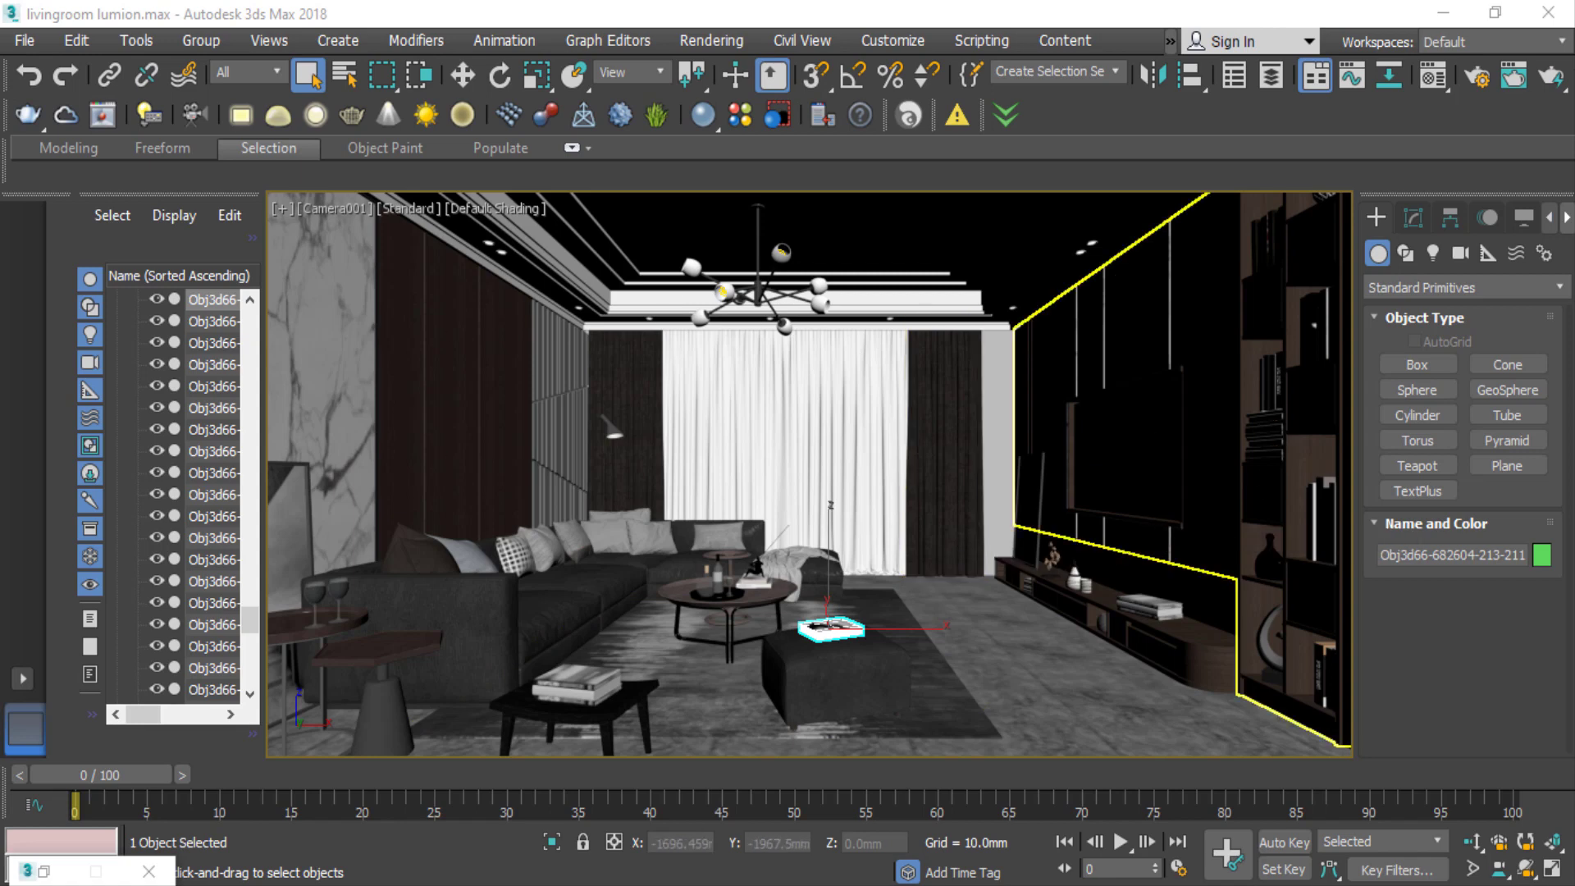
Convert all scene V-Ray materials to Standard materials with the V-RayMtl Converter
key("m")
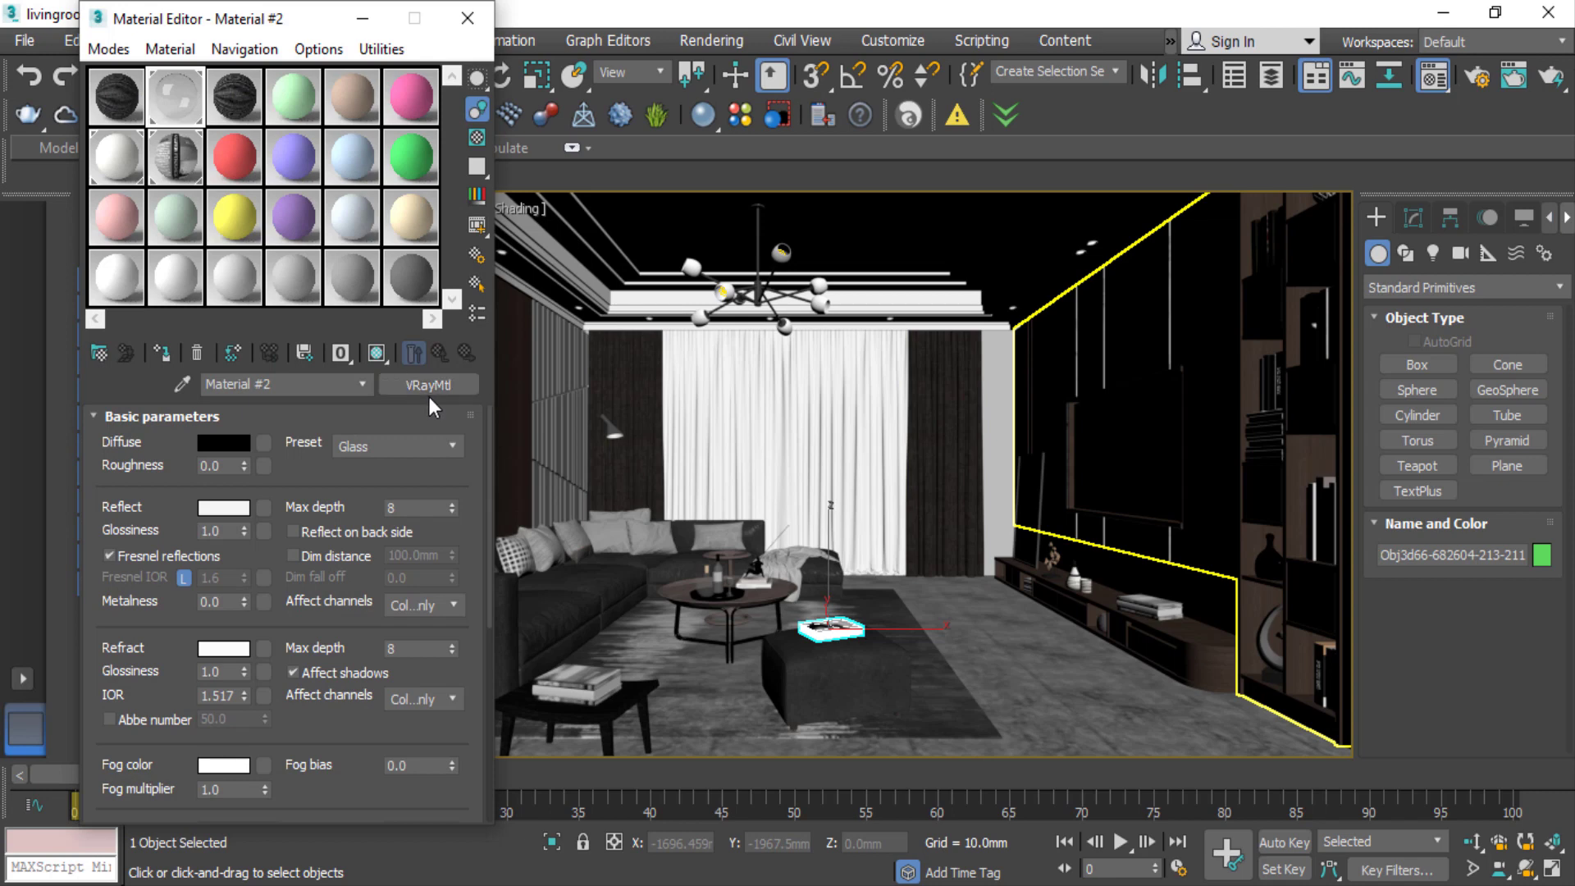
left_click(363, 20)
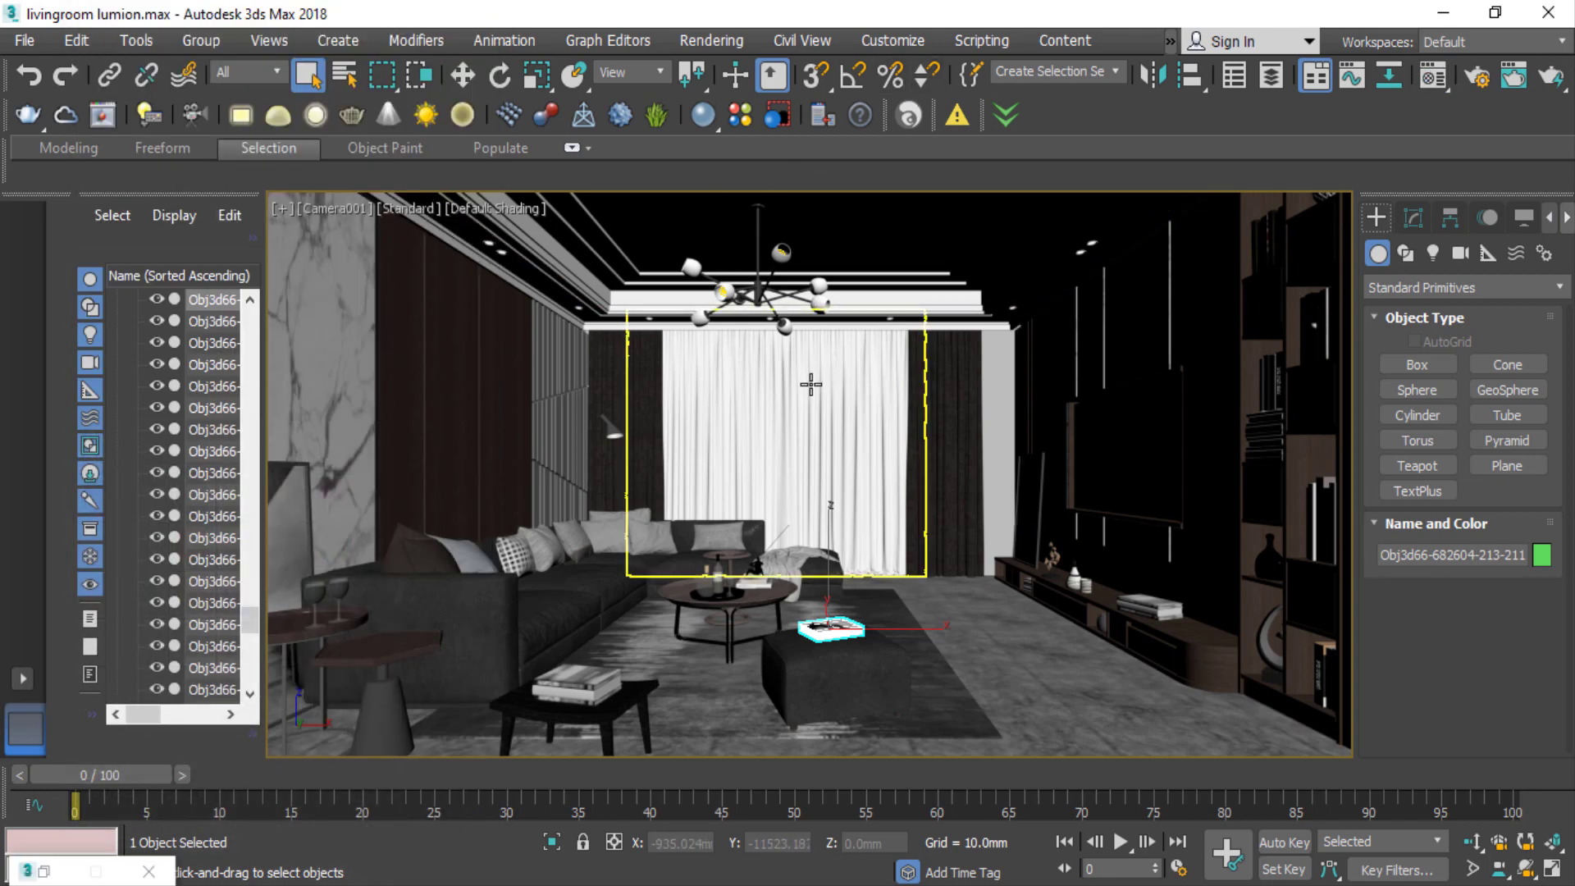
left_click(910, 124)
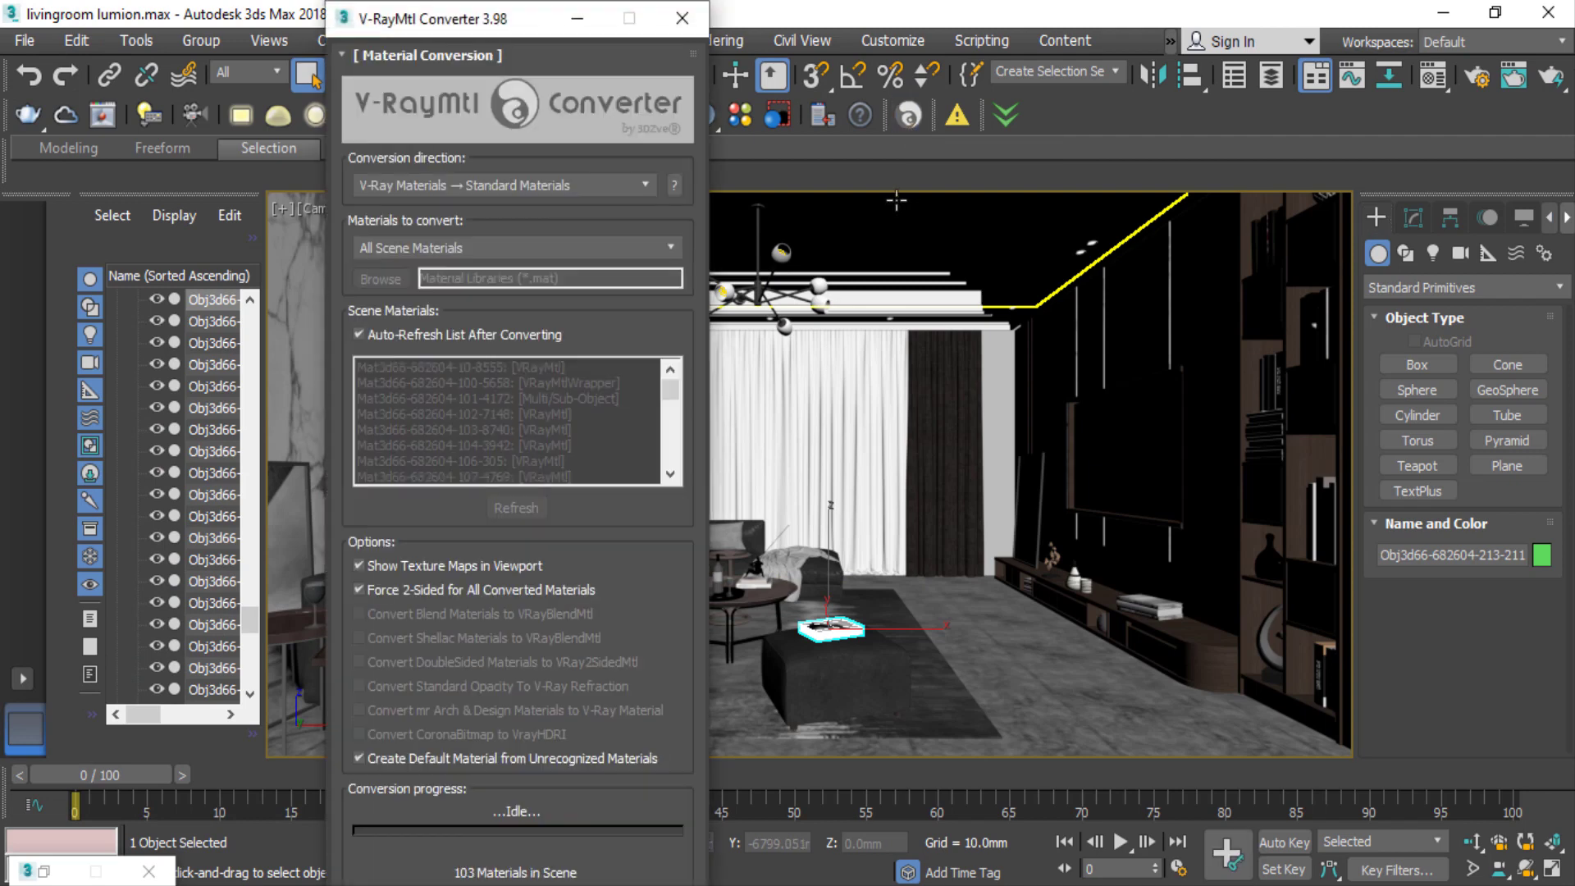
left_click(591, 186)
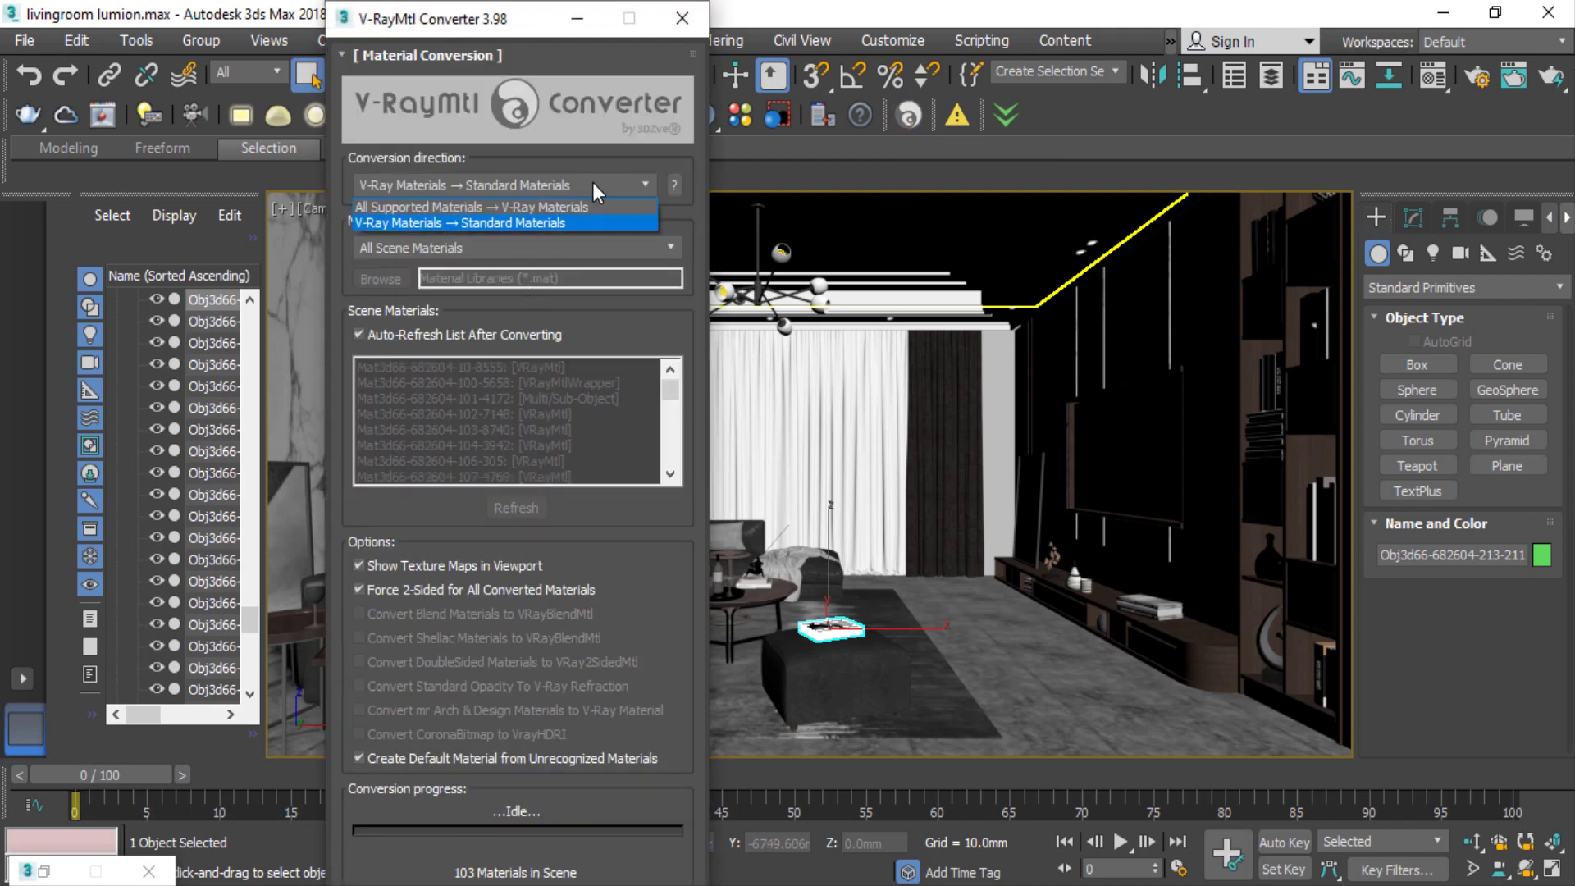
left_click(599, 222)
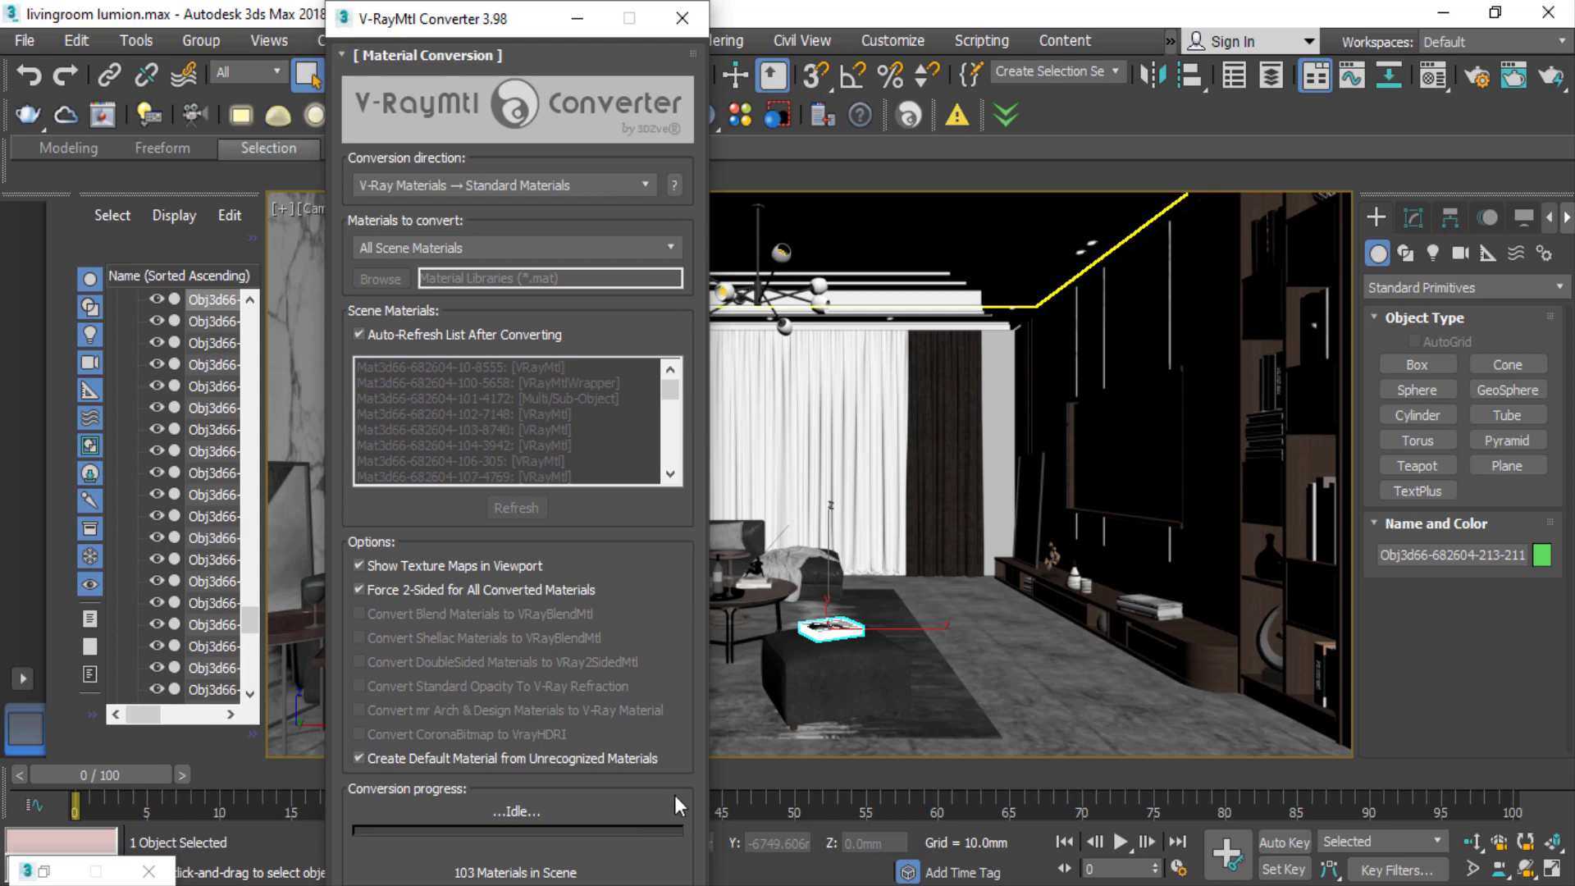
left_click_drag(479, 6, 483, 17)
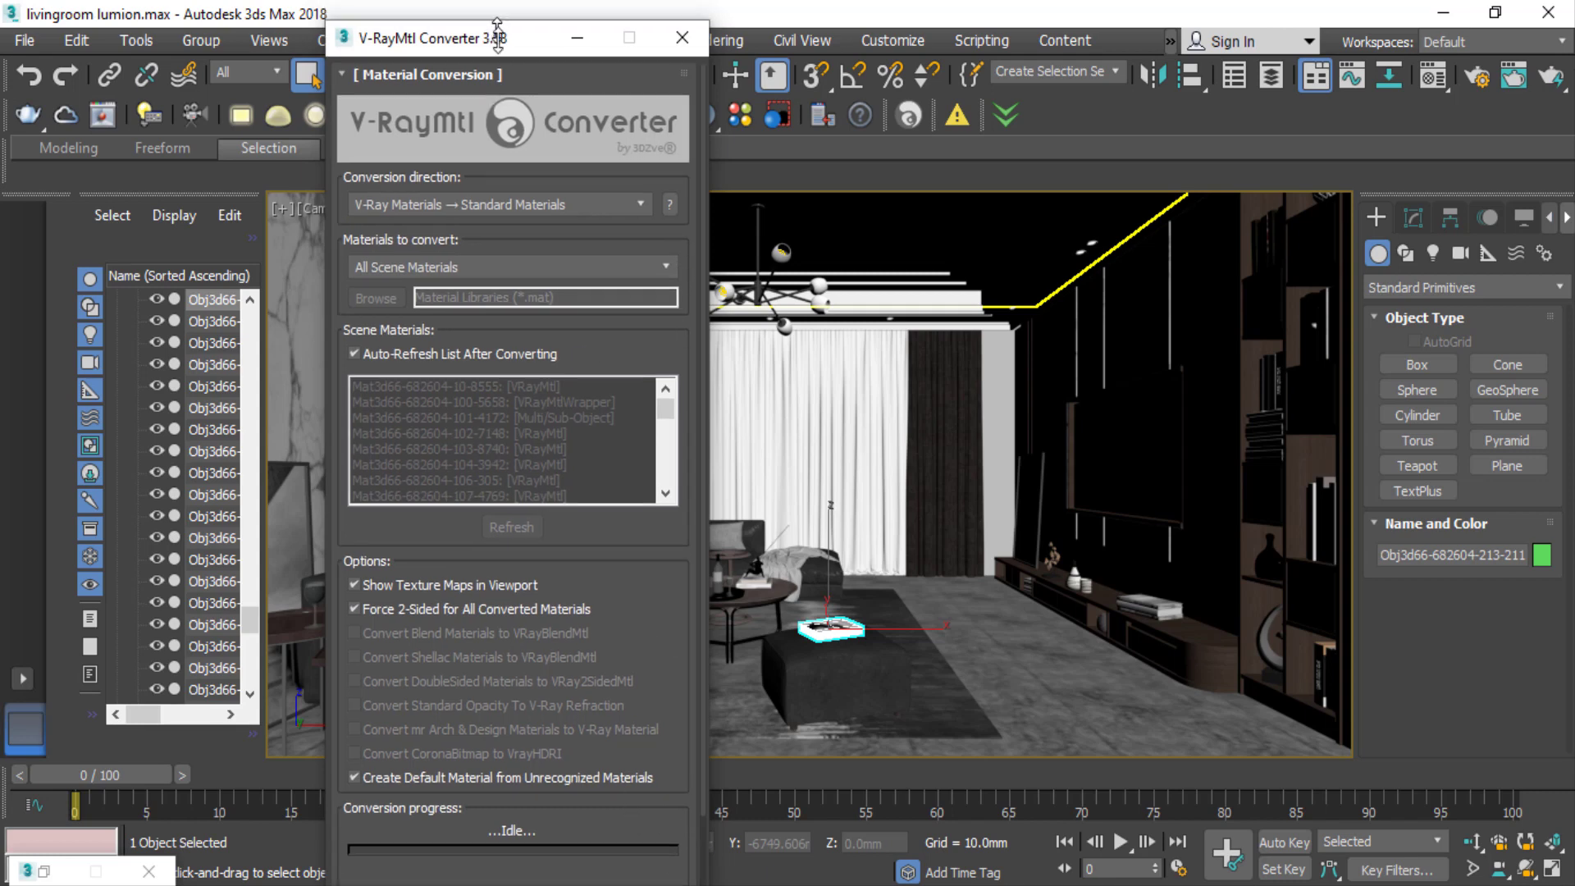
left_click_drag(678, 633, 678, 482)
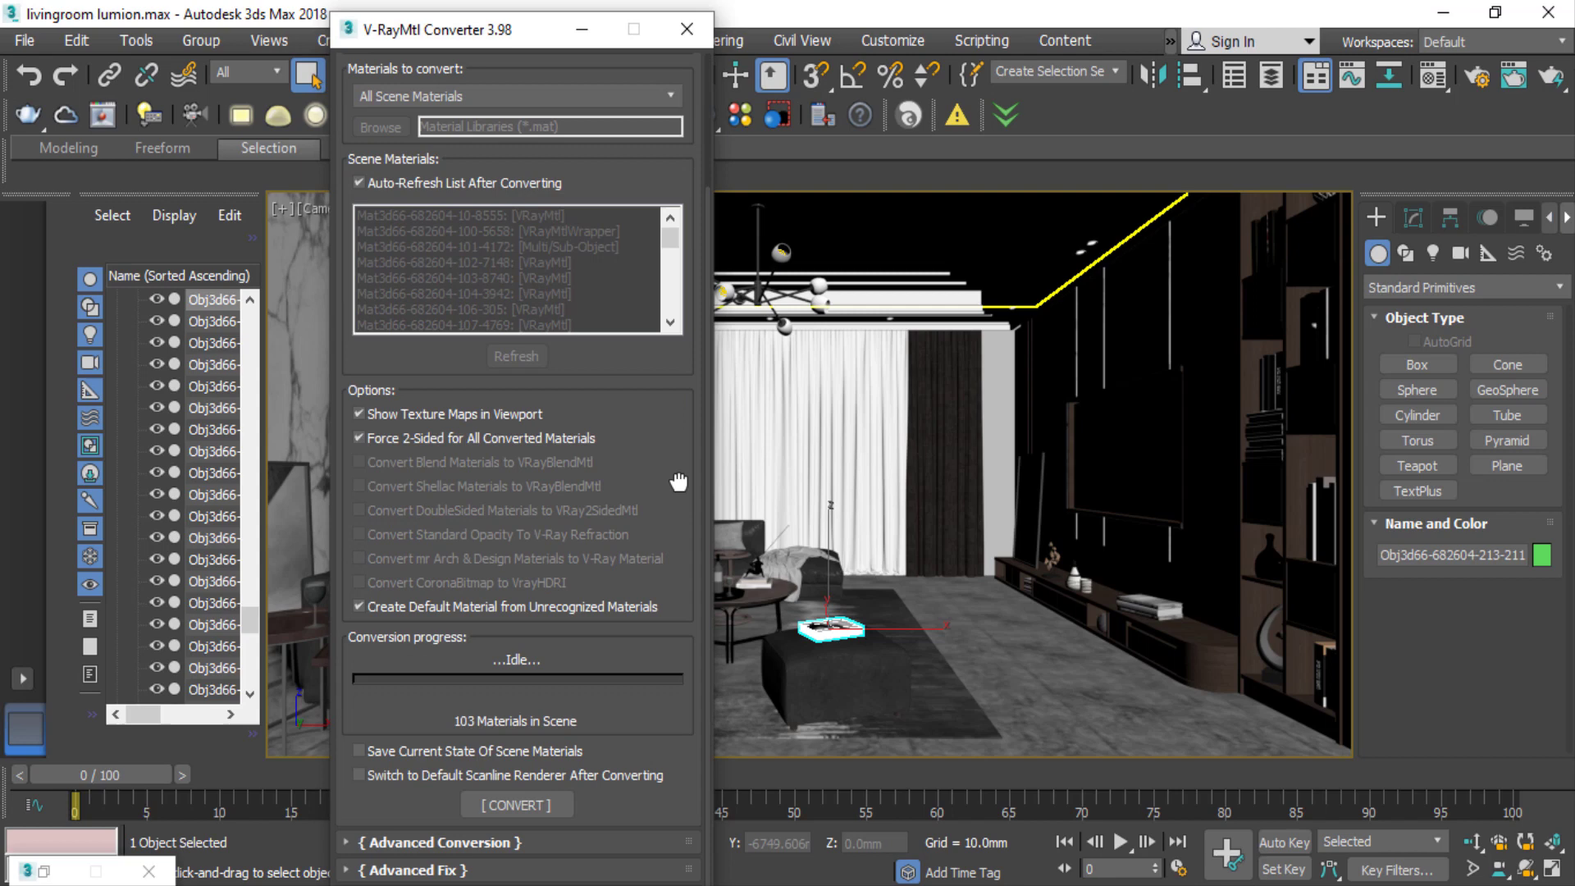
left_click(529, 809)
left_click(870, 551)
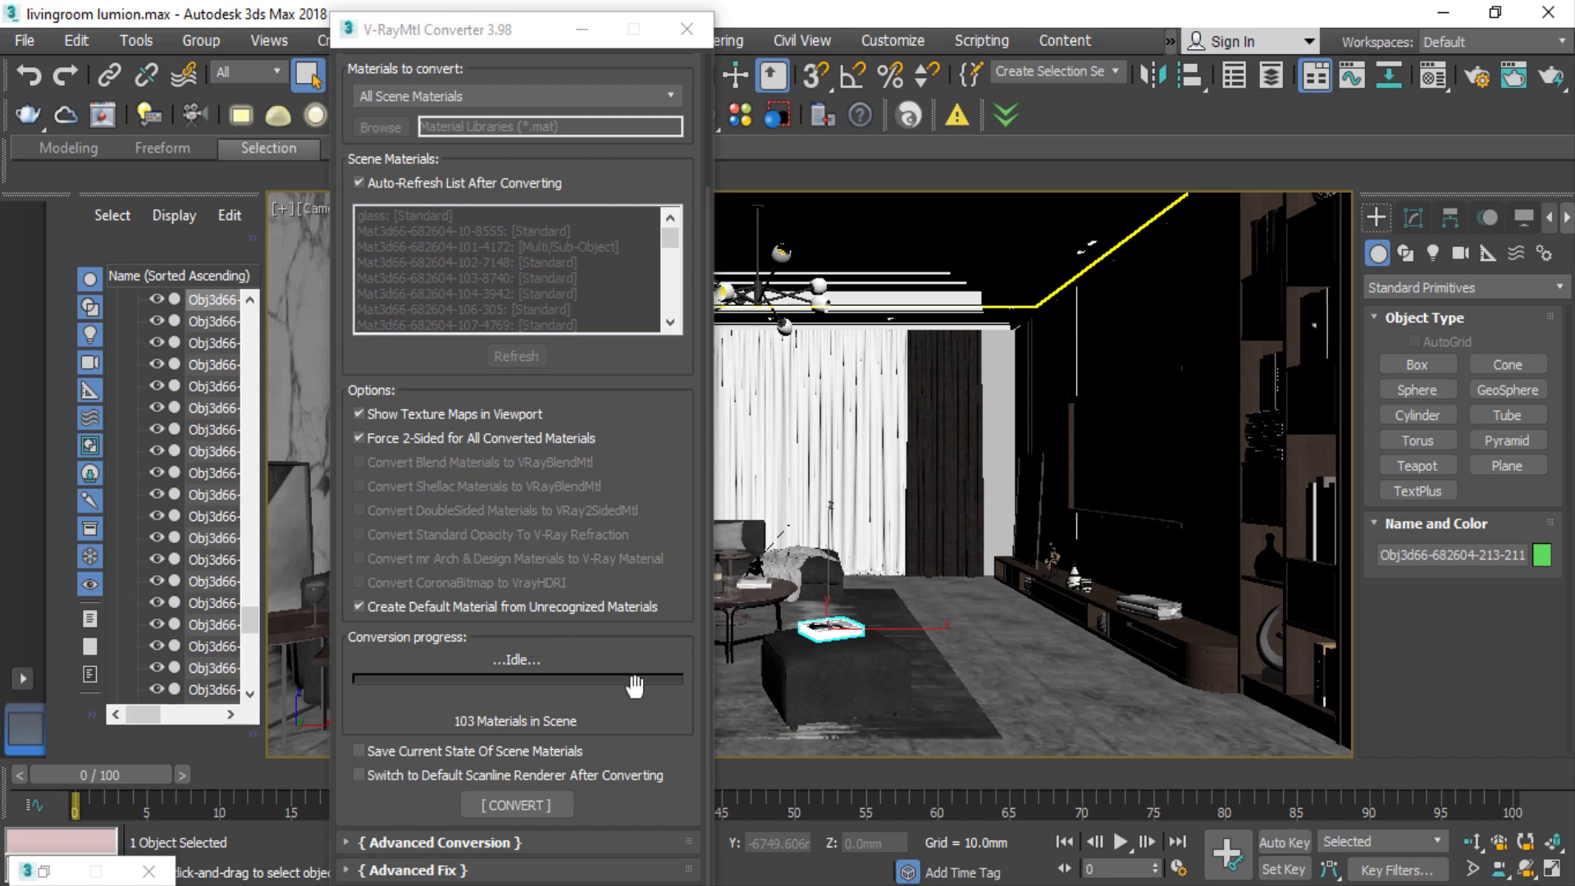
Verify in the Material Editor that Material #2 and the multi/sub-object materials are Standard, then close both windows
key("m")
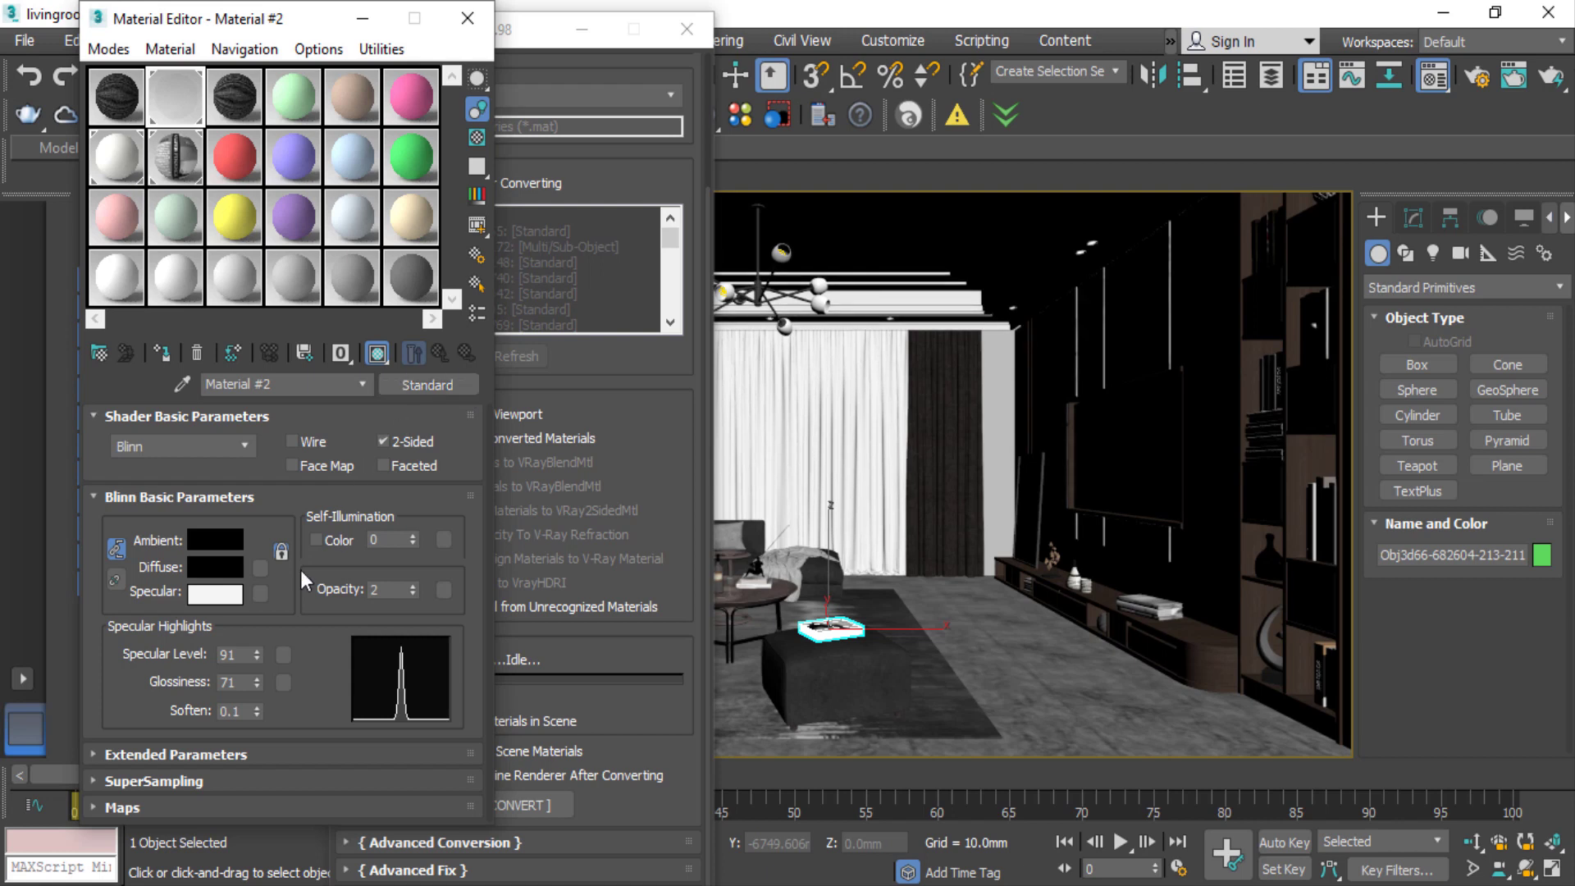
left_click(237, 95)
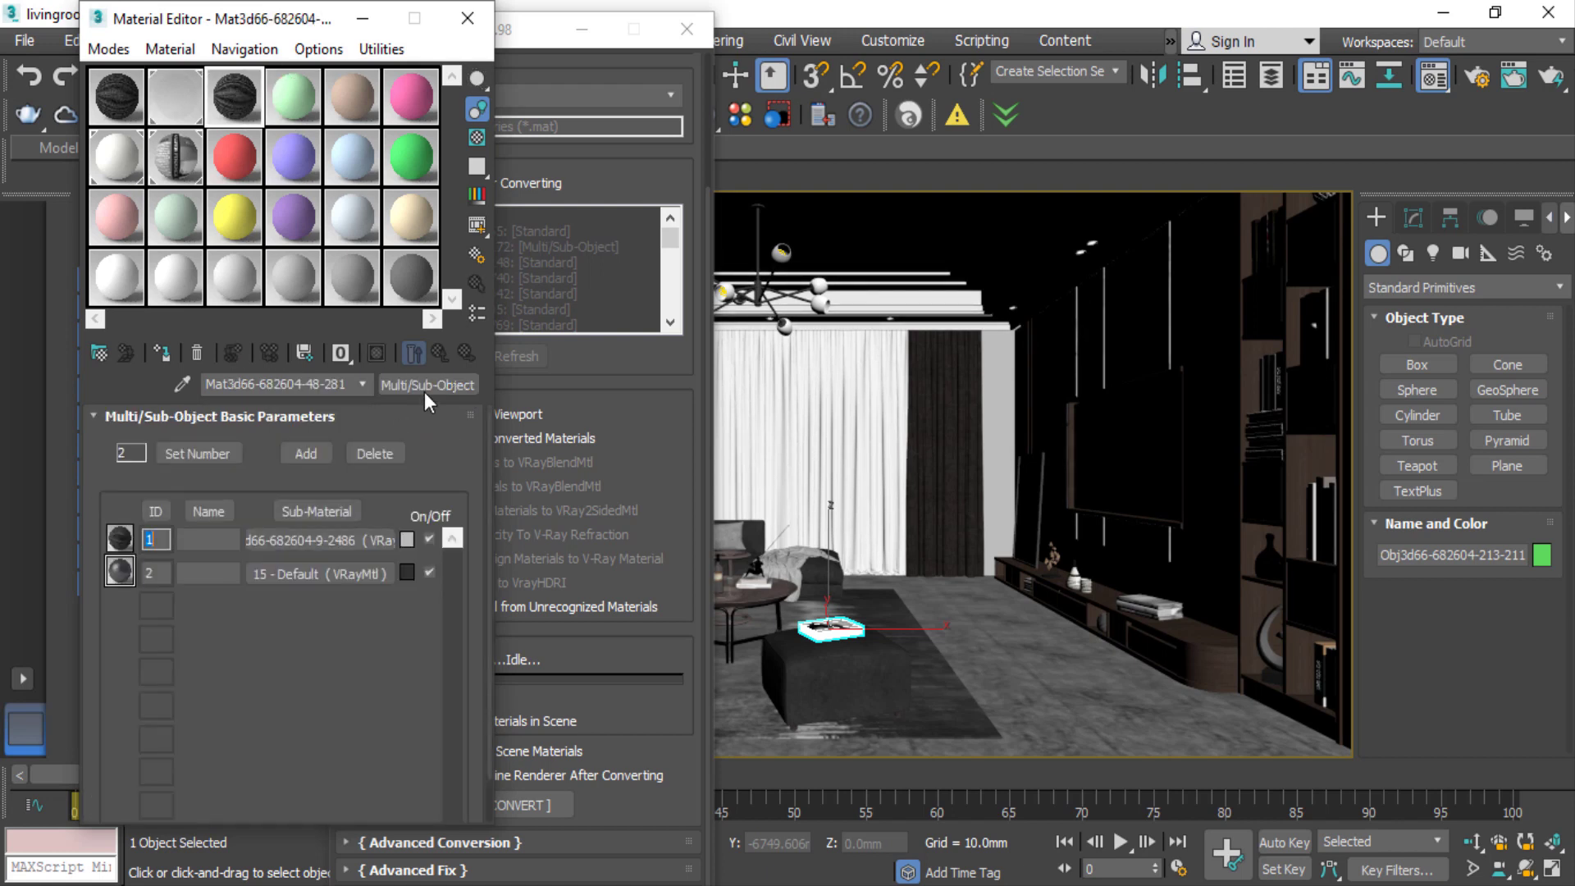
left_click(196, 110)
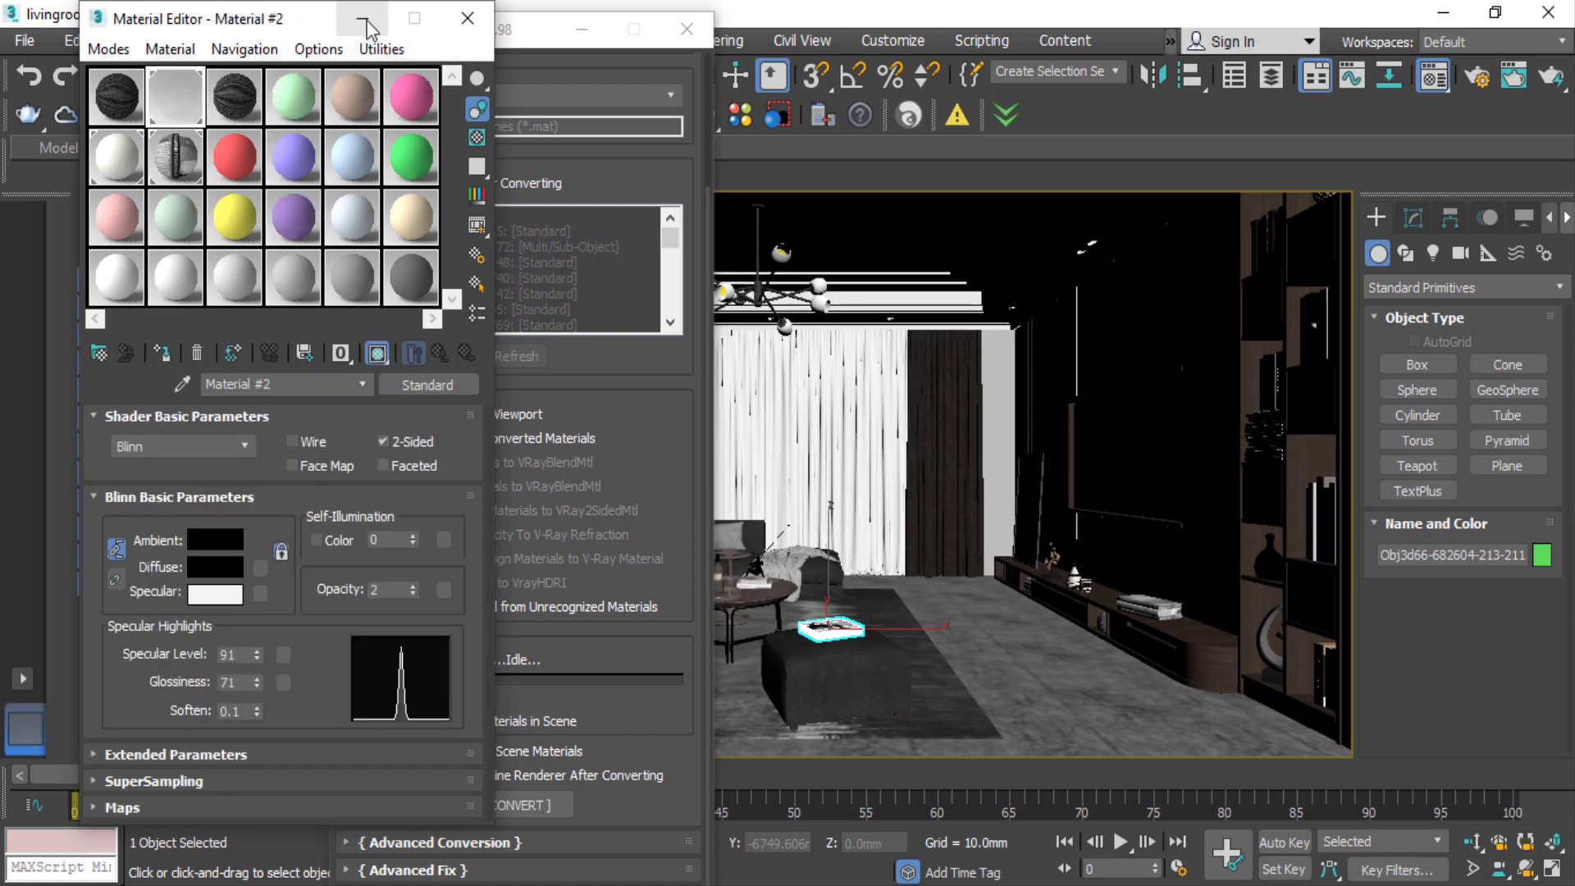
left_click(186, 113)
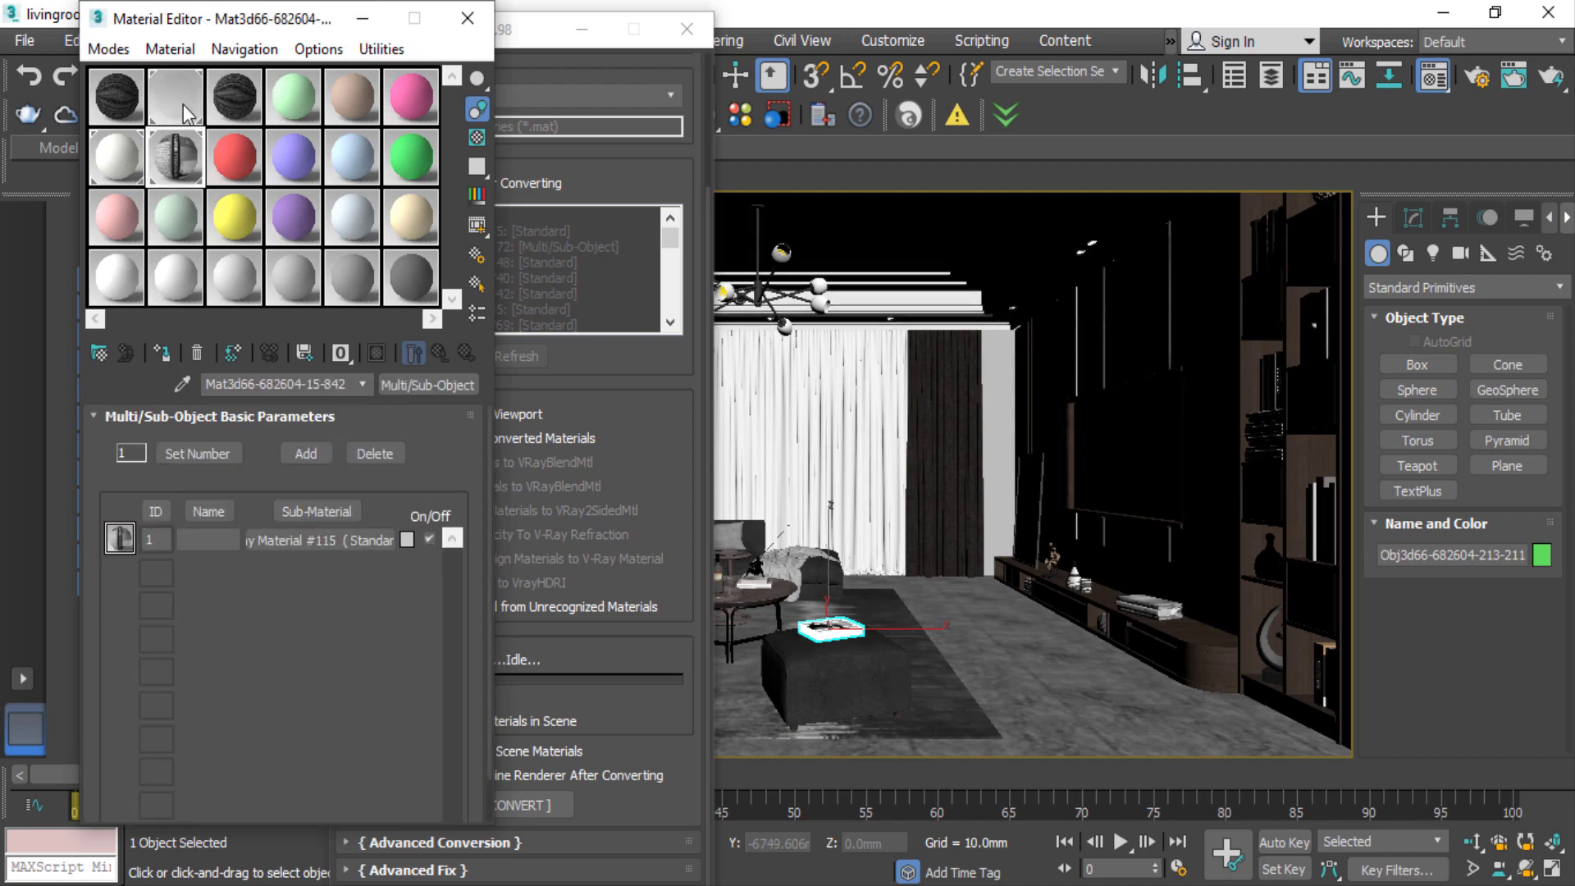
left_click(186, 112)
left_click(362, 19)
left_click(687, 28)
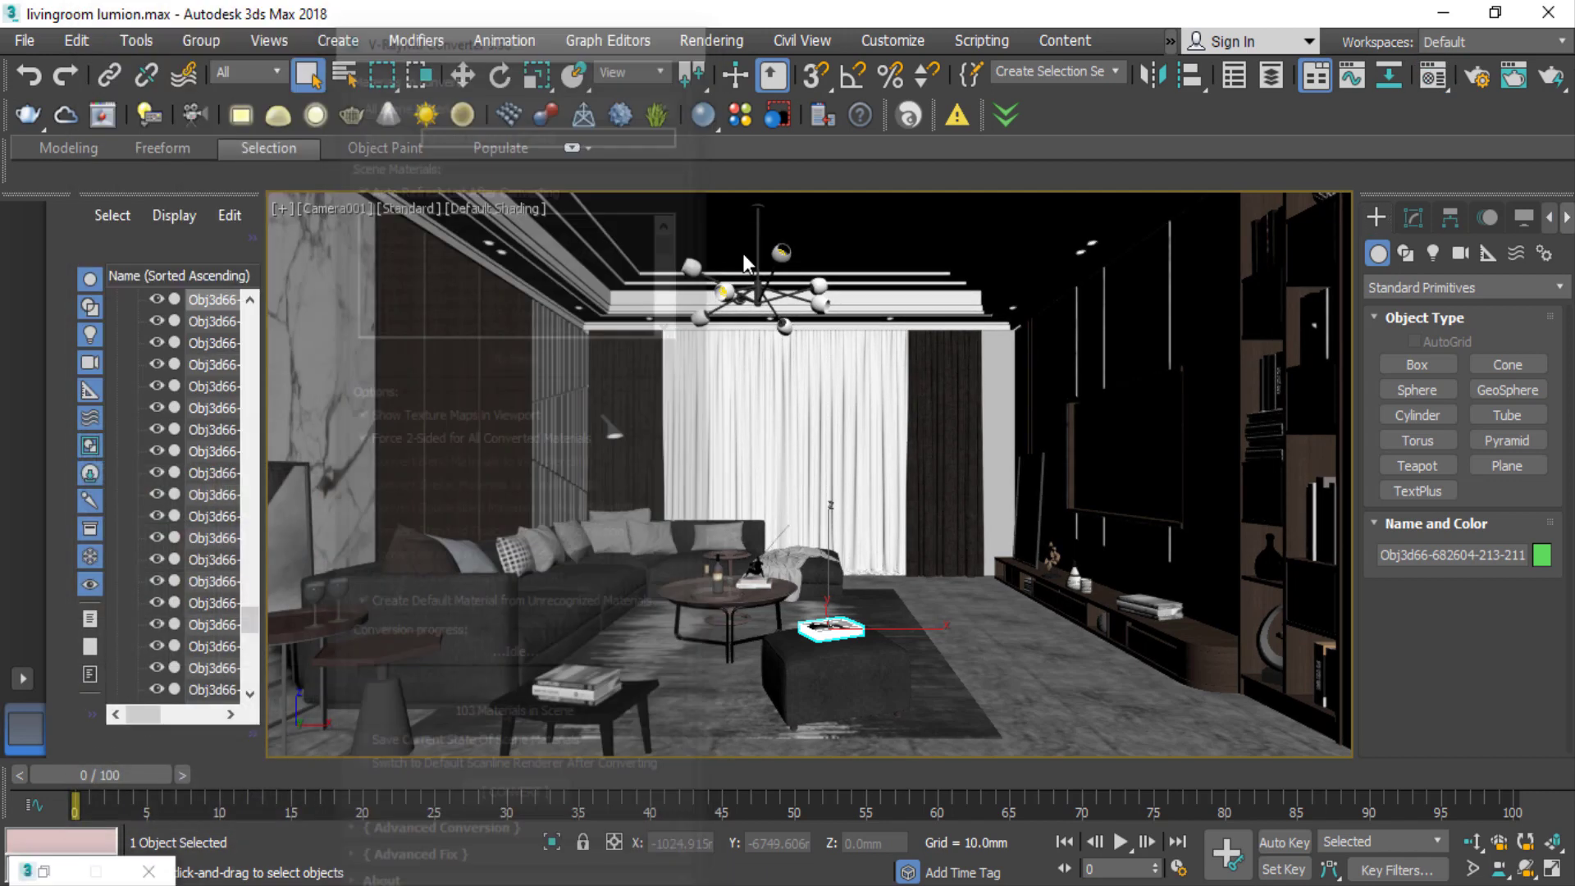
left_click(24, 52)
mouse_move(48, 398)
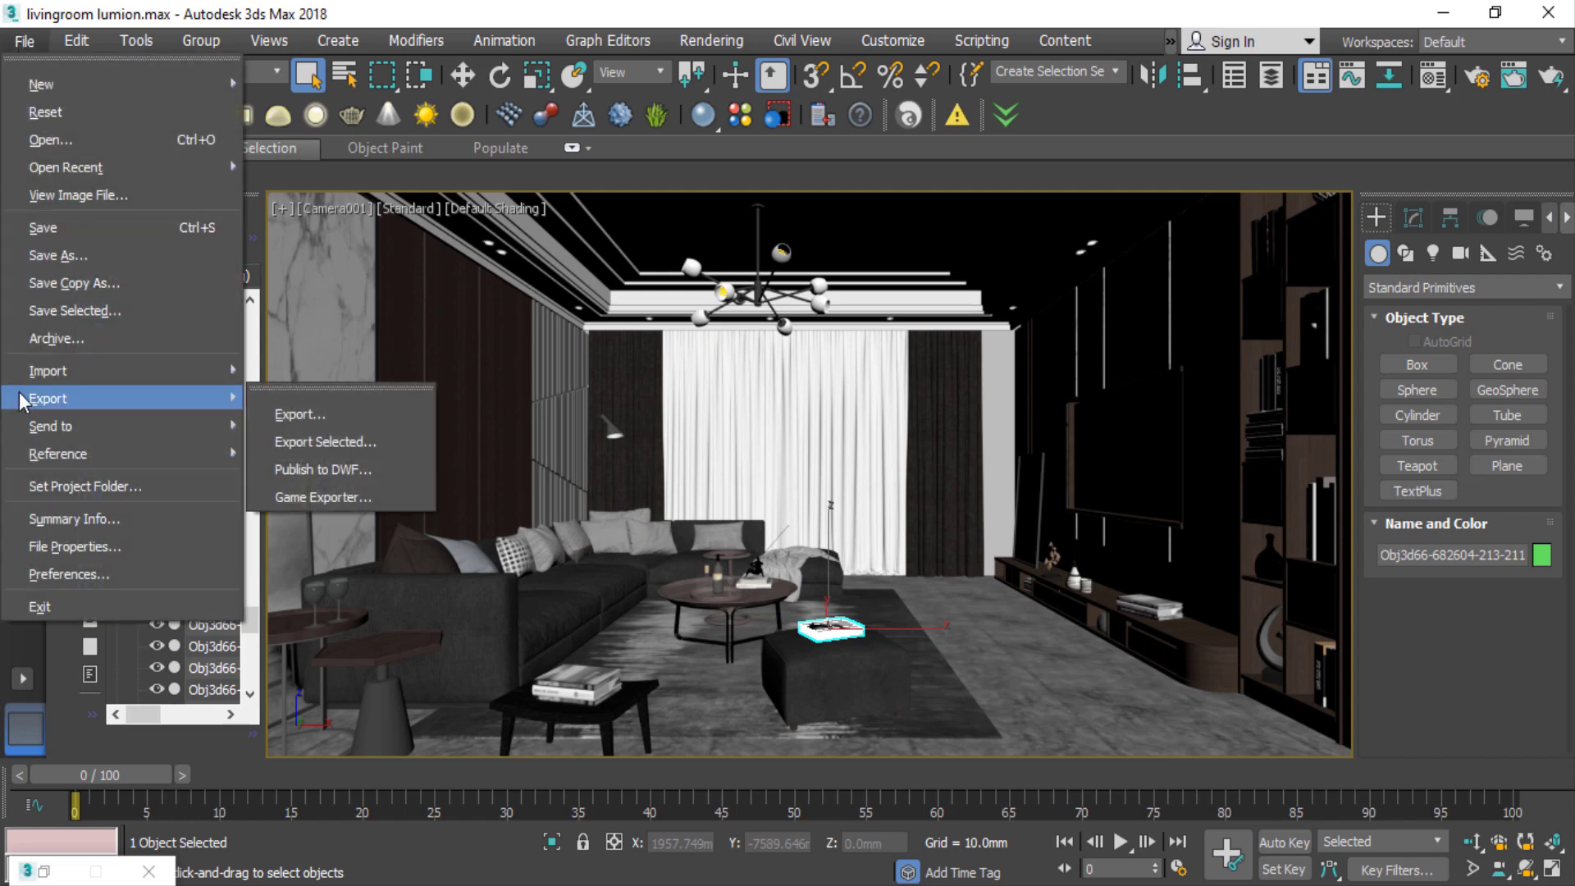
Start a scene export and browse to the Livingroom 396 scene folder on New Volume (E:)
left_click(297, 412)
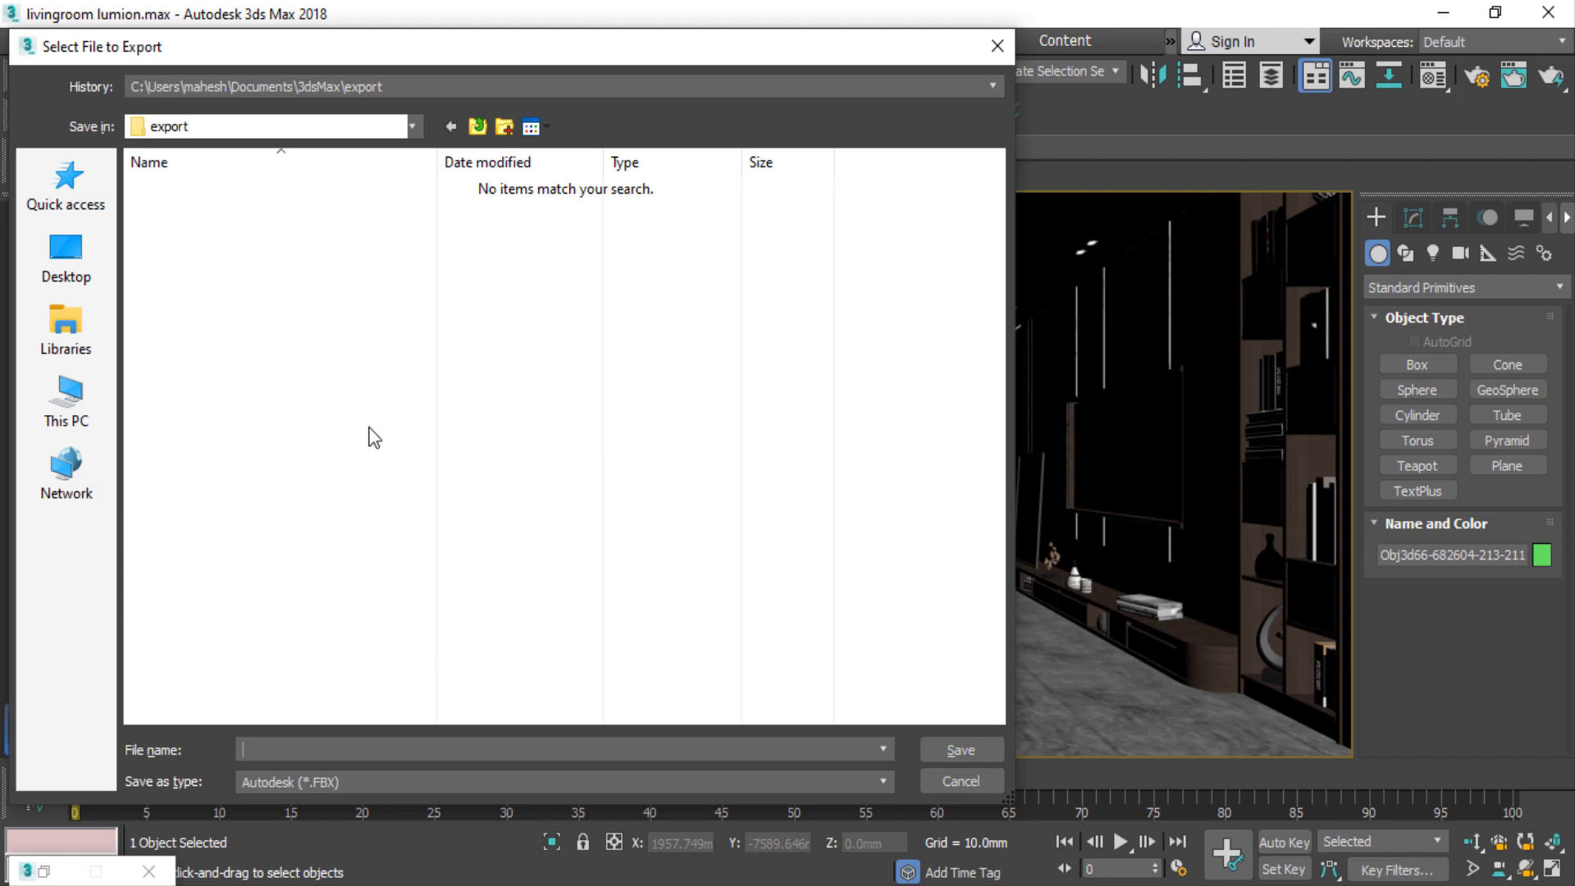
left_click(65, 400)
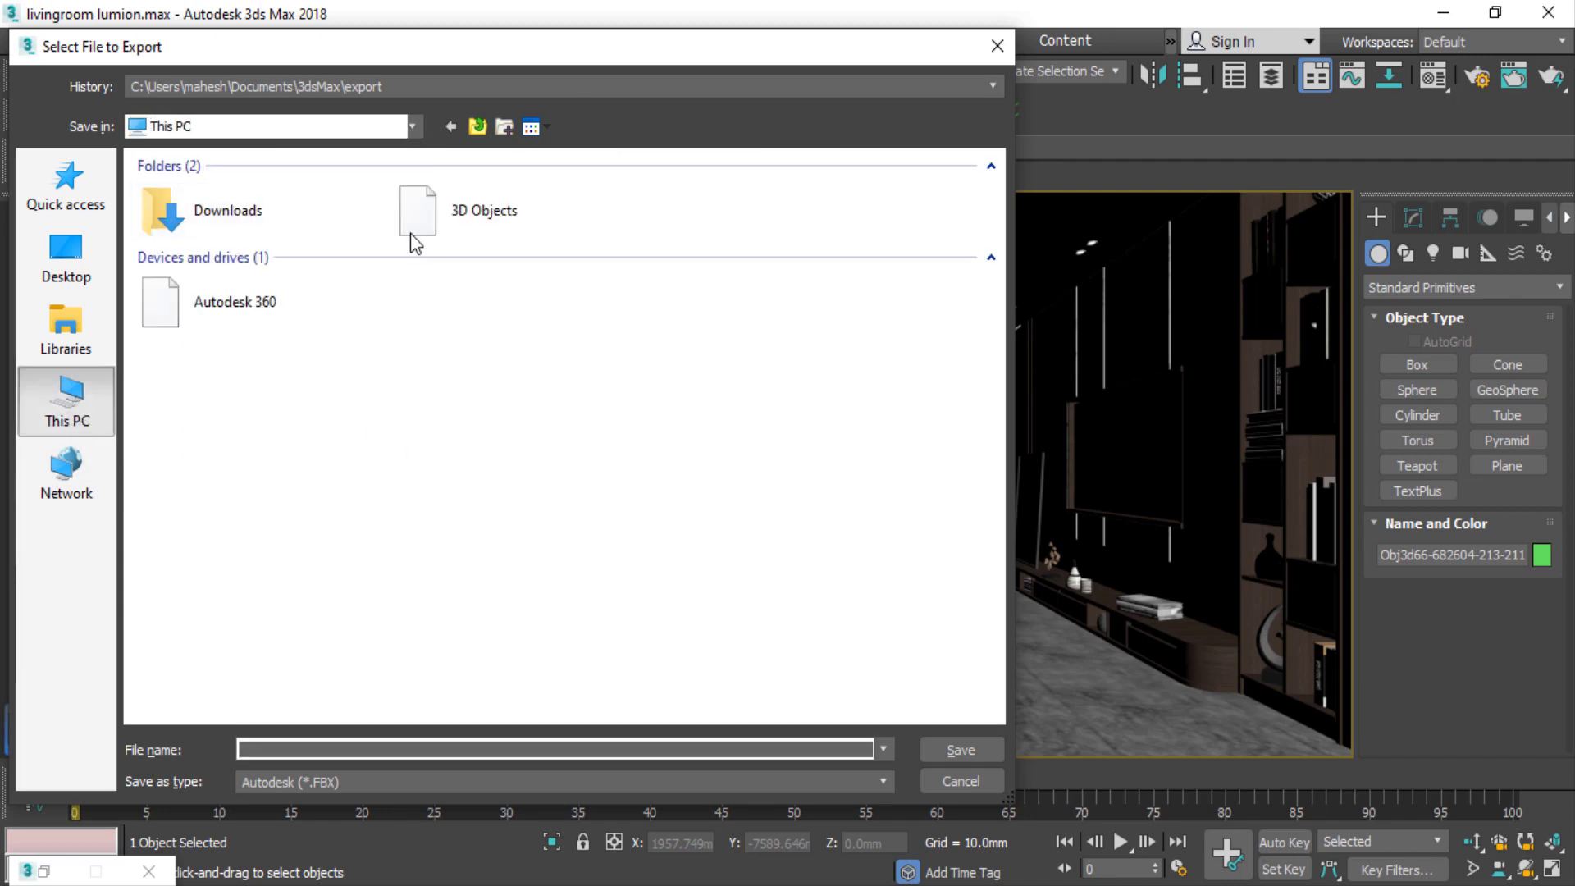
left_click(412, 126)
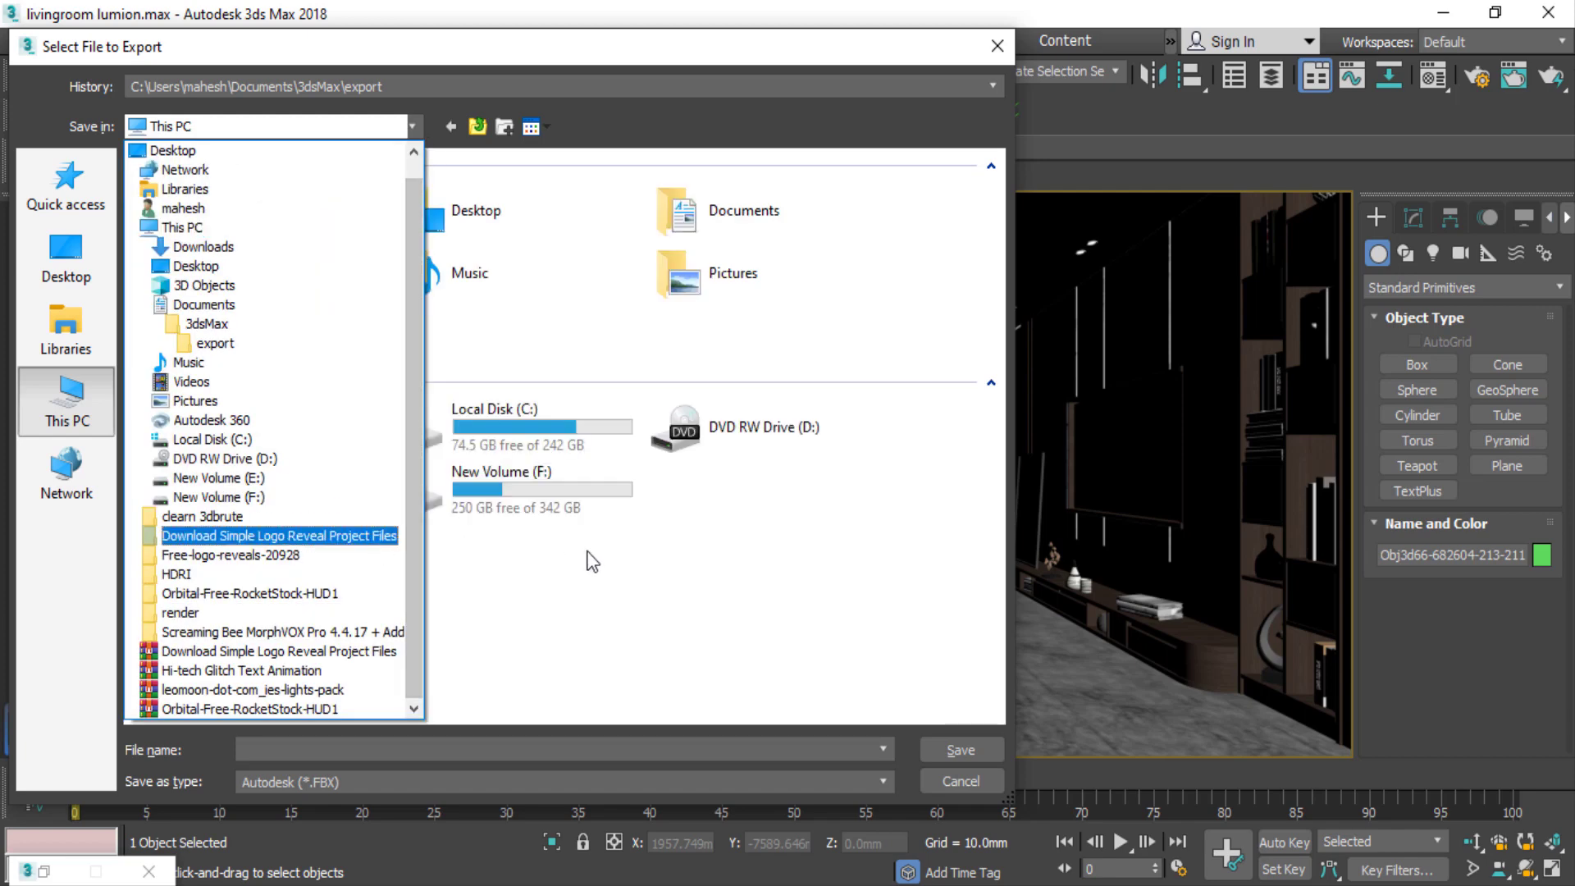
double_click(333, 486)
double_click(218, 210)
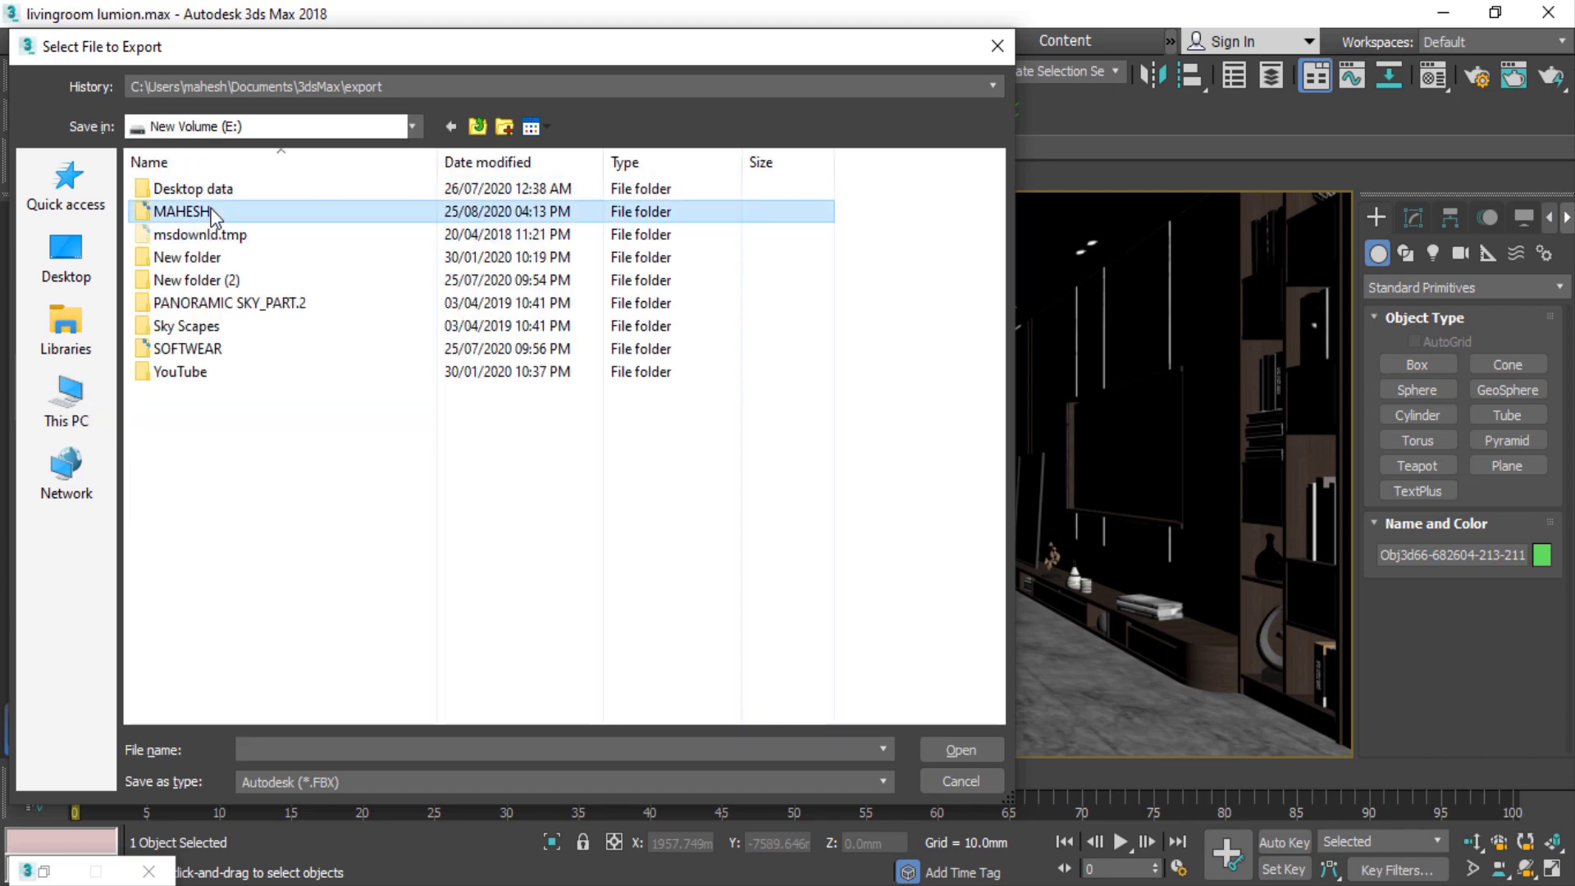
double_click(218, 189)
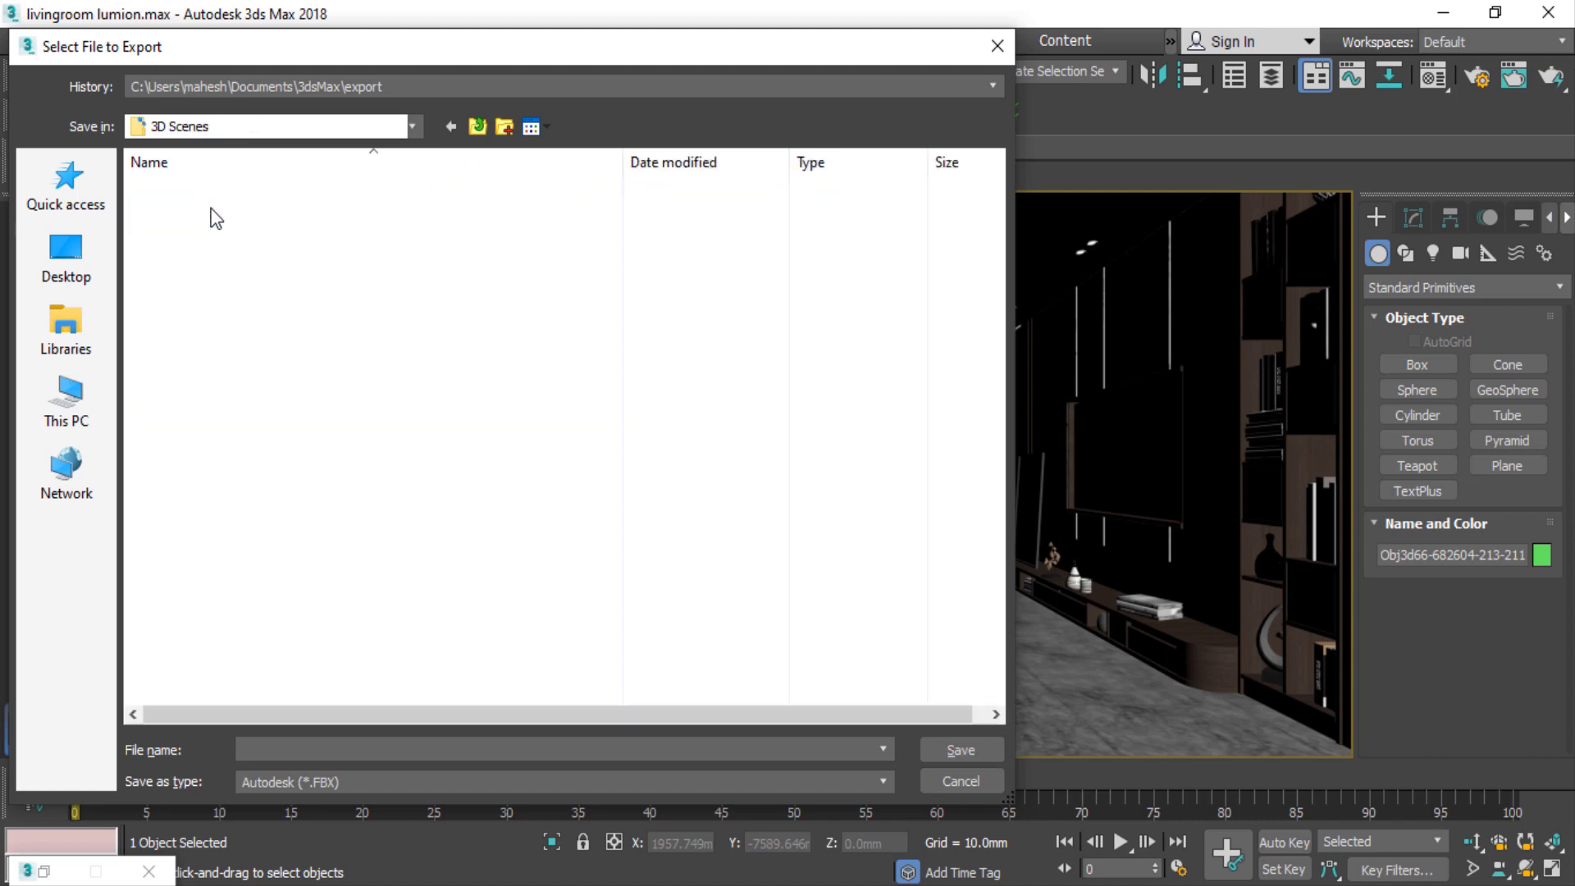
double_click(394, 258)
double_click(210, 193)
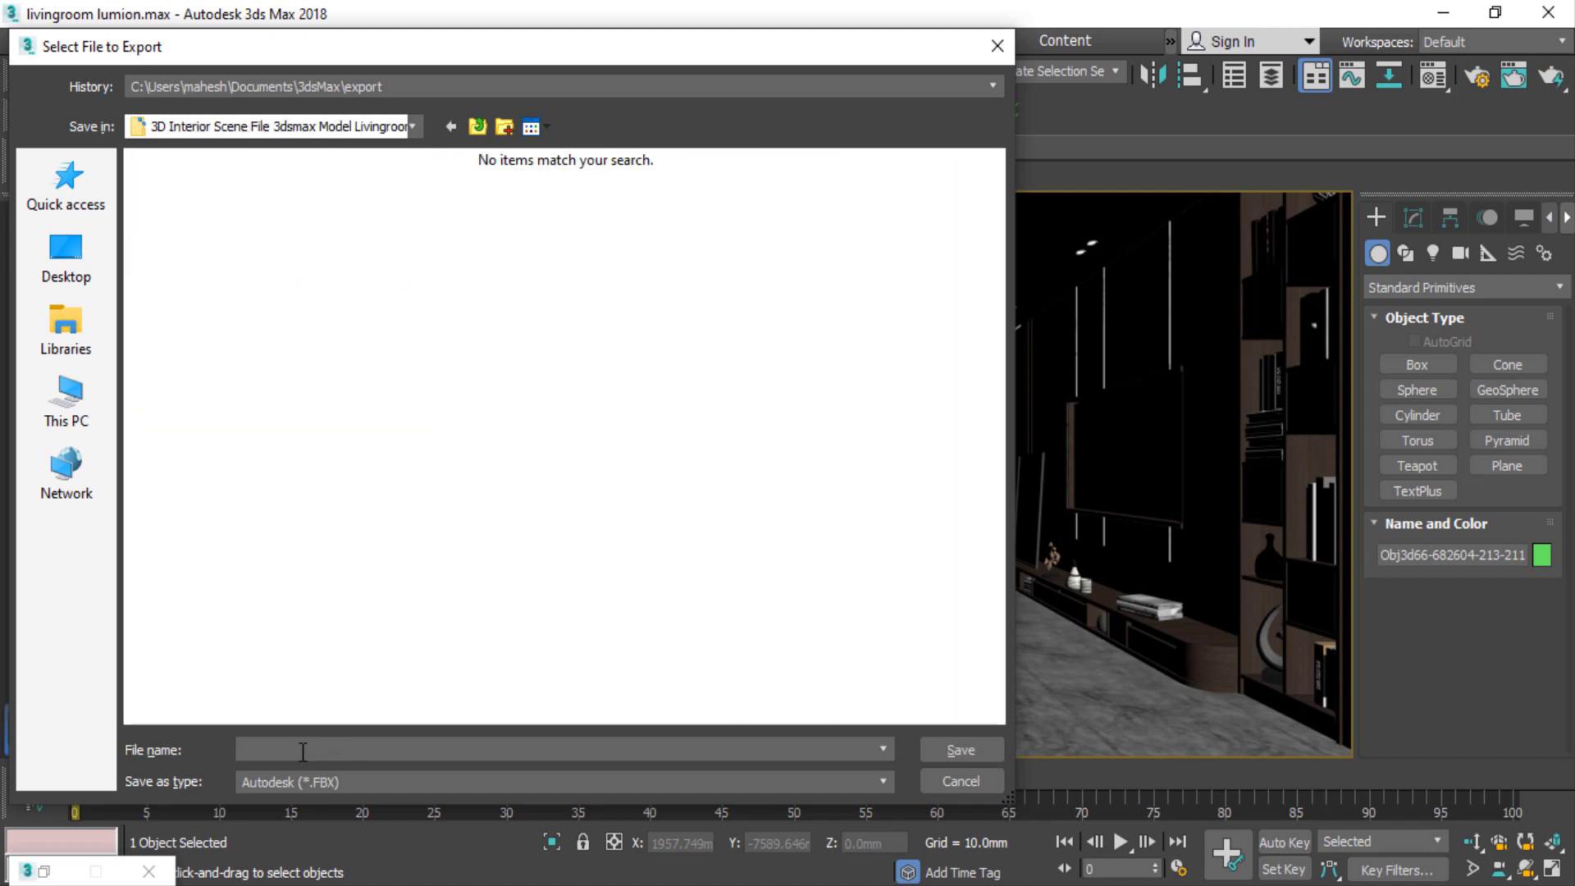
Name the export 'livingroom lumion' and save it as Autodesk (*.FBX)
type("li")
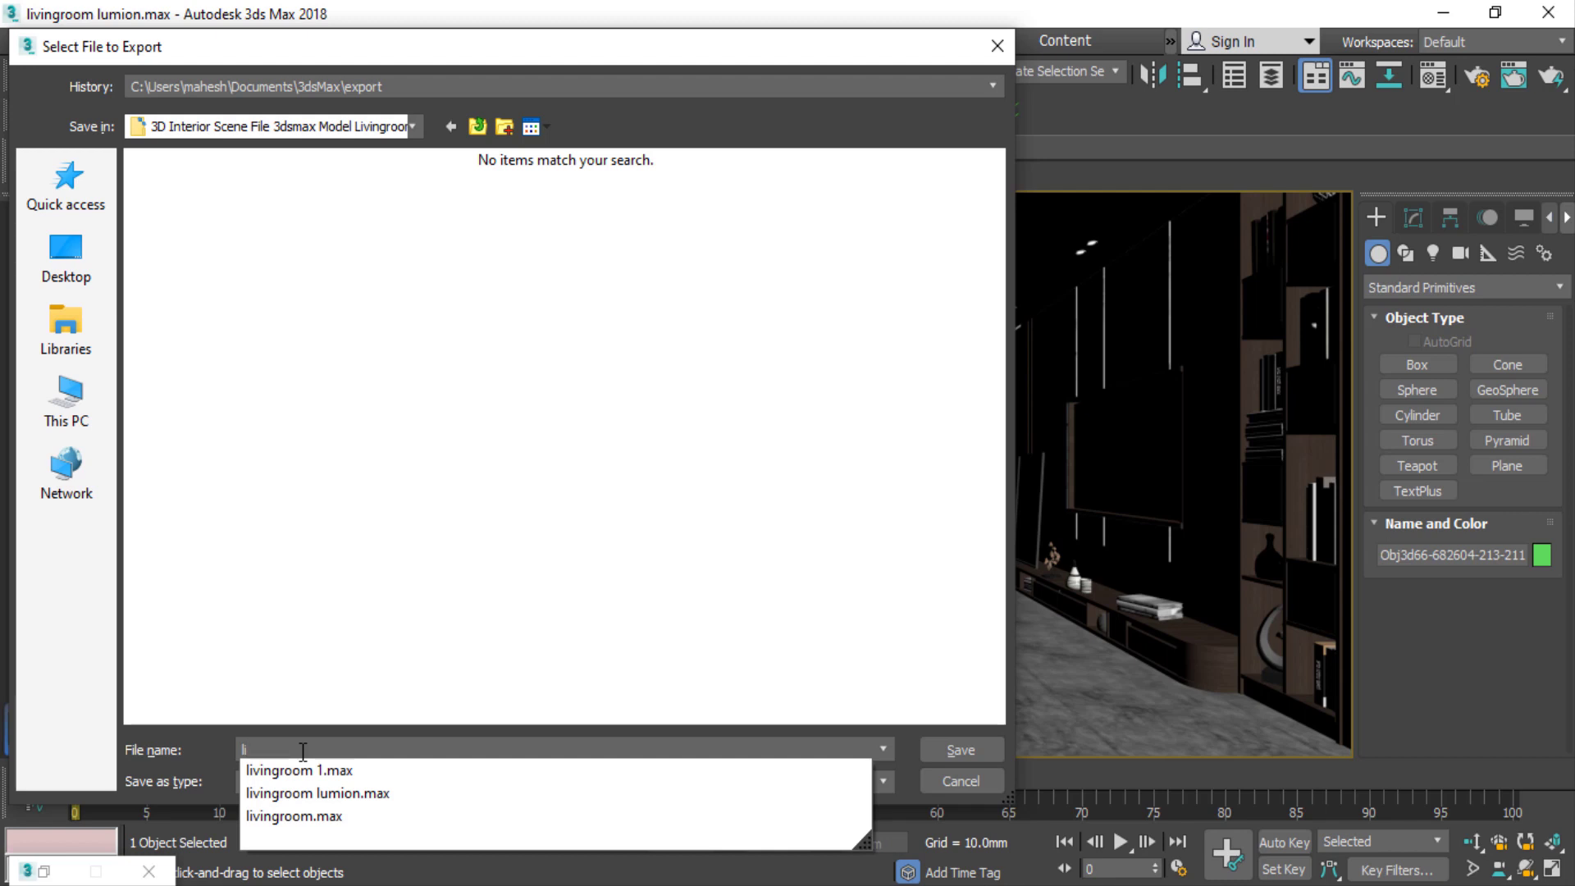
key("Down")
key("Down")
key("BackSpace")
key("BackSpace")
key("BackSpace")
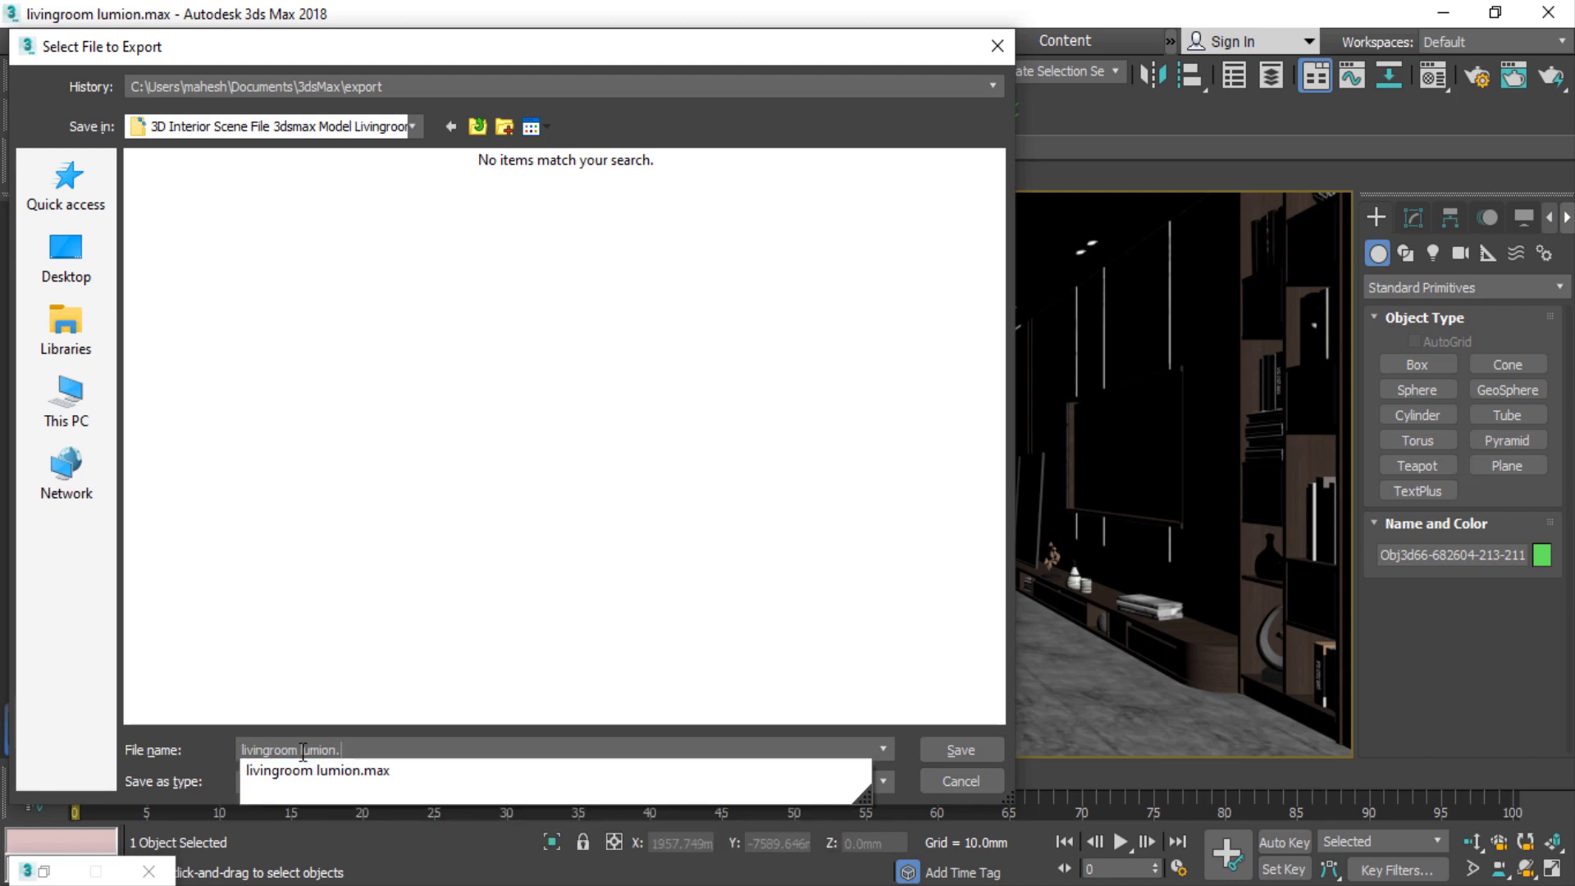
left_click(329, 578)
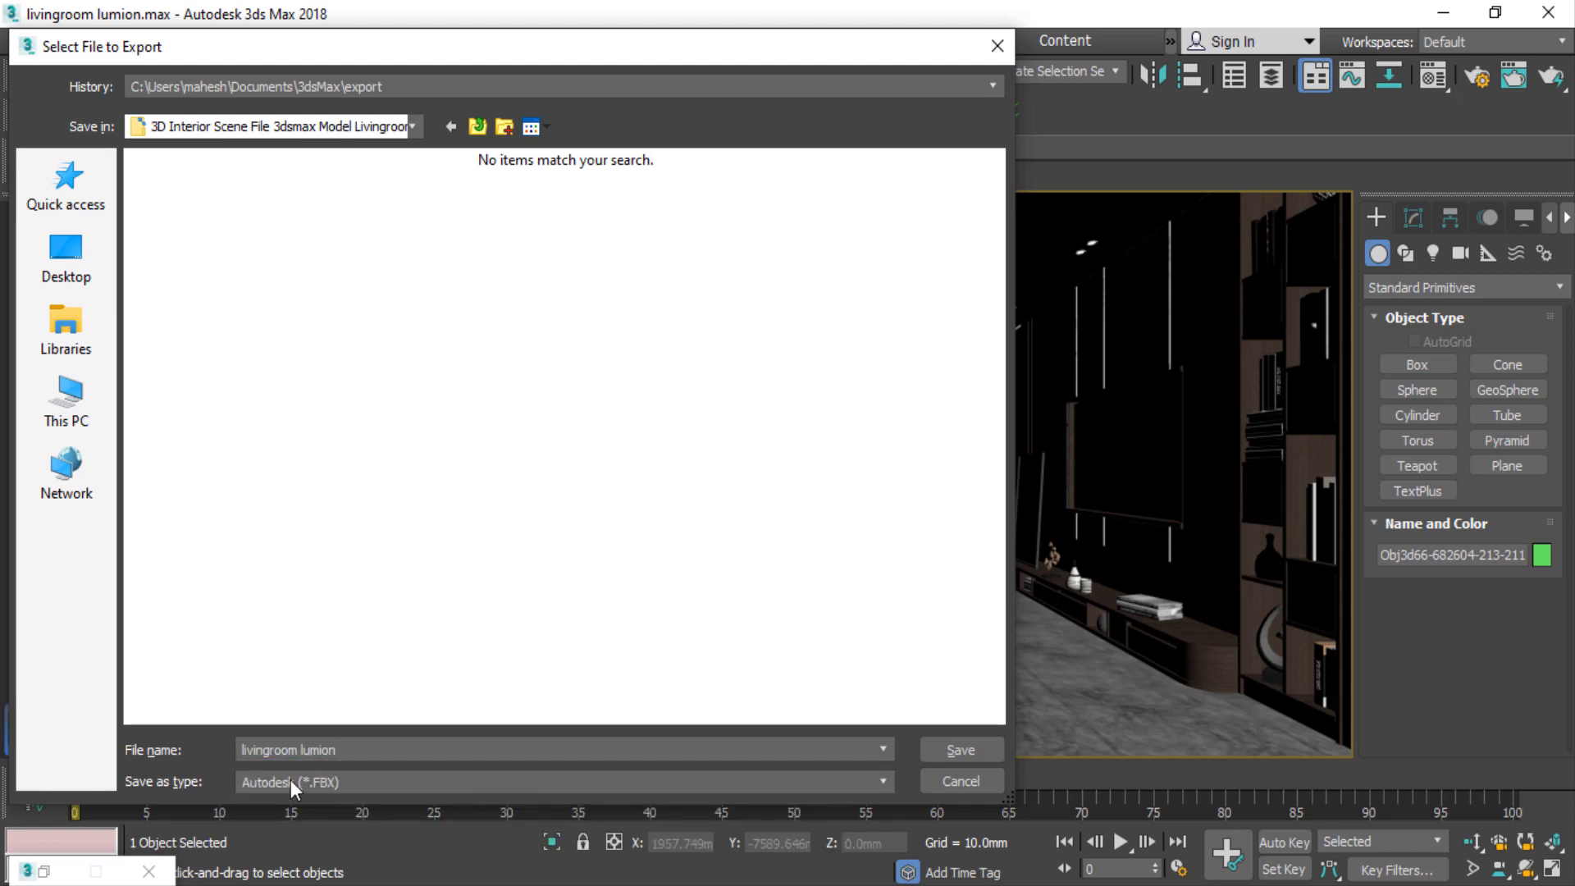
left_click(962, 750)
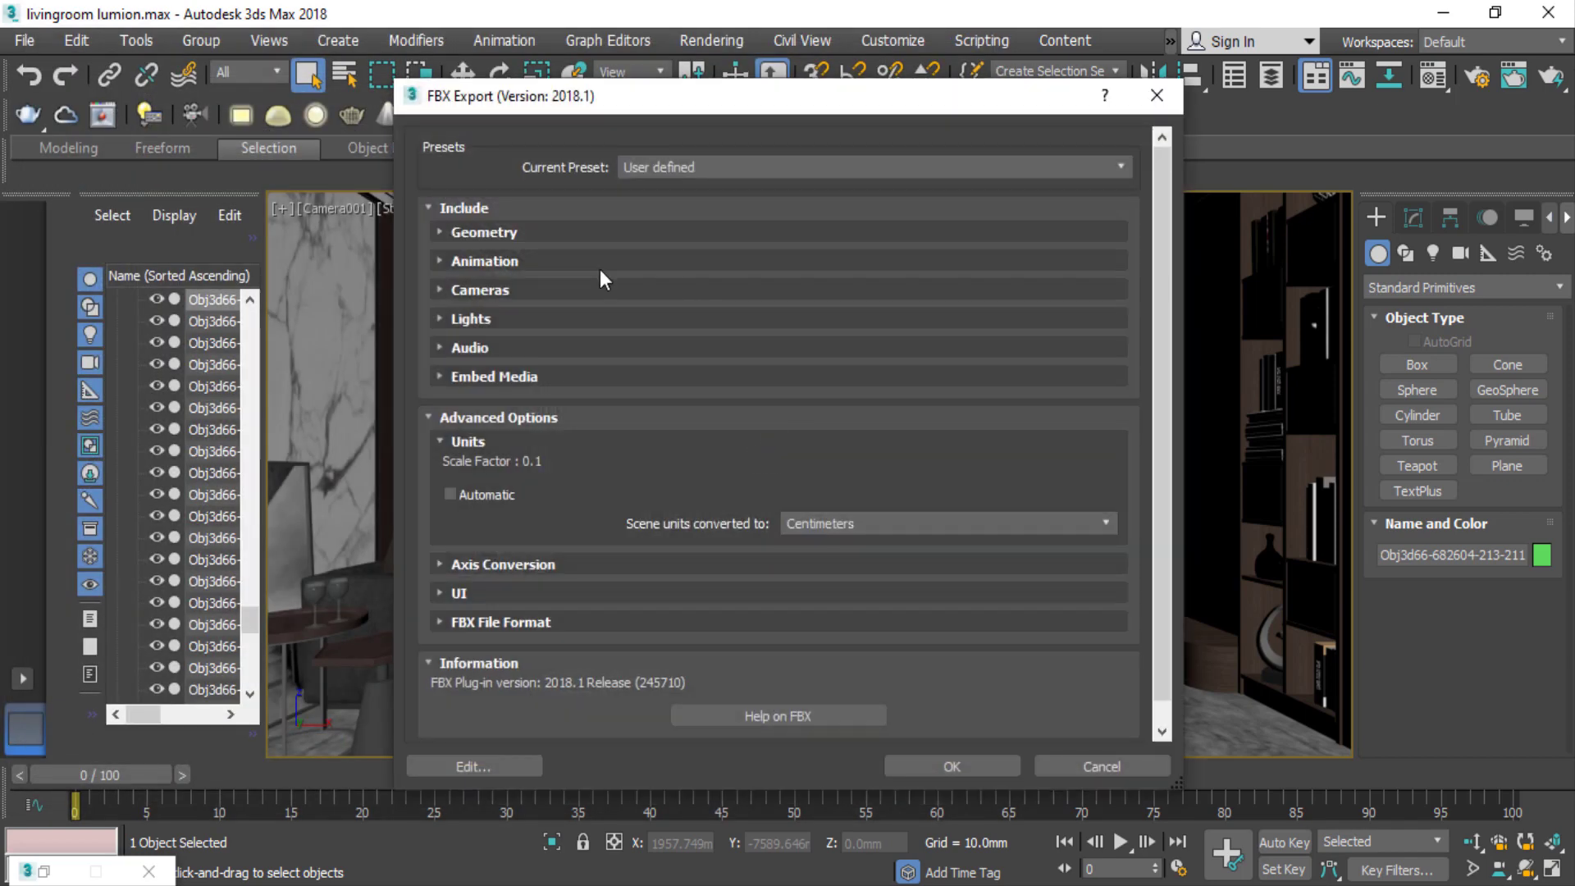
Accept the default FBX export settings and dismiss the Warnings and Errors report
left_click(968, 767)
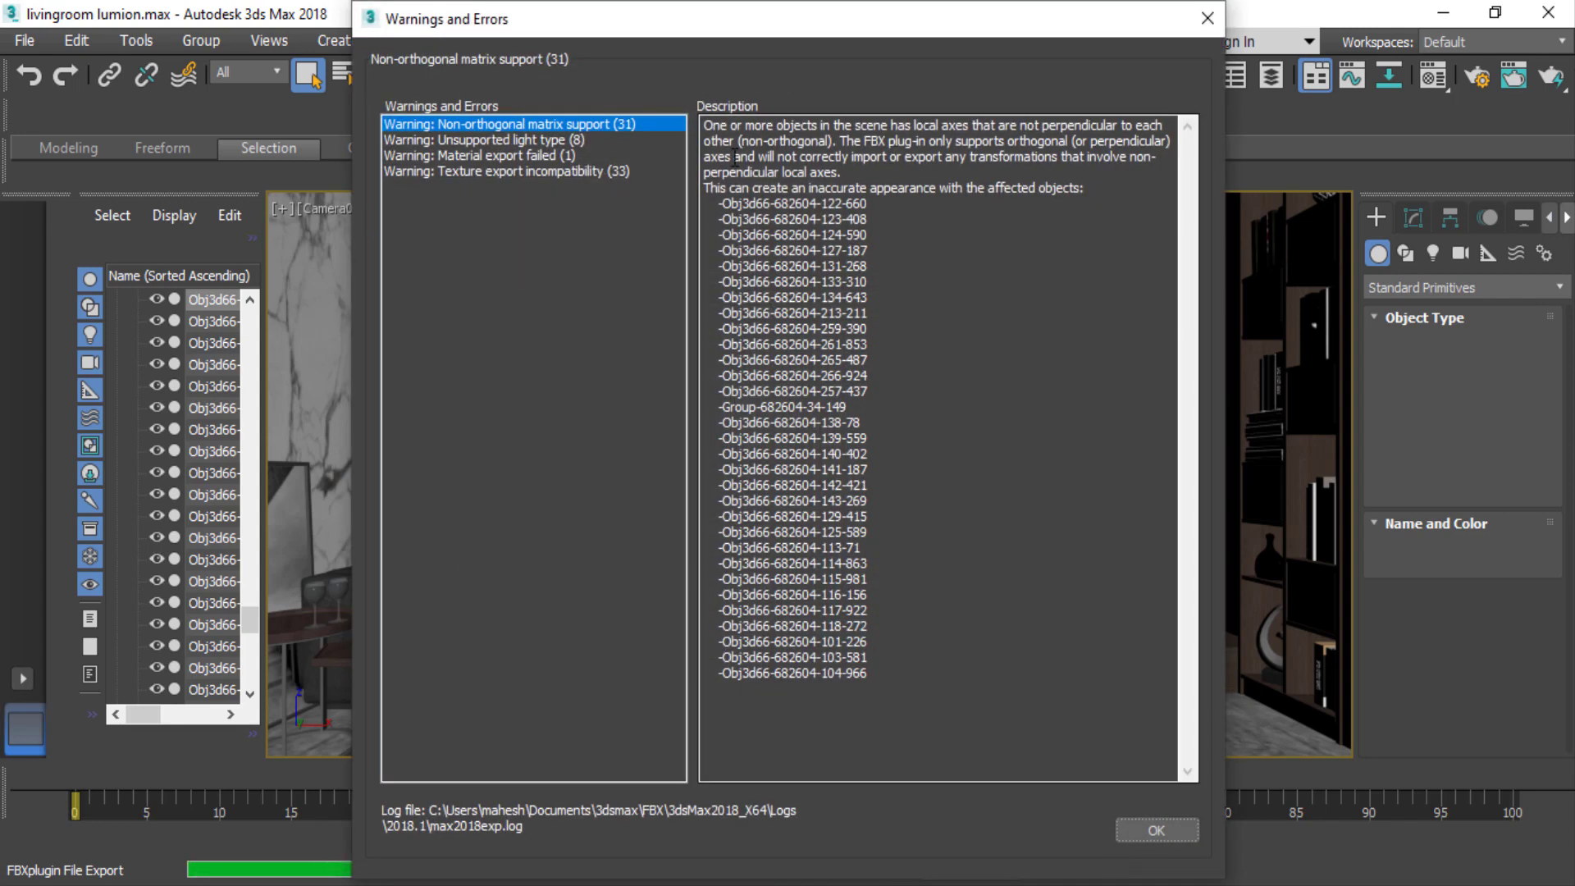
left_click(1167, 828)
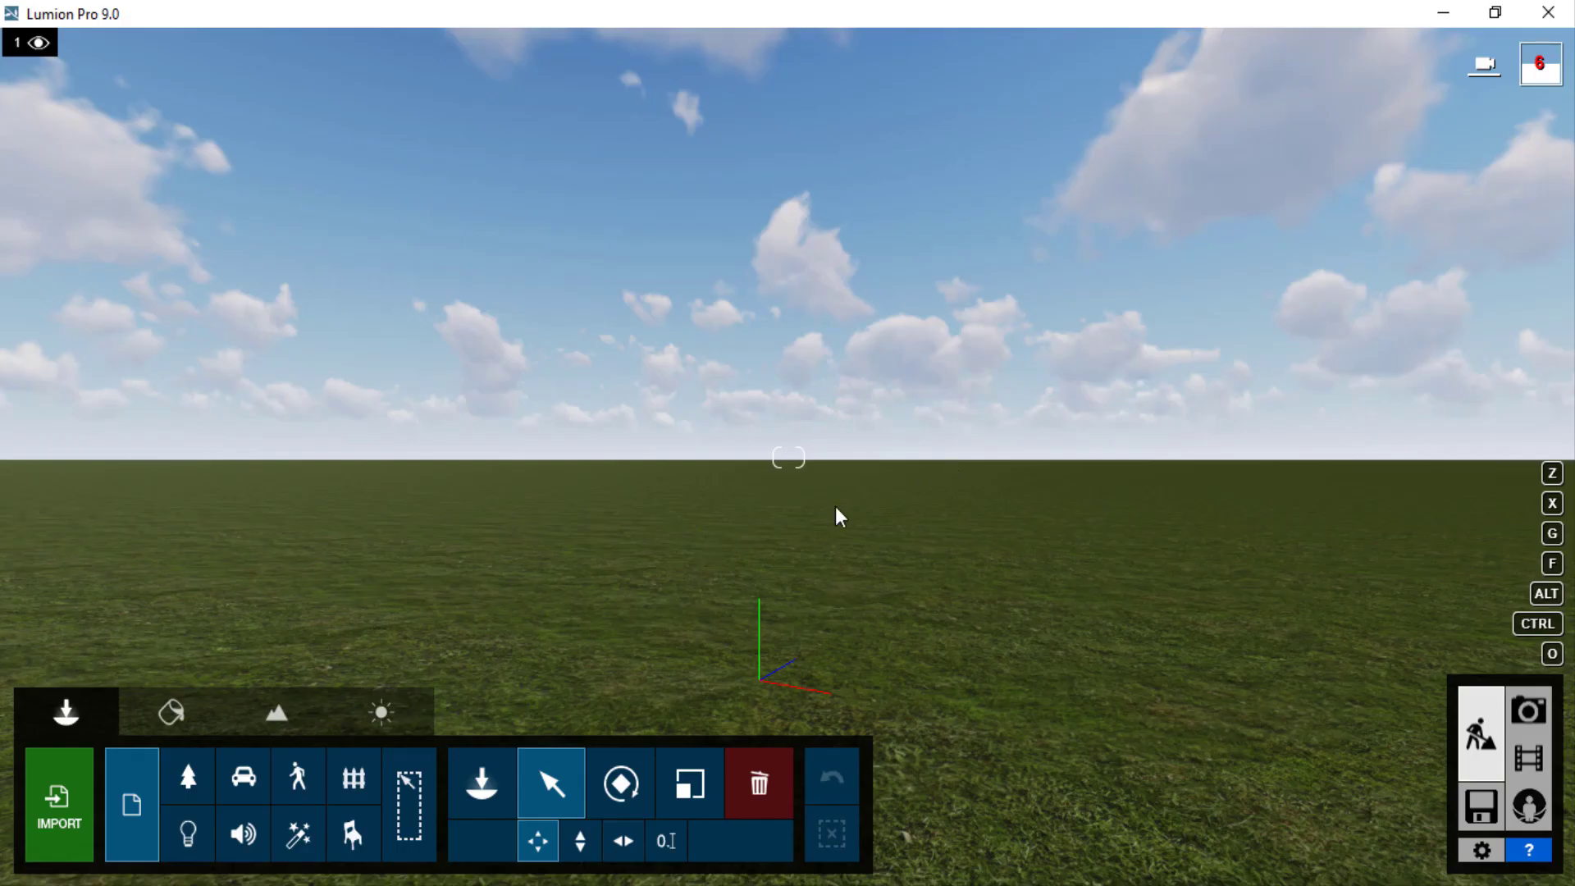
Import livingroom lumion.FBX into Lumion with Import edges turned on
left_click(76, 805)
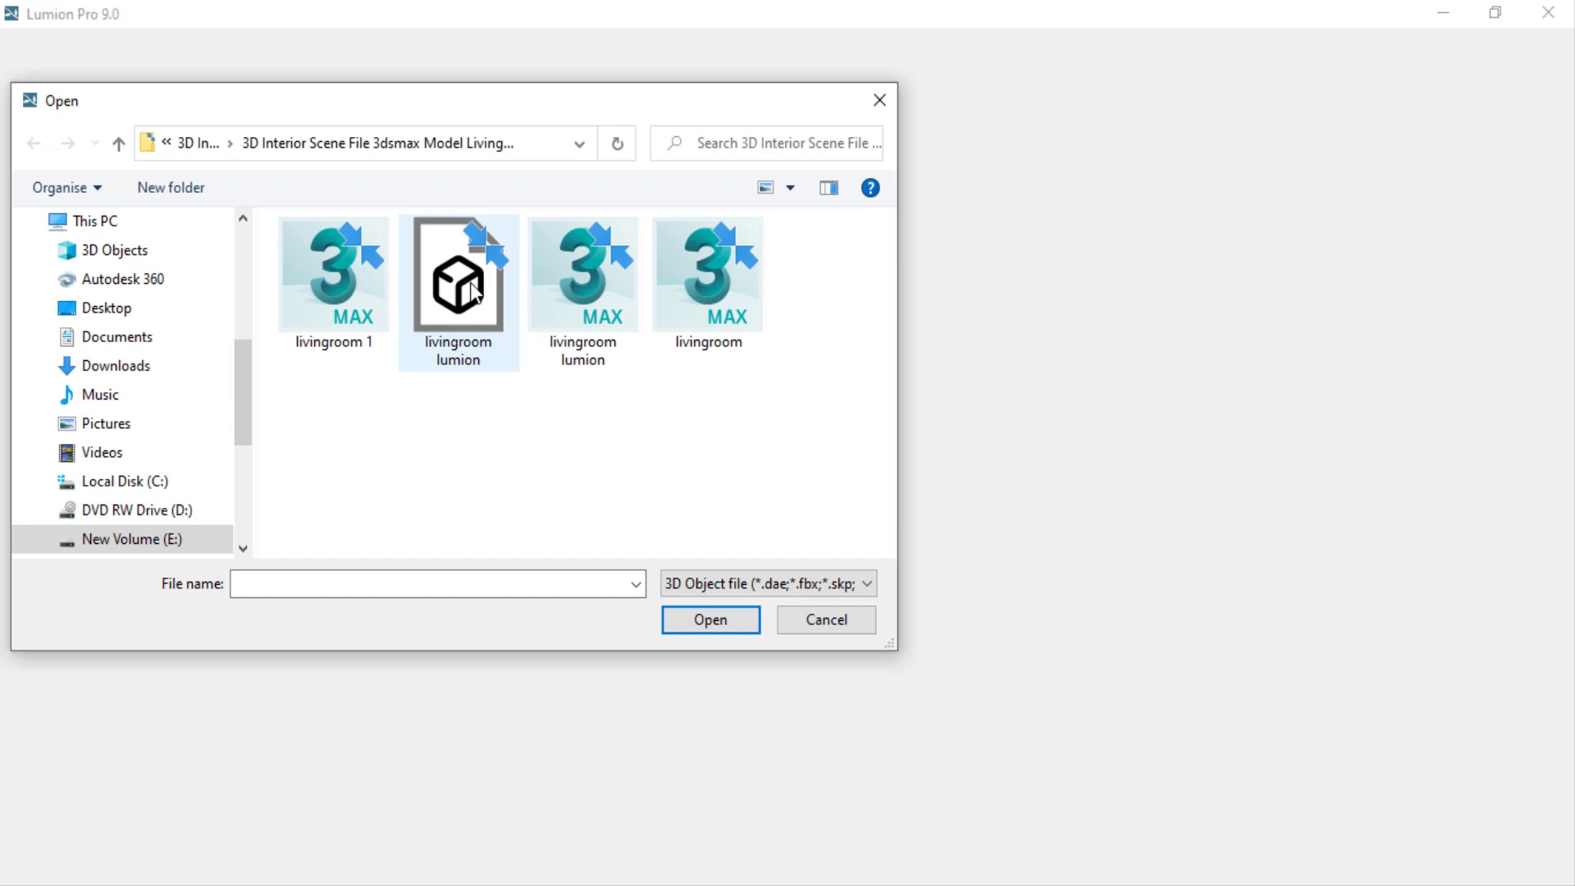
left_click(500, 325)
left_click(715, 627)
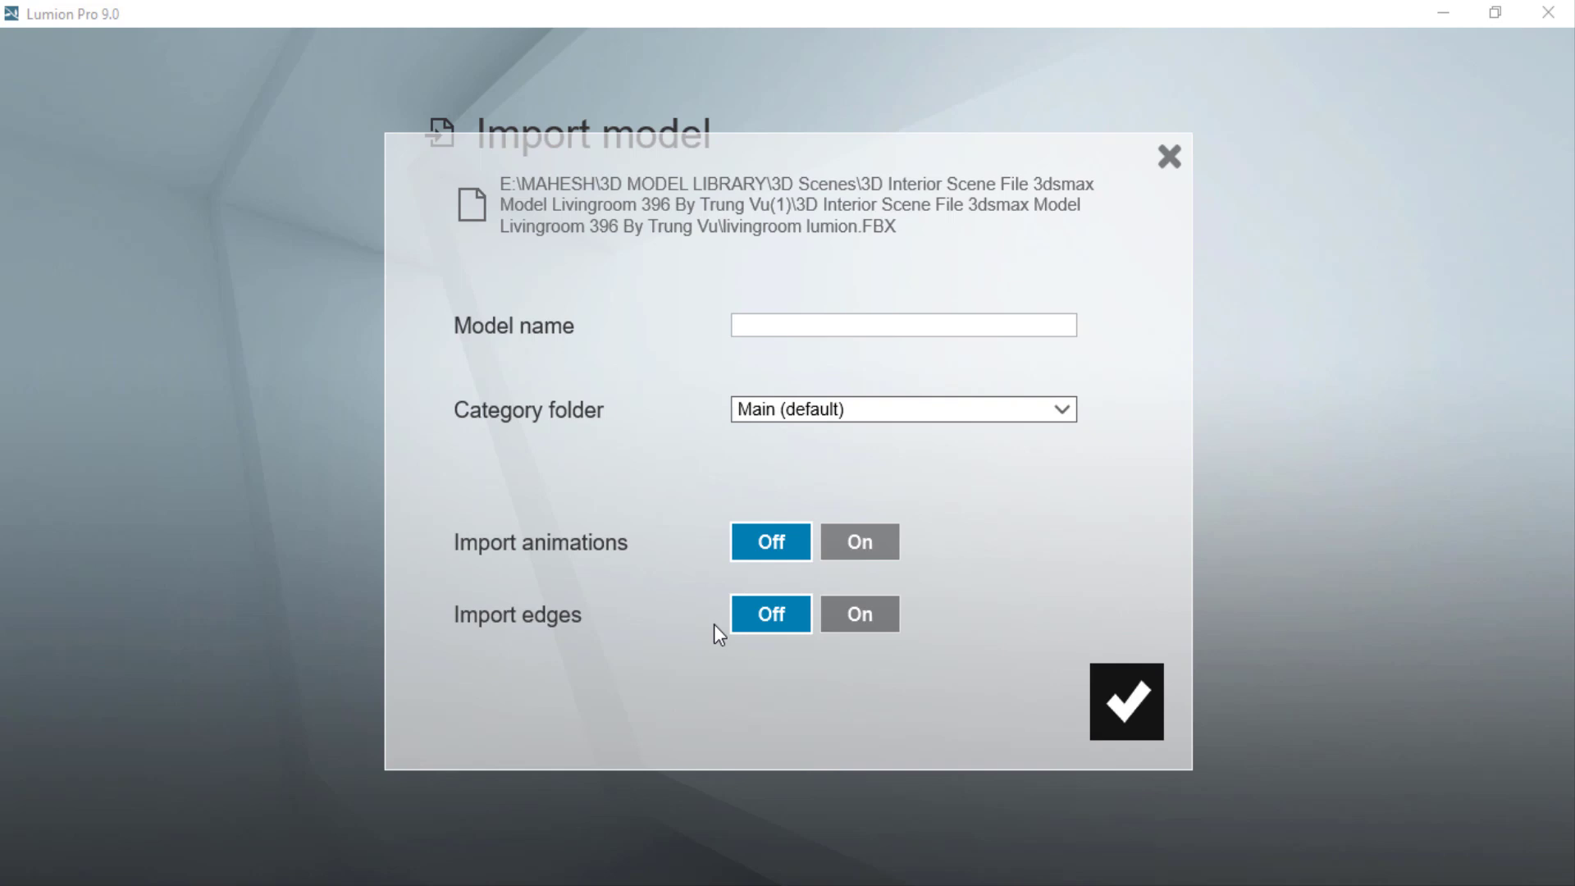
left_click(857, 615)
left_click(1122, 703)
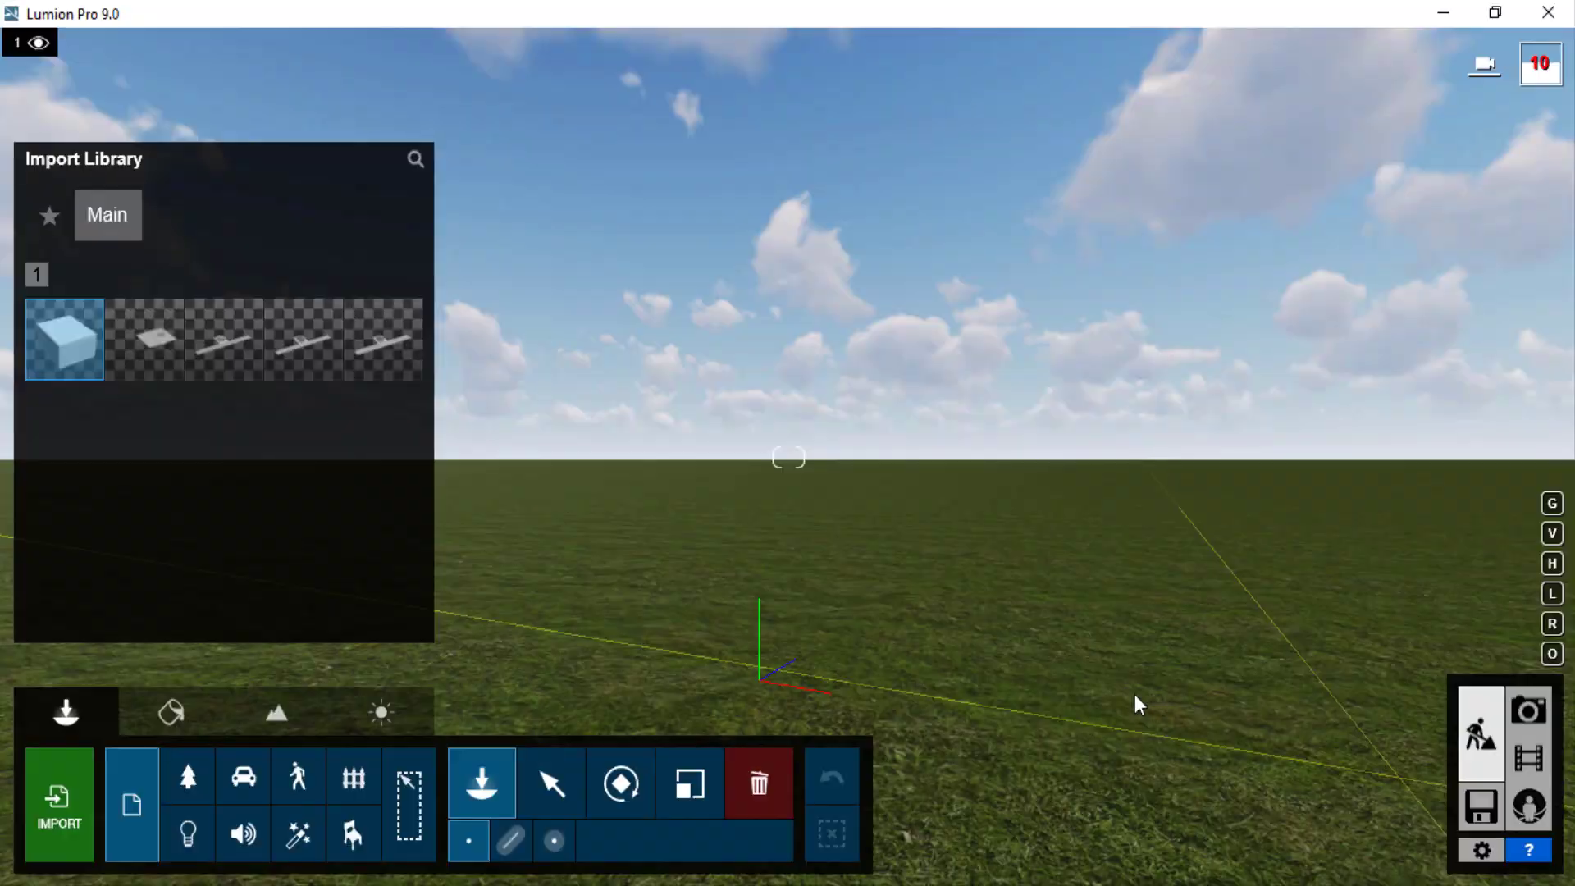
Place the imported living room model in the scene and select it
left_click(896, 648)
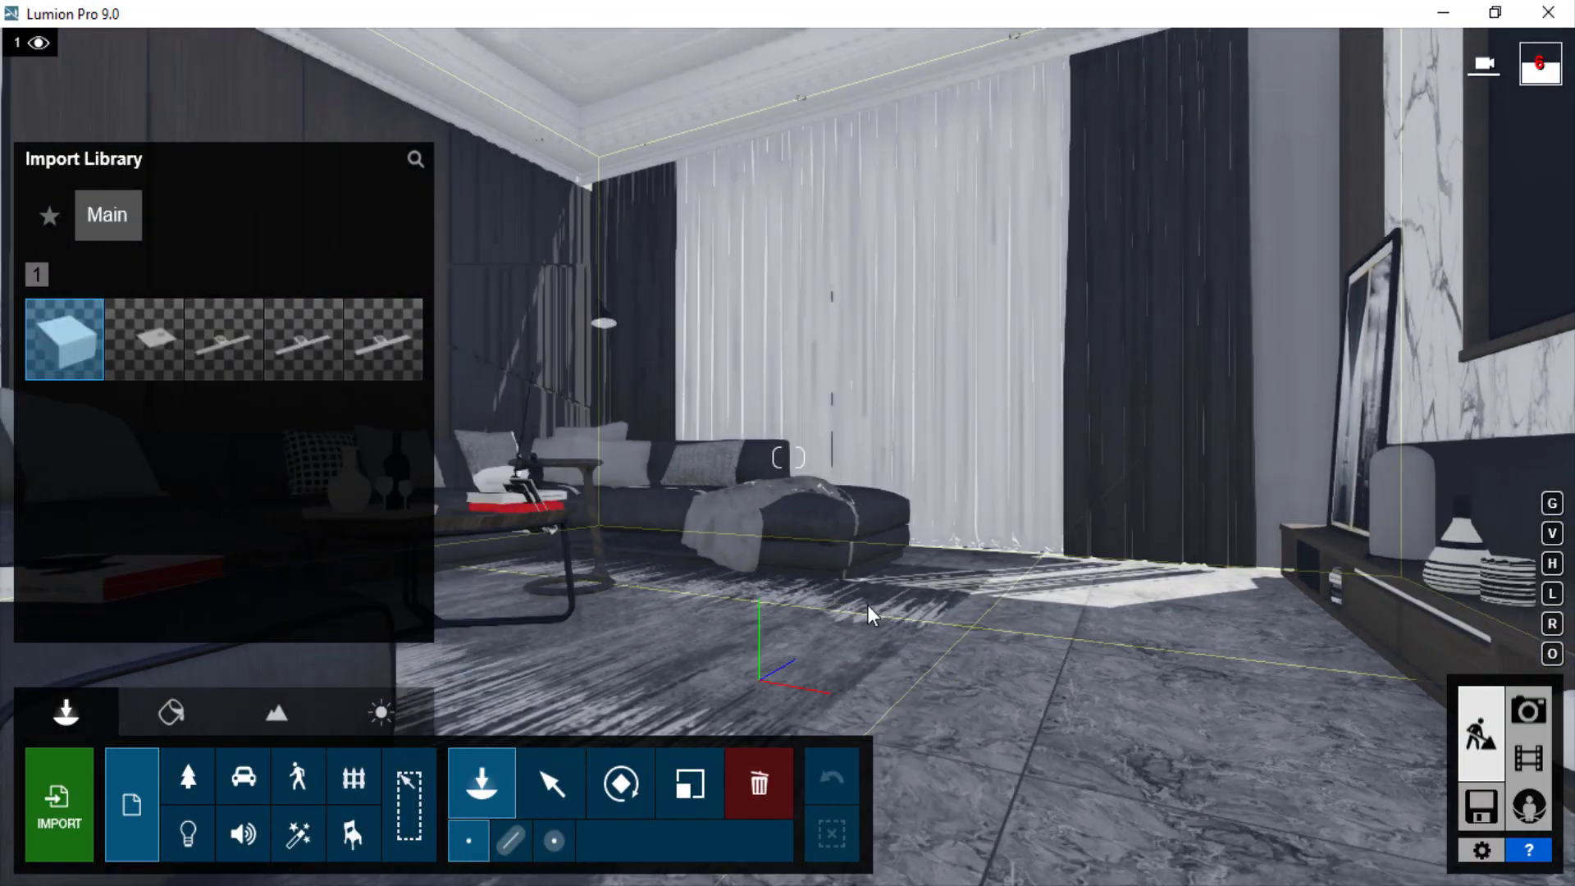
right_click_drag(868, 604, 767, 679)
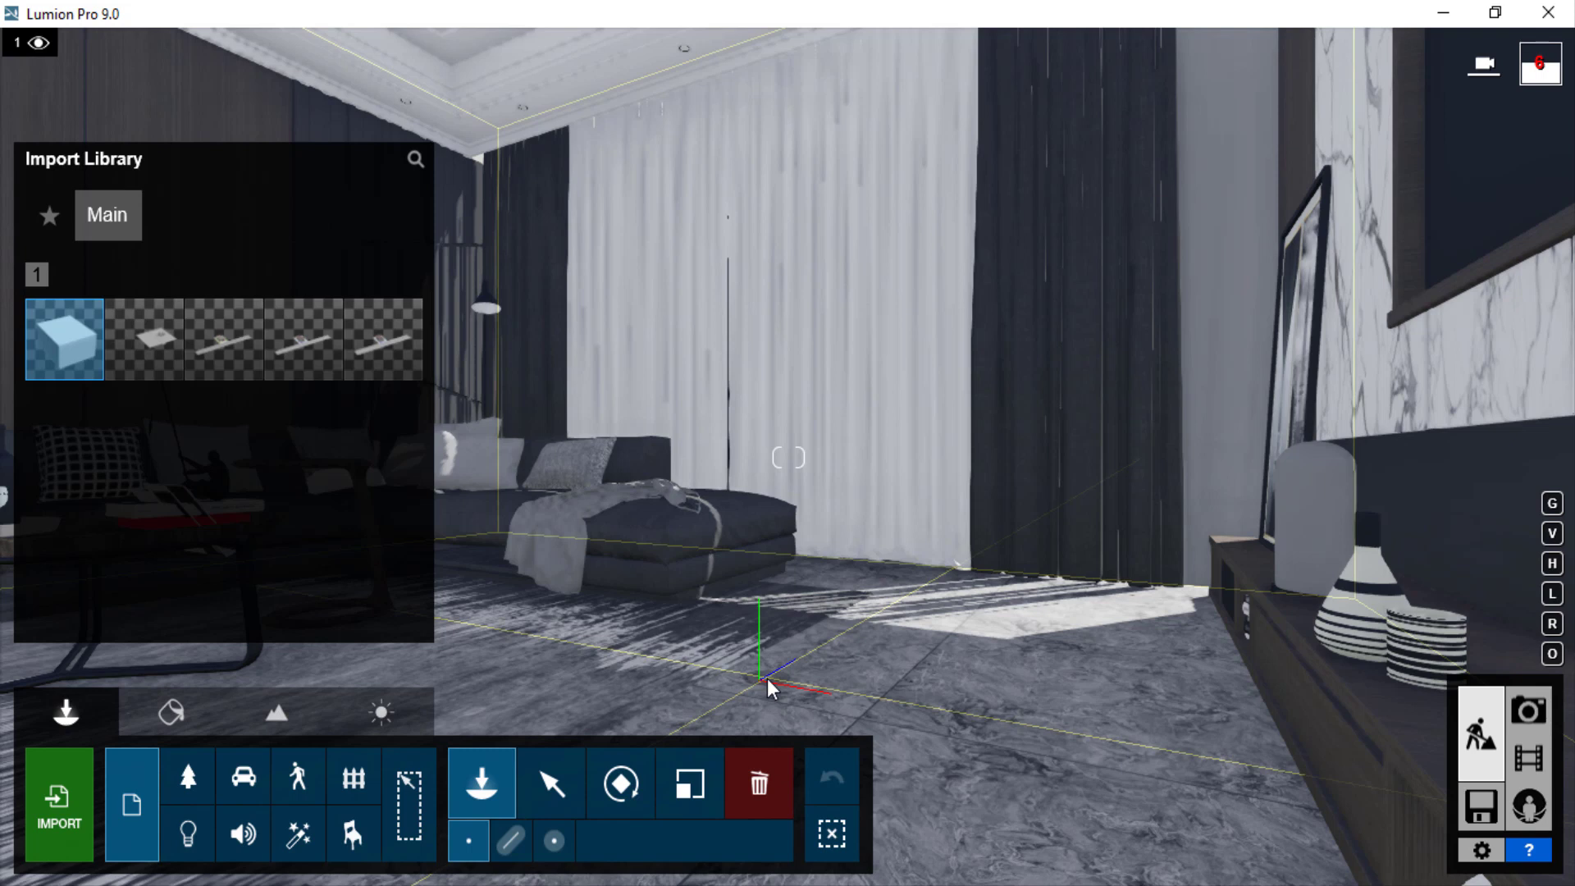
left_click_drag(786, 669, 803, 655)
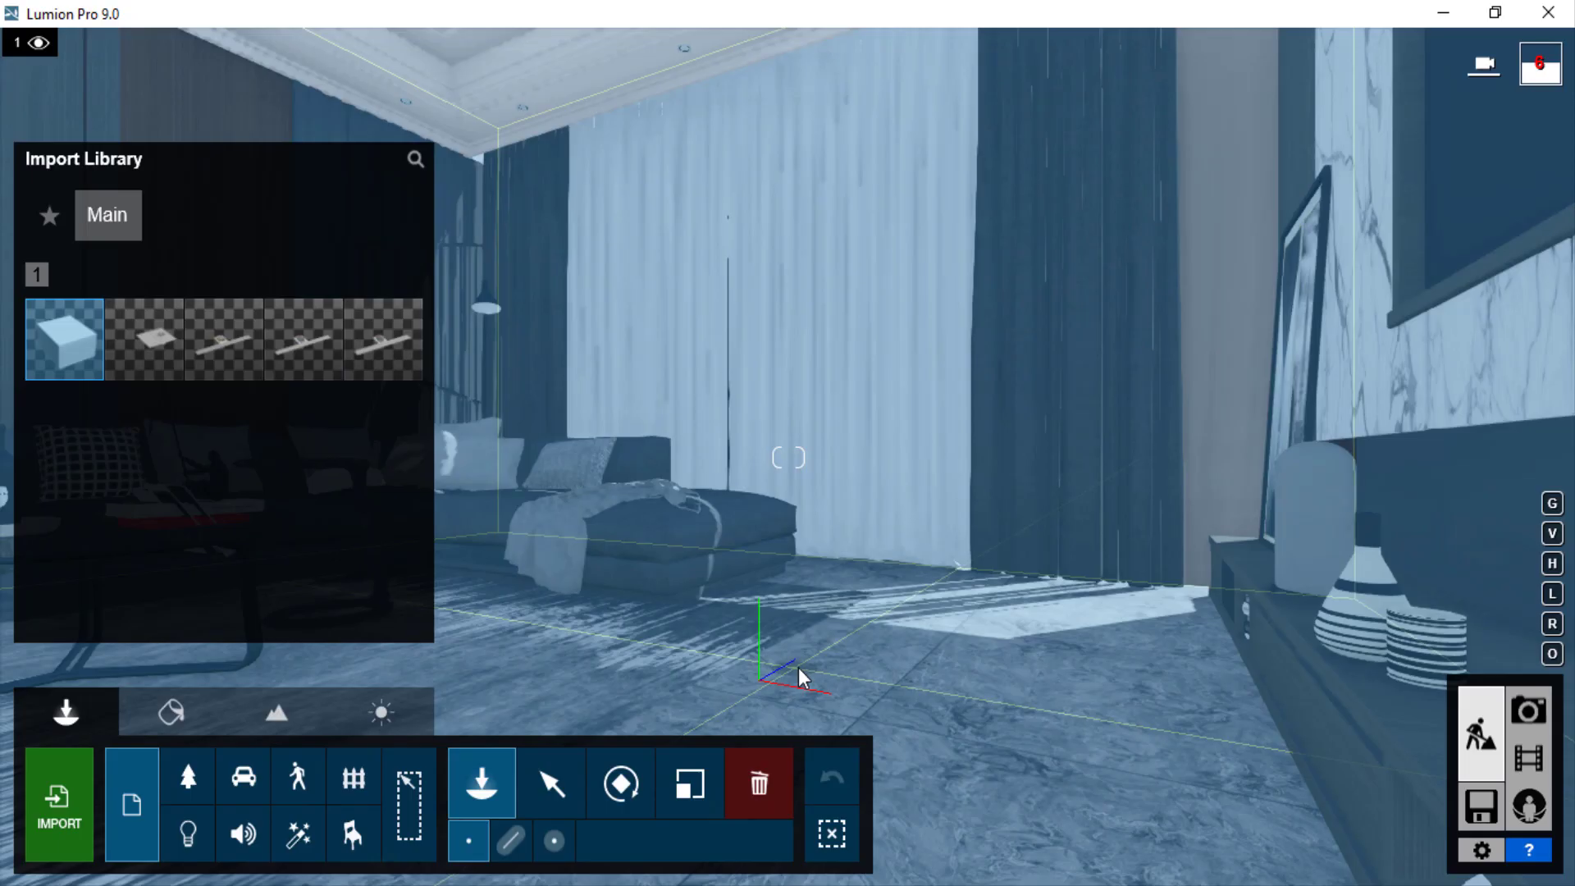
left_click(545, 787)
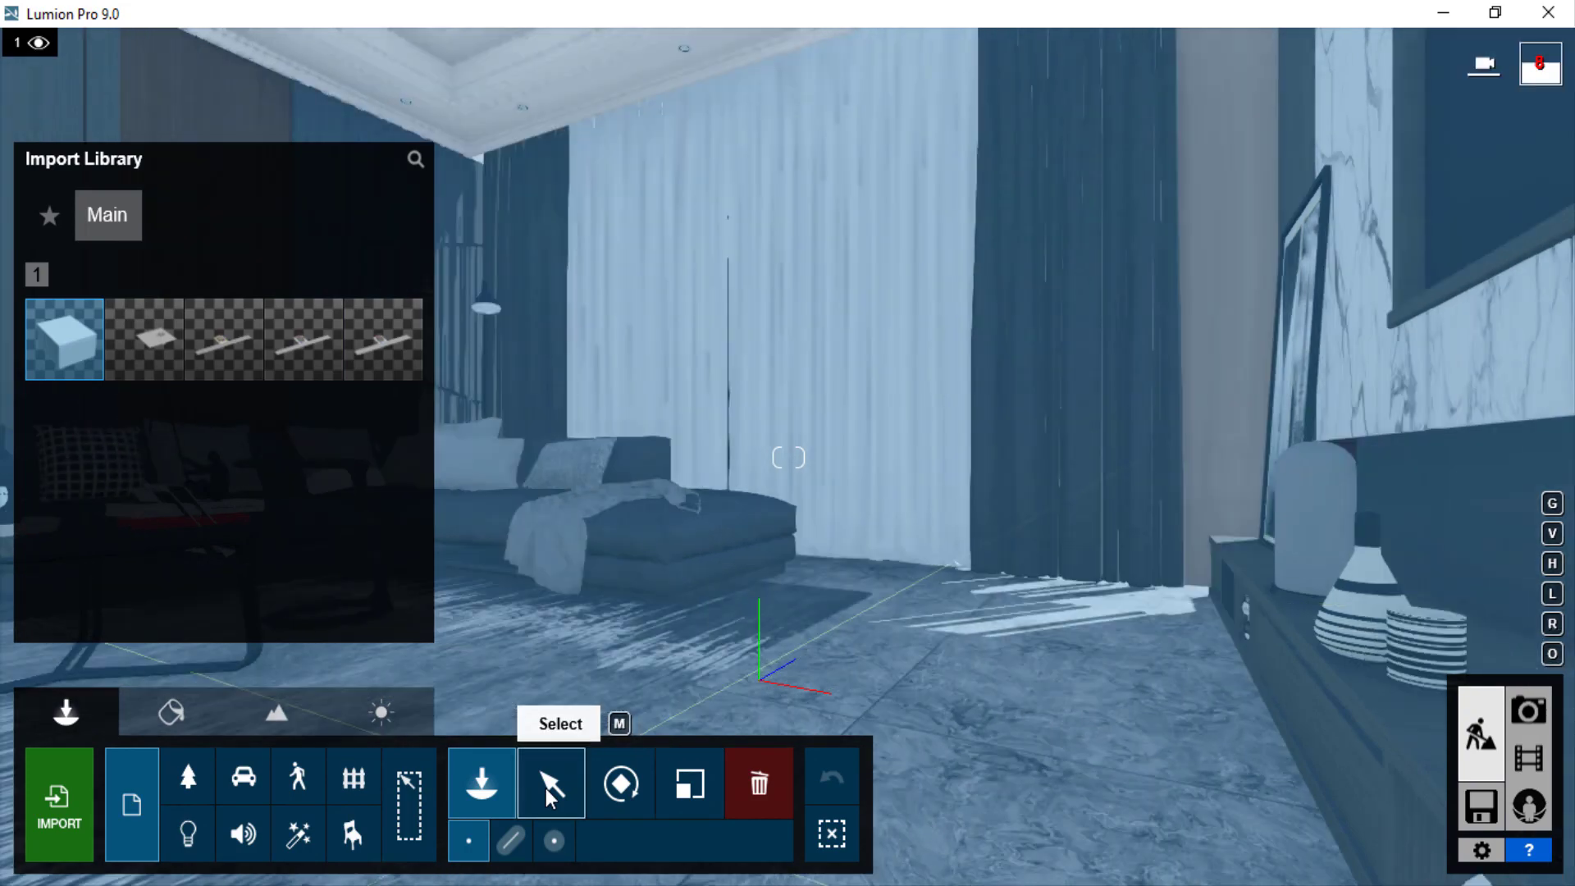
left_click(1229, 606)
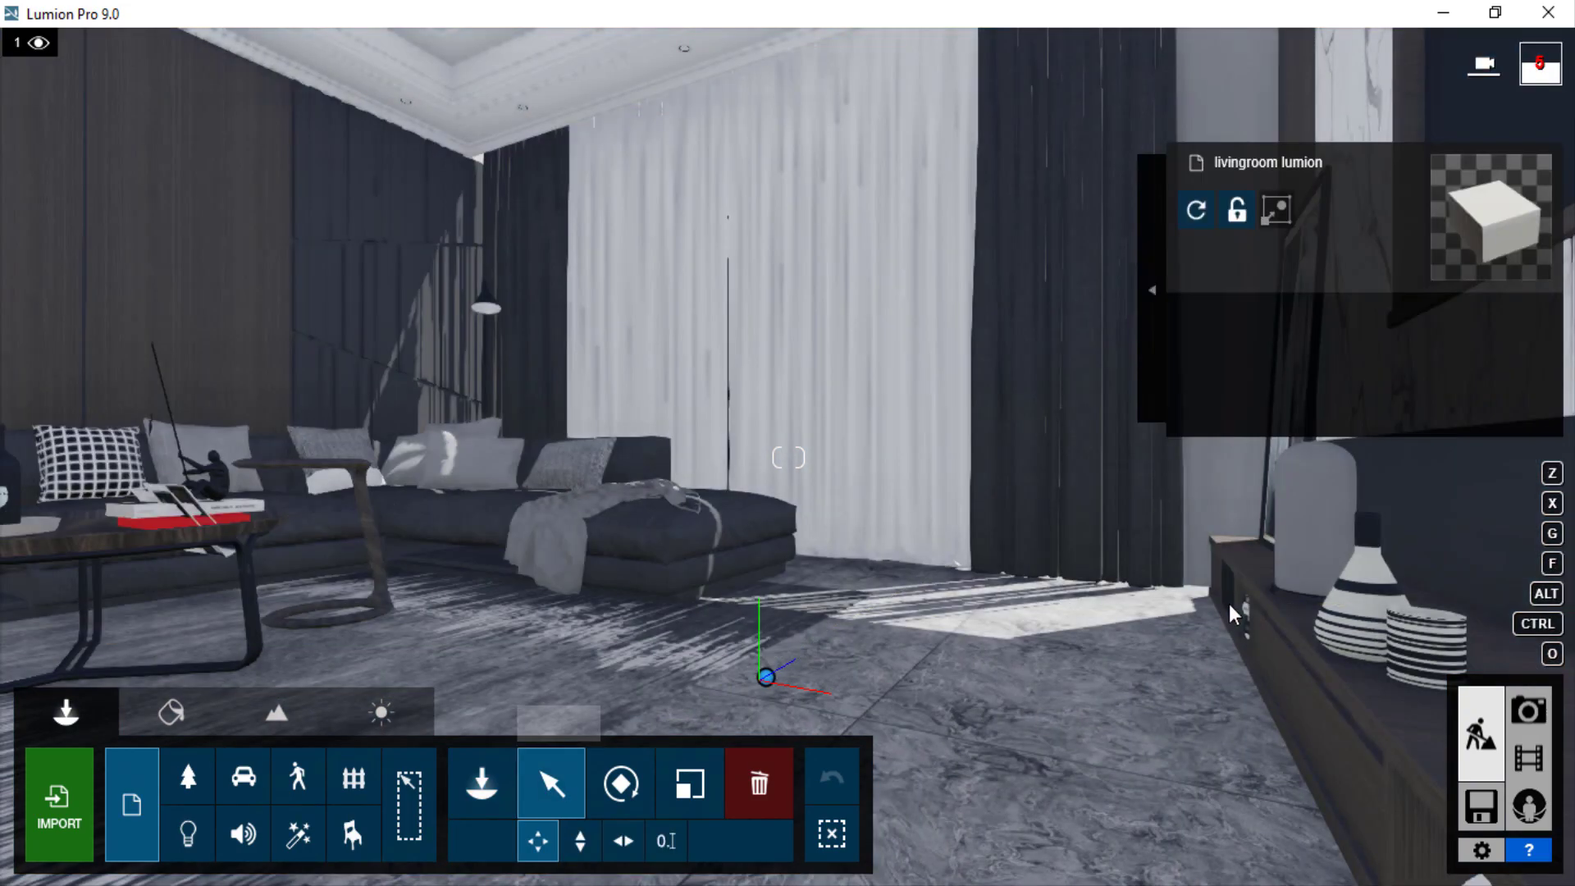
Look around the ceiling, curtain wall, TV console and sofa, ending close to the coffee table
right_click_drag(1222, 605, 1132, 575)
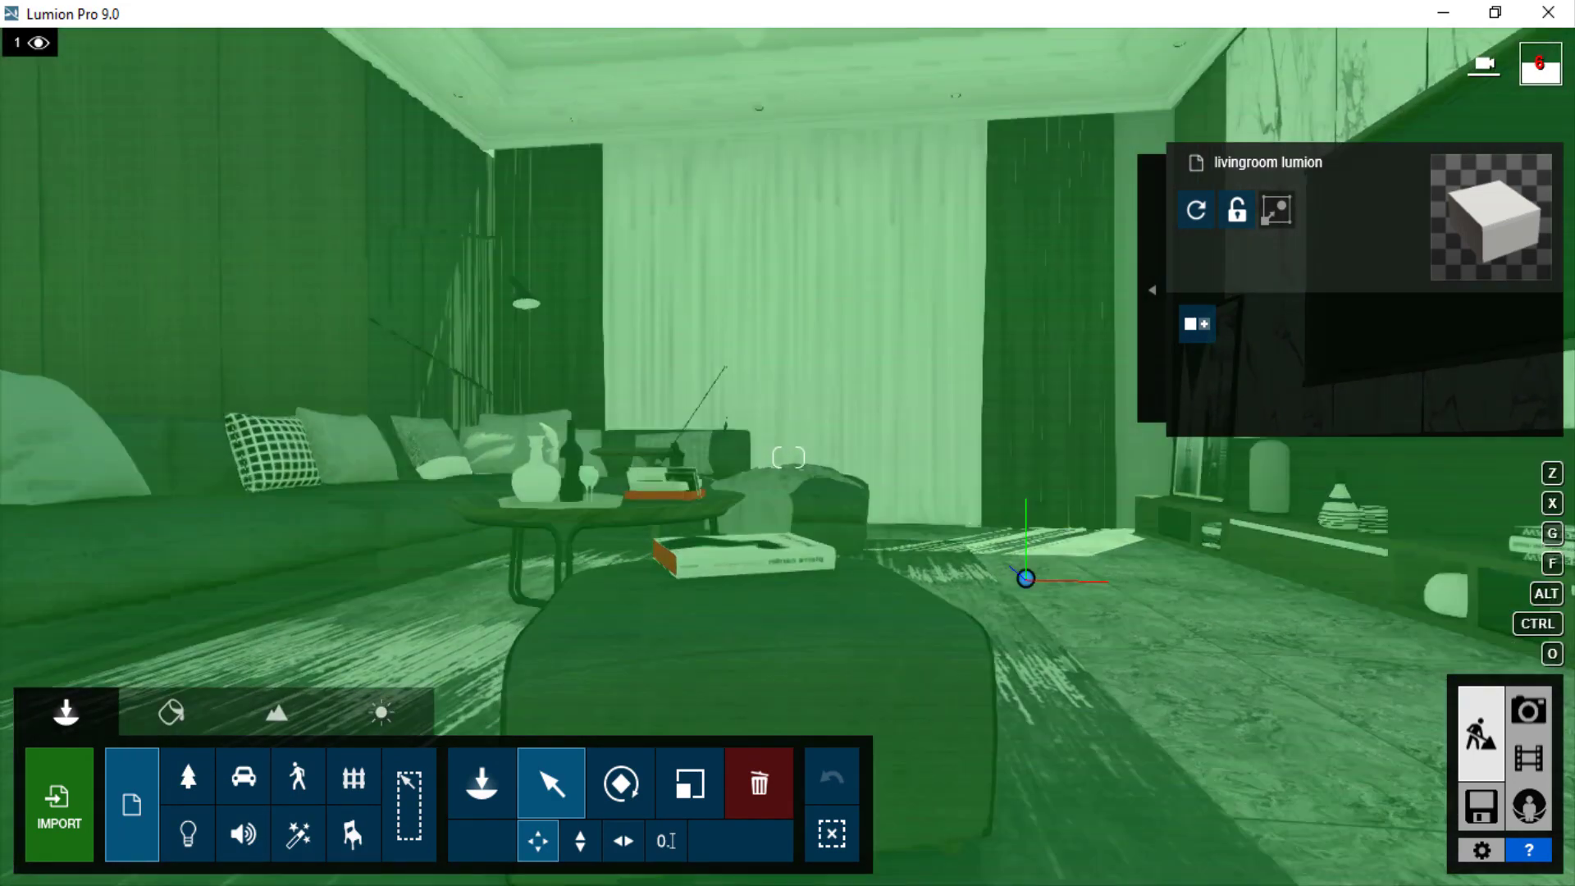
right_click_drag(787, 492, 788, 393)
right_click_drag(789, 457, 927, 457)
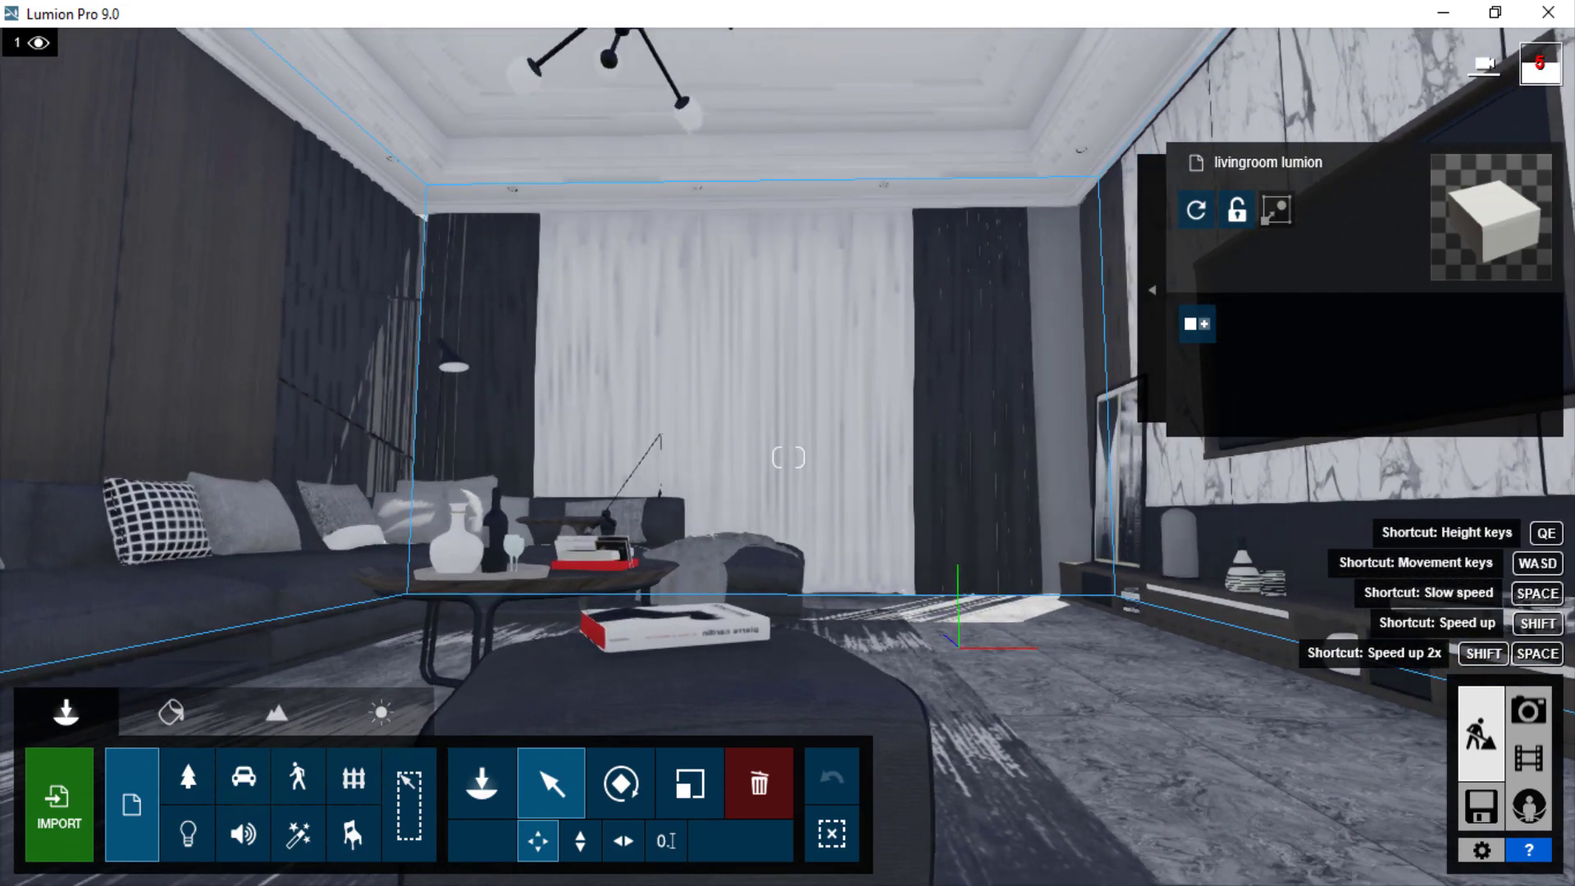
right_click_drag(1025, 588, 1102, 588)
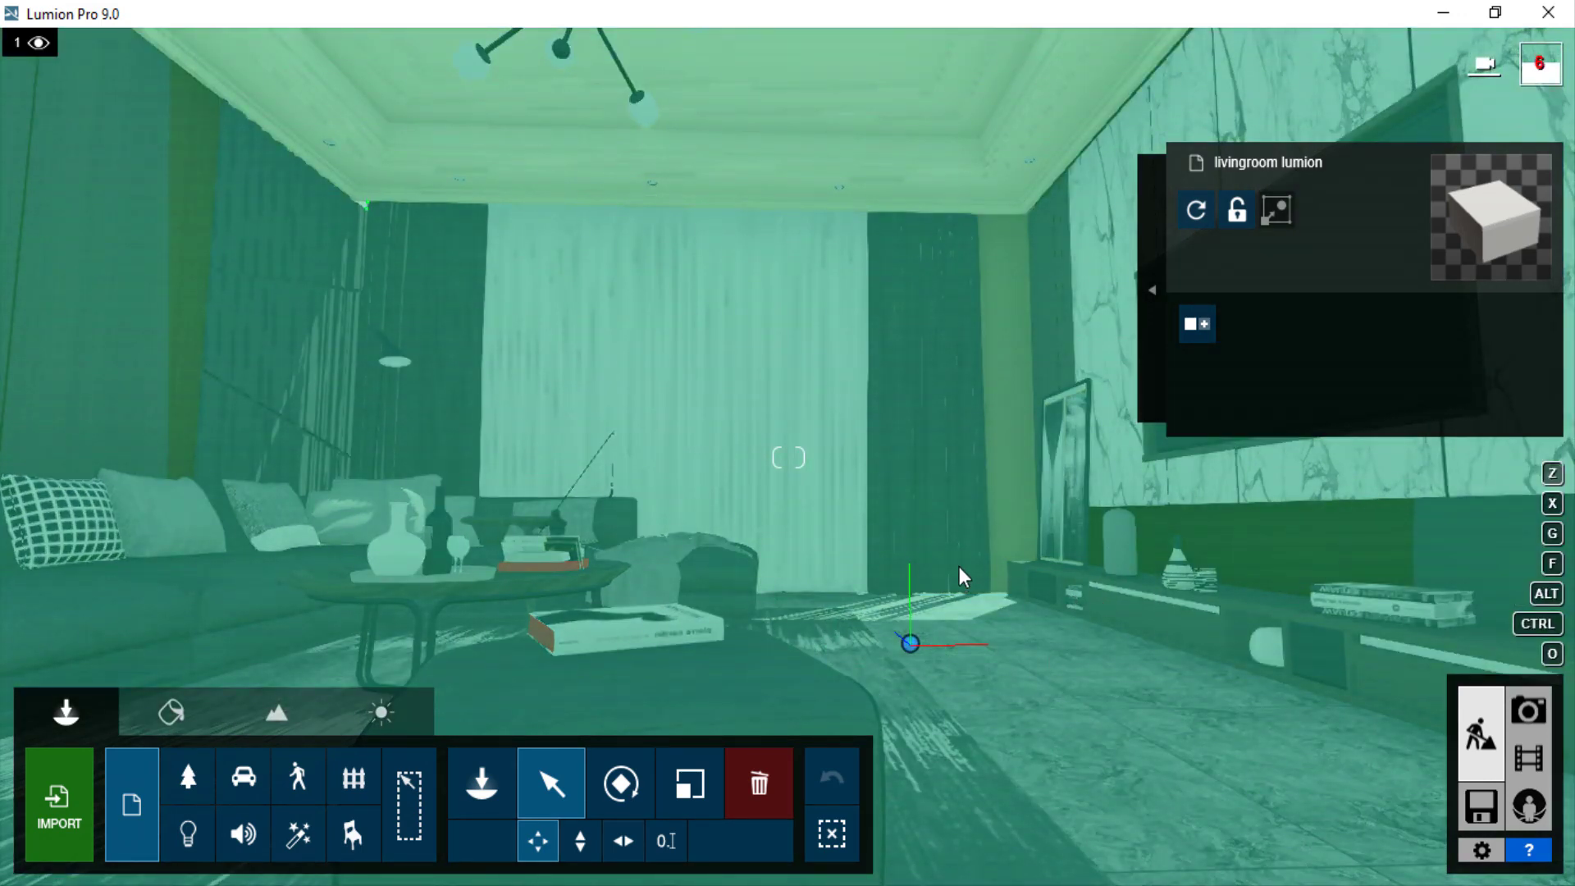
right_click_drag(959, 567, 869, 607)
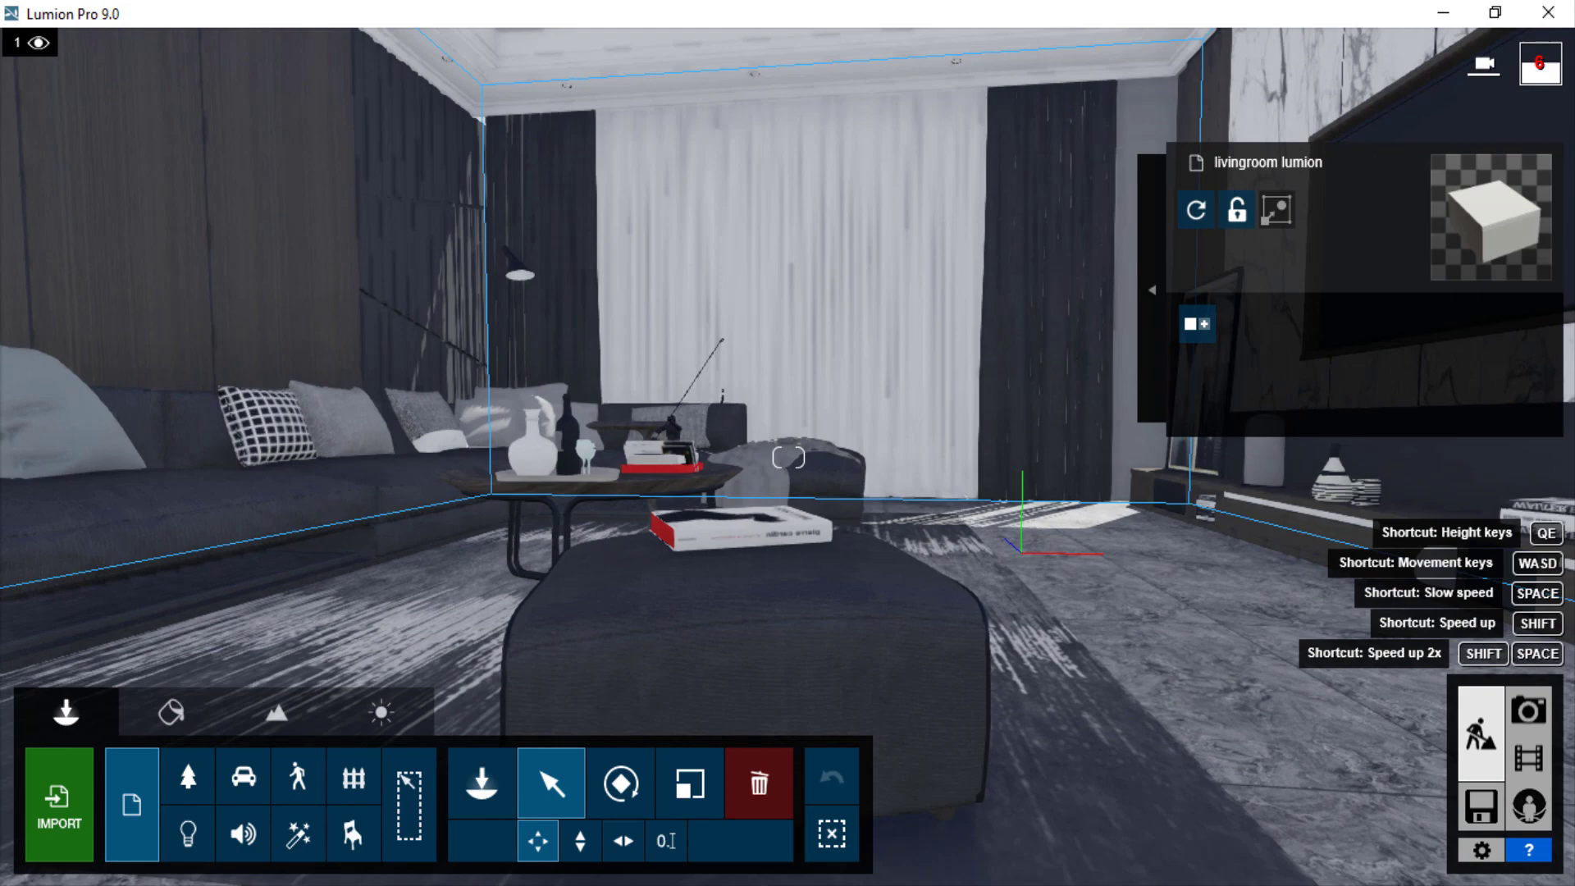
mouse_move(787, 457)
right_mouse_down()
mouse_move(615, 427)
mouse_move(871, 457)
mouse_move(739, 456)
right_mouse_up()
key("w")
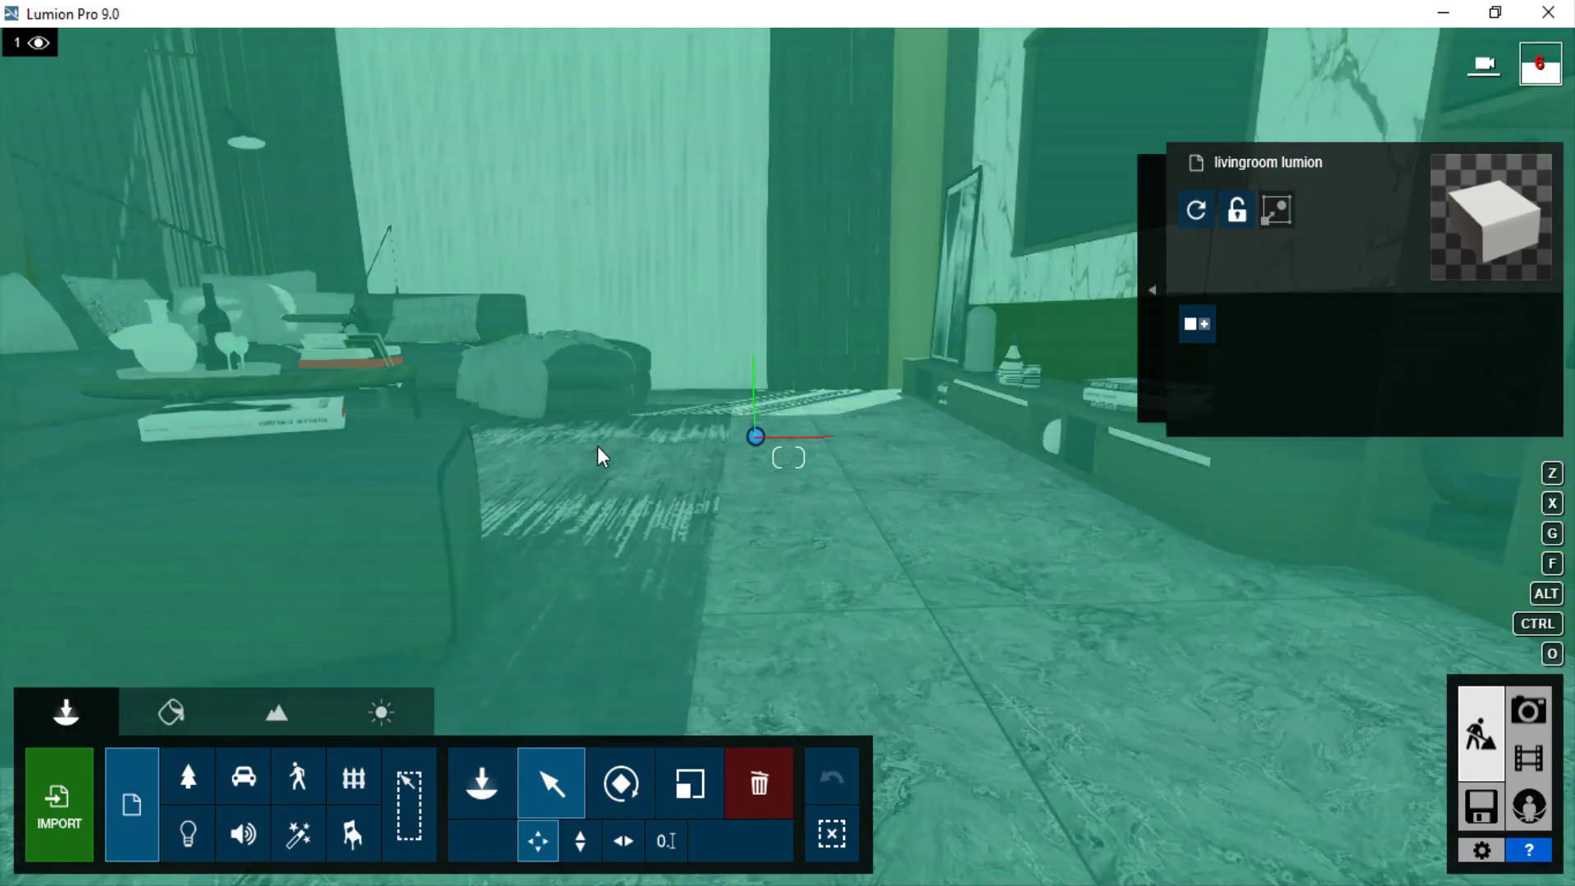
key("s")
key("w")
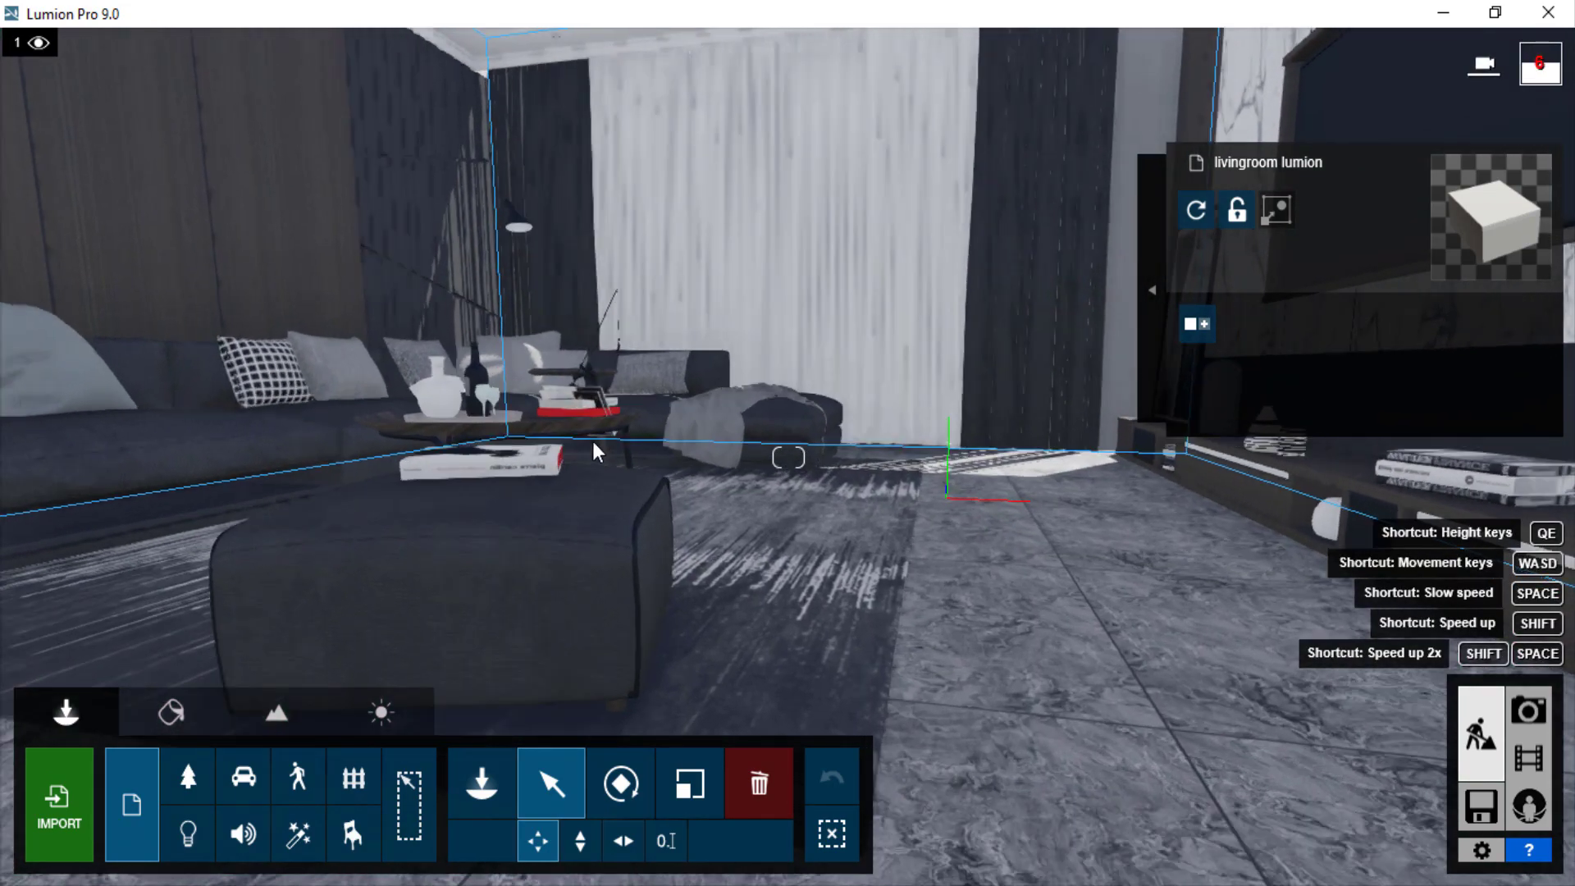
key("w")
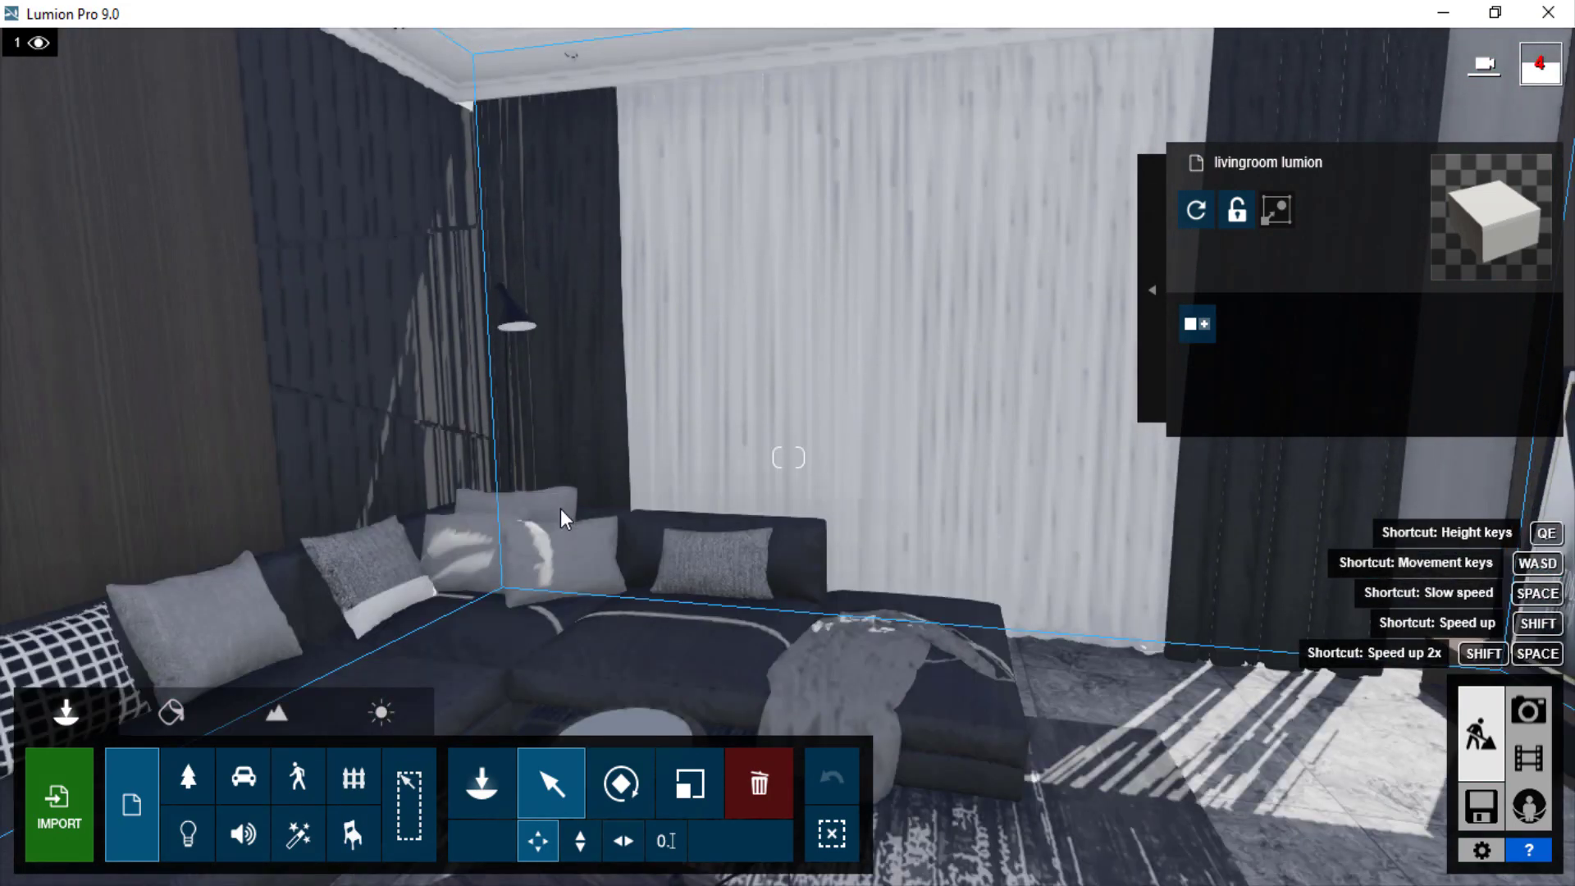
right_click_drag(560, 509, 560, 624)
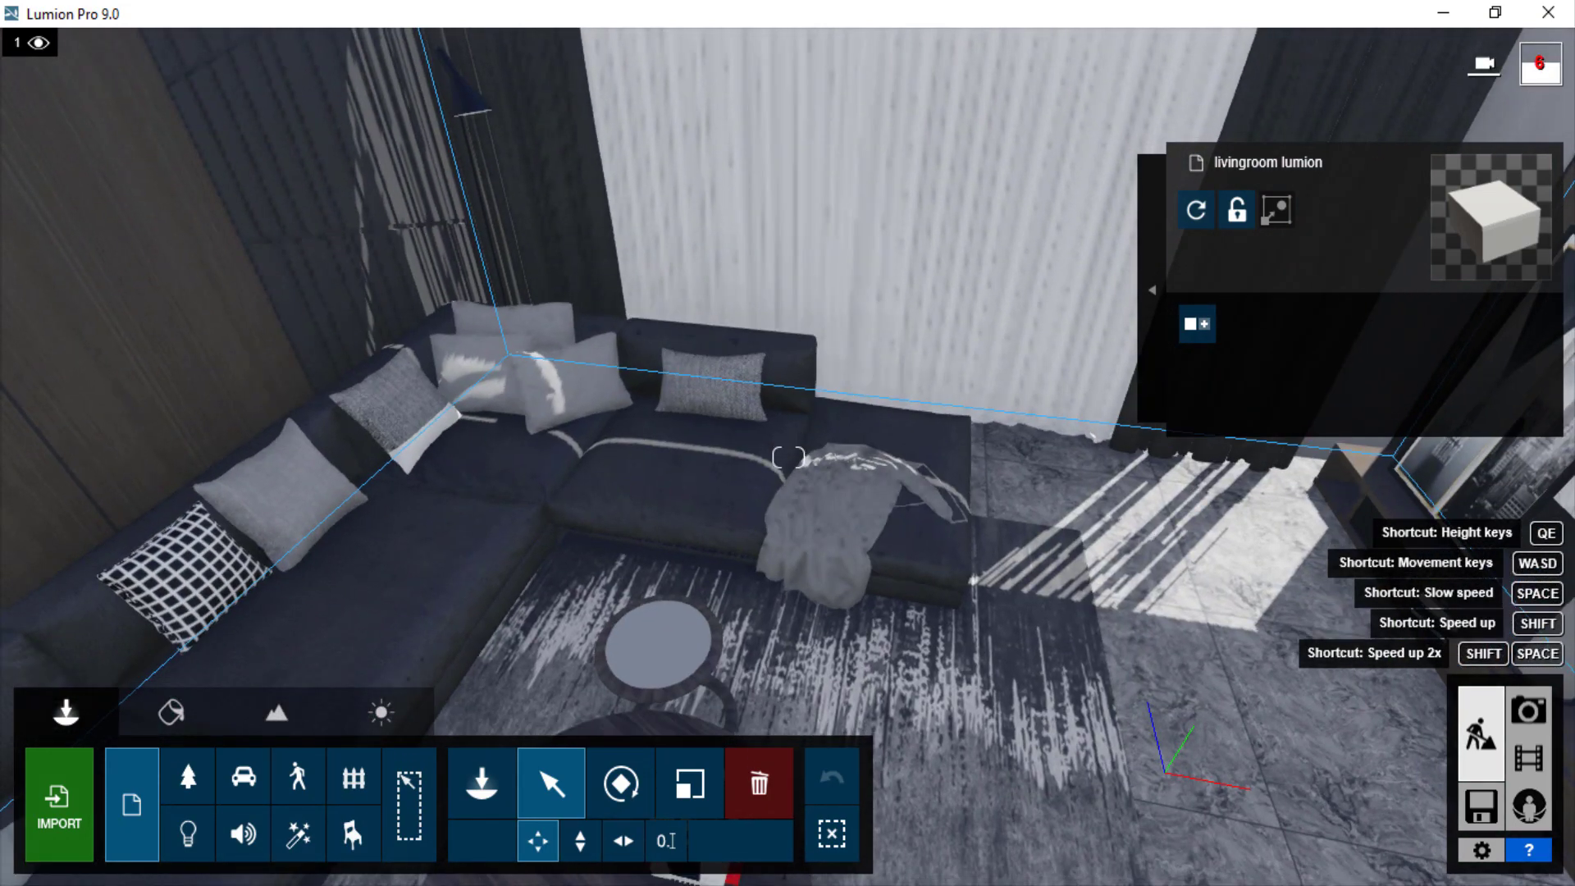
right_click_drag(560, 526, 550, 456)
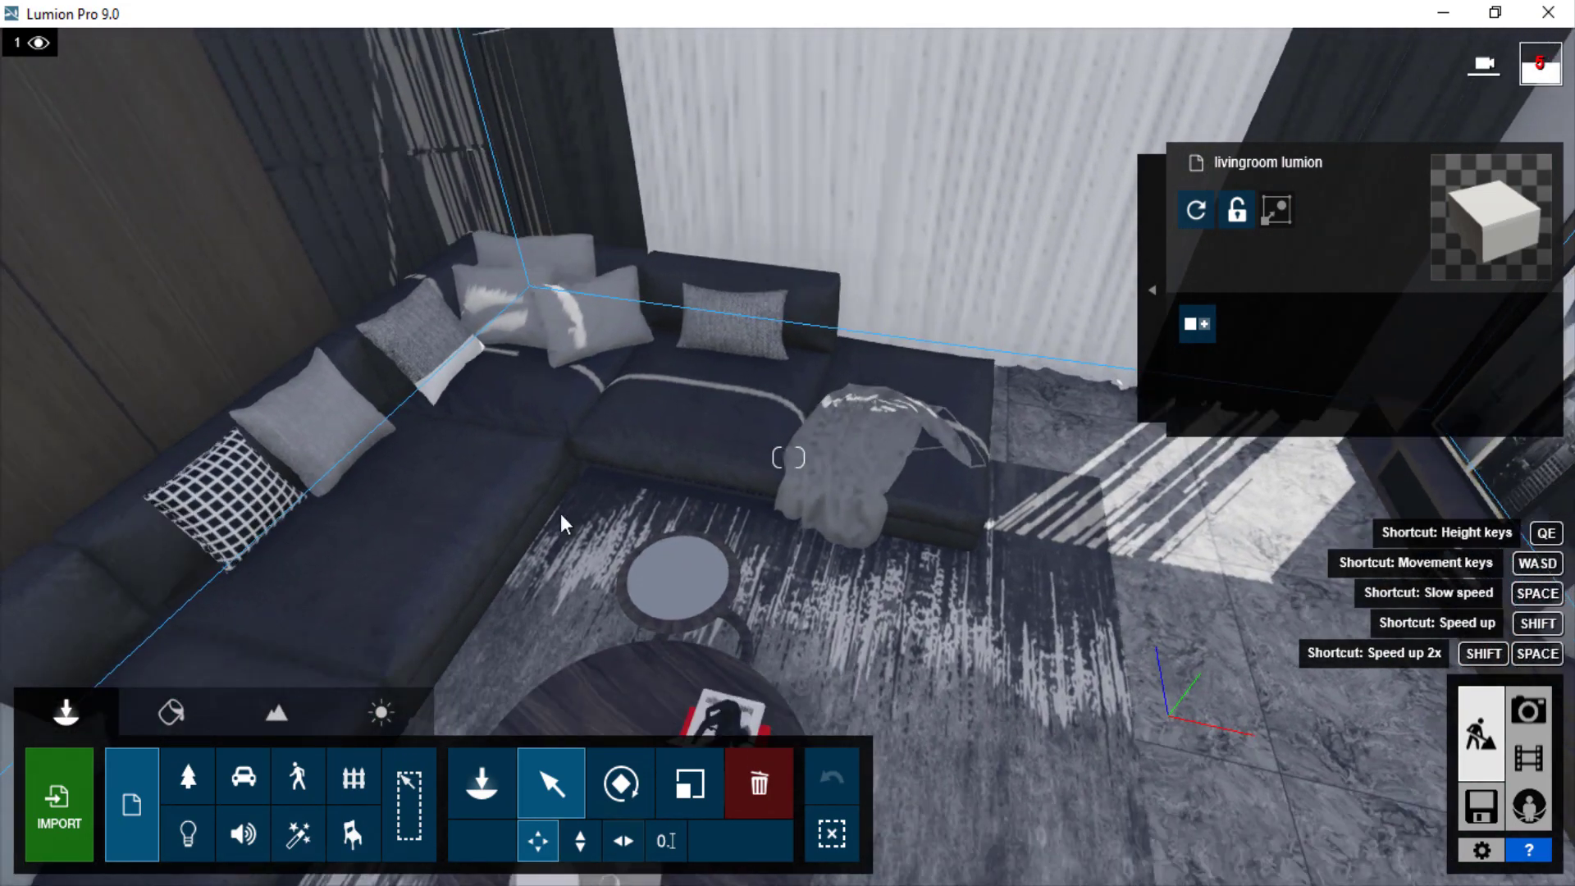
key("w")
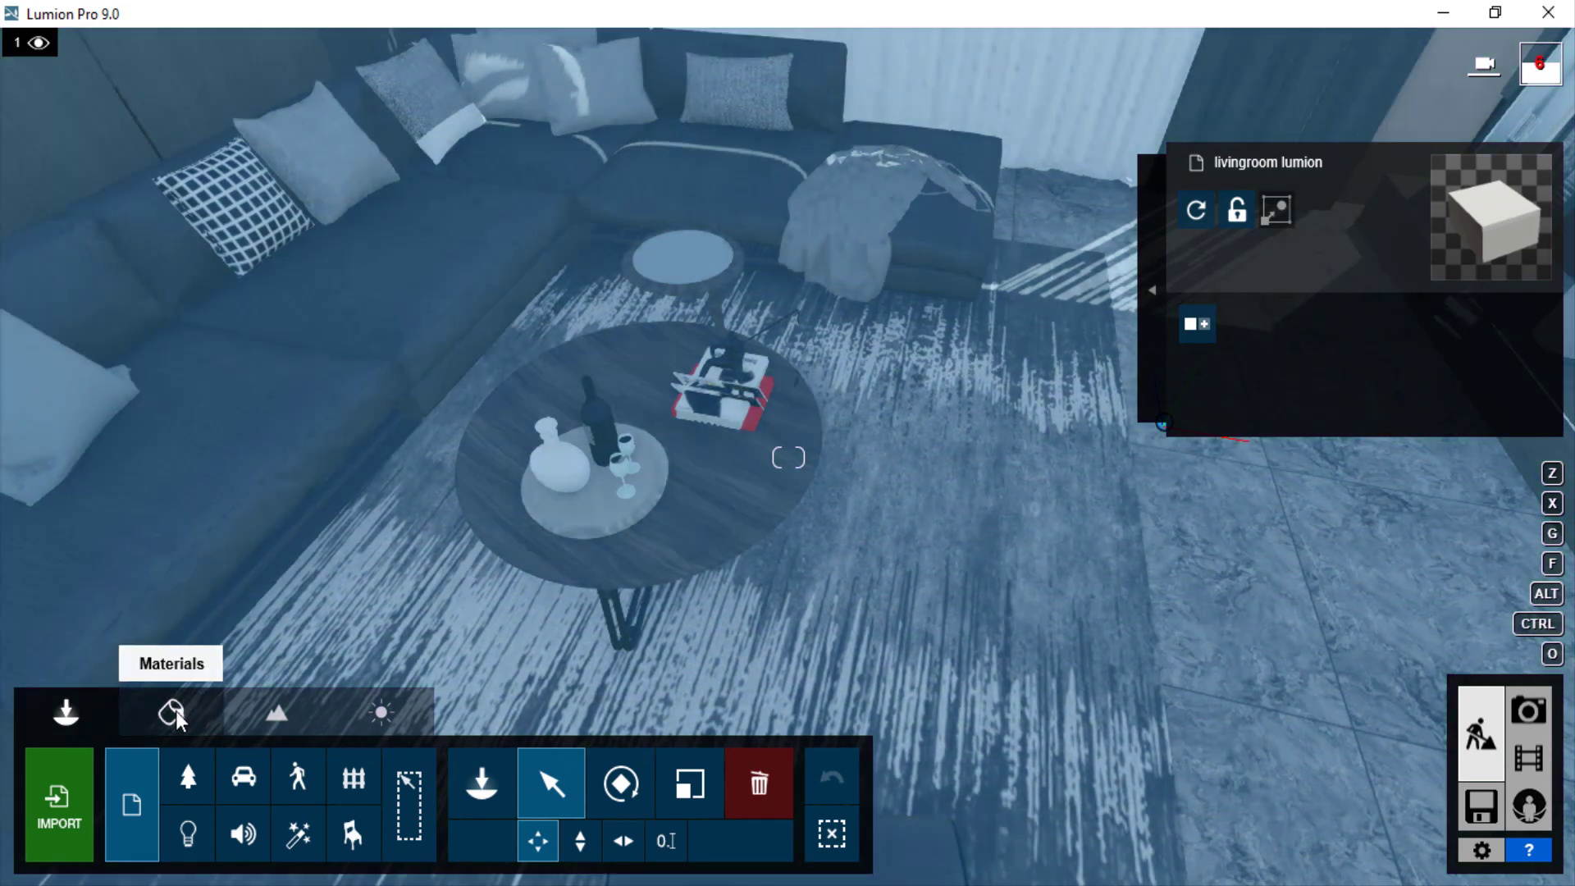
left_click(173, 711)
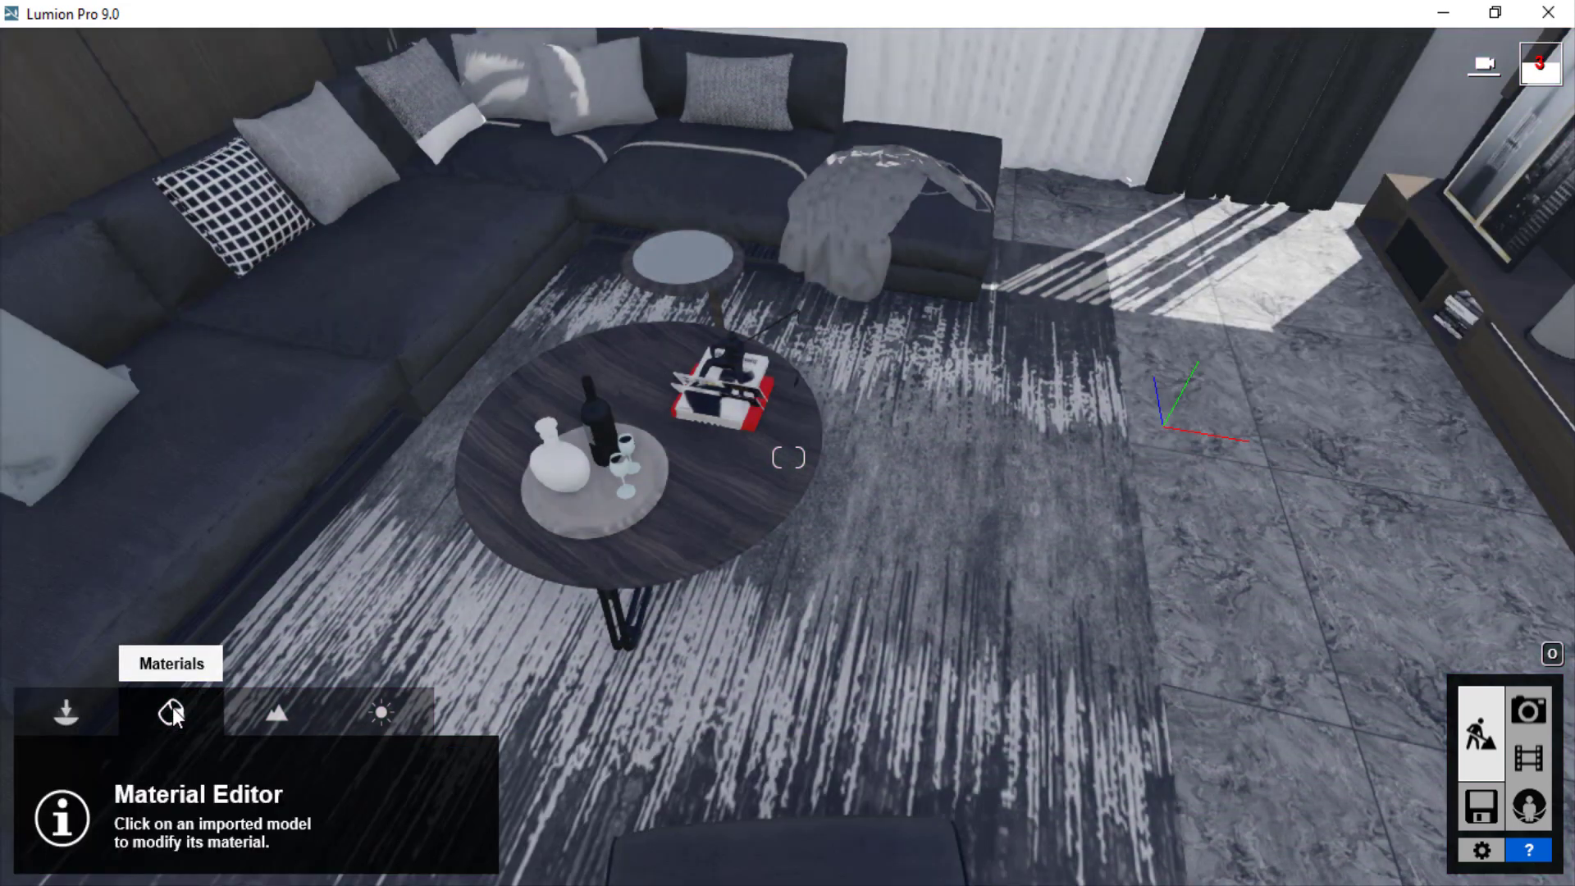
Give the coffee table a Standard material with gloss lowered to about 0.7
left_click(724, 501)
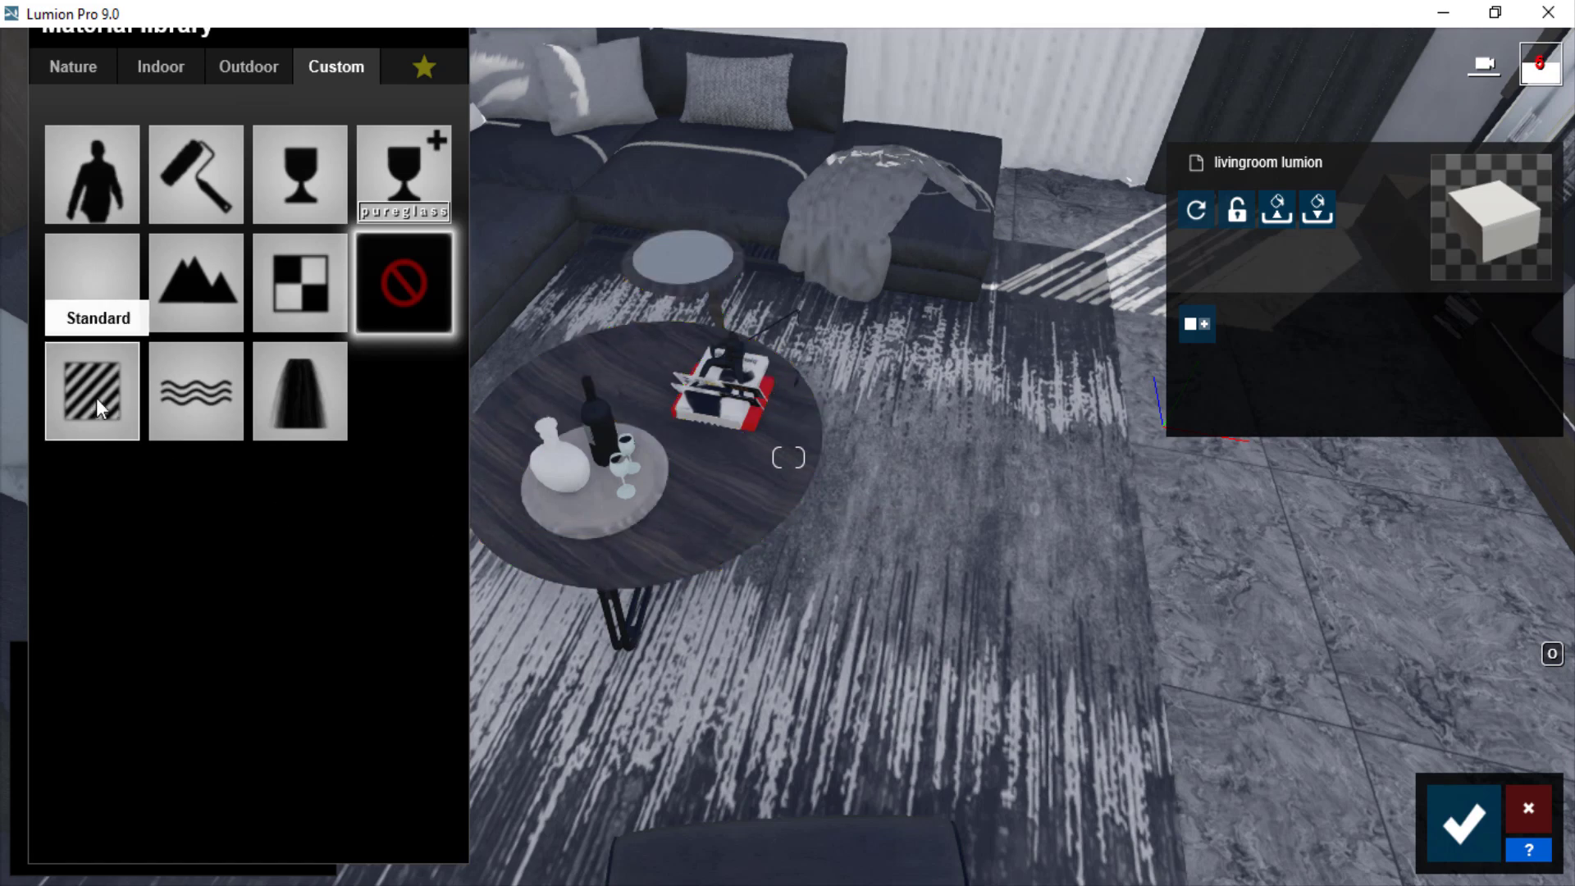
left_click(96, 398)
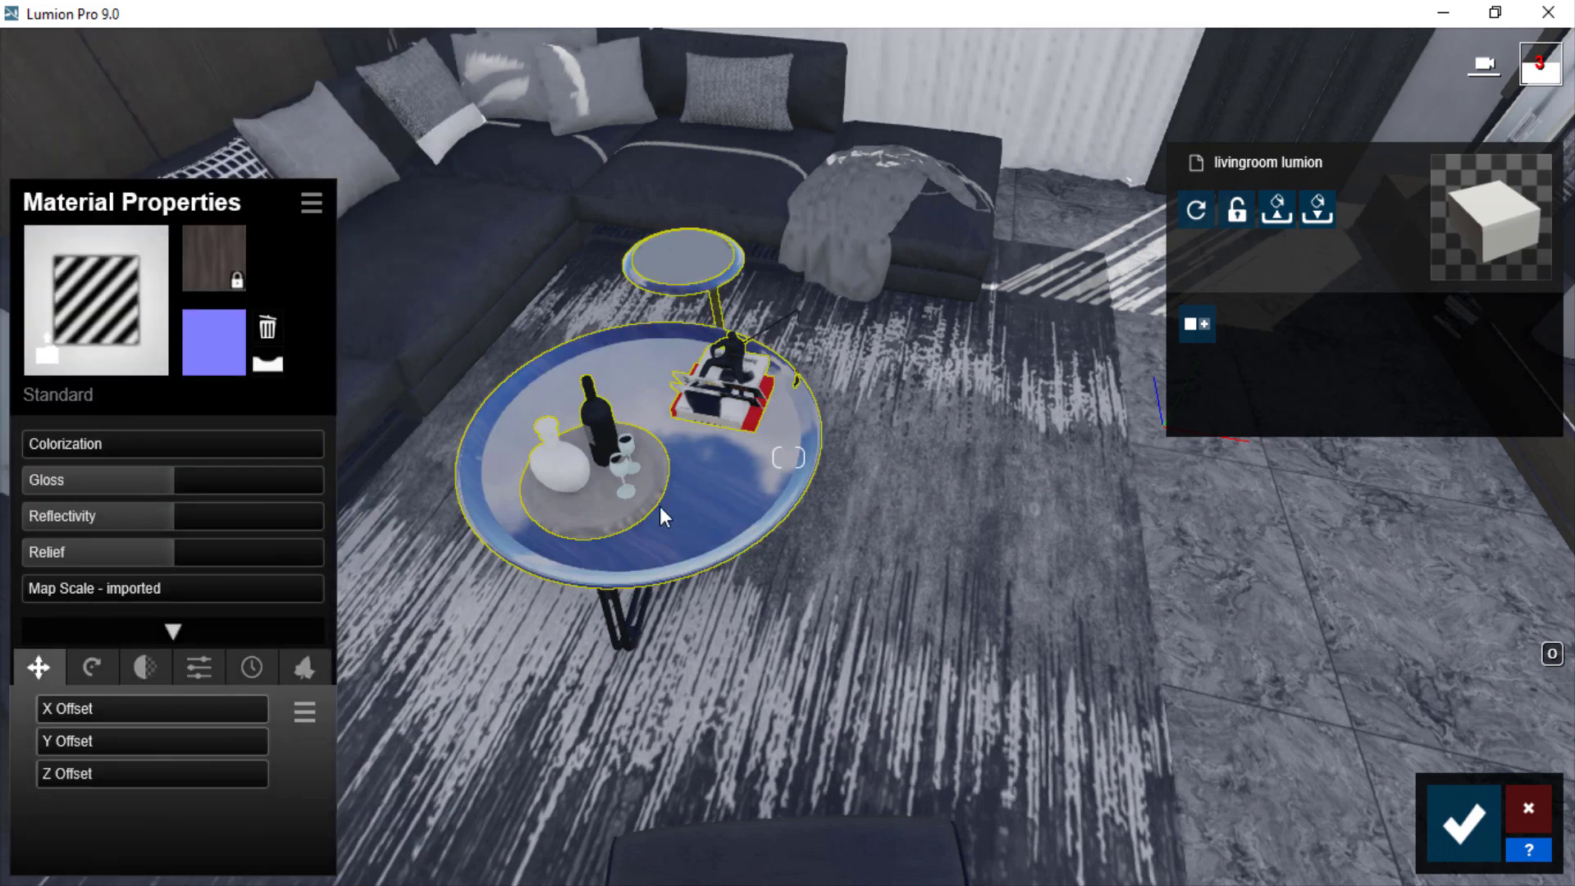
right_click_drag(756, 572, 828, 474)
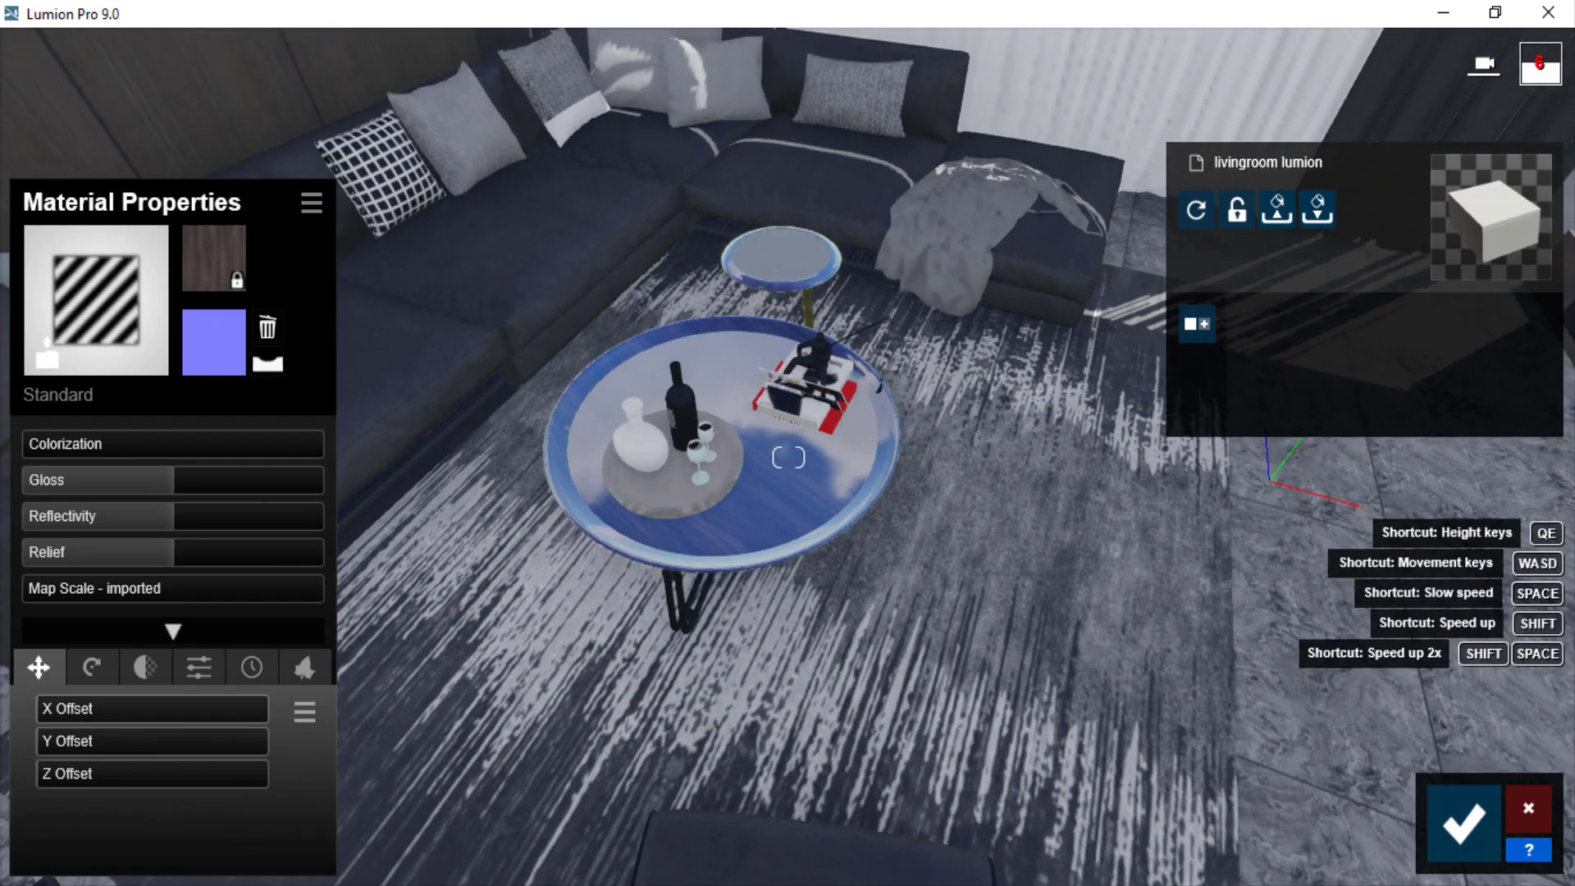
mouse_move(99, 481)
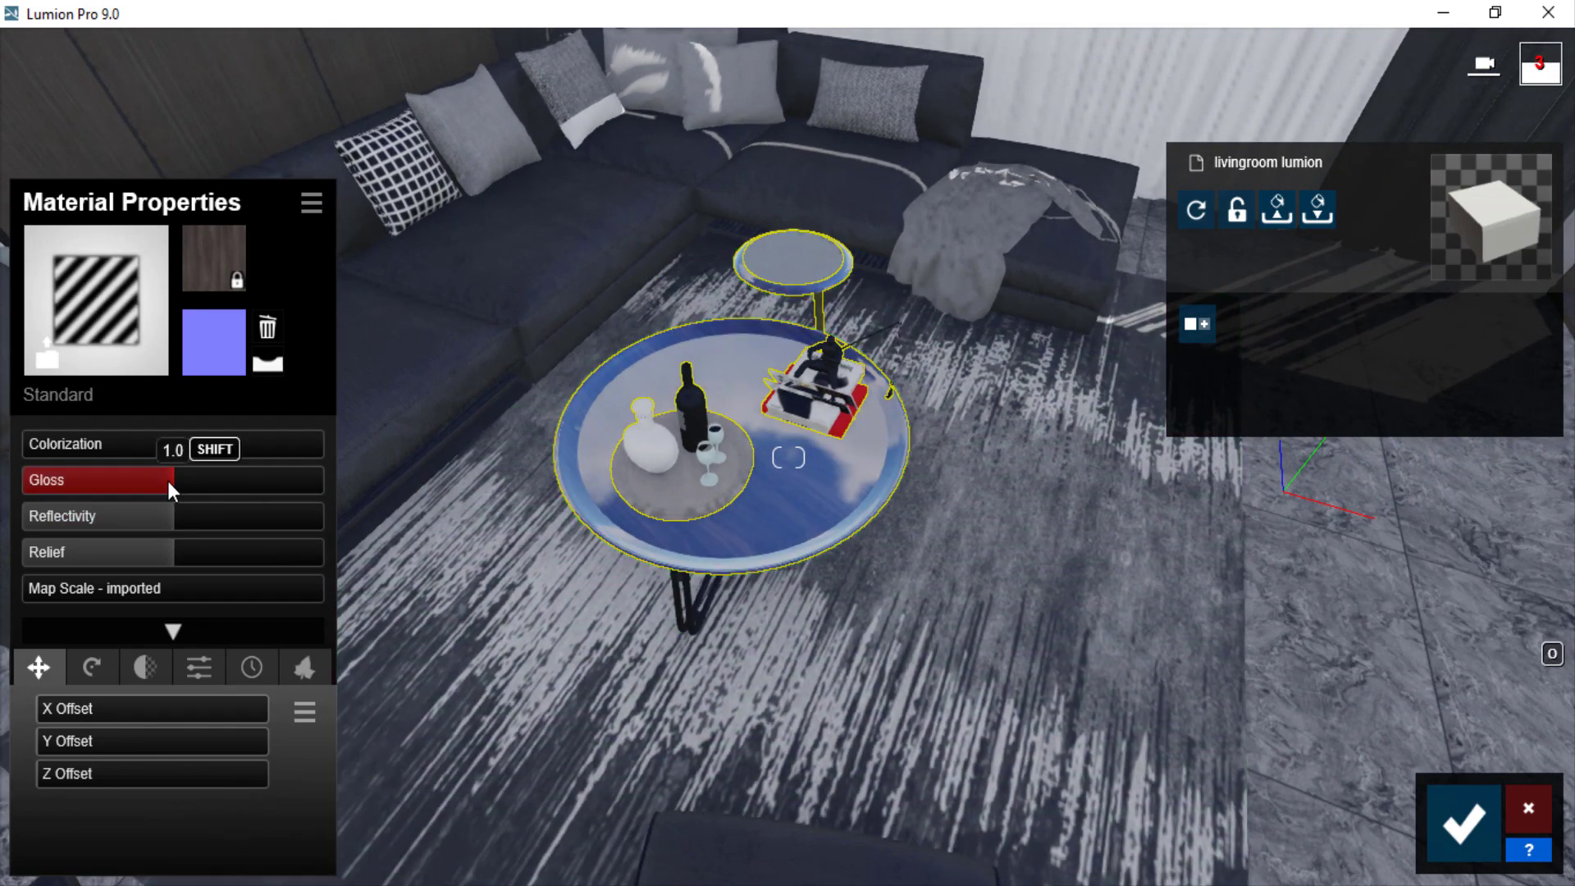
mouse_move(134, 482)
left_mouse_down()
mouse_move(159, 487)
mouse_move(172, 516)
mouse_move(111, 523)
mouse_move(133, 487)
mouse_move(119, 489)
left_mouse_up()
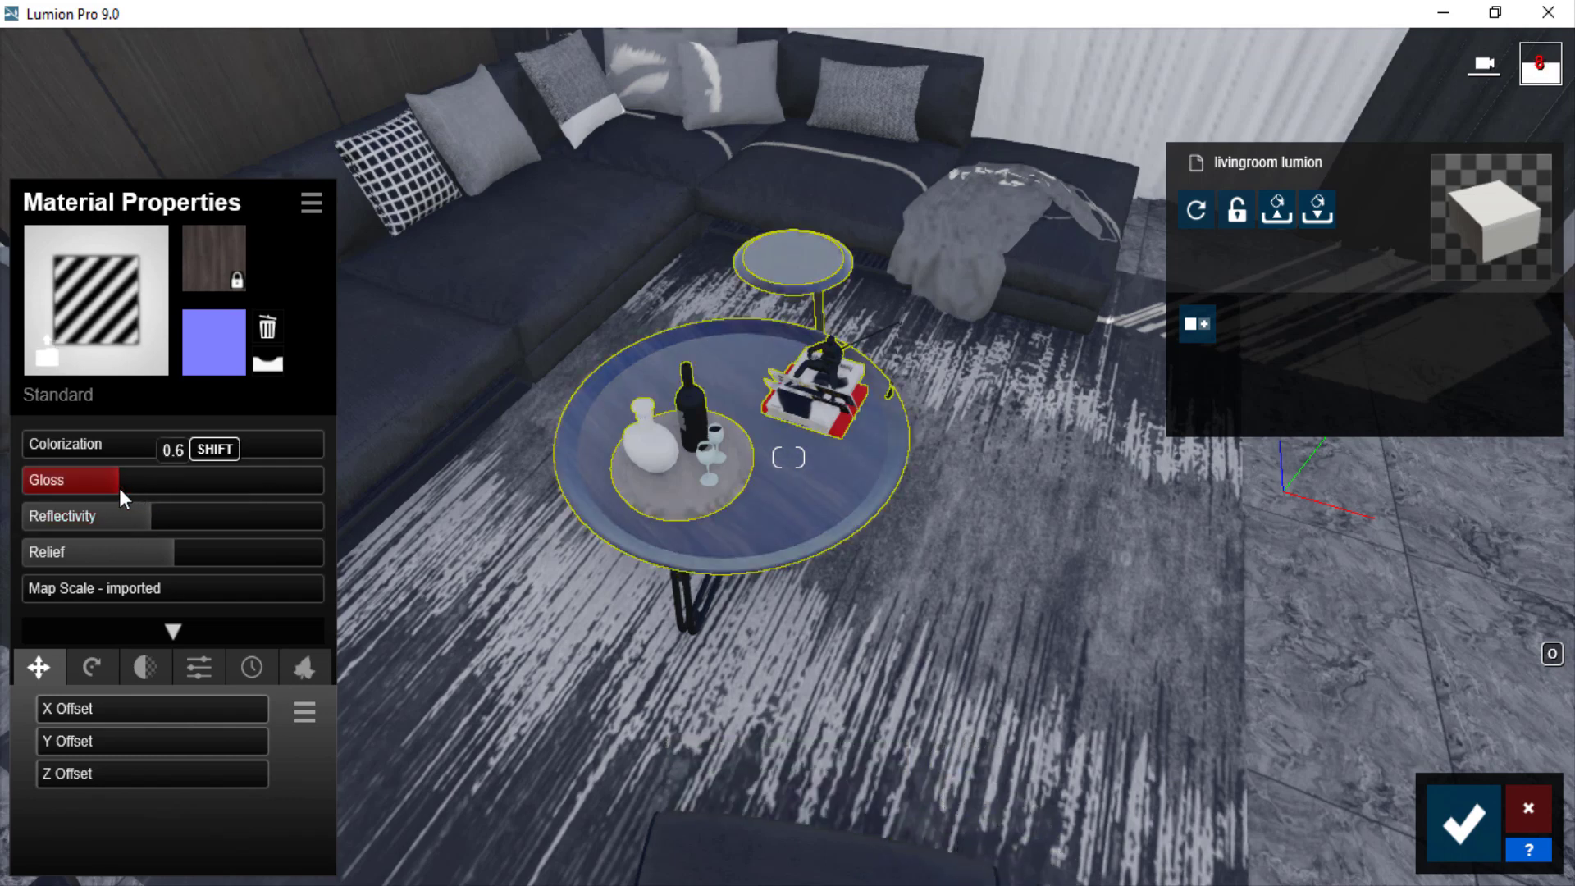
Give the side-table top a Standard material with gloss lowered to 0.6
left_click(793, 265)
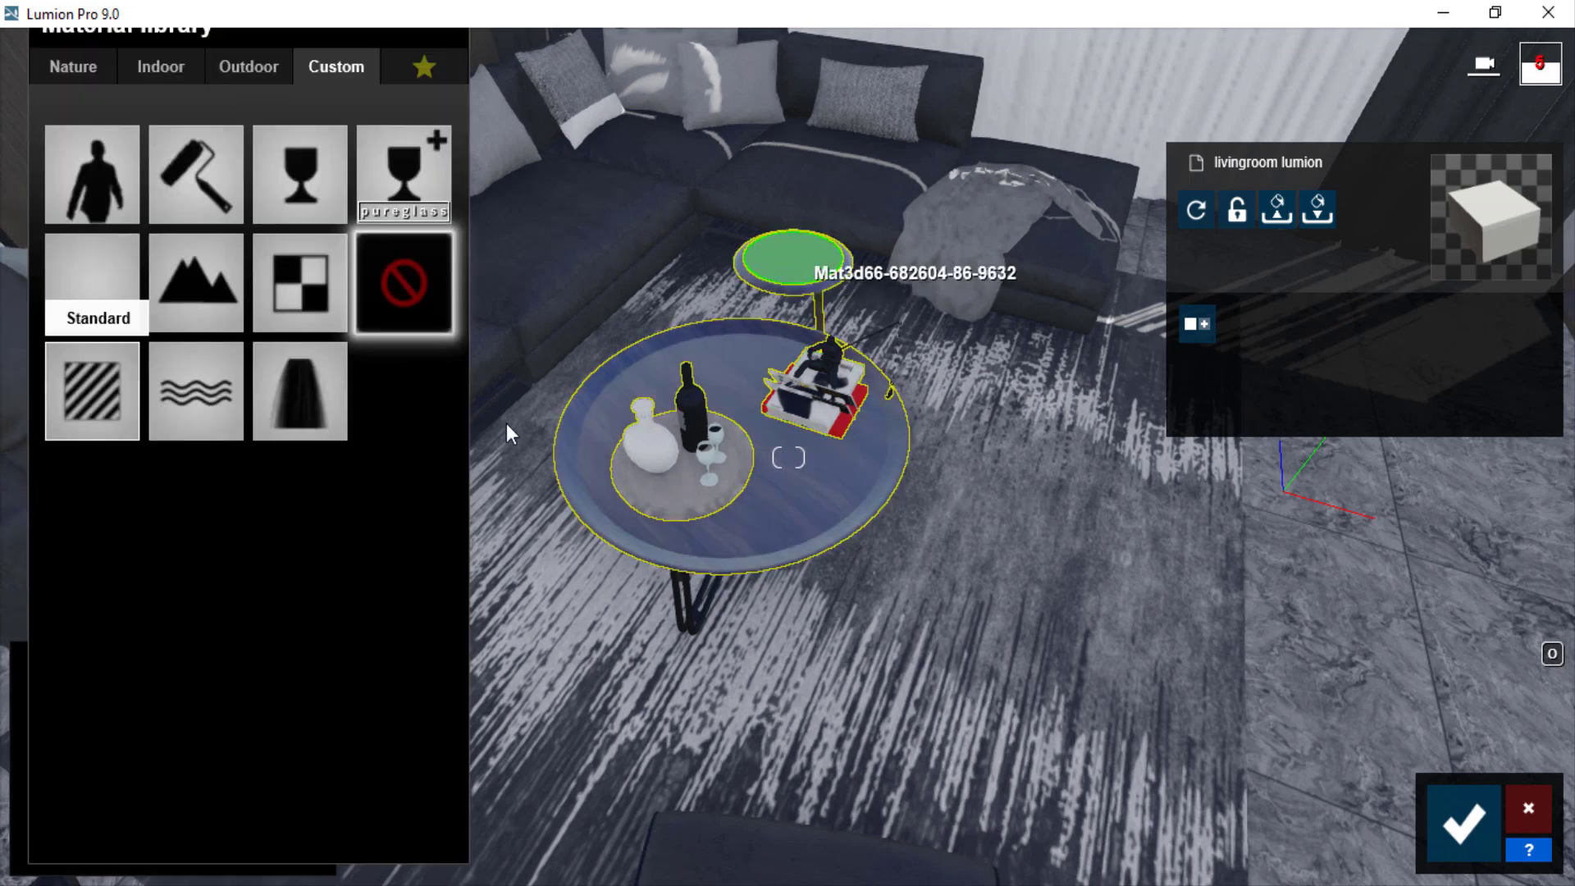
left_click(104, 407)
left_click(159, 469)
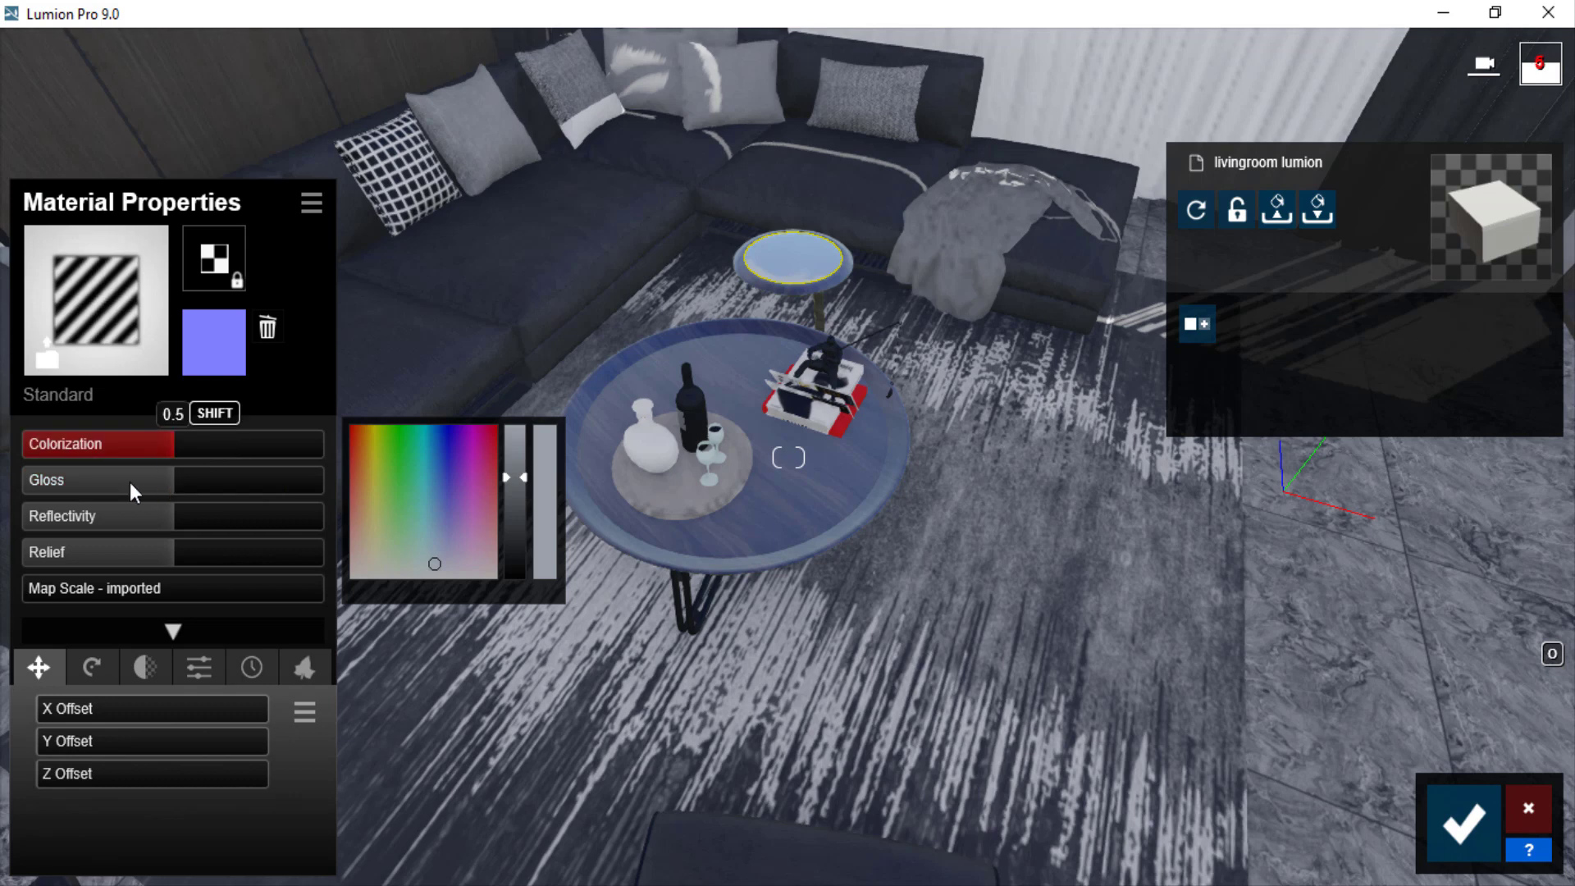
mouse_move(130, 483)
left_mouse_down()
mouse_move(114, 483)
mouse_move(155, 519)
mouse_move(113, 561)
left_mouse_up()
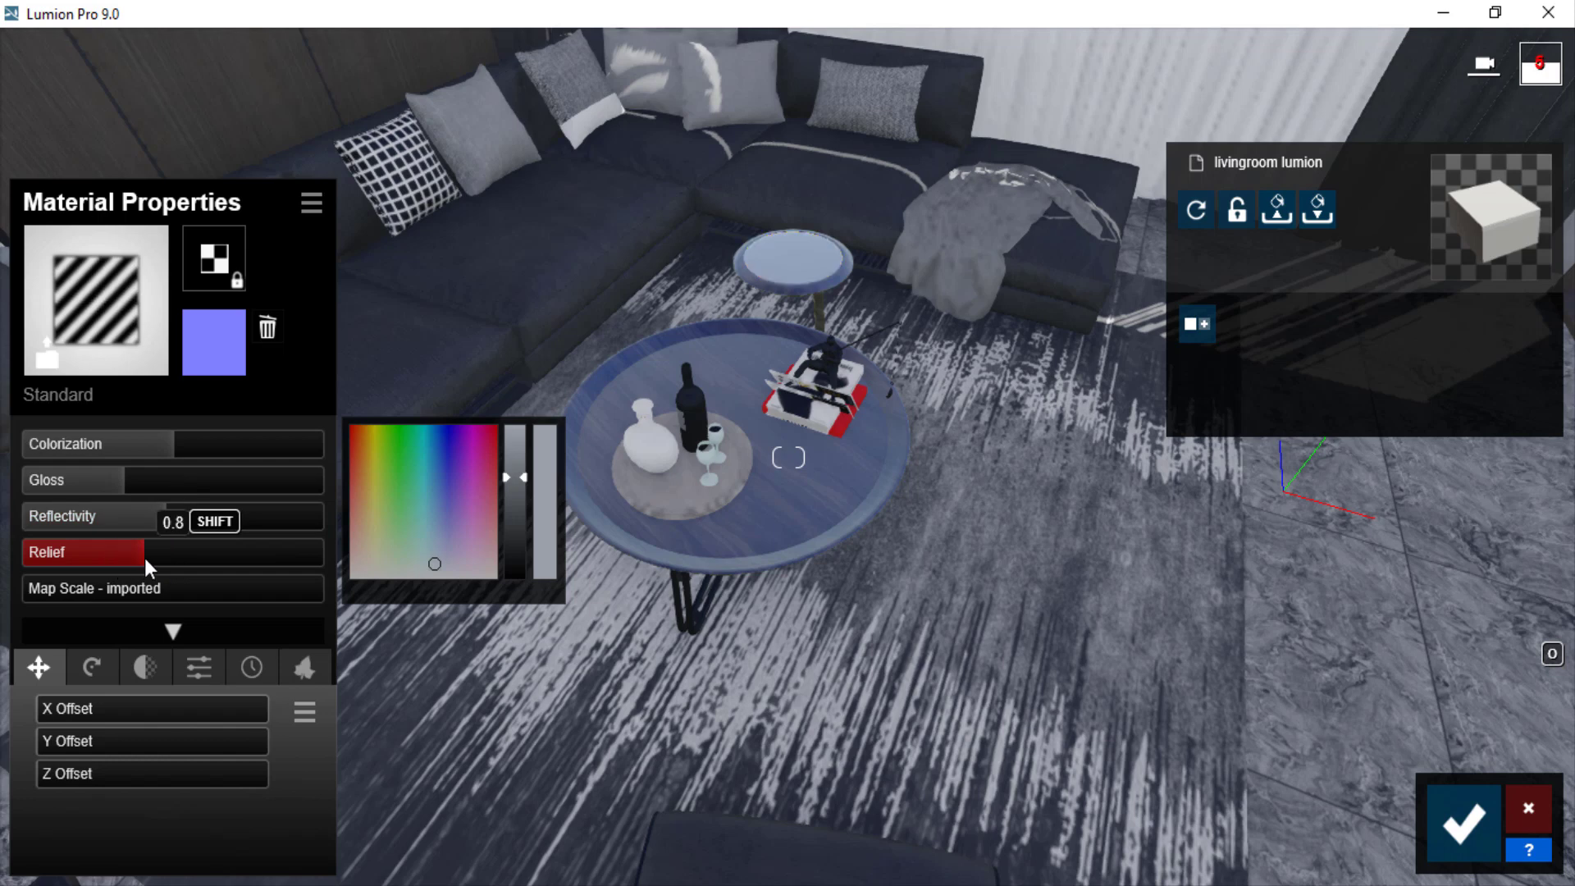
Keep the table edits and give the dark wall panels a Standard material with gloss about 0.7
left_click(1464, 823)
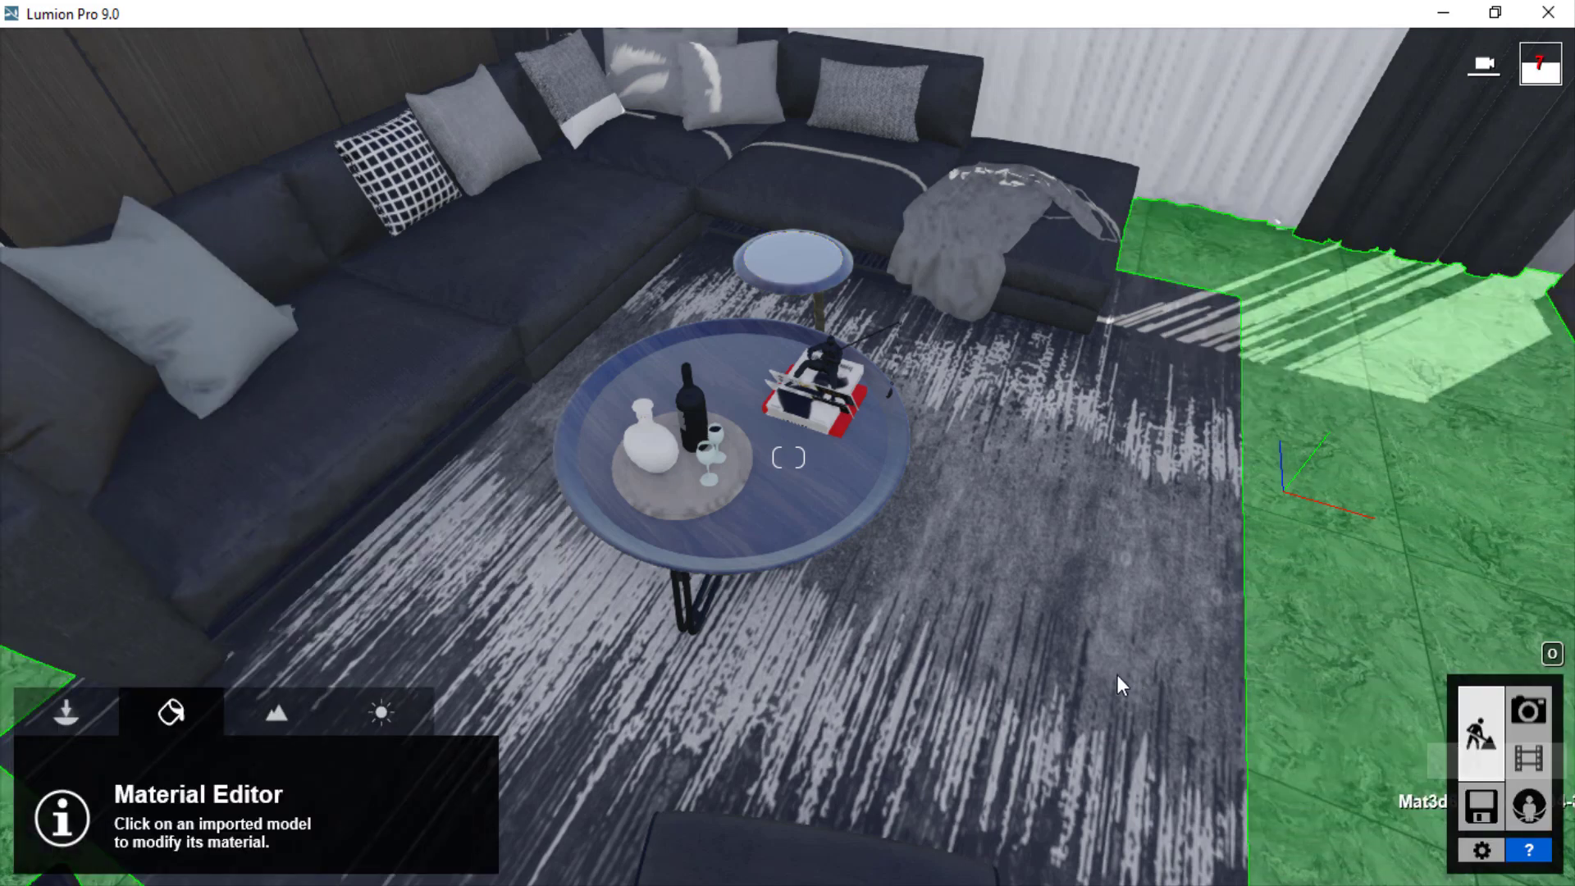
right_click_drag(1116, 674, 1067, 655)
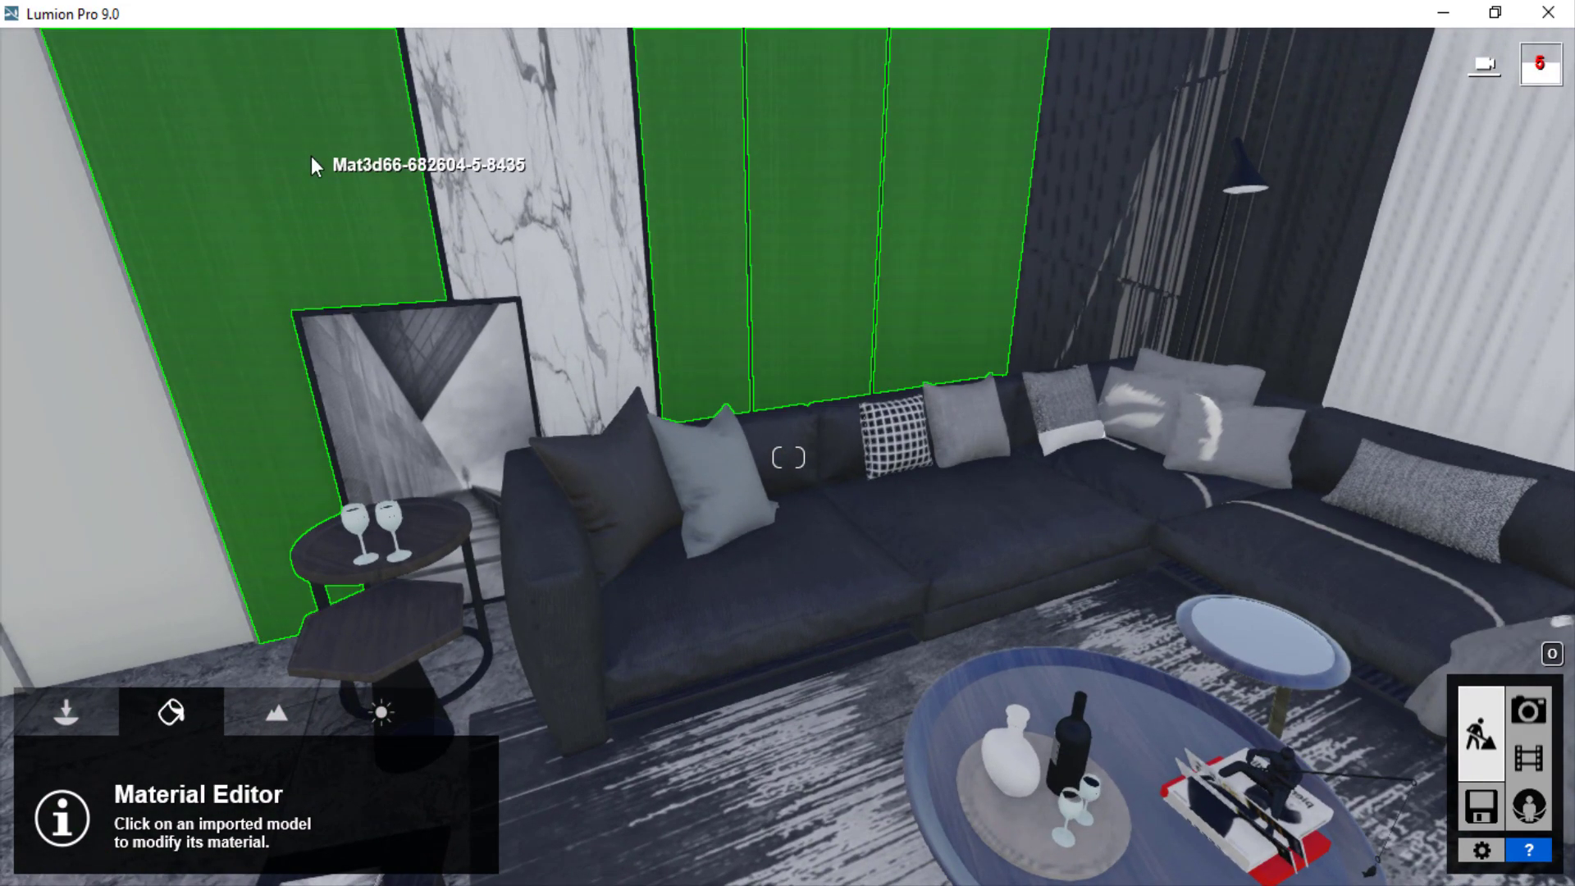
left_click(627, 335)
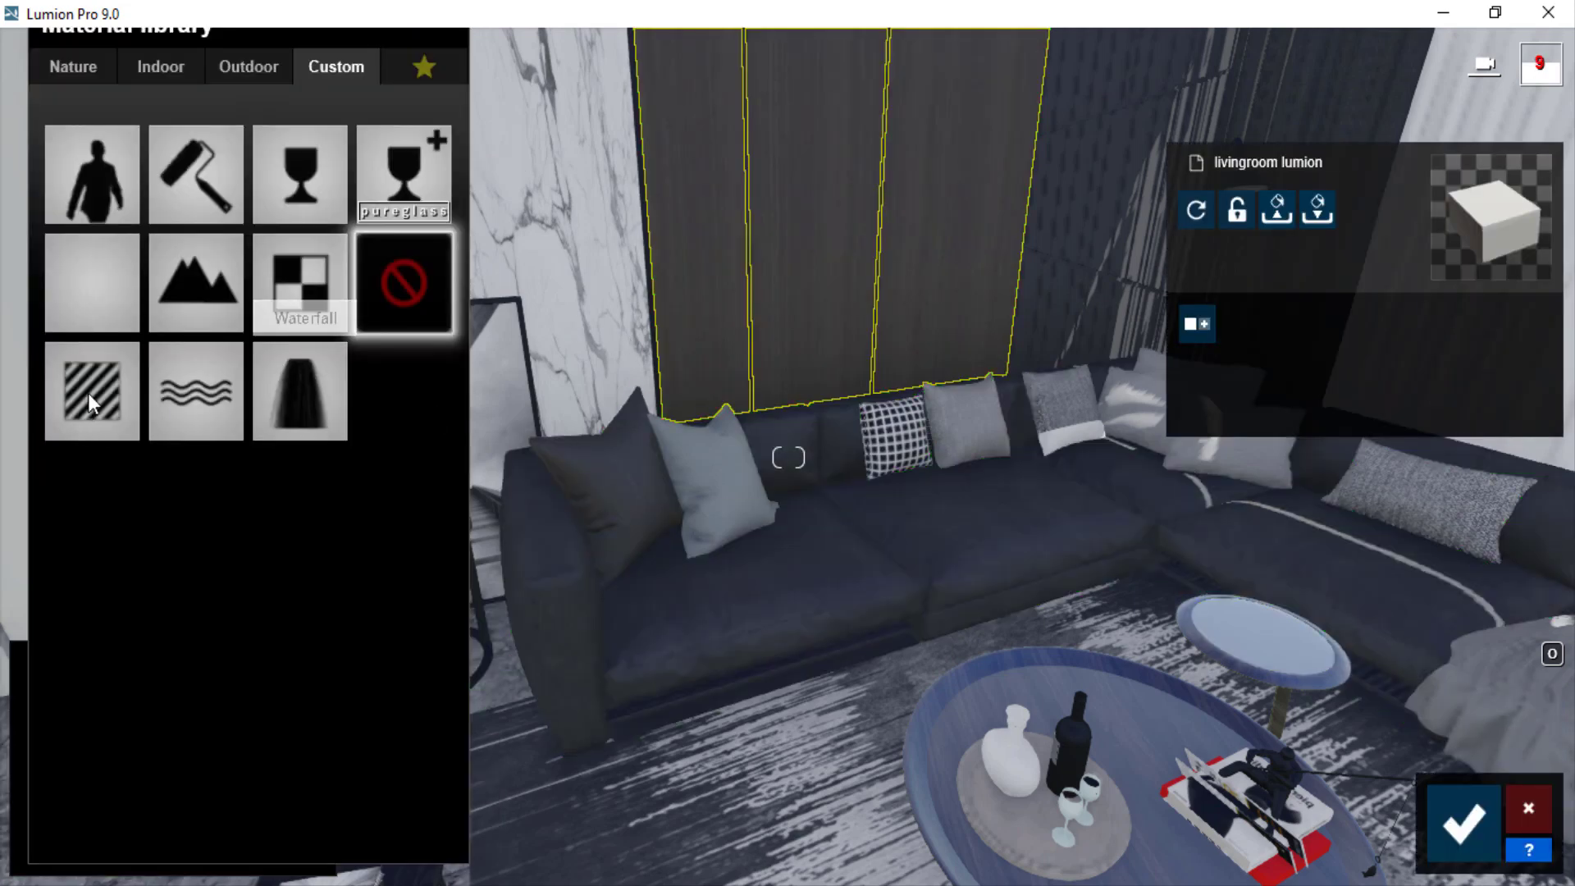
left_click(88, 396)
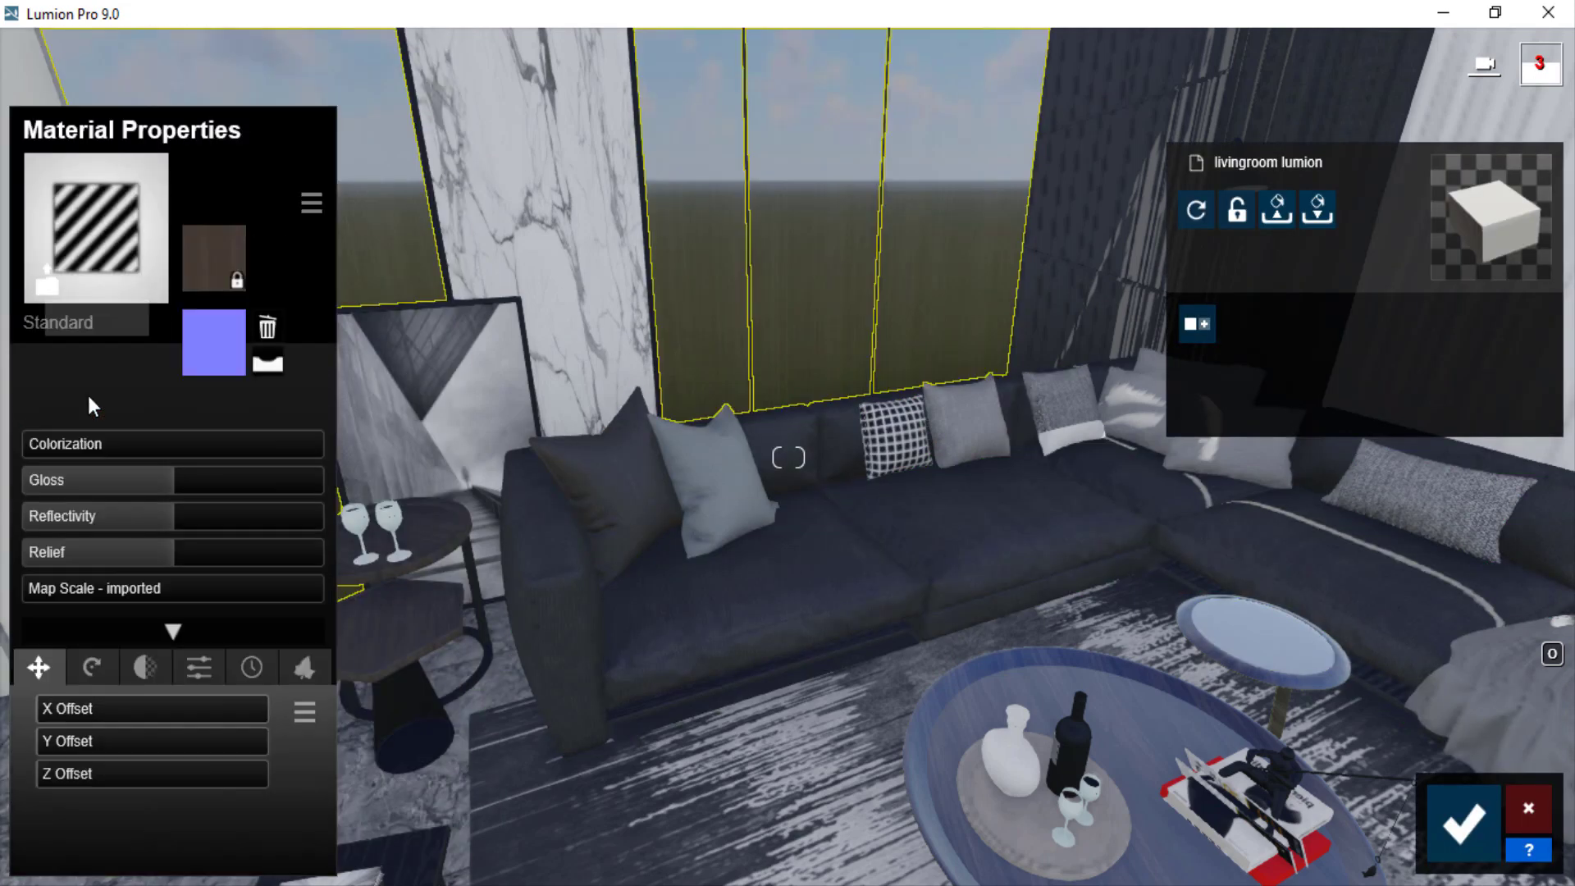
mouse_move(906, 521)
right_mouse_down()
mouse_move(821, 492)
mouse_move(821, 460)
right_mouse_up()
mouse_move(152, 486)
left_mouse_down()
mouse_move(136, 489)
mouse_move(151, 522)
left_mouse_up()
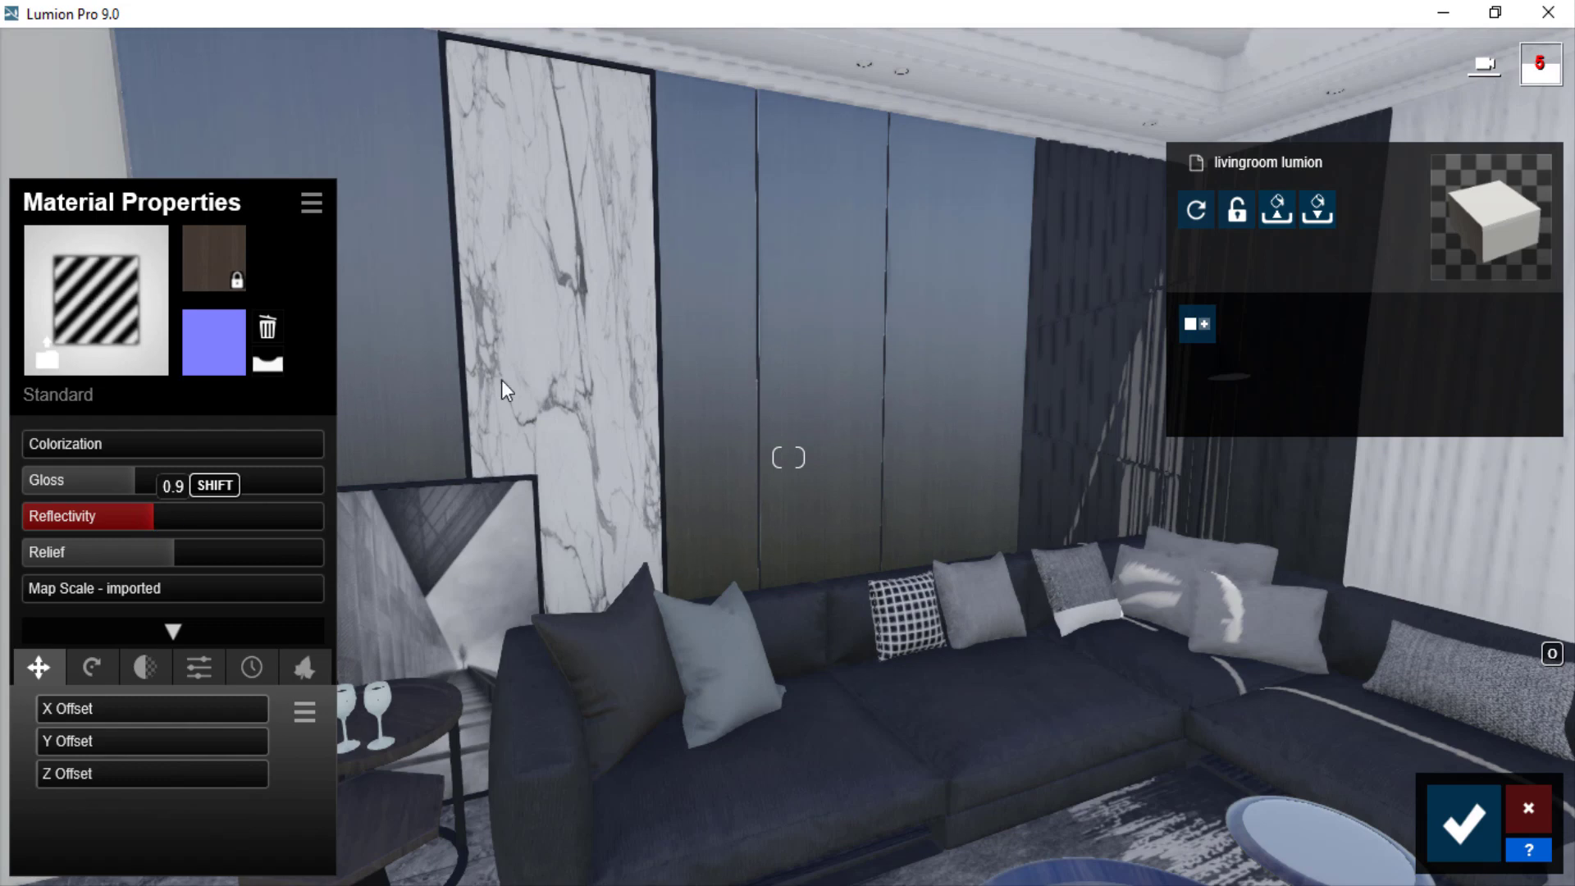
Lower the marble panel's gloss to about 0.9 and confirm the material edits
left_click(552, 312)
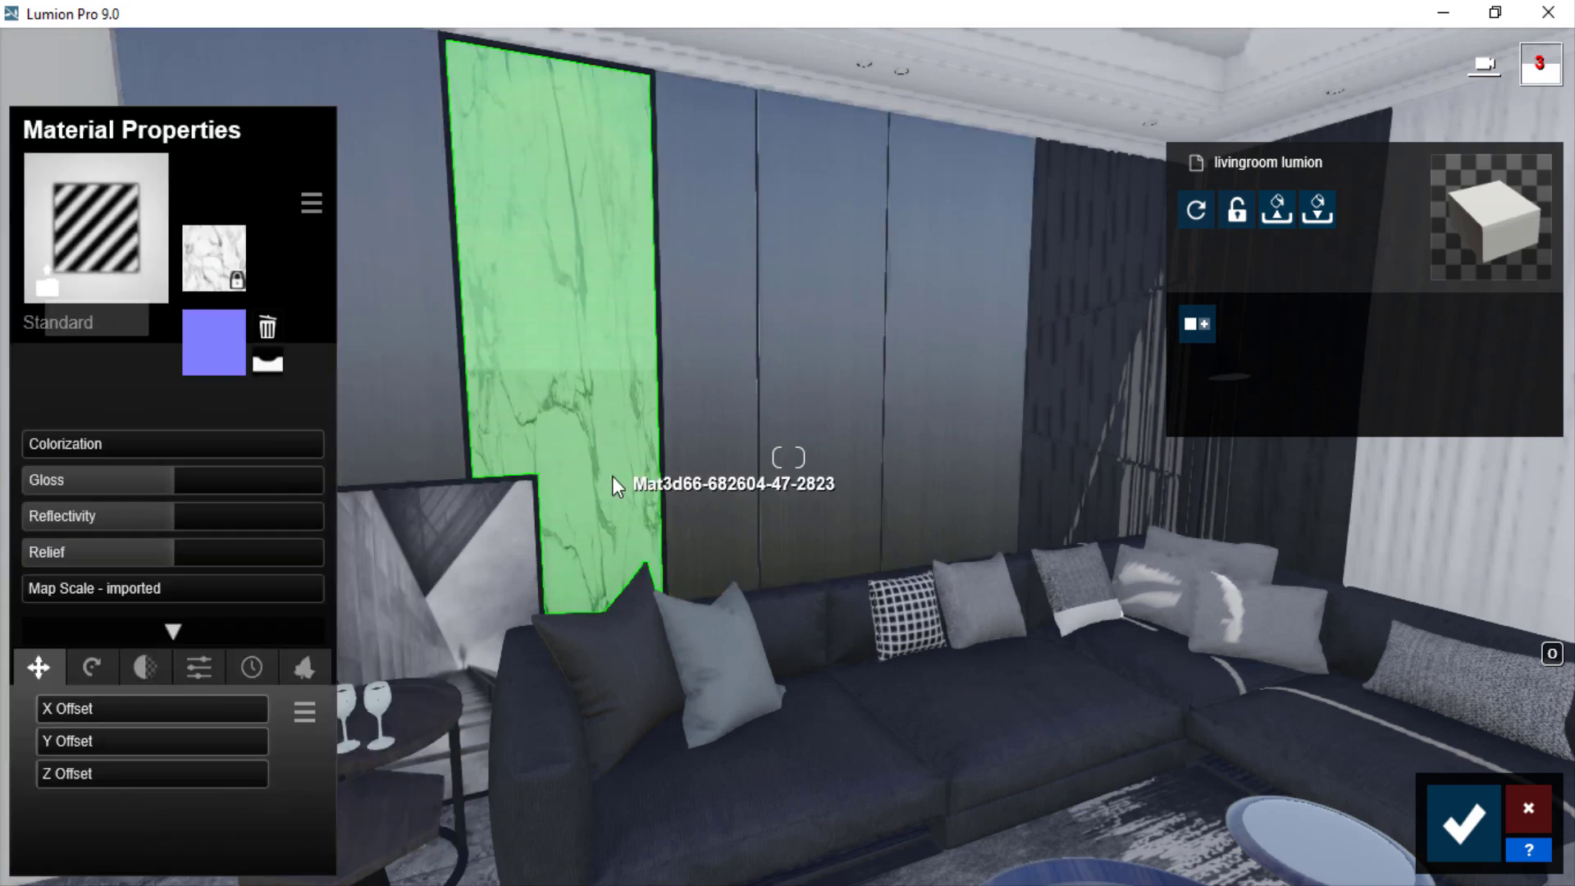
mouse_move(152, 489)
left_mouse_down()
mouse_move(171, 485)
mouse_move(179, 531)
mouse_move(157, 535)
left_mouse_up()
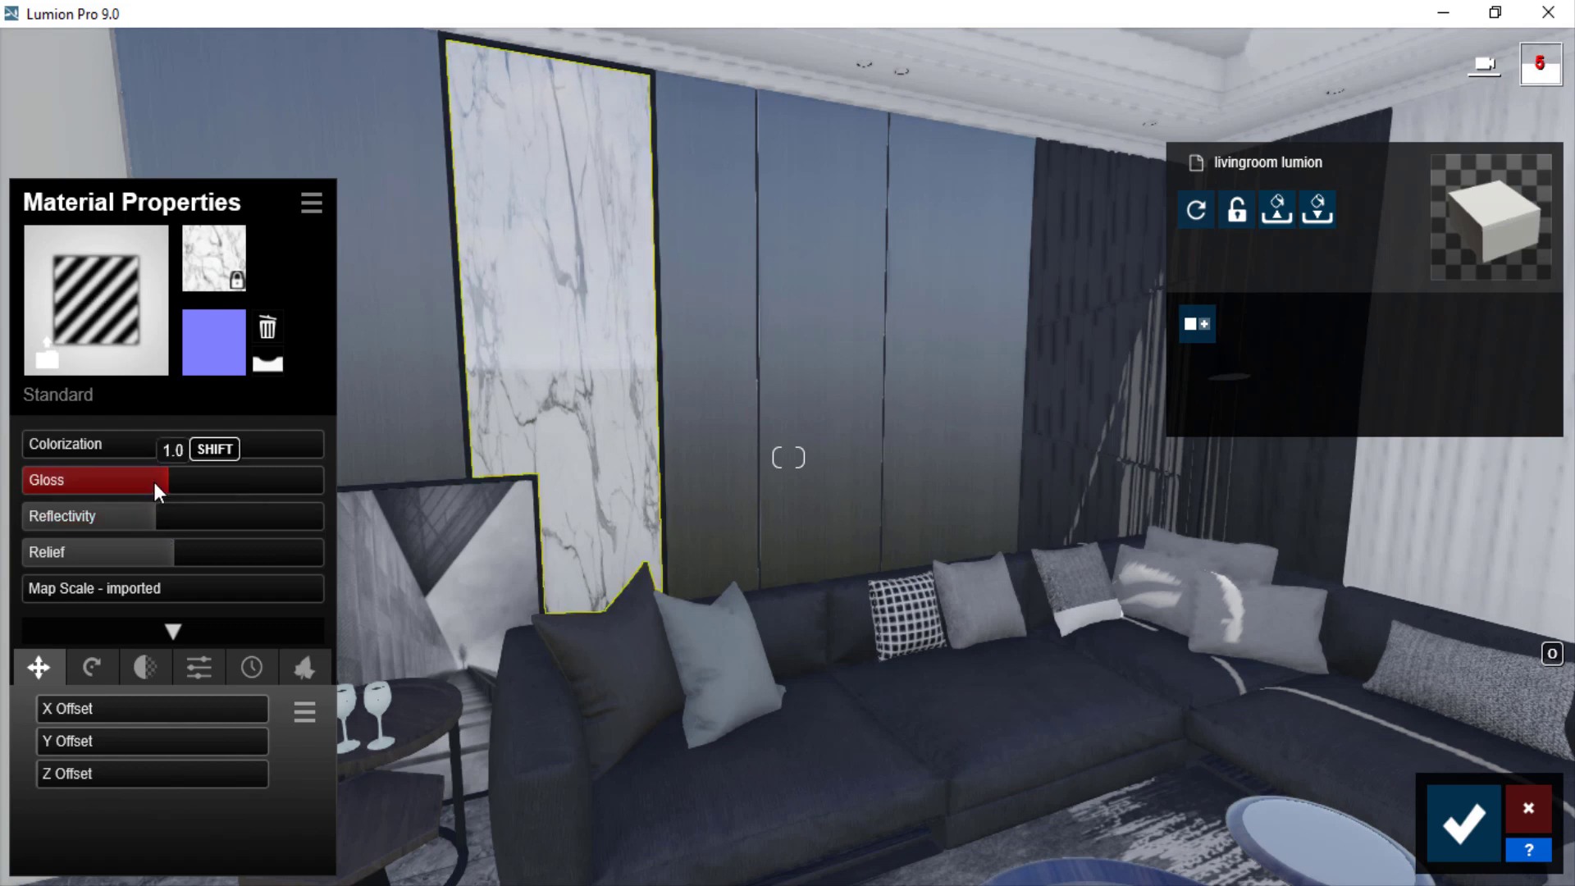
left_click_drag(154, 480, 160, 483)
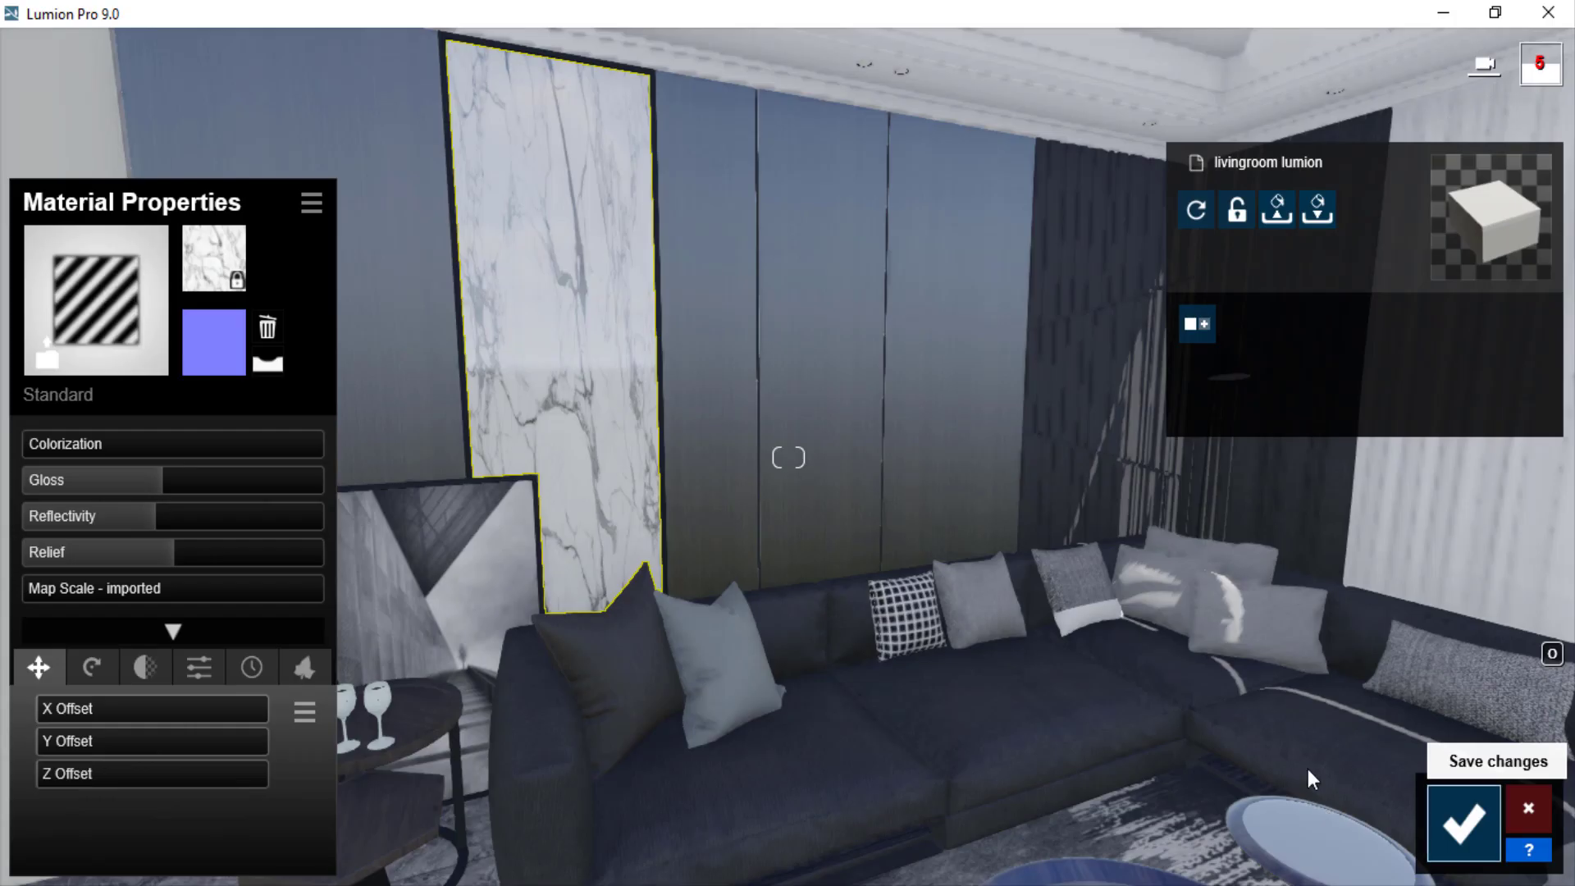
left_click(1464, 822)
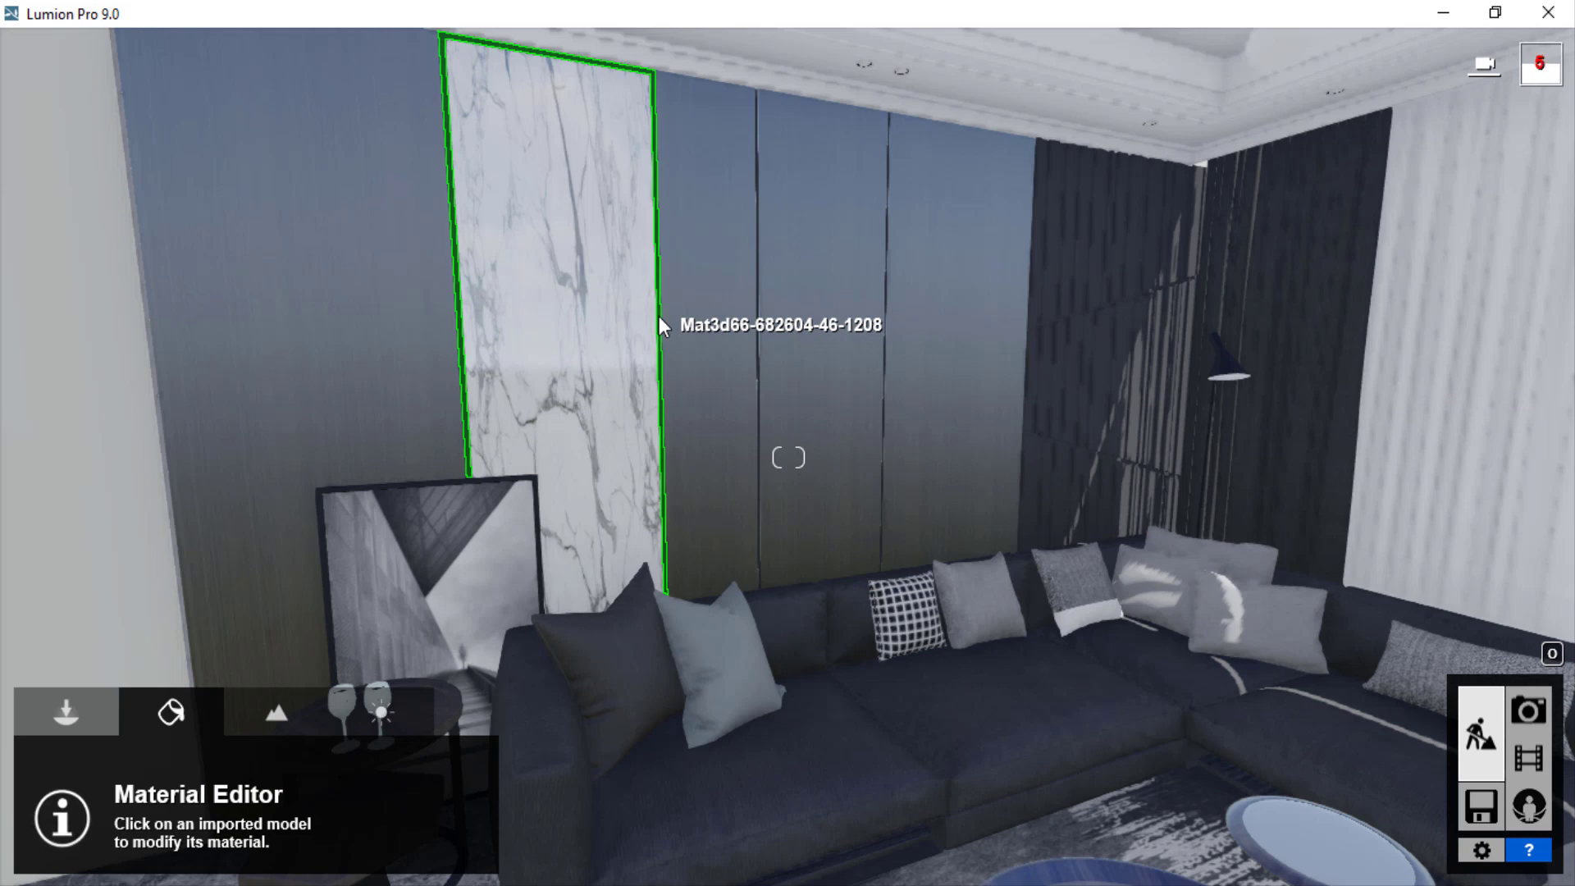
Drop the marble panel's gloss to about 0.7, reduce its reflectivity, and save
left_click(1009, 524)
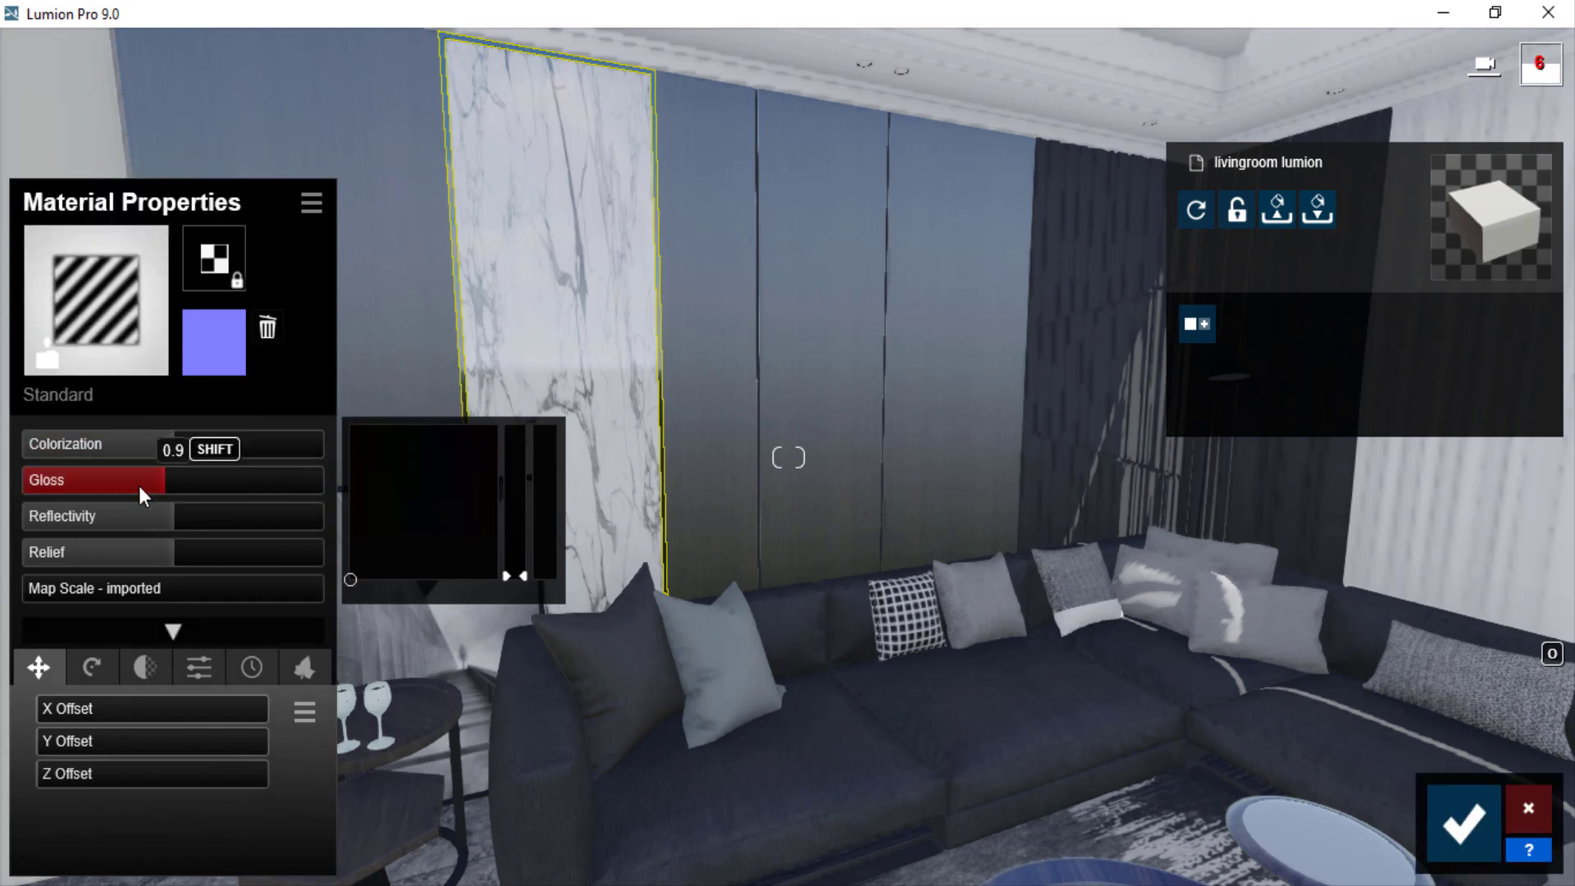
mouse_move(139, 487)
left_mouse_down()
mouse_move(126, 483)
mouse_move(148, 516)
left_mouse_up()
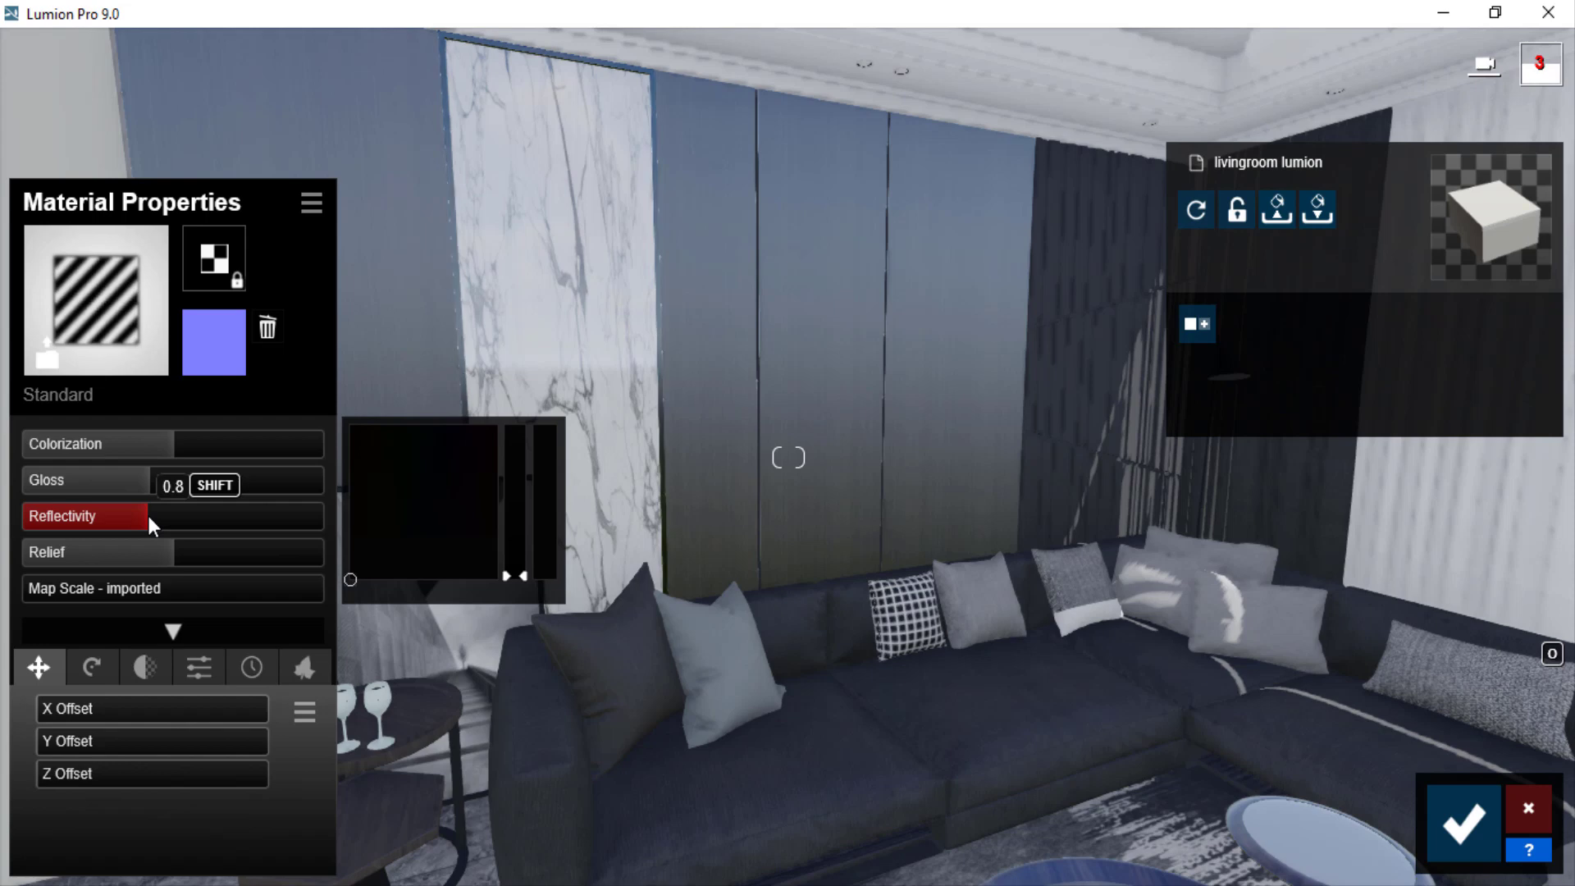
left_click(110, 478)
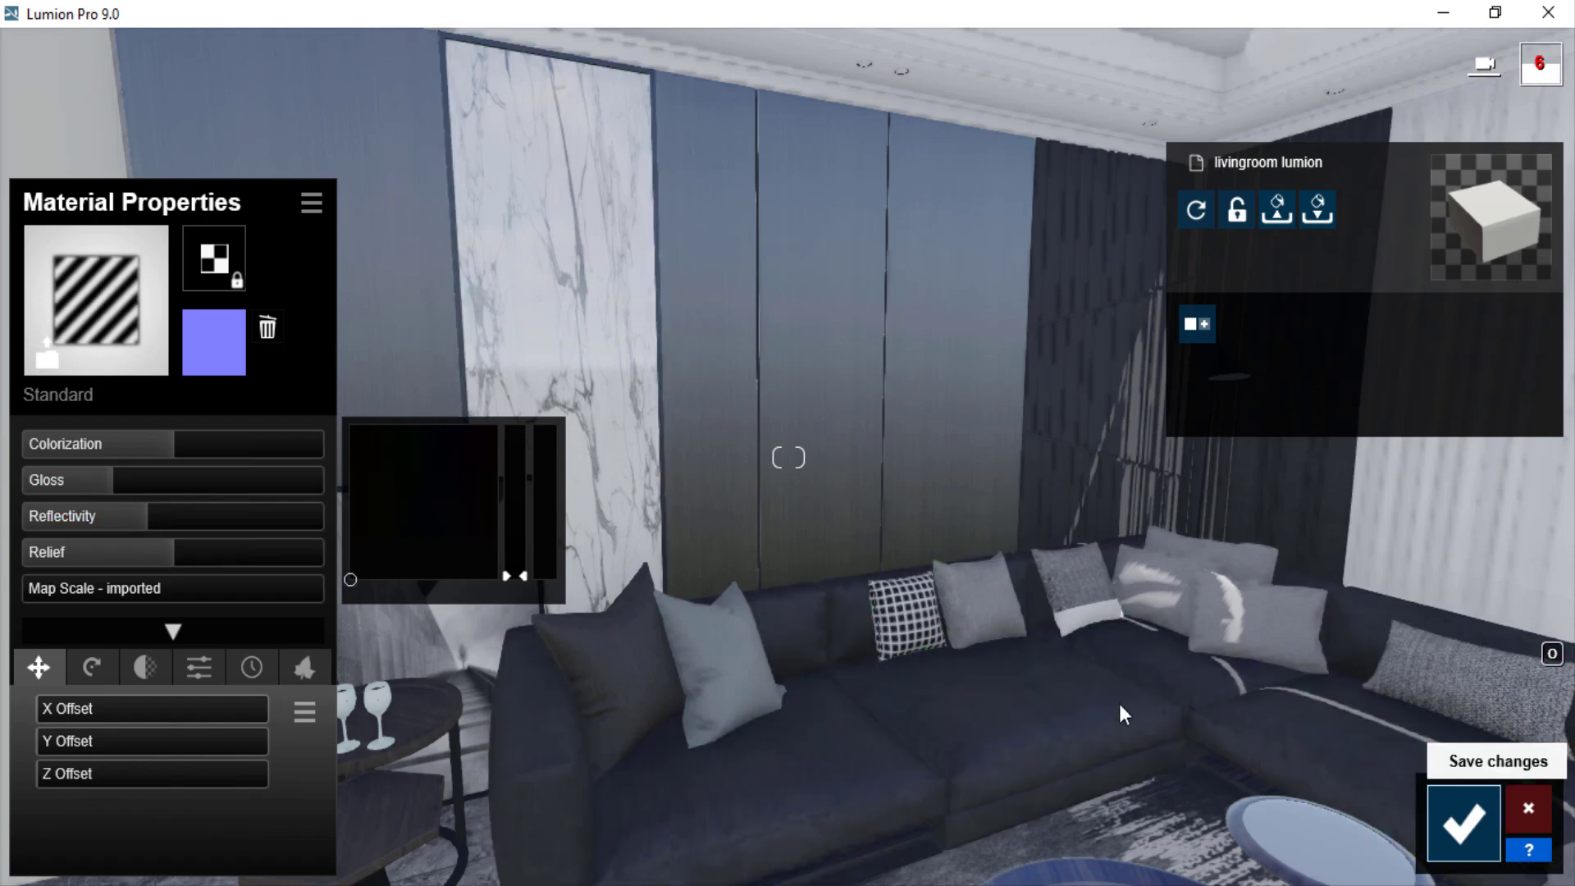
mouse_move(1017, 586)
right_mouse_down()
mouse_move(1018, 656)
mouse_move(1023, 602)
mouse_move(941, 695)
right_mouse_up()
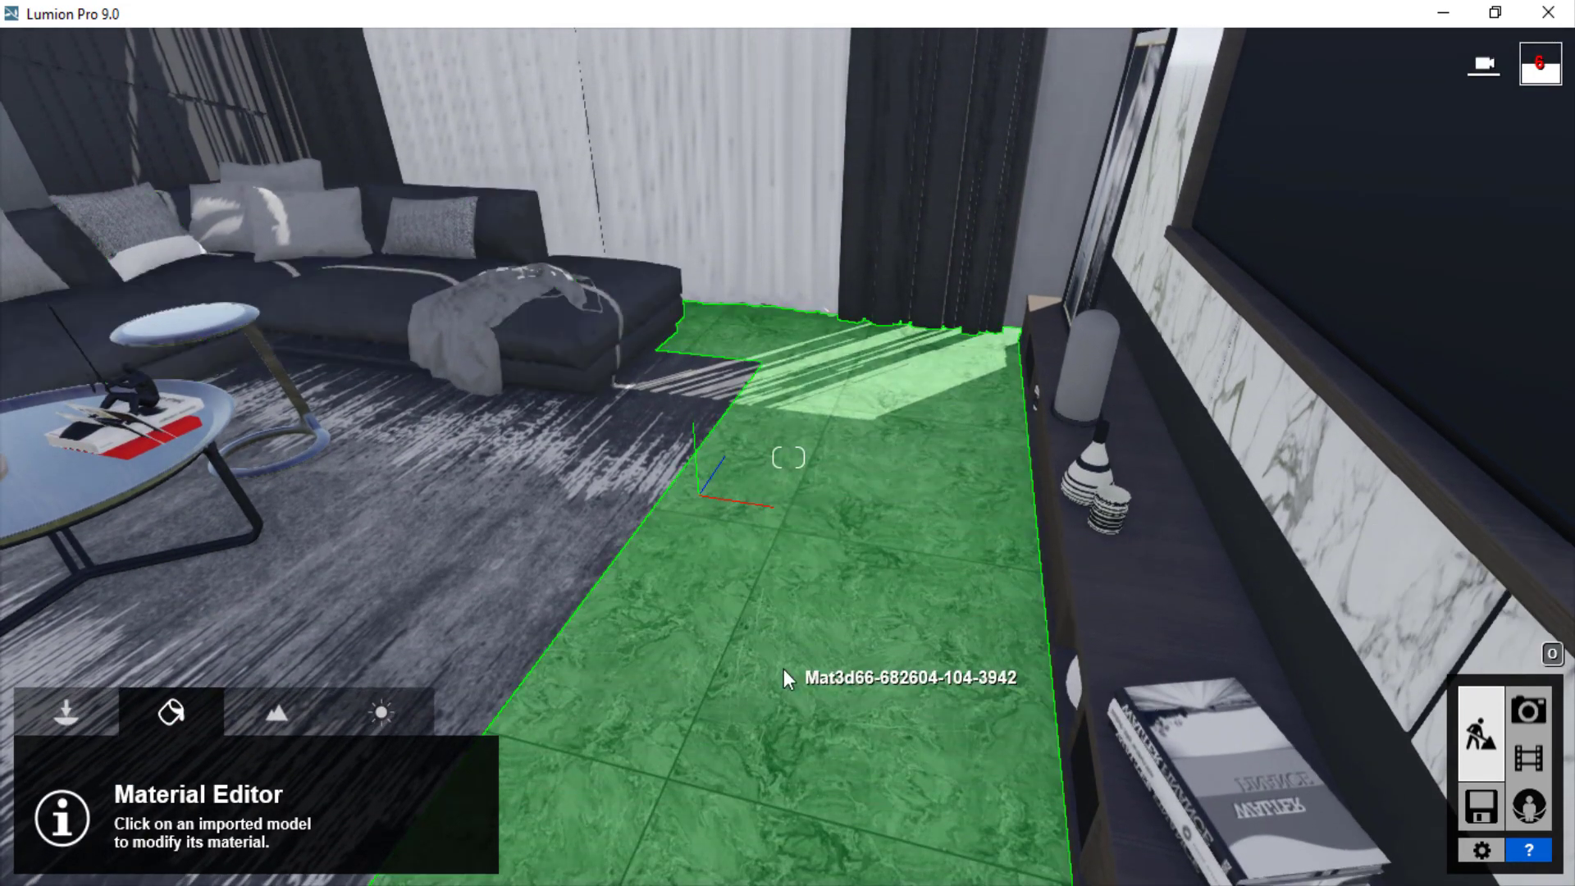
Try white Marble 012 1024, grey speckled and beige-pink stone materials on the floor
left_click(817, 630)
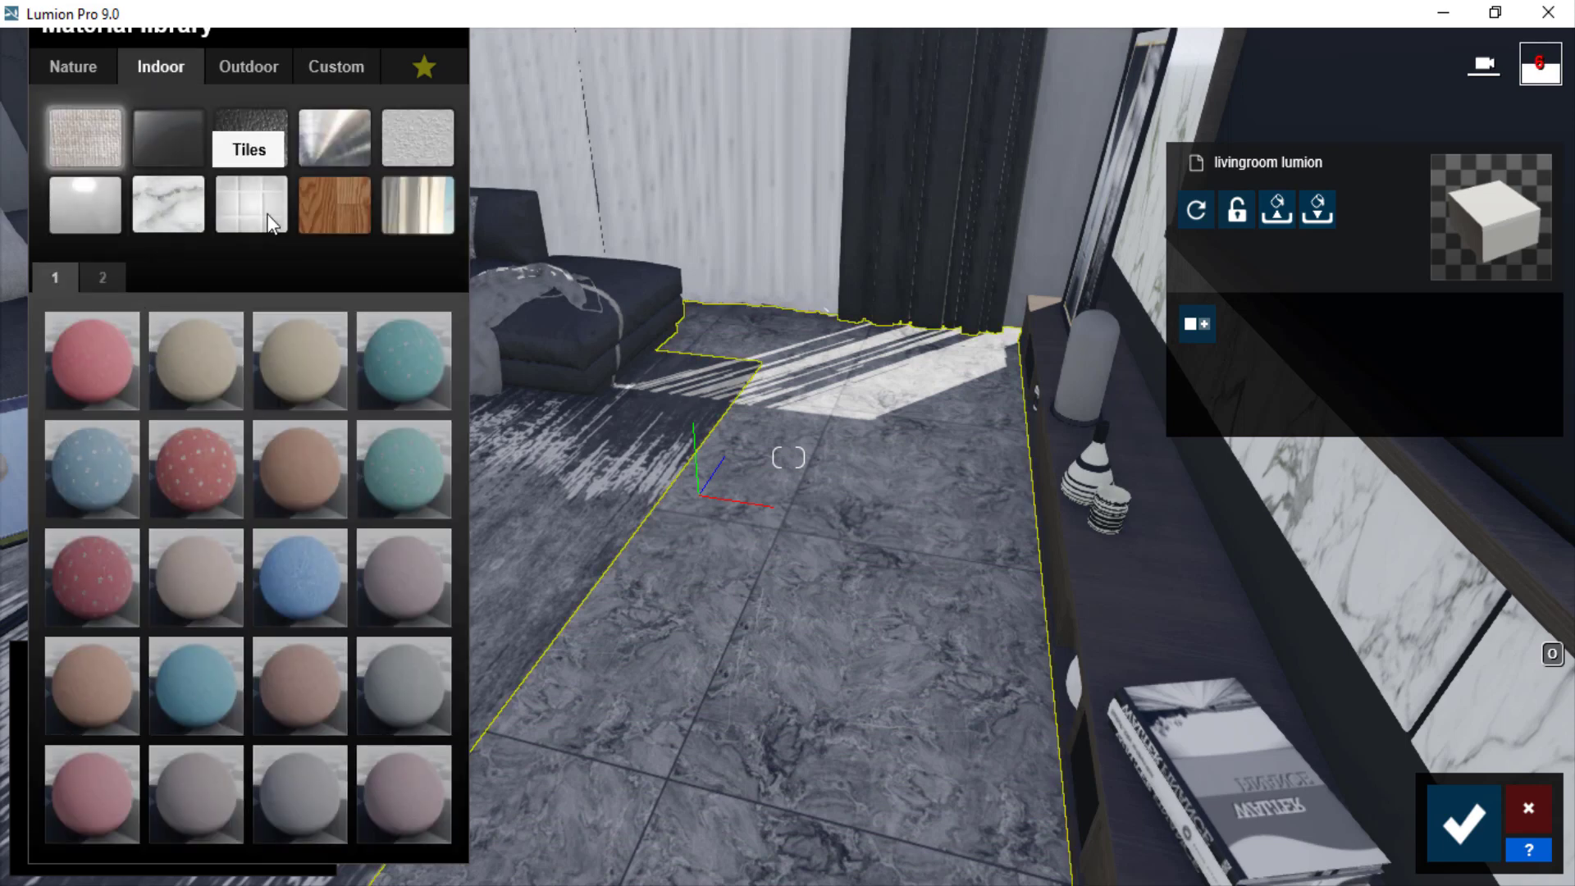
left_click(205, 232)
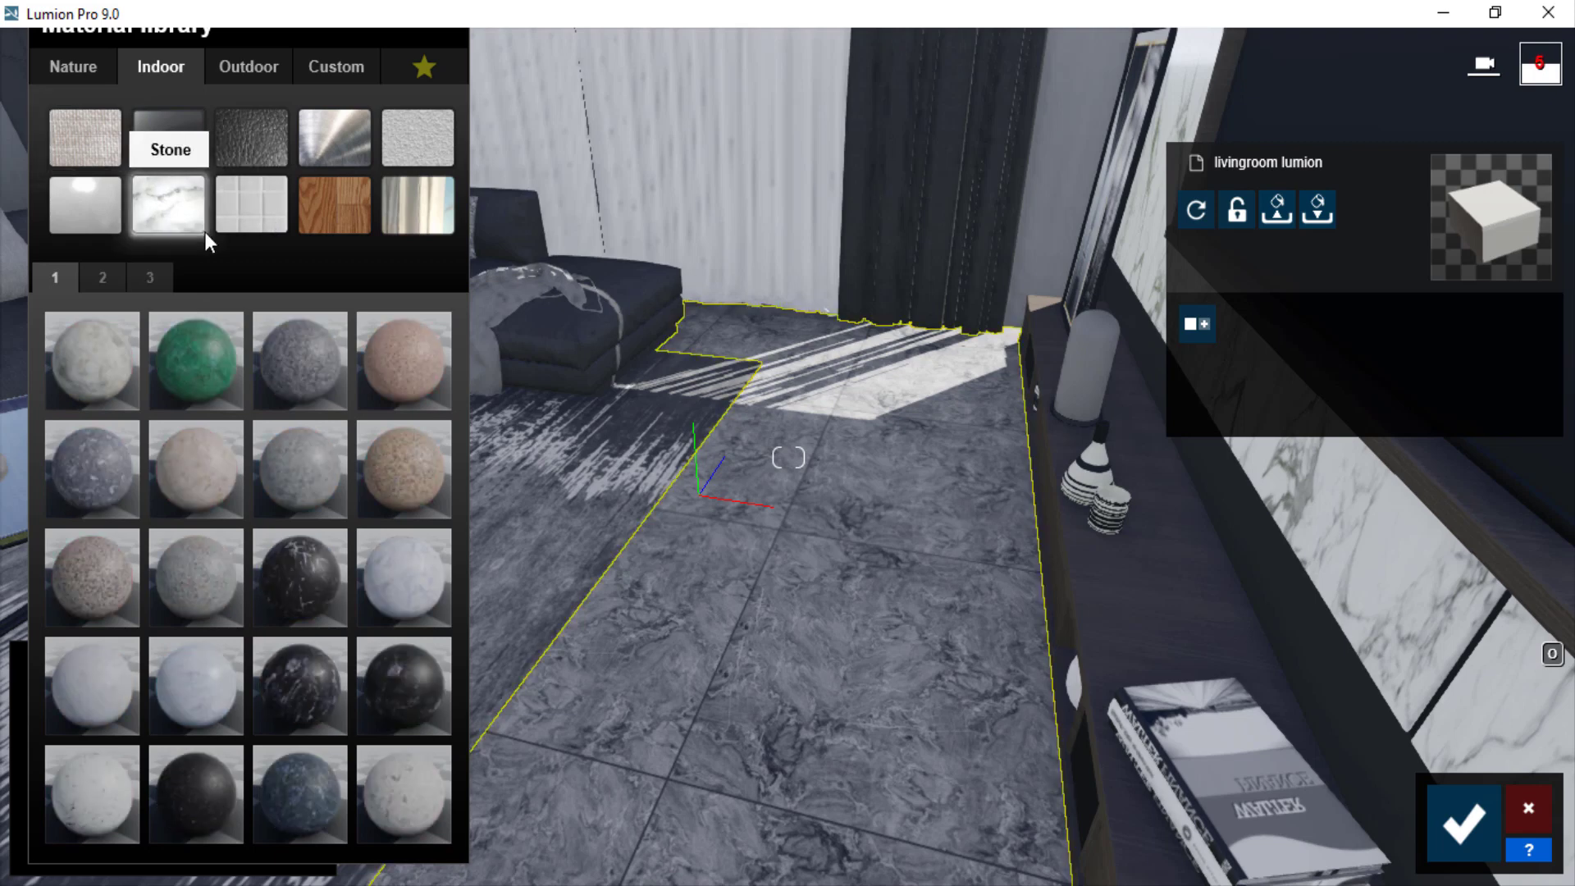
left_click(426, 578)
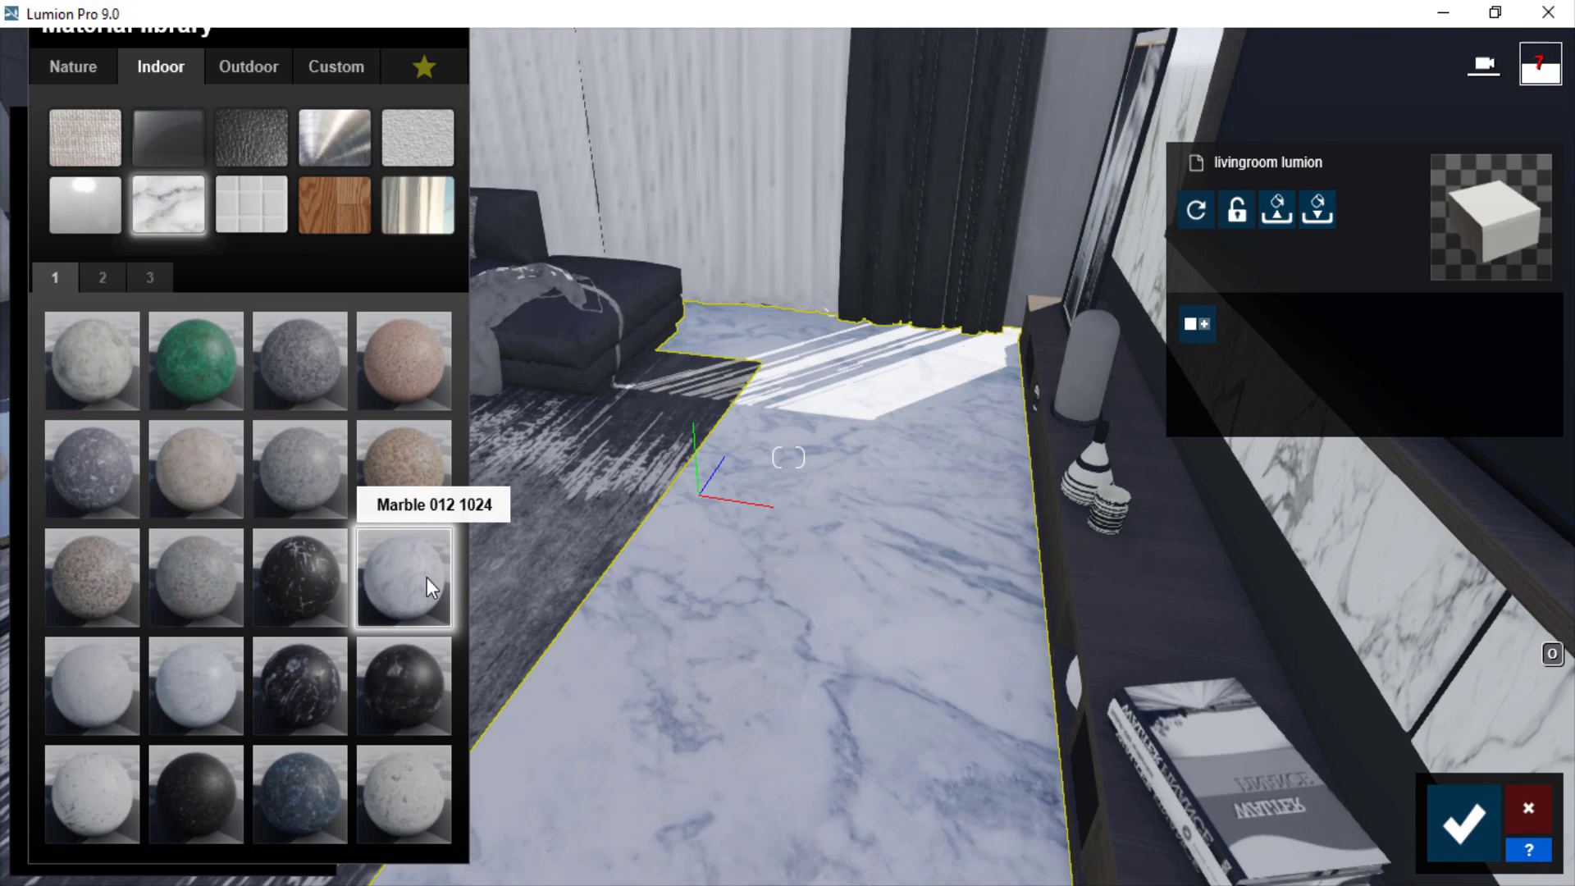
left_click(395, 787)
left_click(204, 473)
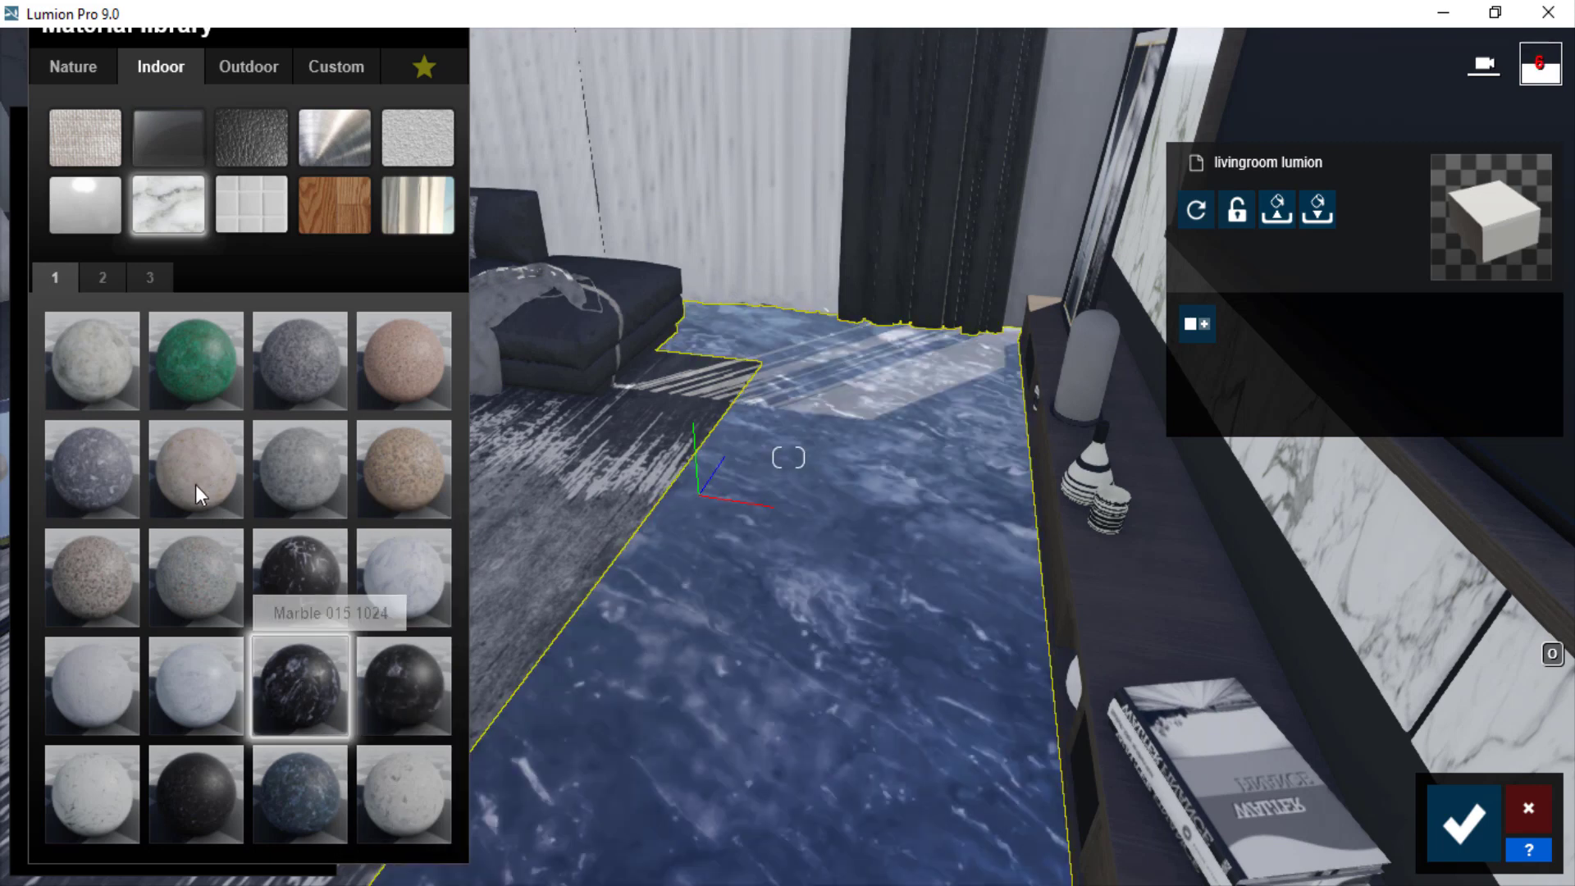
Compare several tile materials and settle on Polii TilesMarble 065 2k for the floor
left_click(260, 216)
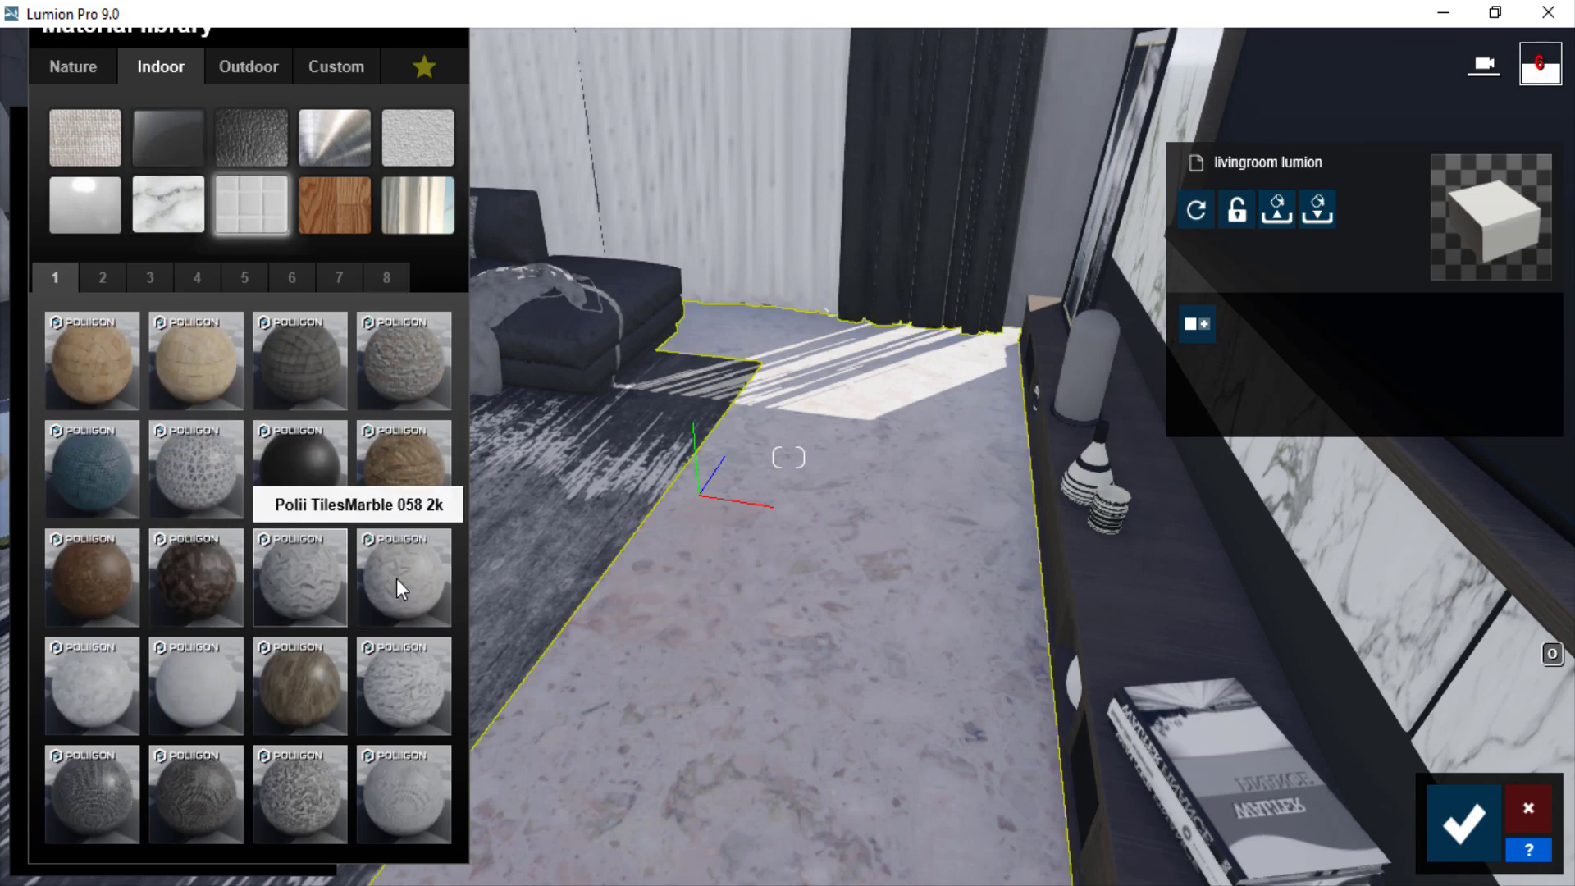
left_click(395, 578)
left_click(405, 689)
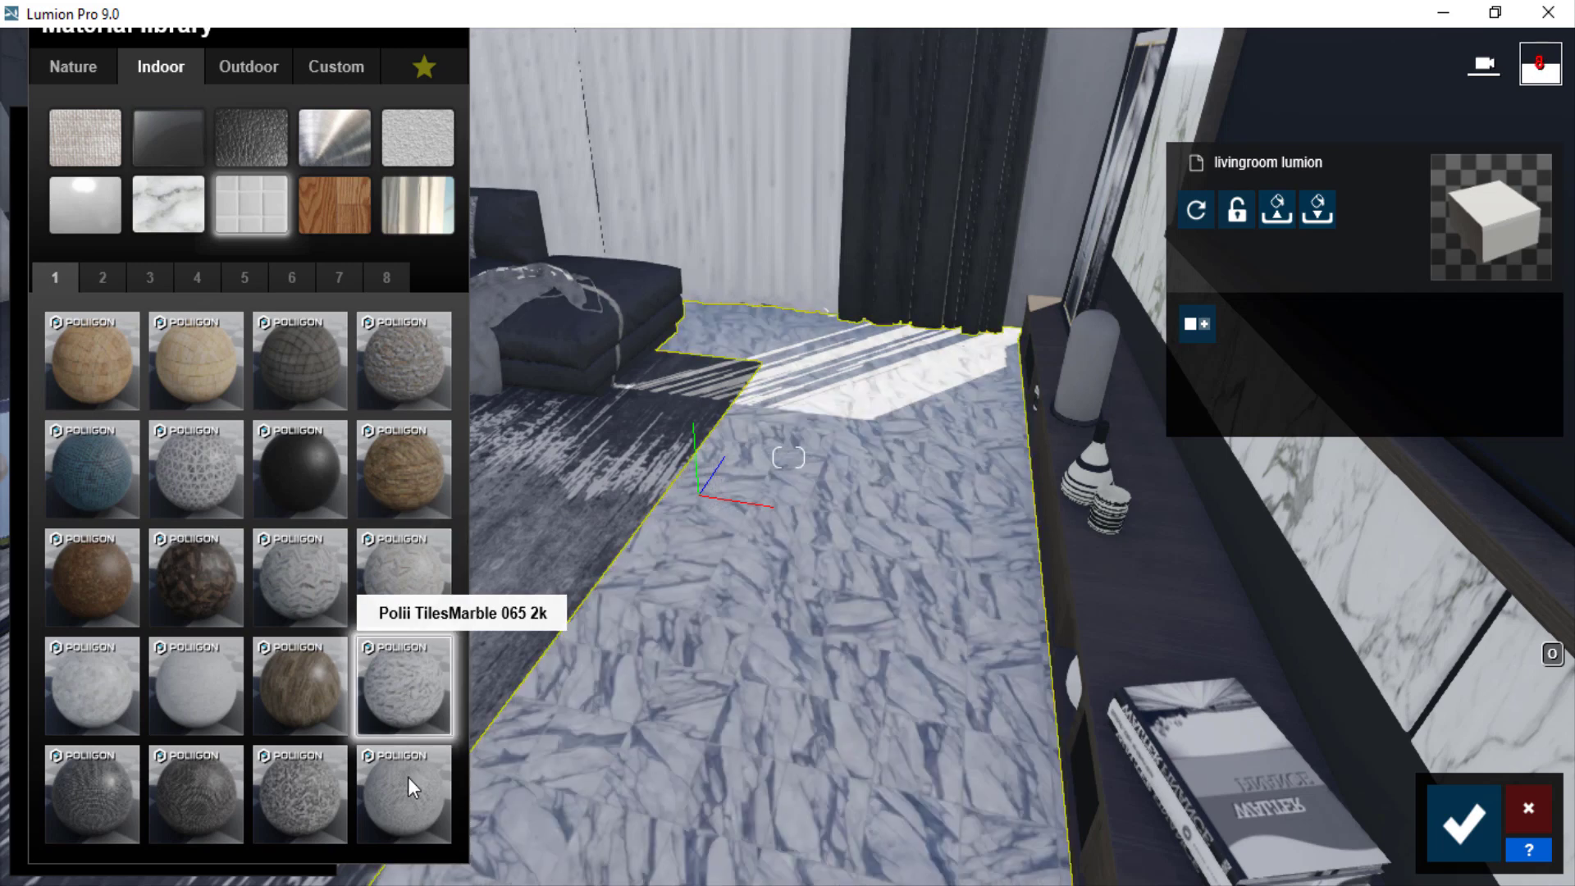
left_click(82, 698)
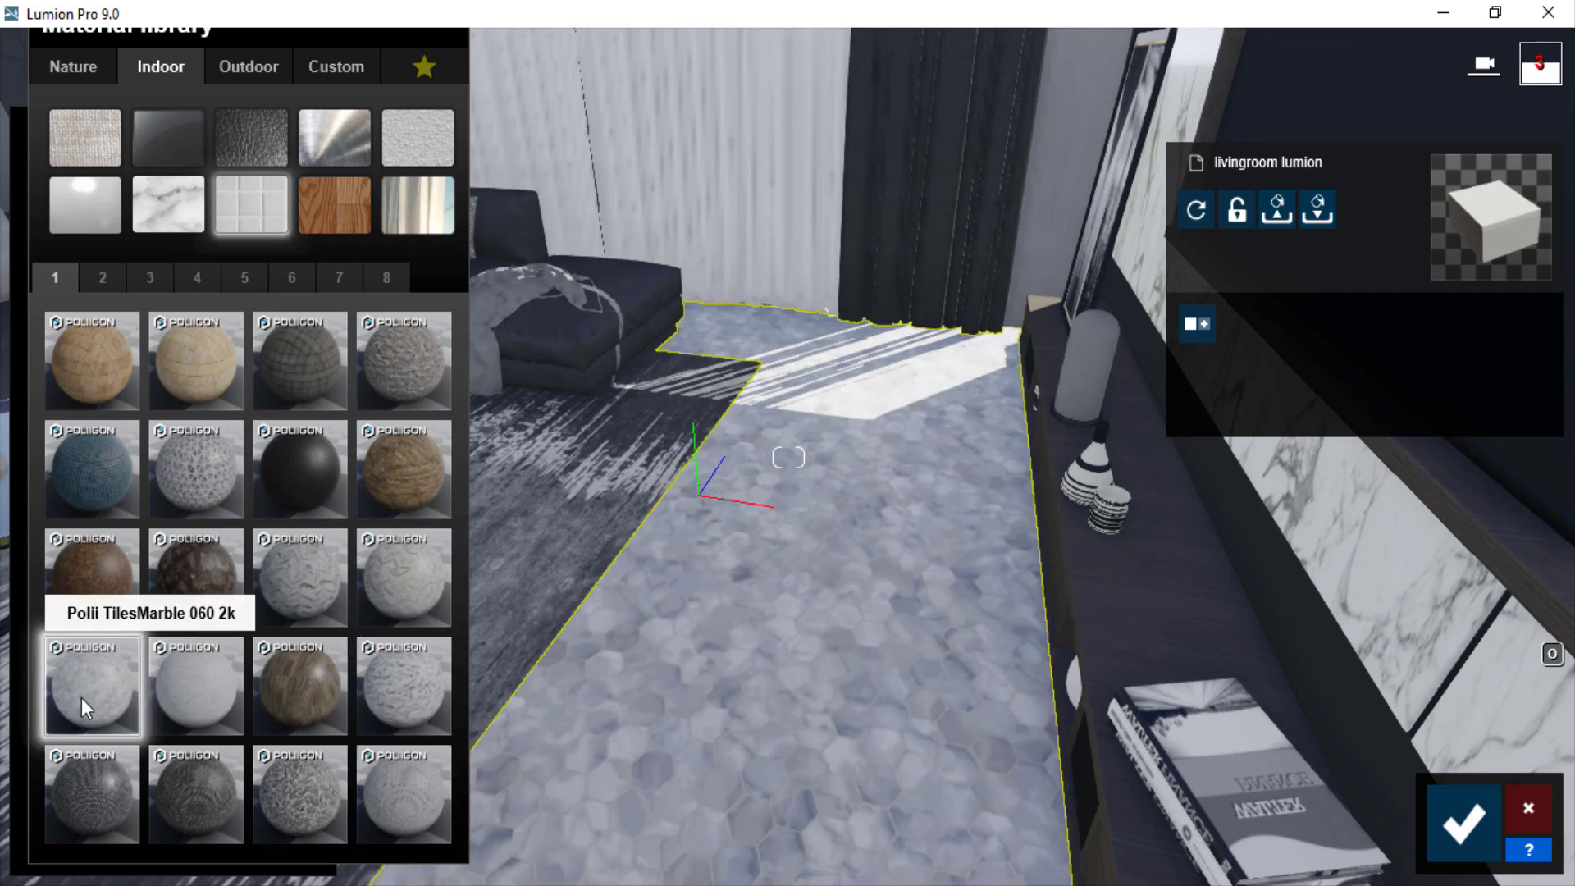
left_click(186, 697)
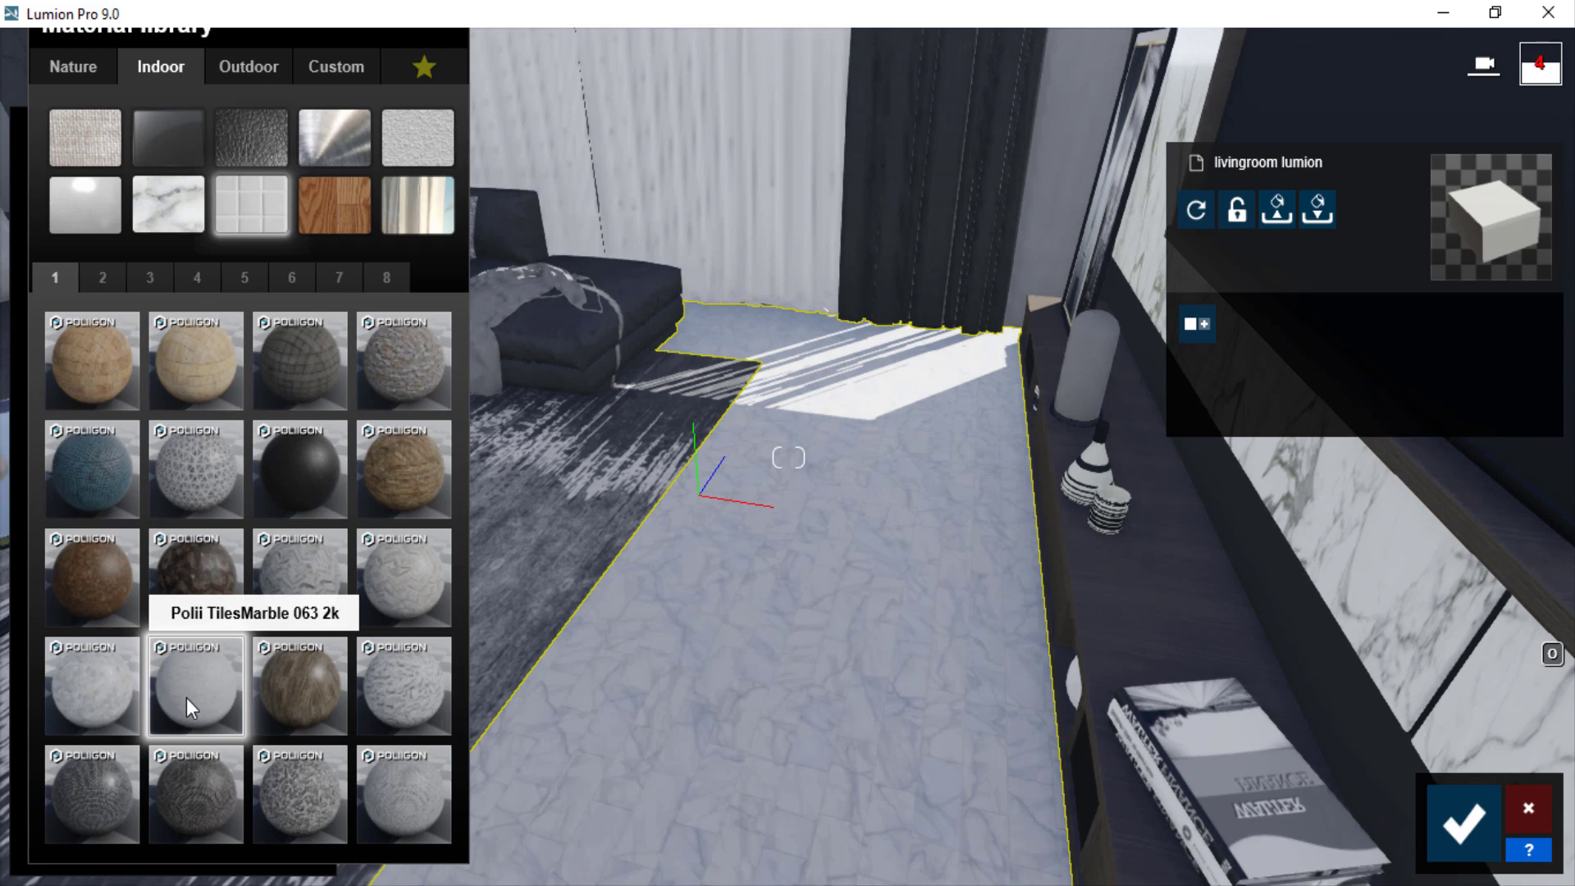
left_click(103, 283)
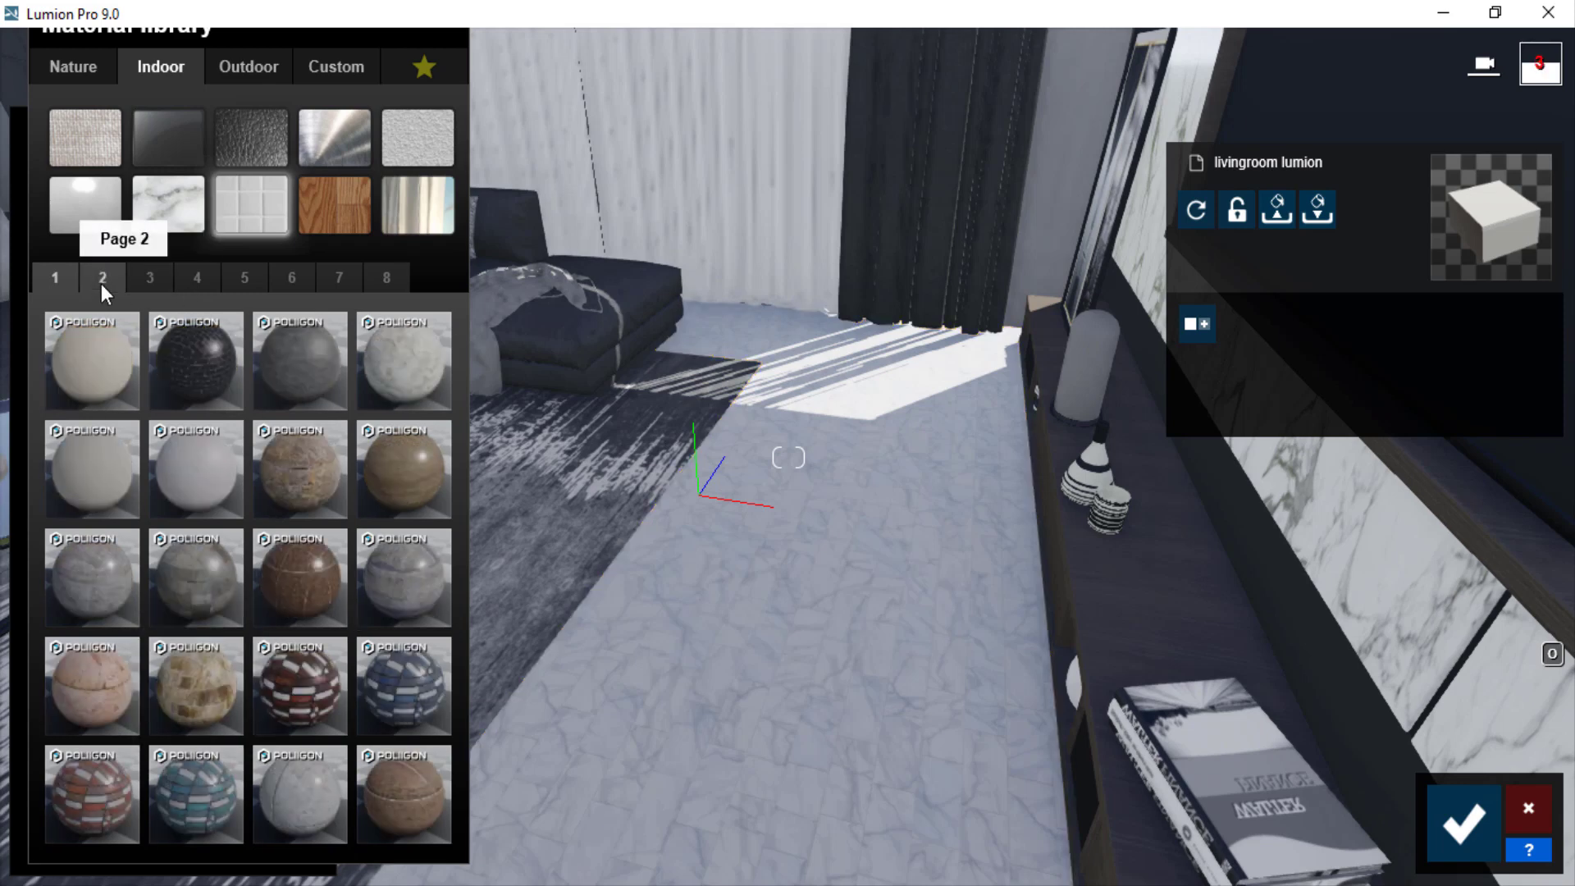
left_click(412, 381)
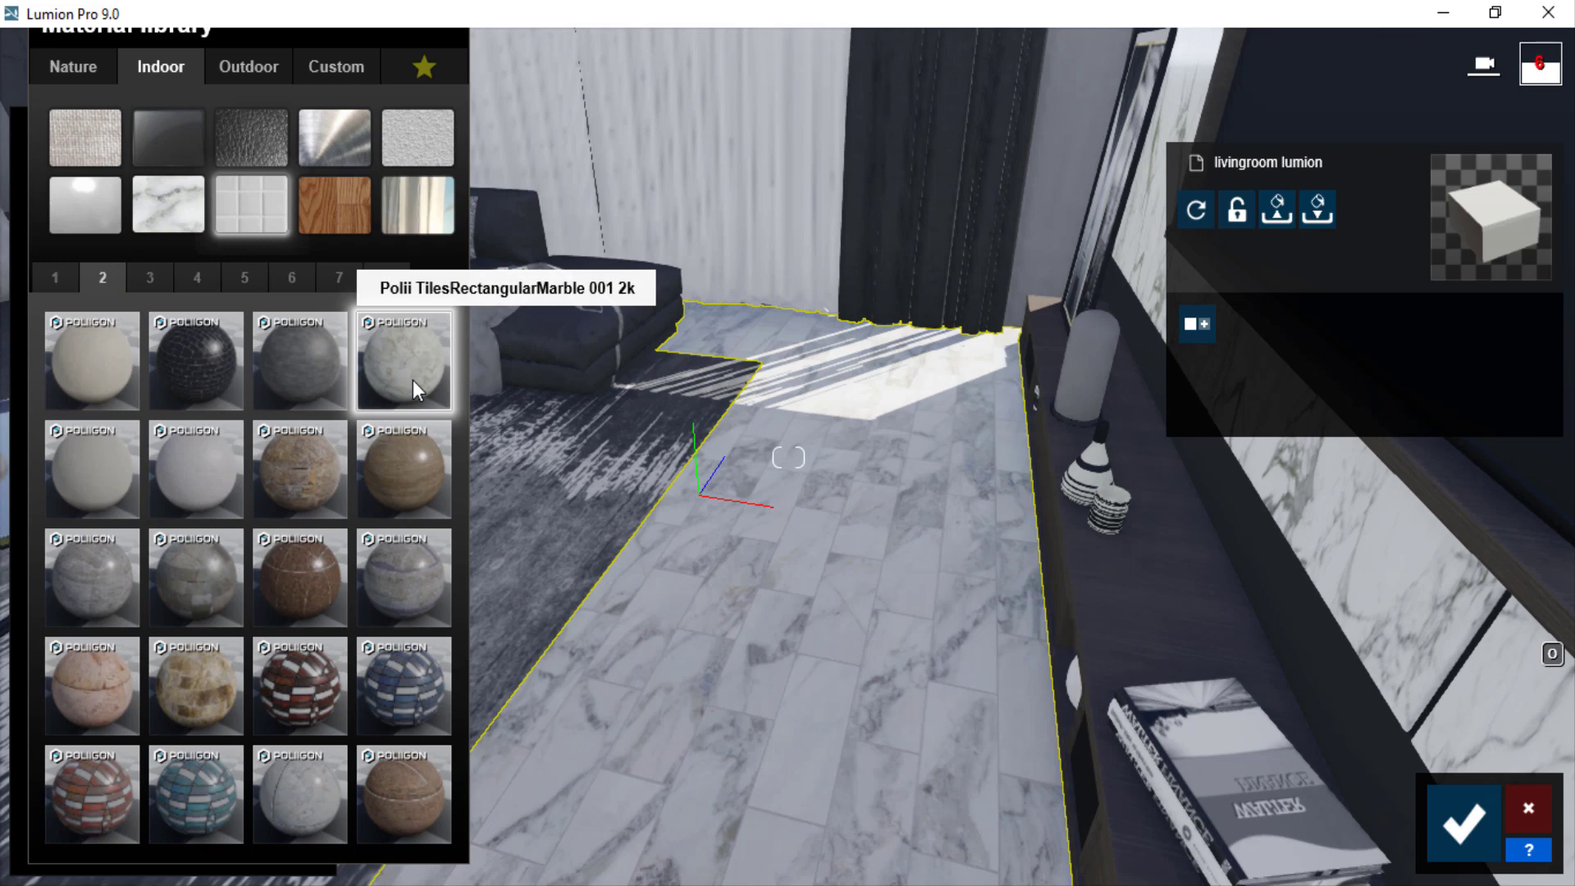
left_click(154, 274)
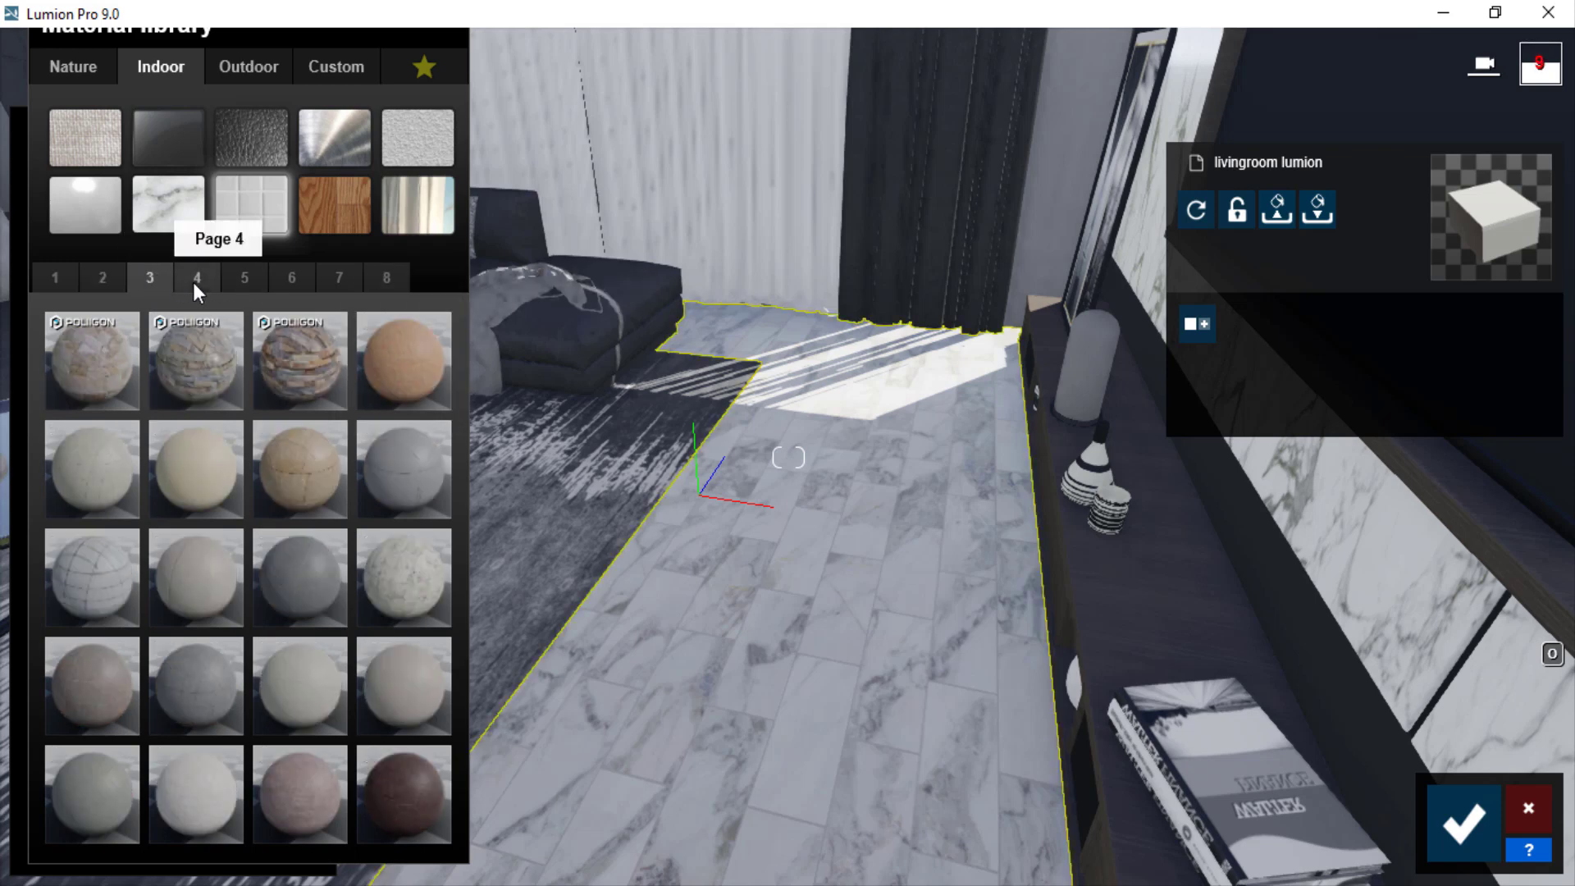
left_click(240, 282)
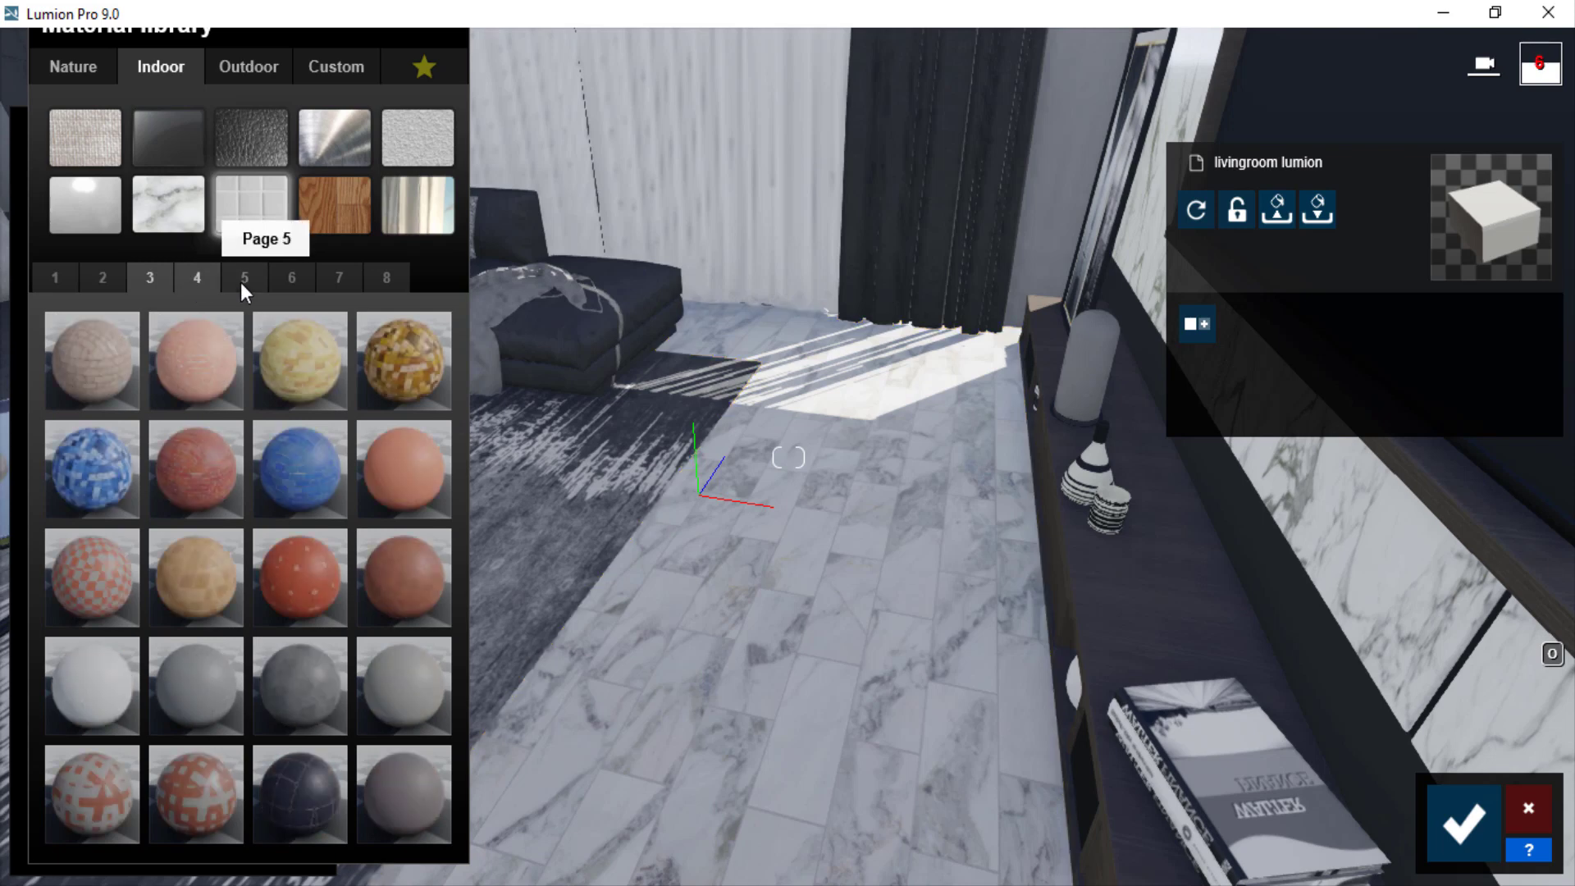
left_click(65, 280)
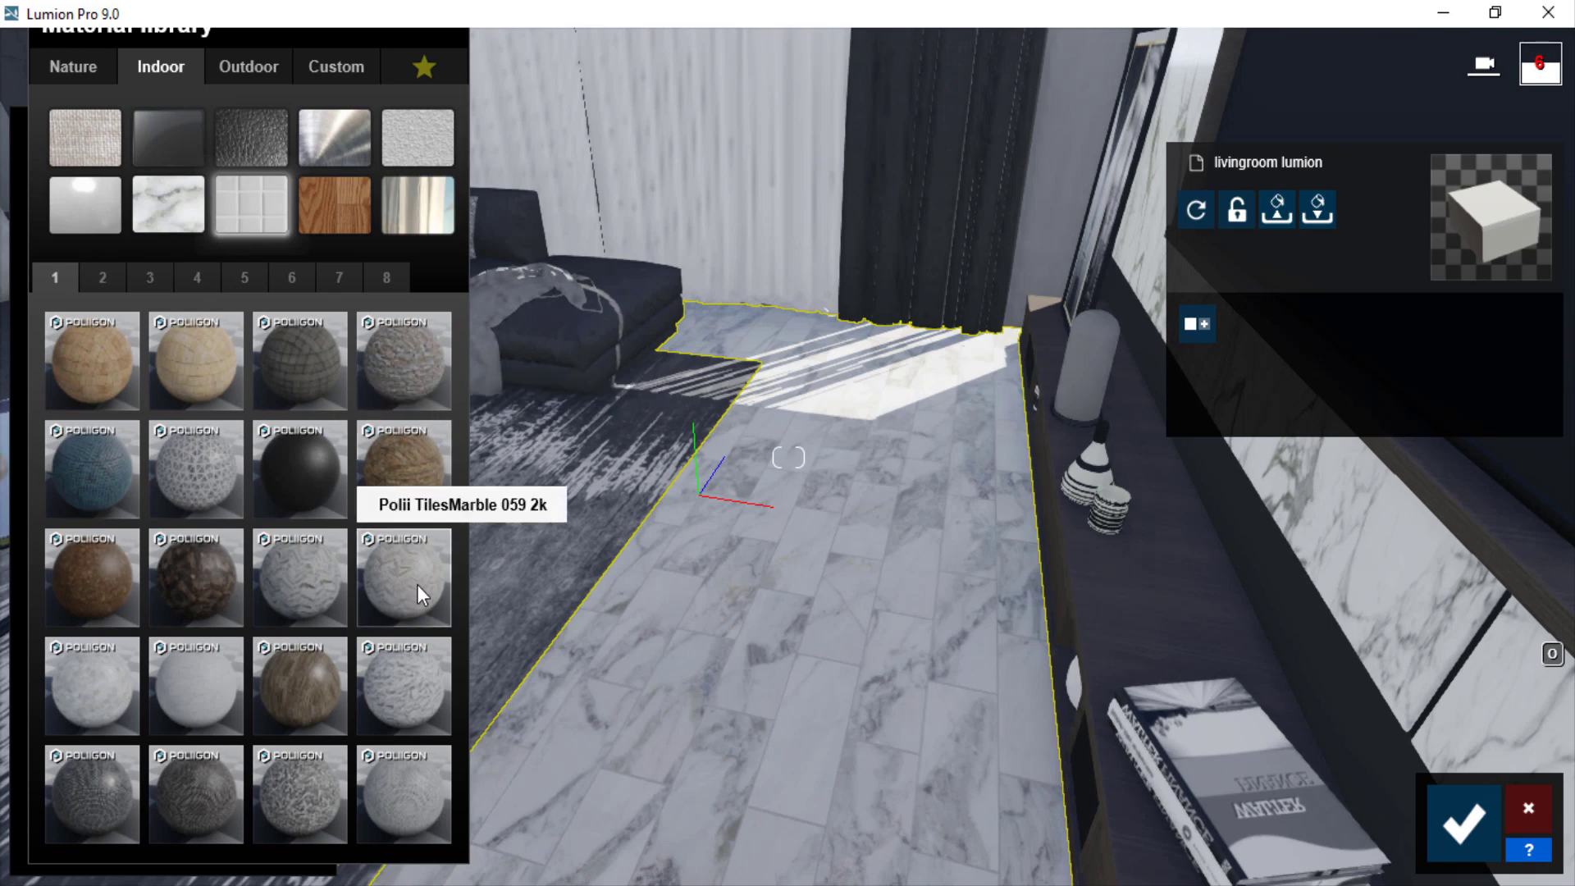
left_click(101, 694)
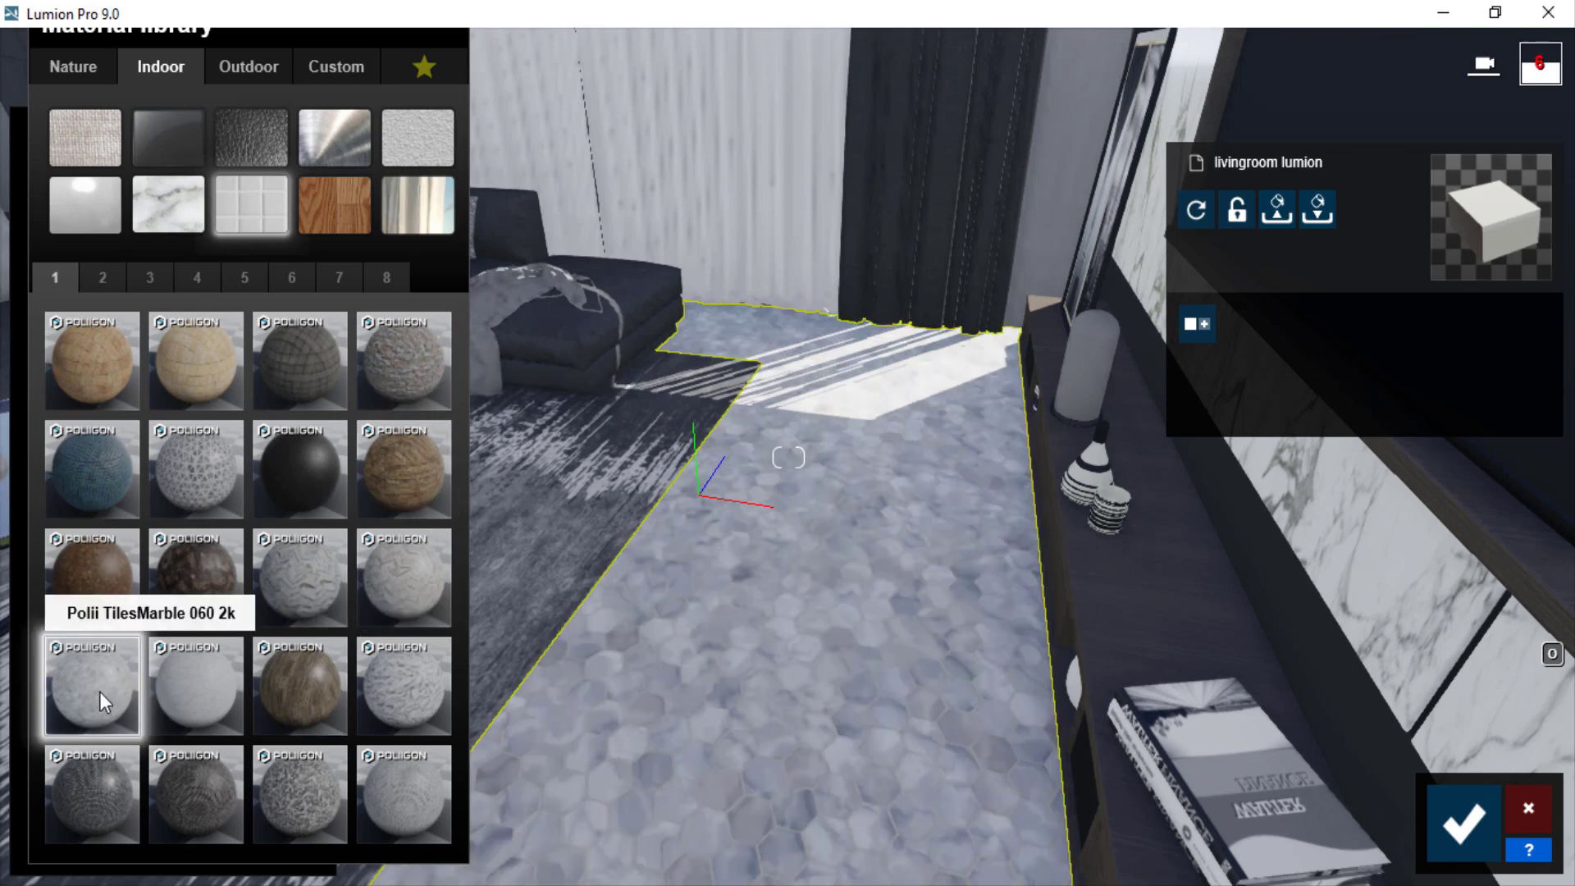
left_click(232, 685)
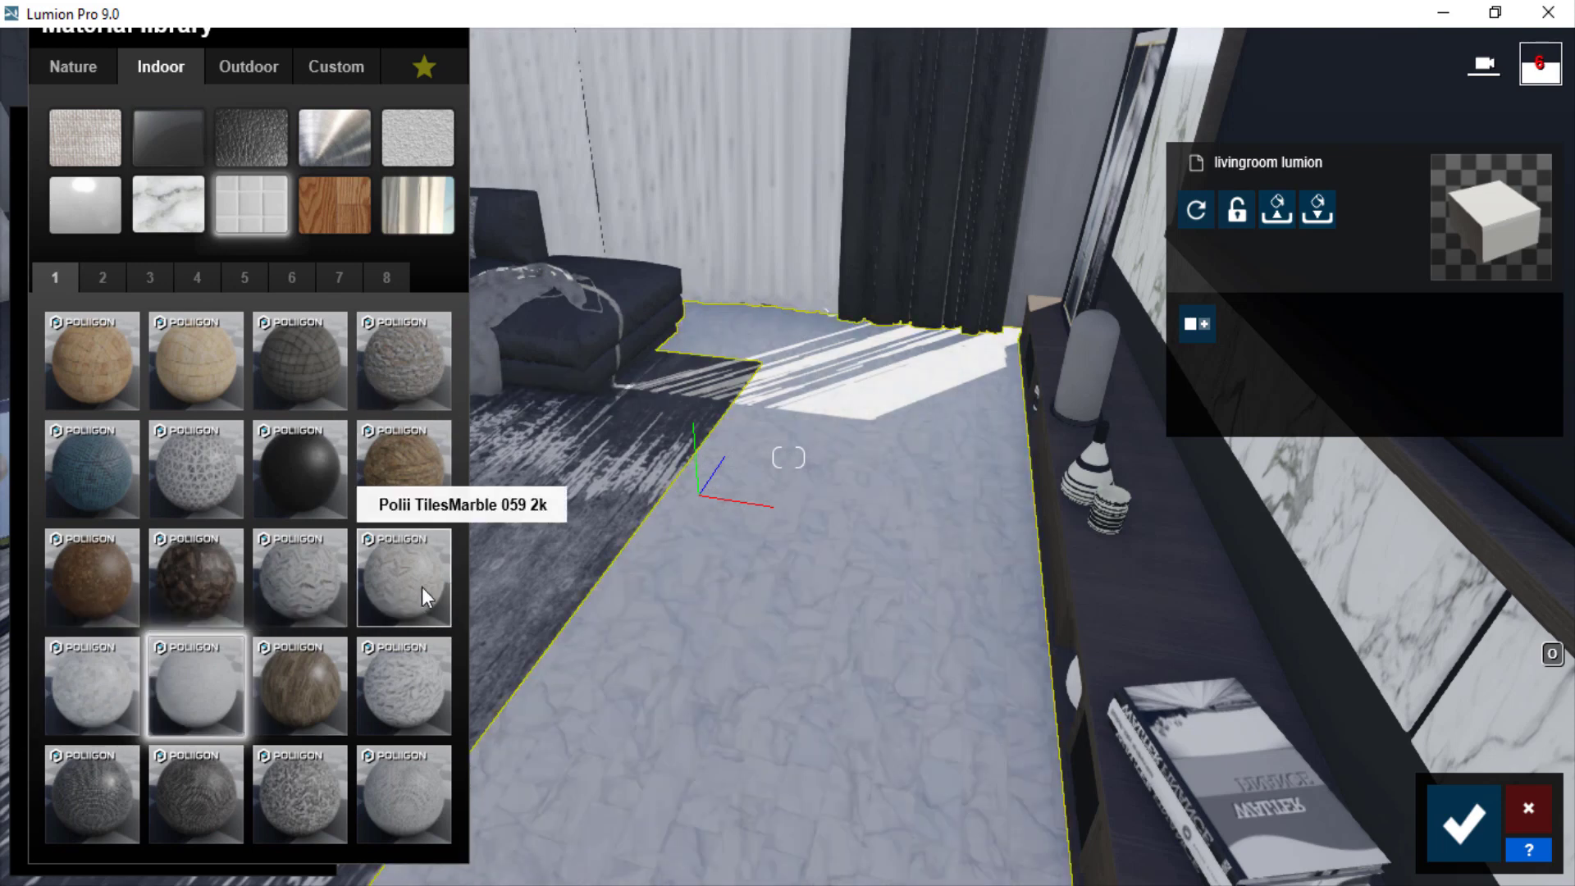
left_click(421, 587)
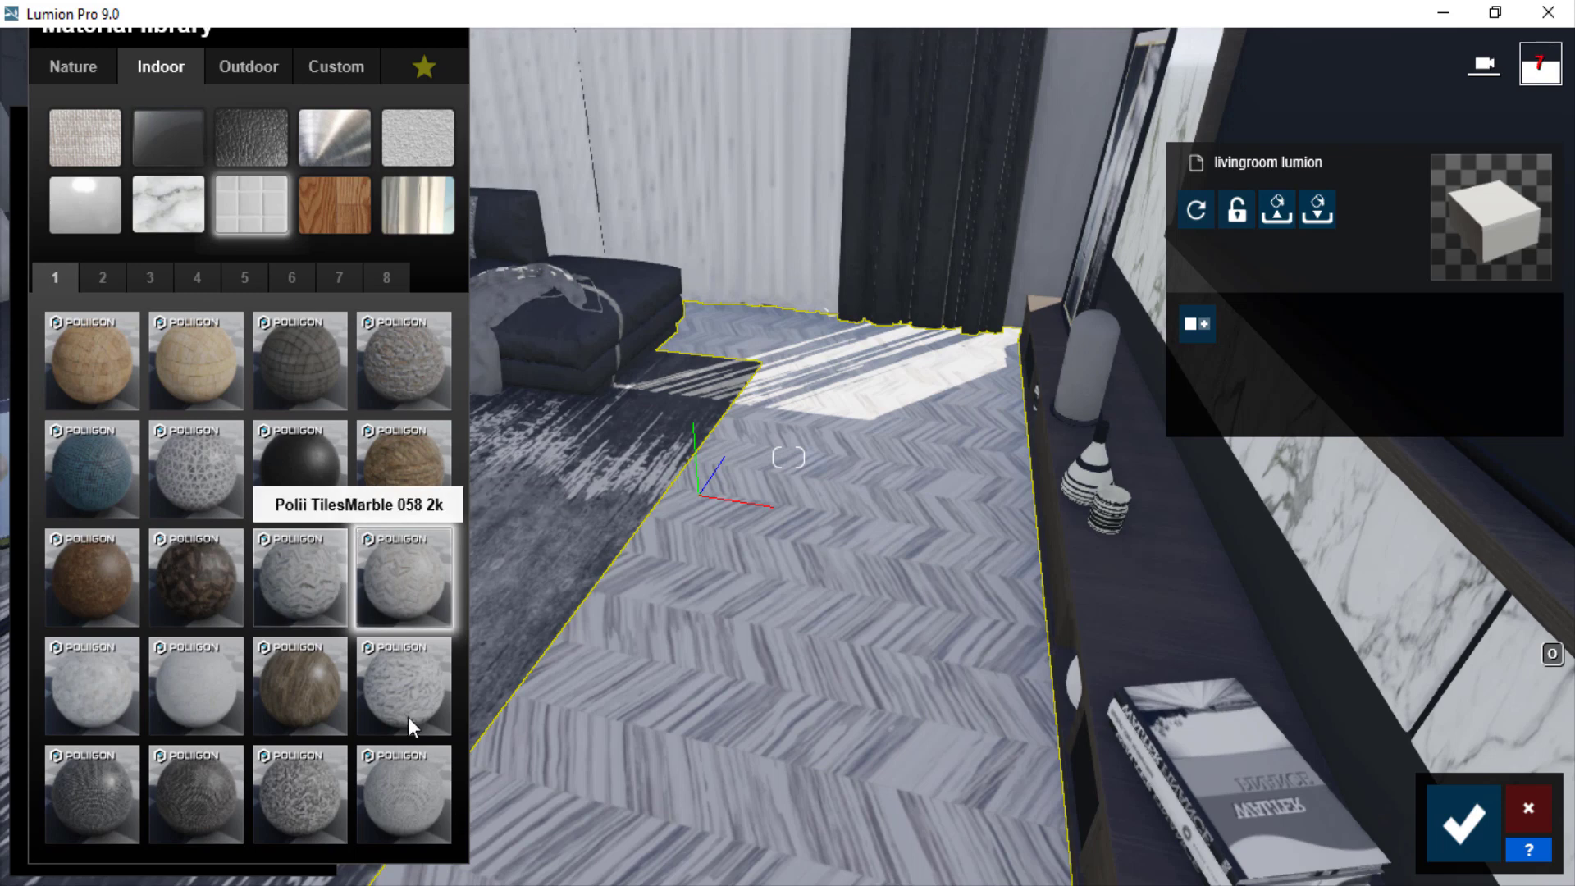
left_click(404, 683)
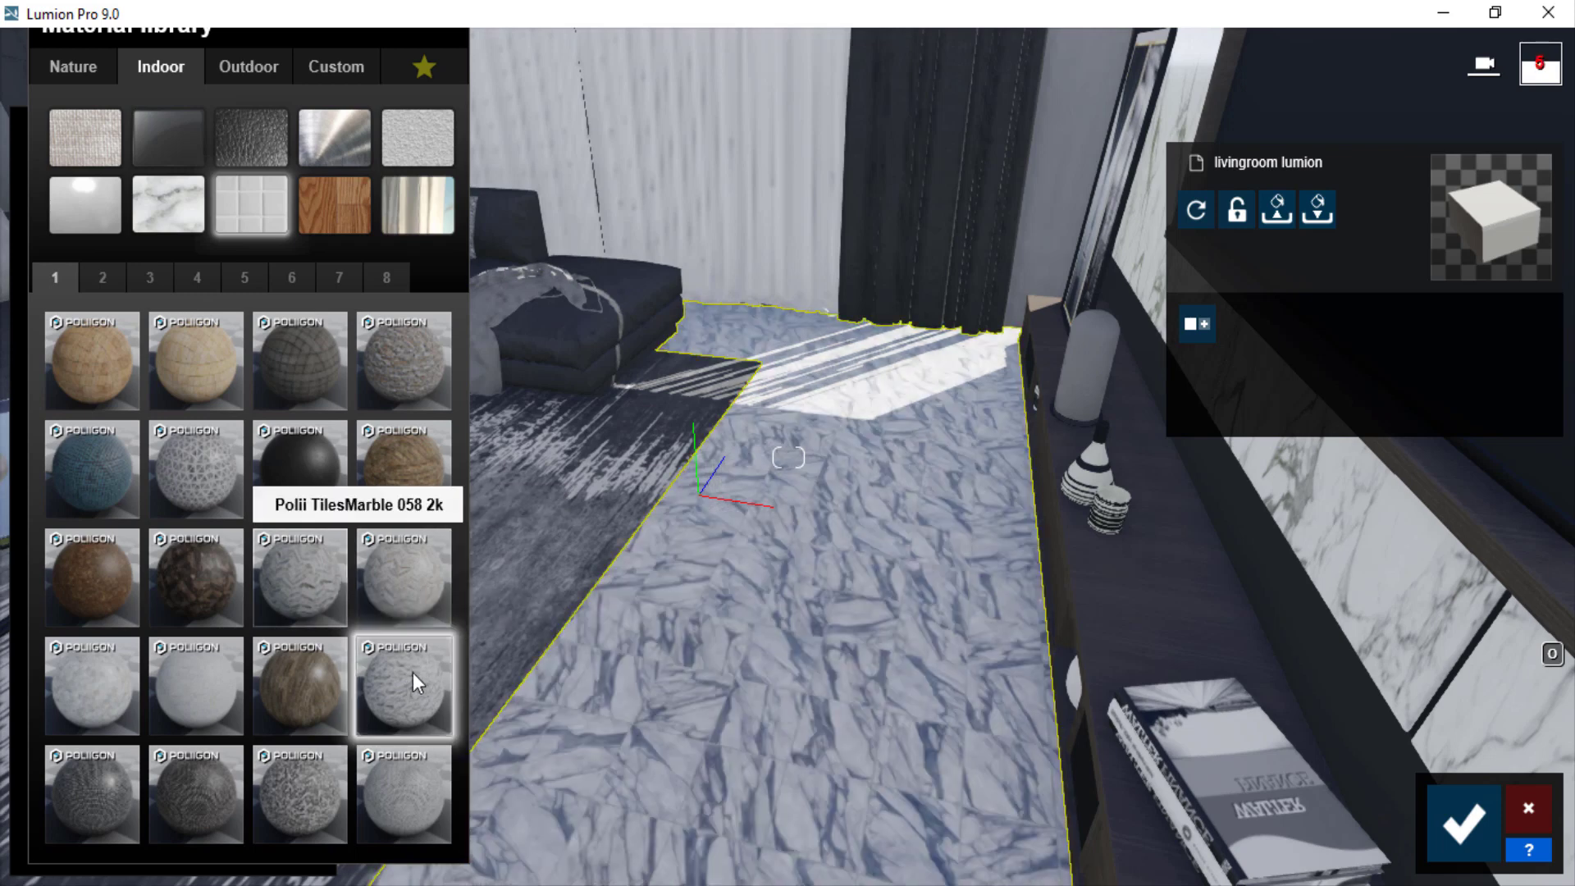
Enlarge the floor marble texture's map scale and keep the material change
left_click(408, 676)
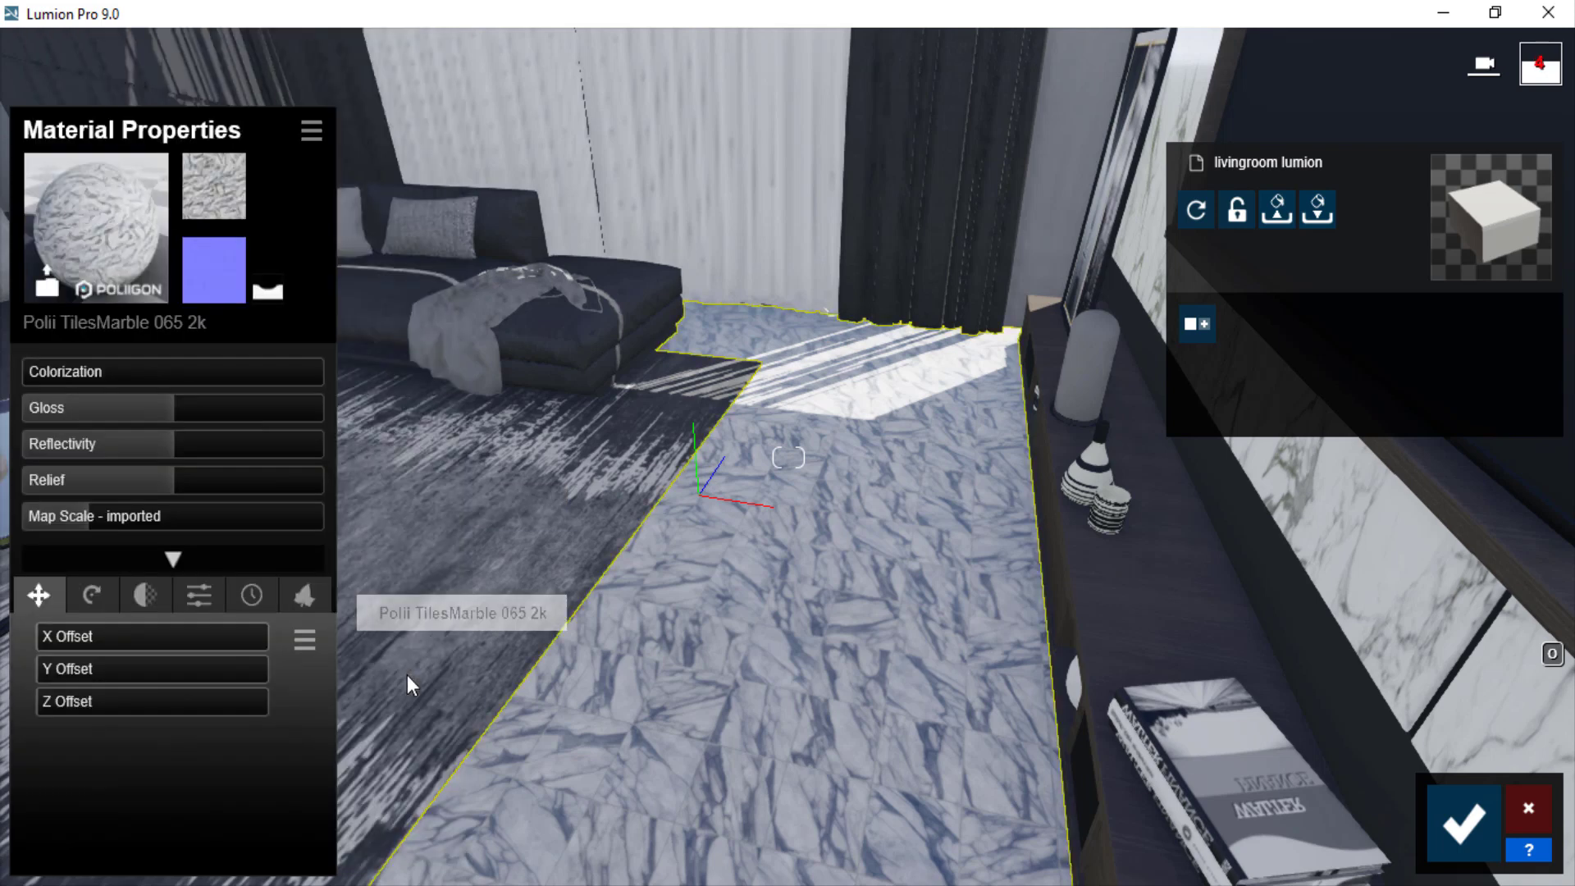
left_click_drag(96, 588, 105, 588)
left_click_drag(102, 589, 101, 590)
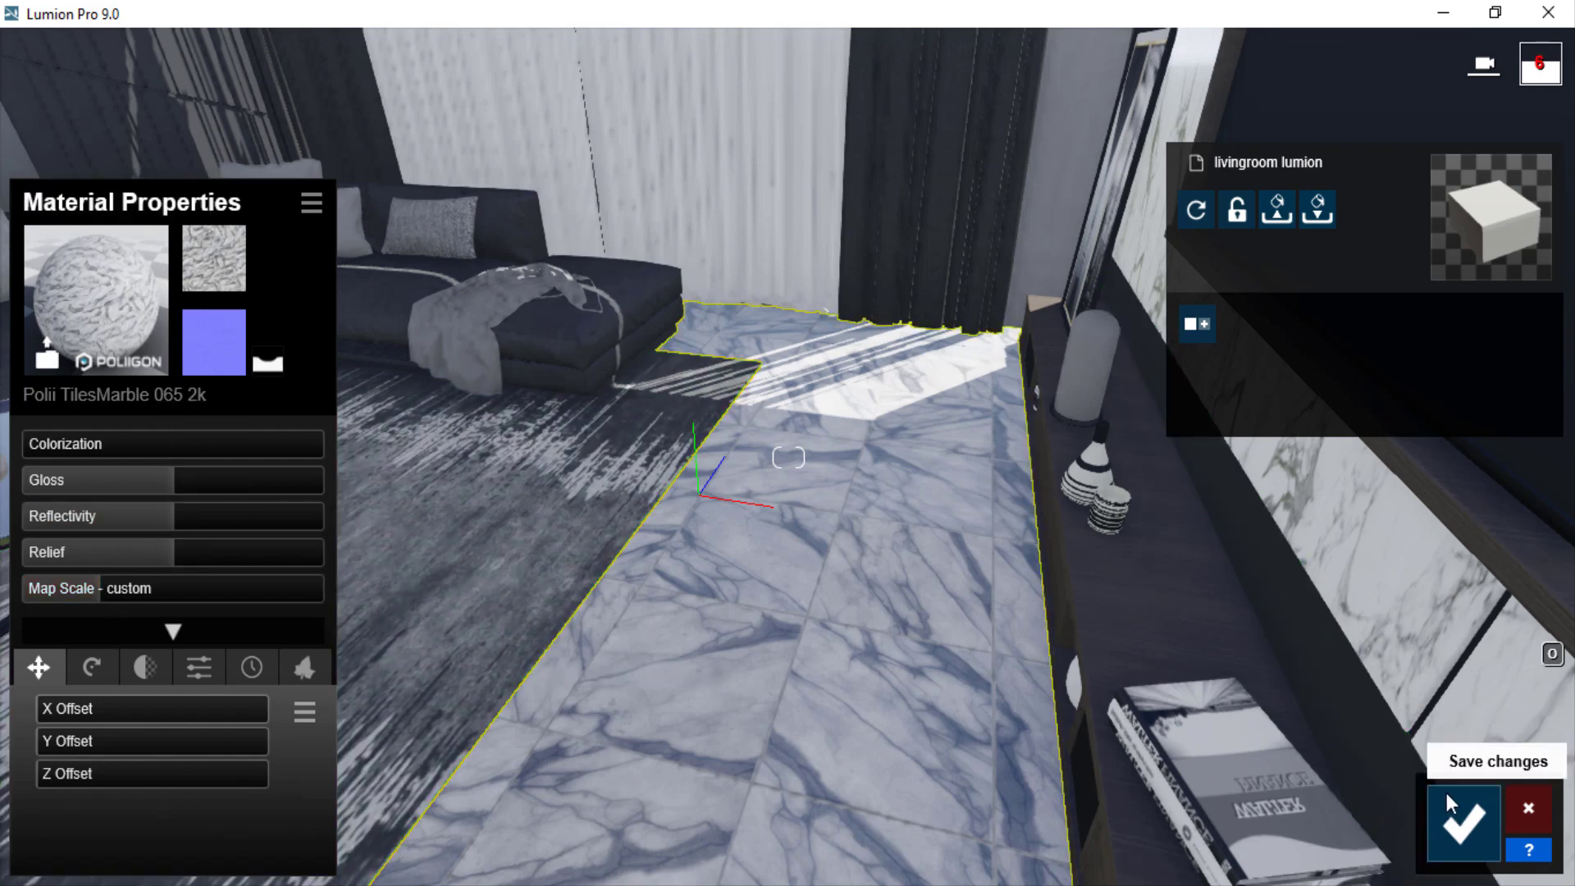
left_click(1453, 821)
Turn and move the camera toward the sofa and coffee table
scroll(869, 517, "down", 3)
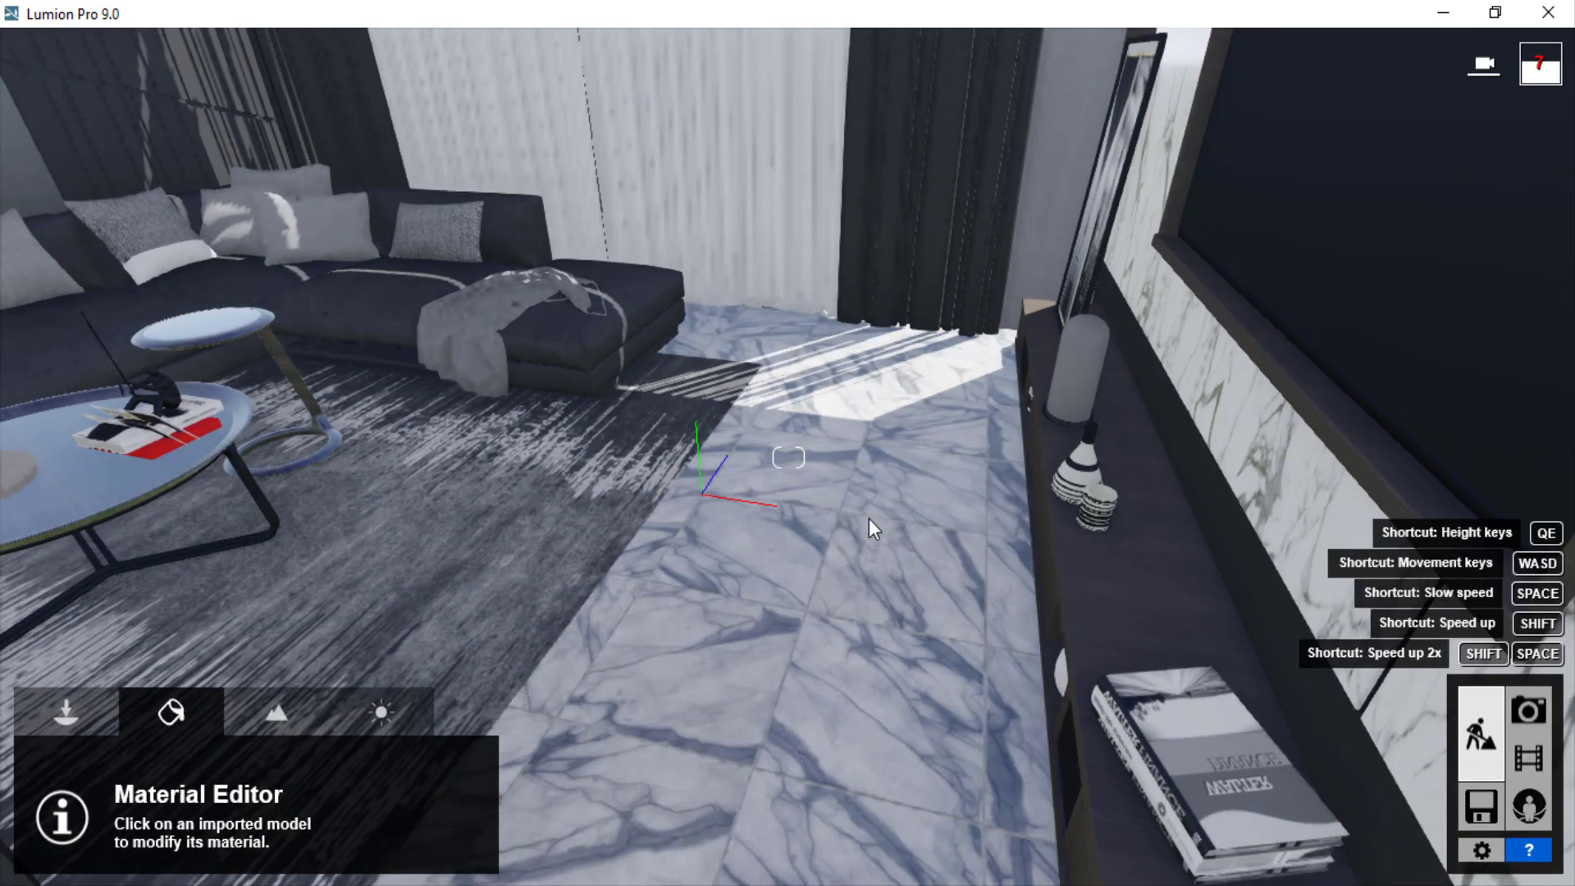
scroll(868, 519, "up", 3)
mouse_move(869, 519)
right_mouse_down()
mouse_move(968, 495)
mouse_move(1107, 501)
right_mouse_up()
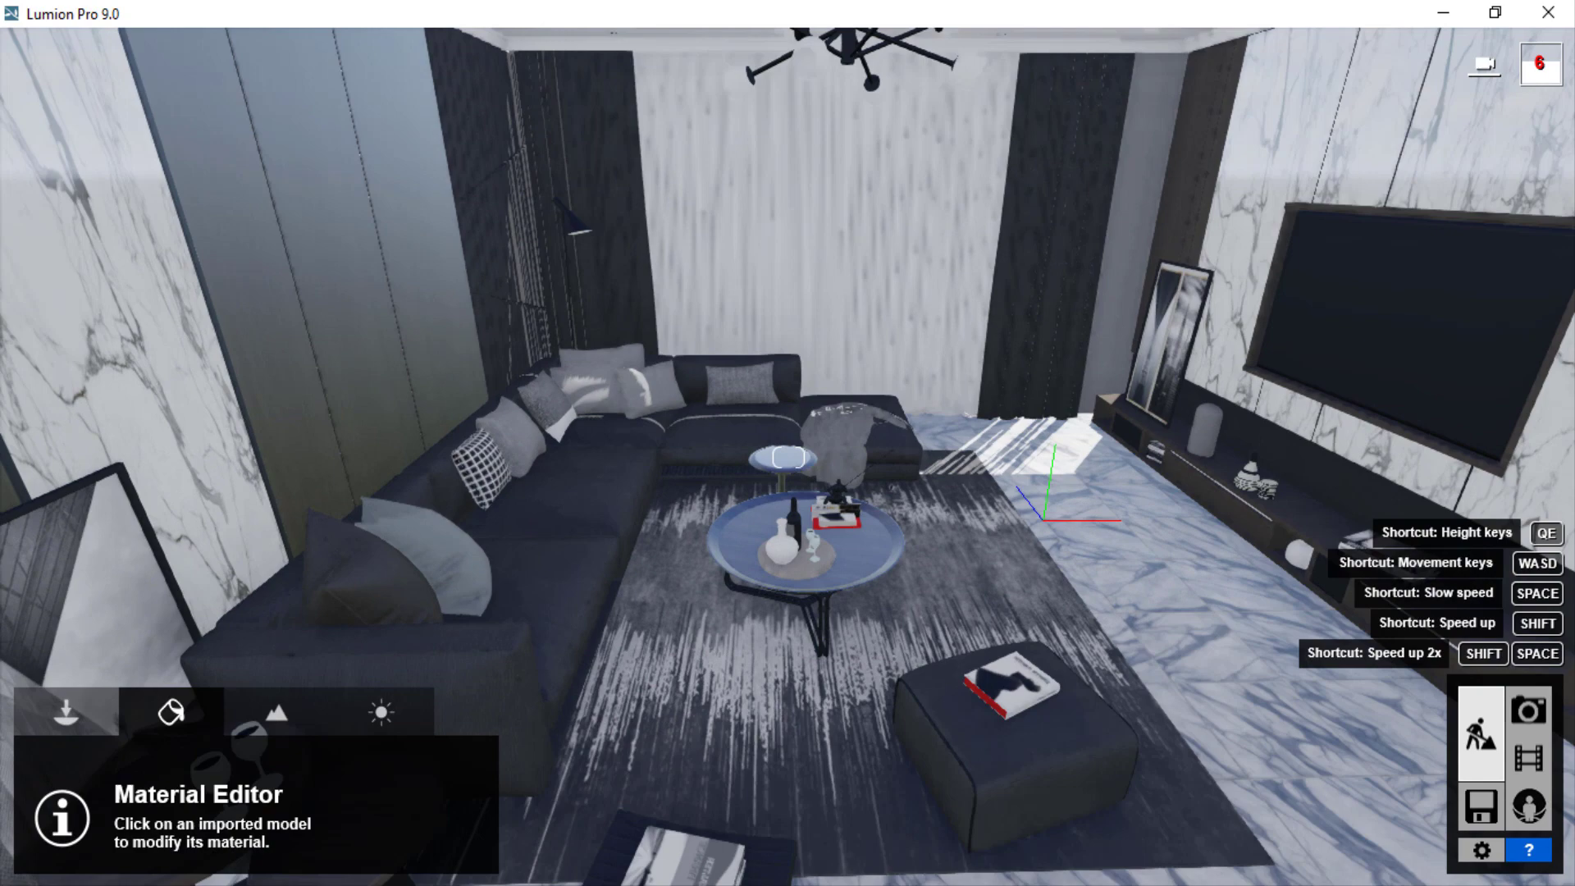
right_click_drag(788, 457, 738, 435)
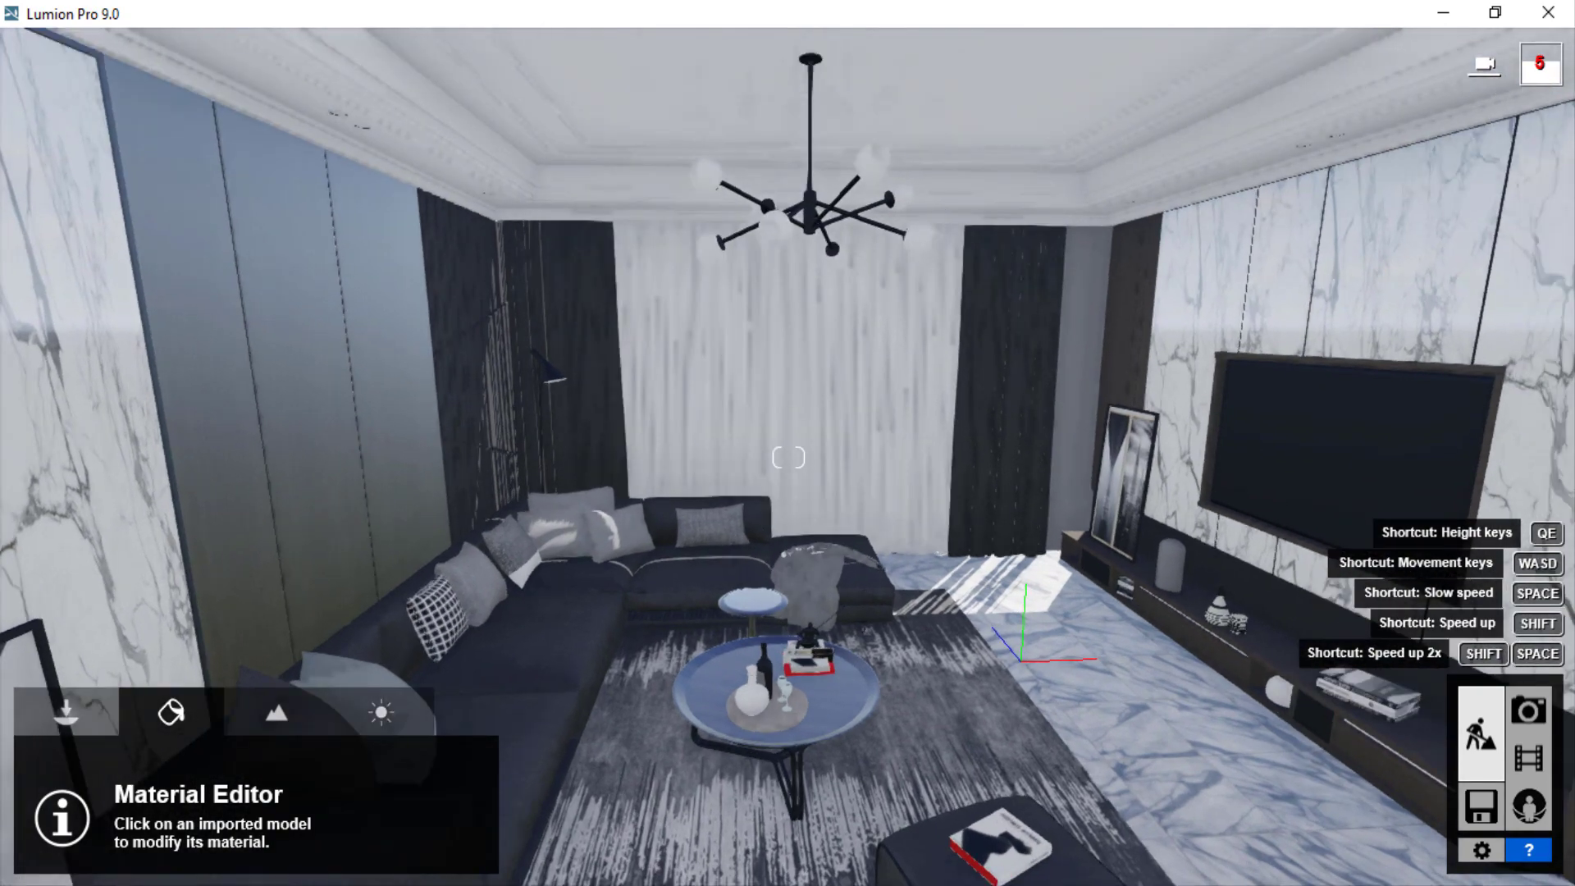
key("w")
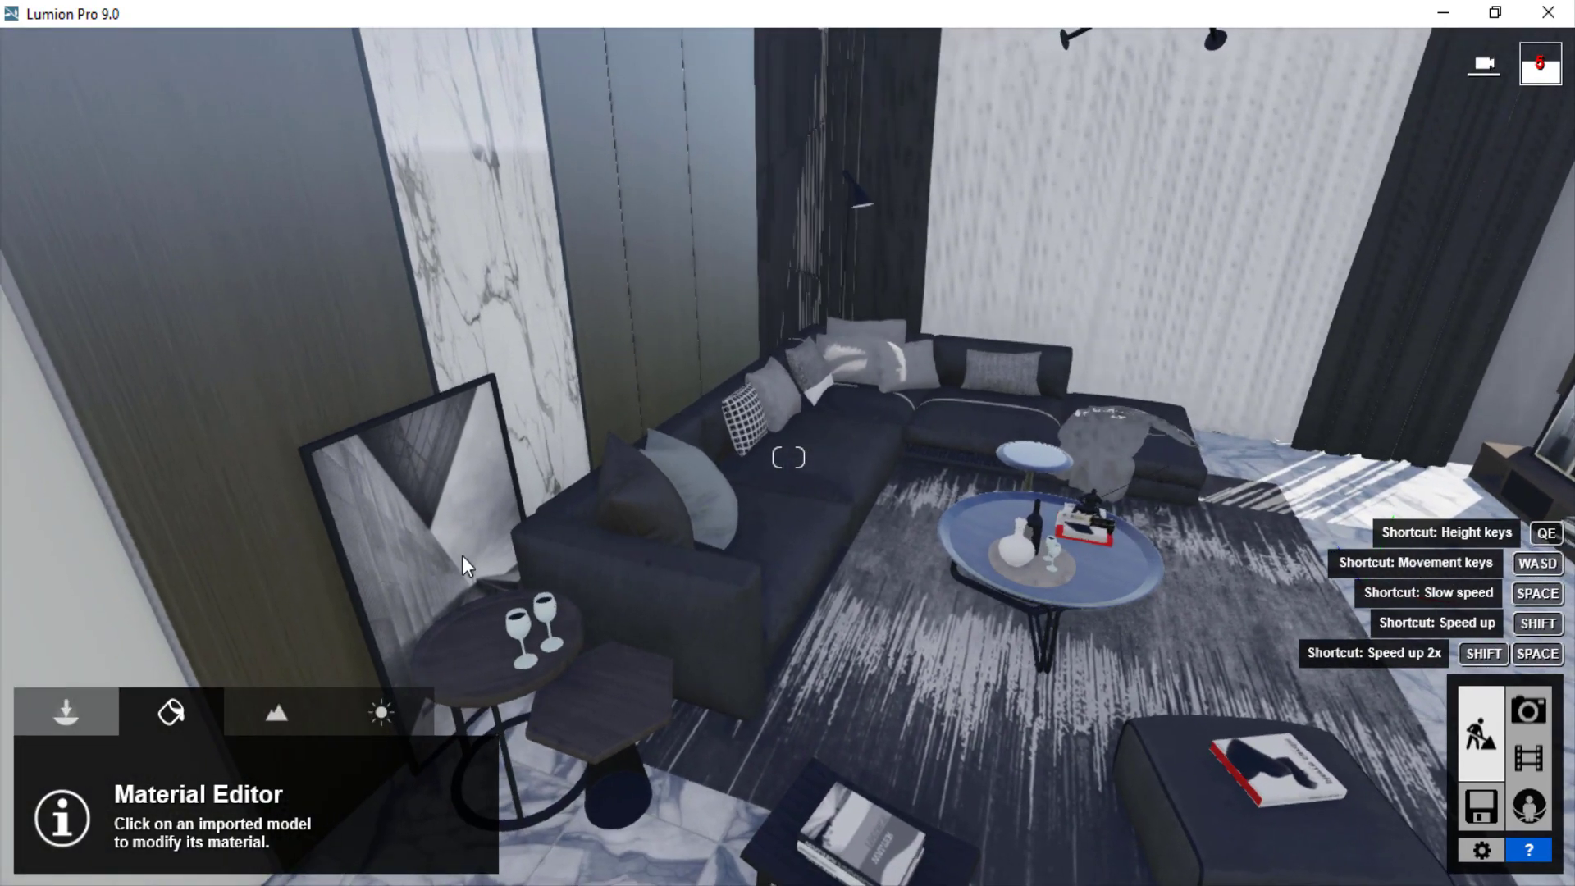
Give the leaning mirror a Standard material and adjust its colour tint
mouse_move(790, 458)
right_mouse_down()
mouse_move(462, 556)
mouse_move(541, 421)
right_mouse_up()
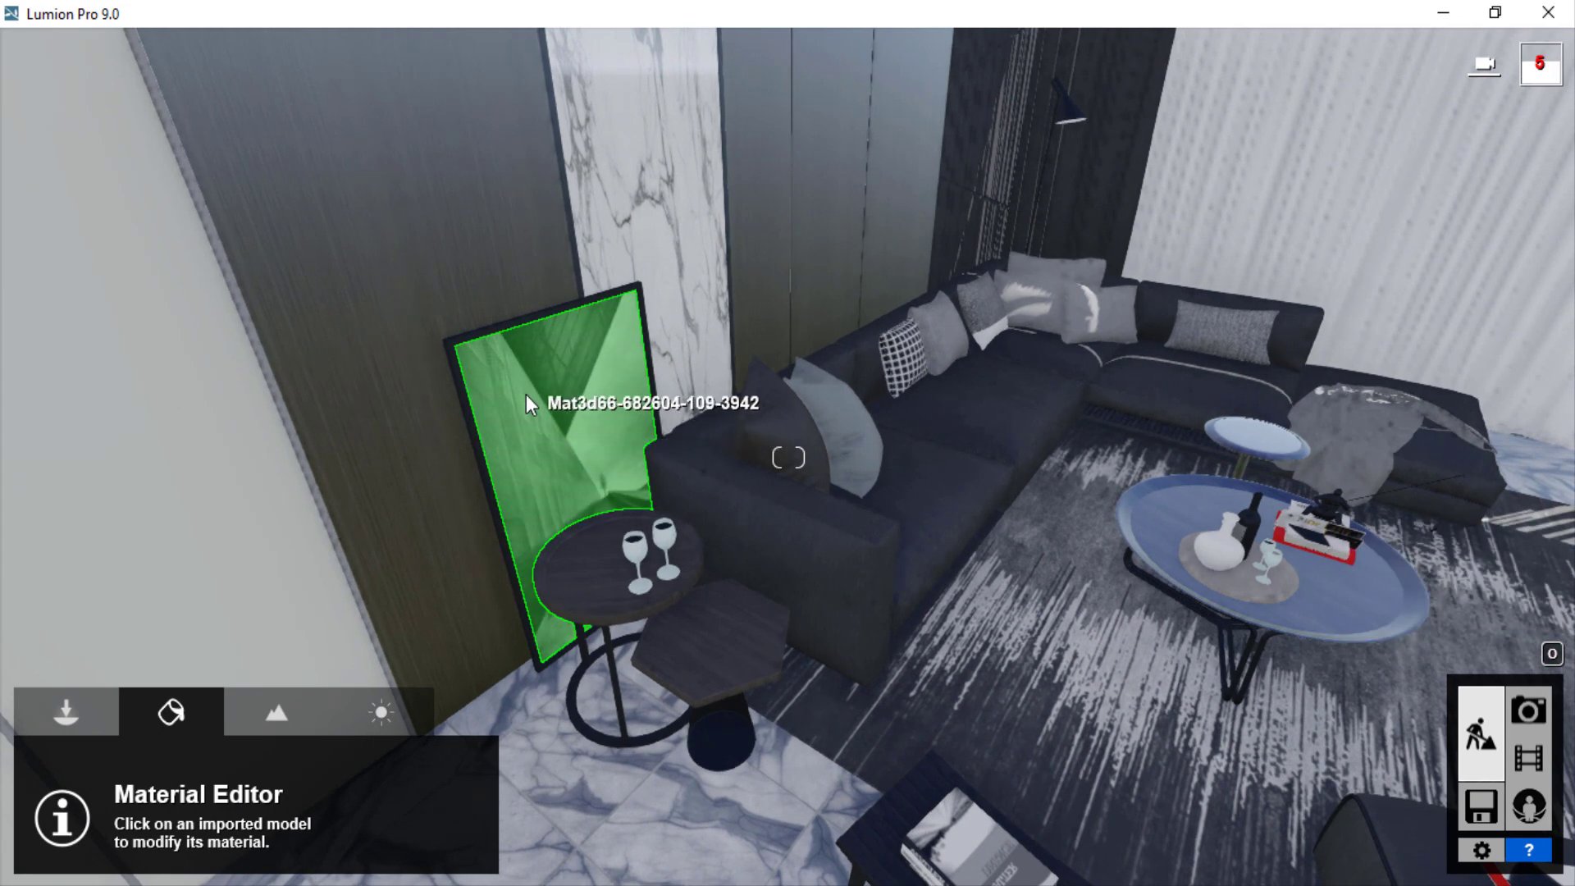
left_click(526, 395)
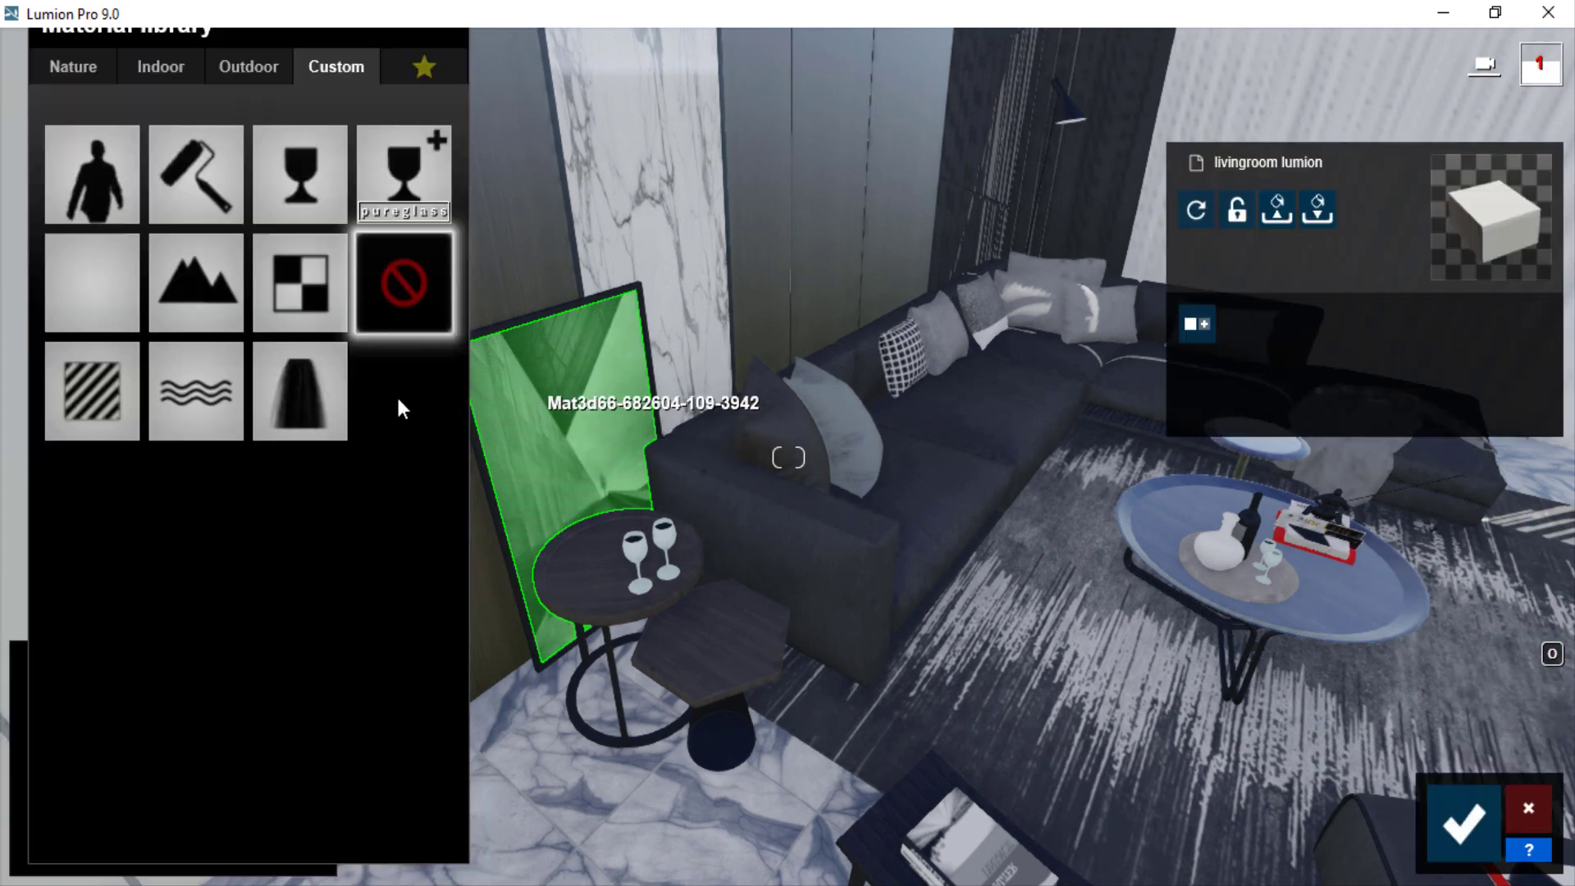
left_click(95, 388)
left_click(1464, 821)
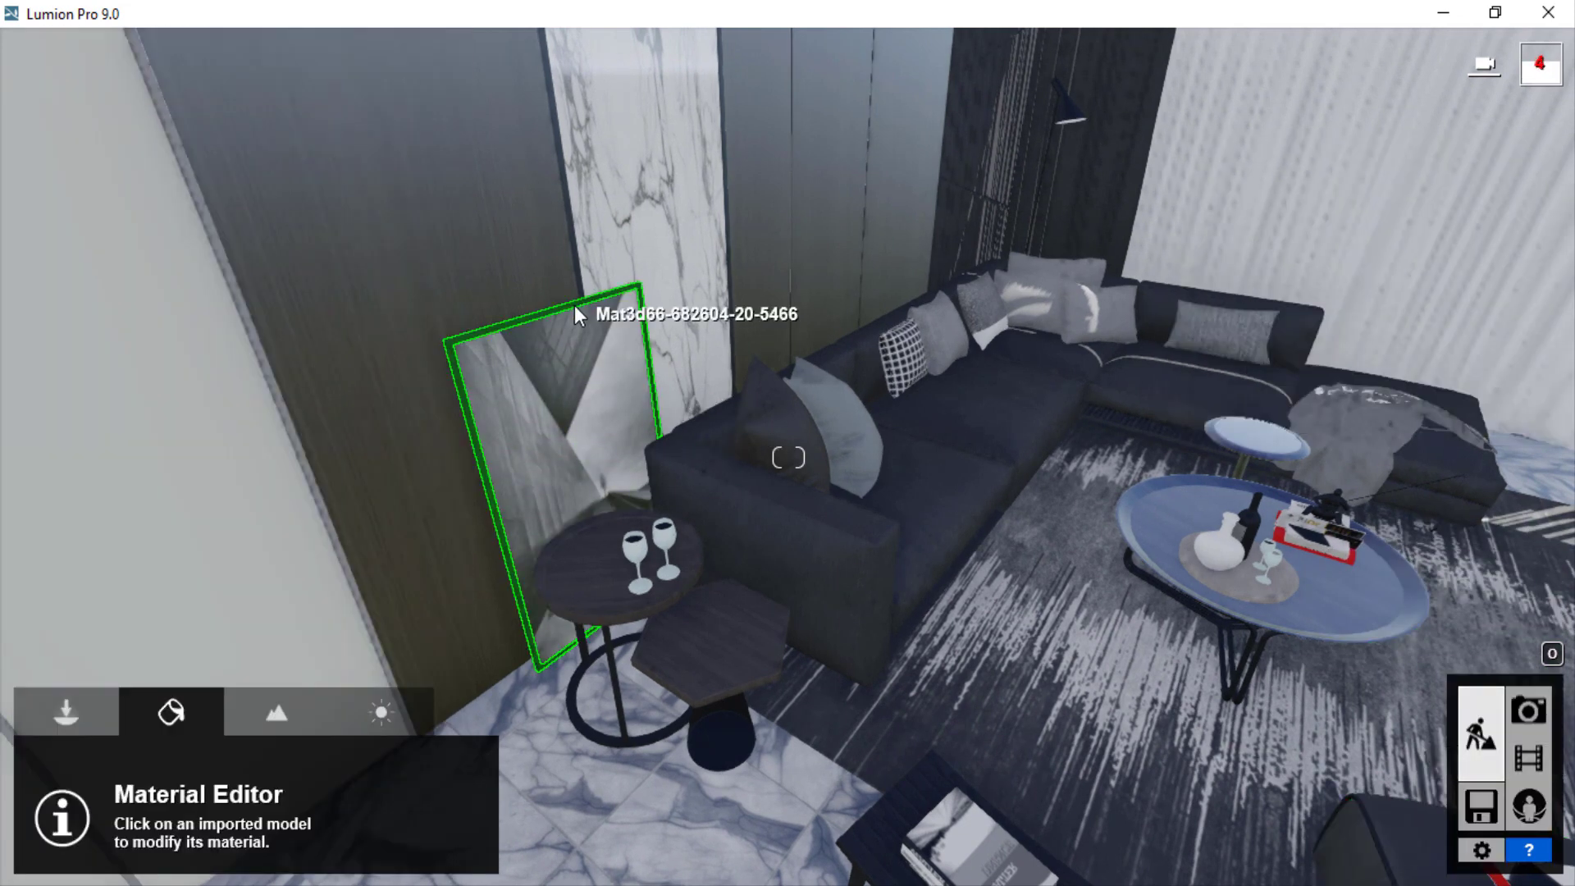
left_click(575, 305)
left_click(90, 397)
left_click(152, 447)
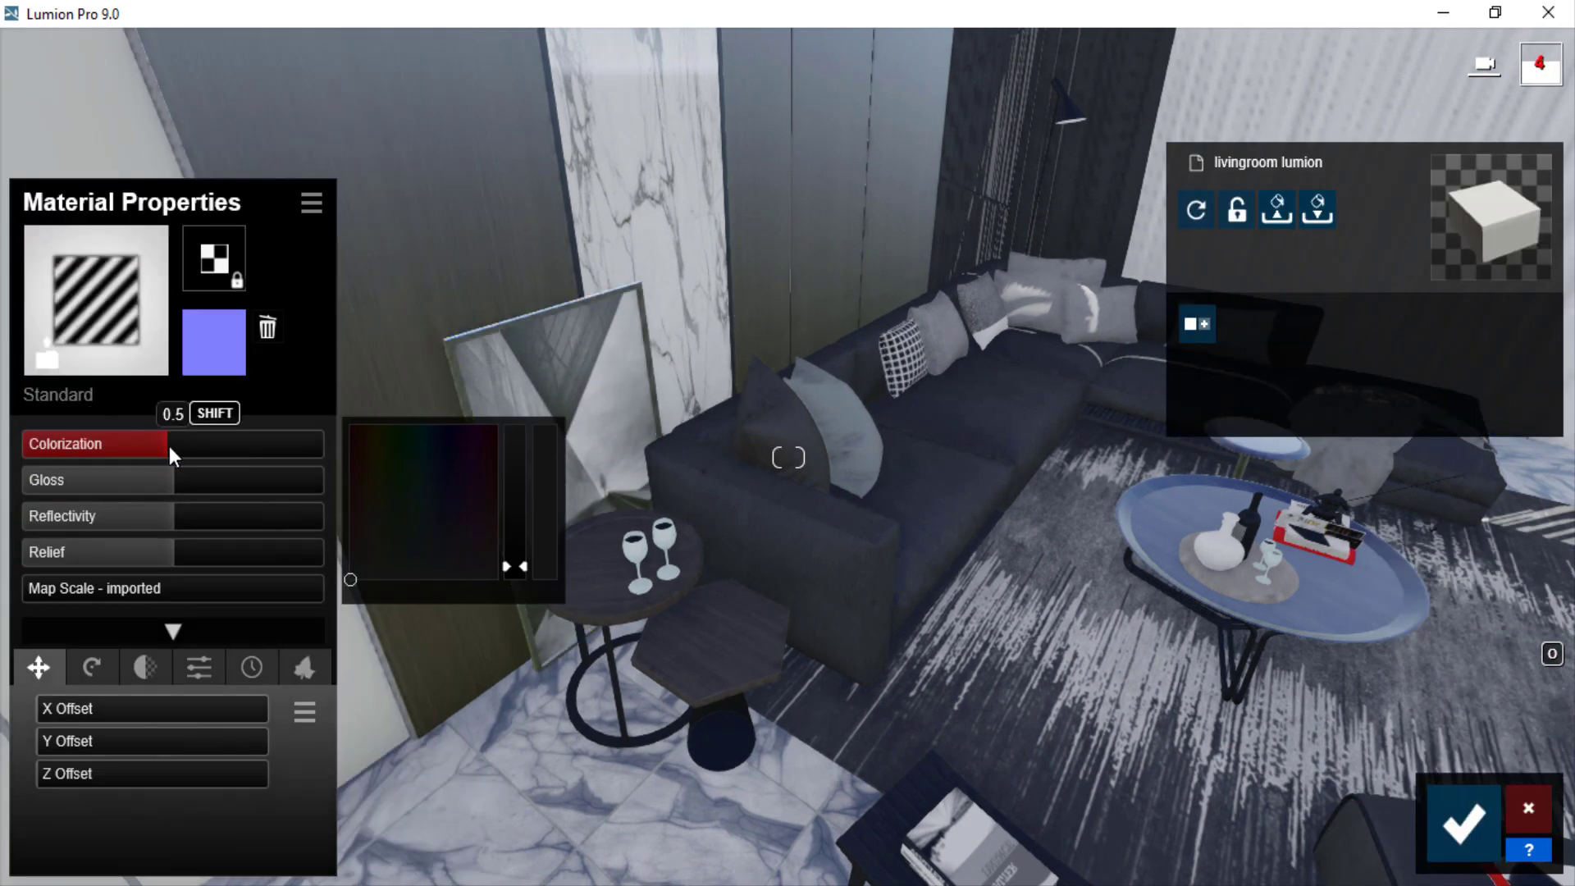
left_click(1464, 822)
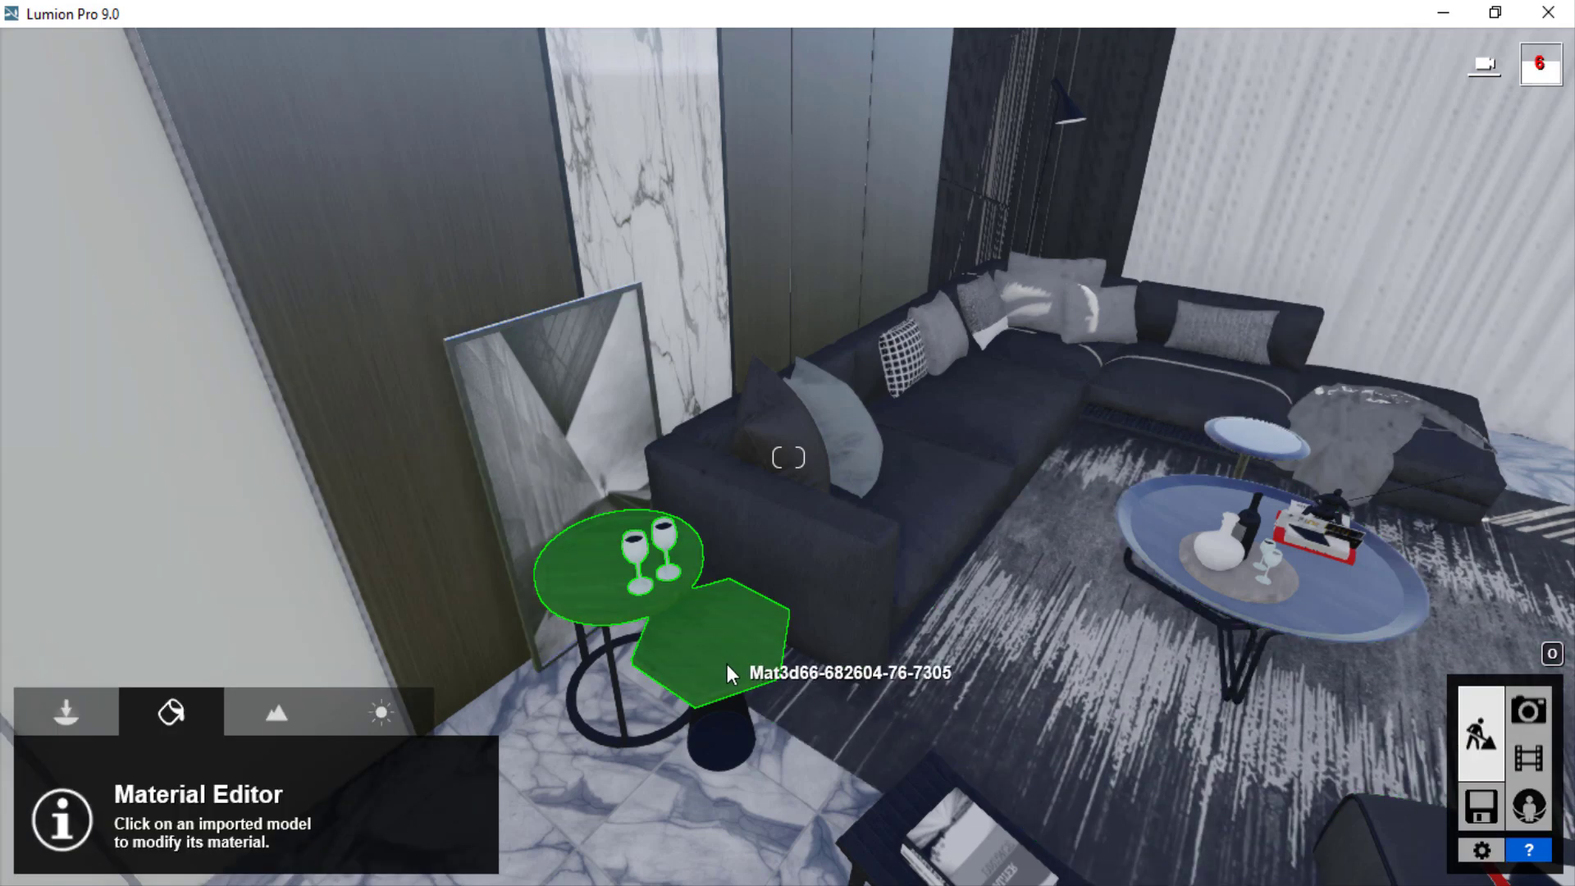
Give the side table a Standard material
left_click(727, 663)
left_click(94, 388)
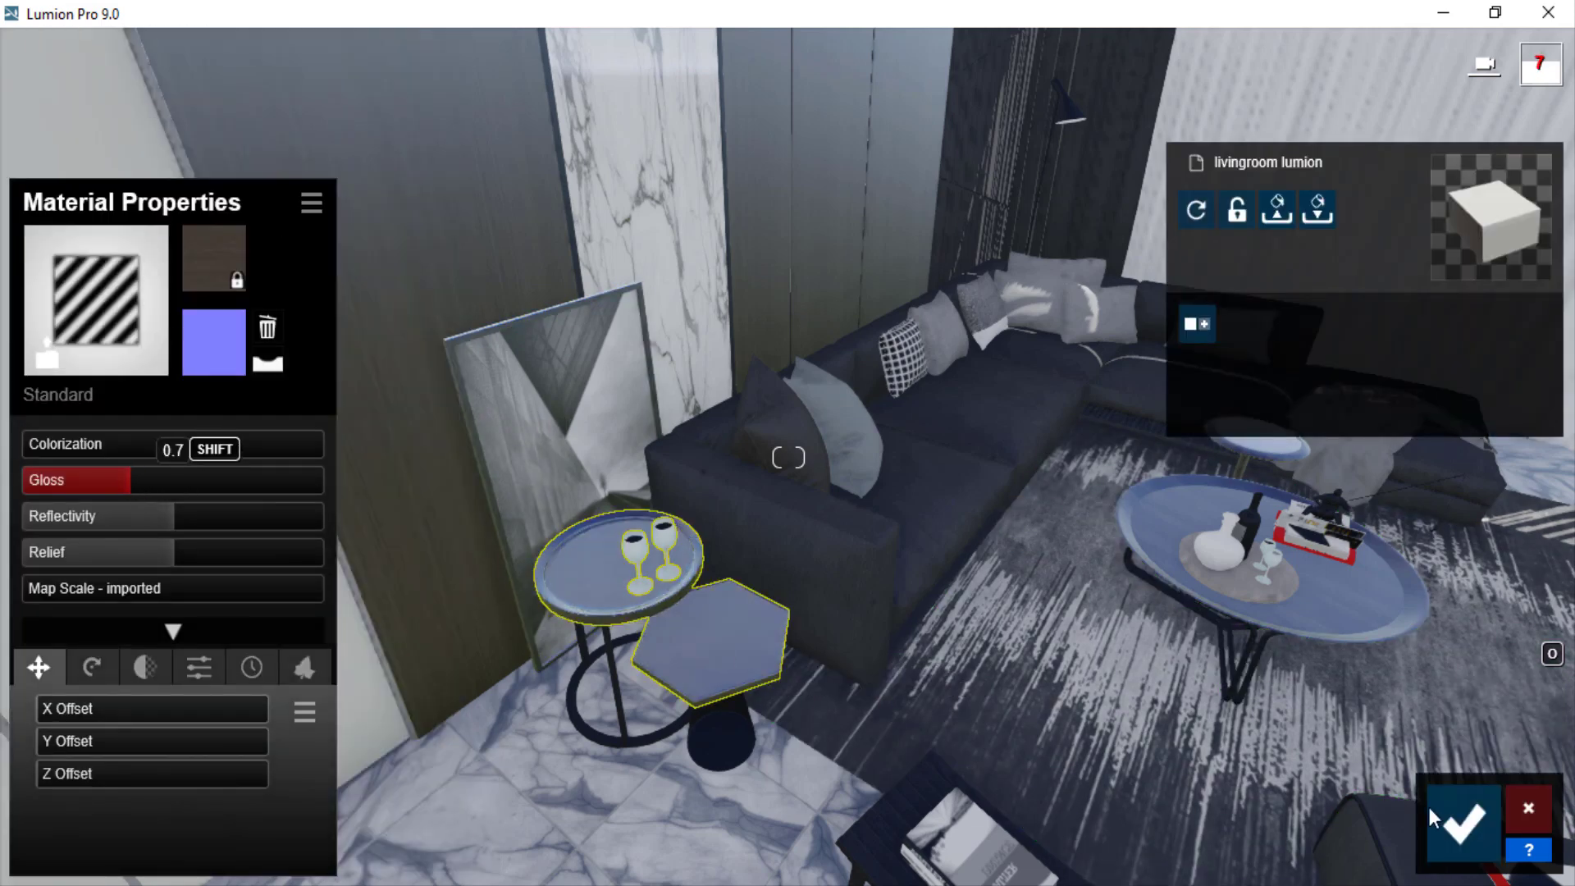
left_click(1464, 821)
Switch the wine glasses to the Glass Advanced material
left_click(637, 553)
left_click(85, 386)
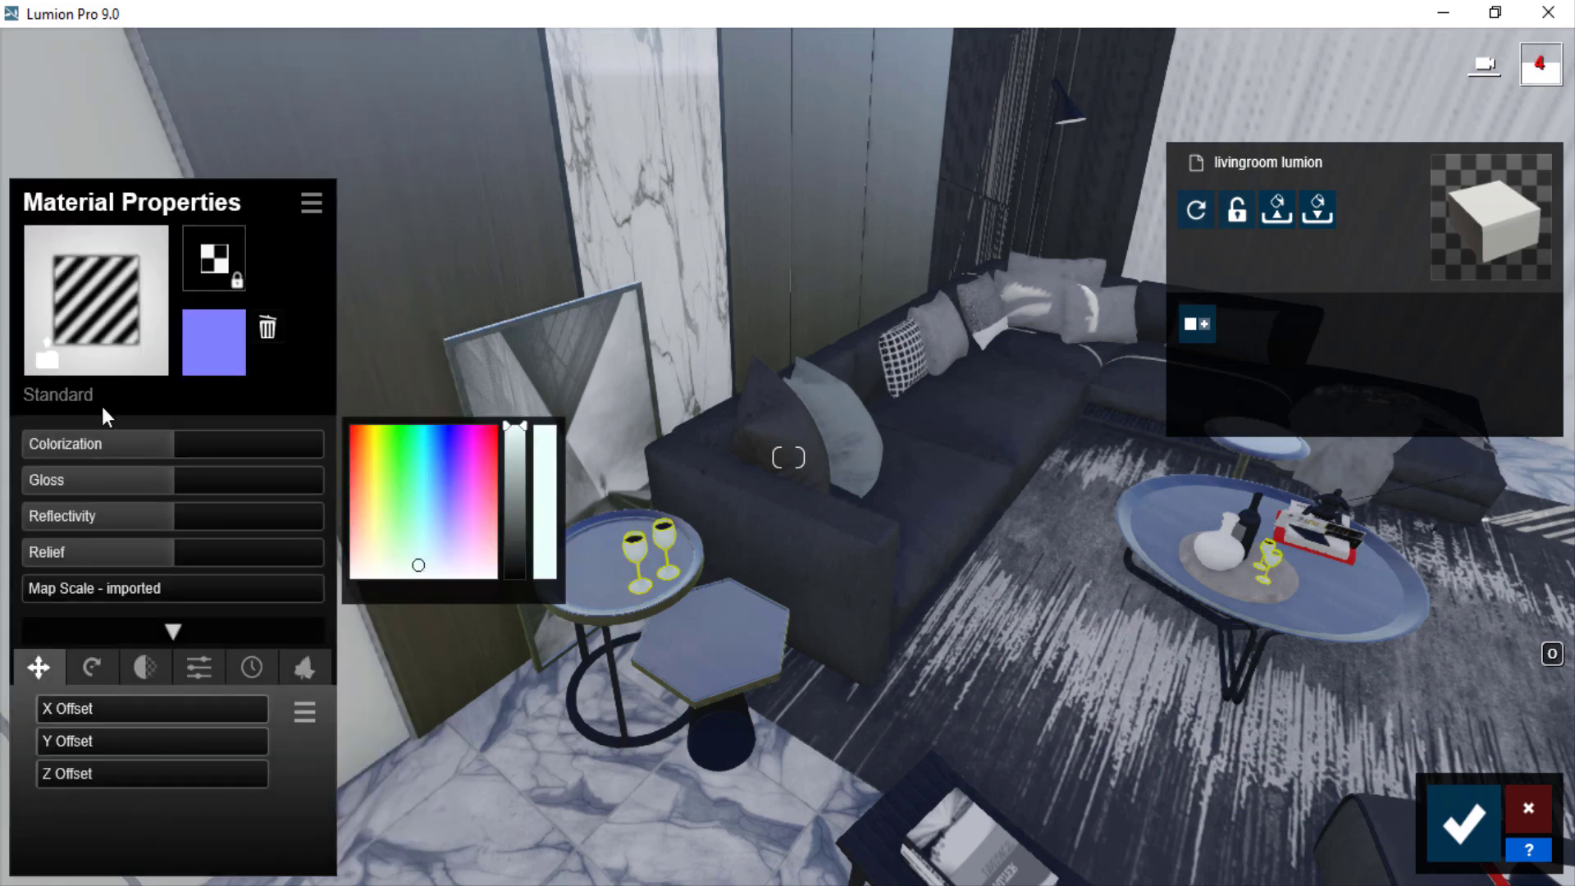
left_click(147, 479)
key("Escape")
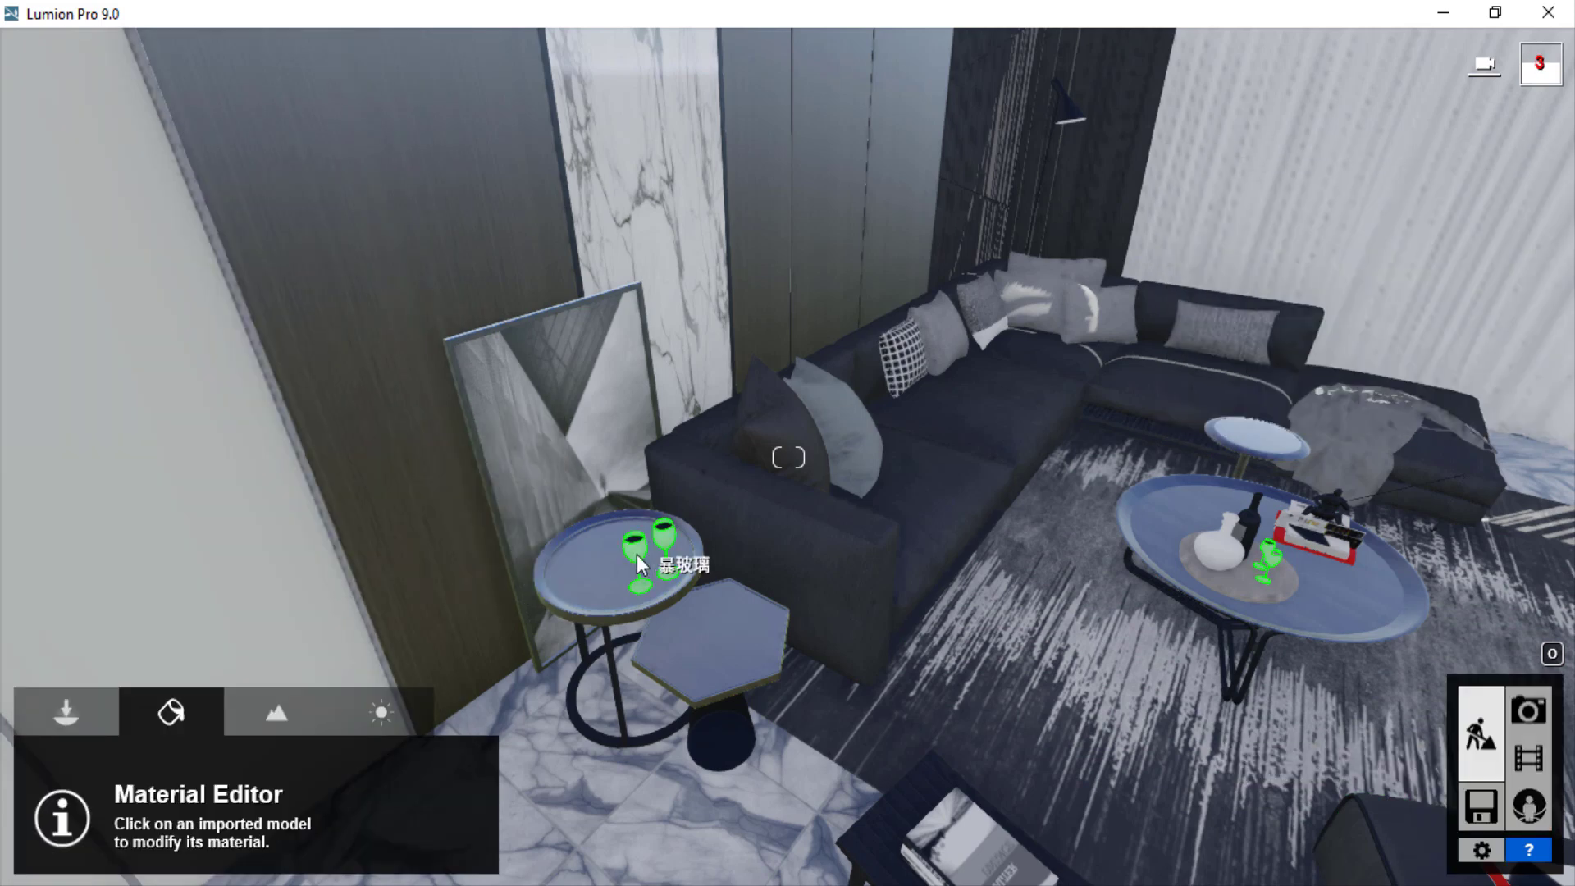
left_click(644, 554)
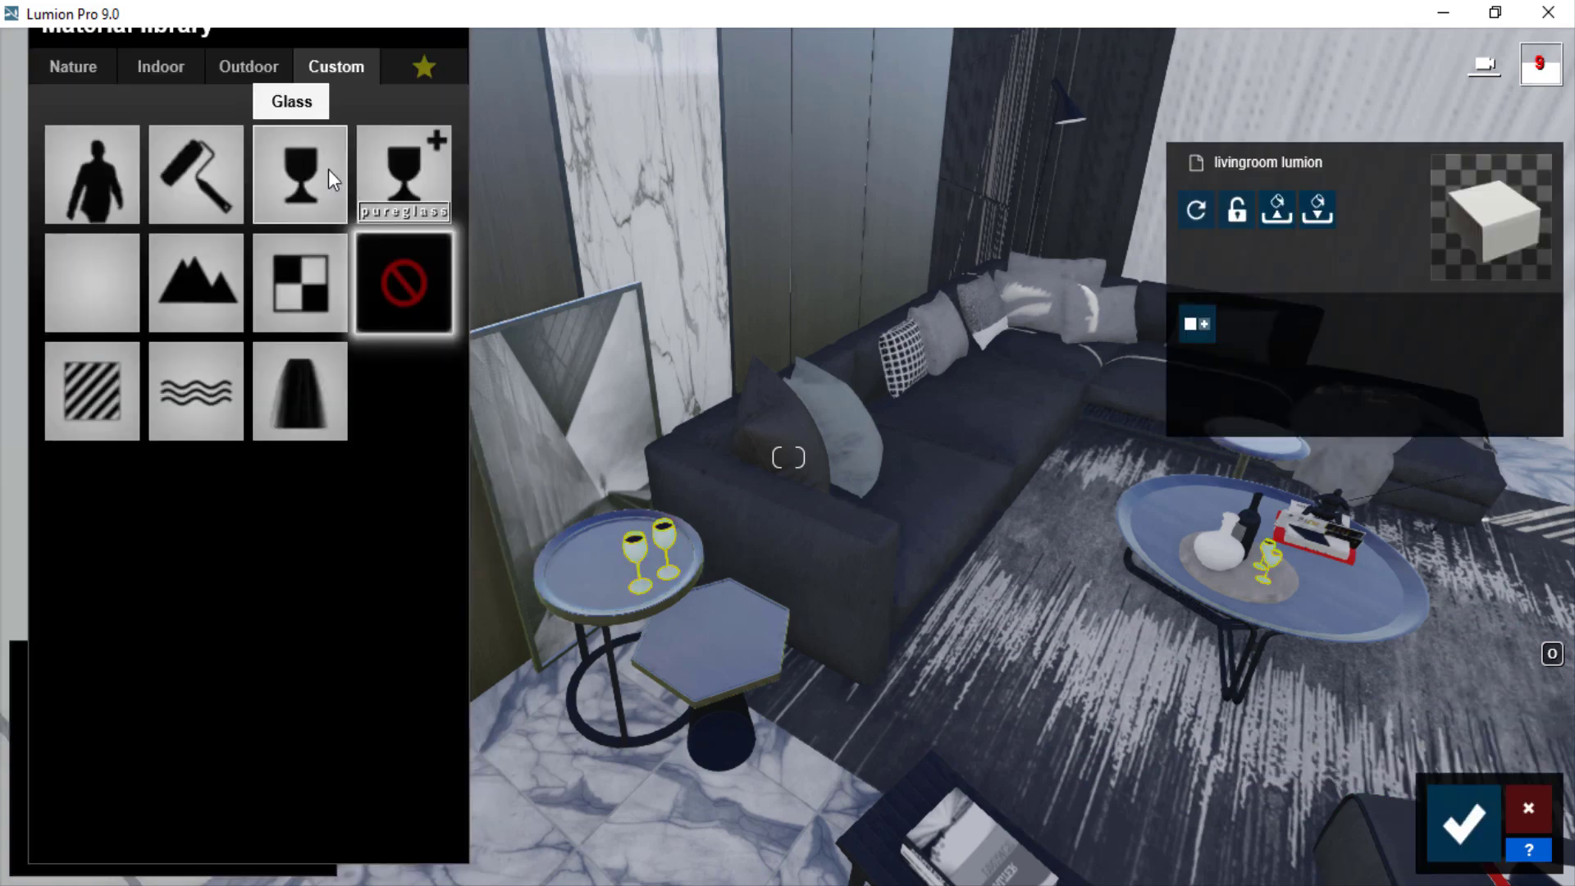
left_click(417, 173)
Apply Standard materials to the side table's leg stand and round base
left_click(572, 693)
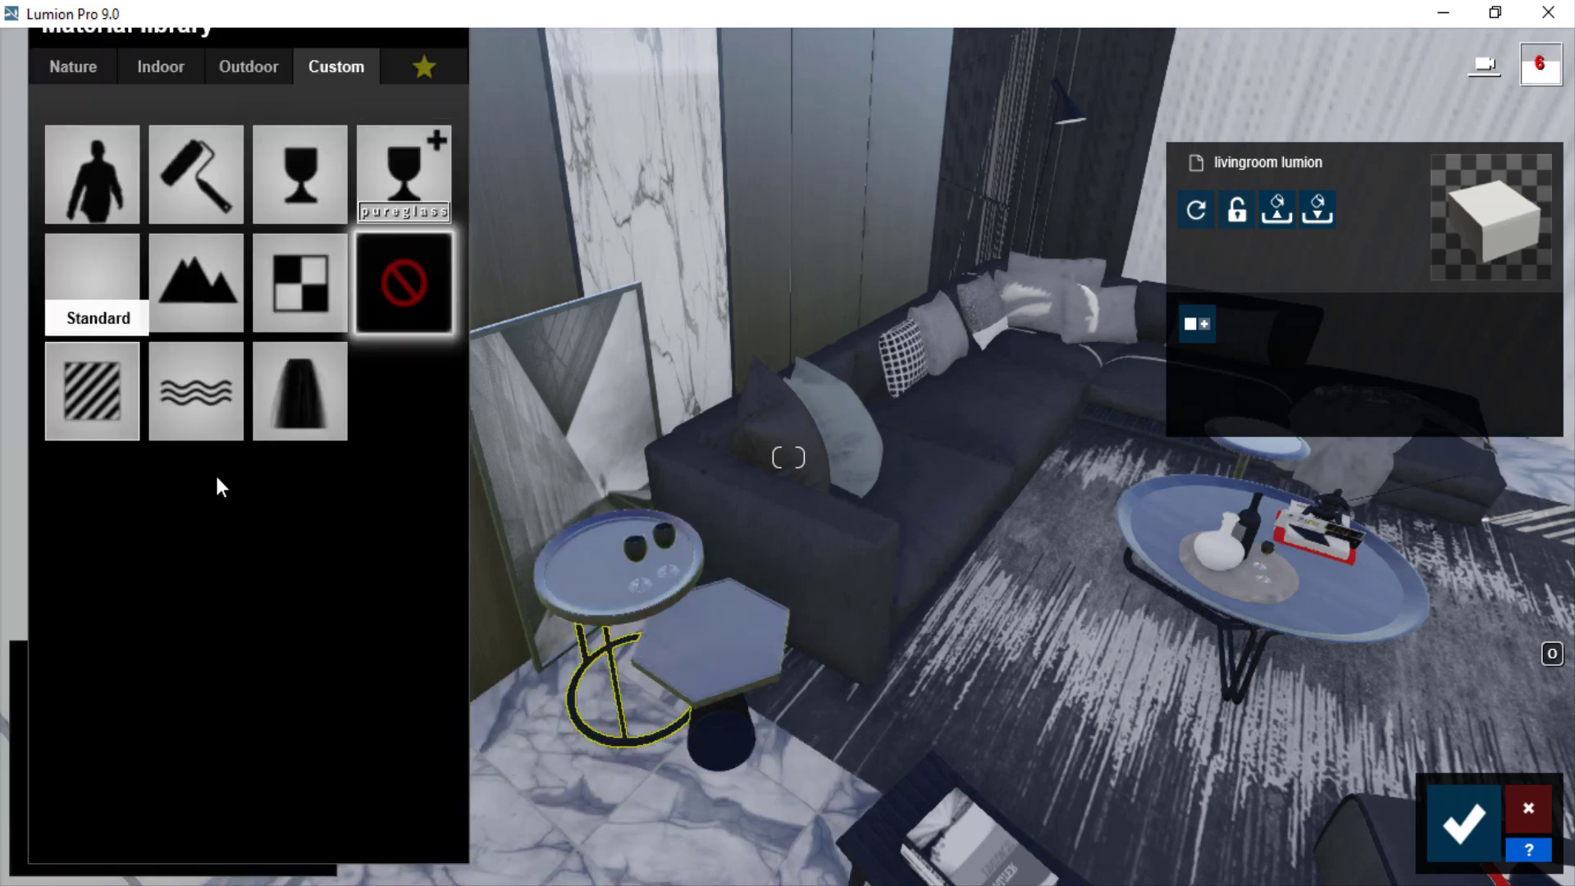
left_click(112, 420)
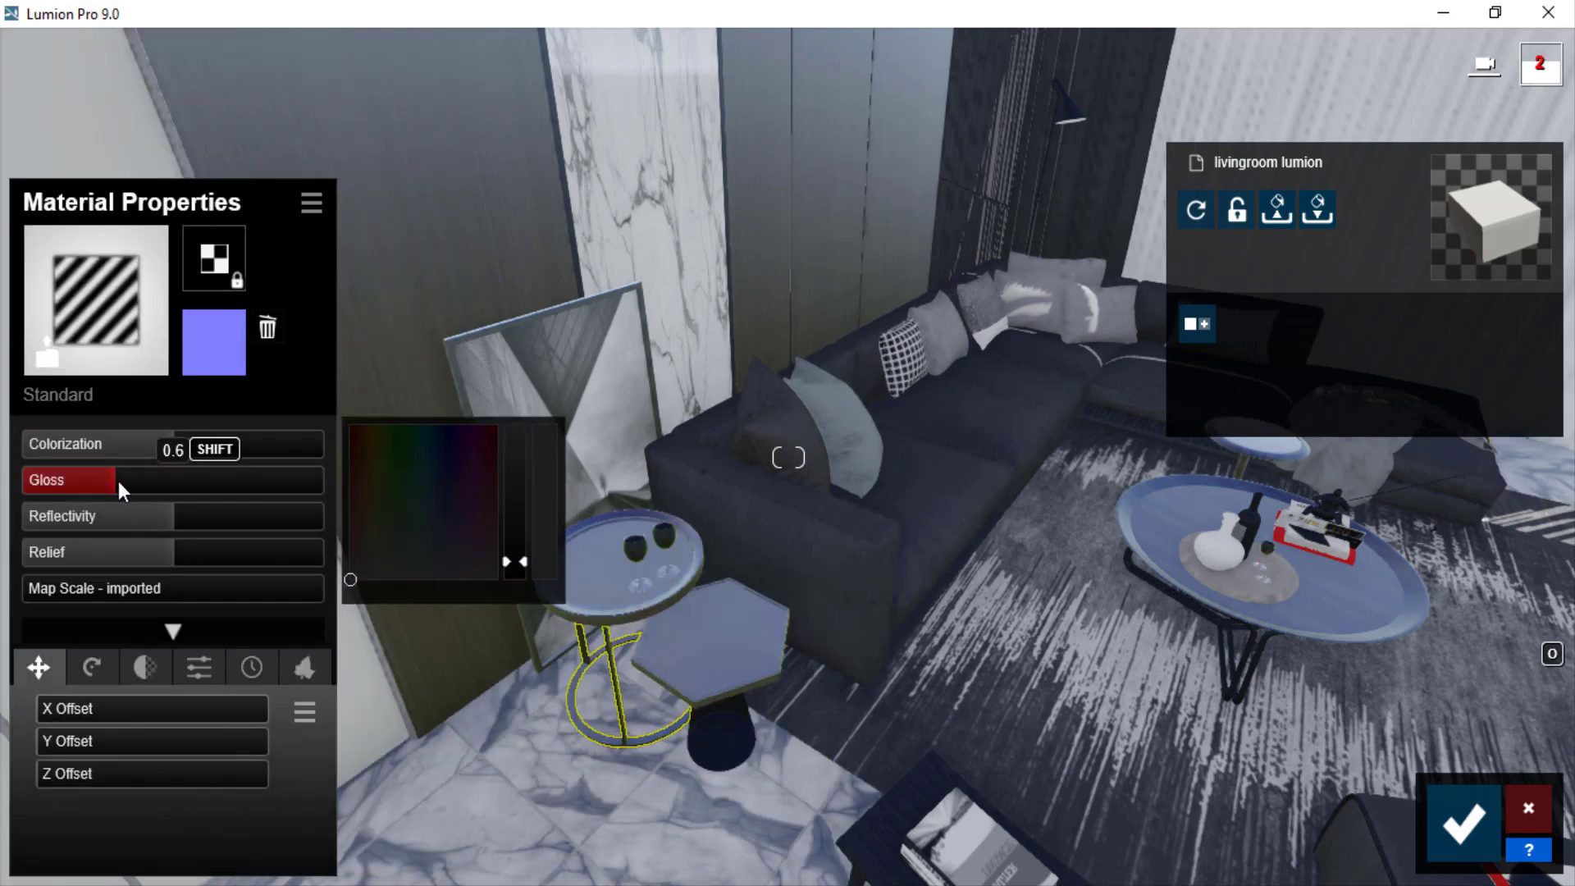
key("Escape")
left_click(726, 749)
left_click(102, 385)
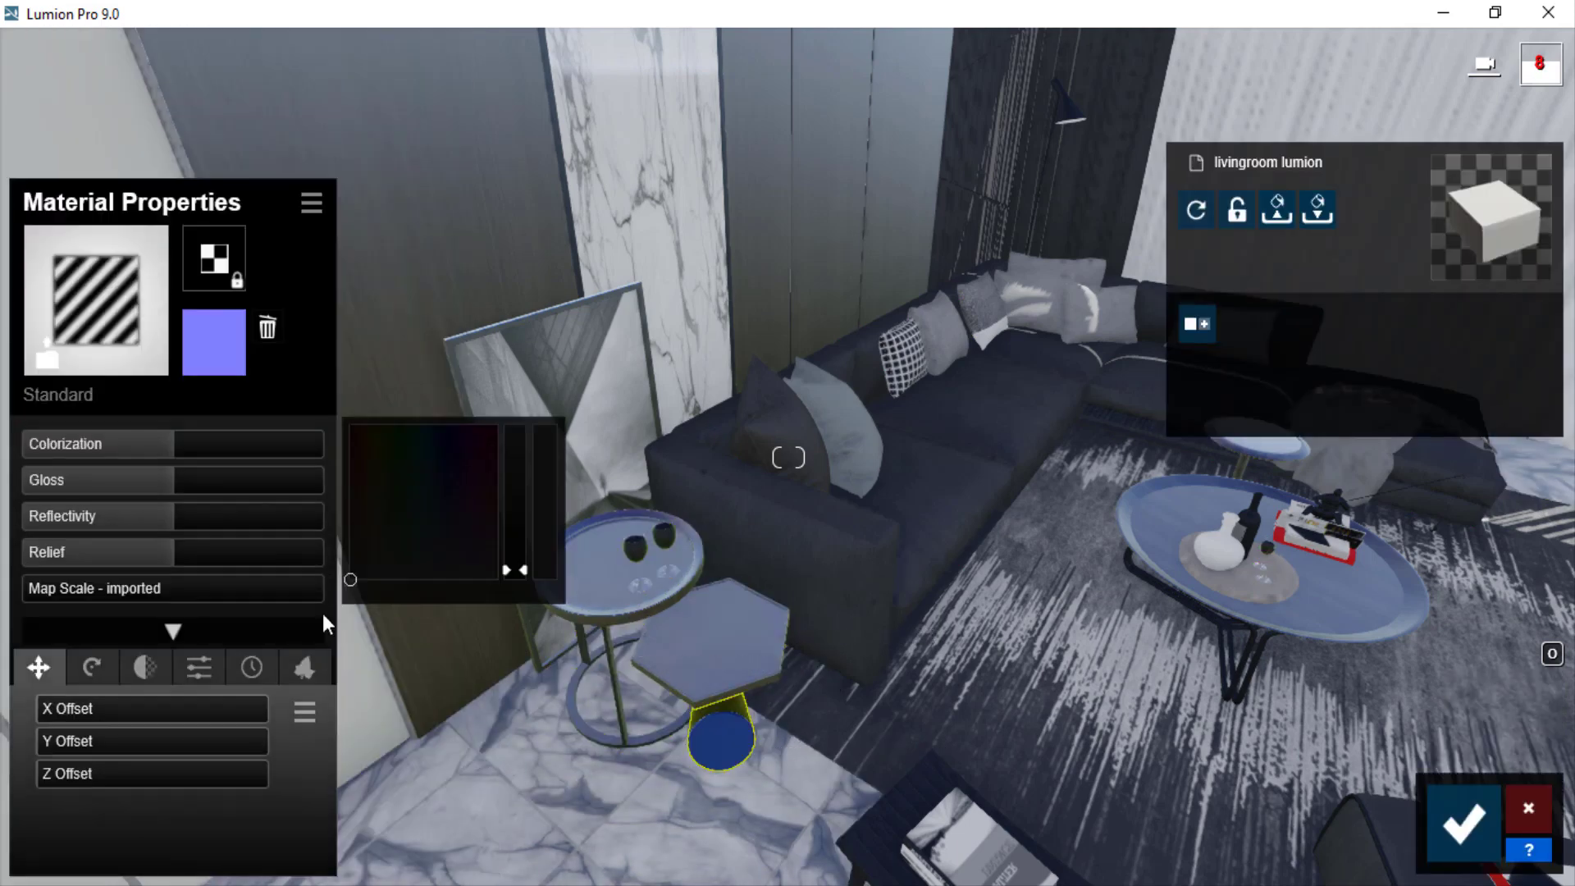
left_click(1464, 821)
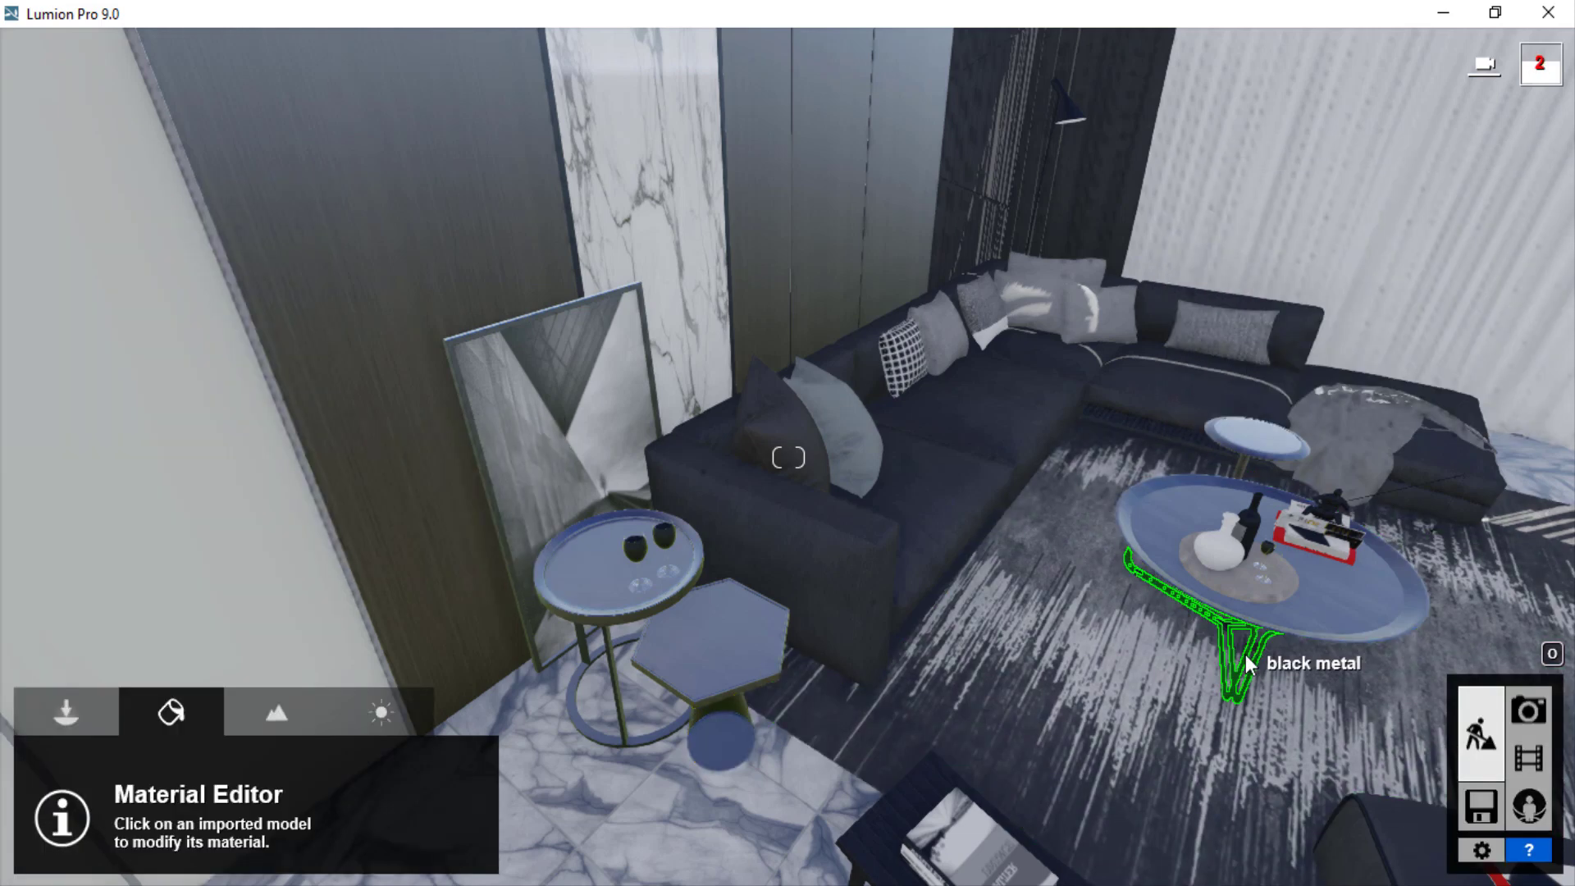
Give the coffee table's black metal base a Standard material with lowered gloss
left_click(1246, 655)
left_click(88, 404)
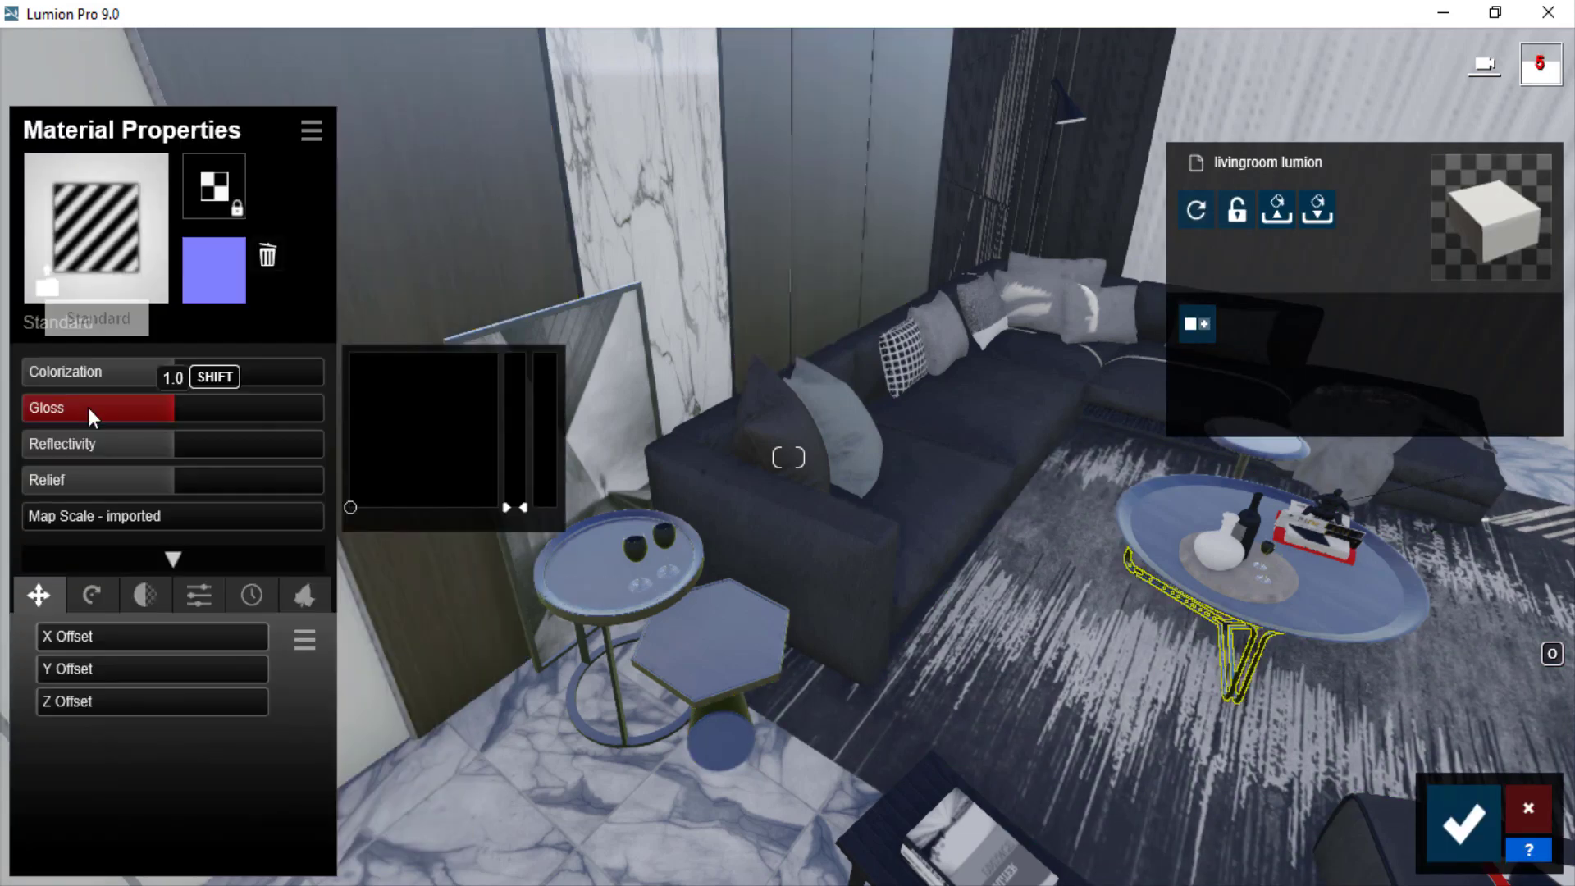
left_click(171, 448)
left_click(140, 483)
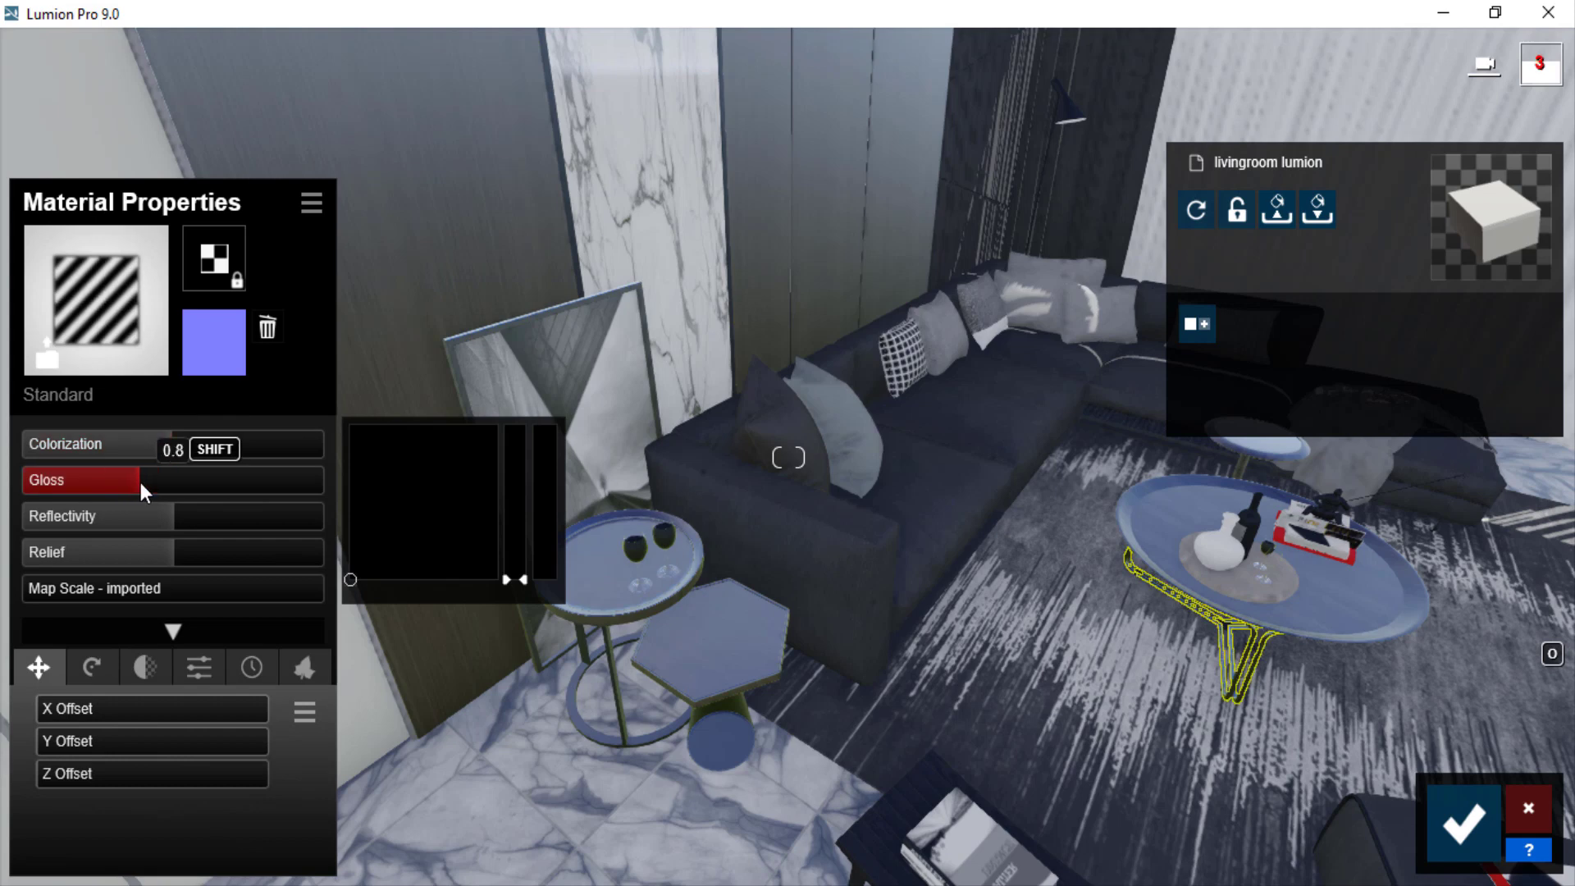
left_click(1465, 820)
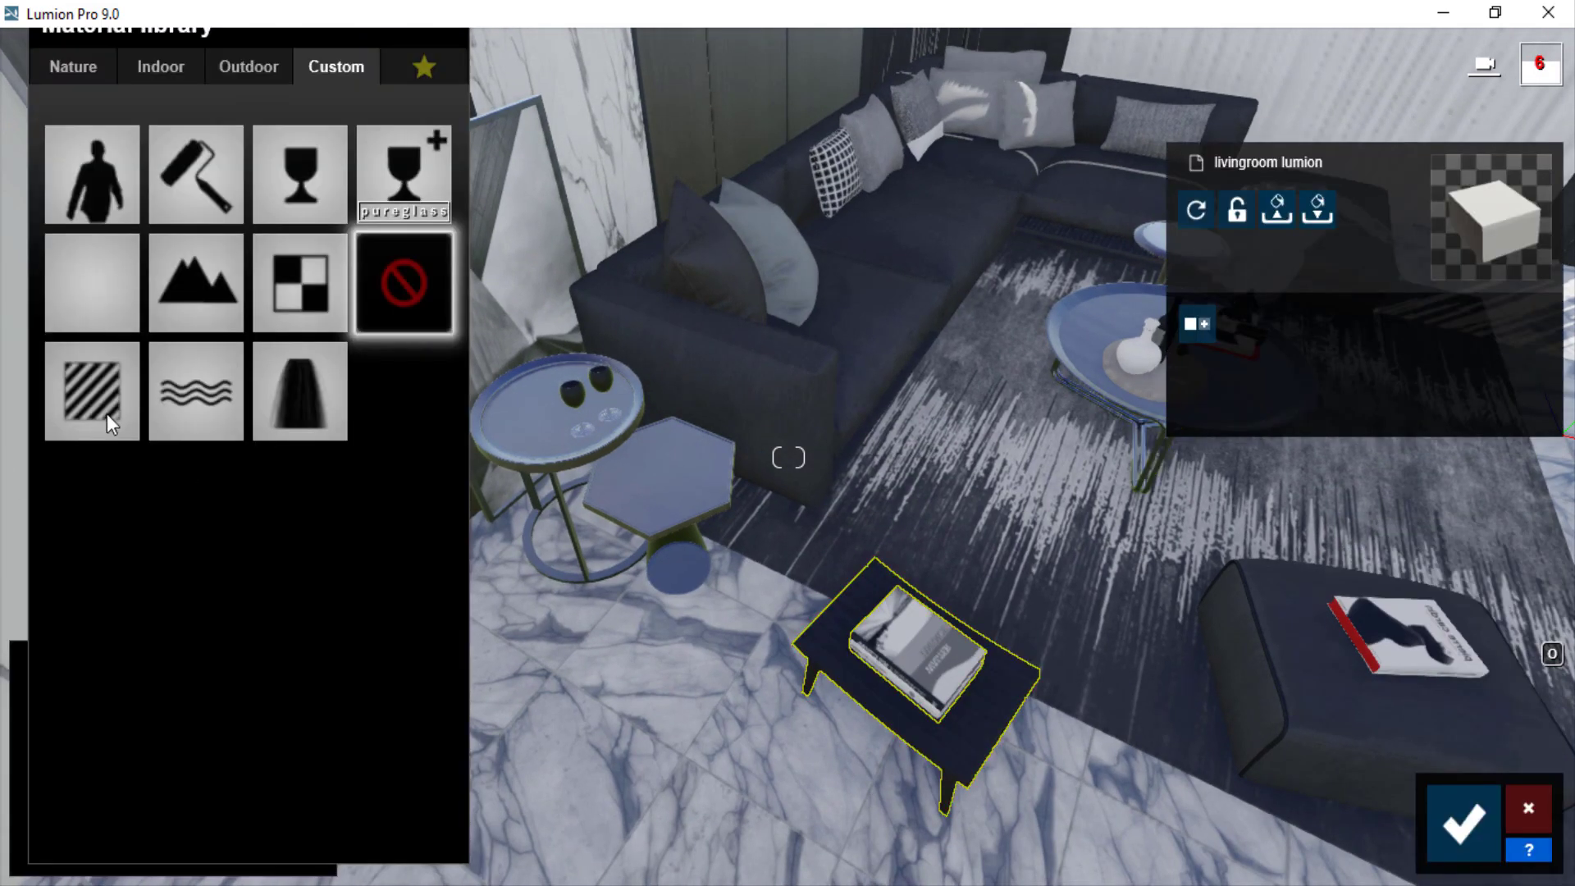
Lower the gloss on the slatted side table's Standard material
left_click(107, 413)
mouse_move(146, 488)
left_mouse_down()
mouse_move(119, 485)
mouse_move(135, 486)
mouse_move(144, 517)
left_mouse_up()
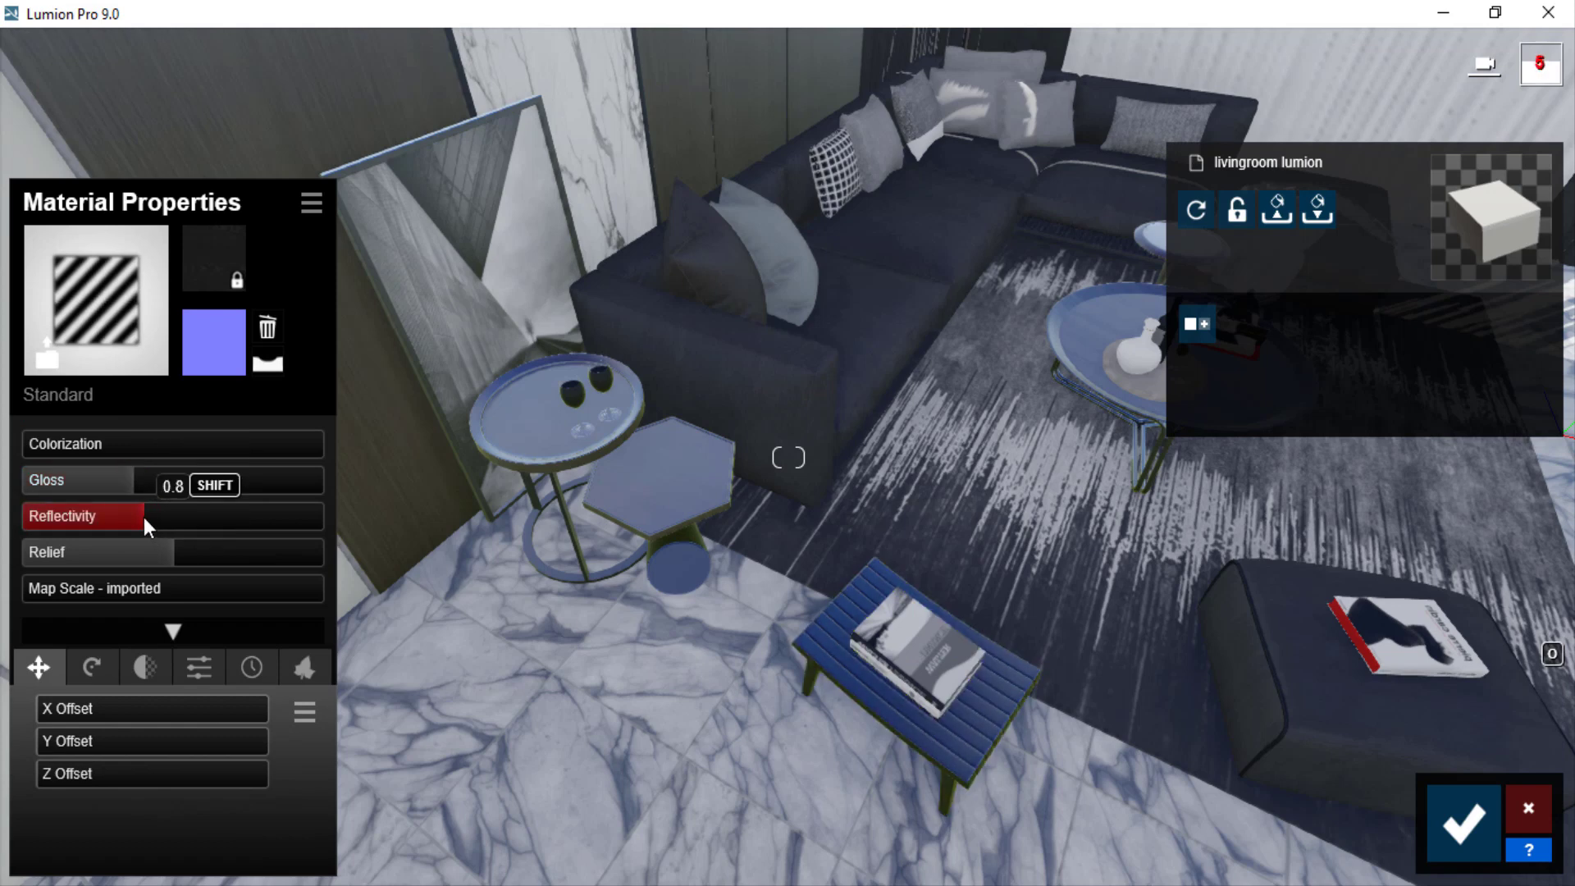
left_click(1465, 821)
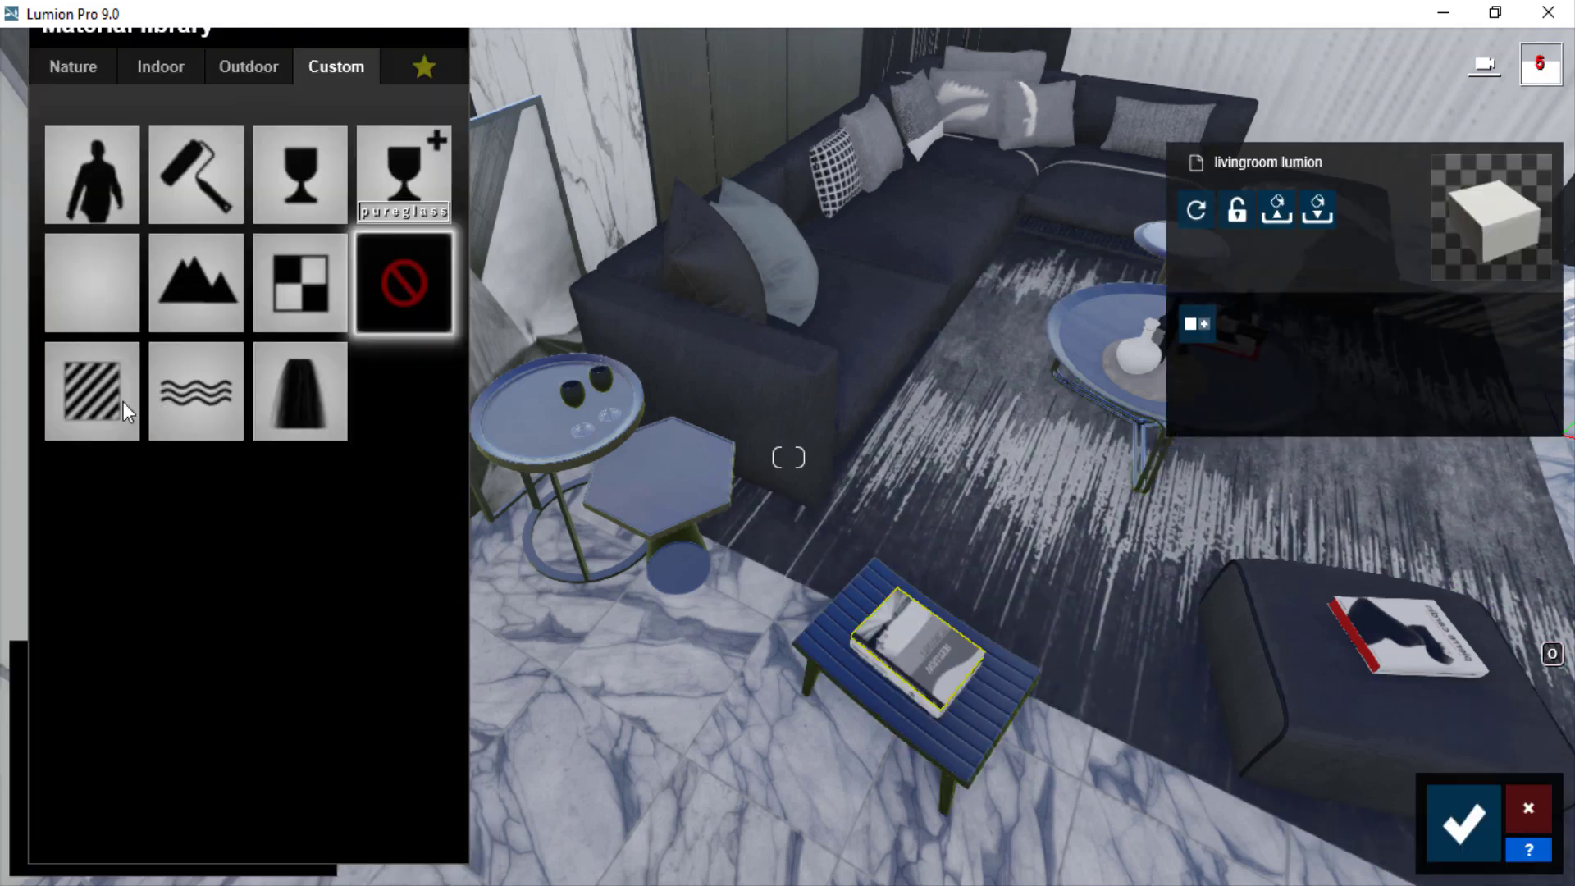
Apply Standard materials to the book on the table and the book on the ottoman
left_click(122, 398)
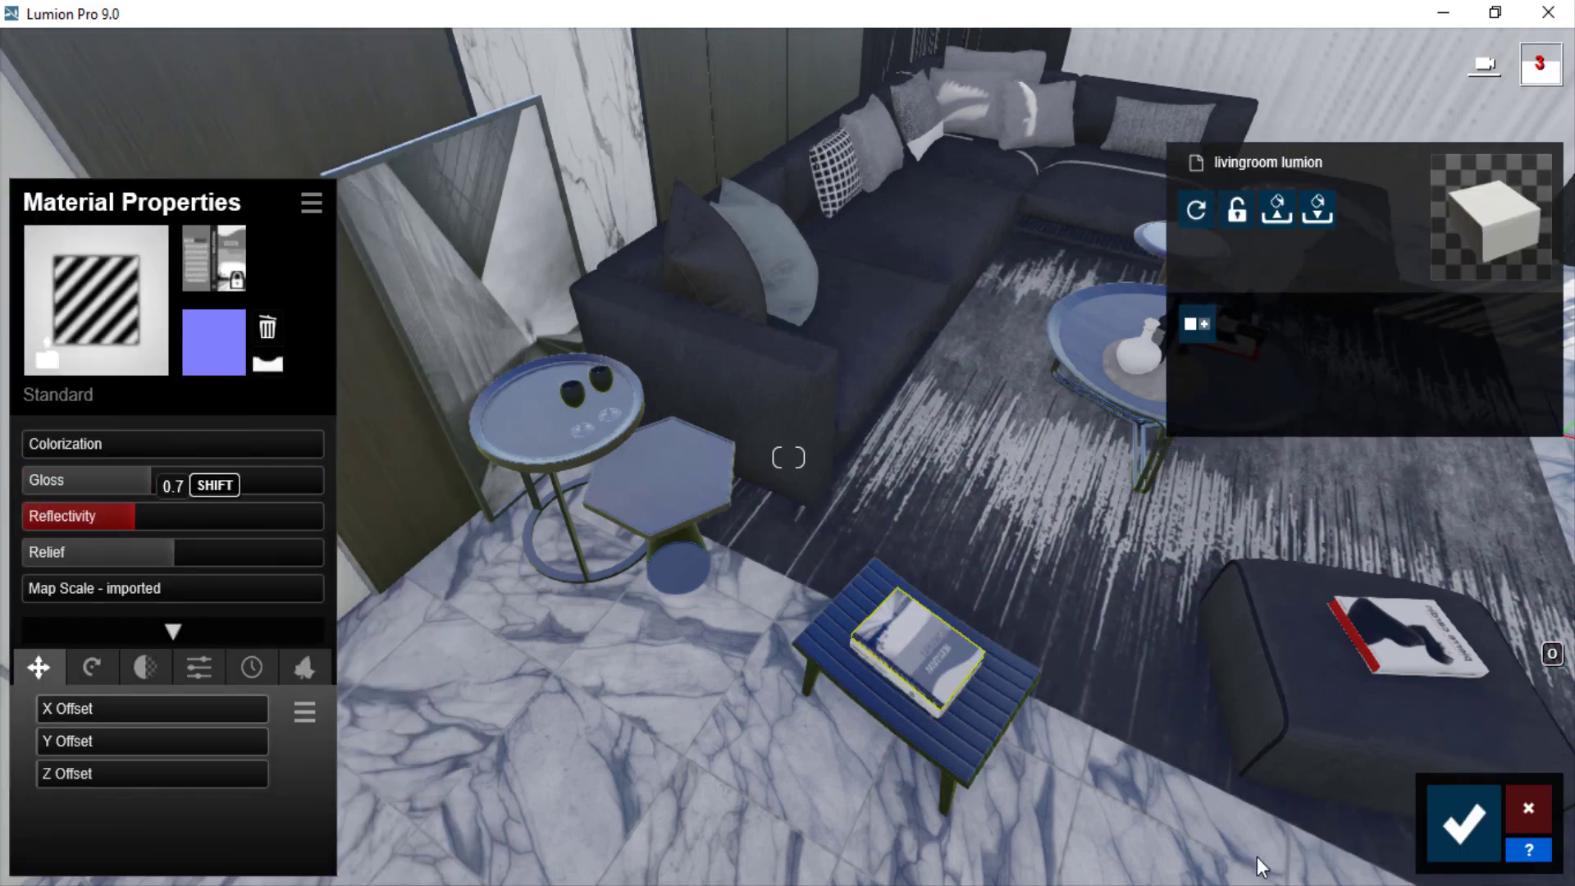
left_click(1465, 822)
left_click(1429, 648)
left_click(136, 406)
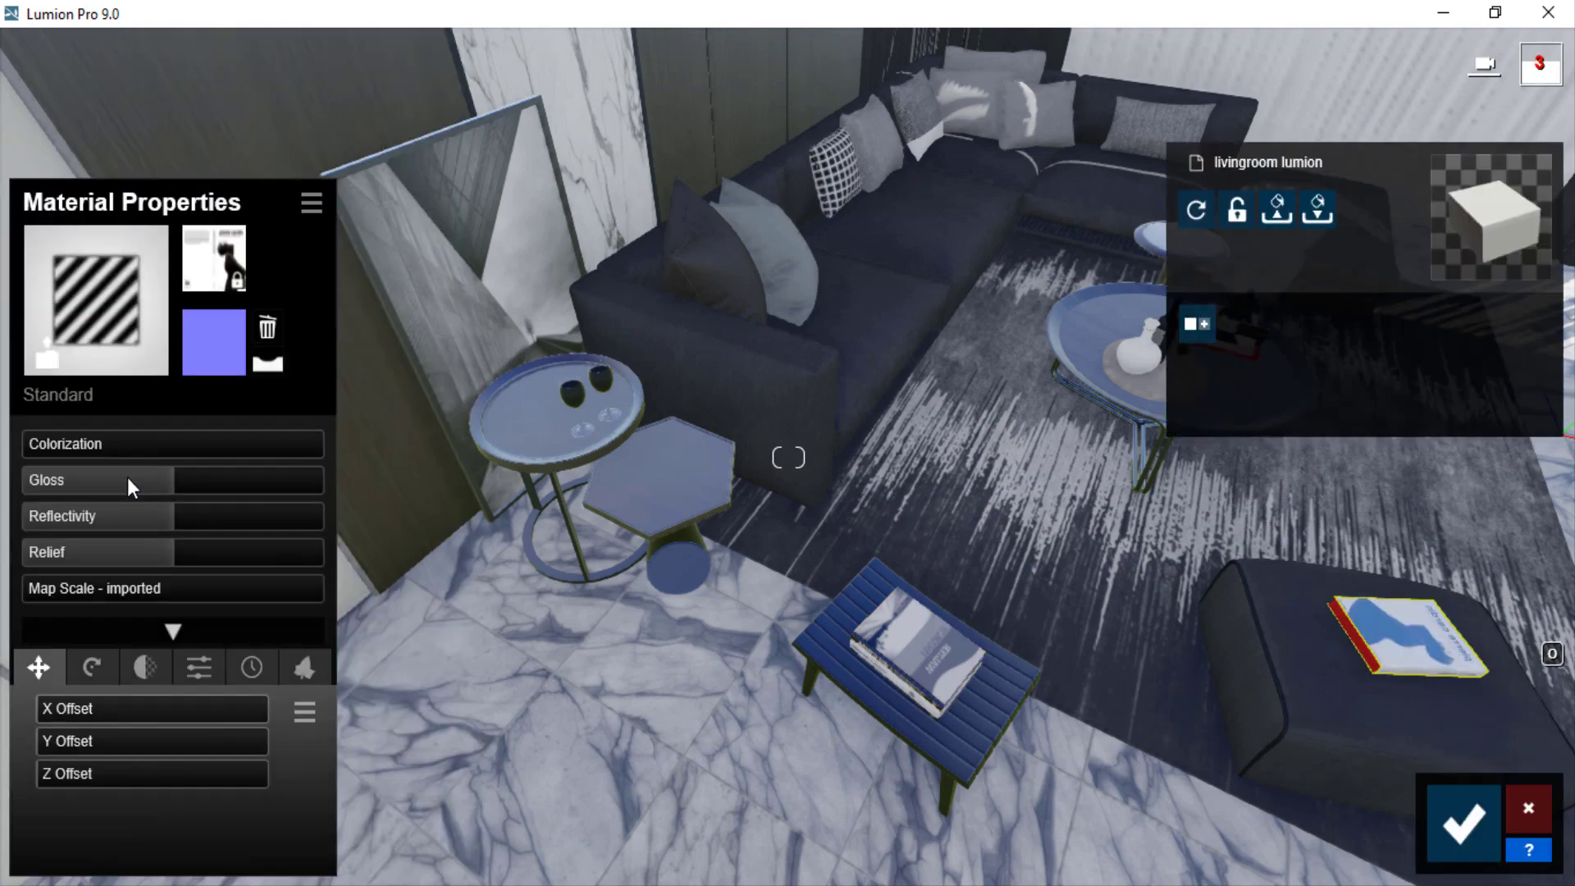
left_click(1455, 839)
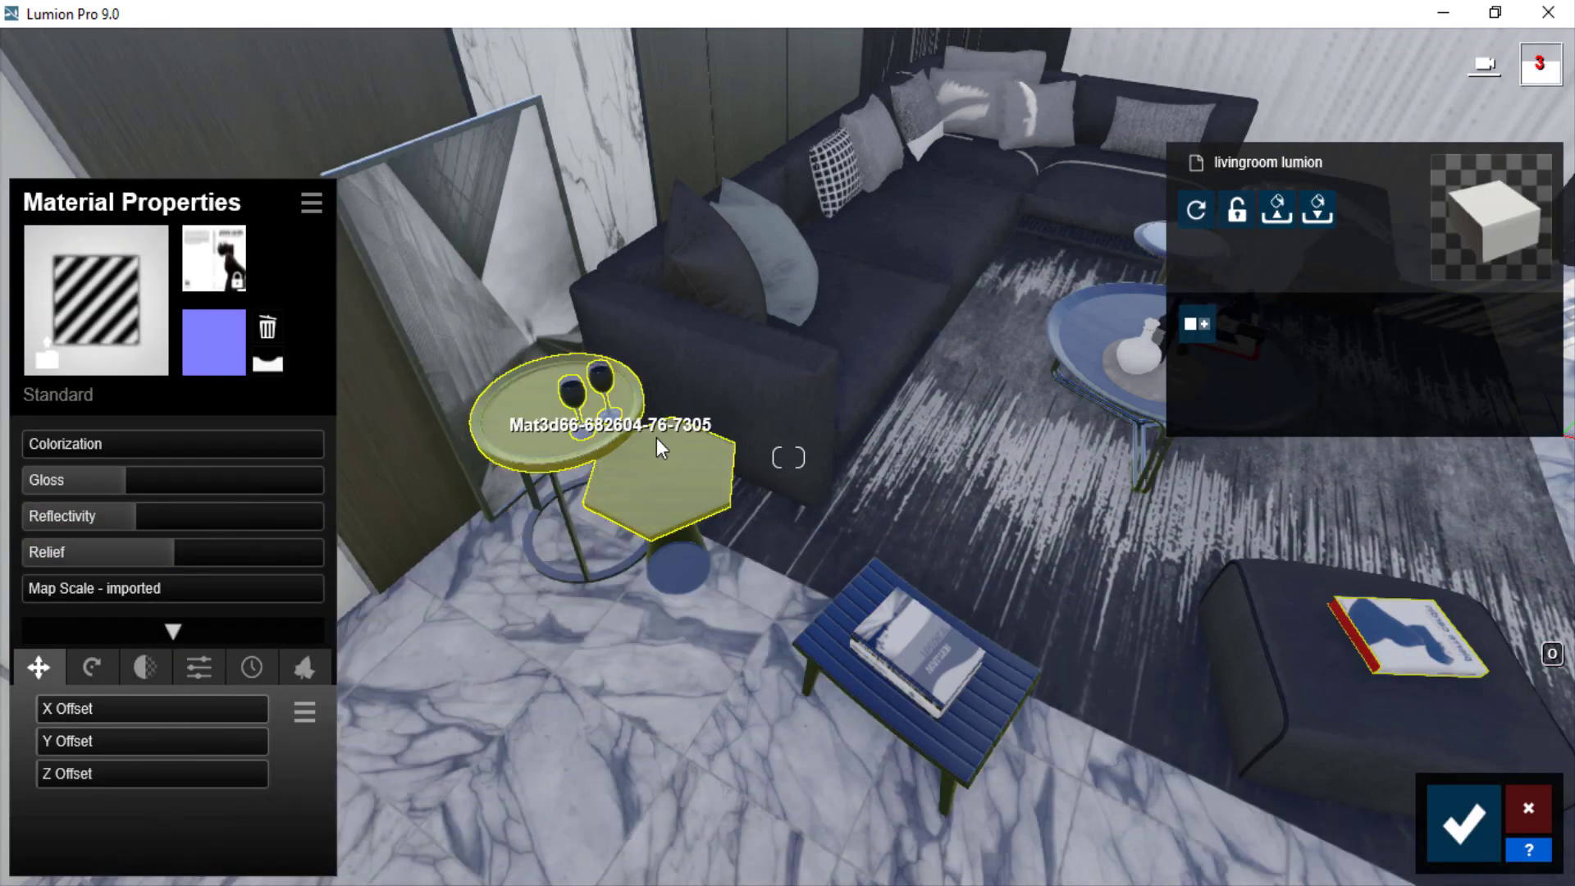
right_click_drag(656, 435, 543, 358)
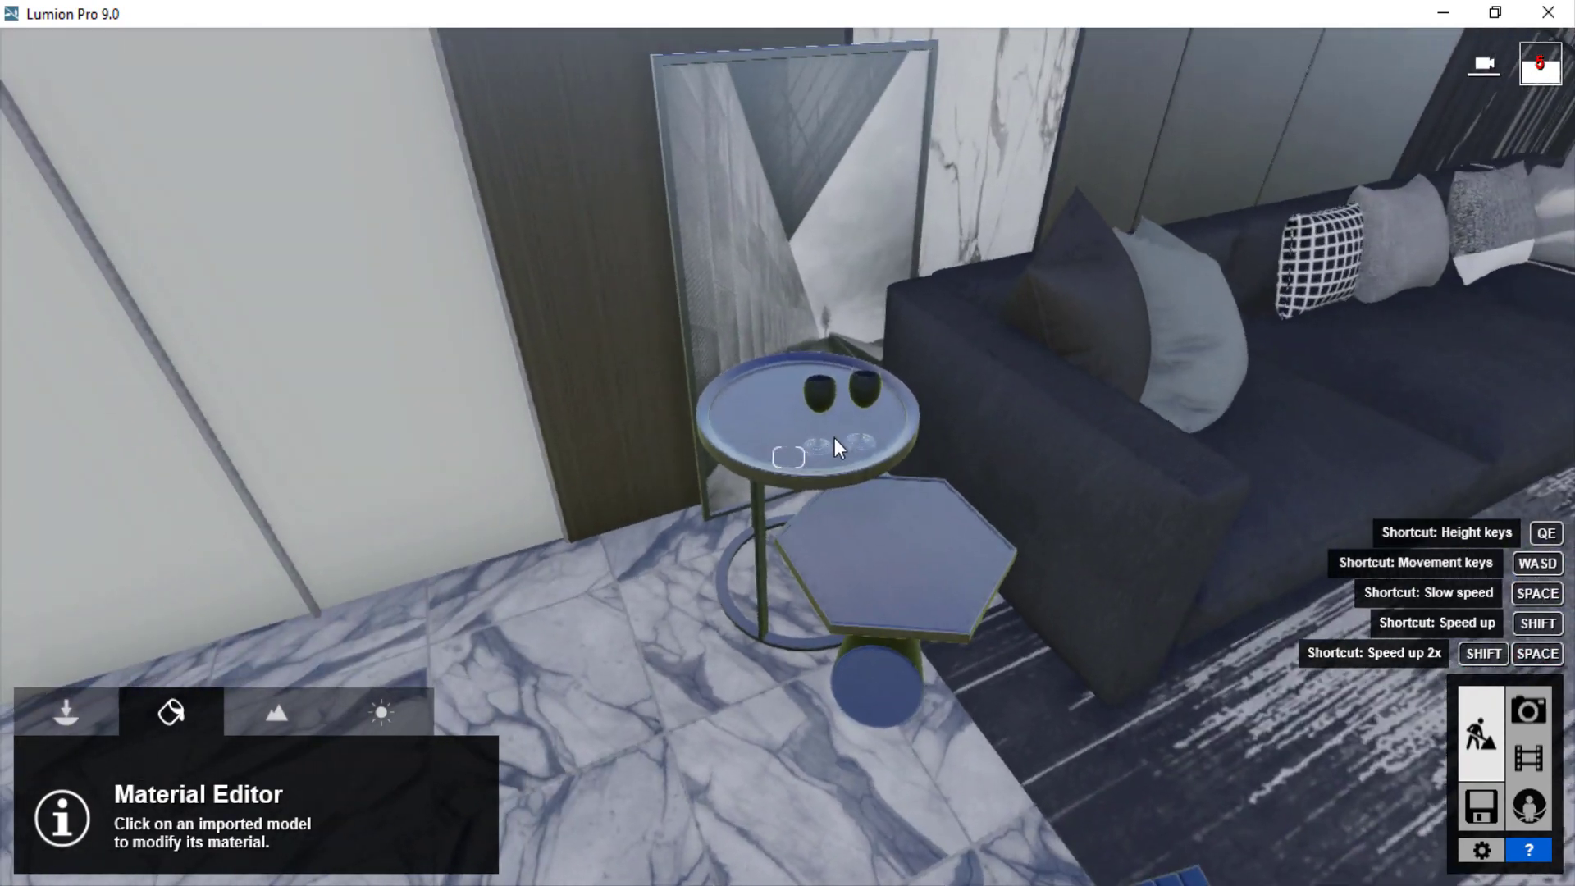
Change the red wine in the glasses to a Water material
right_click_drag(835, 438, 1114, 727)
left_click(1046, 803)
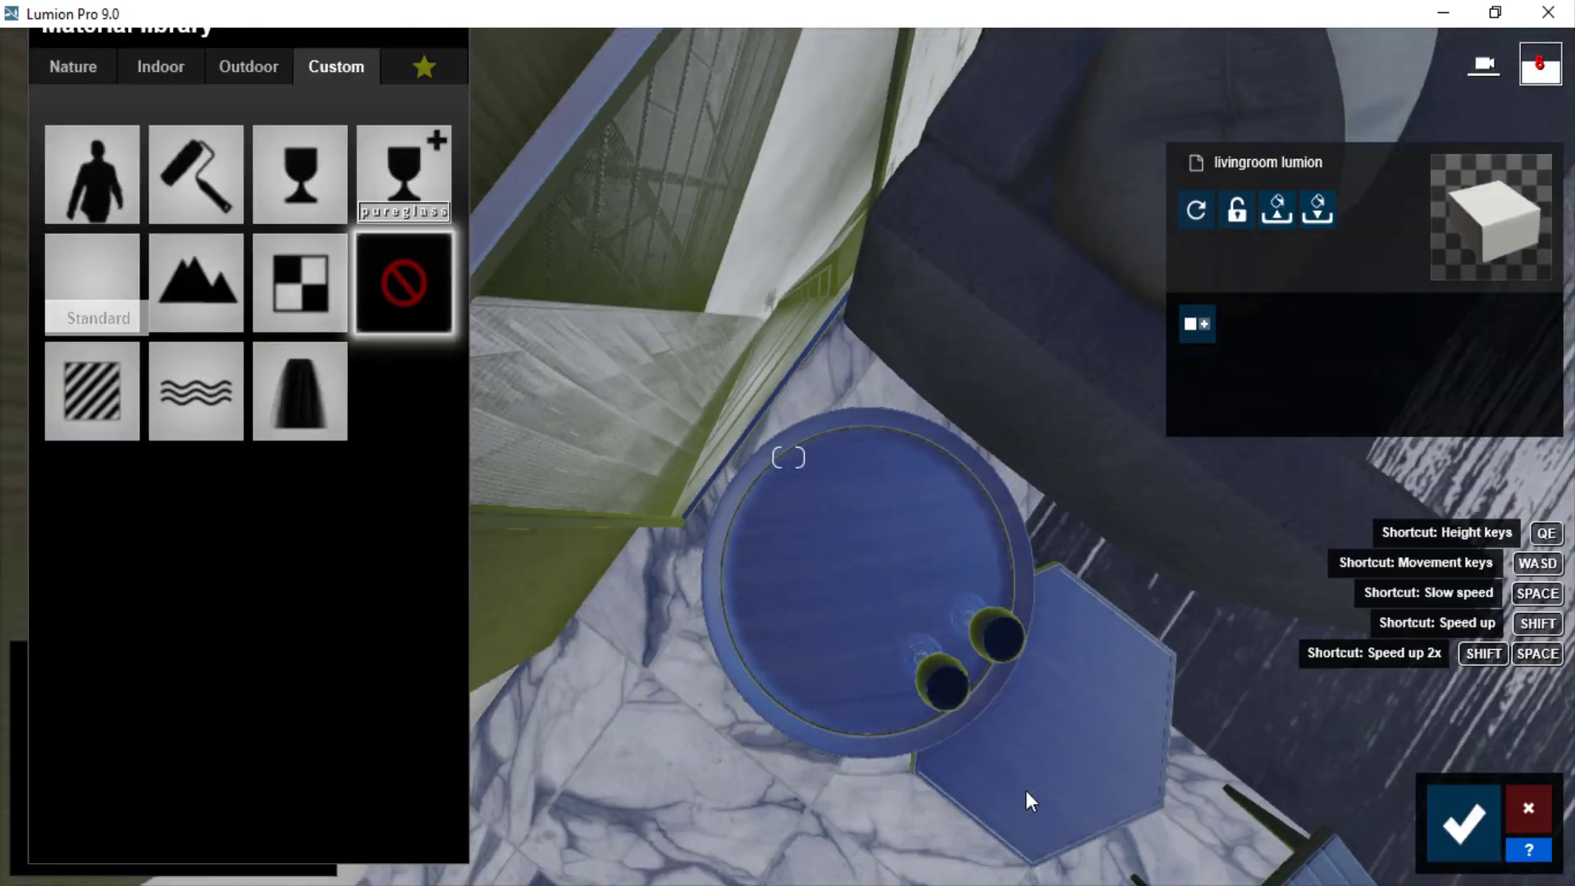
mouse_move(1026, 791)
right_mouse_down()
mouse_move(834, 649)
mouse_move(917, 633)
right_mouse_up()
scroll(1096, 669, "up", 5)
scroll(710, 586, "down", 5)
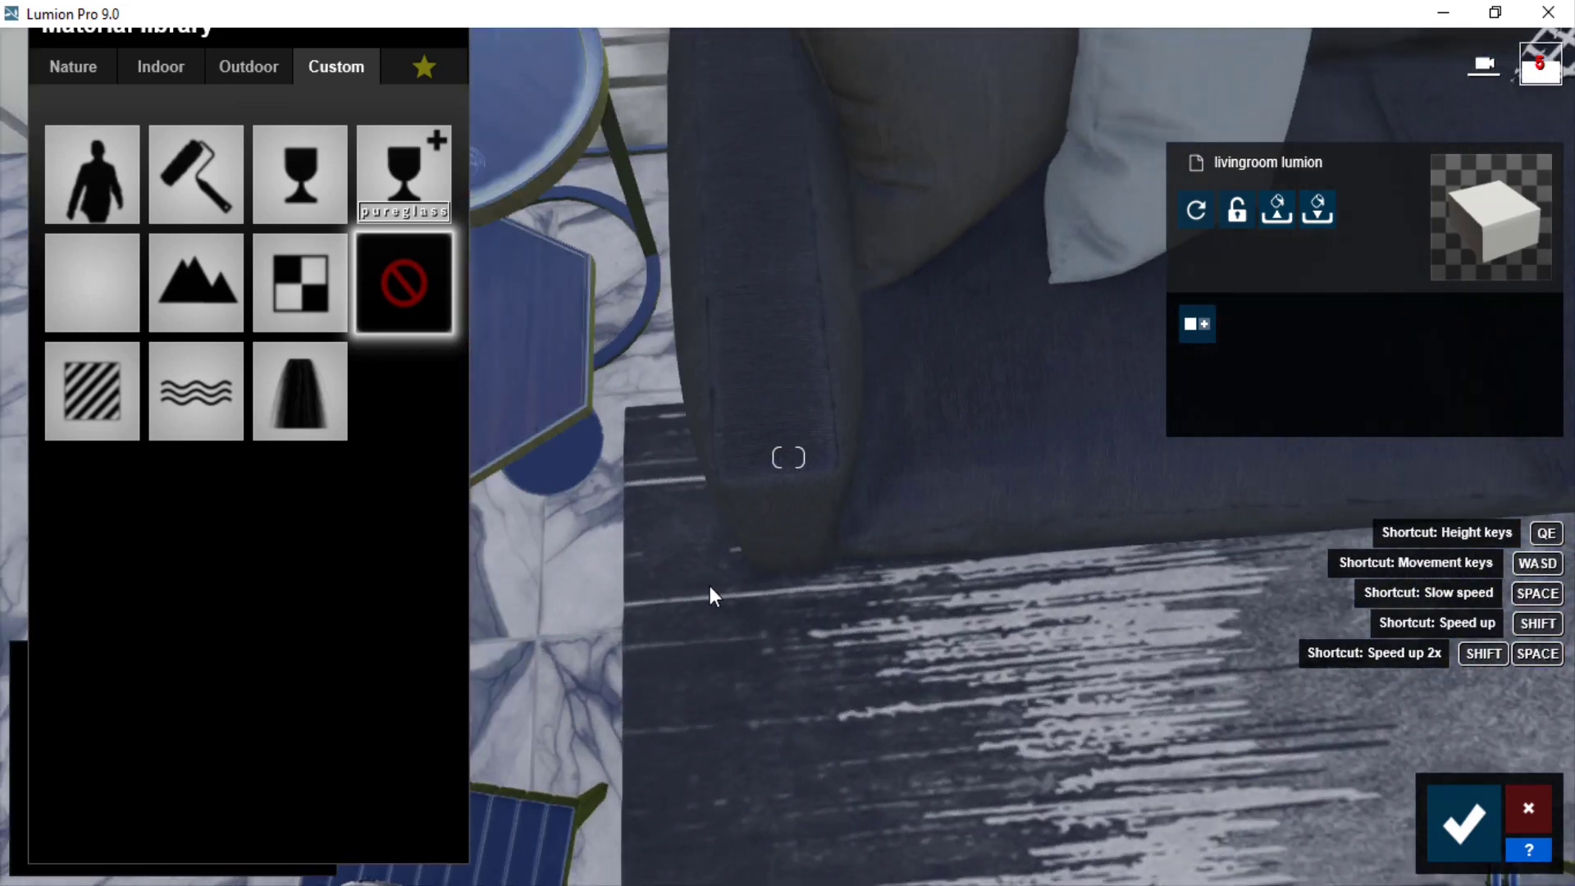
right_click_drag(710, 585, 1259, 71)
scroll(1285, 78, "down", 5)
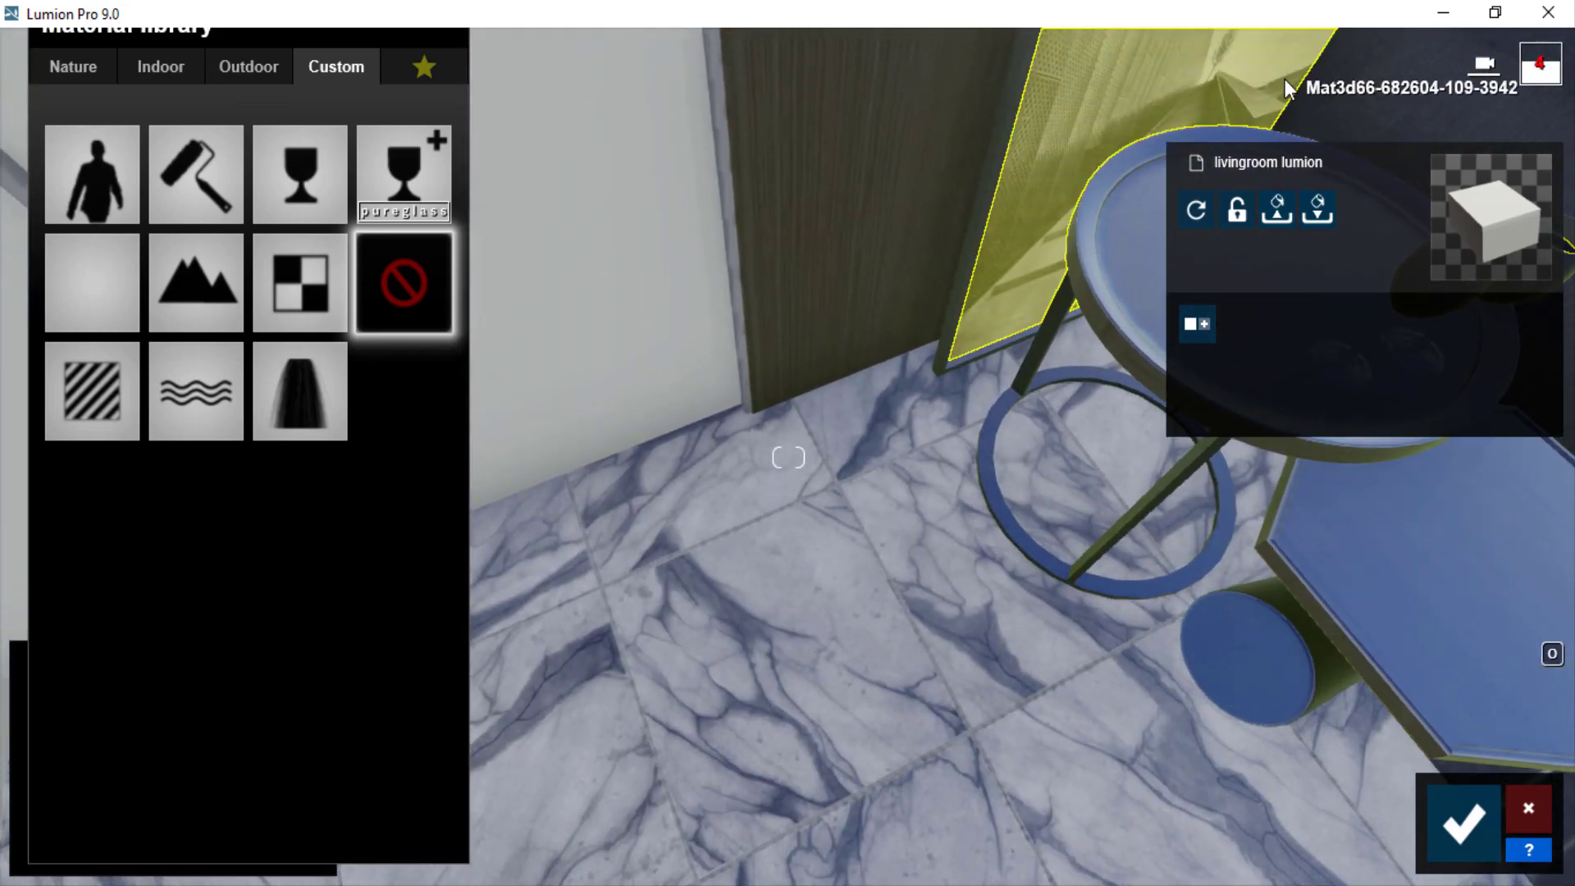
scroll(1182, 58, "down", 3)
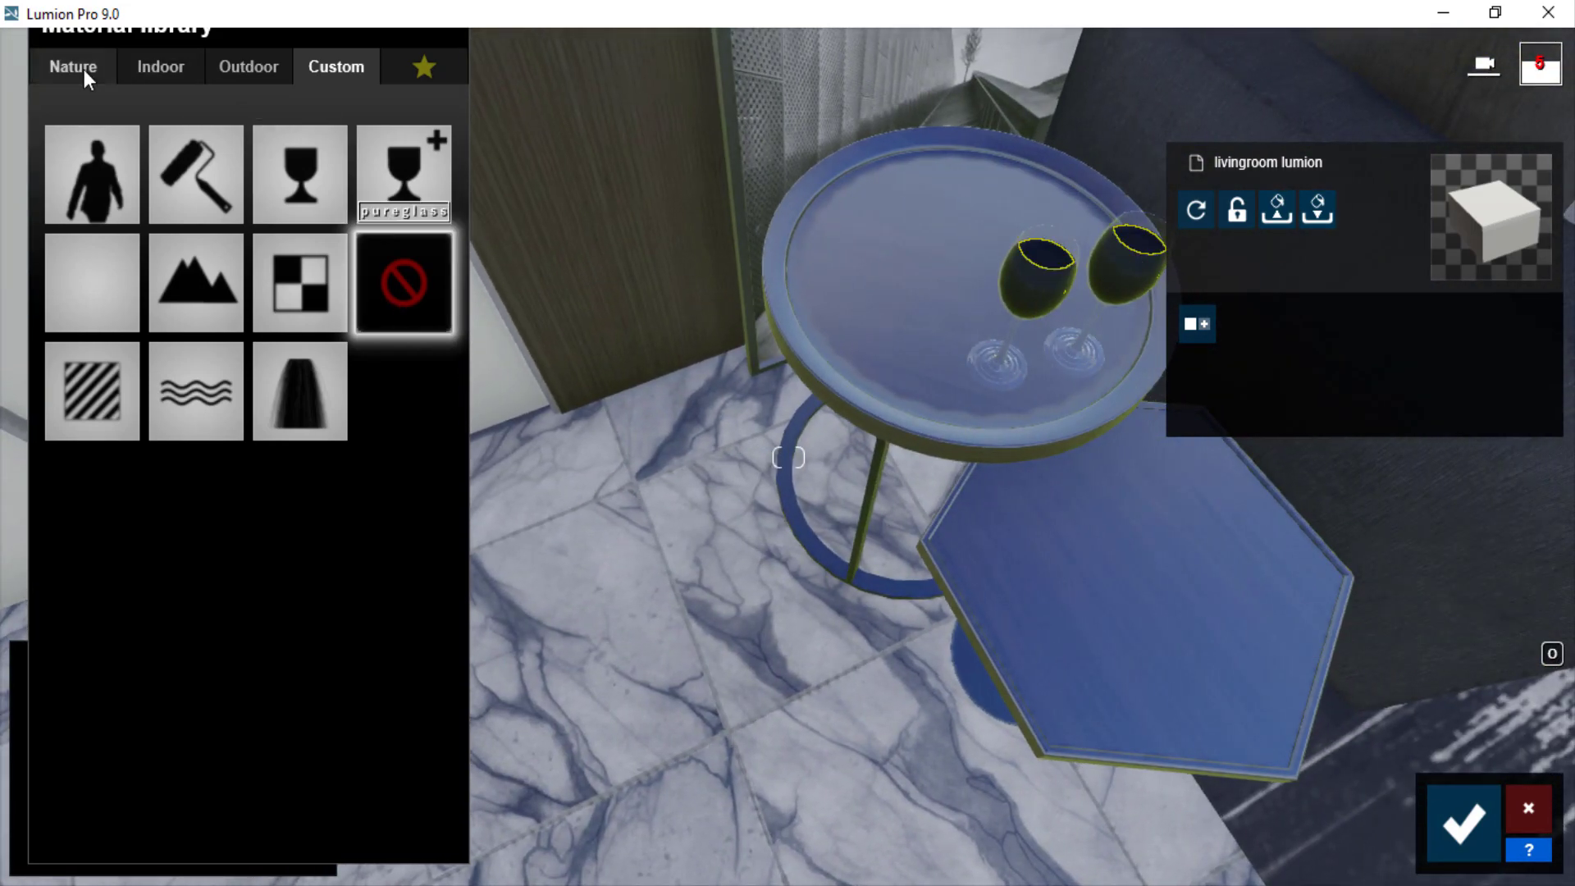
left_click(205, 411)
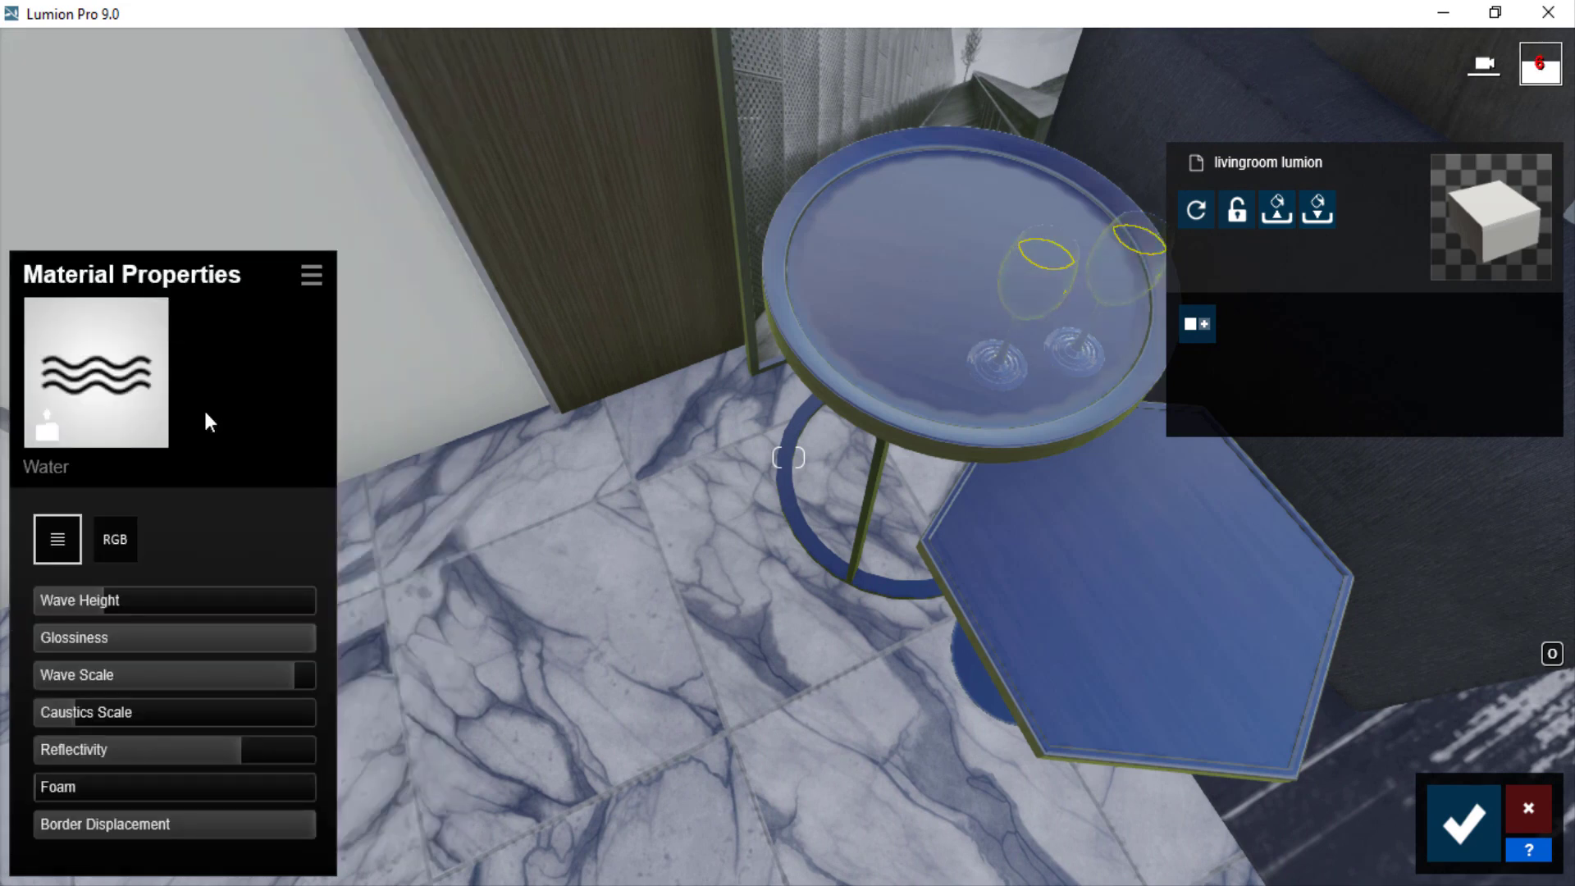
left_click(1436, 849)
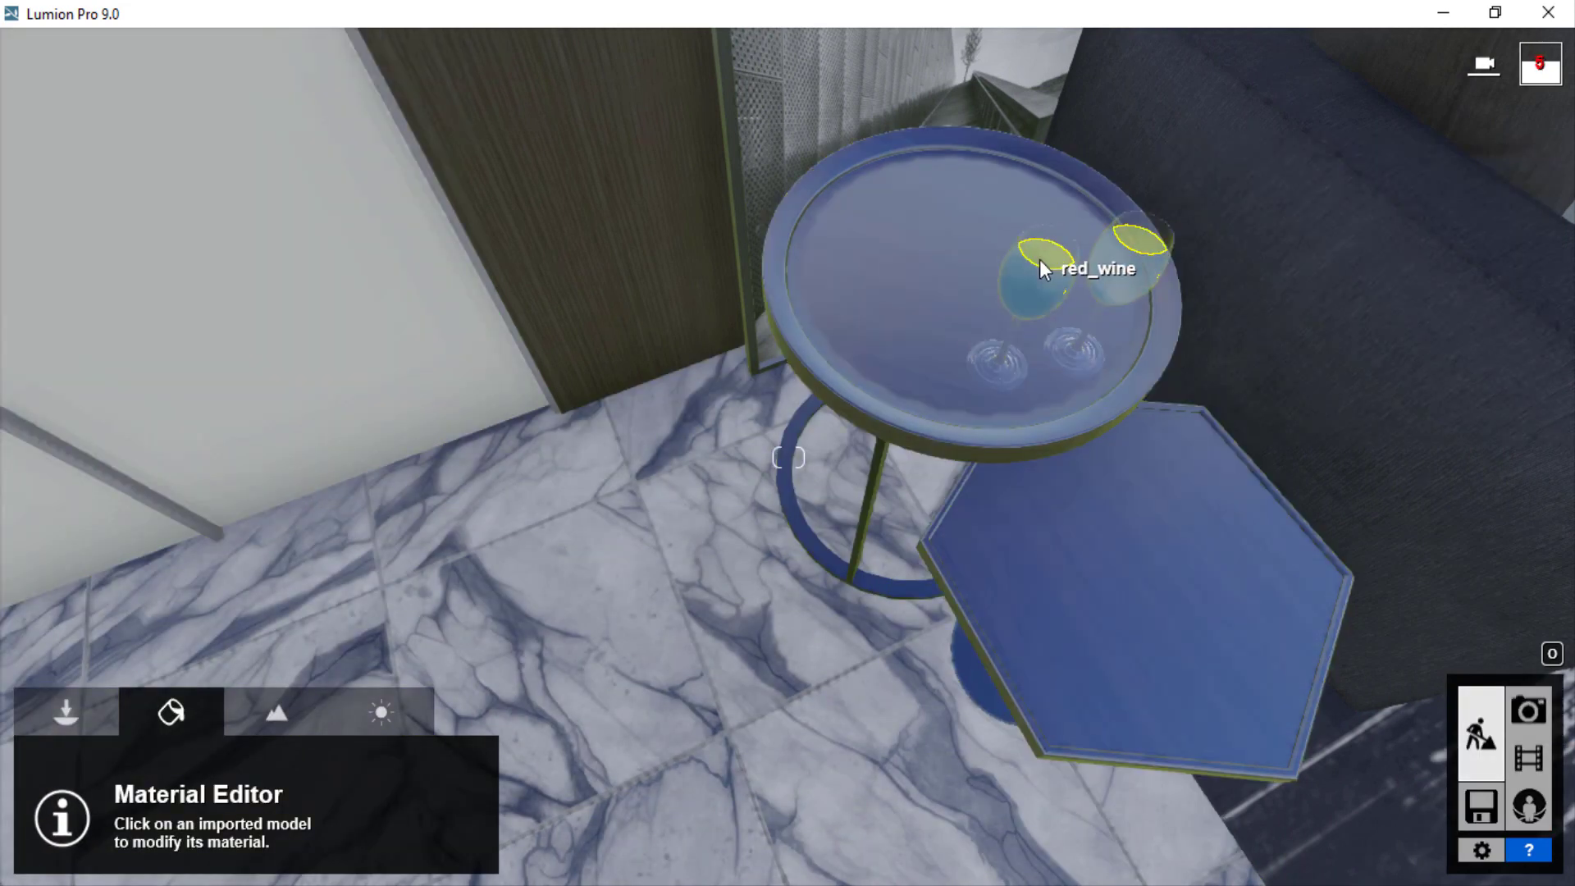
Browse the Indoor material collection for the wine, then exit without changes
left_click(1040, 260)
left_click(115, 397)
left_click(167, 70)
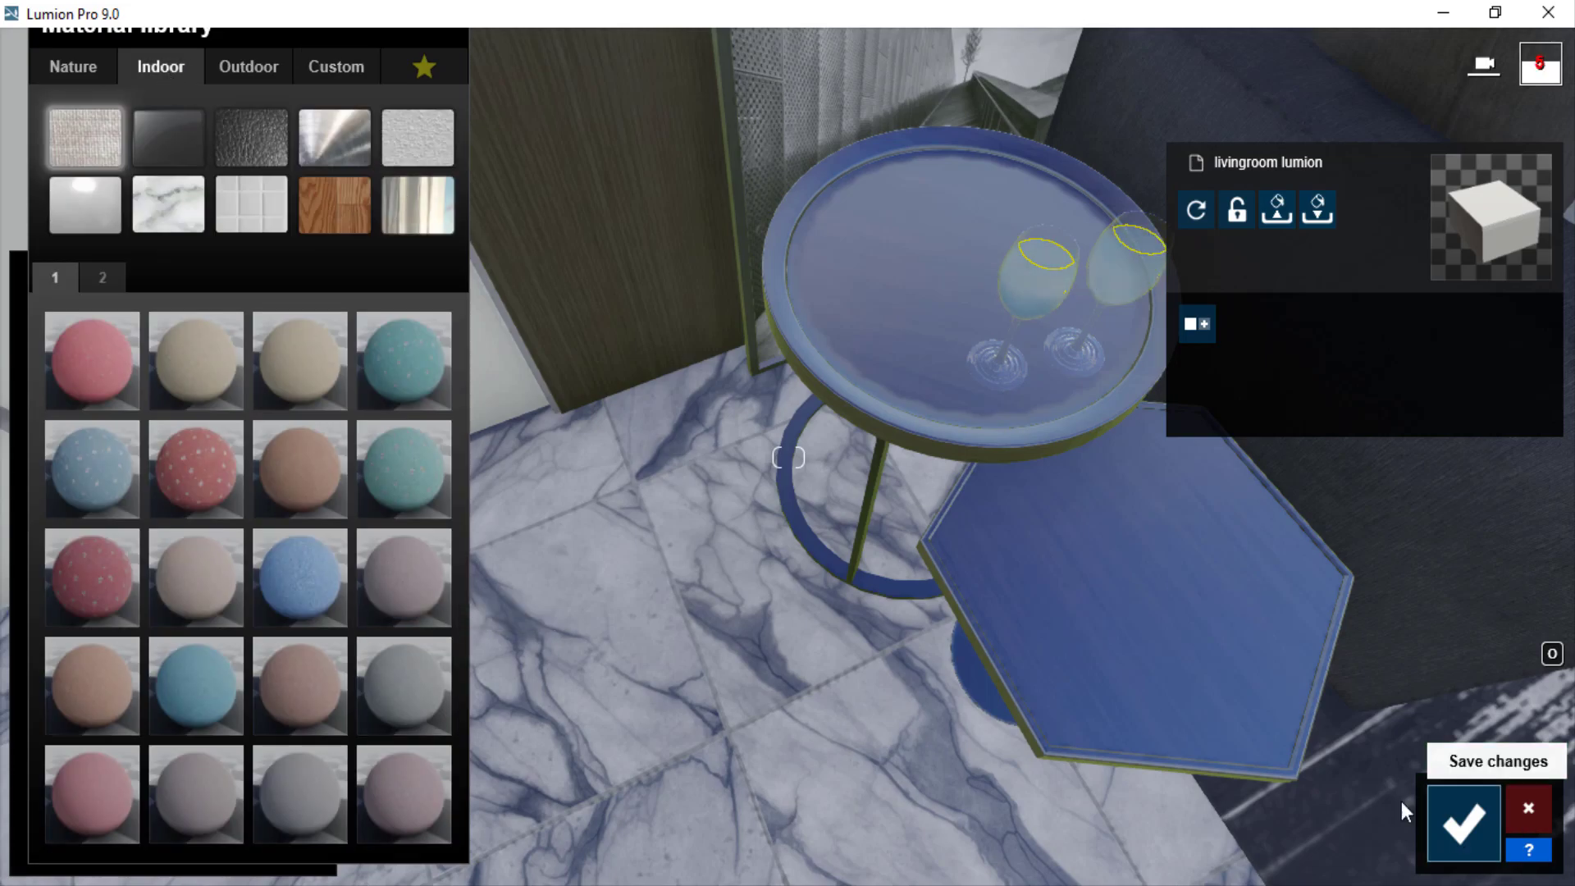
left_click(1464, 822)
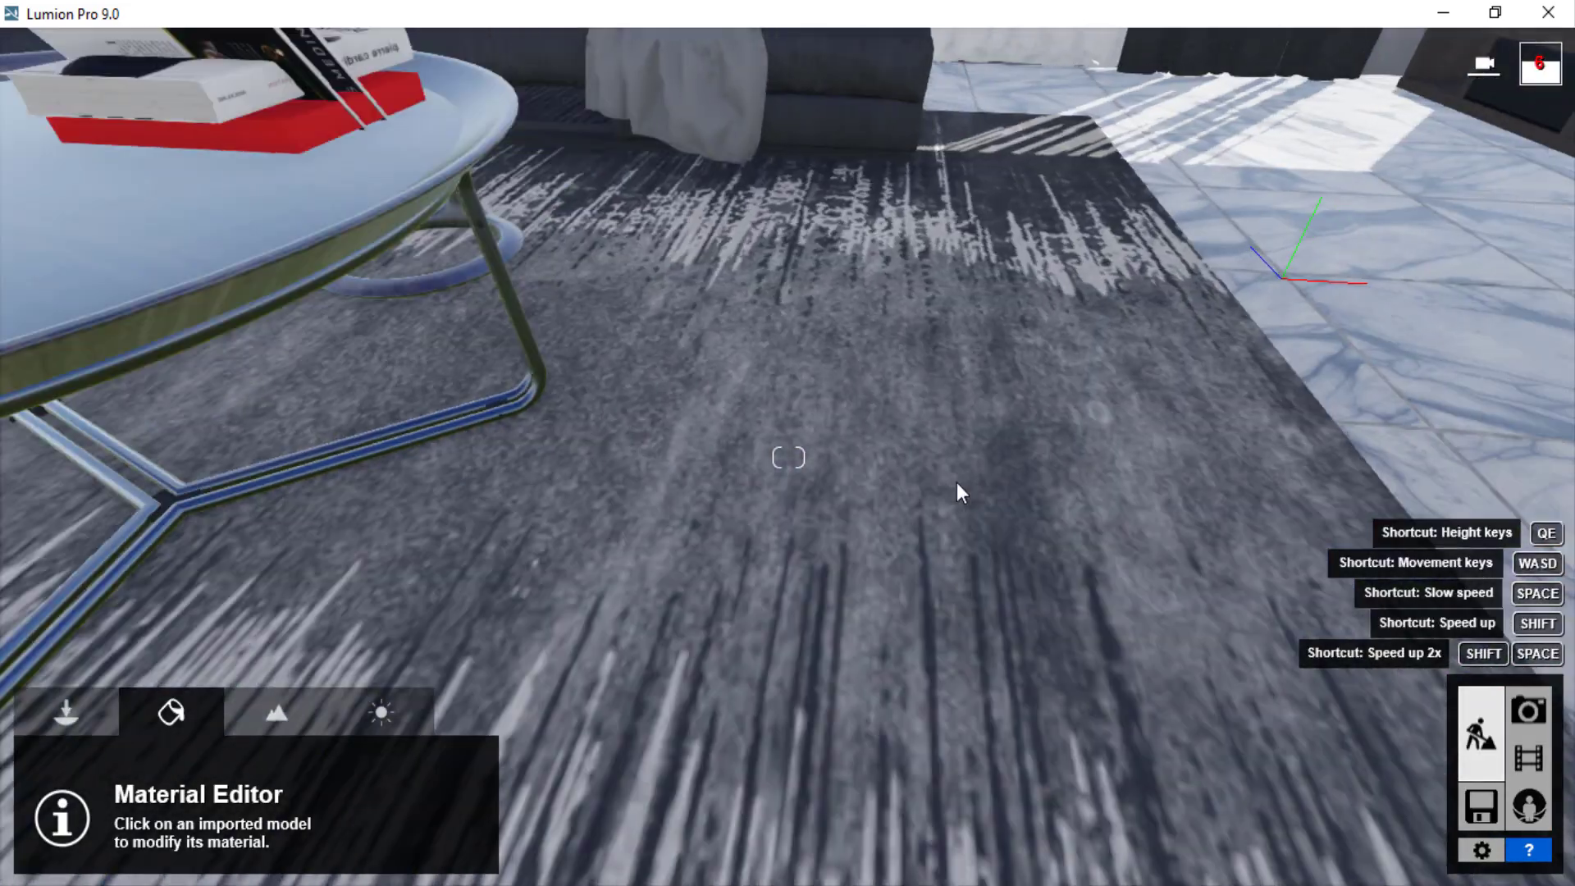
Give the vase and its cap Standard materials, adjusting the cap's gloss
left_click(232, 289)
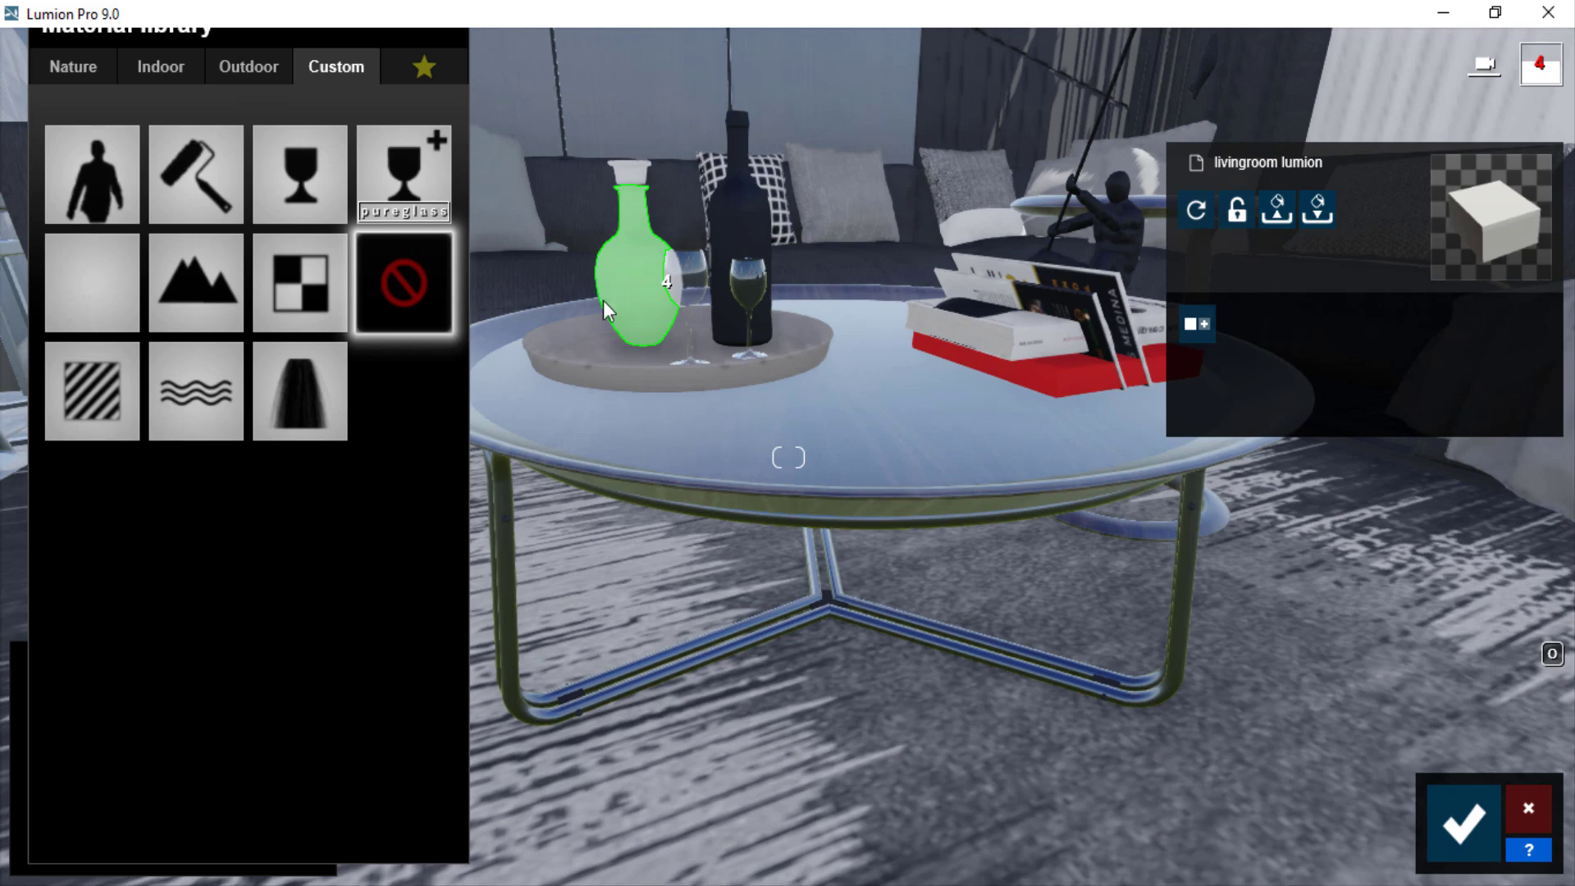
left_click(603, 300)
left_click(108, 390)
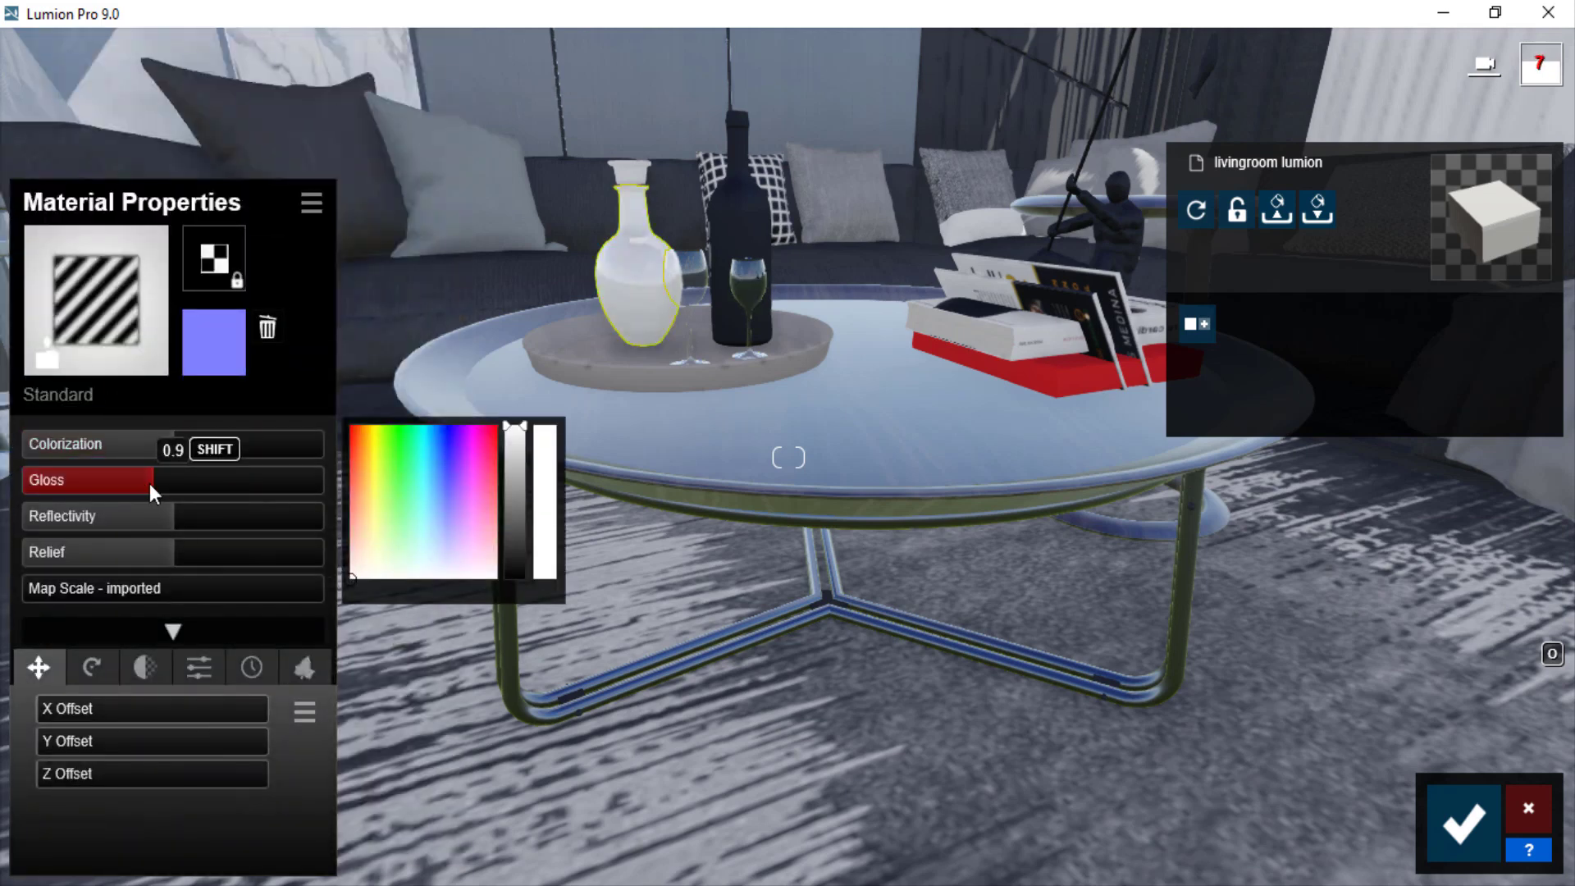
left_click(1462, 831)
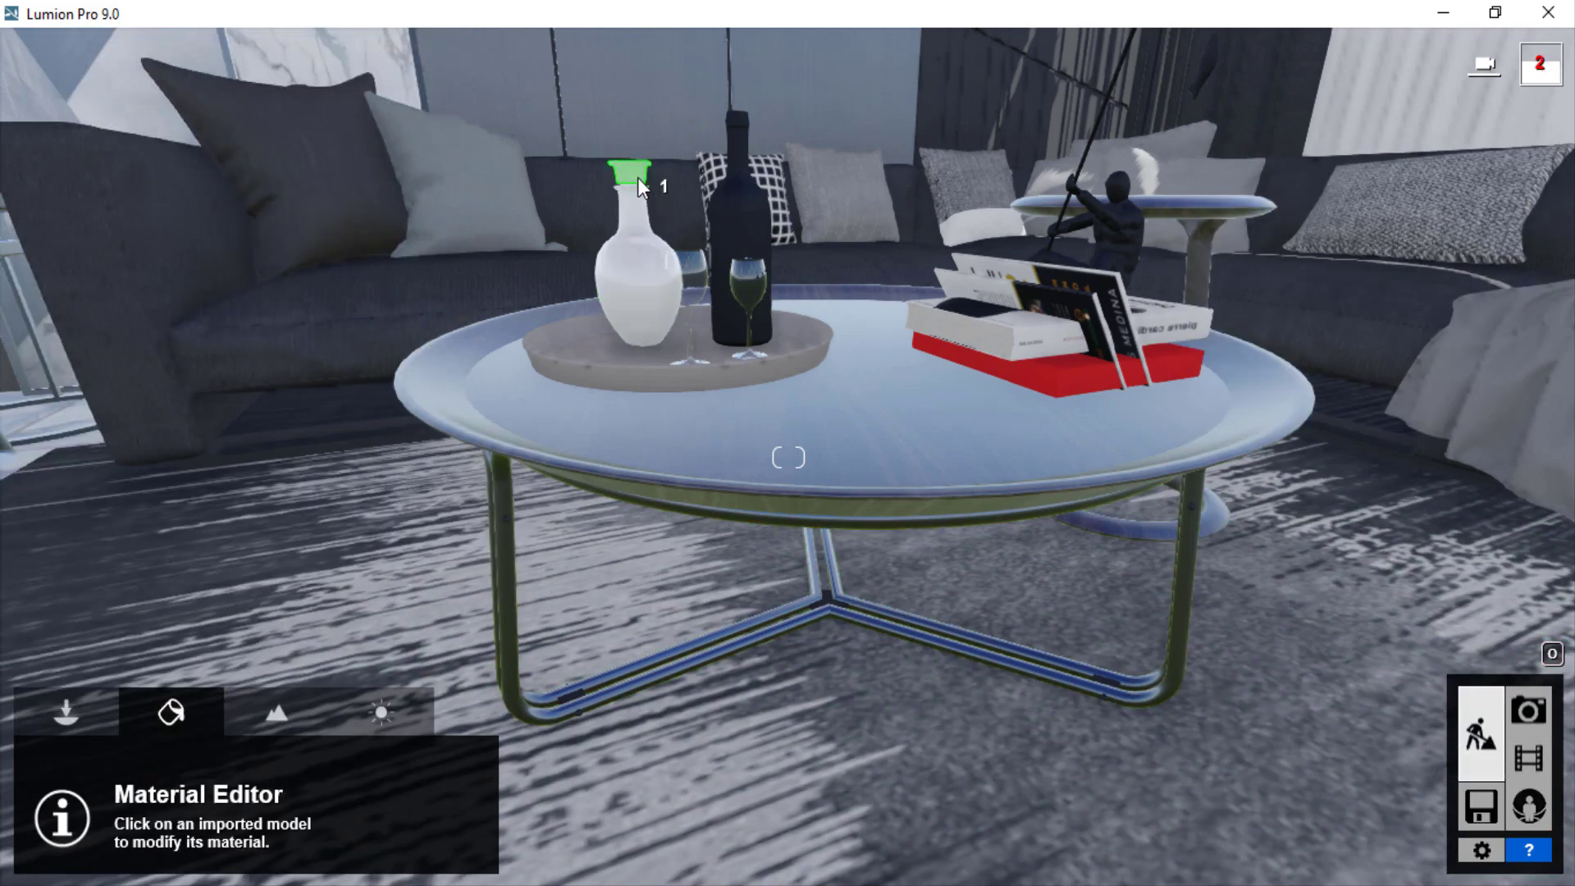
left_click(638, 177)
left_click(130, 395)
left_click(156, 492)
left_click(1461, 831)
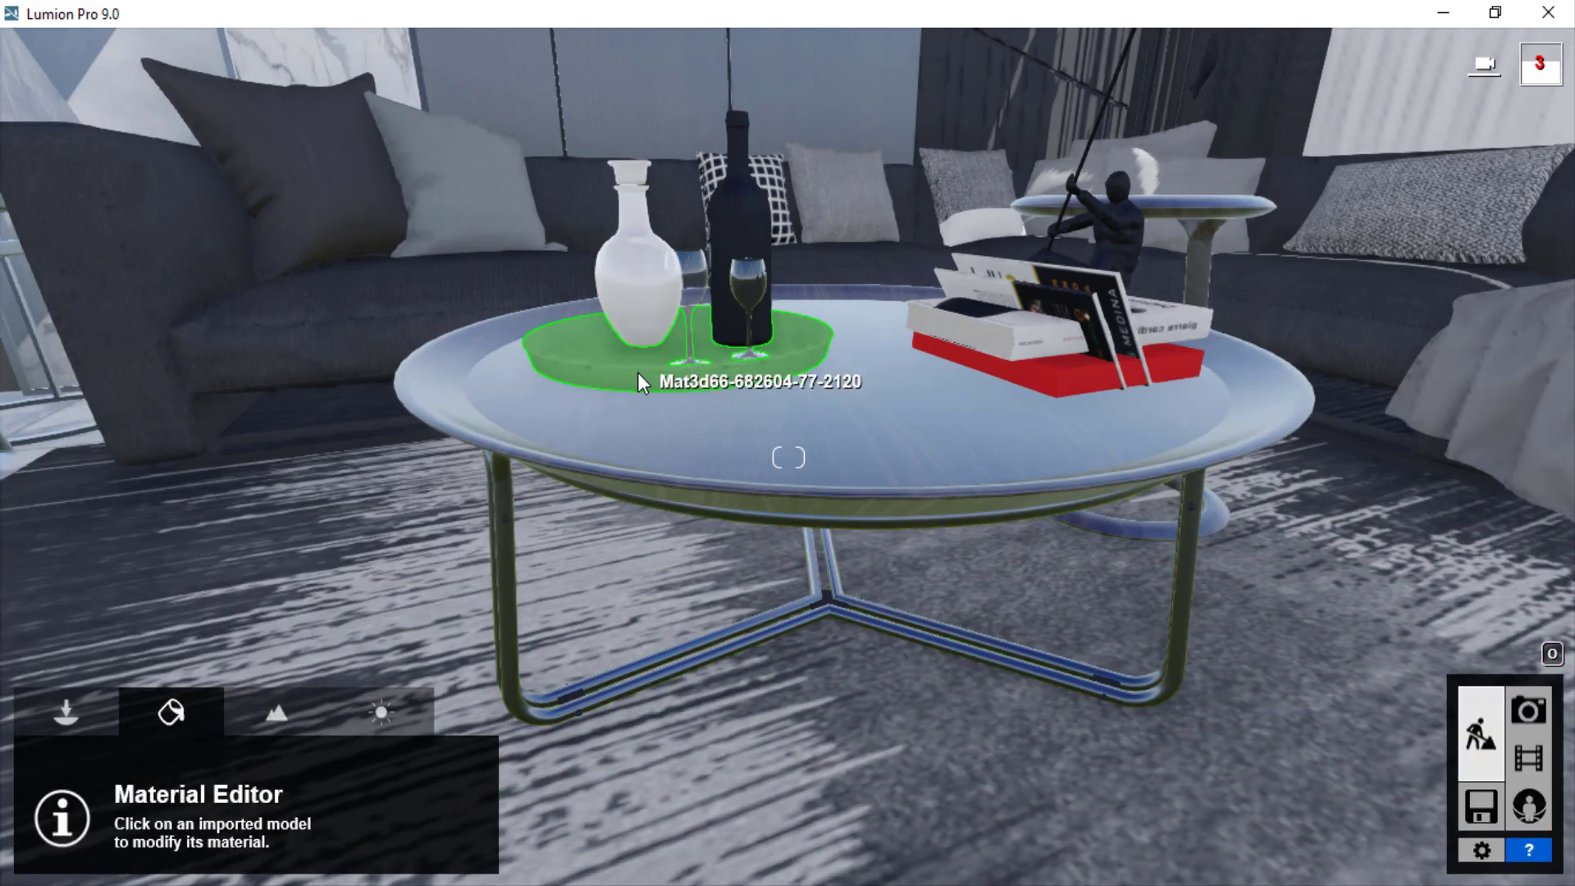
Apply Standard materials to the tray and the wine bottle, adjusting the tray's gloss
left_click(638, 374)
left_click(104, 407)
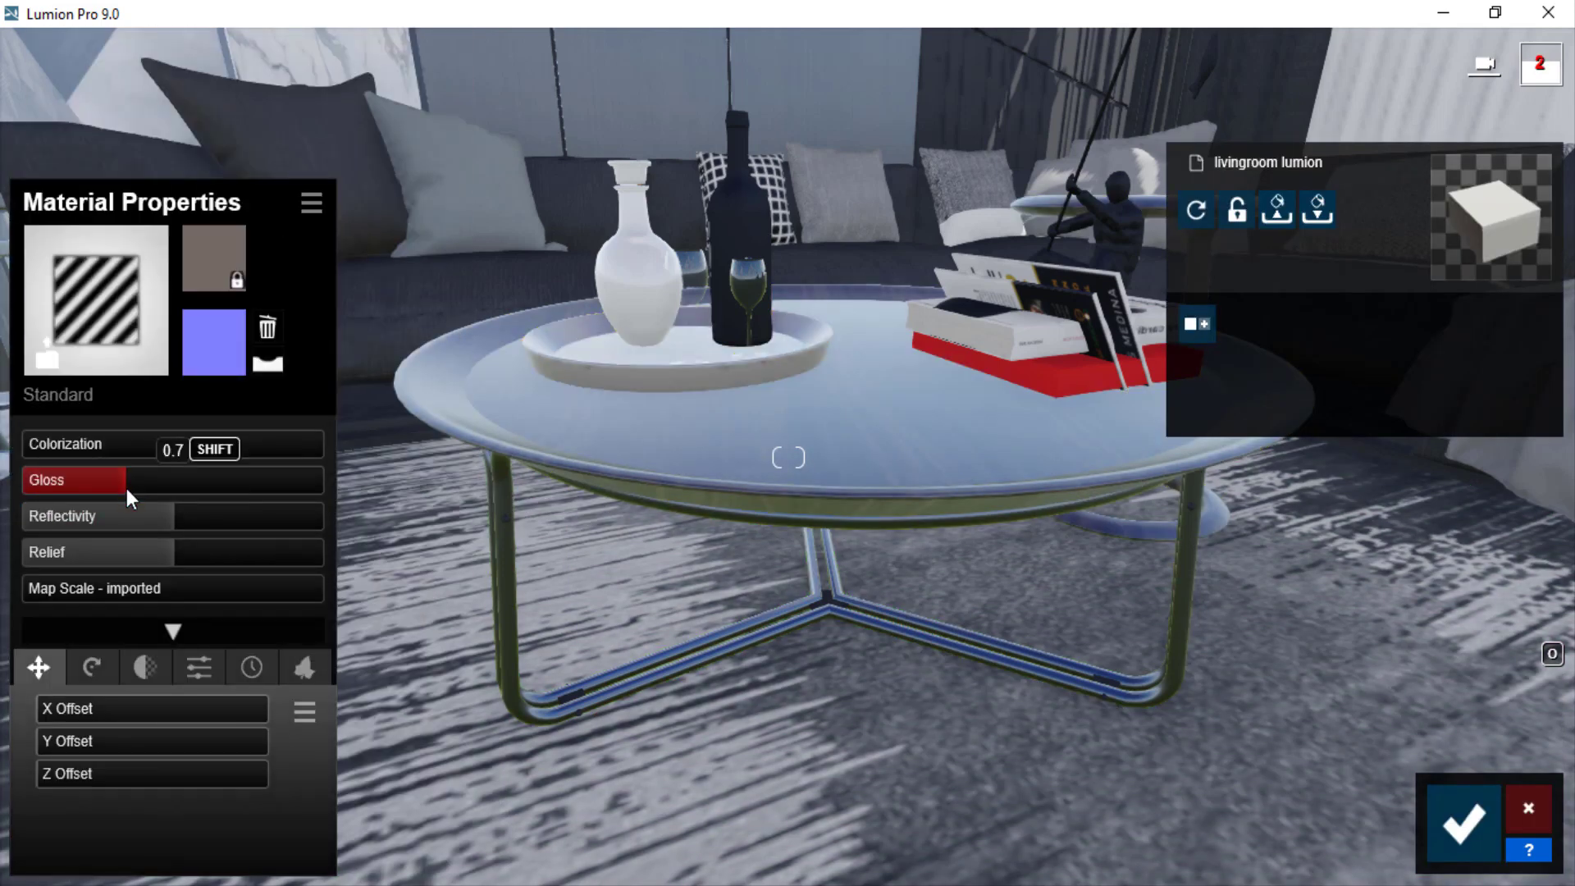
mouse_move(127, 489)
left_mouse_down()
mouse_move(141, 511)
mouse_move(153, 482)
mouse_move(141, 518)
left_mouse_up()
left_click(741, 246)
left_click(88, 380)
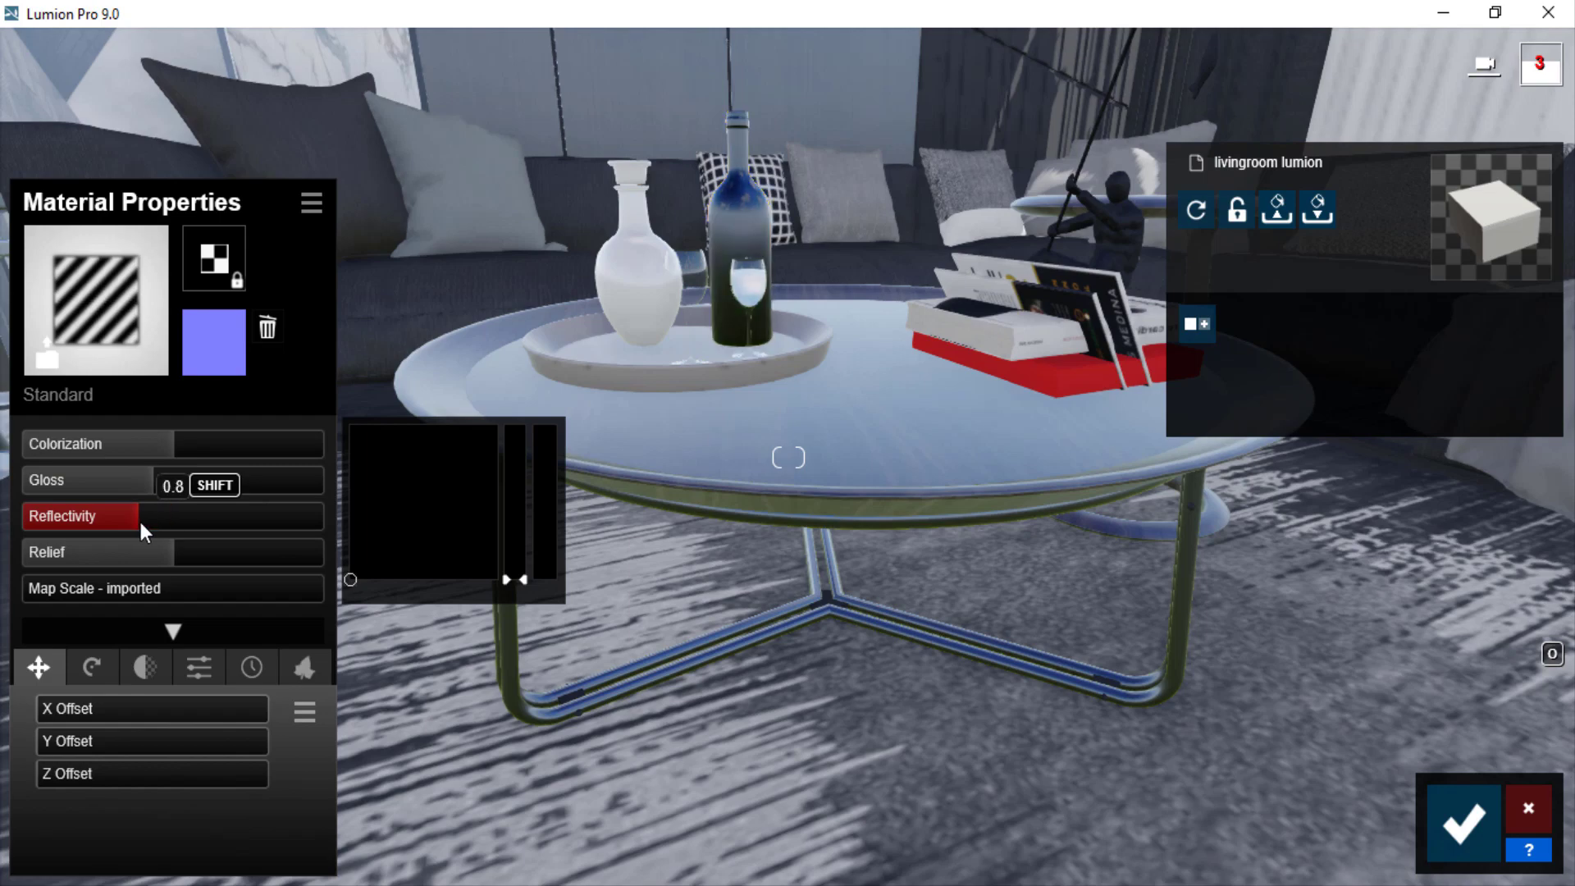
left_click(1464, 803)
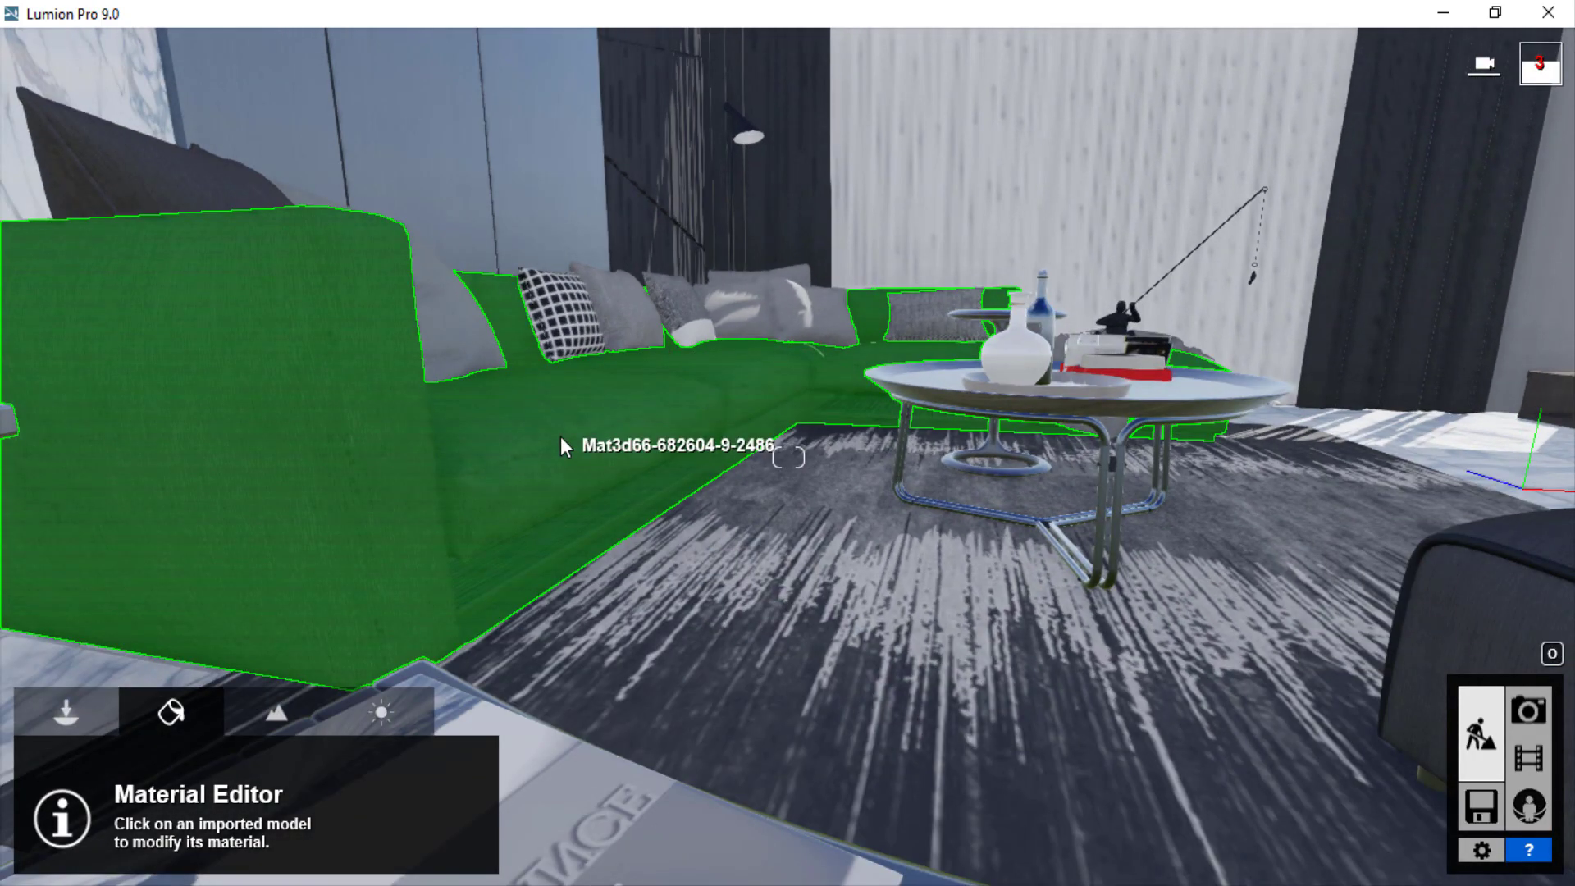
Give the sofa a lower-gloss Standard material and the right armchair a Standard material
left_click(559, 437)
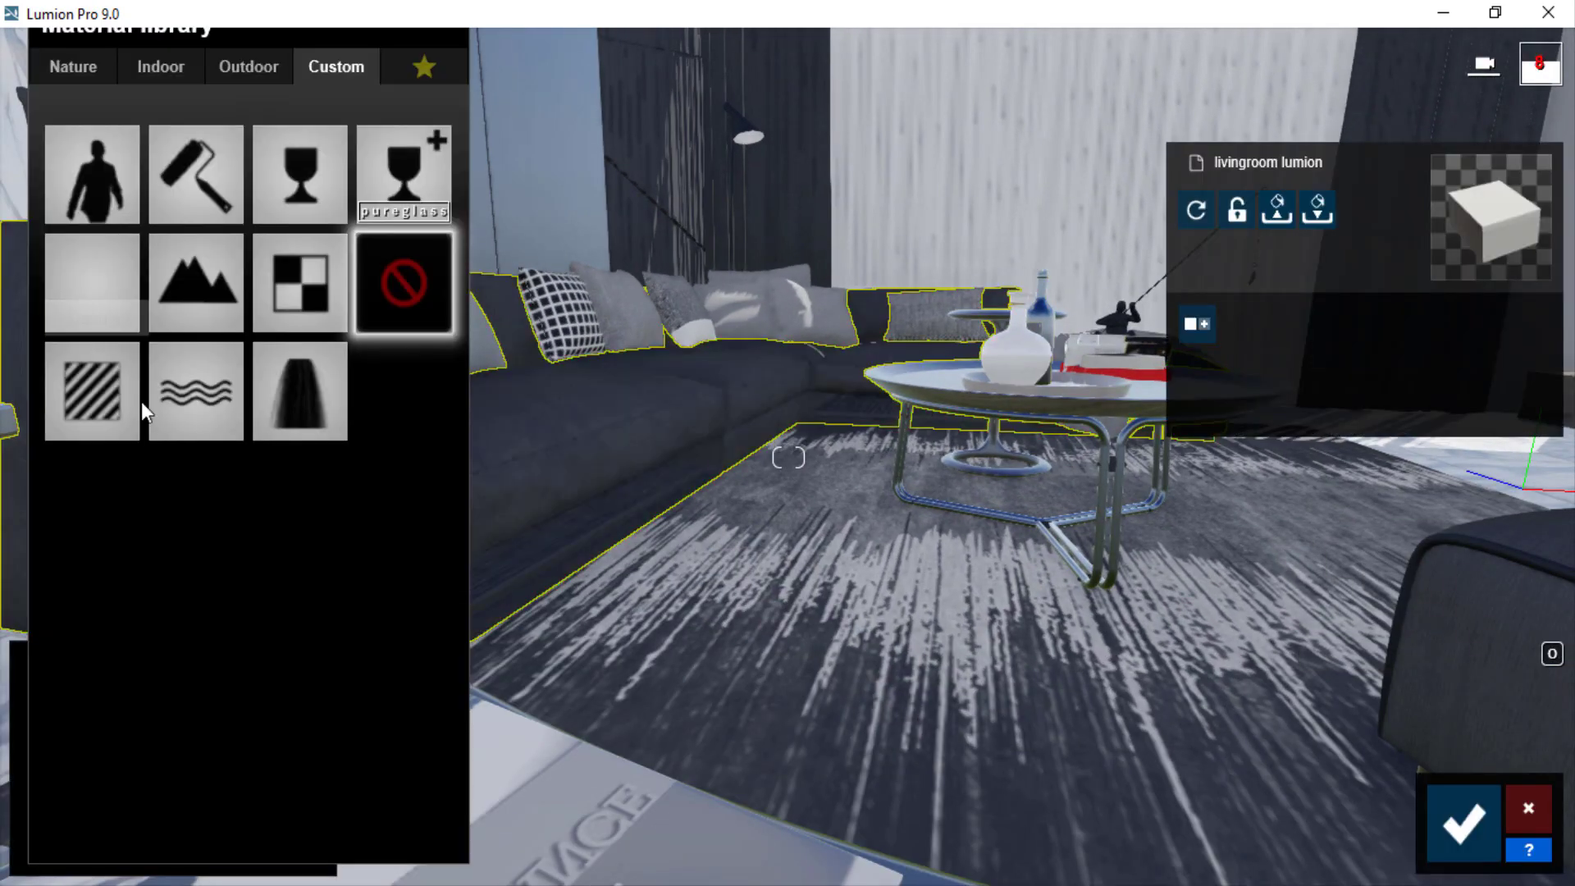
left_click(89, 392)
mouse_move(184, 480)
left_mouse_down()
mouse_move(109, 480)
mouse_move(141, 520)
mouse_move(114, 508)
left_mouse_up()
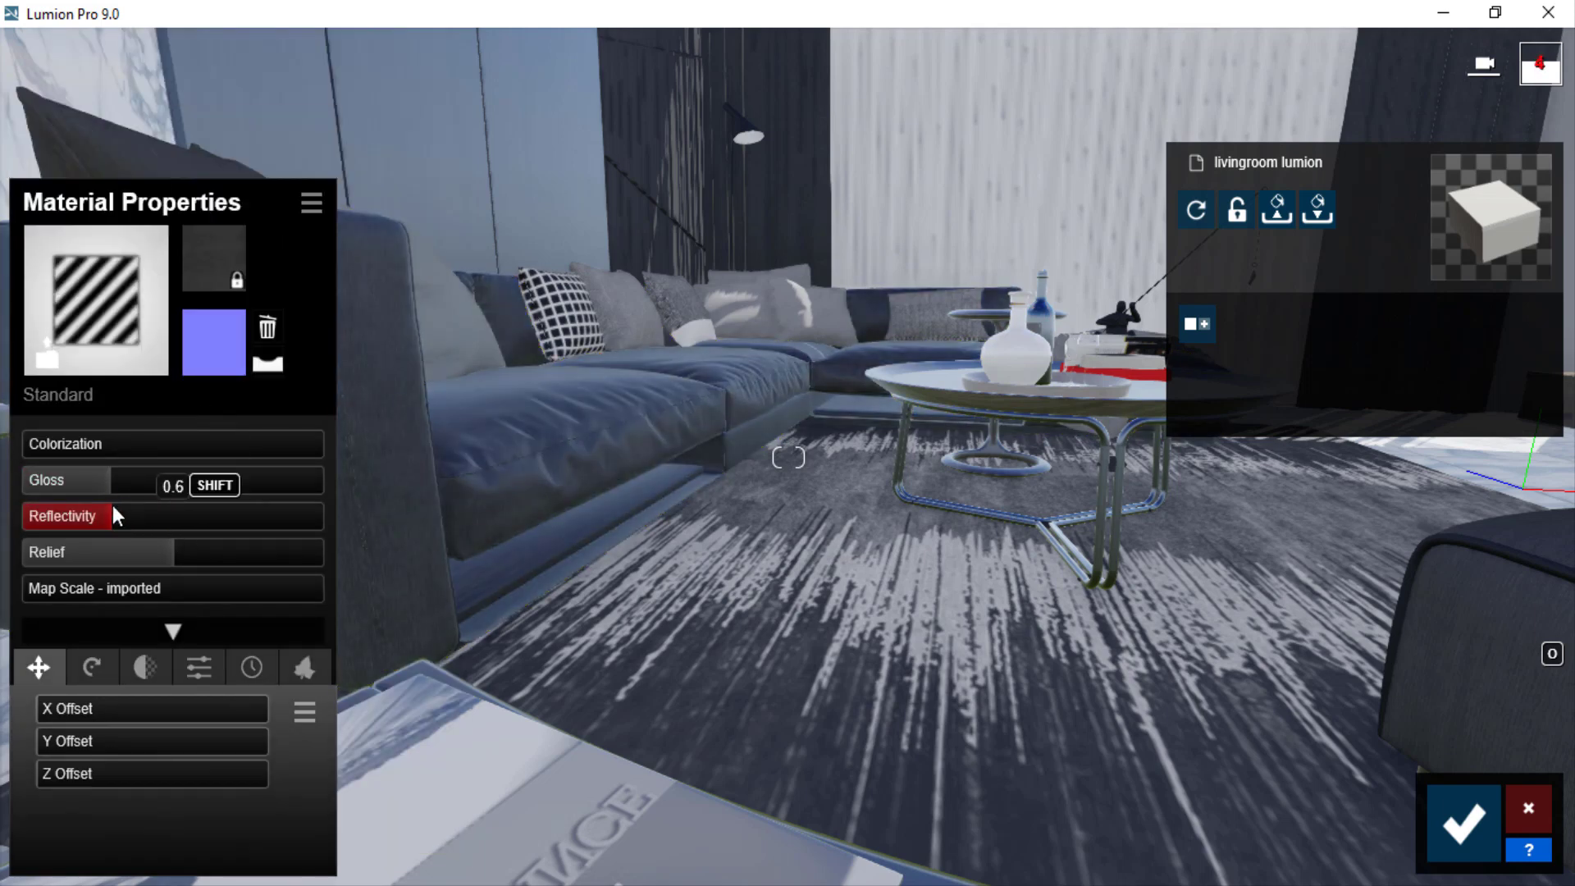
left_click(1464, 820)
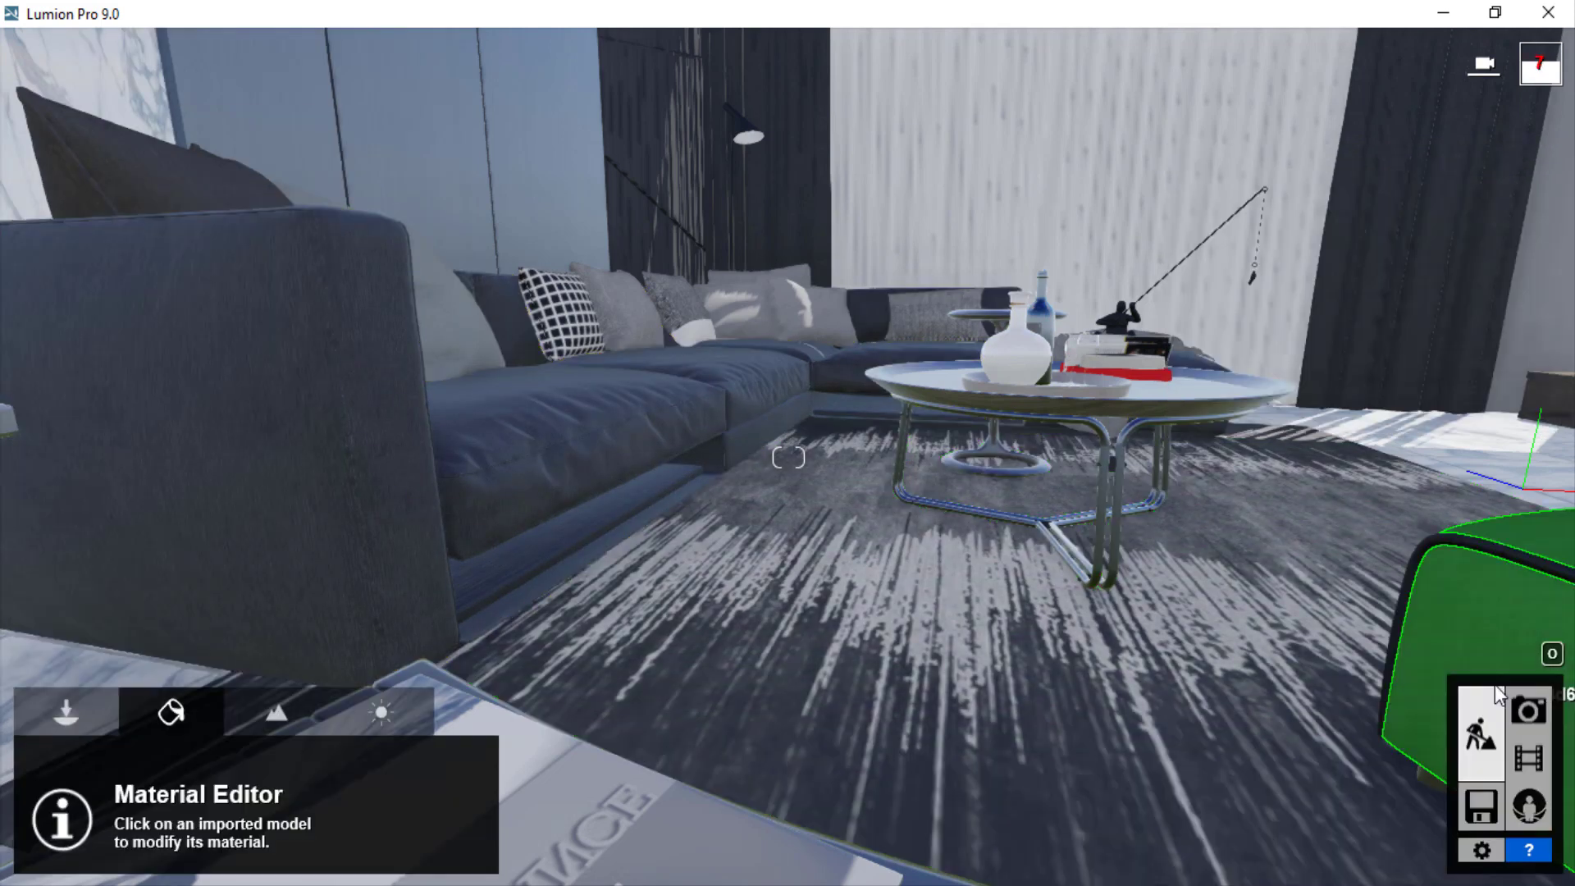
left_click(414, 668)
left_click(96, 385)
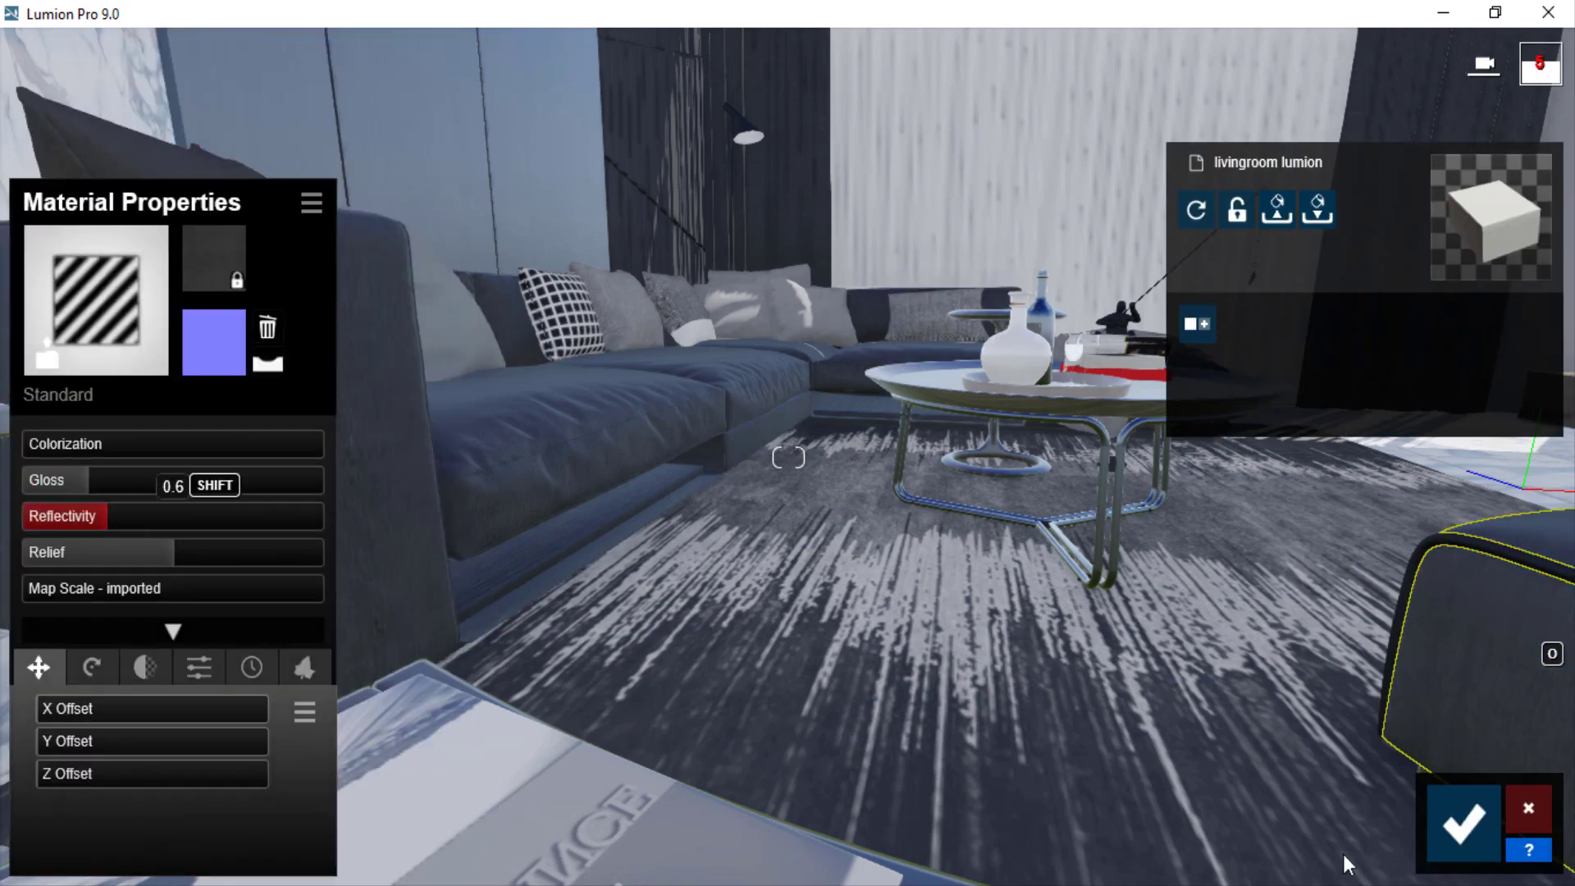
left_click(460, 334)
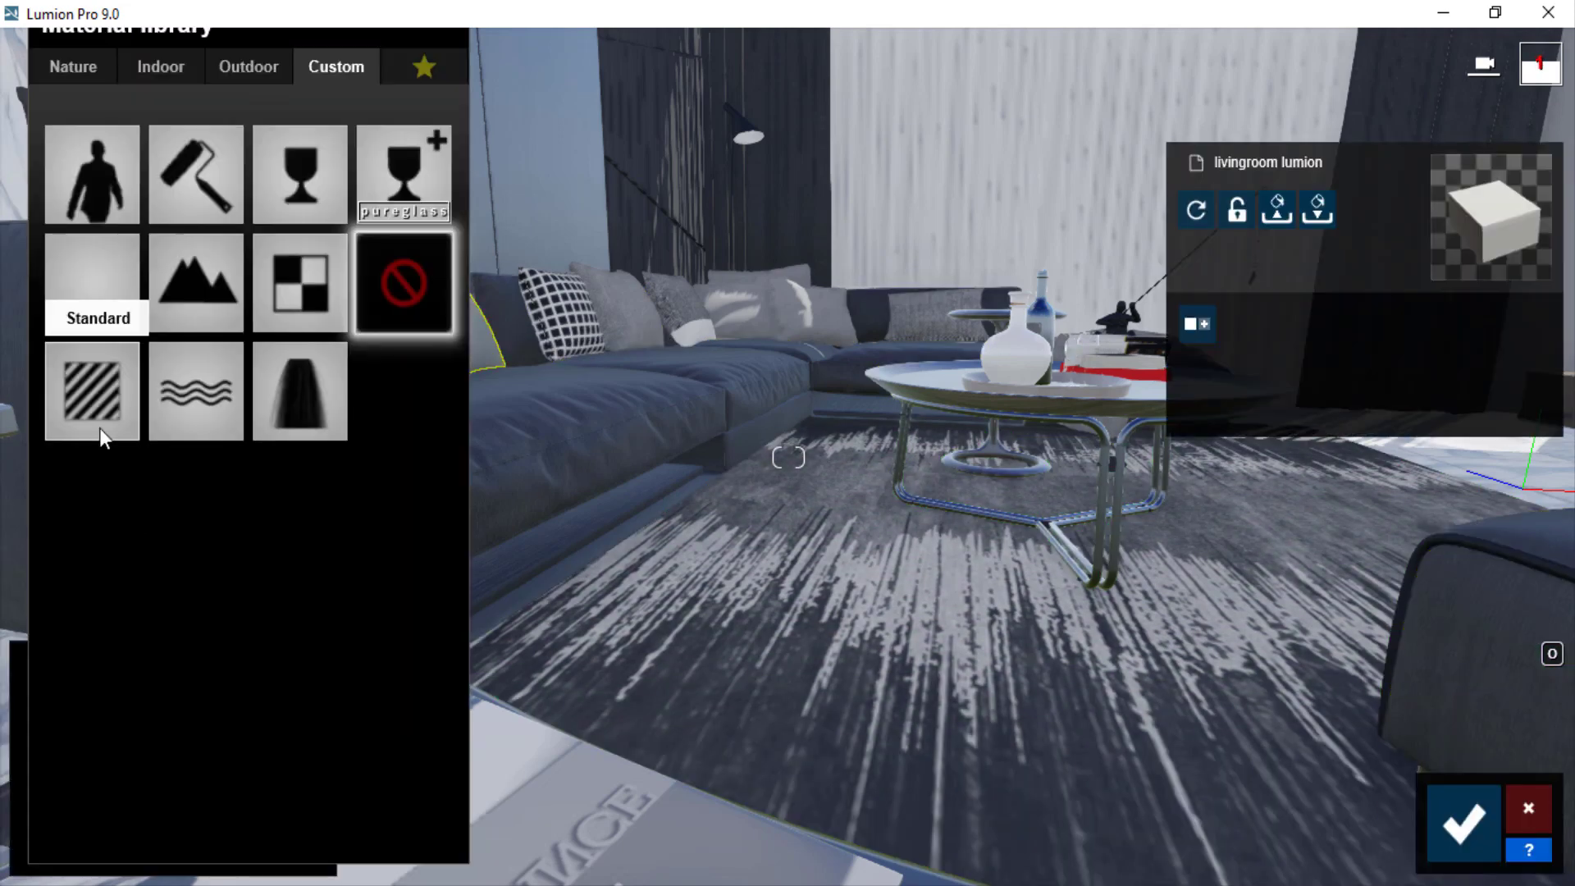
left_click(100, 428)
left_click(1464, 820)
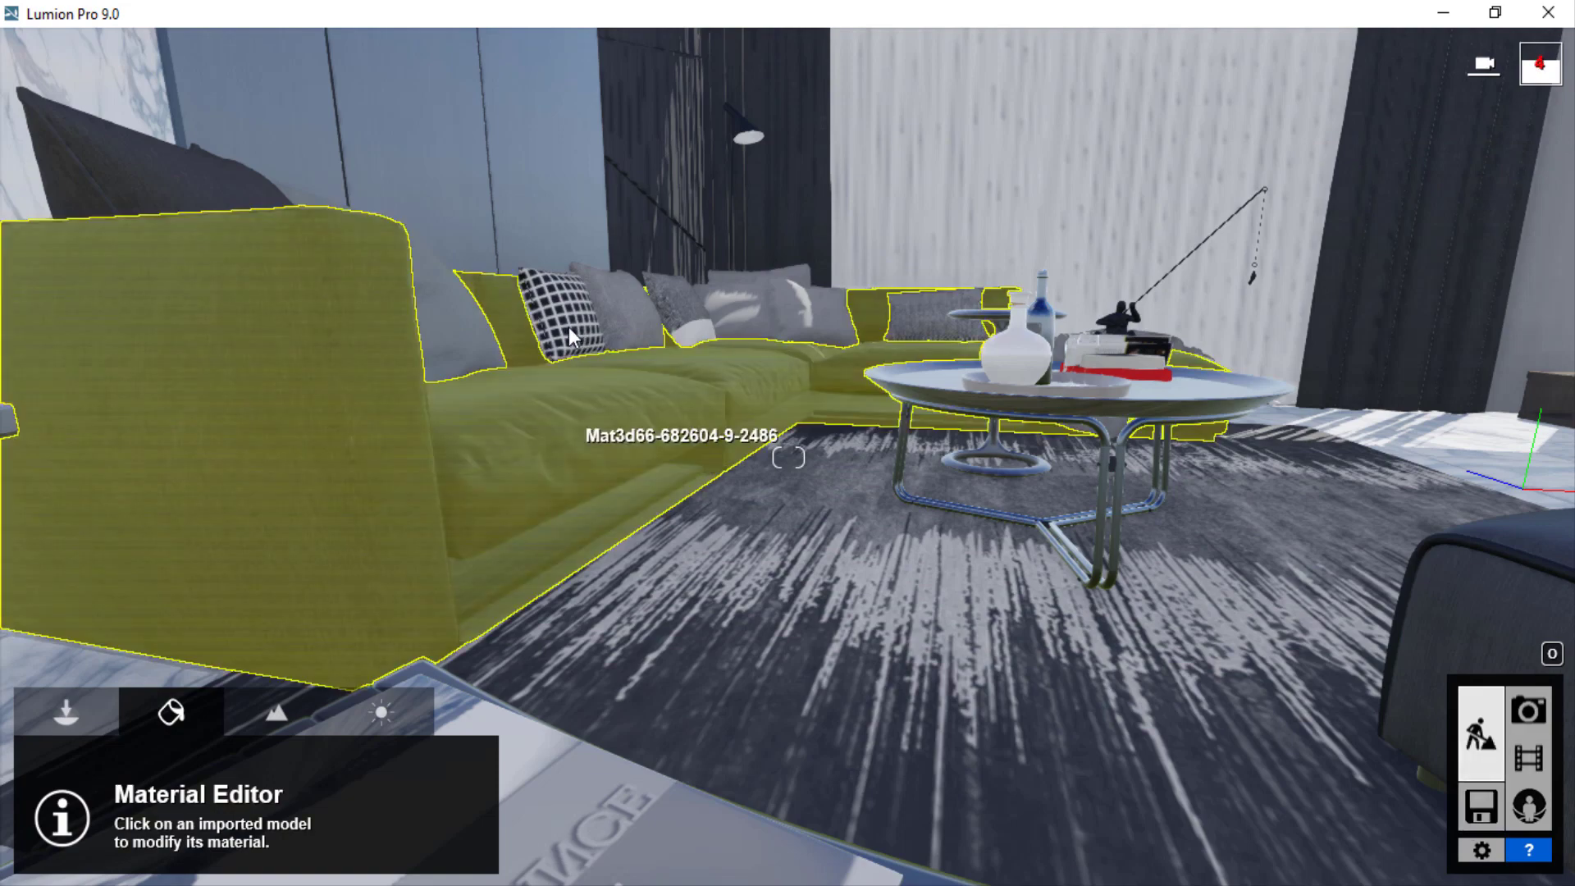
Give the checked cushion a Standard material with reduced reflectivity
left_click(569, 326)
left_click(105, 420)
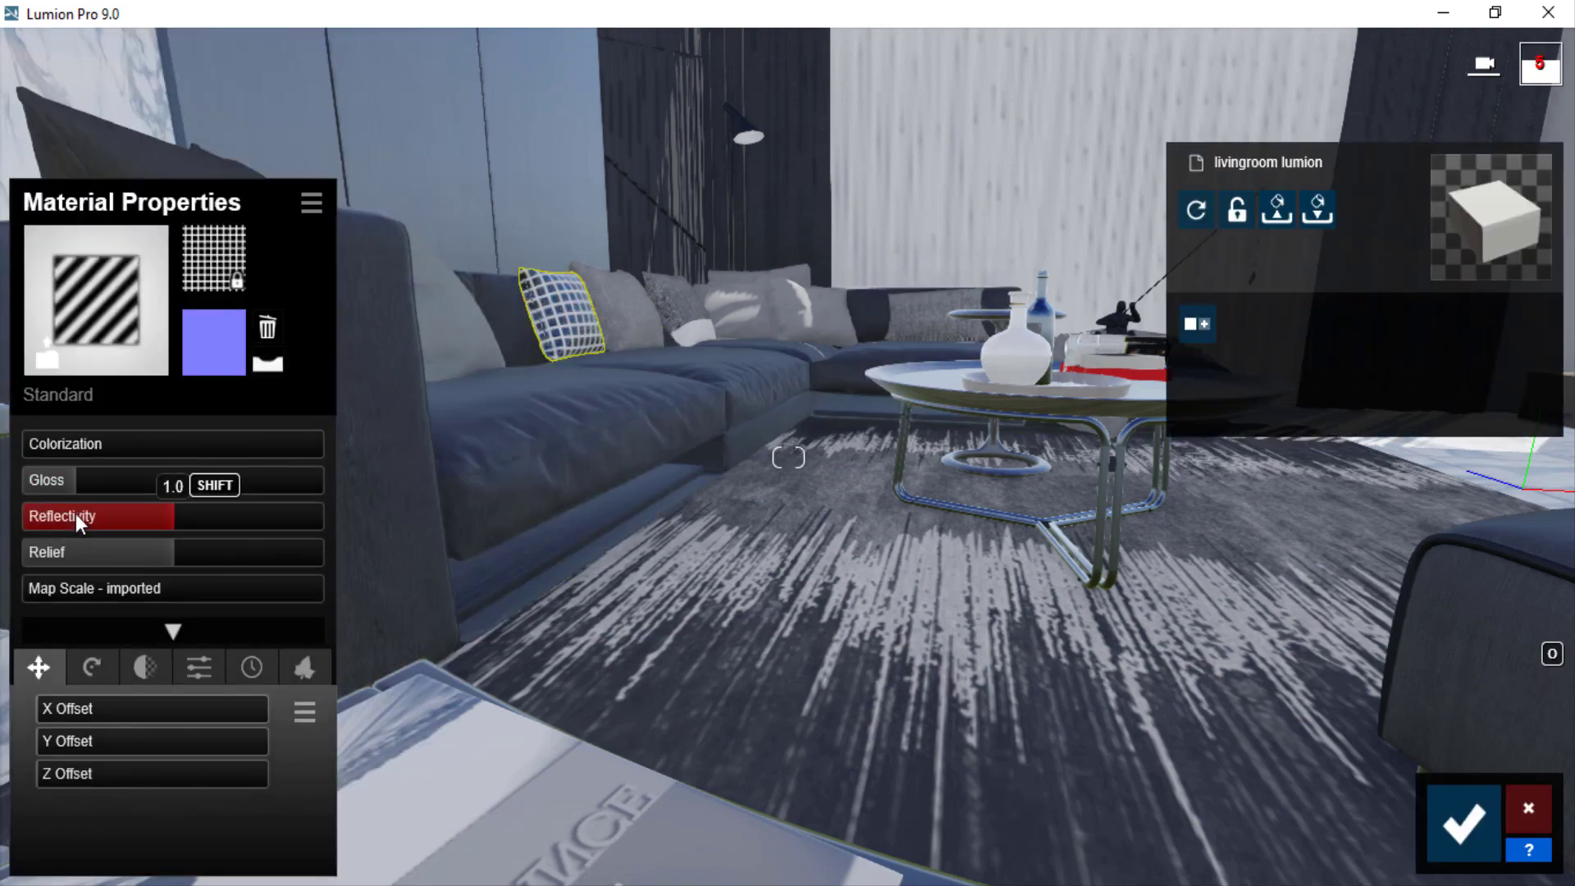
left_click_drag(76, 513, 34, 512)
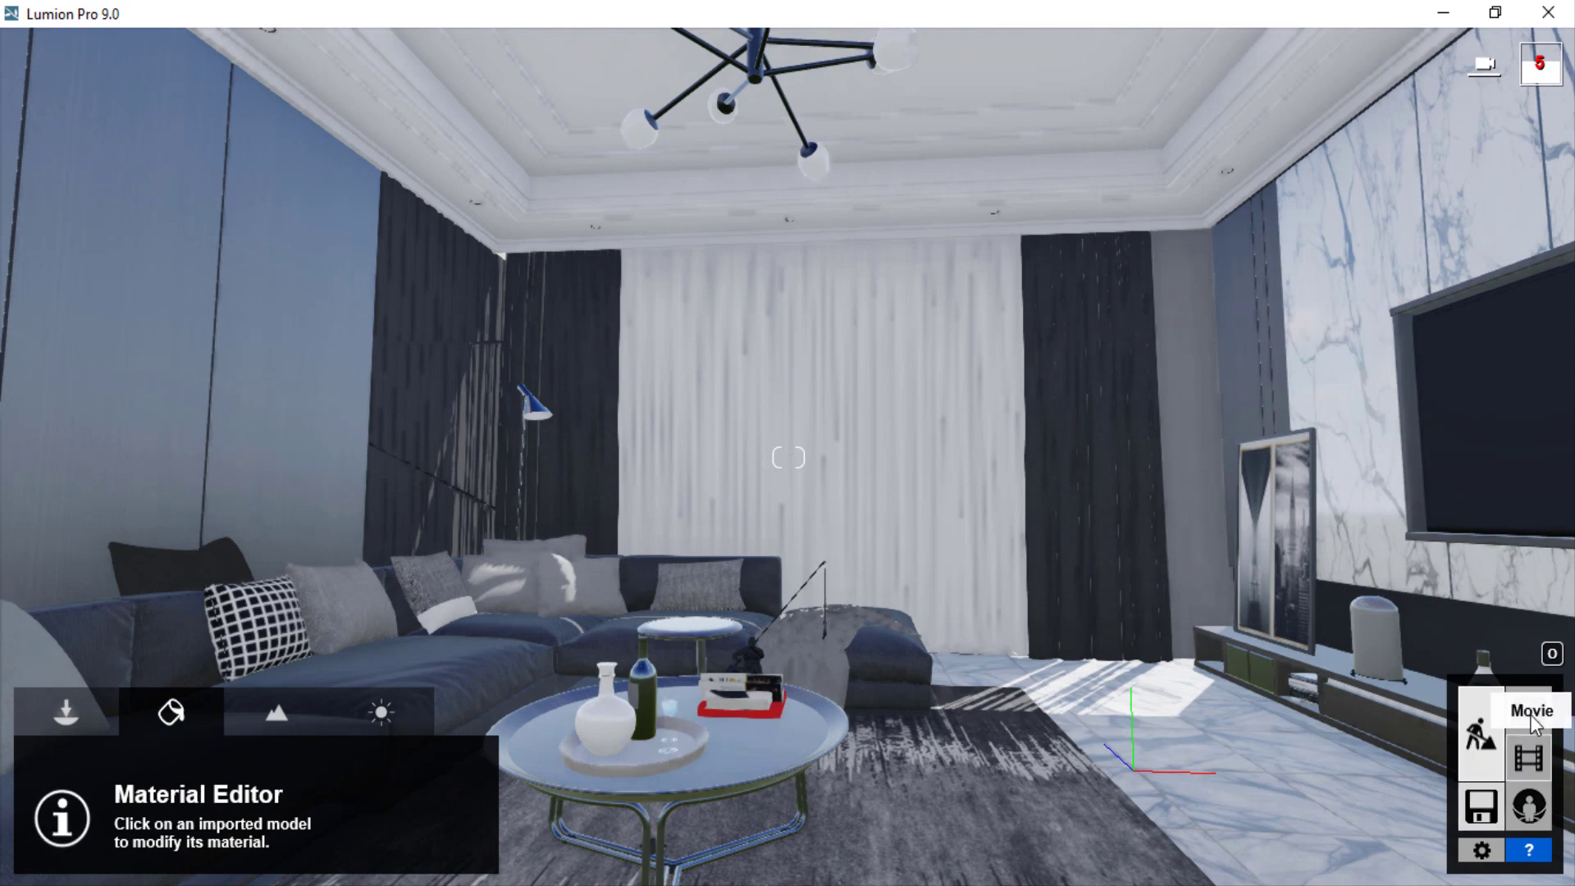
Place a Reflection control sphere from the Lights and Utilities library
left_click(82, 704)
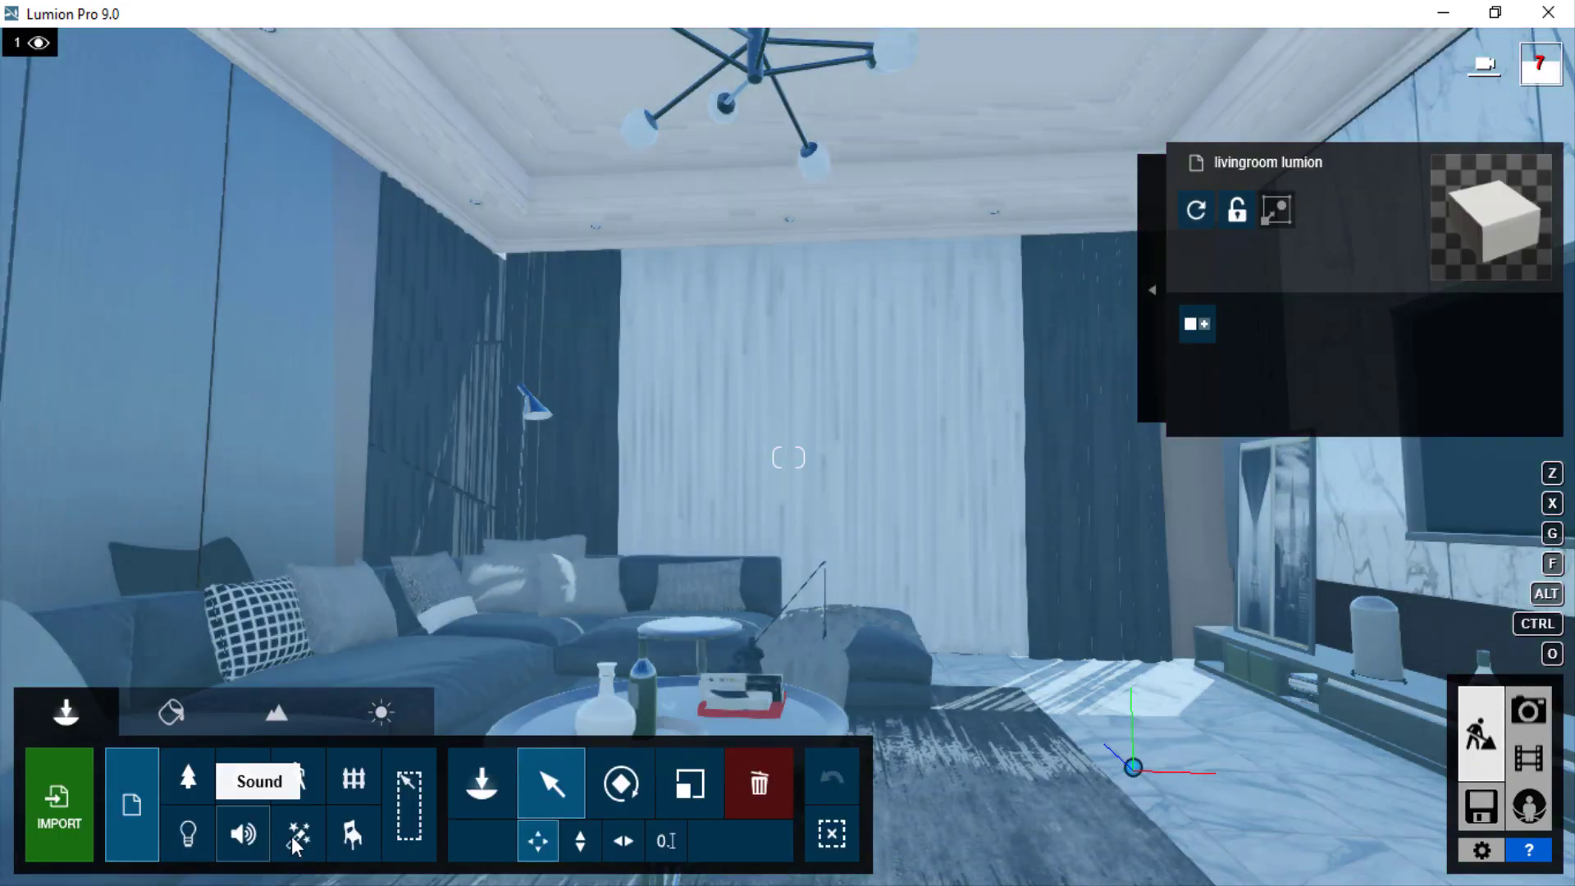
left_click(295, 834)
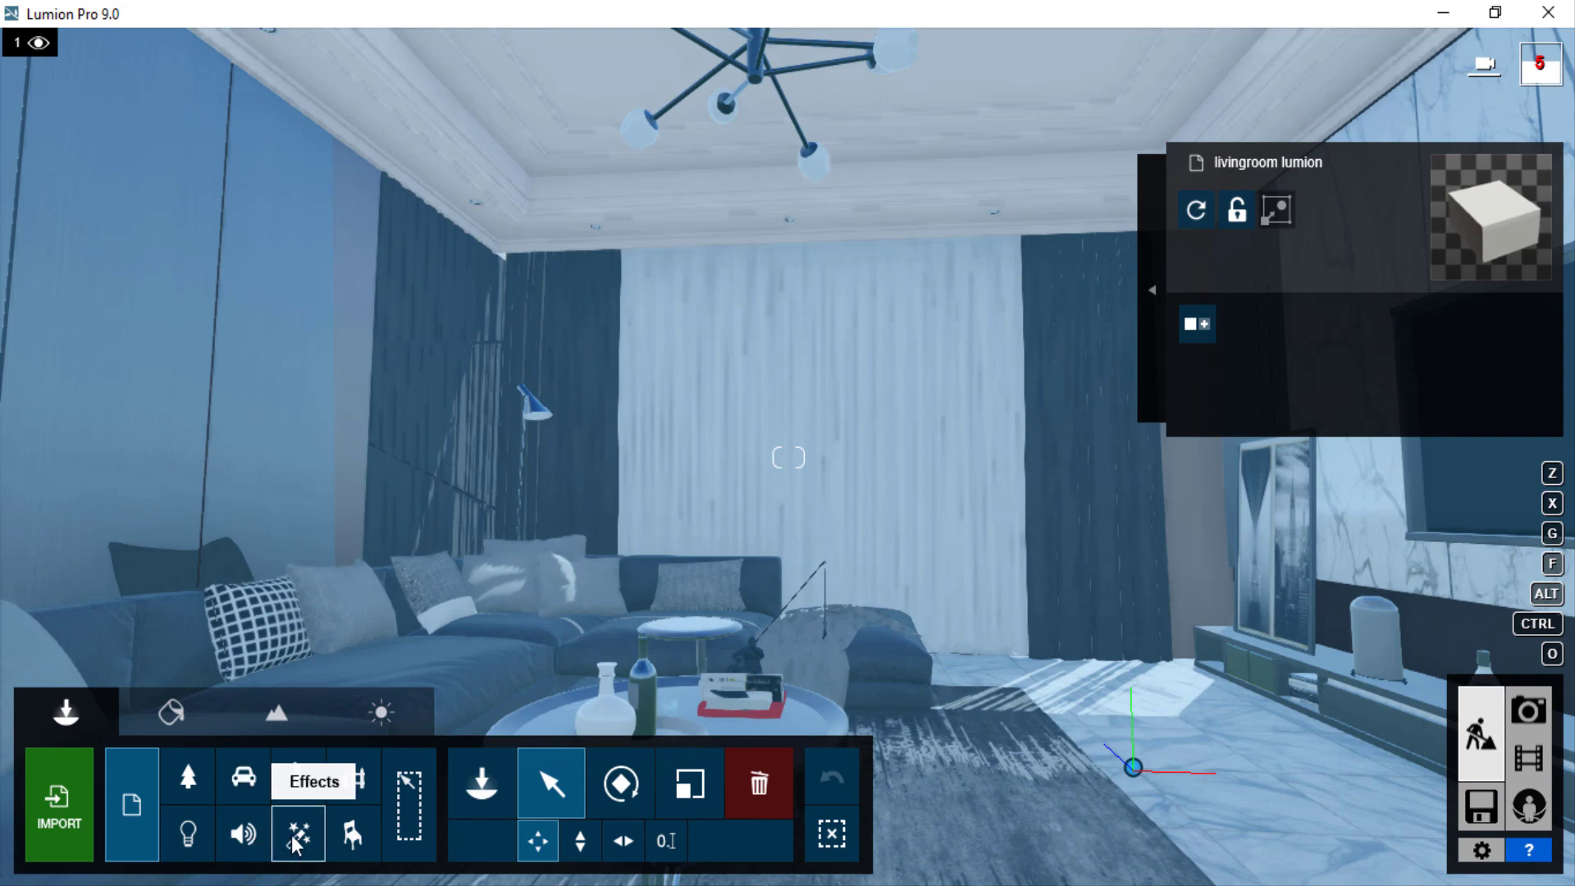
left_click(198, 813)
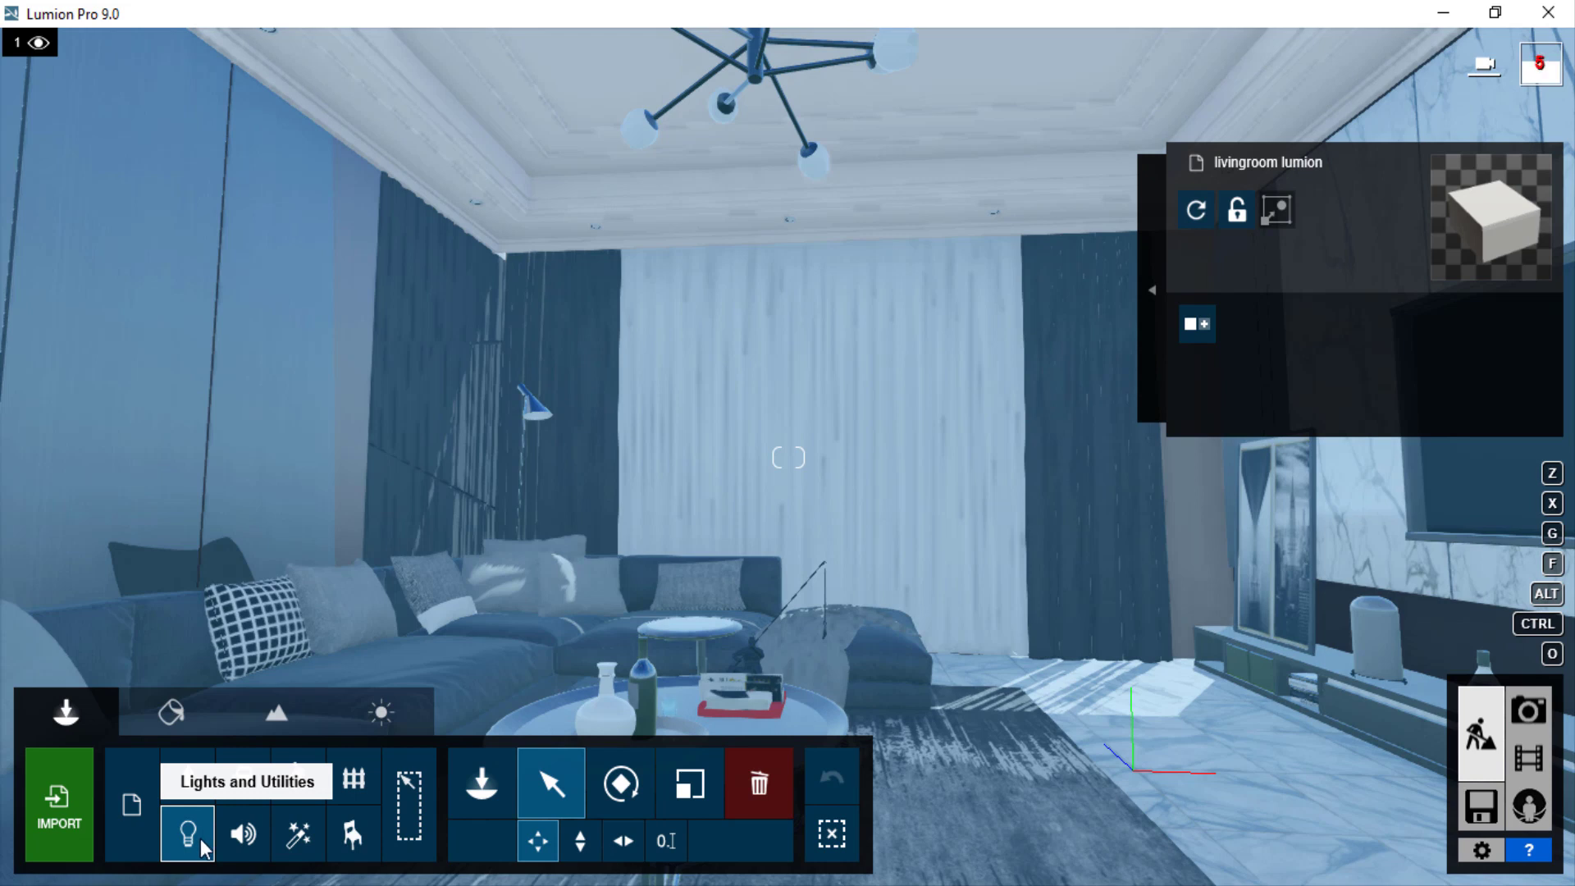
left_click(488, 786)
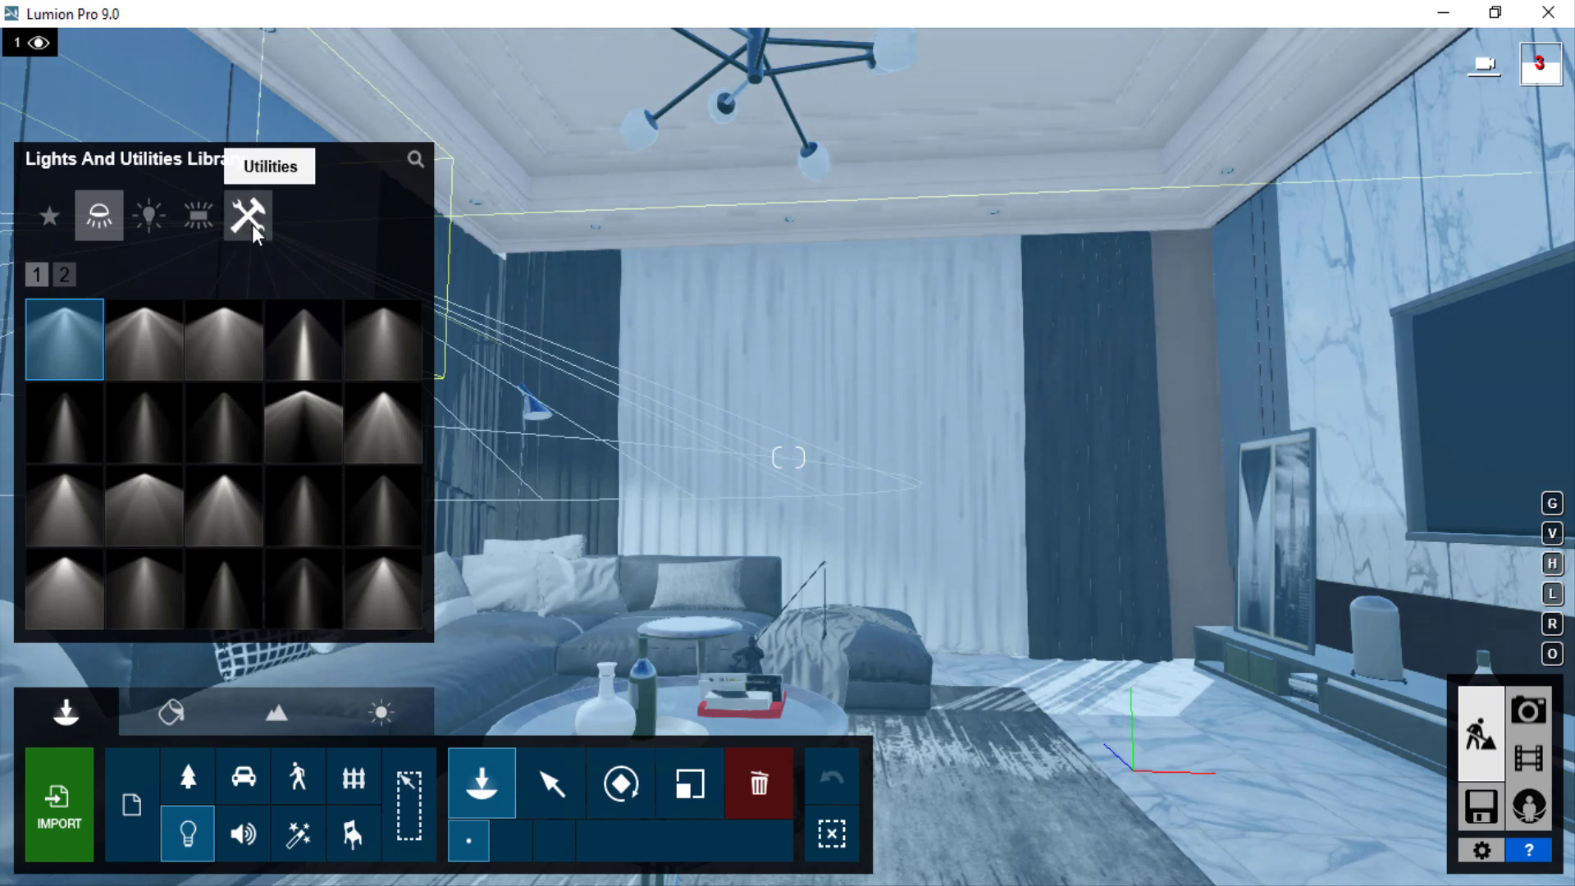
left_click(252, 226)
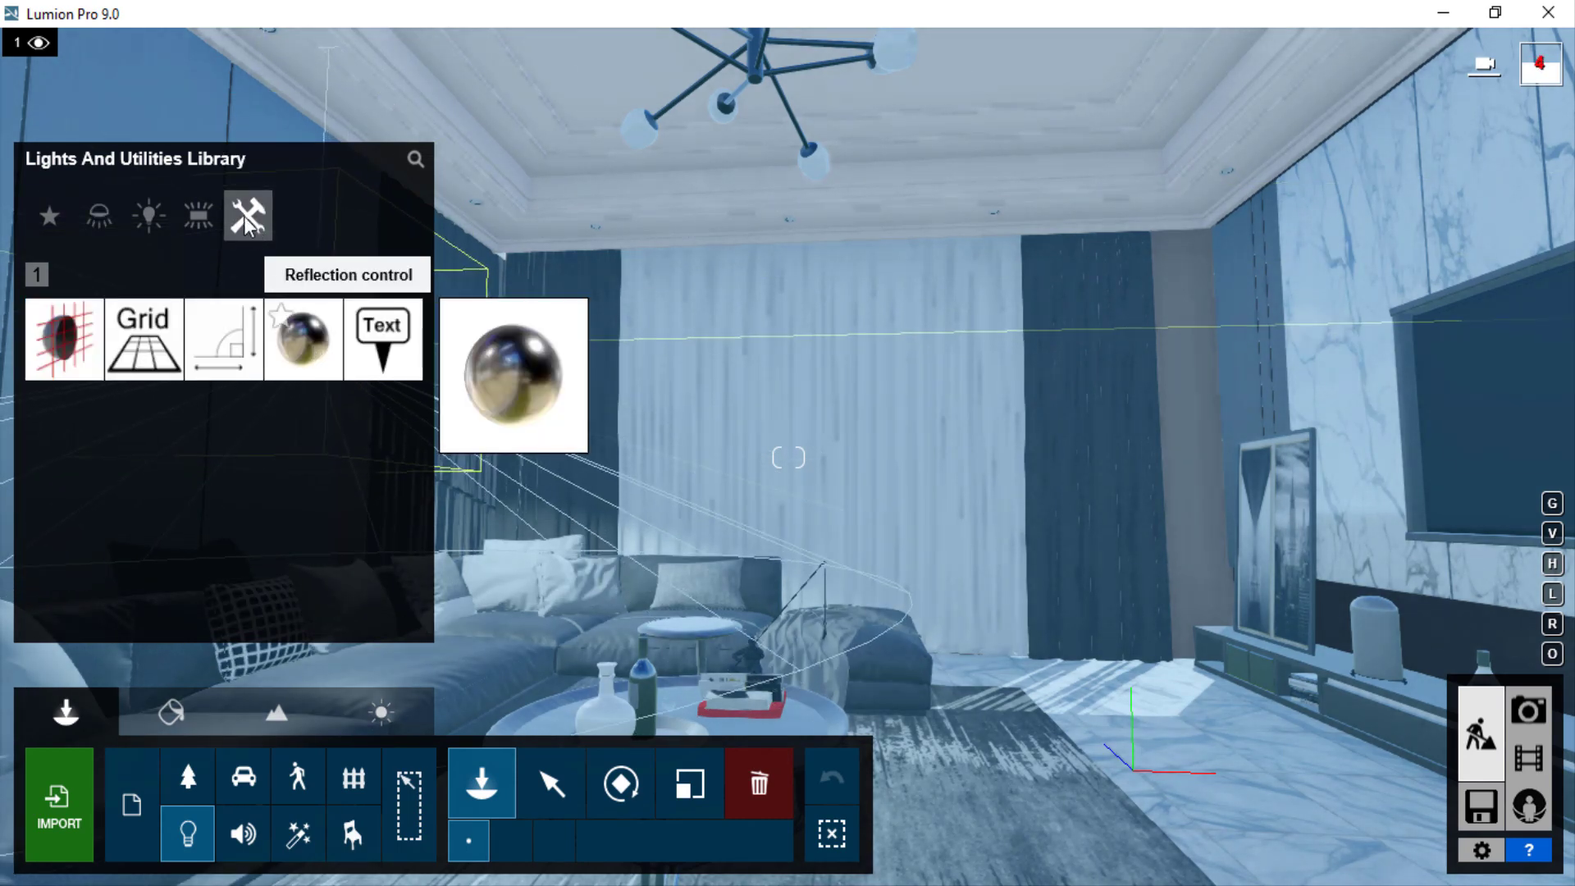
mouse_move(303, 339)
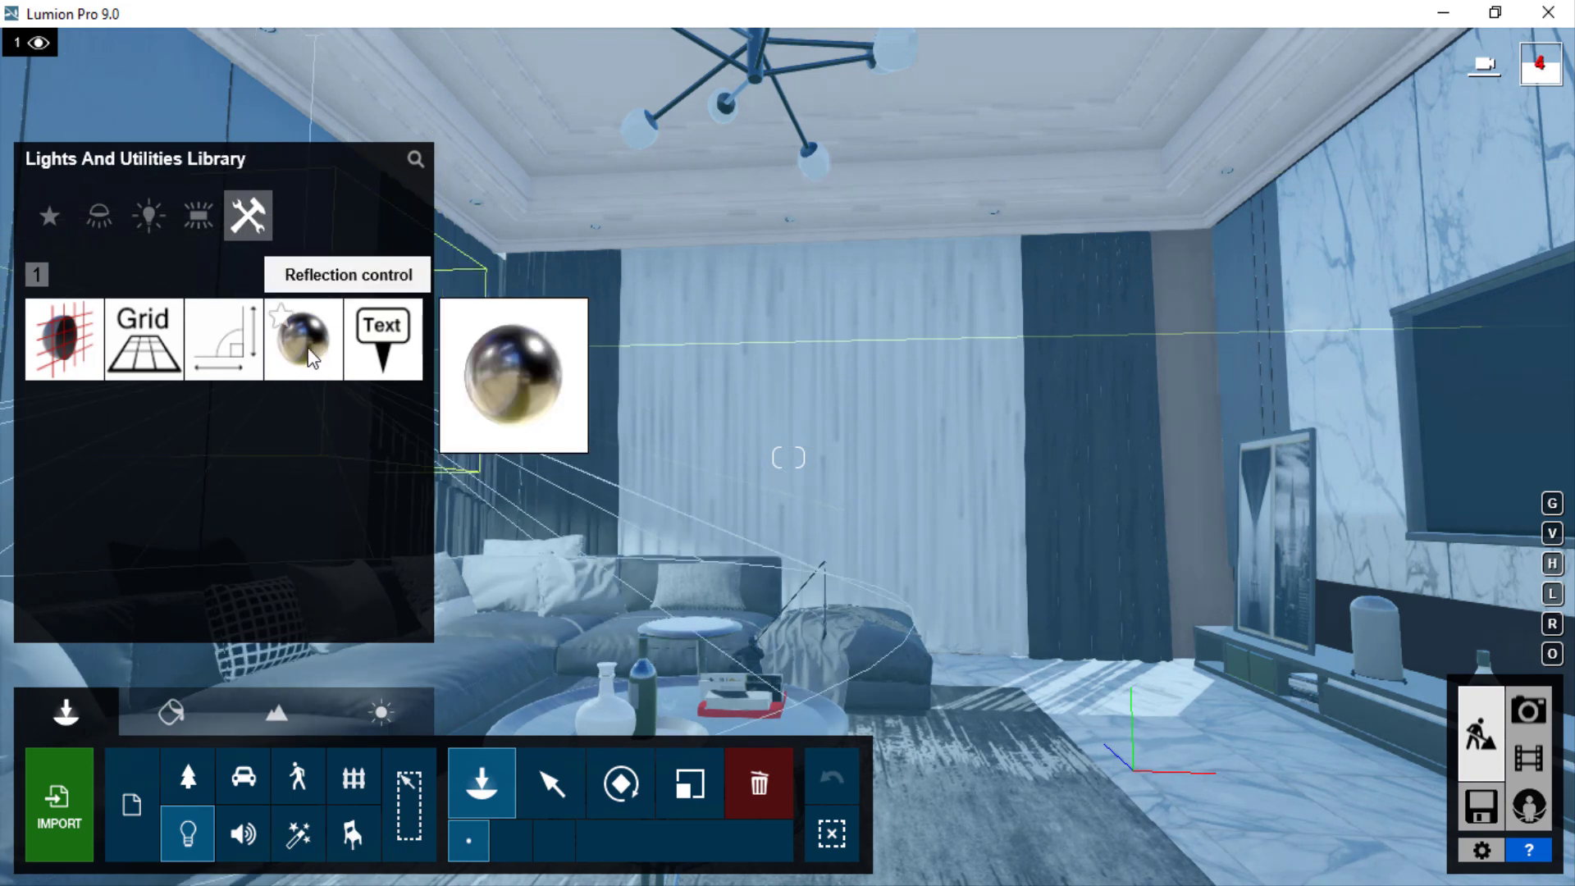
left_click(833, 691)
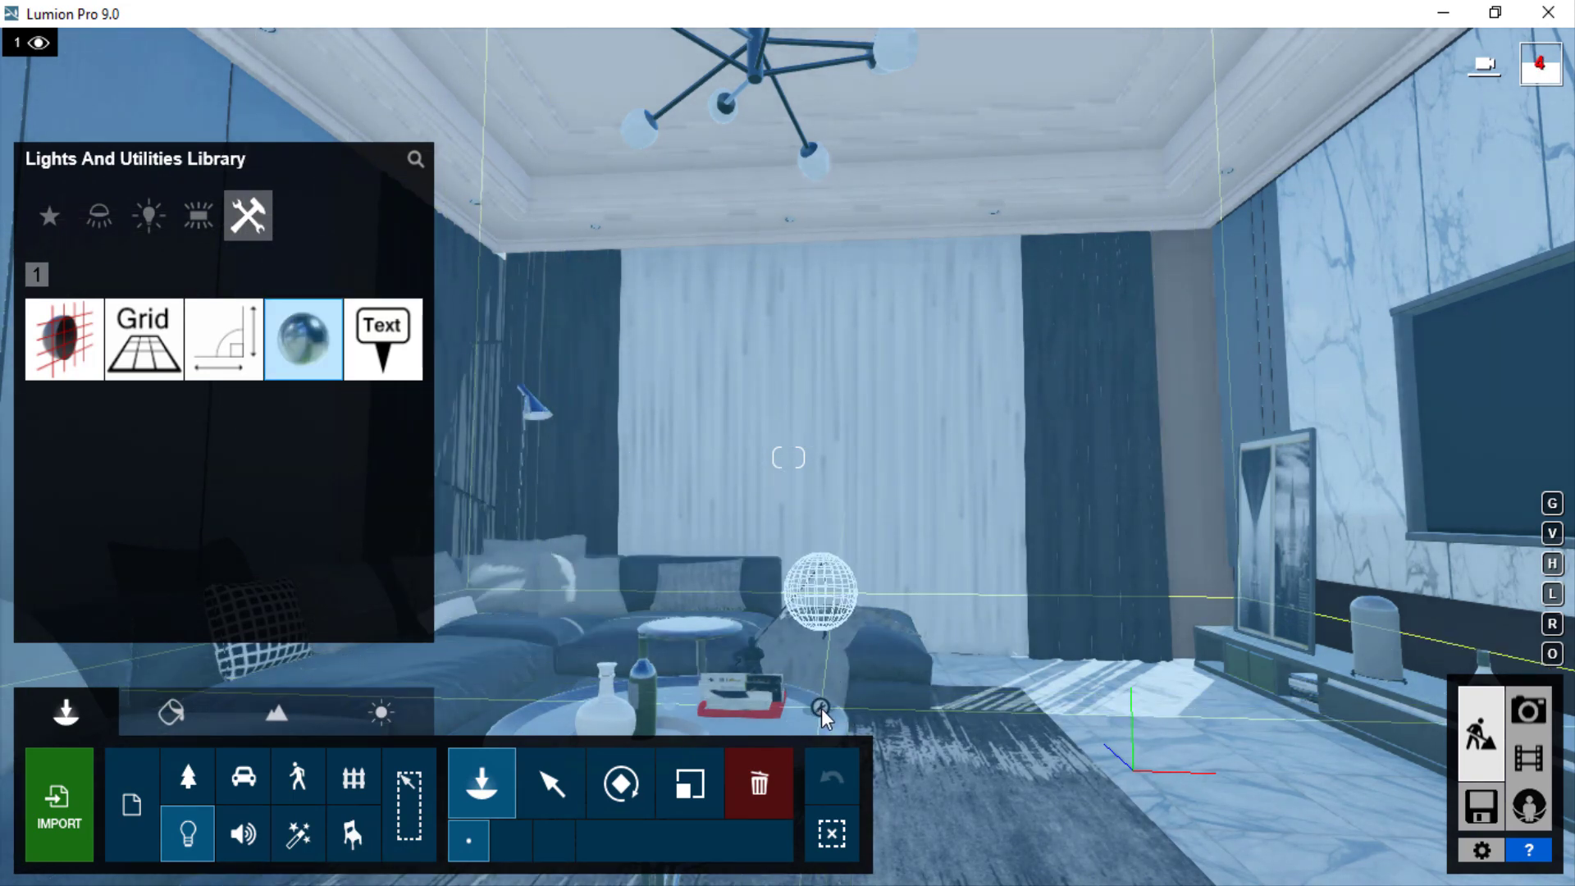
Move the reflection sphere above the sofa end beside the coffee table
left_click_drag(821, 708, 947, 739)
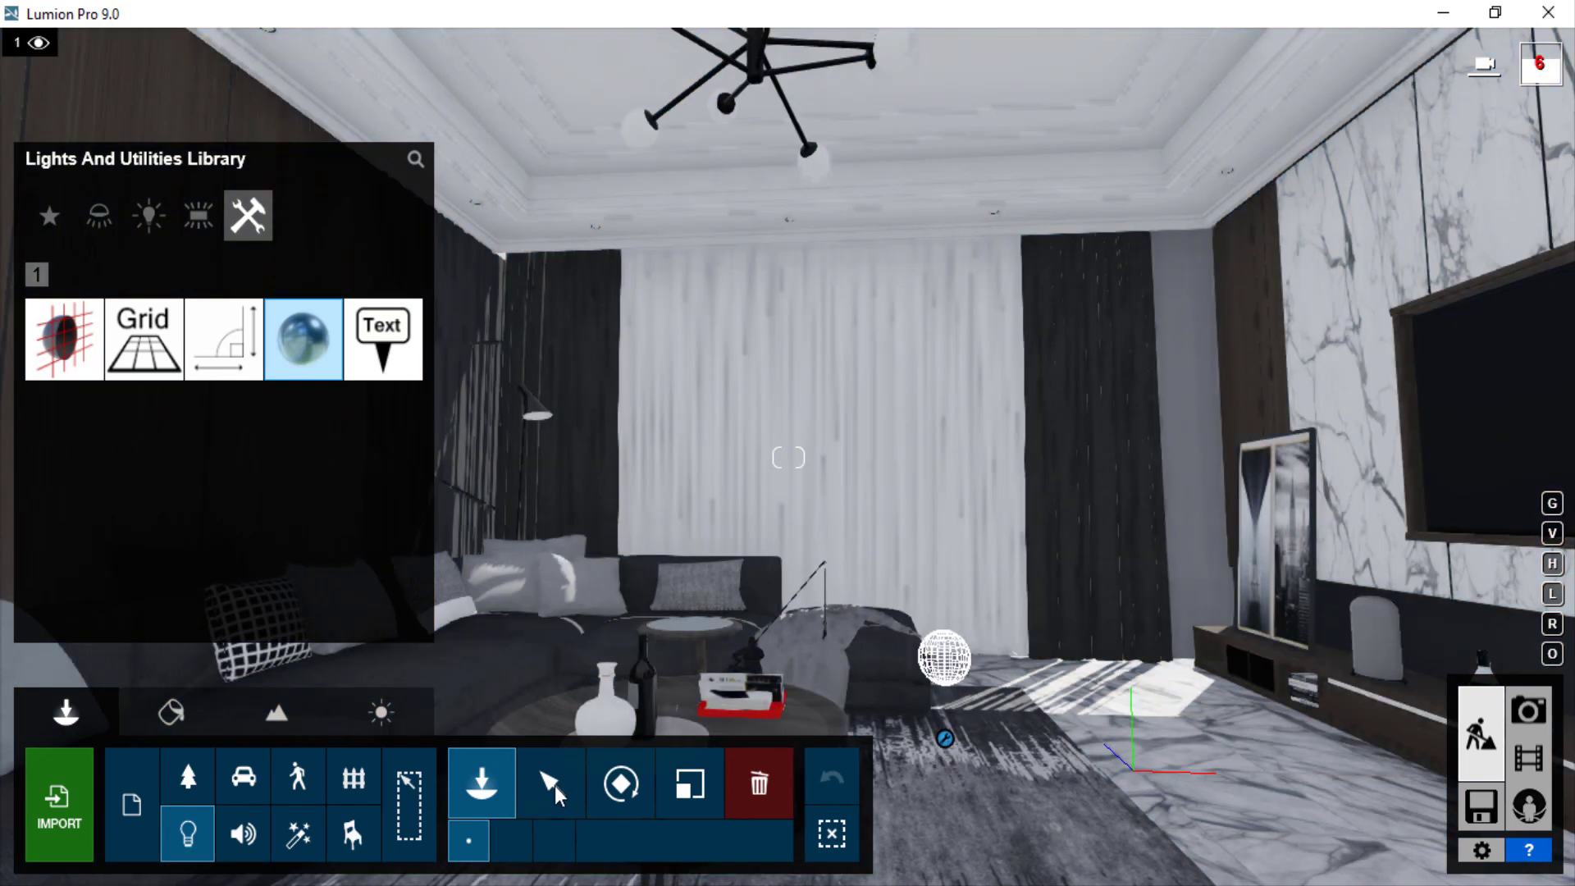
left_click_drag(954, 749, 821, 711)
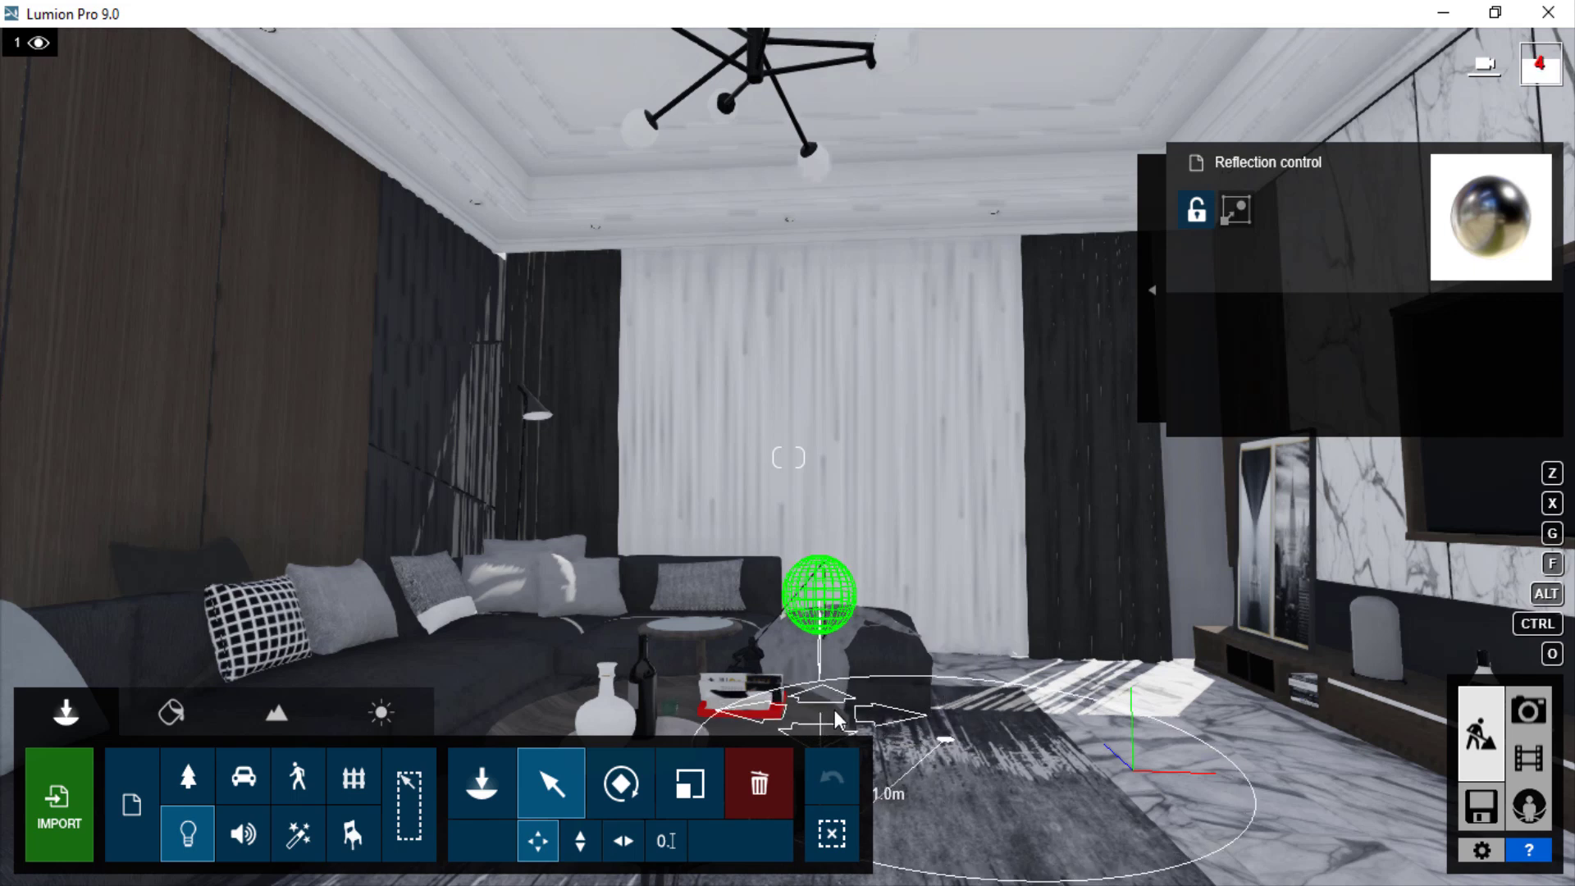
left_click_drag(821, 710, 833, 719)
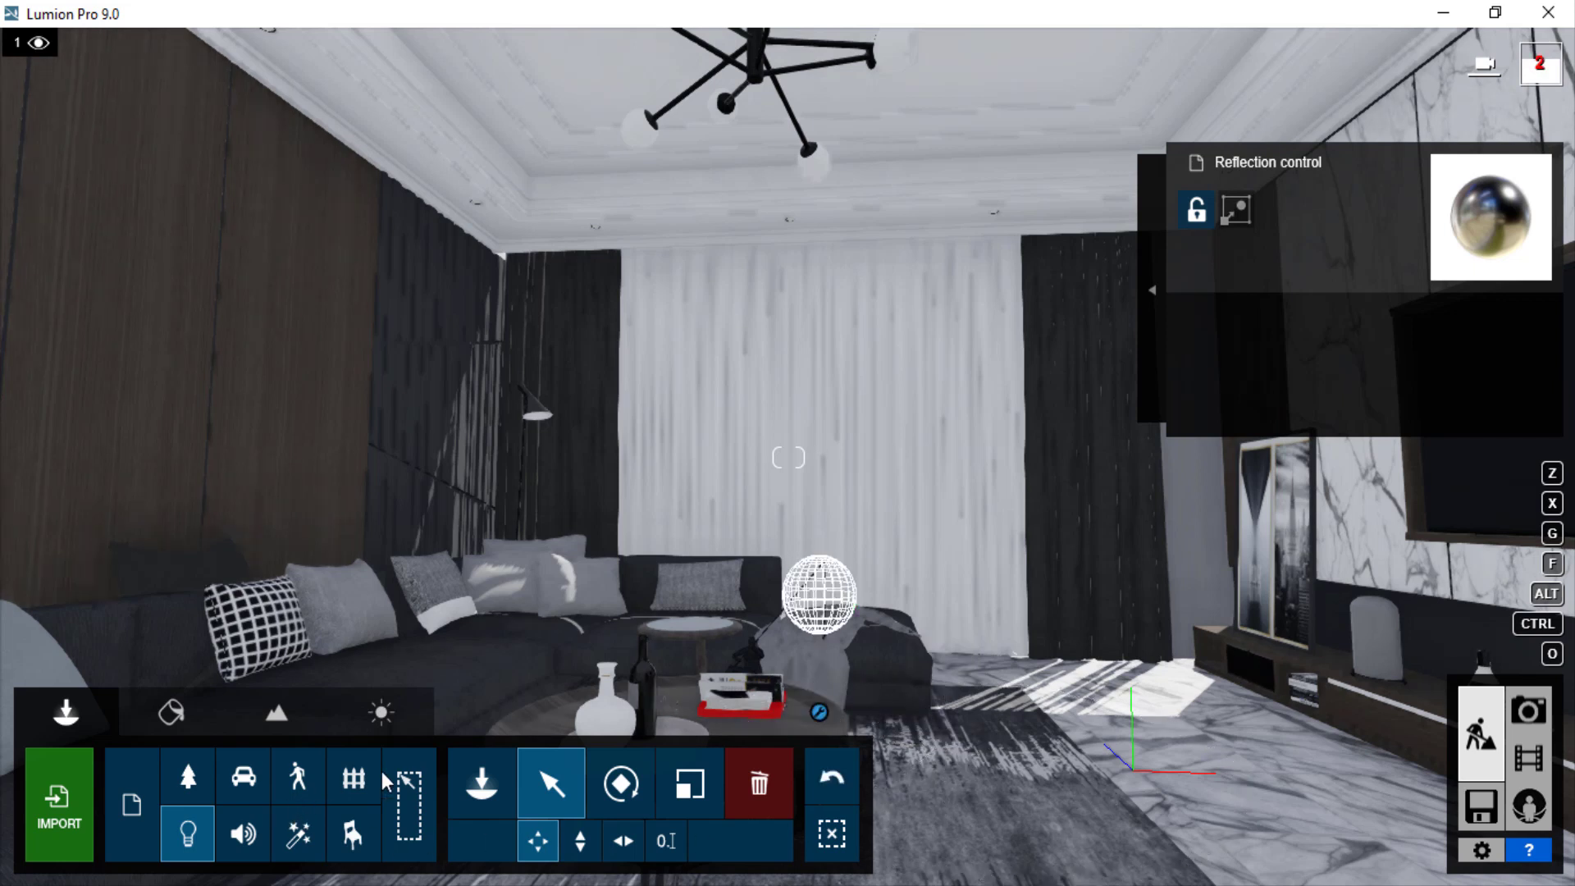
In Photo mode, frame the room and set the camera eye height to 1.00 m
left_click(1537, 722)
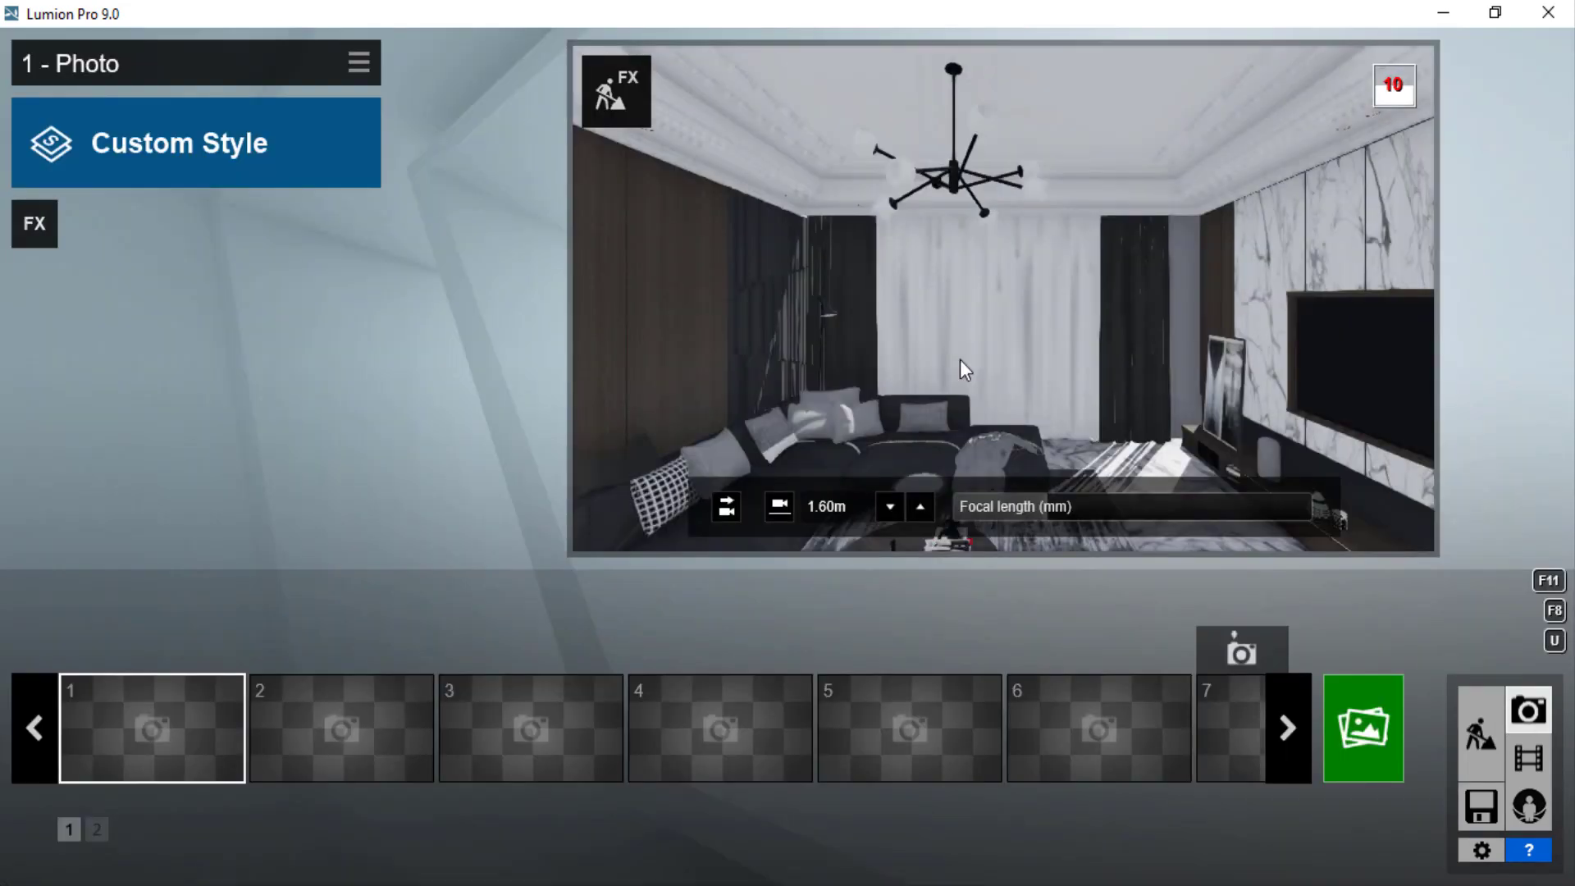
key("d")
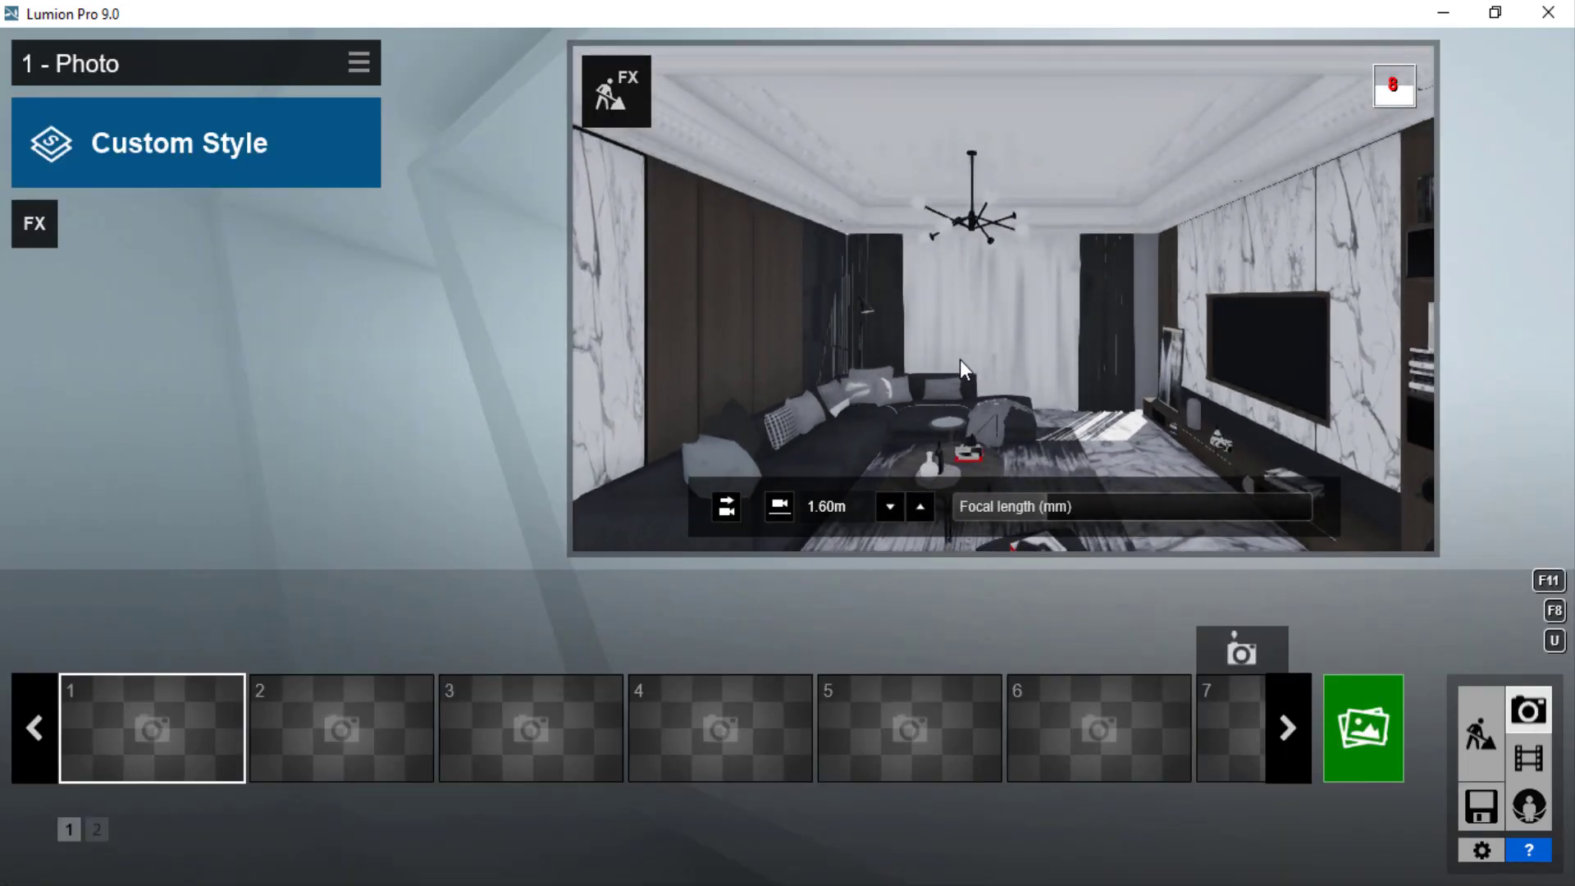
key("d")
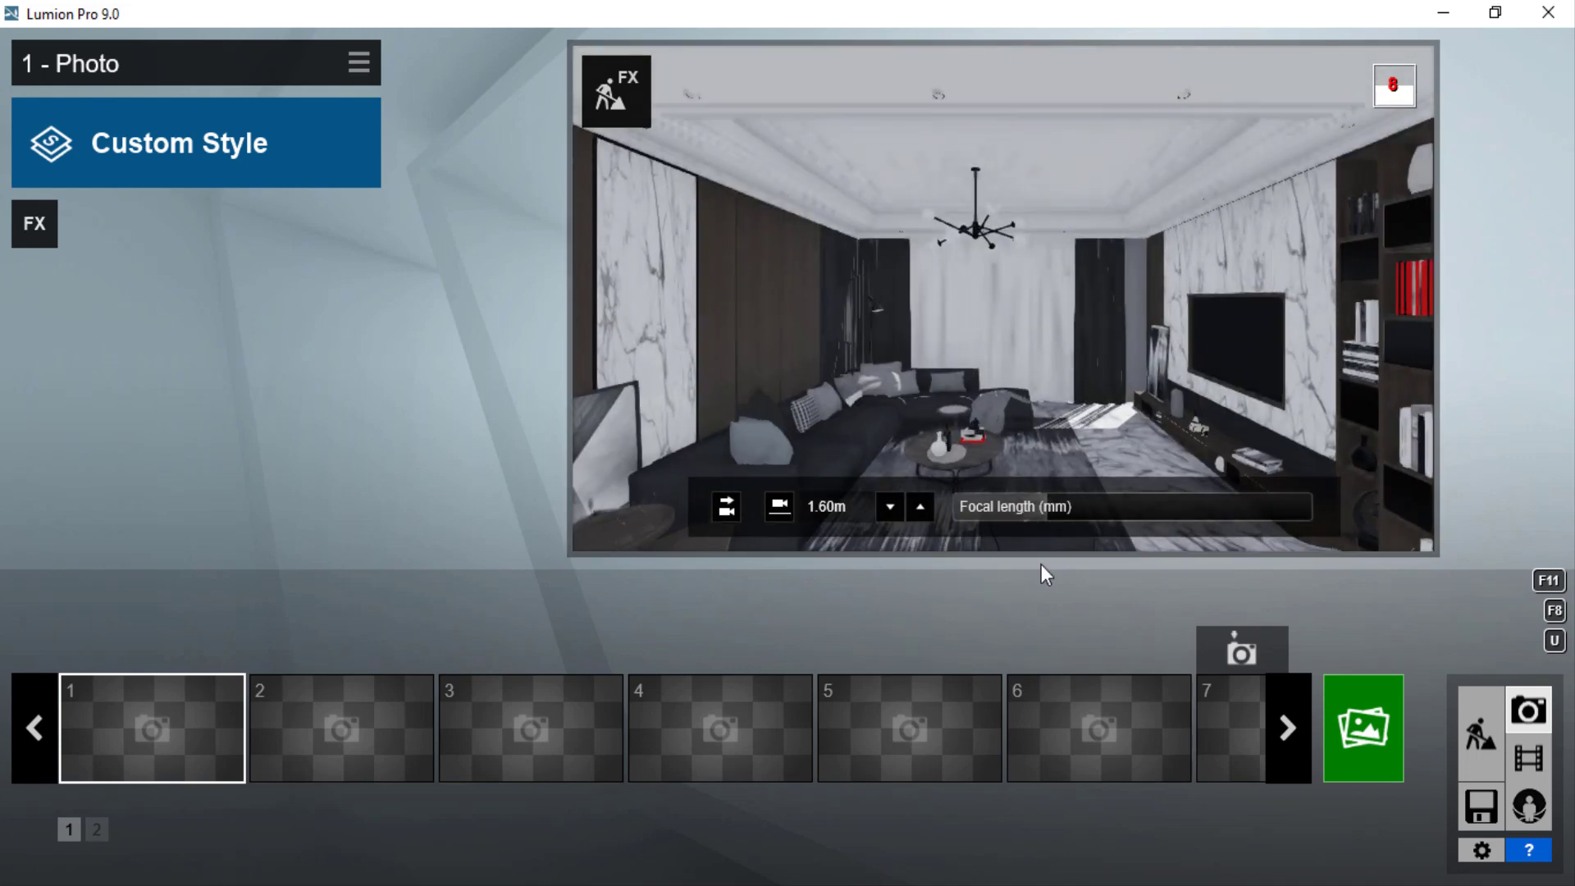
left_click(851, 506)
type("1.")
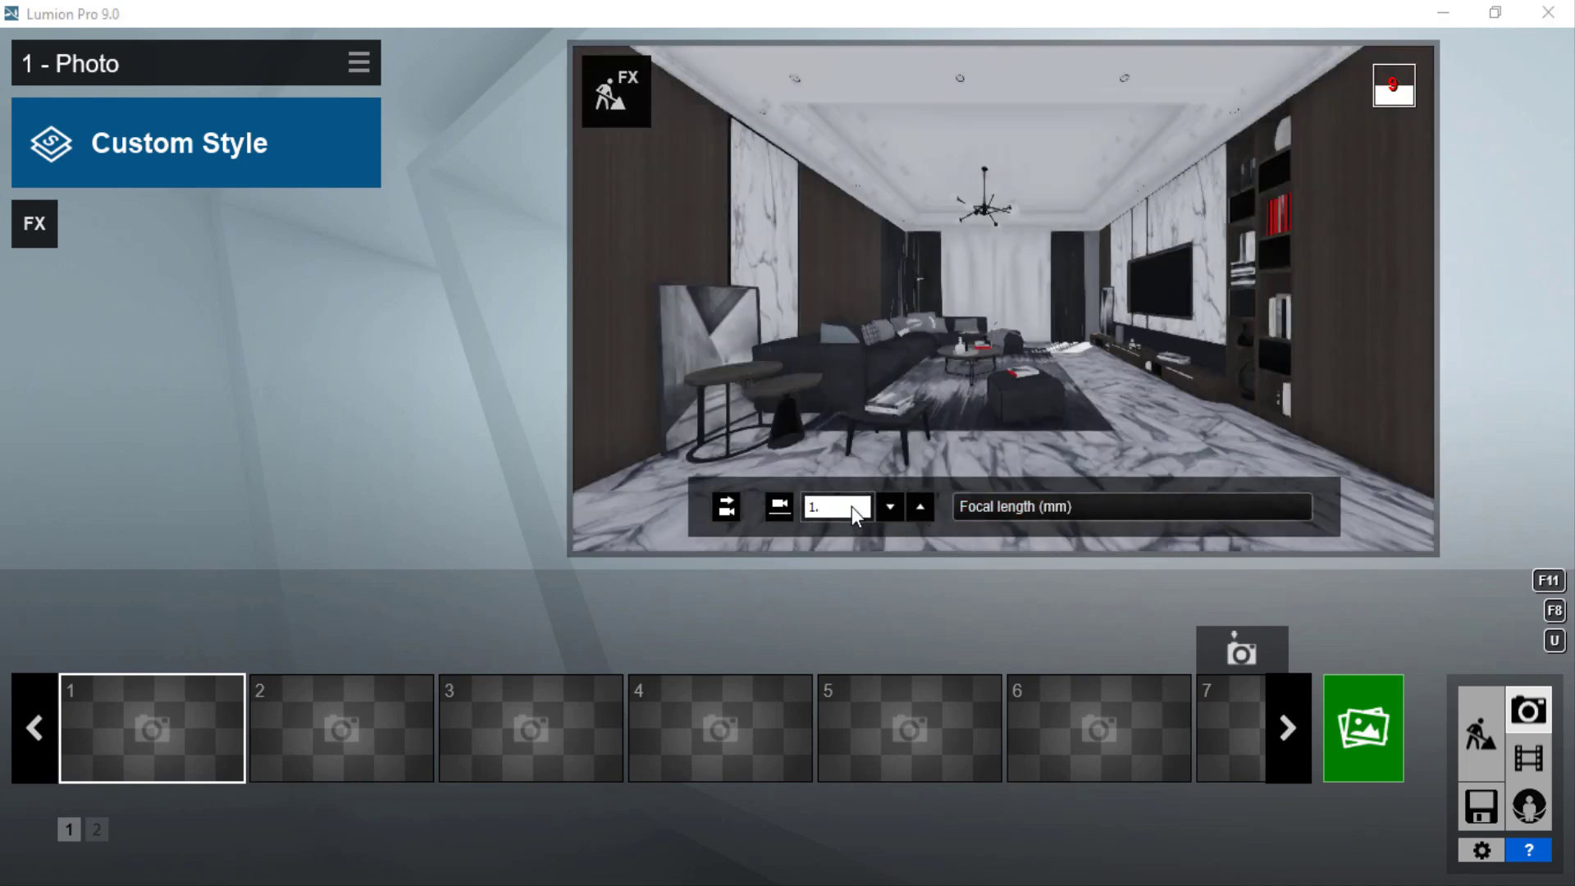
key("BackSpace")
key("BackSpace")
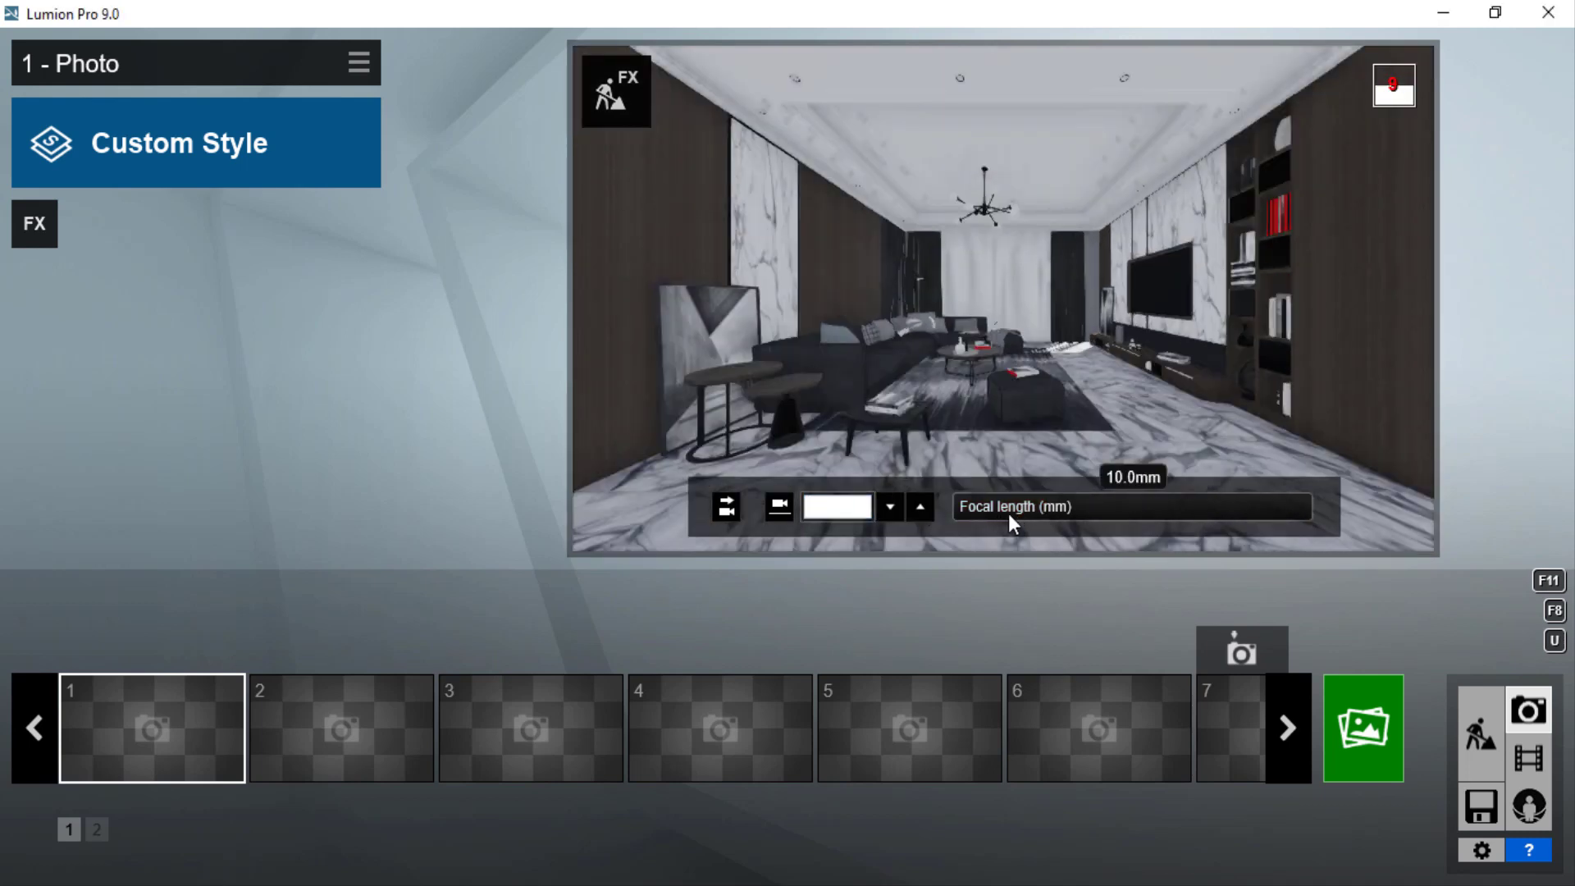
Set the focal length to about 16.9 mm and store the view as photo 1
left_click_drag(1009, 513, 1034, 518)
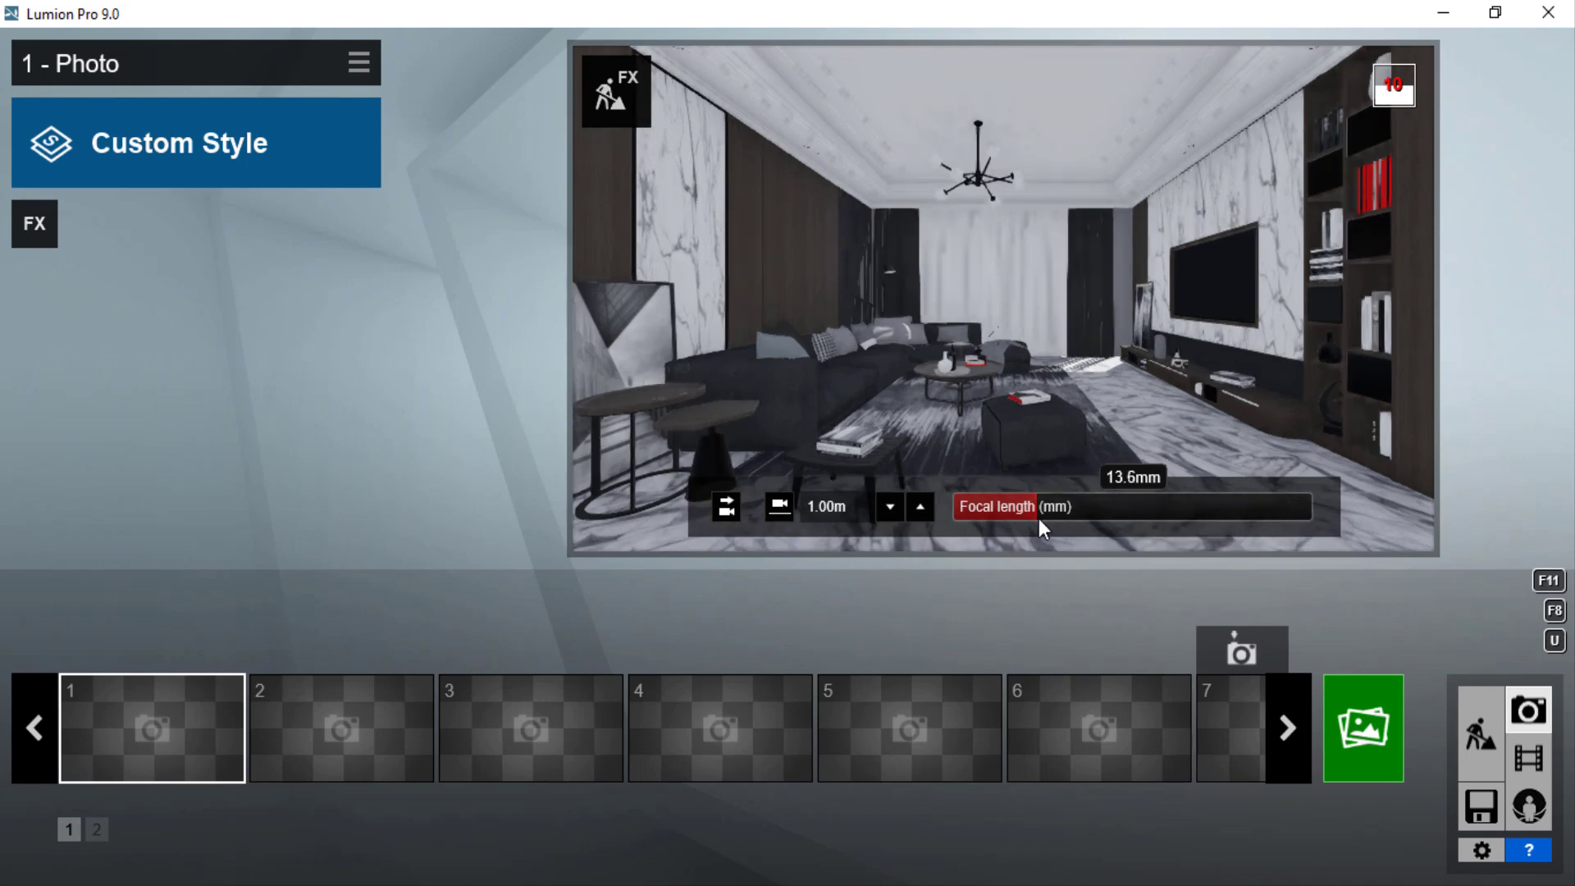
mouse_move(1037, 518)
left_mouse_down()
mouse_move(1095, 519)
mouse_move(1070, 521)
left_mouse_up()
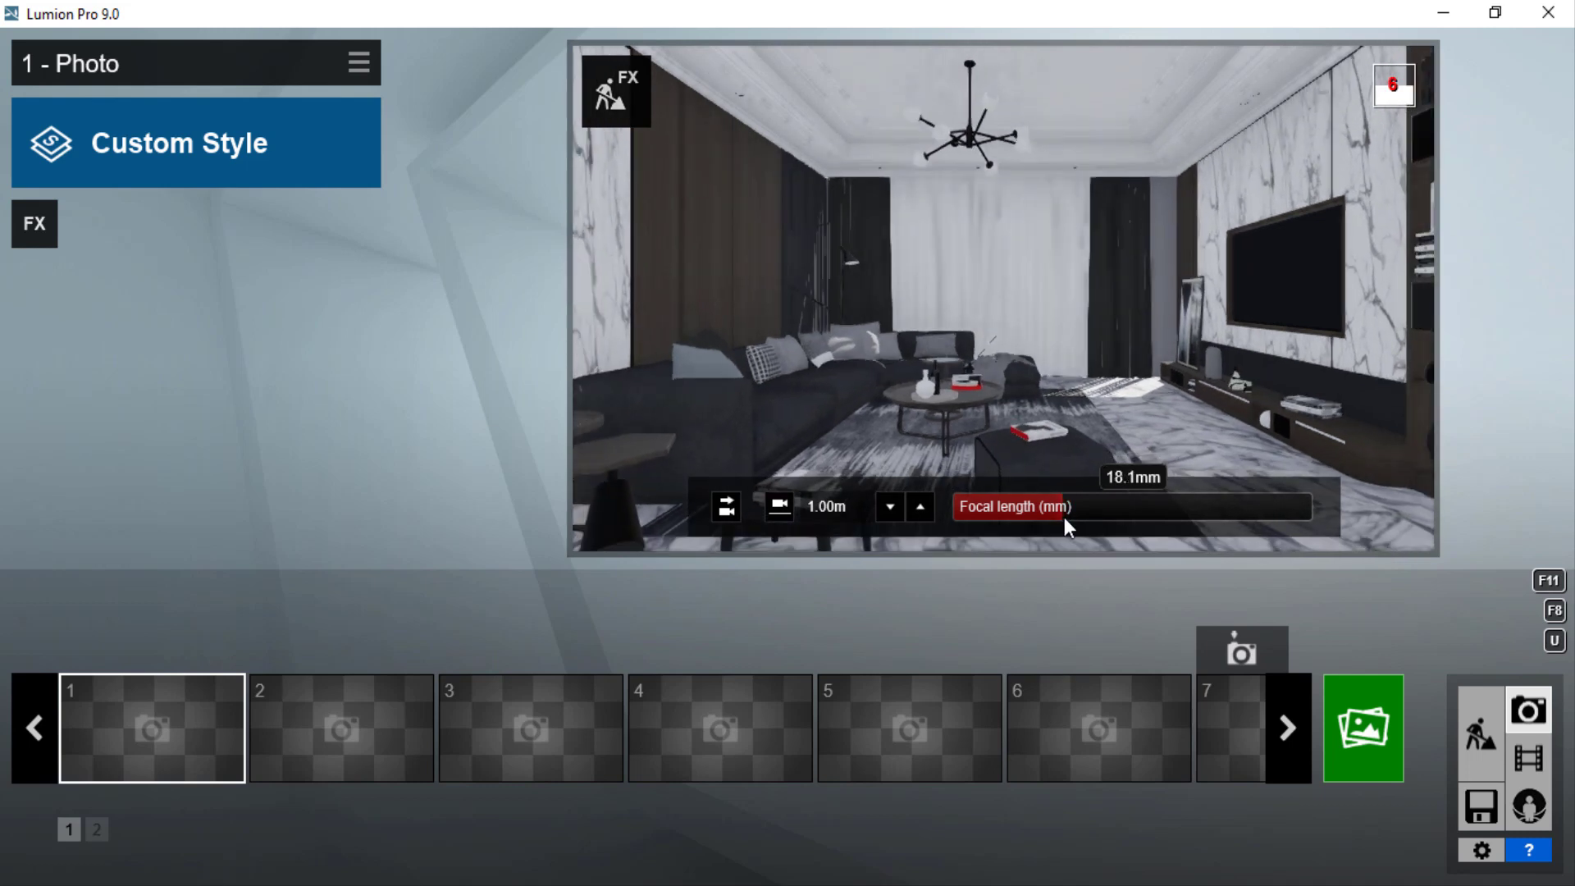
left_click_drag(1065, 517, 1059, 514)
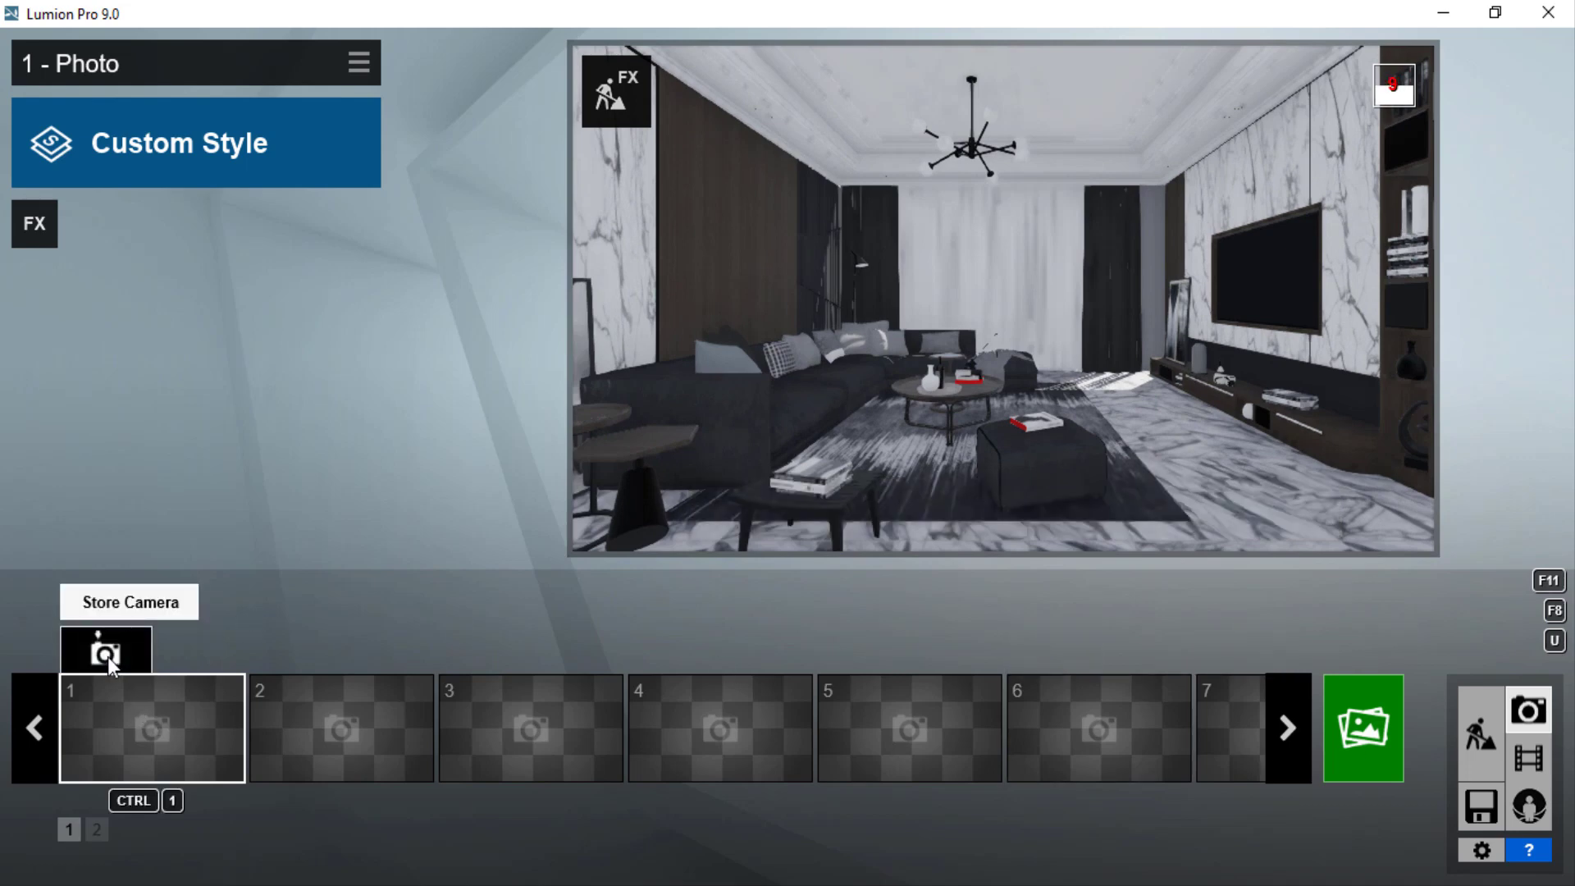
left_click(107, 656)
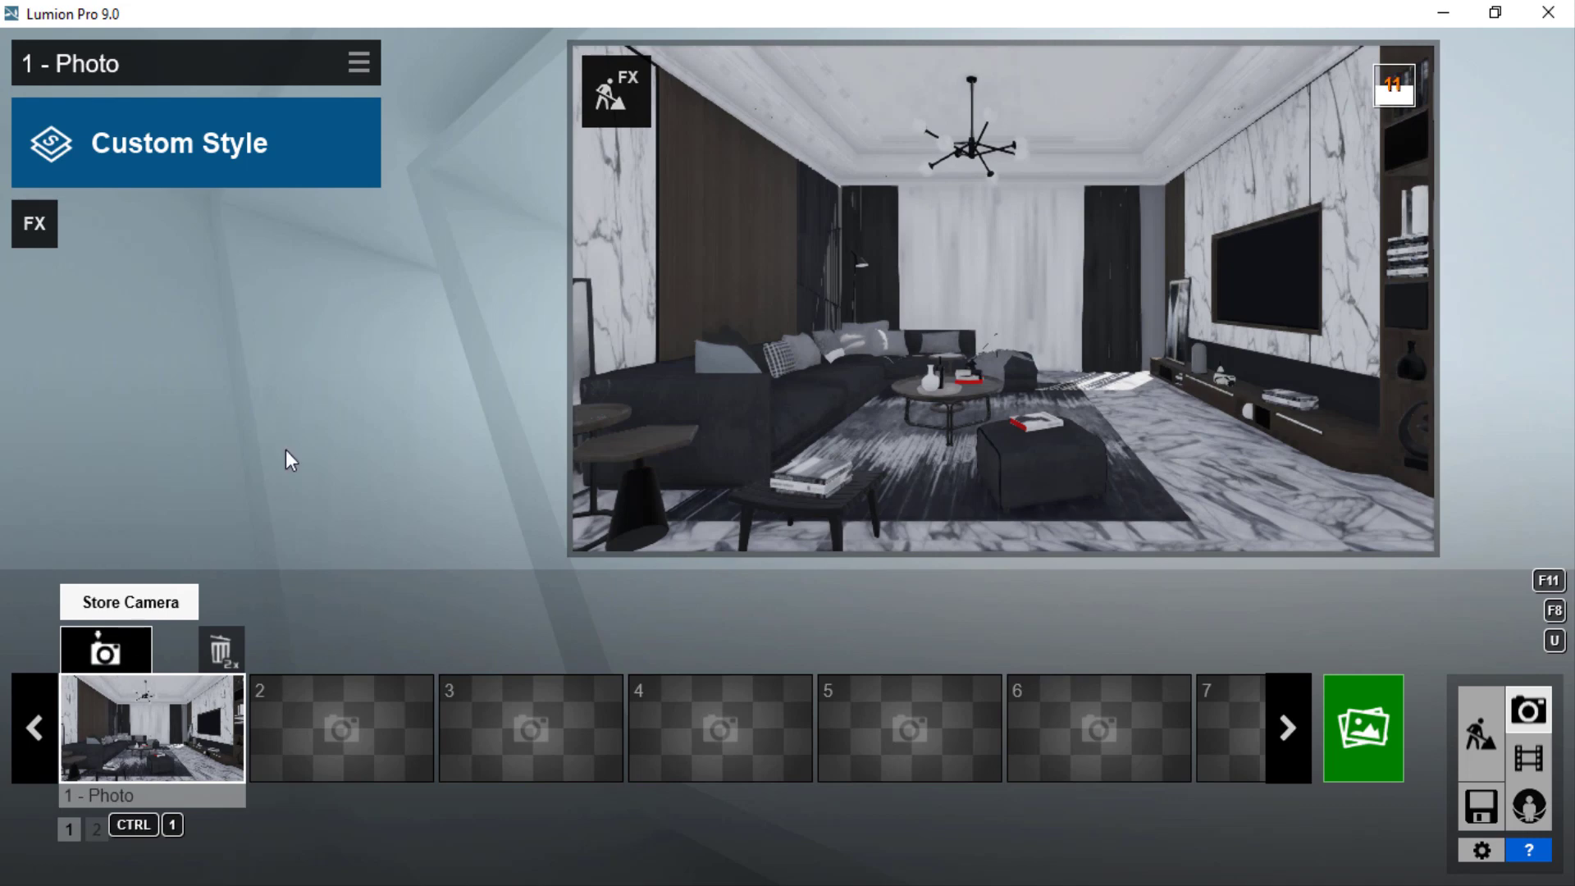
Return to Build mode, frame the TV wall and enter the Material Editor
left_click(1483, 739)
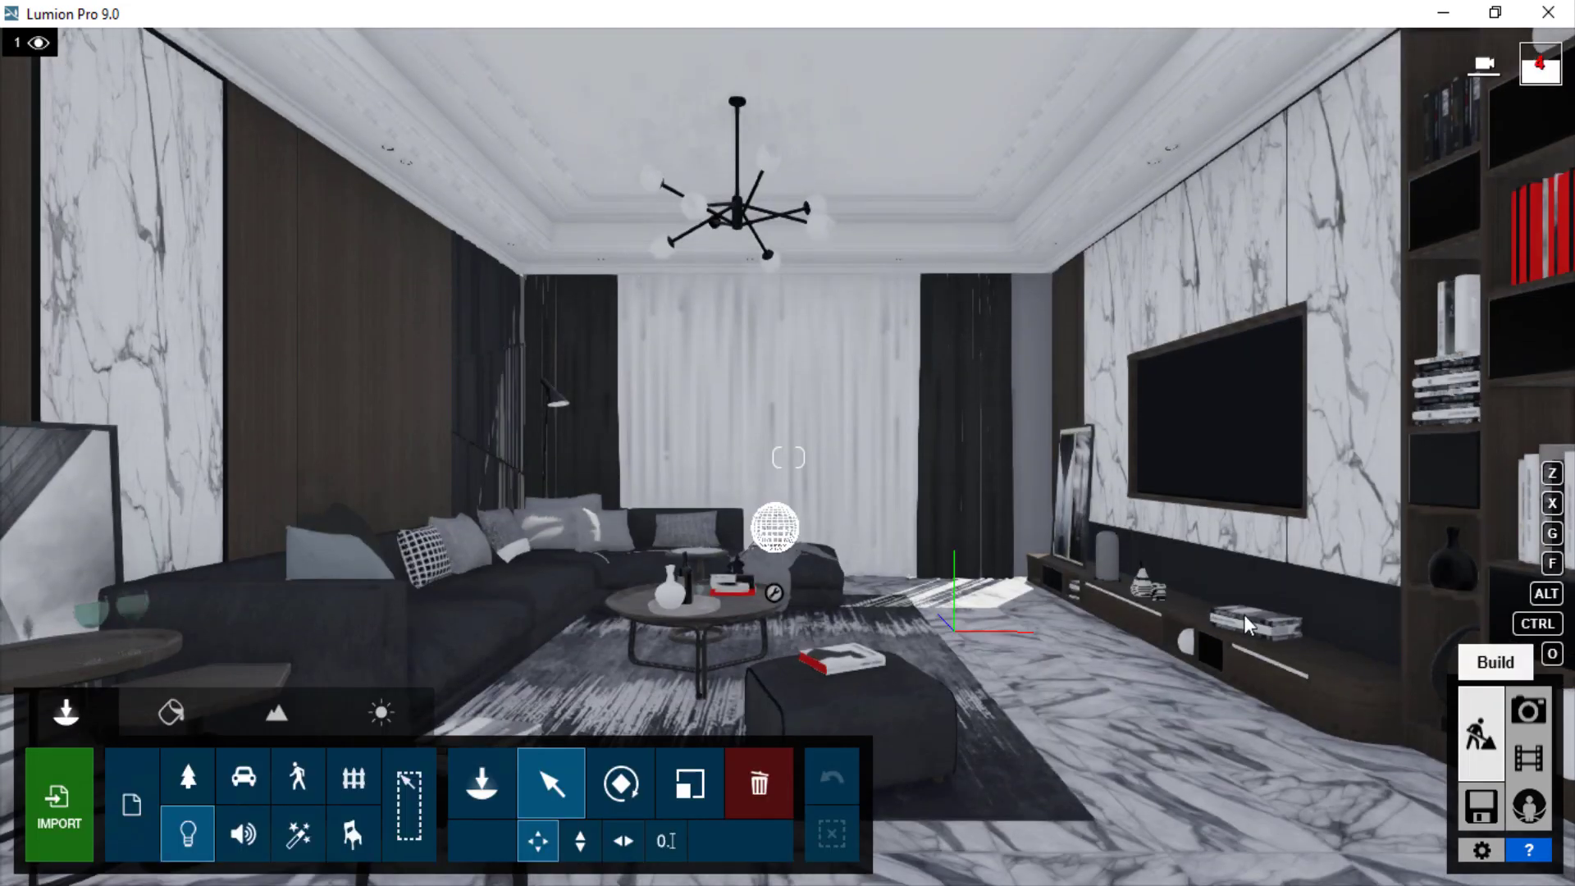
key("w")
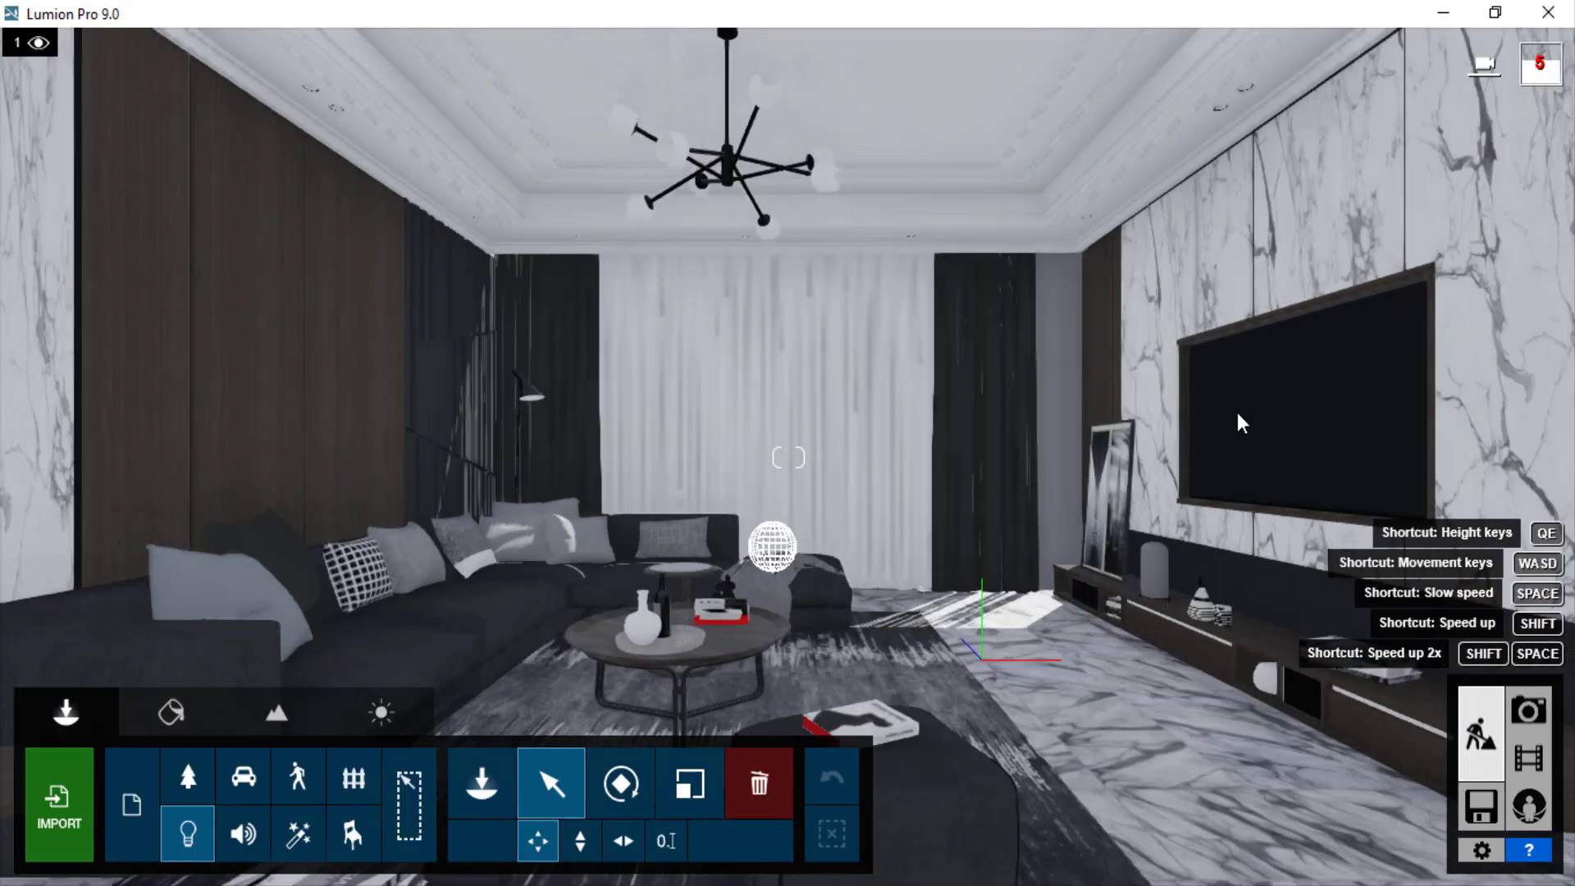
key("s")
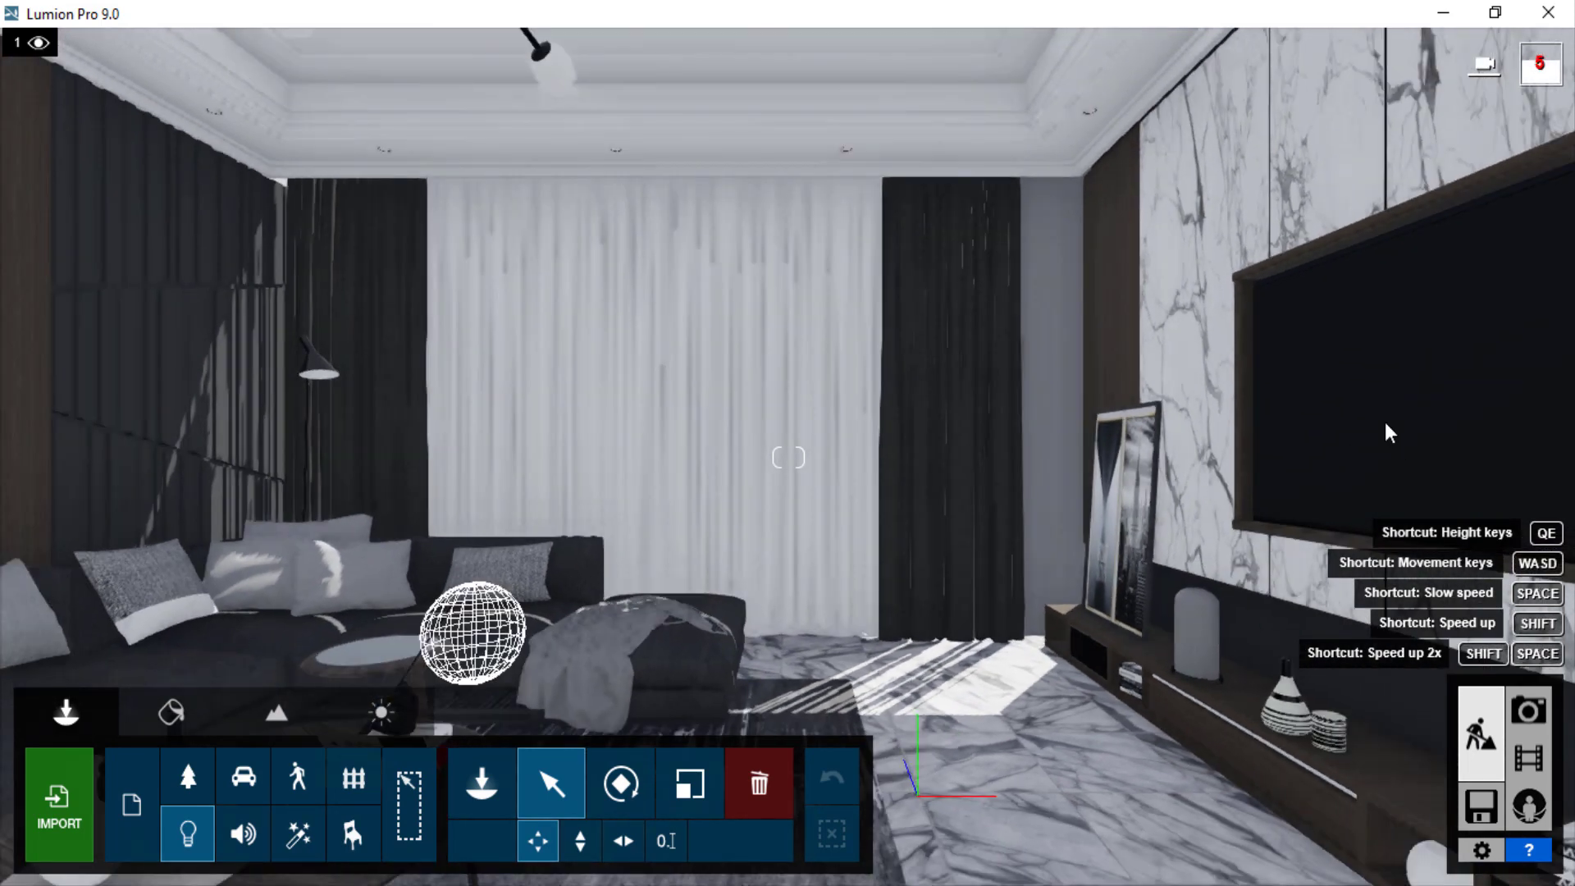
left_click(171, 712)
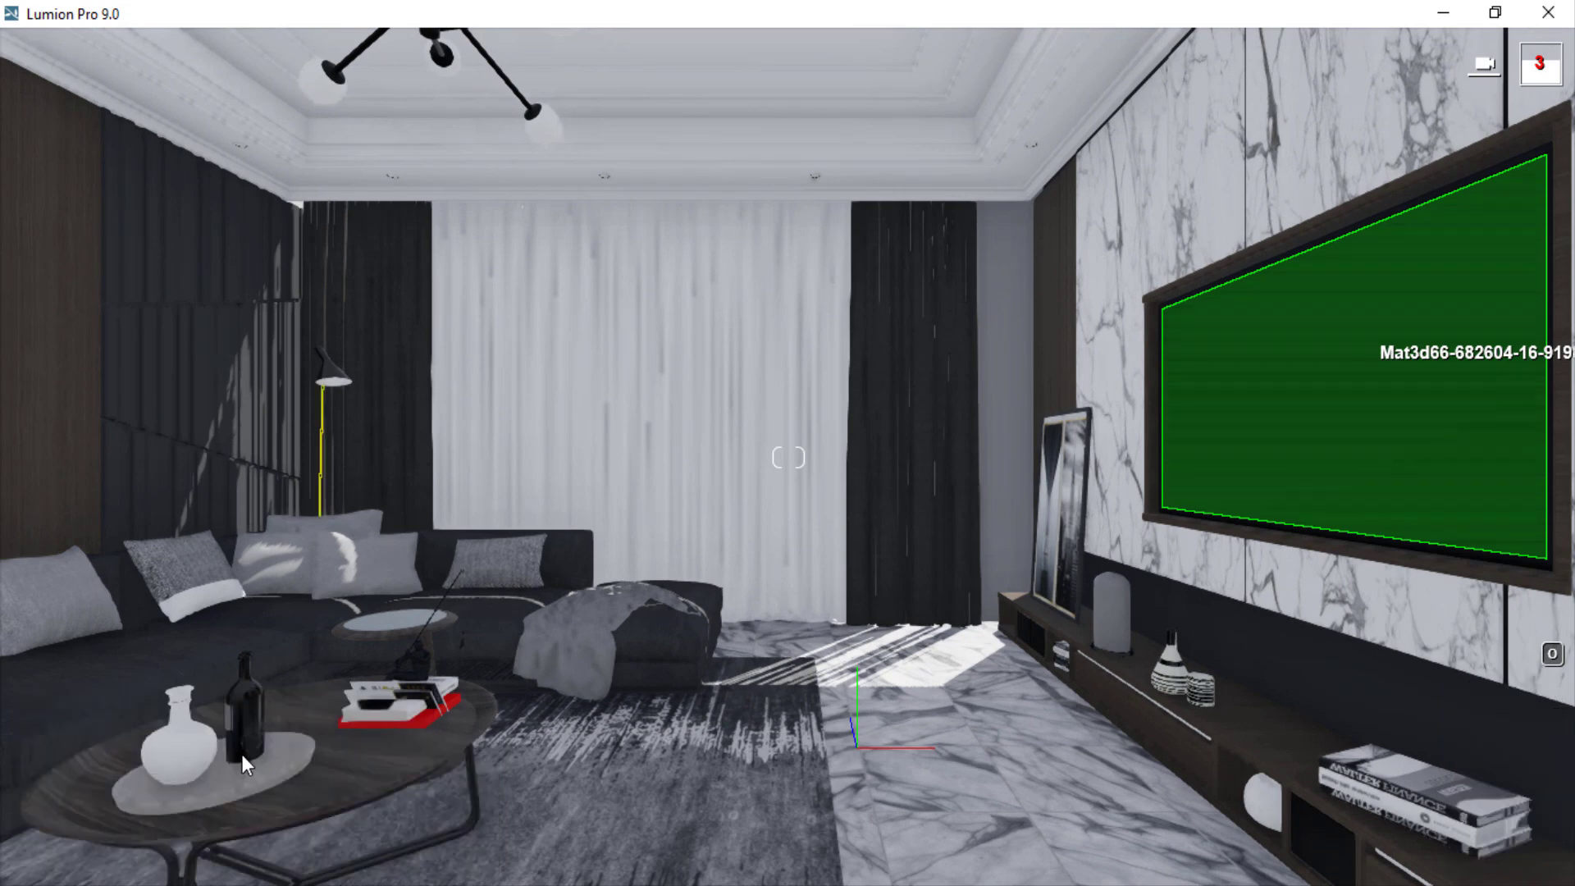
Give the TV screen a Standard material with gloss about 0.9
left_click(235, 746)
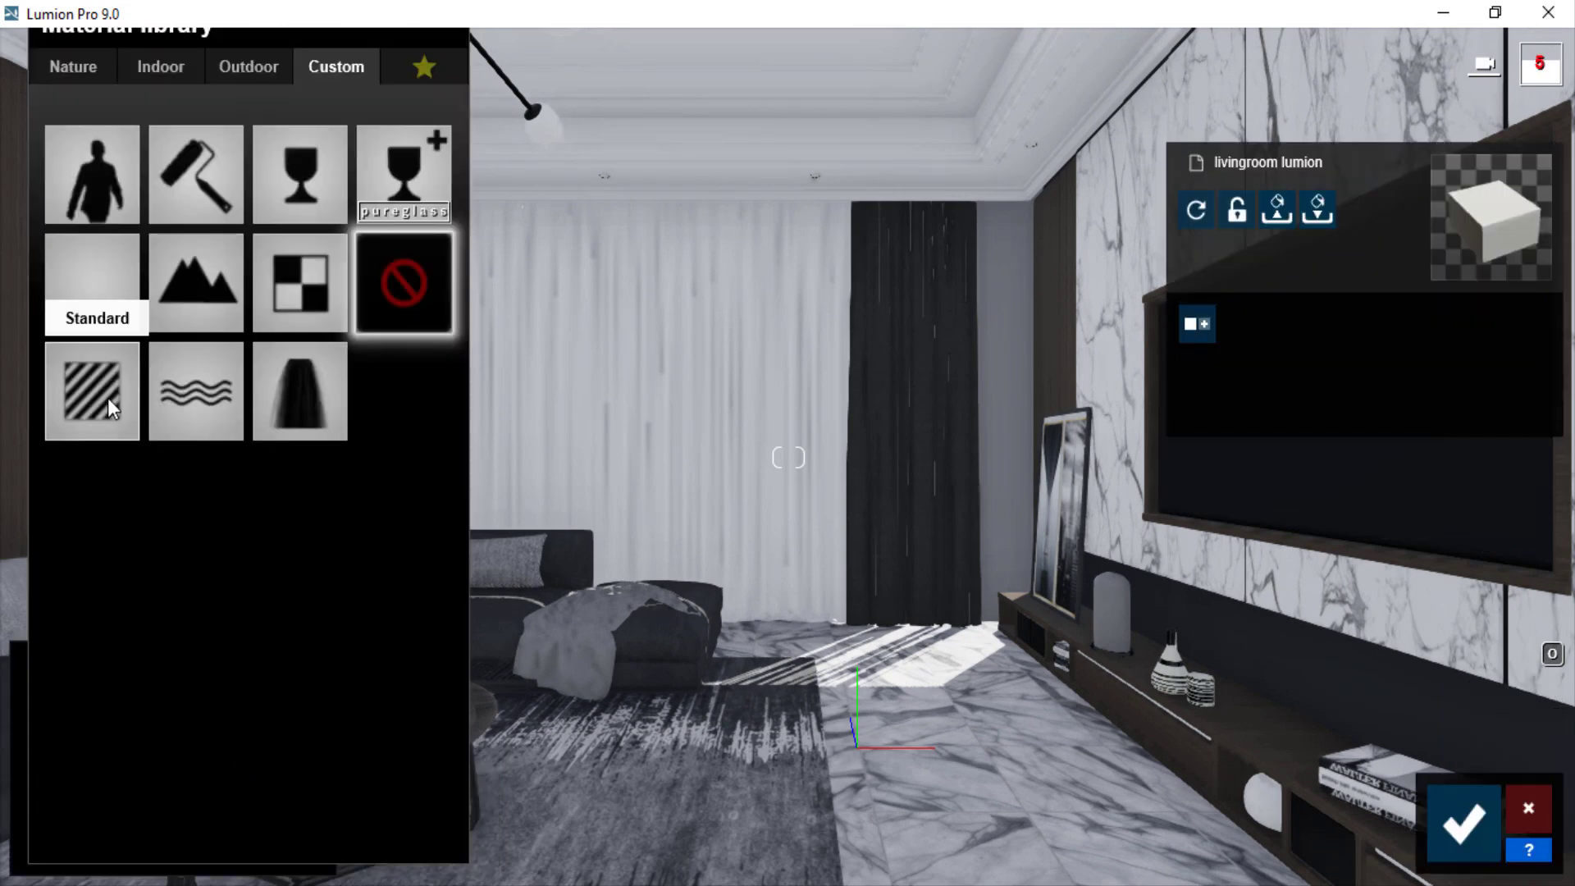
left_click(107, 397)
left_click_drag(155, 486, 160, 485)
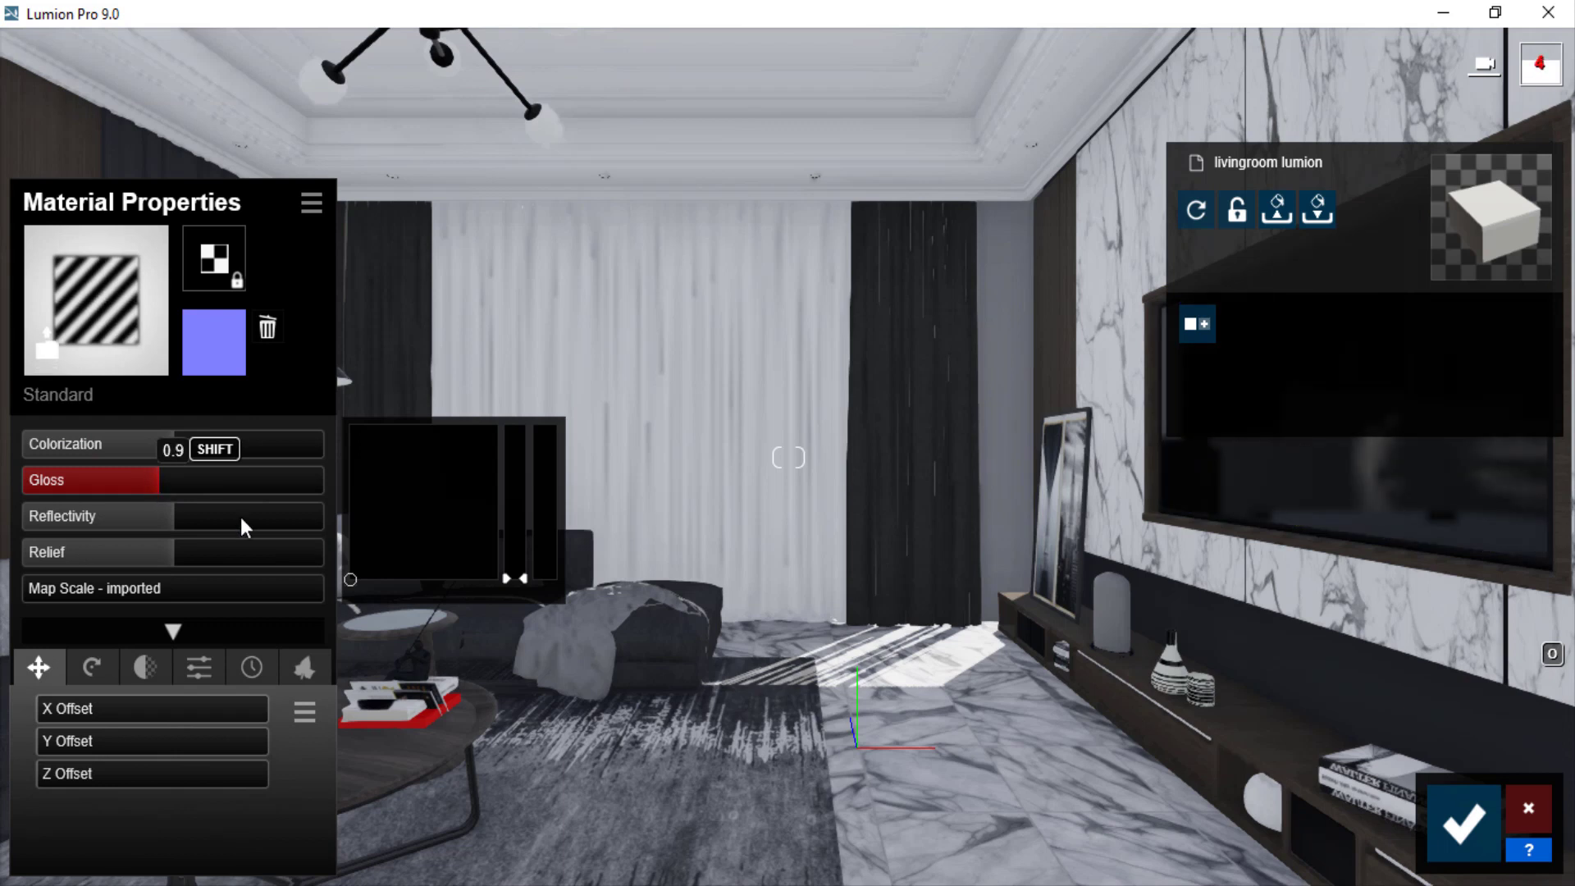
left_click_drag(160, 486, 240, 517)
right_click_drag(153, 483, 152, 482)
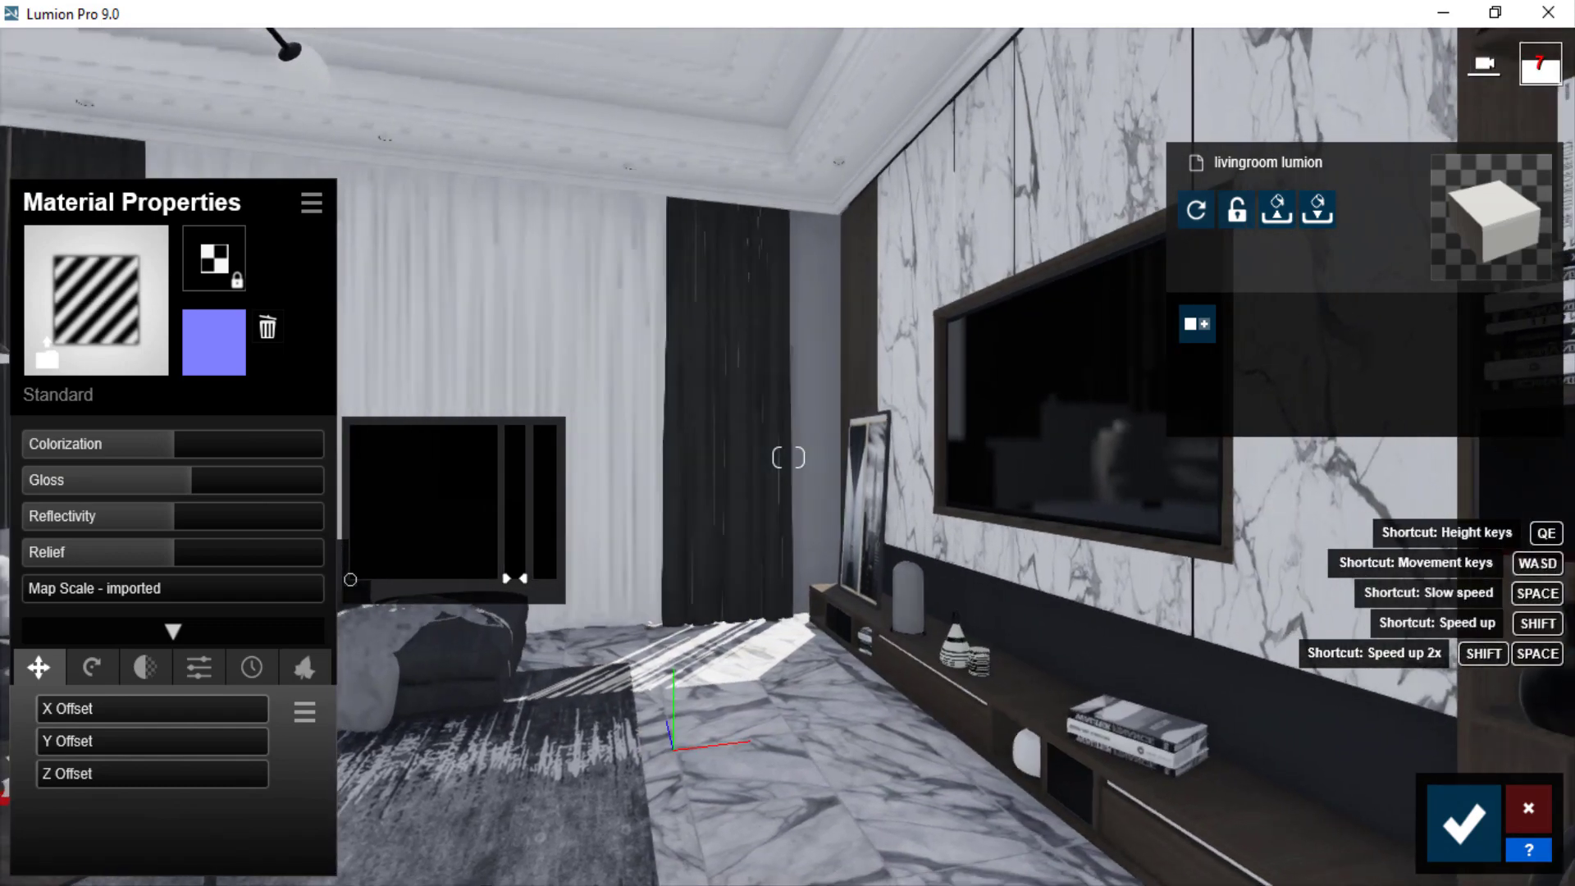
left_click(155, 482)
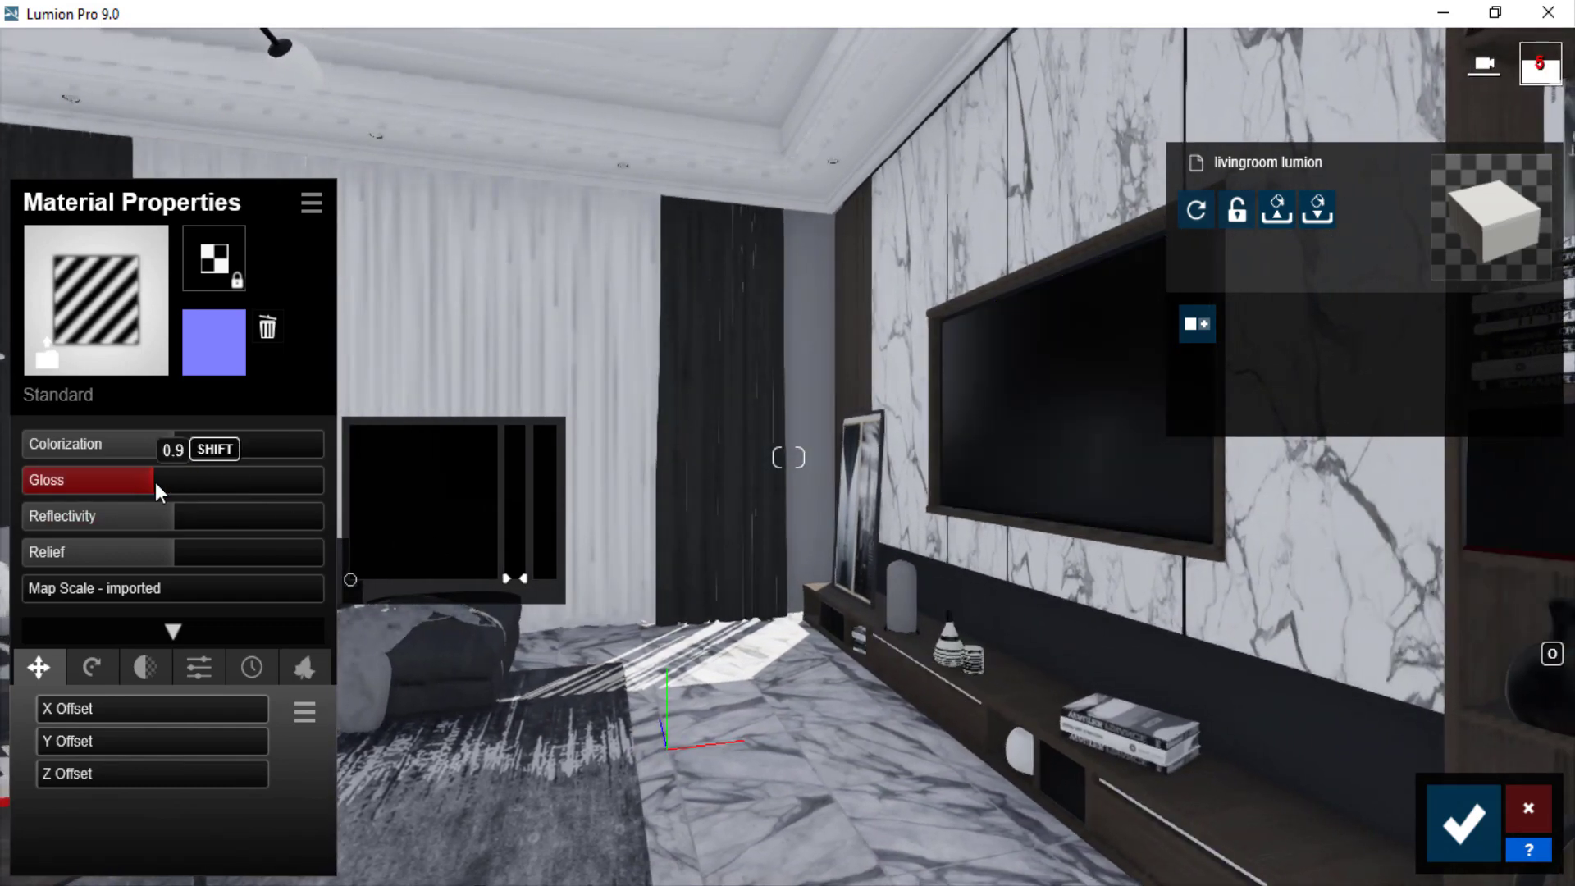
left_click_drag(157, 478, 157, 482)
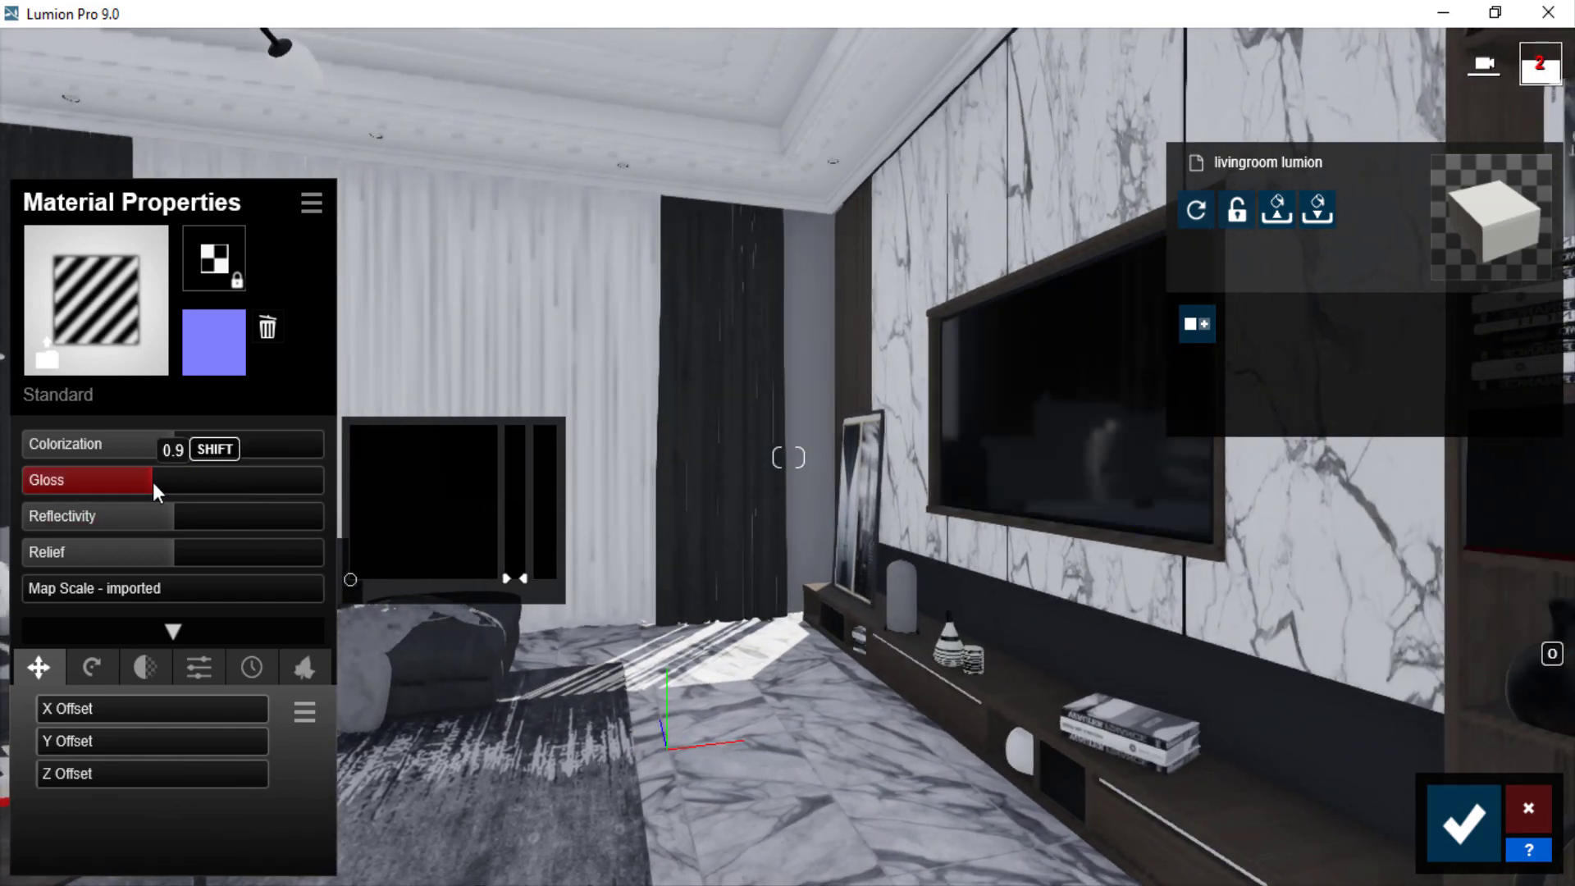
left_click(1465, 823)
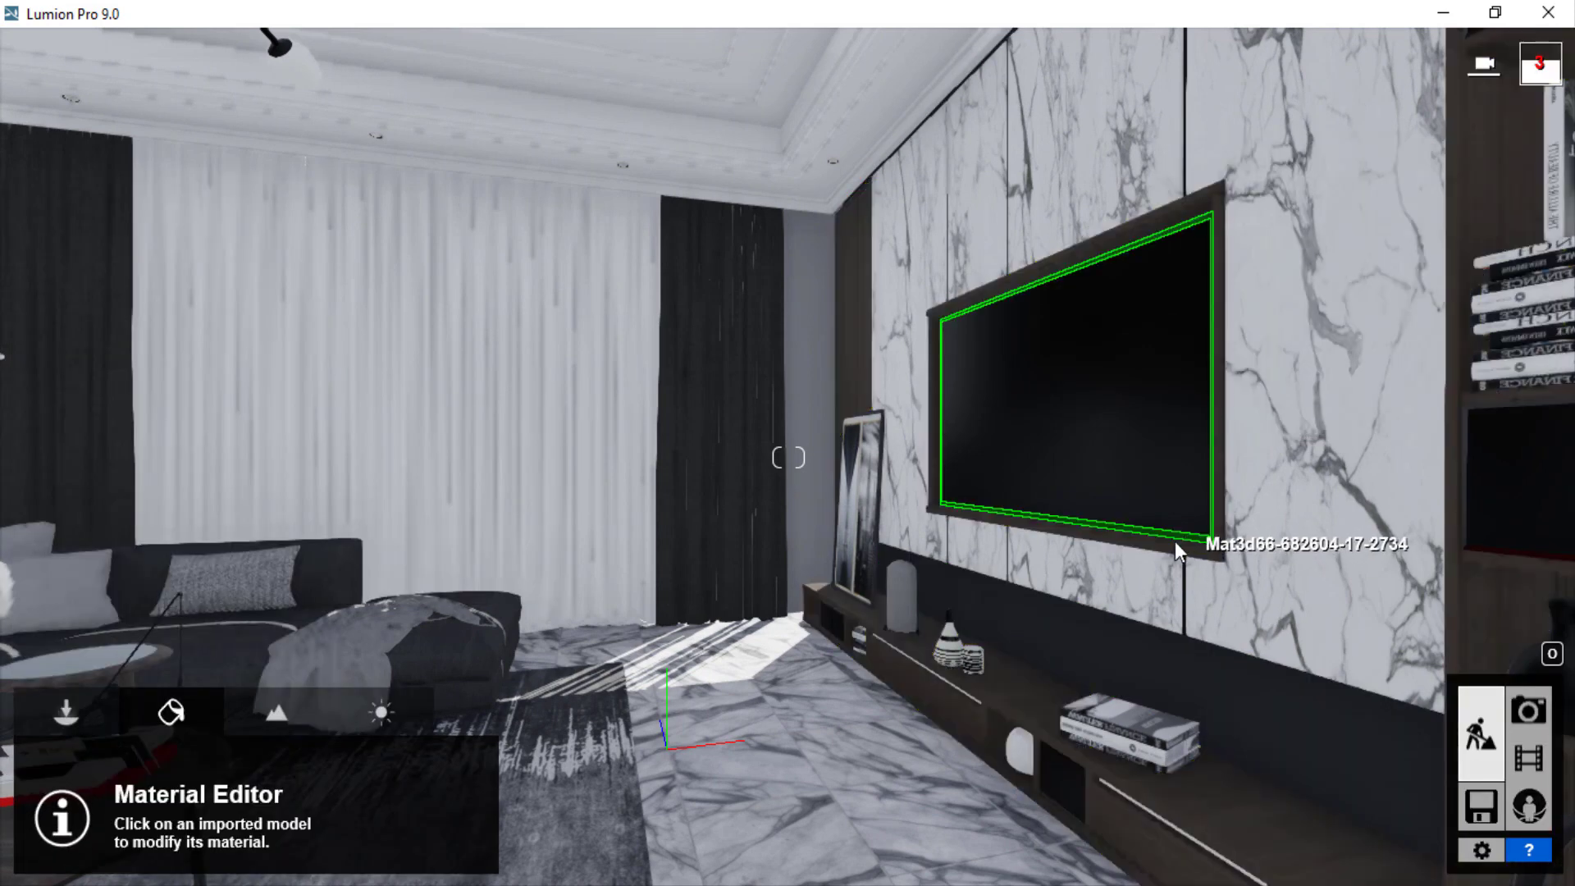
Give the TV frame a Standard material with gloss lowered to 0.9
left_click(155, 631)
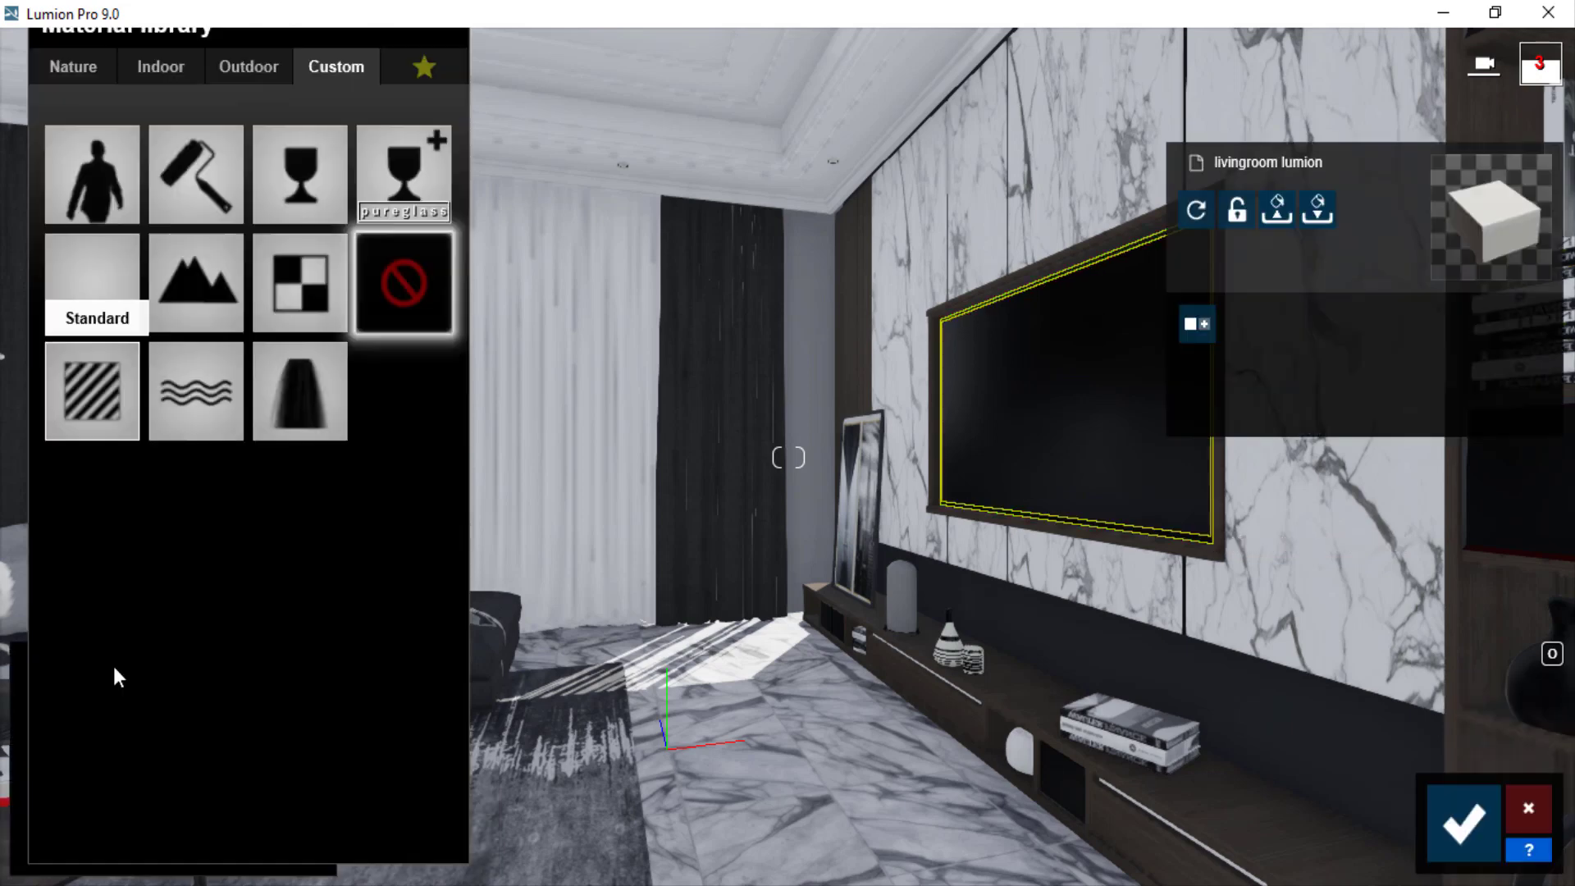
left_click(125, 421)
left_click(156, 486)
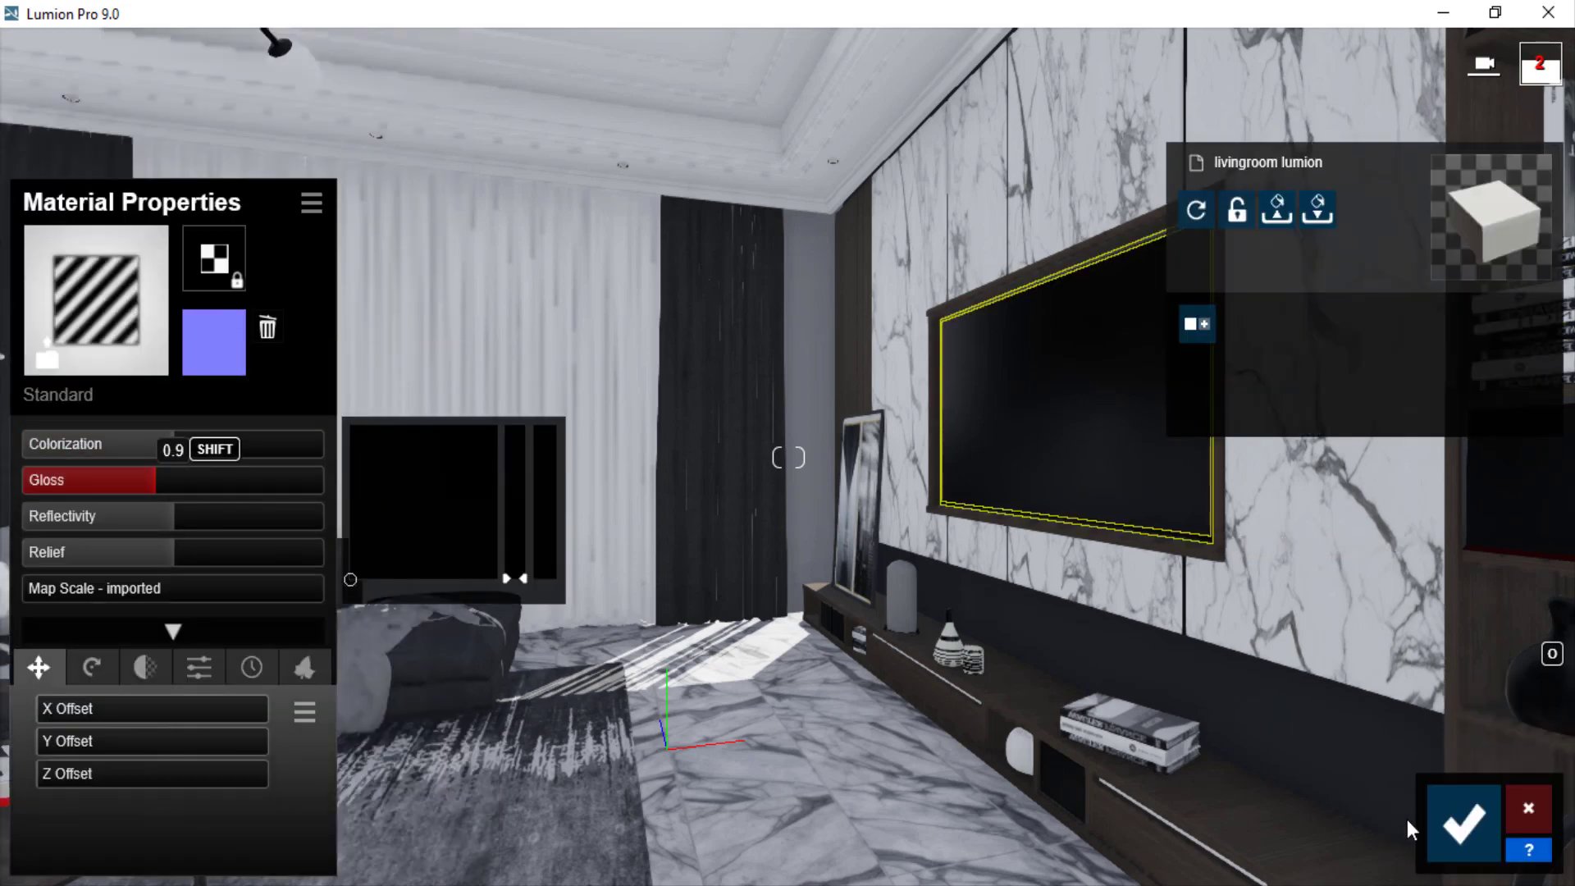
left_click(1465, 822)
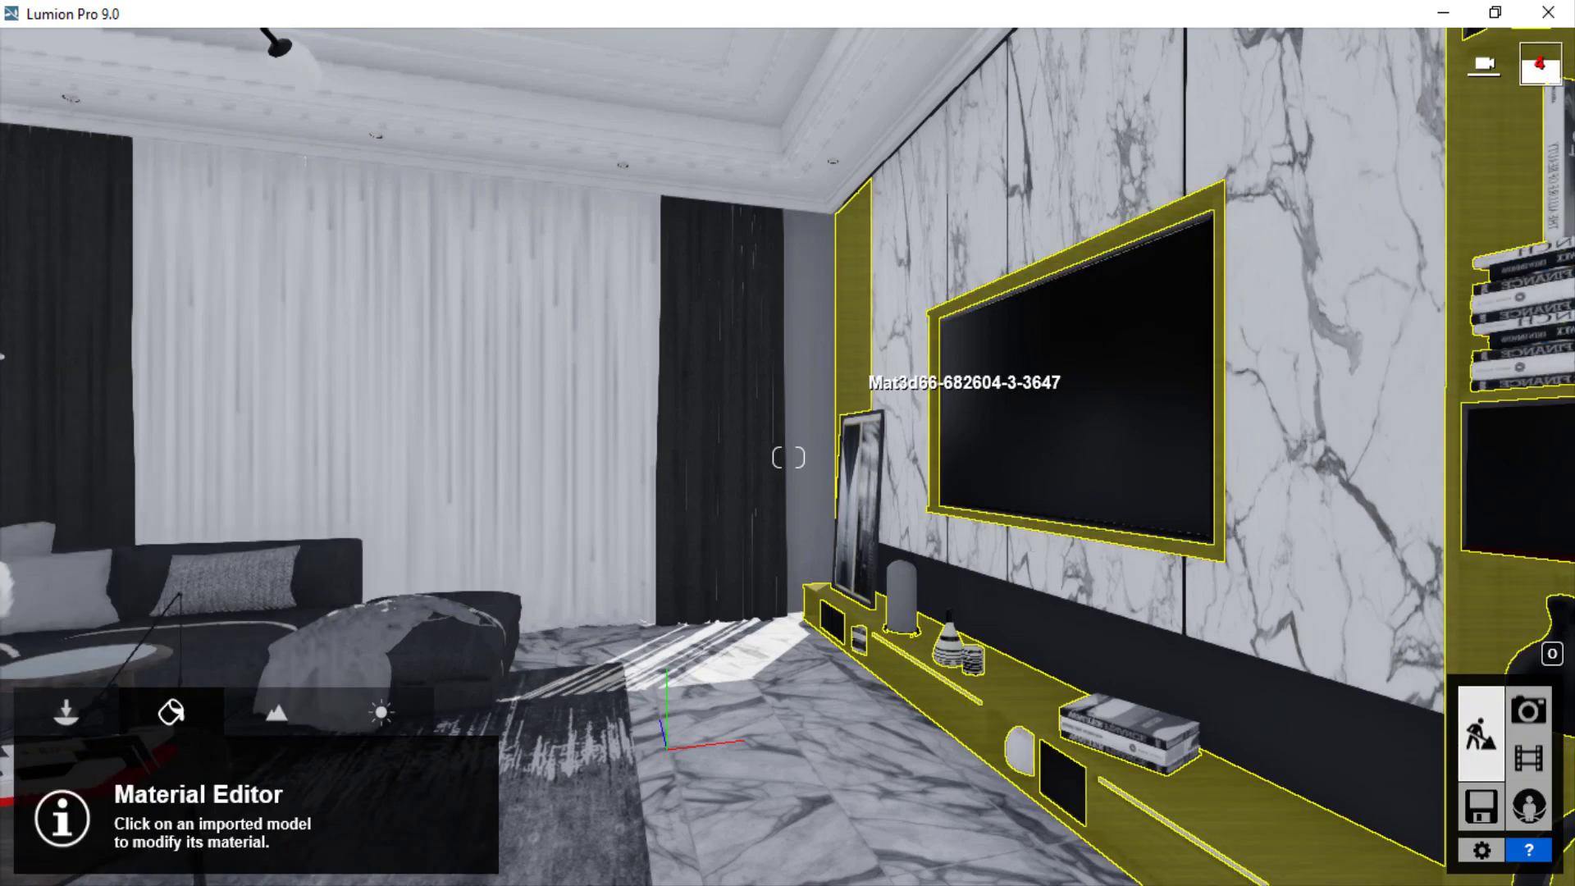
mouse_move(865, 378)
right_mouse_down()
mouse_move(854, 357)
mouse_move(789, 361)
mouse_move(767, 345)
mouse_move(774, 318)
right_mouse_up()
Give the ceiling downlights a Standard material with slightly lowered gloss
key("w")
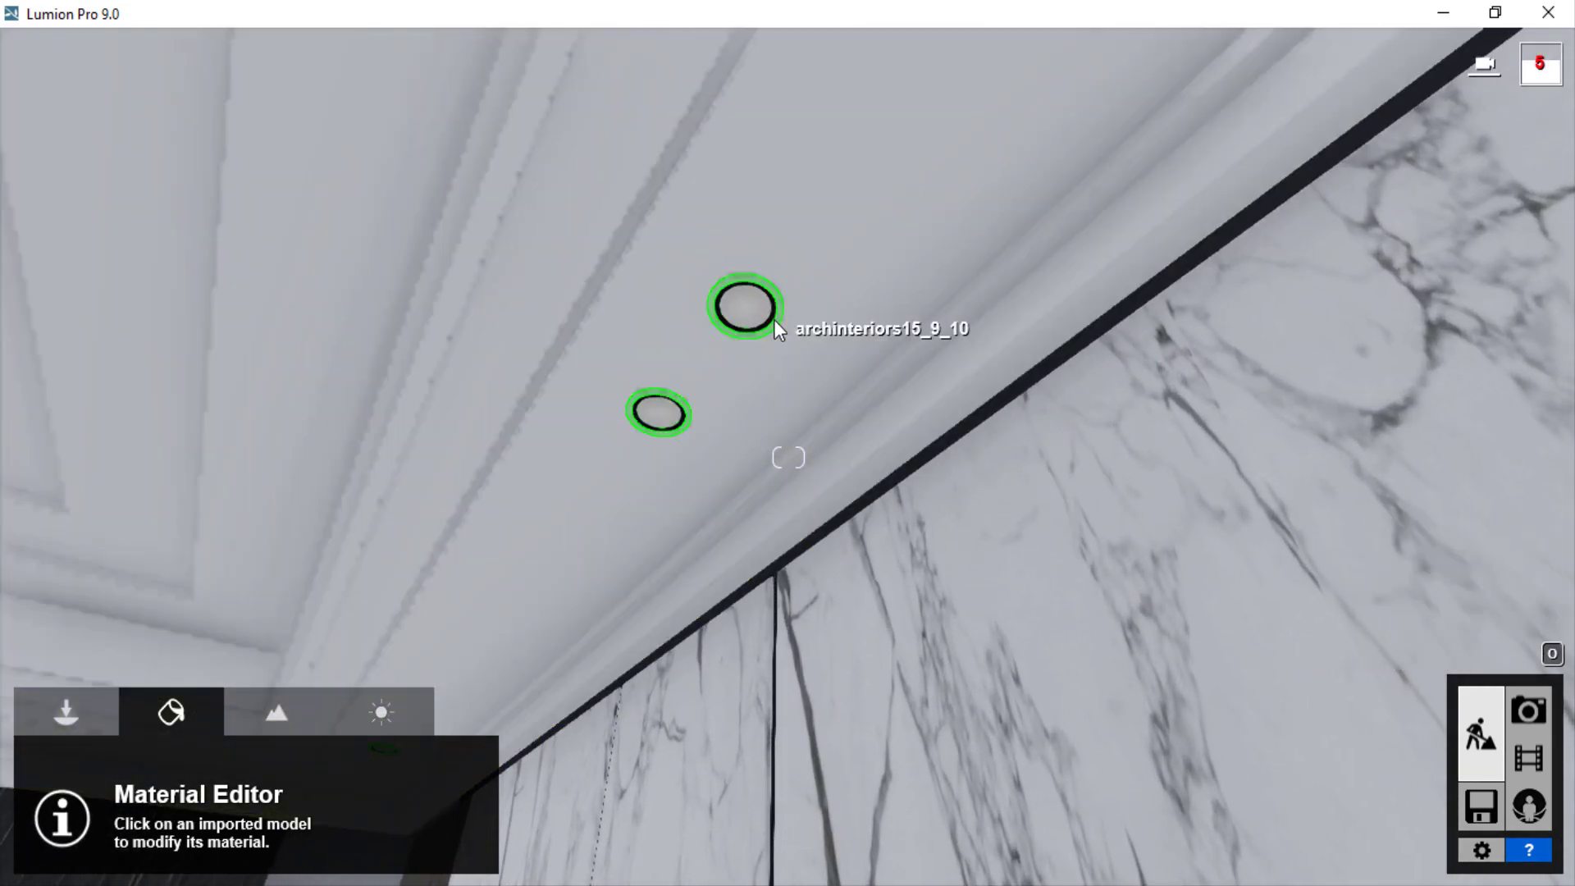
left_click(217, 648)
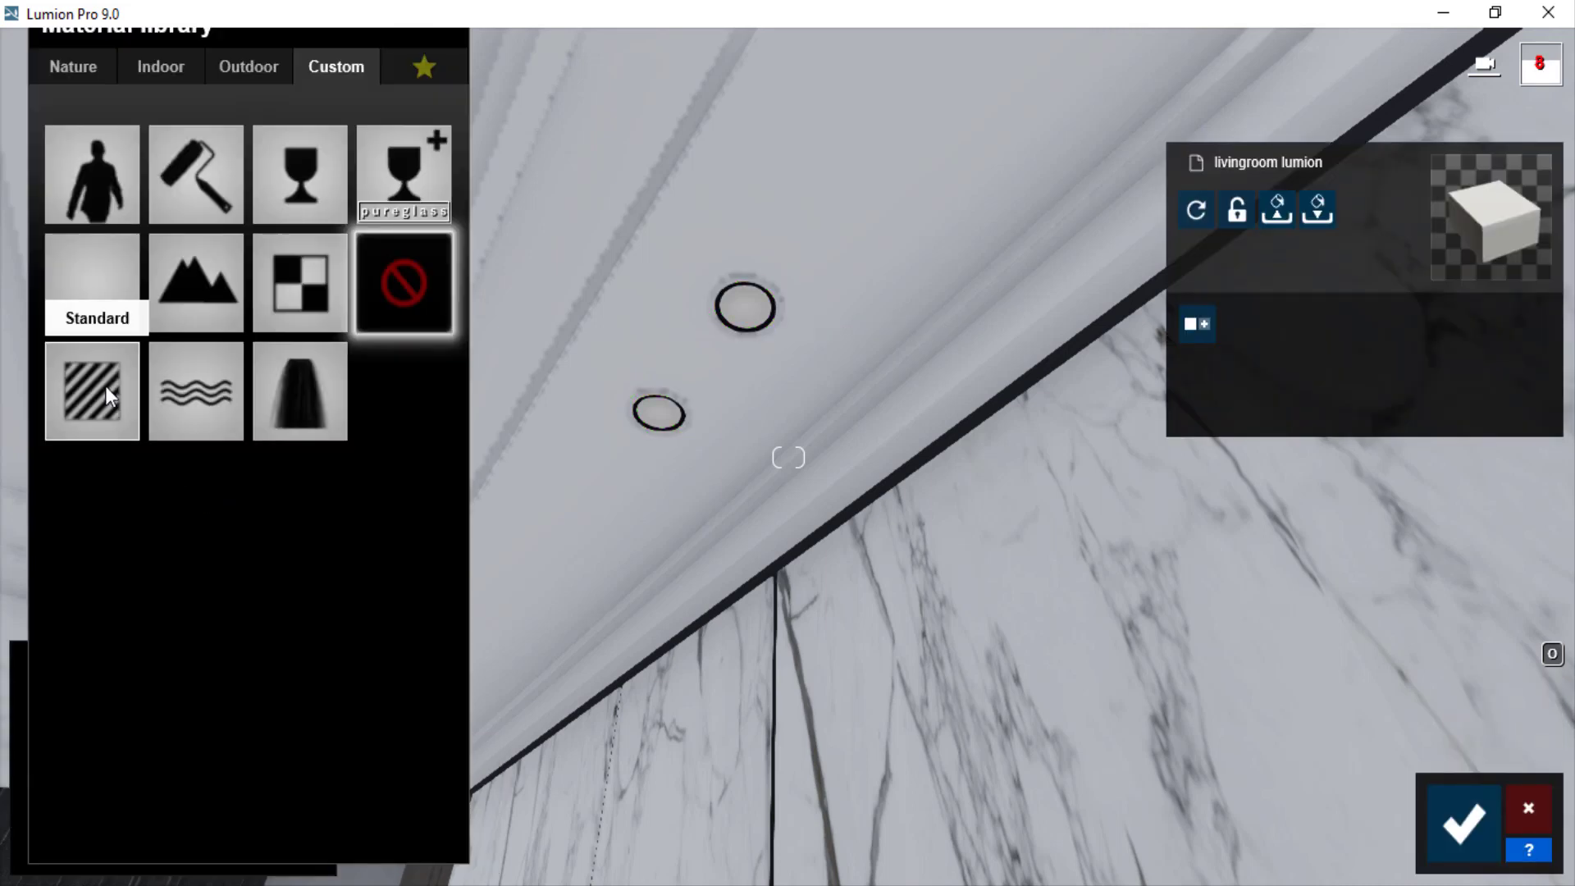
left_click(105, 386)
left_click(143, 482)
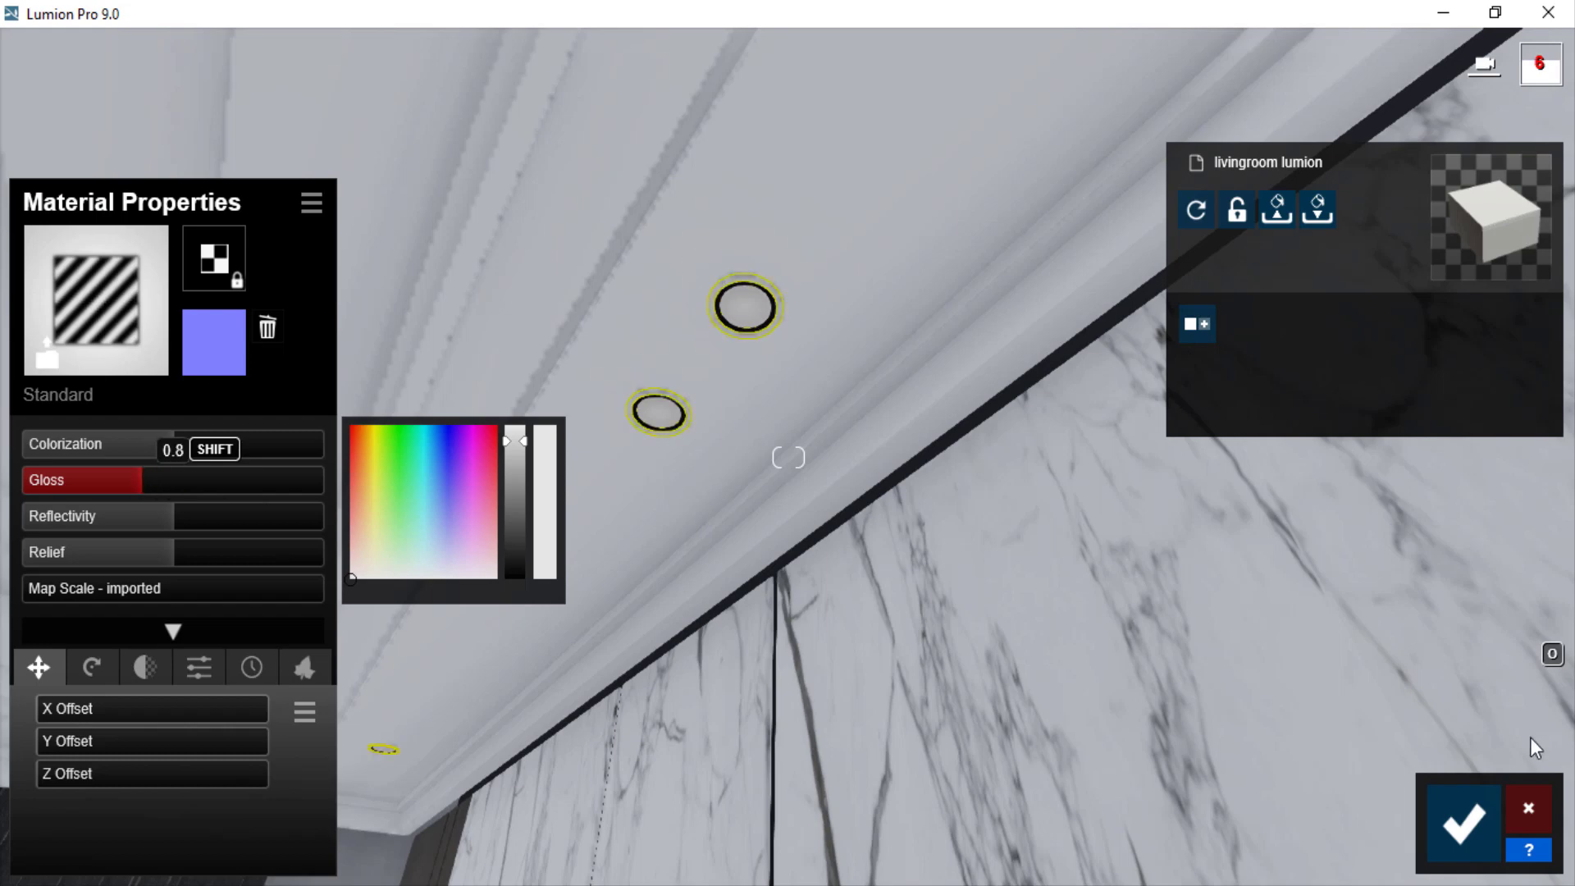
left_click_drag(144, 480, 142, 480)
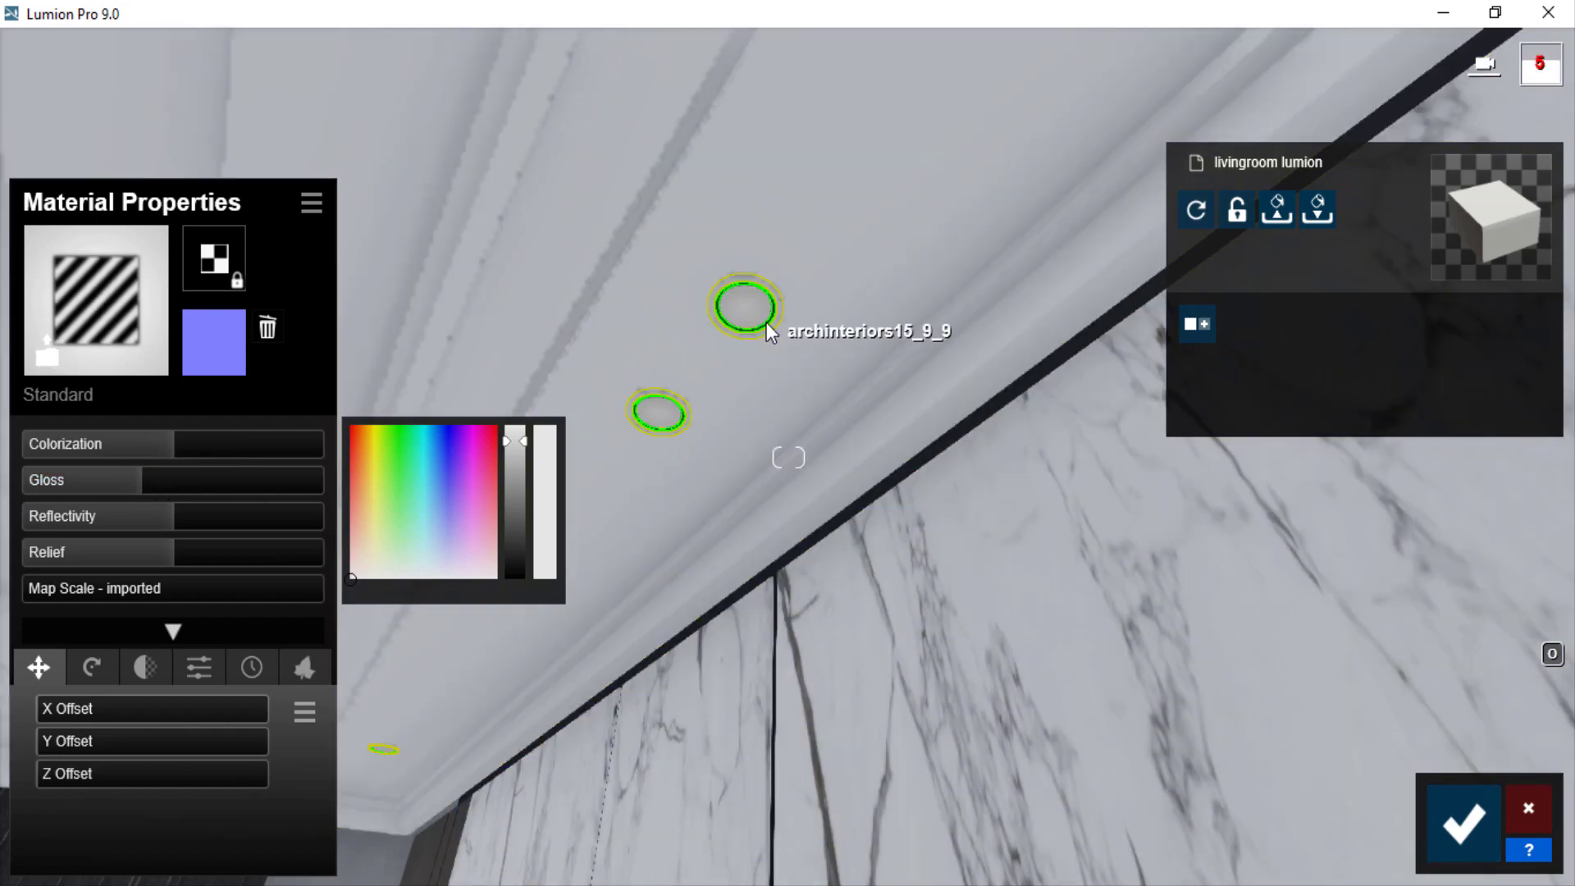
left_click(767, 322)
left_click(125, 392)
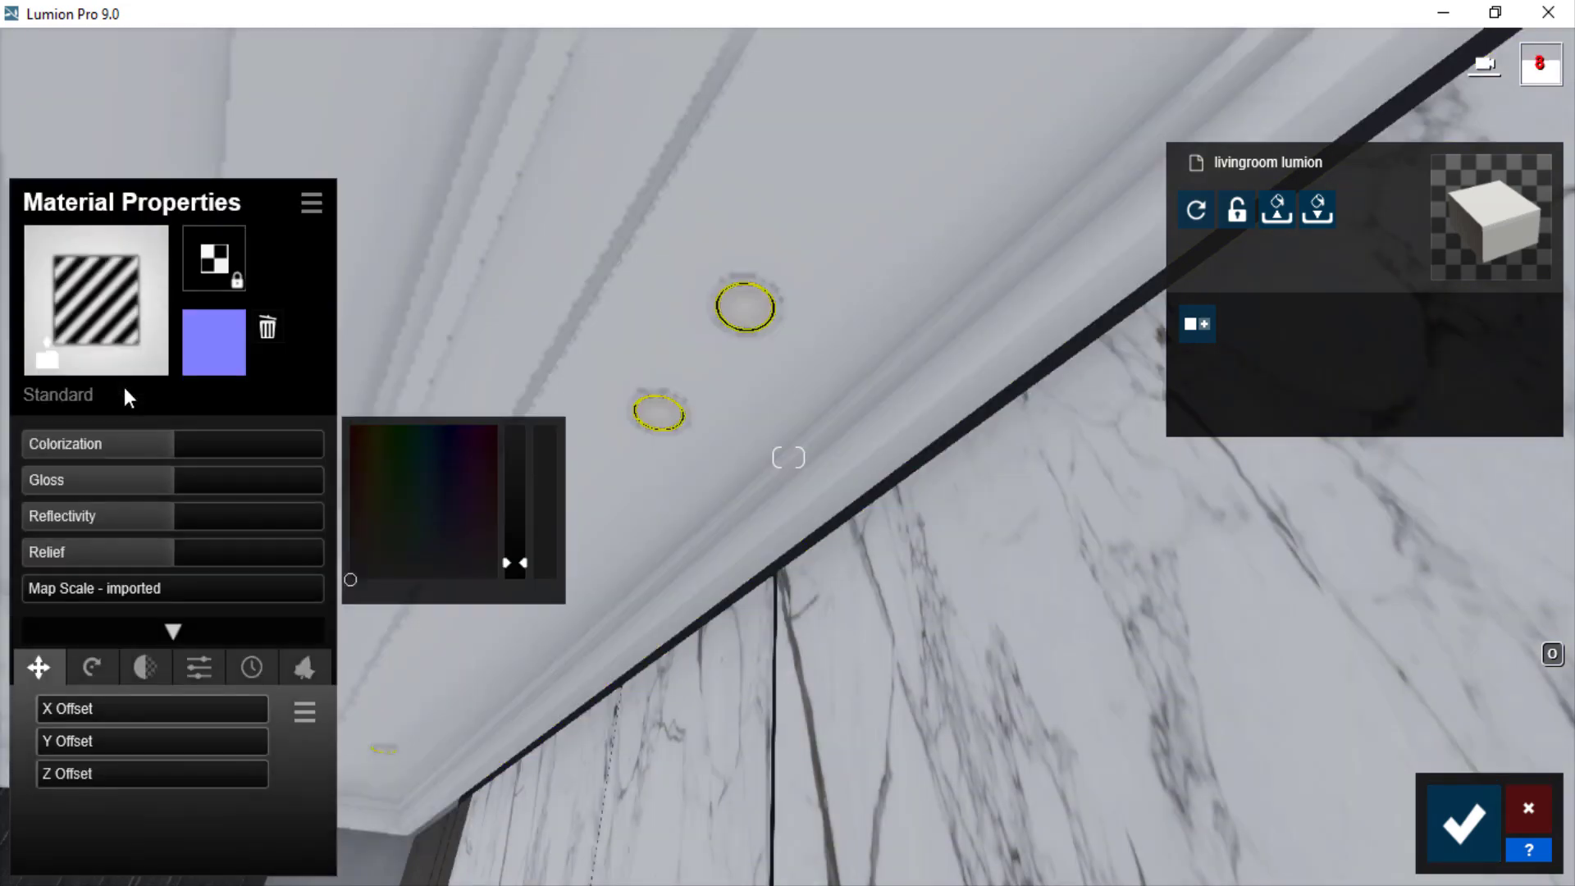
left_click(163, 484)
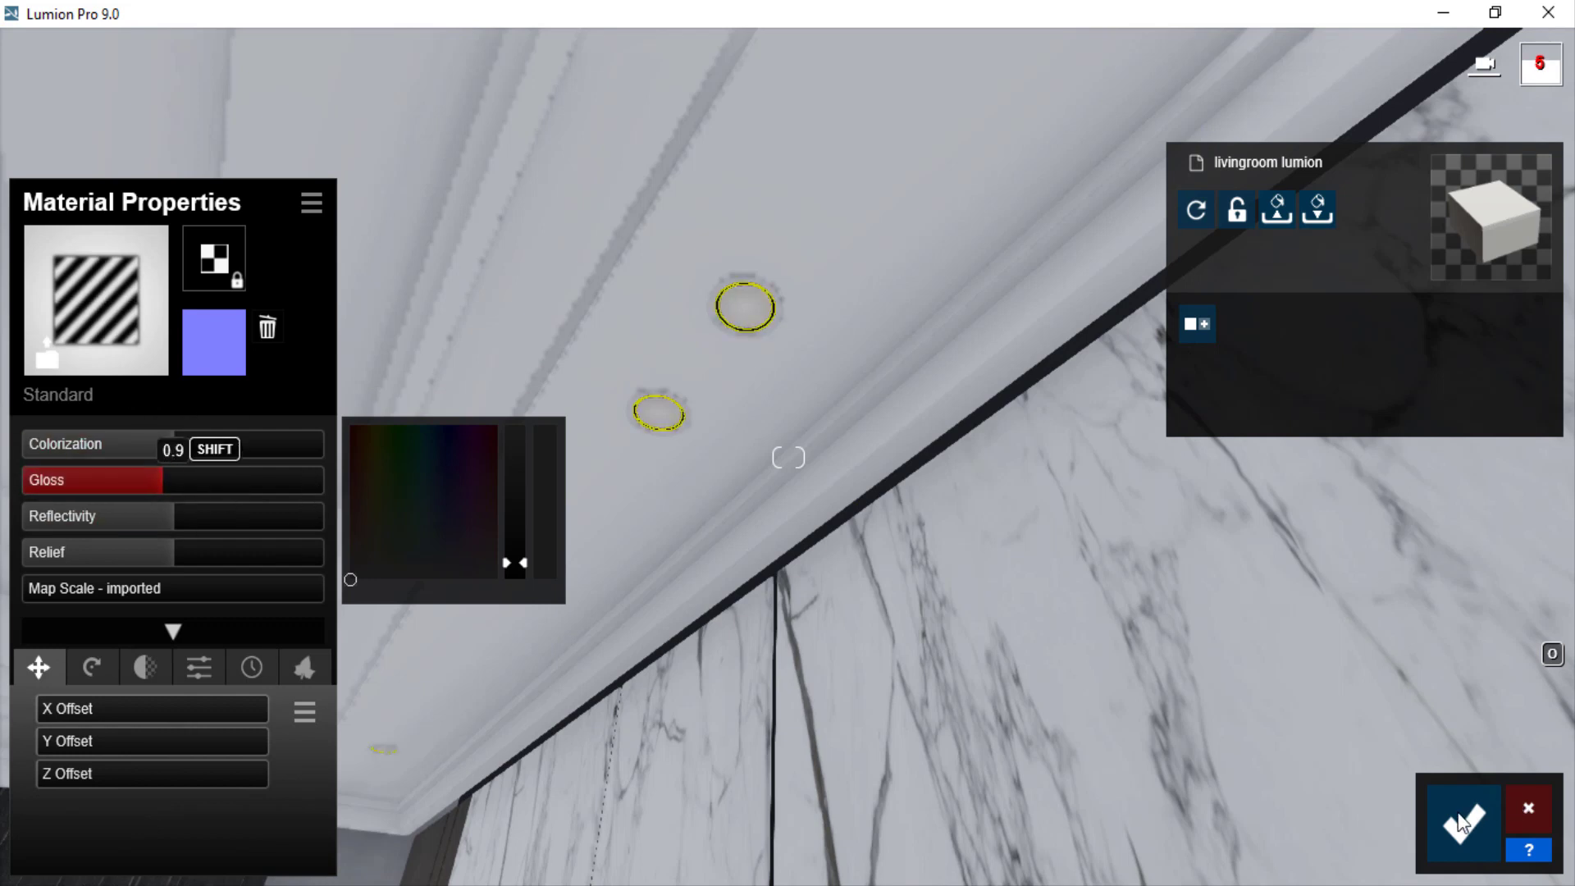
left_click(744, 312)
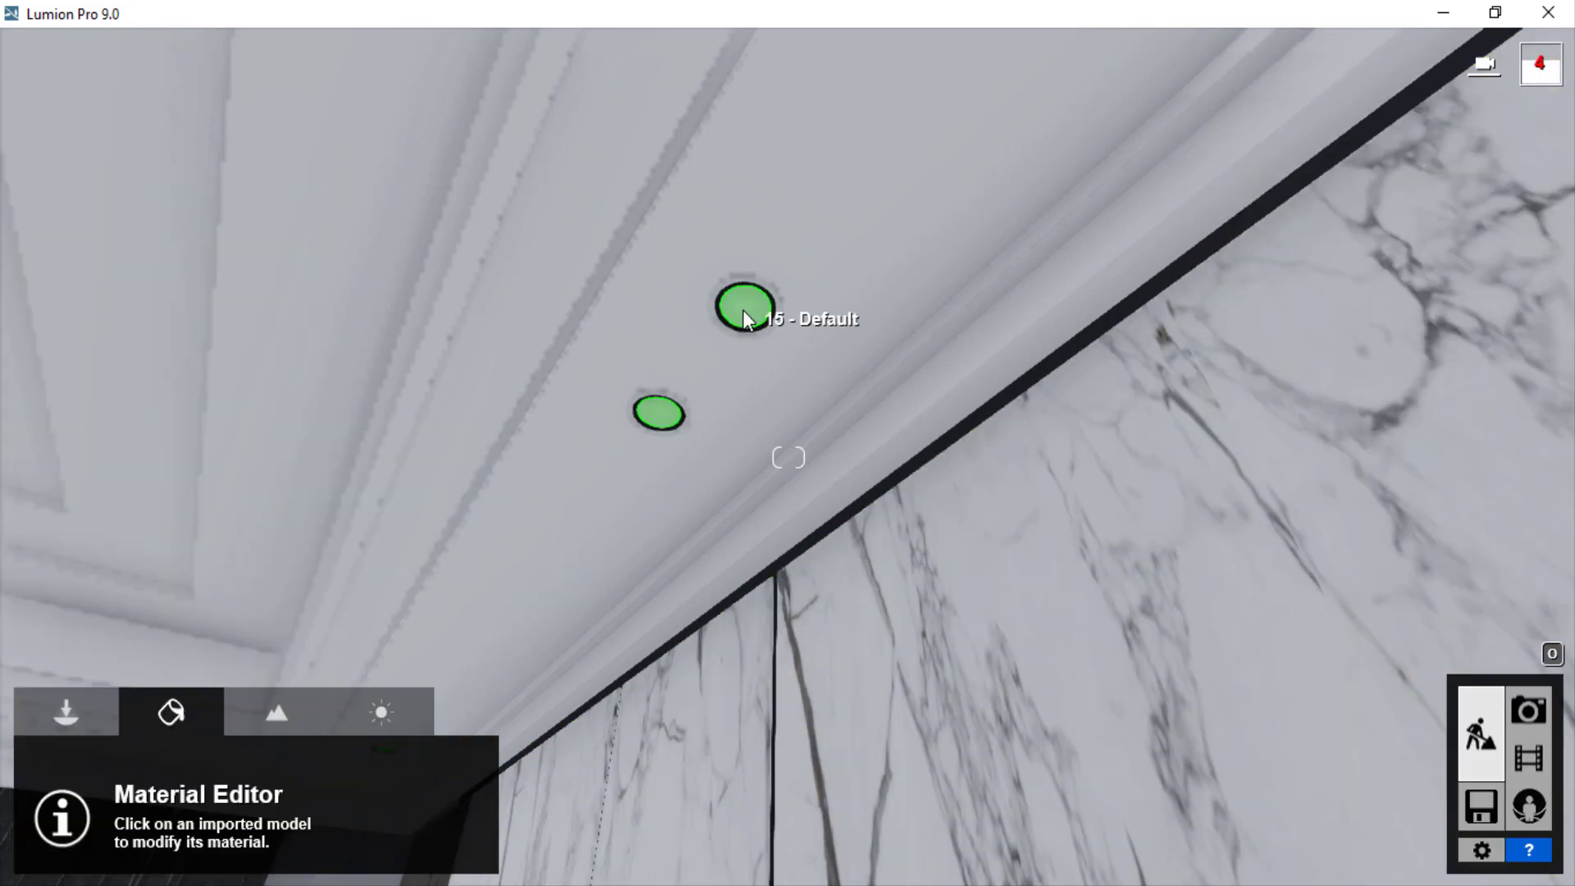
Raise the ceiling light's Emissive setting and tint its glow warm gold
left_click(771, 327)
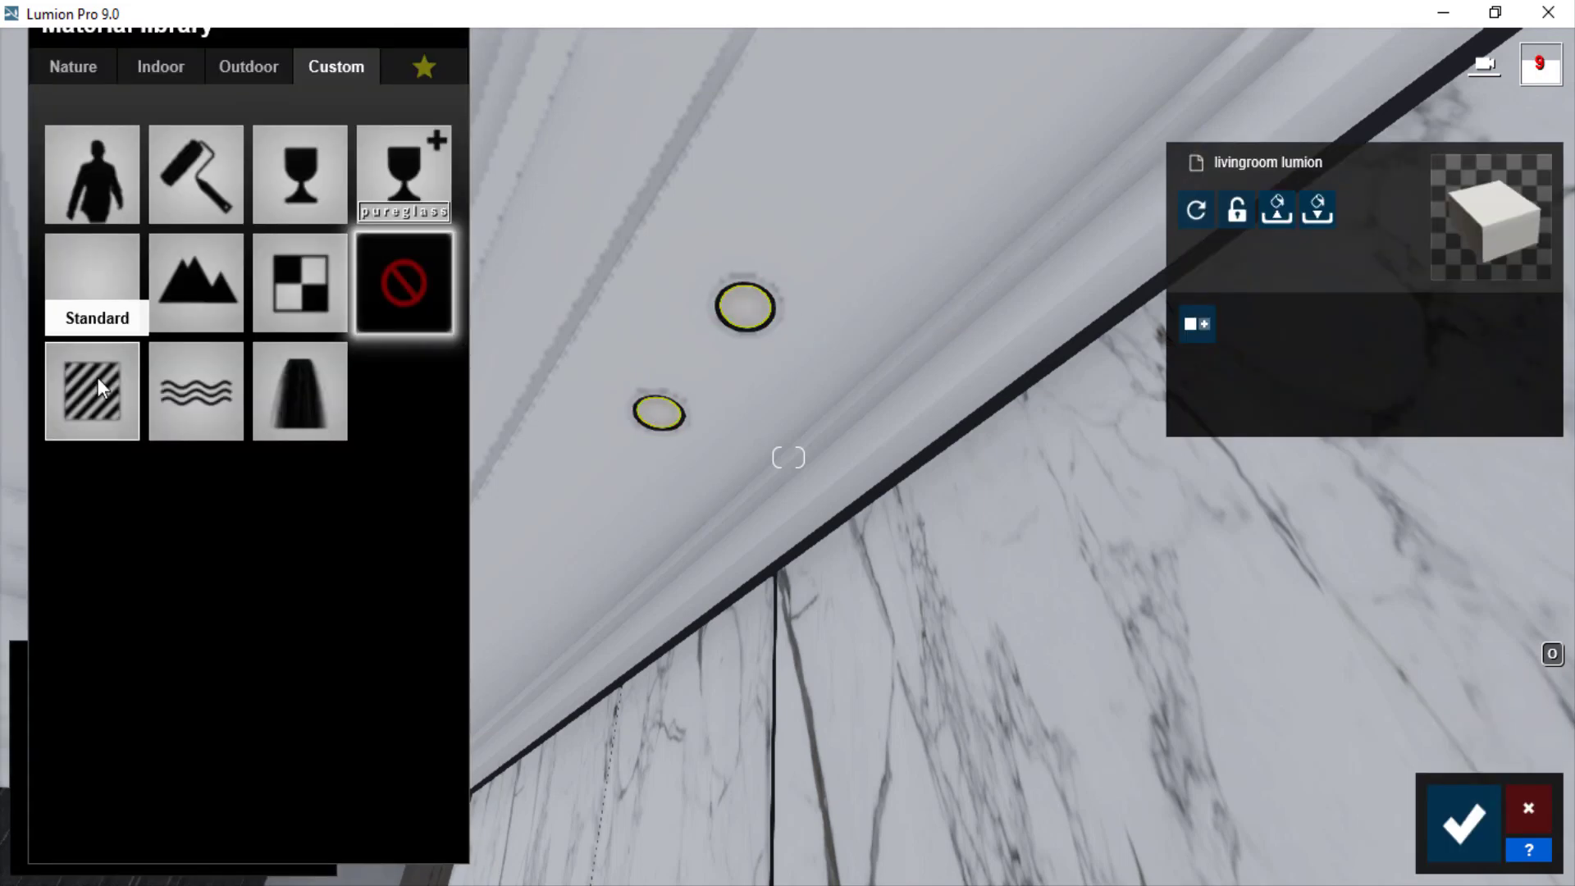
left_click(98, 381)
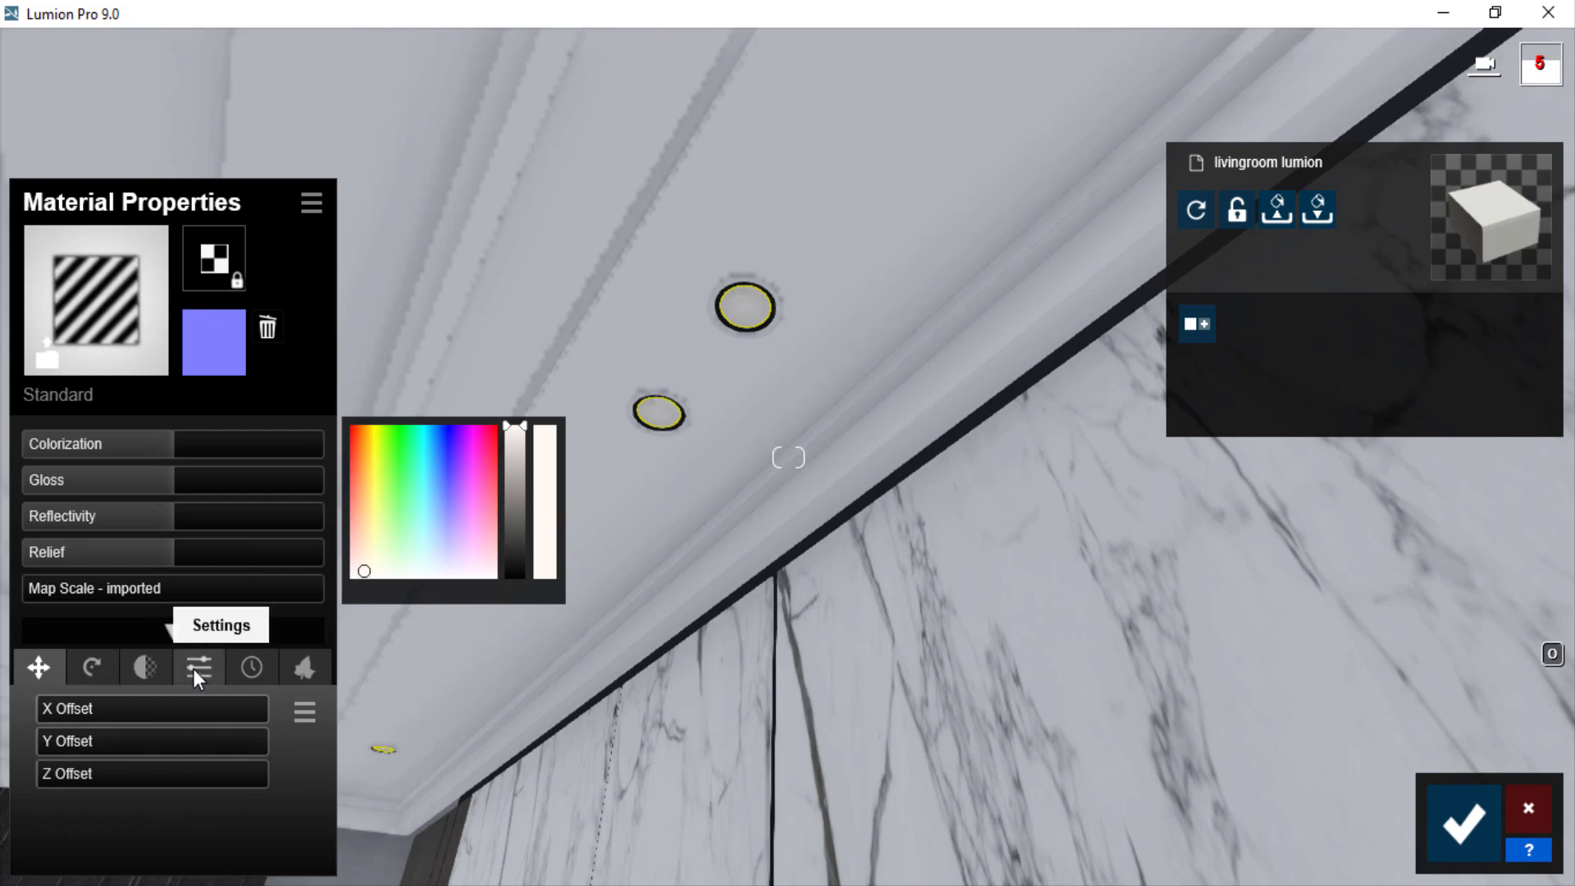
left_click(190, 666)
left_click_drag(42, 713, 151, 719)
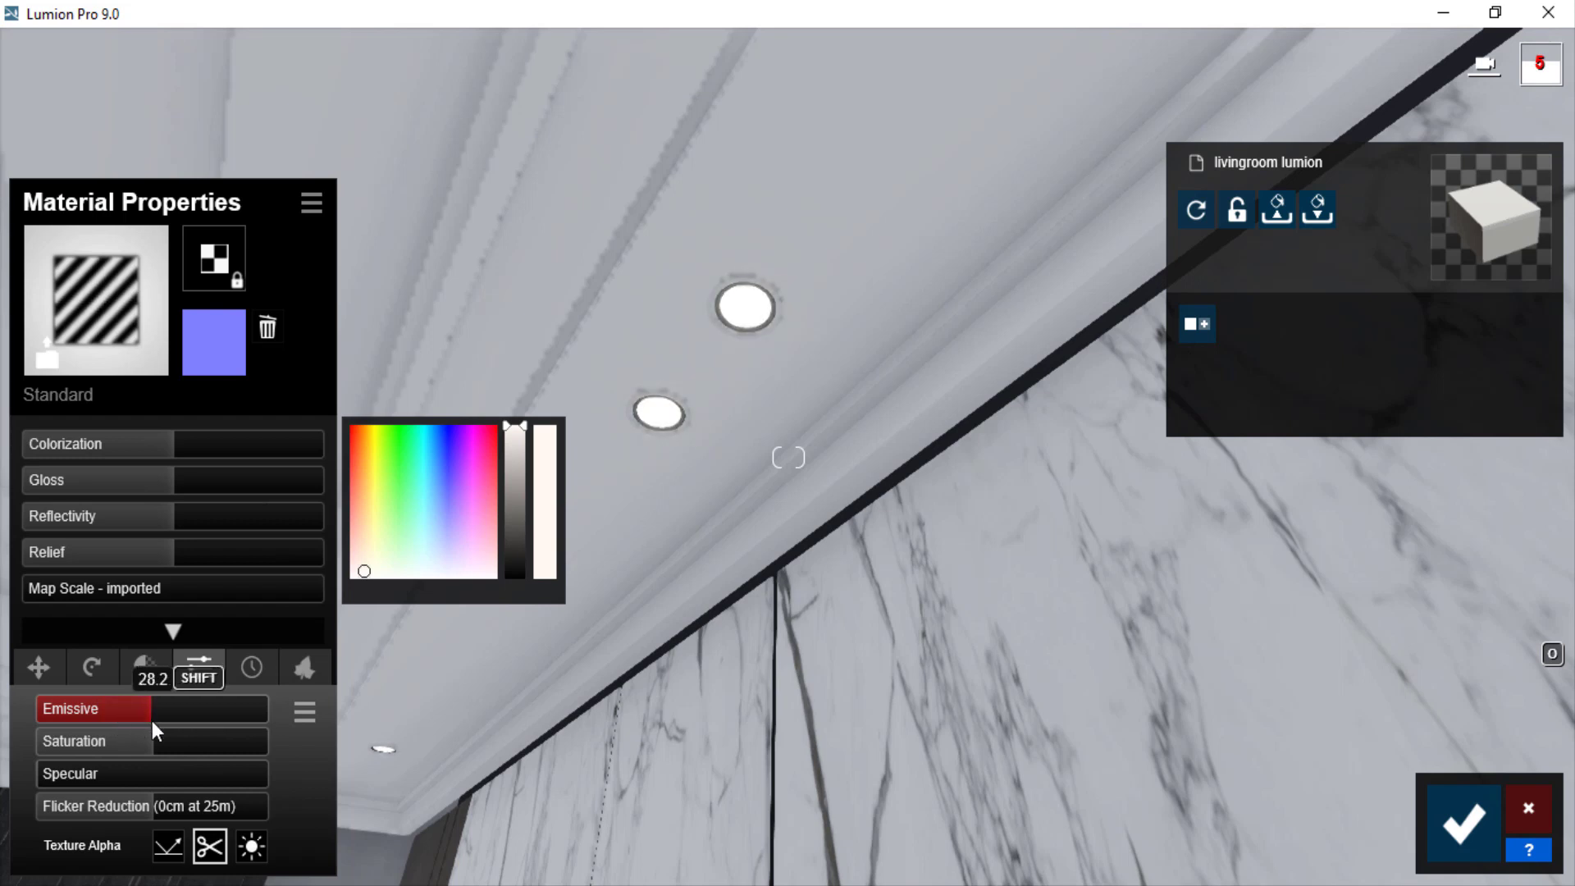
left_click(365, 545)
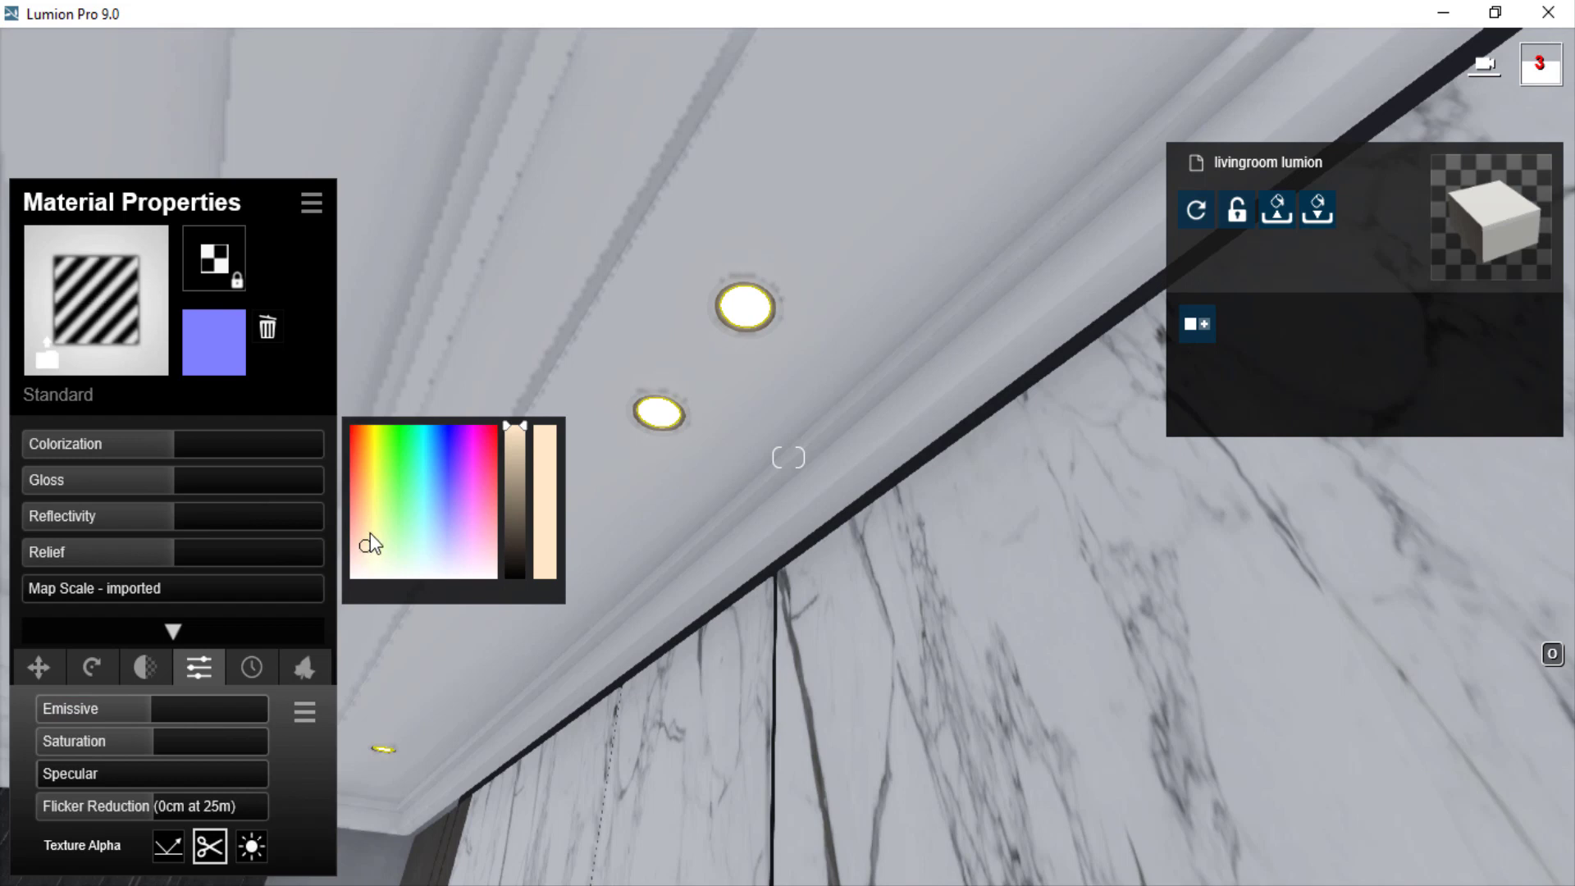
left_click(403, 484)
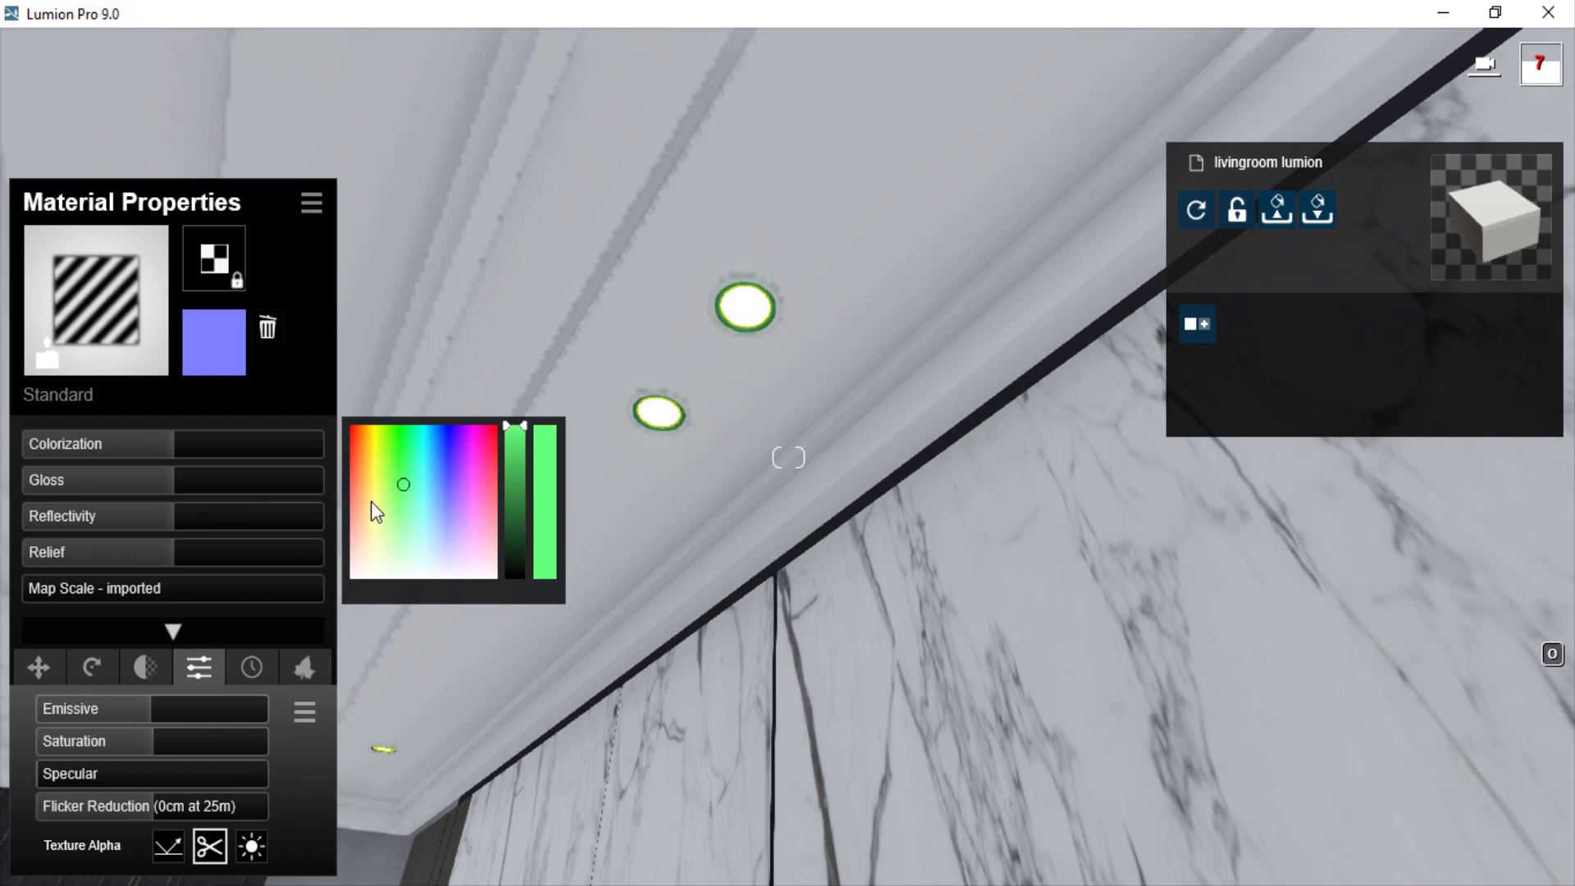
left_click(372, 501)
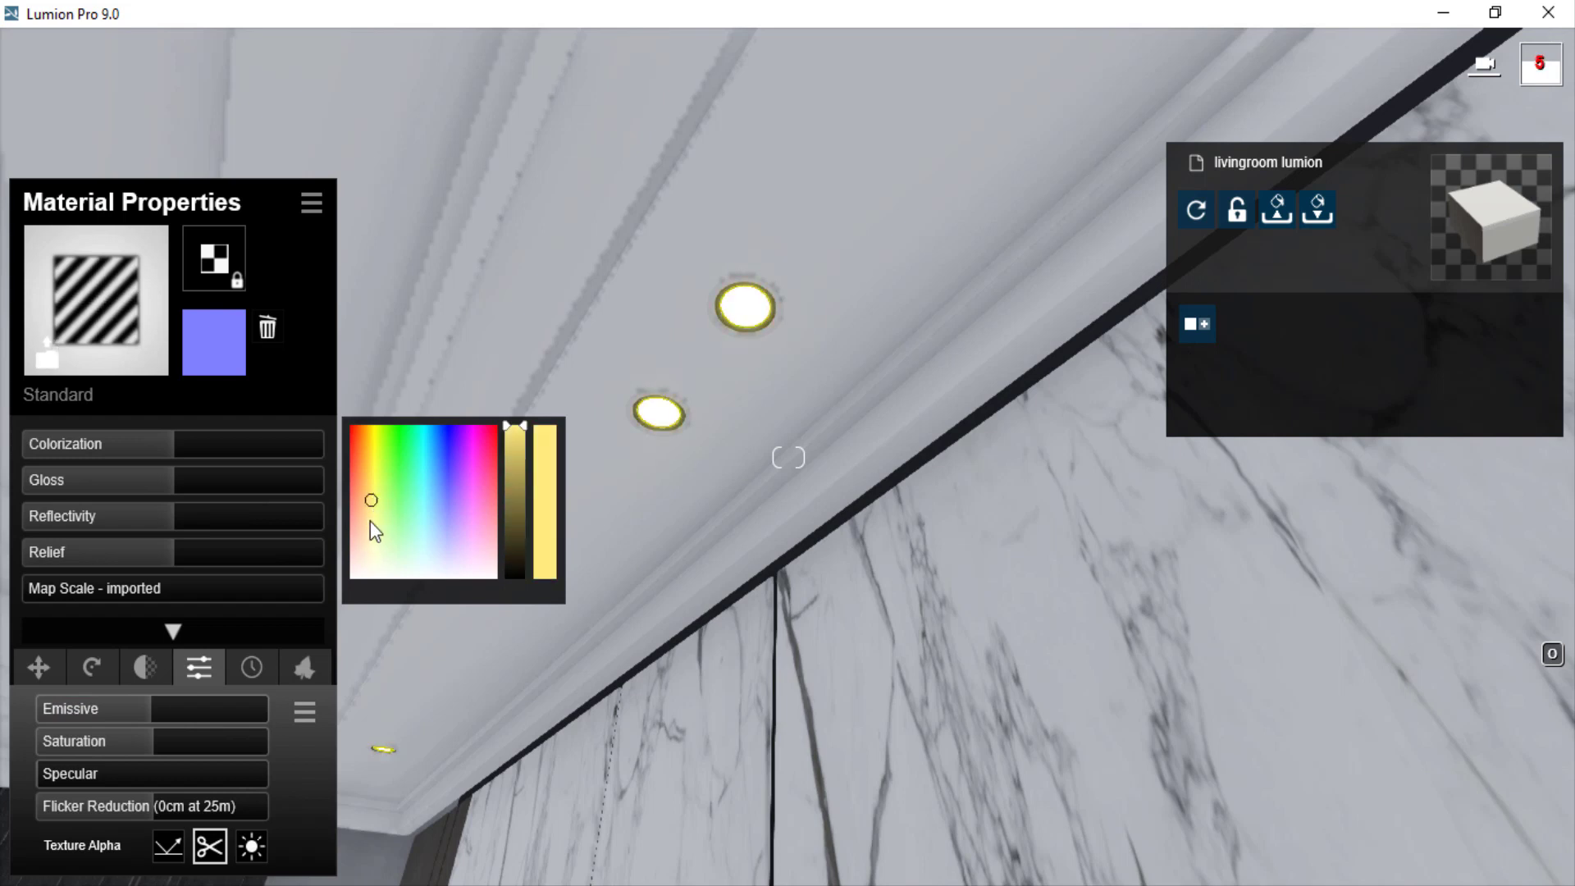
left_click(368, 496)
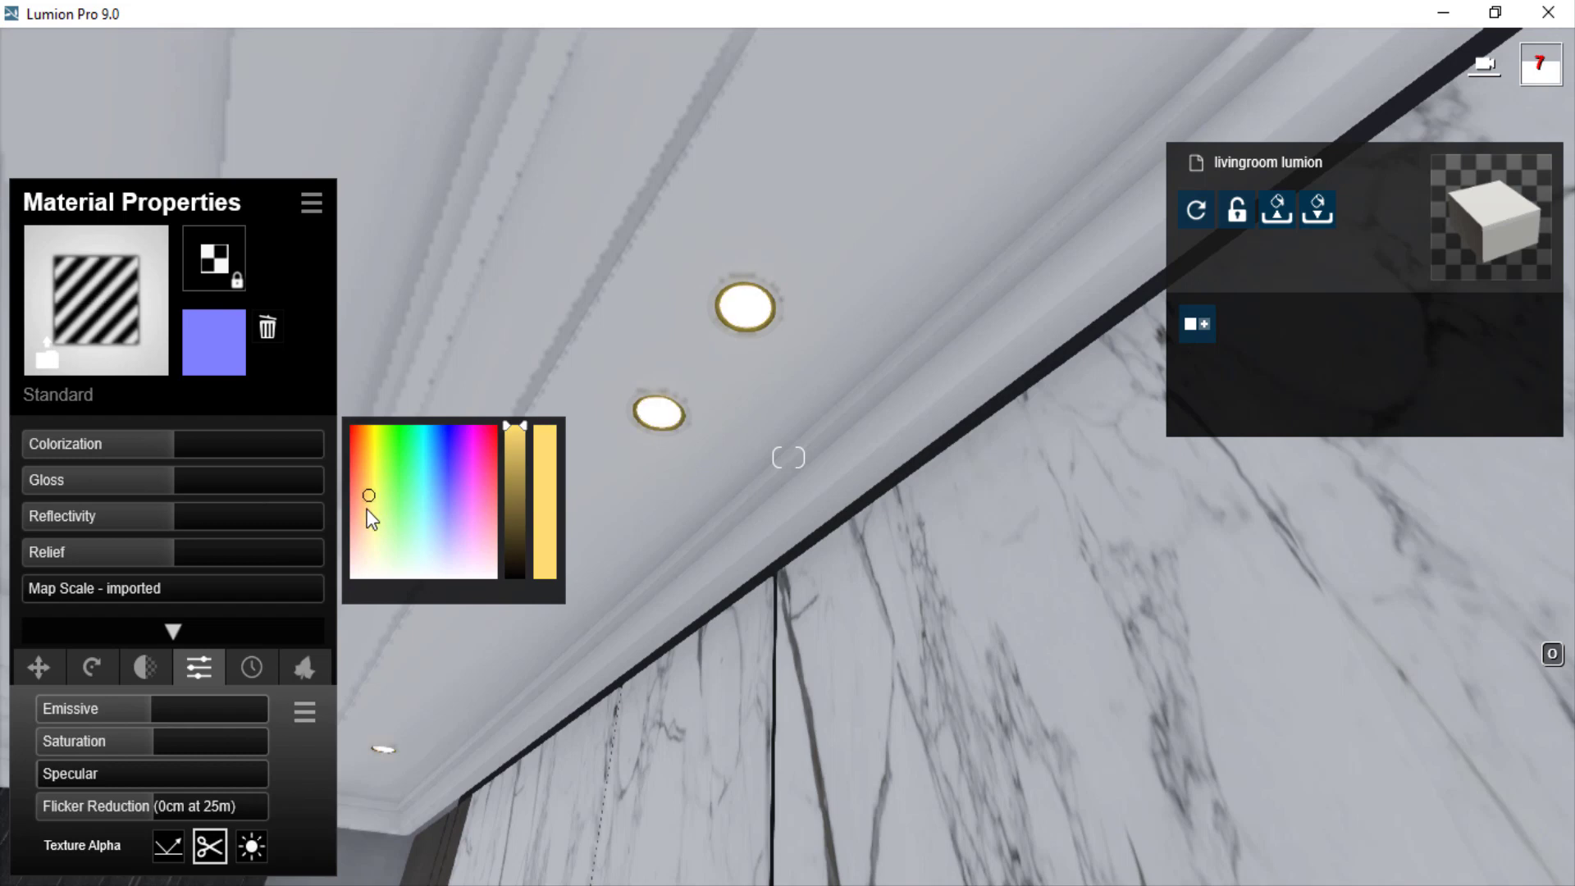
left_click(368, 506)
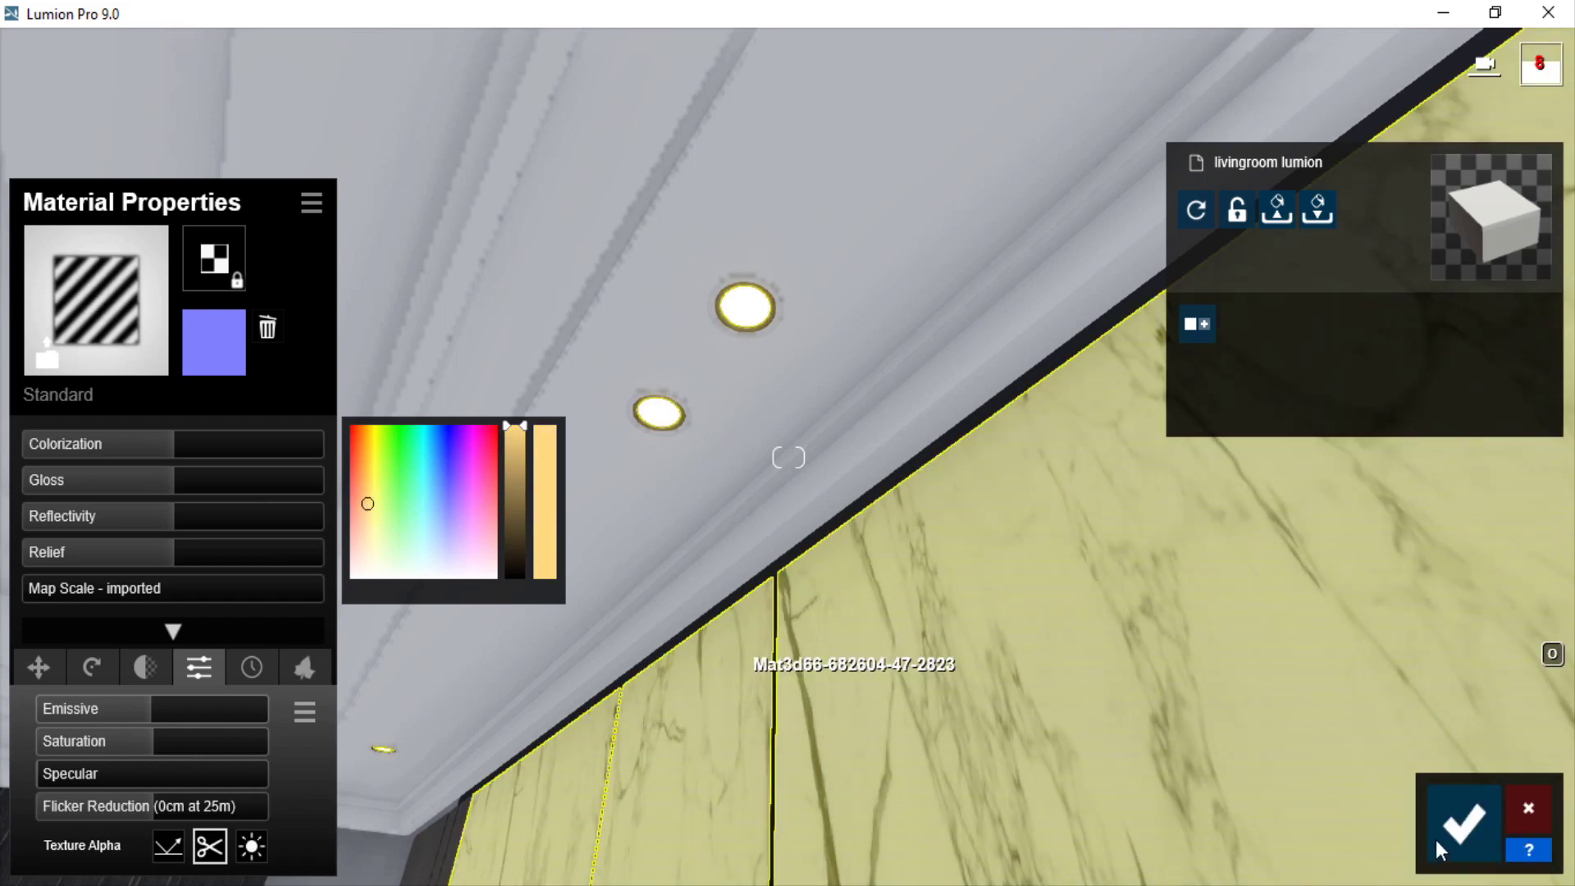
left_click(1436, 839)
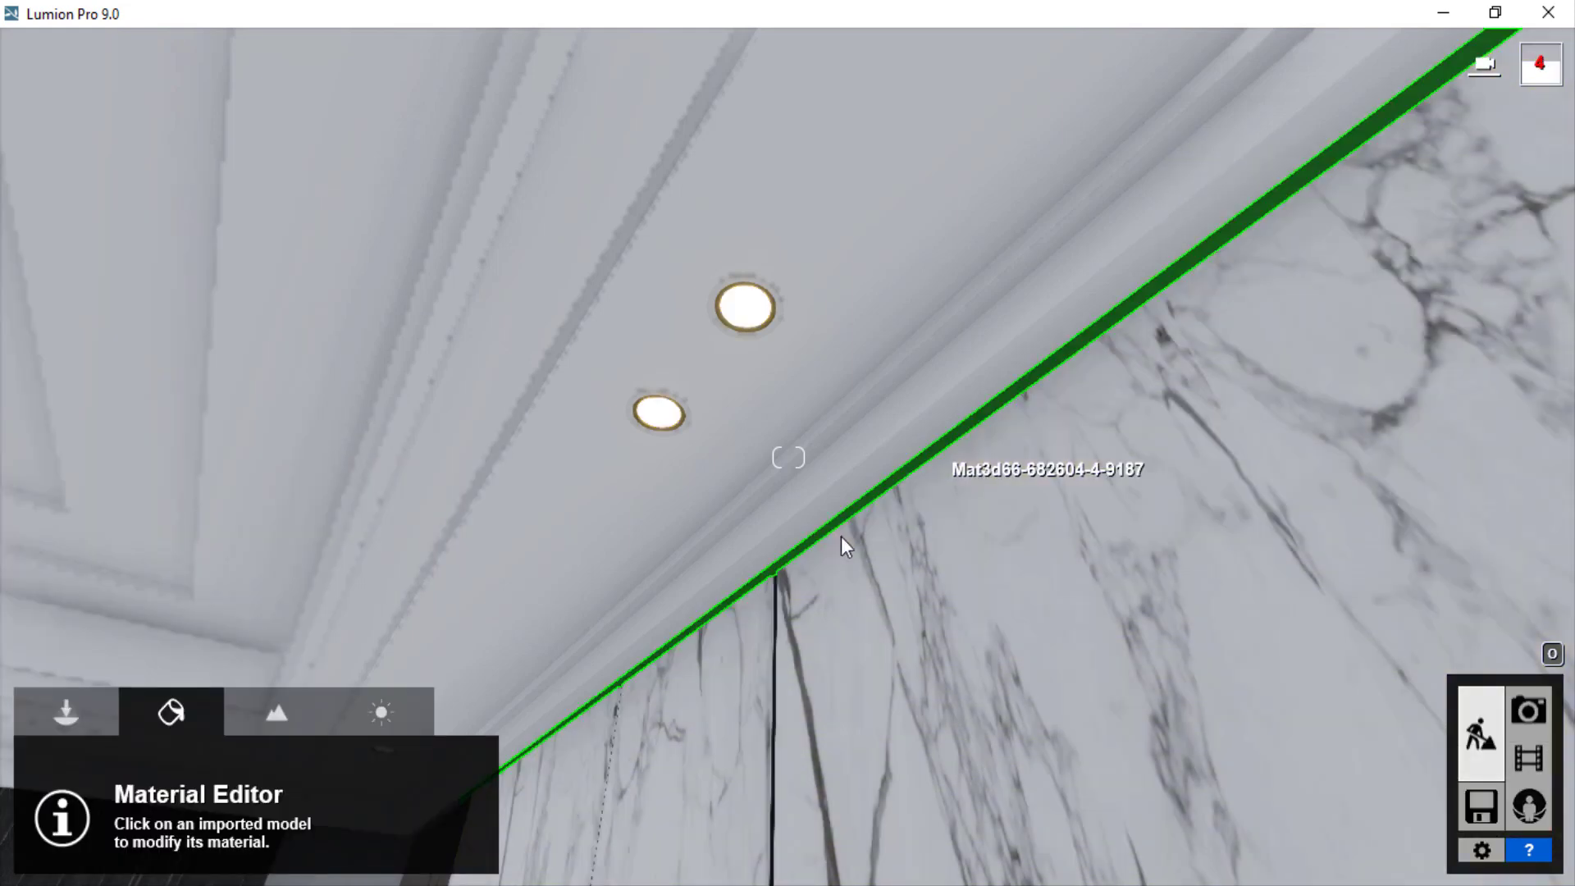
Level the camera on the curtains, chandelier and sofa, then enter Photo mode
mouse_move(841, 536)
right_mouse_down()
mouse_move(804, 558)
mouse_move(965, 566)
right_mouse_up()
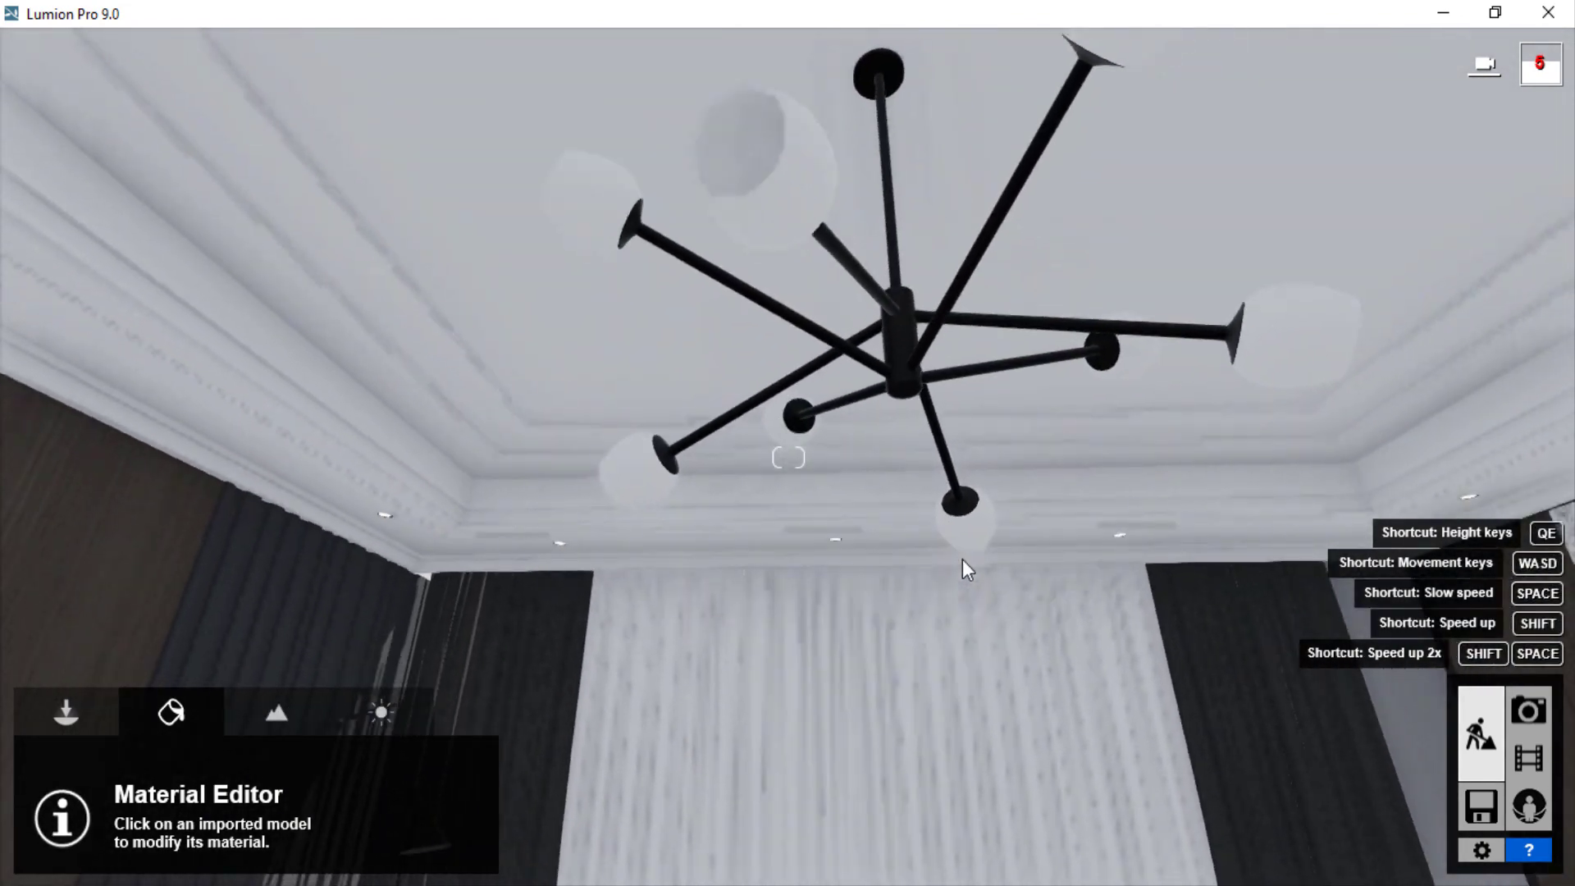
key("w")
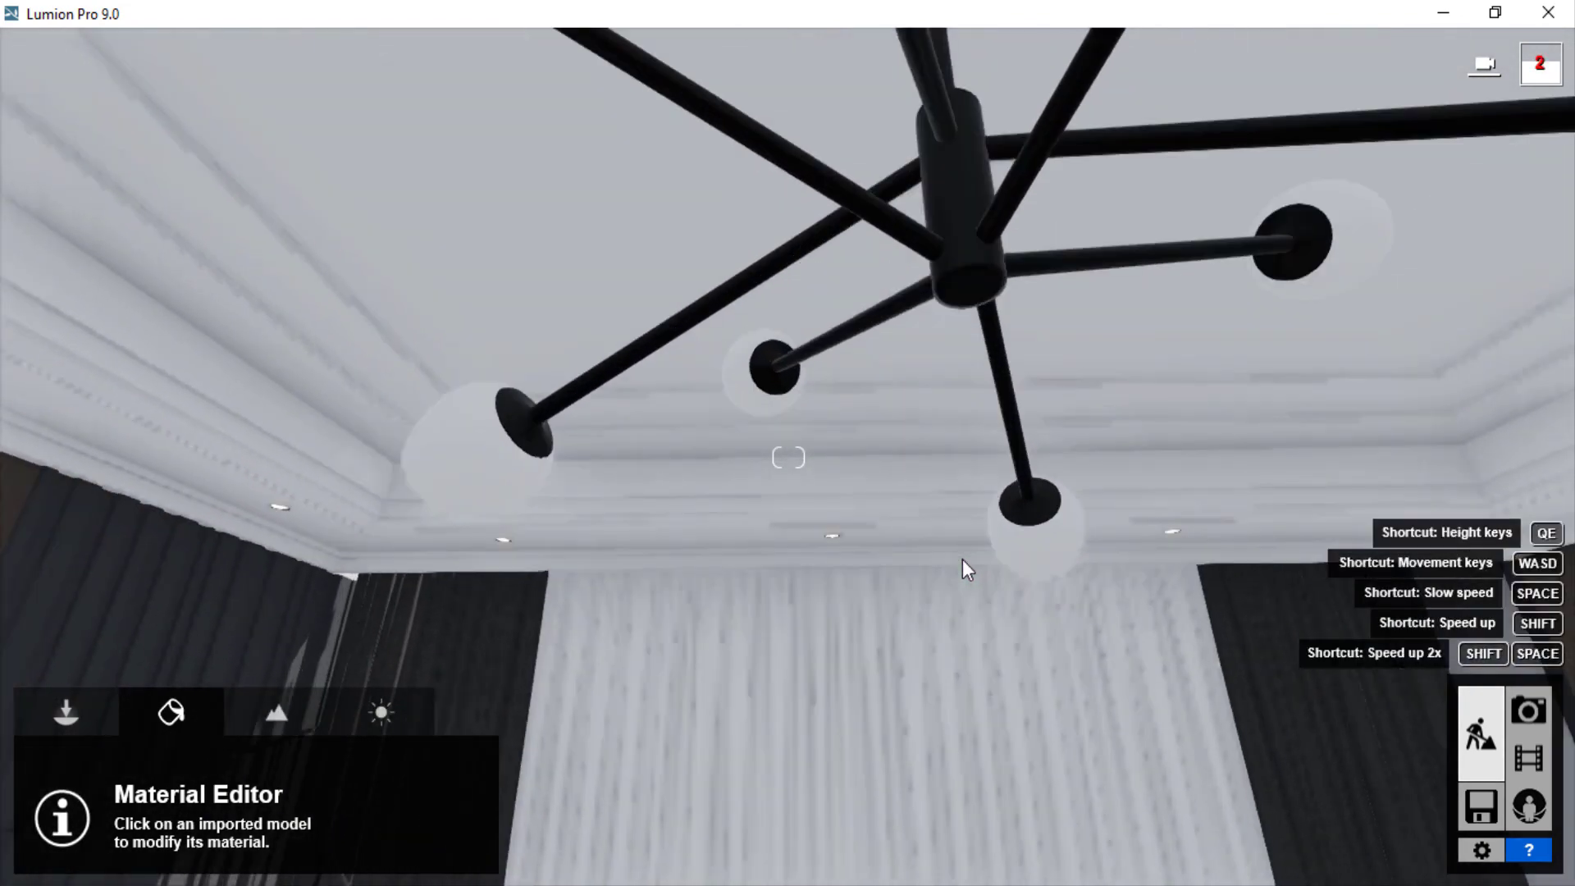
key("s")
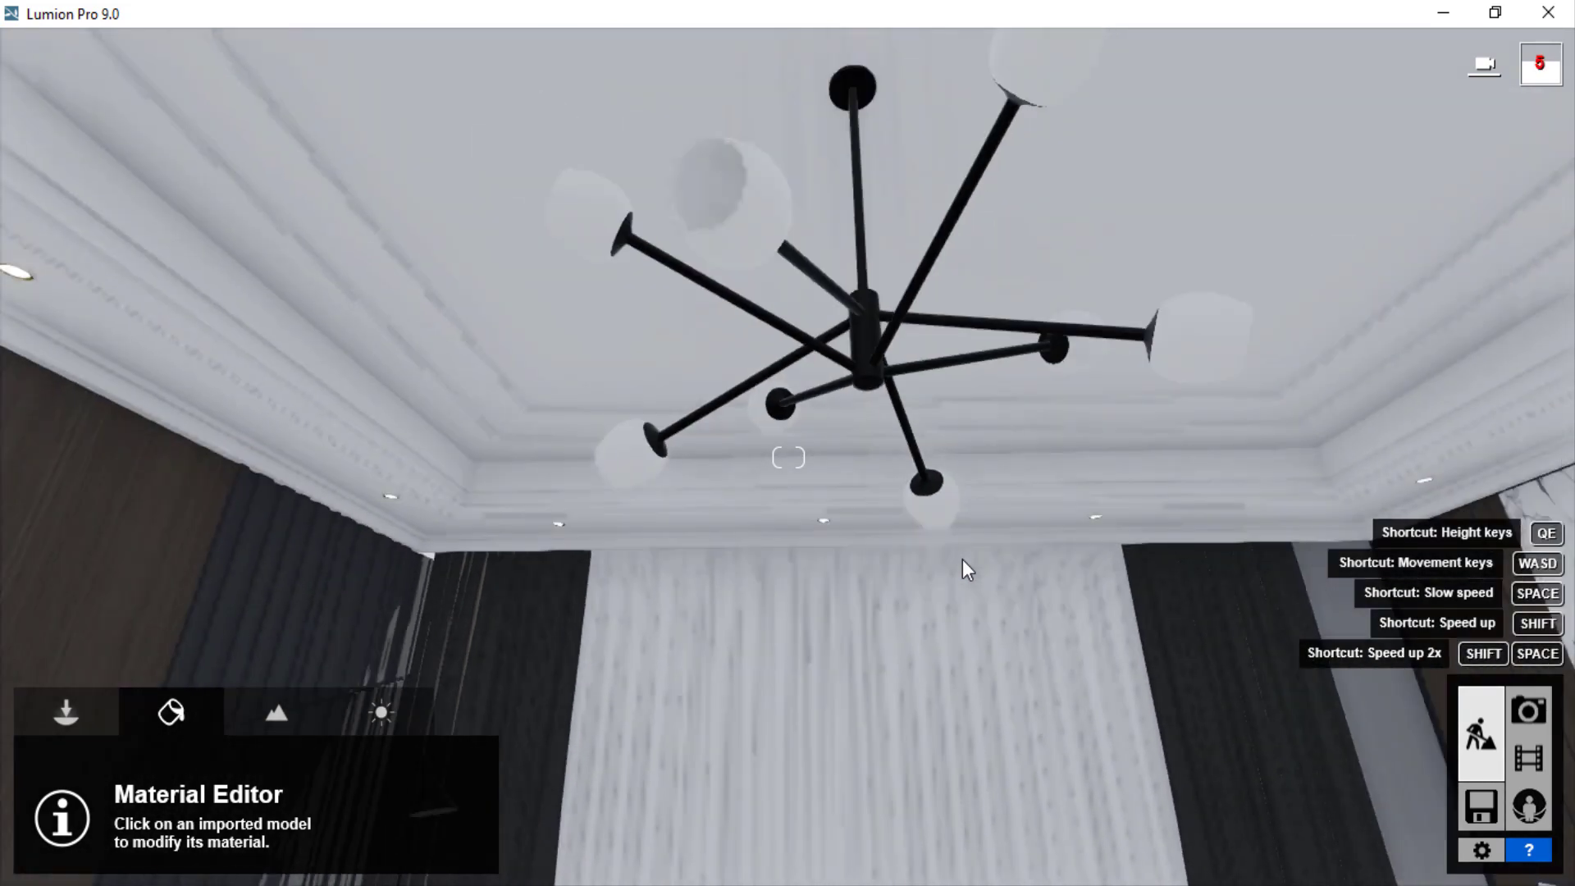
right_click_drag(962, 560, 954, 530)
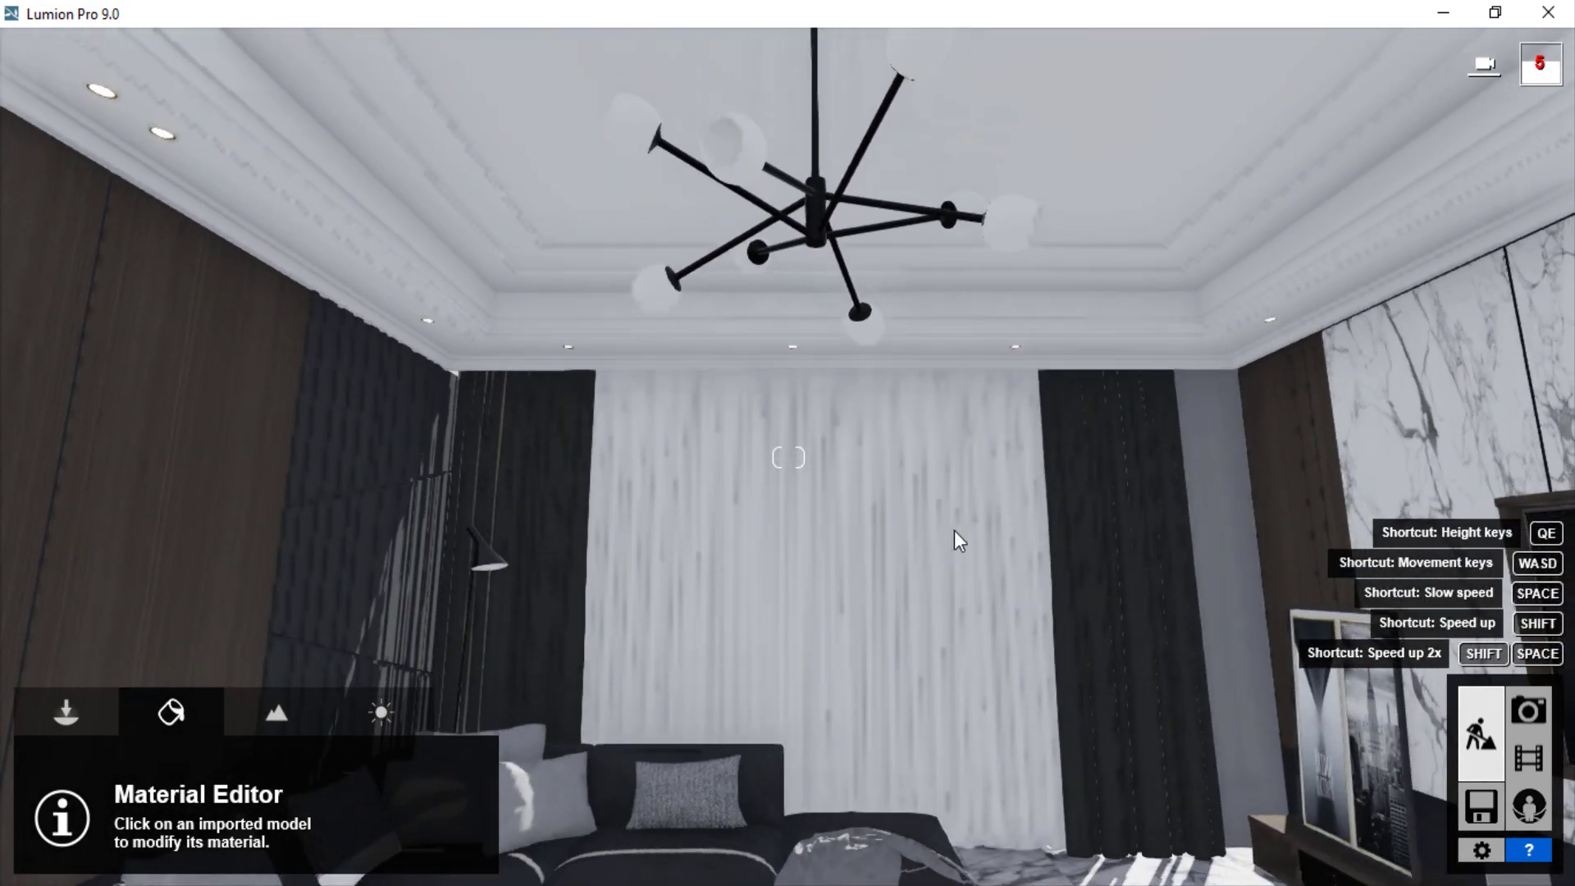
left_click(1539, 719)
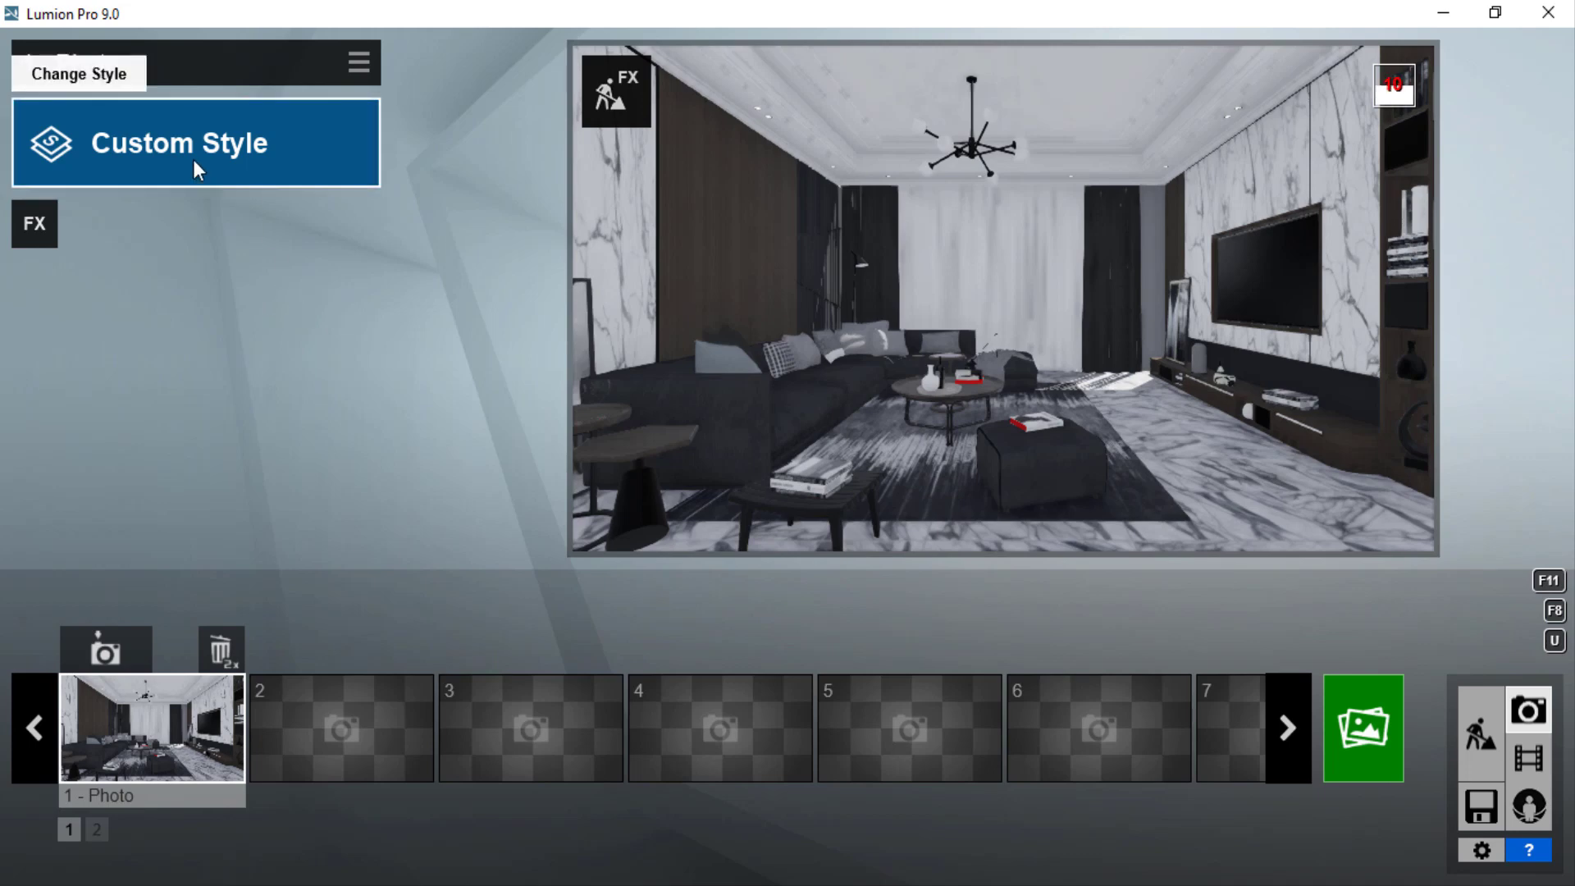
Choose the Interior preset from the photo style list
left_click(174, 142)
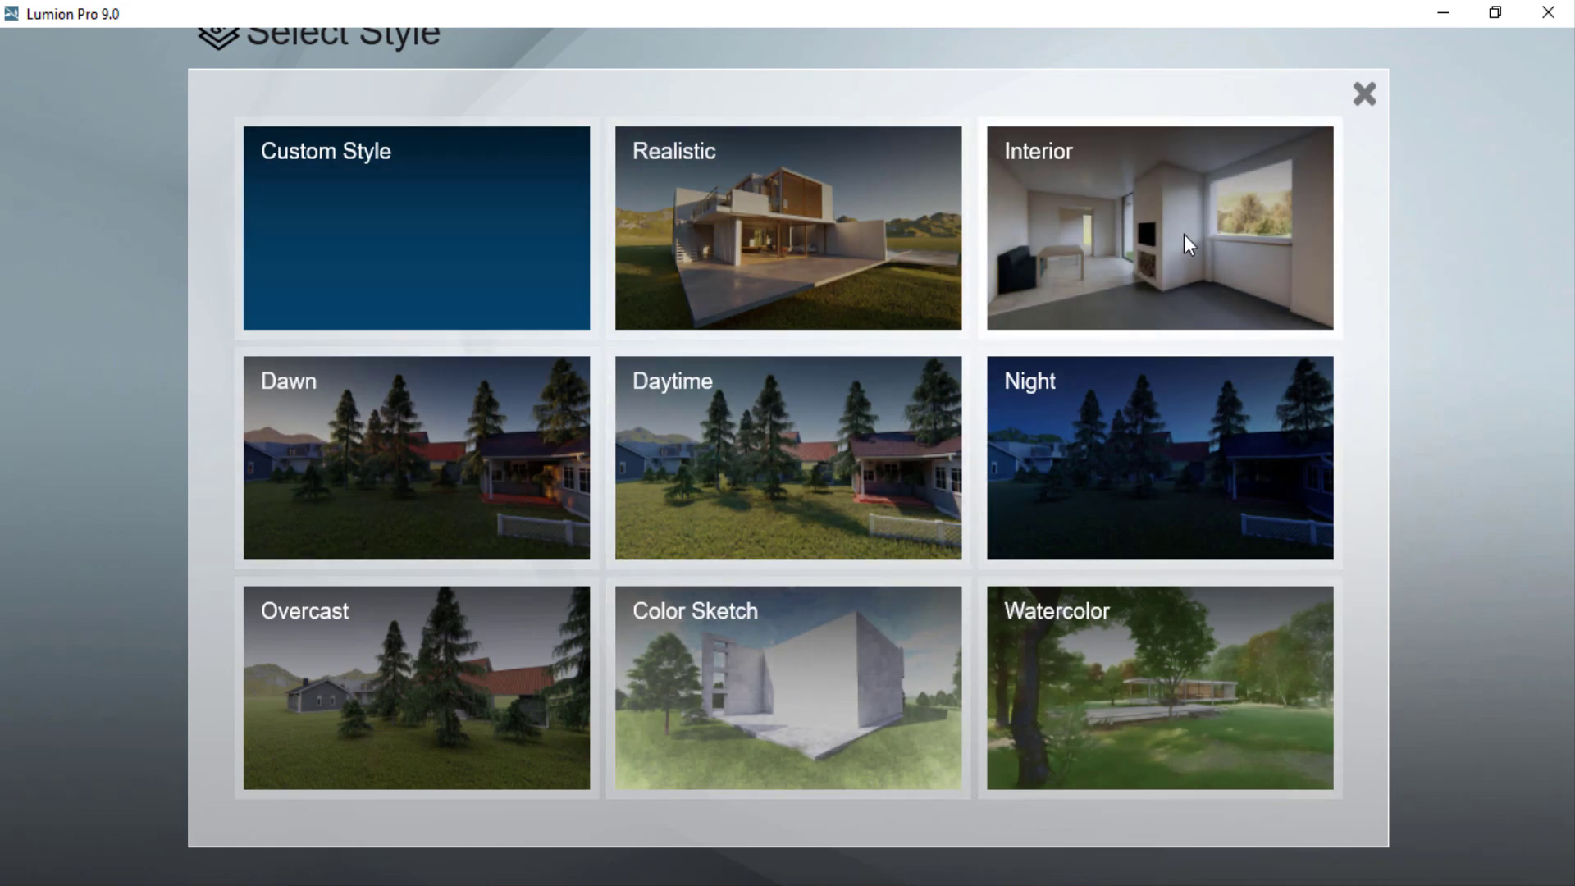
left_click(1184, 234)
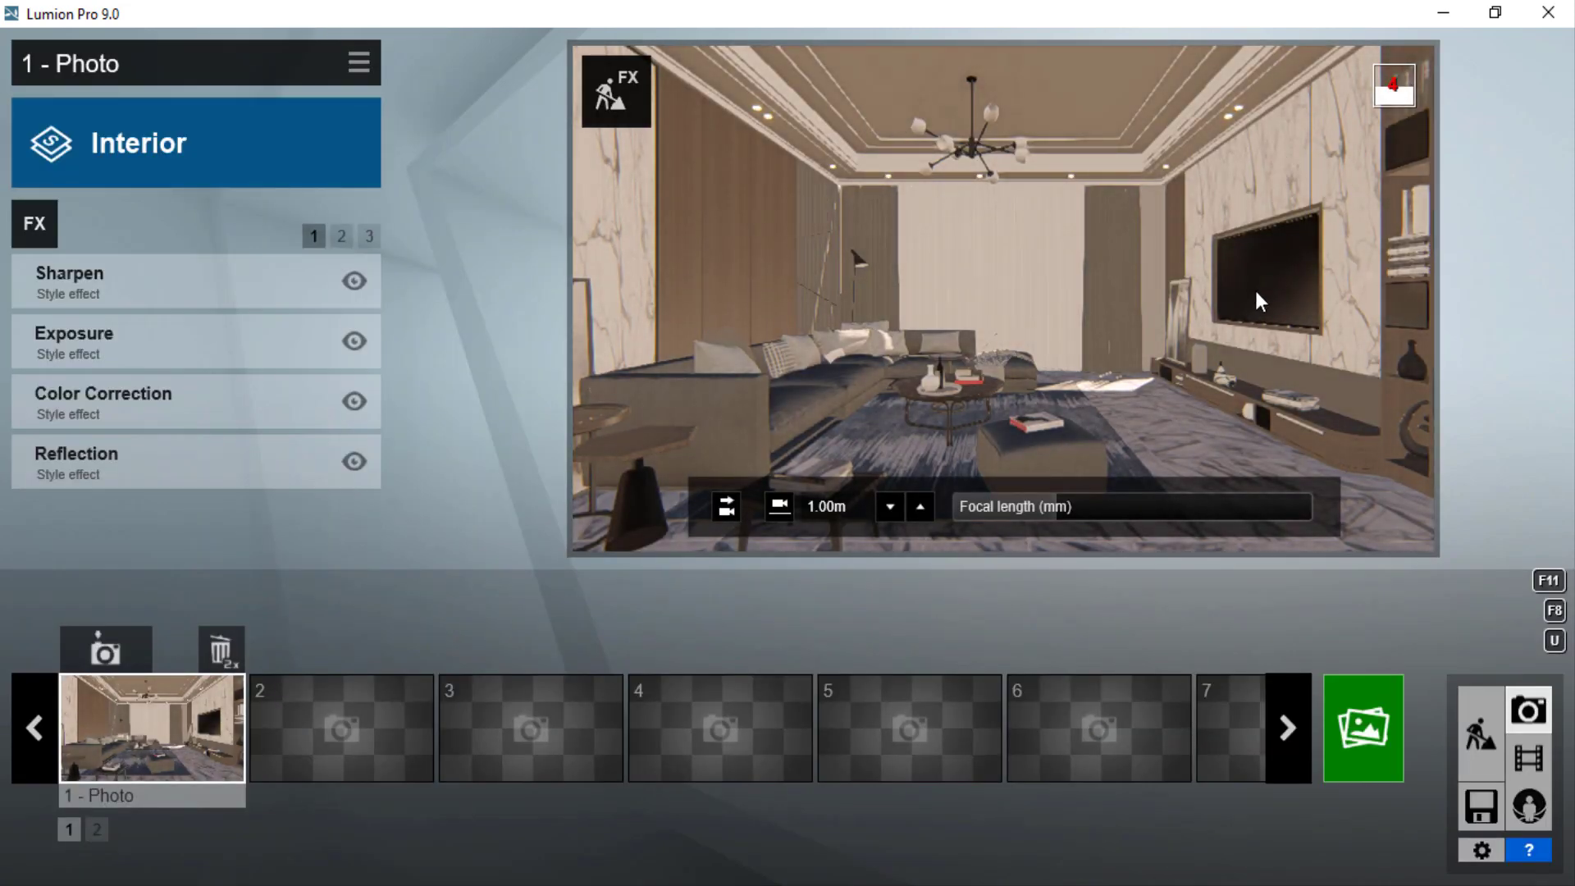
Cool the Color Correction by setting Temperature to 0.1, lowering Tint slightly, and adjusting Limit Low
left_click(115, 403)
mouse_move(280, 340)
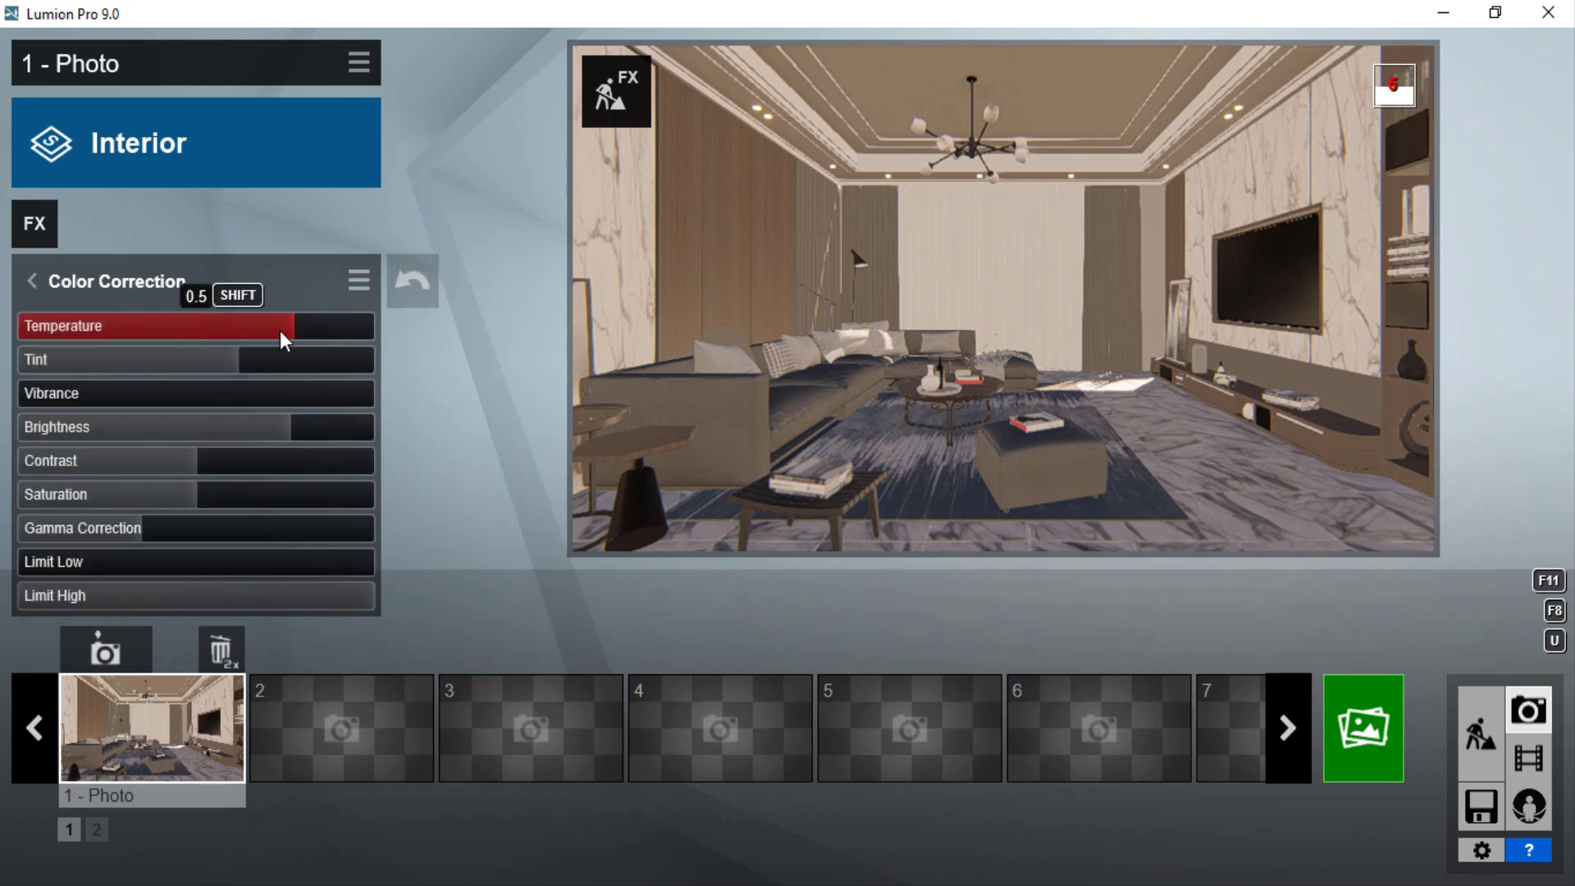
left_click_drag(270, 331, 235, 328)
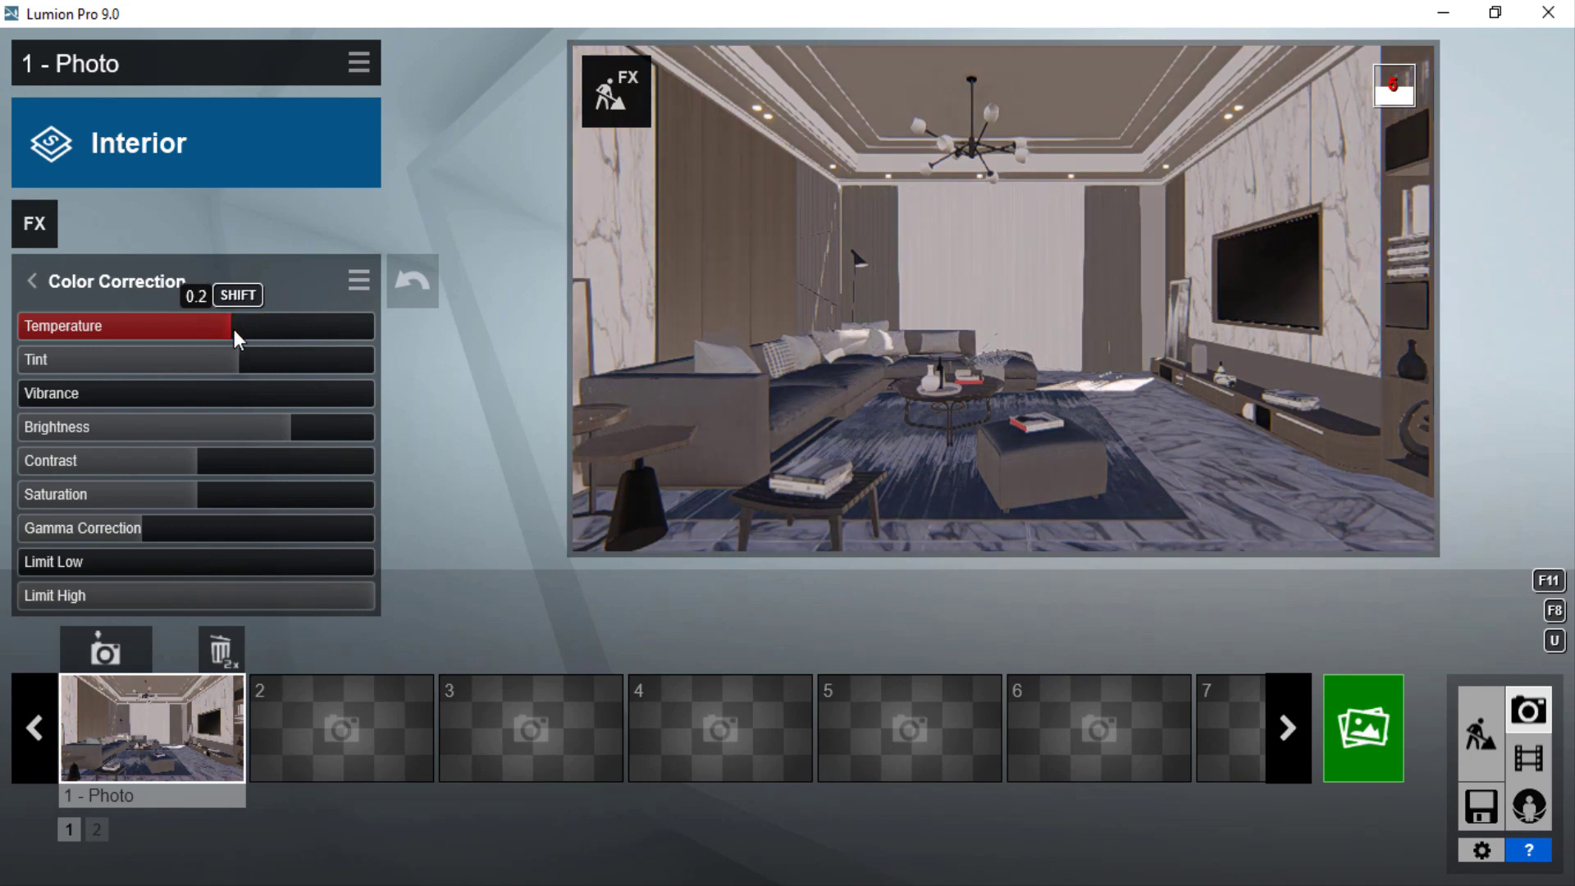
left_click(209, 329)
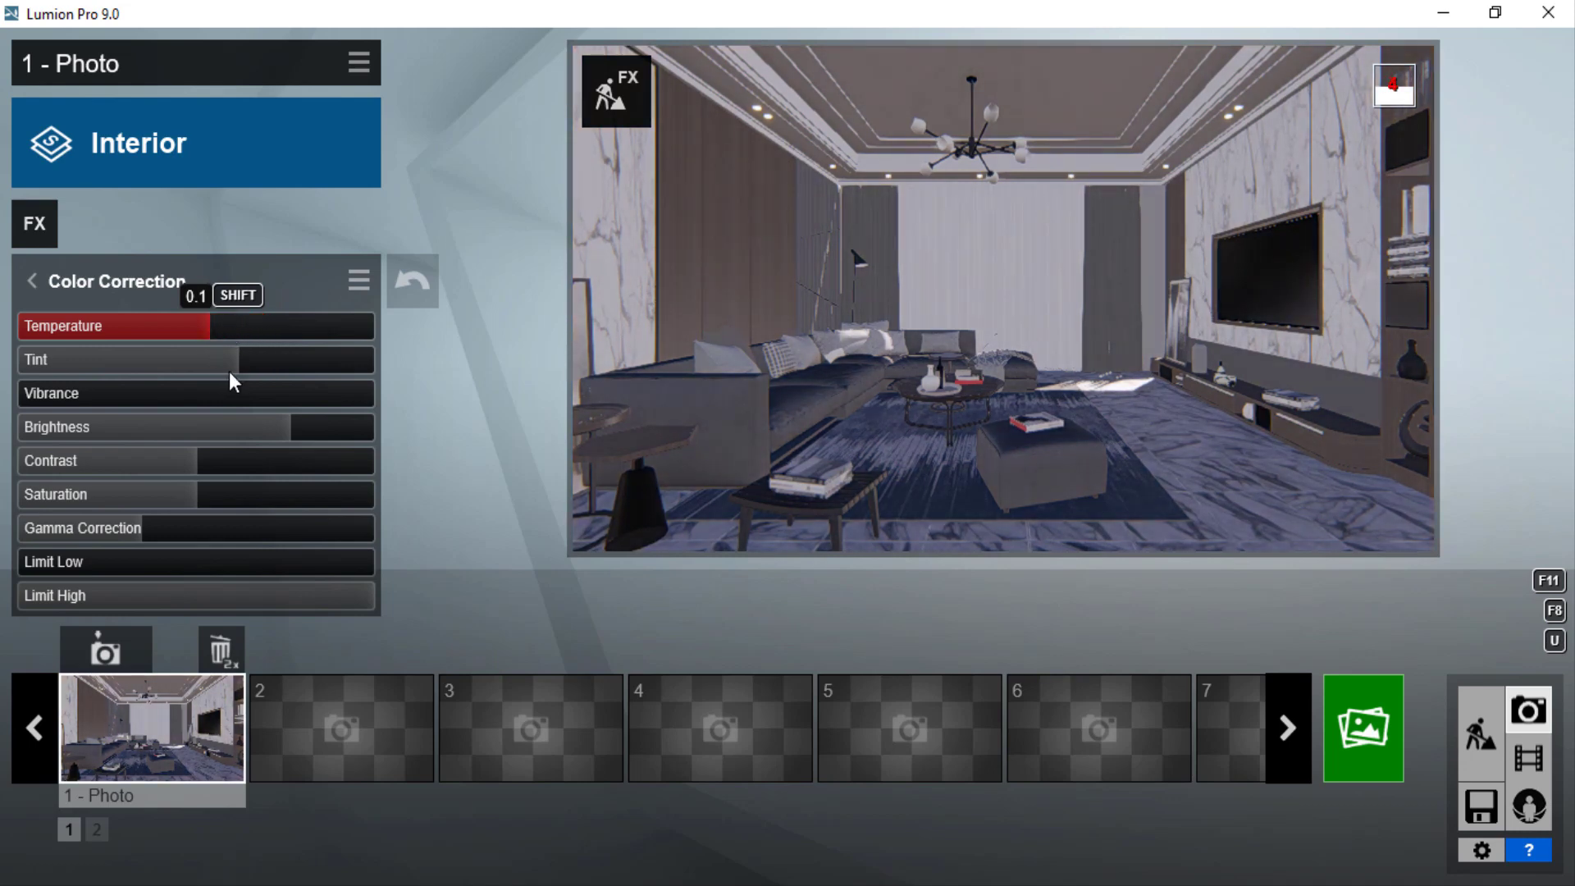
left_click(238, 368)
left_click(221, 367)
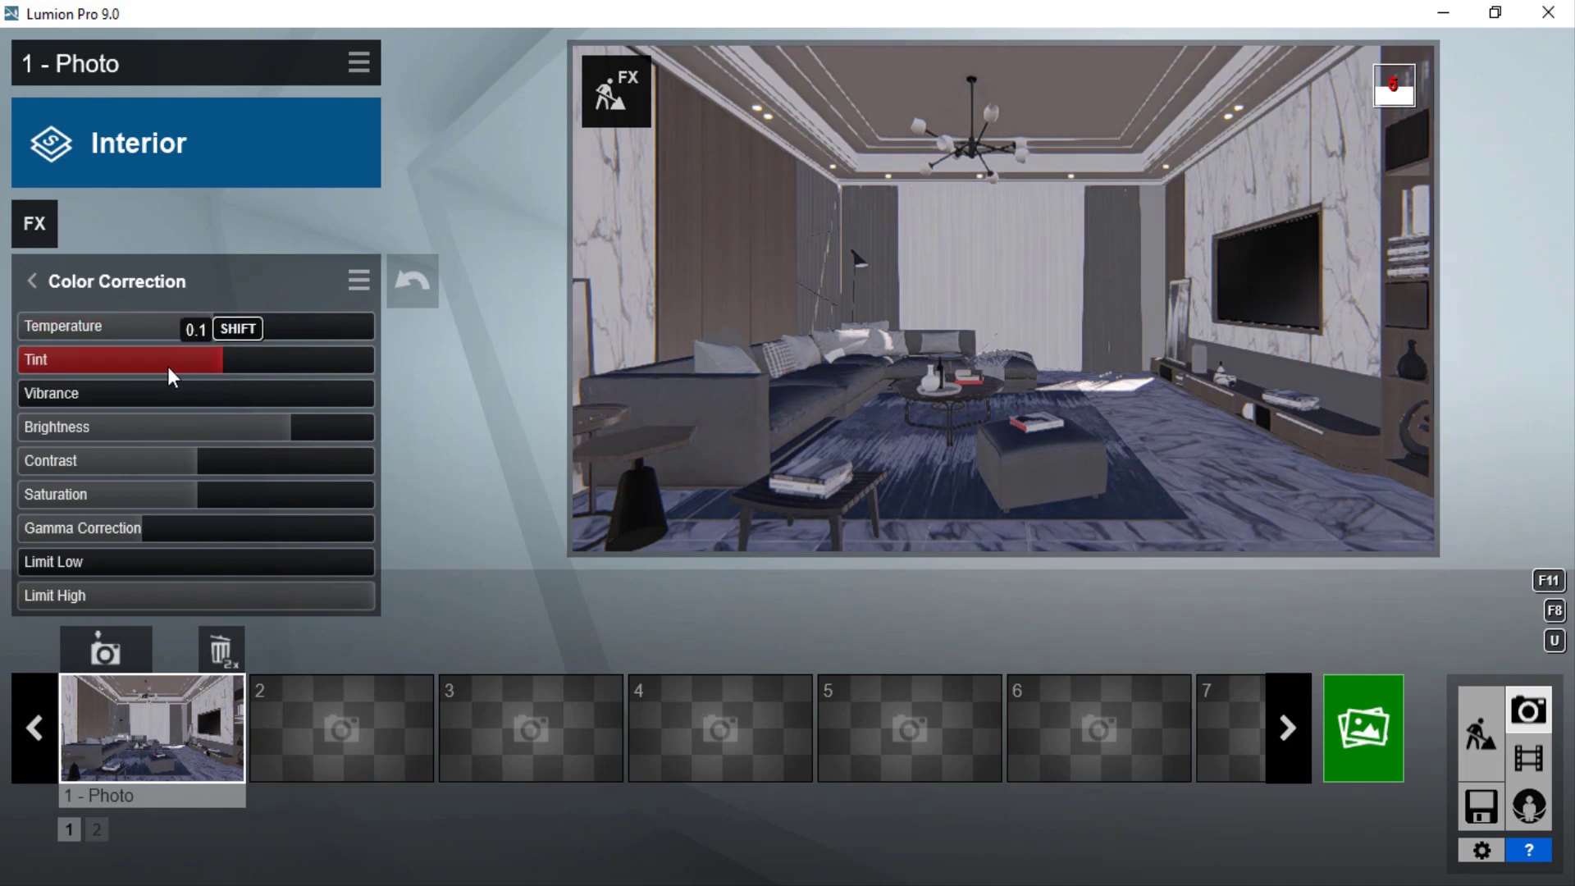
mouse_move(168, 367)
left_mouse_down()
mouse_move(321, 362)
mouse_move(138, 376)
mouse_move(203, 362)
left_mouse_up()
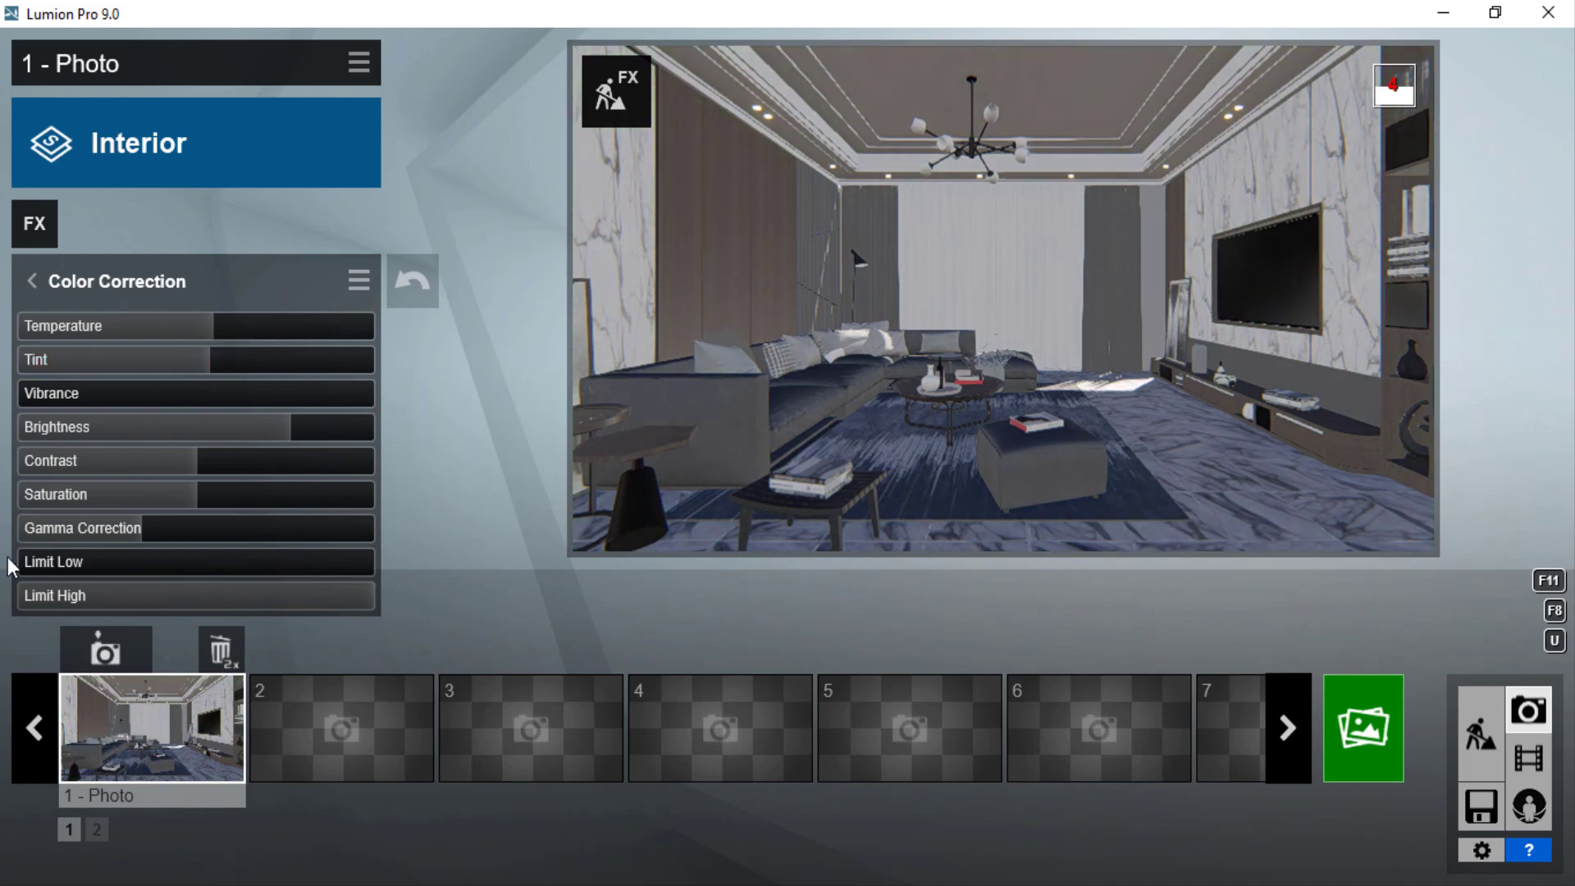
left_click(51, 560)
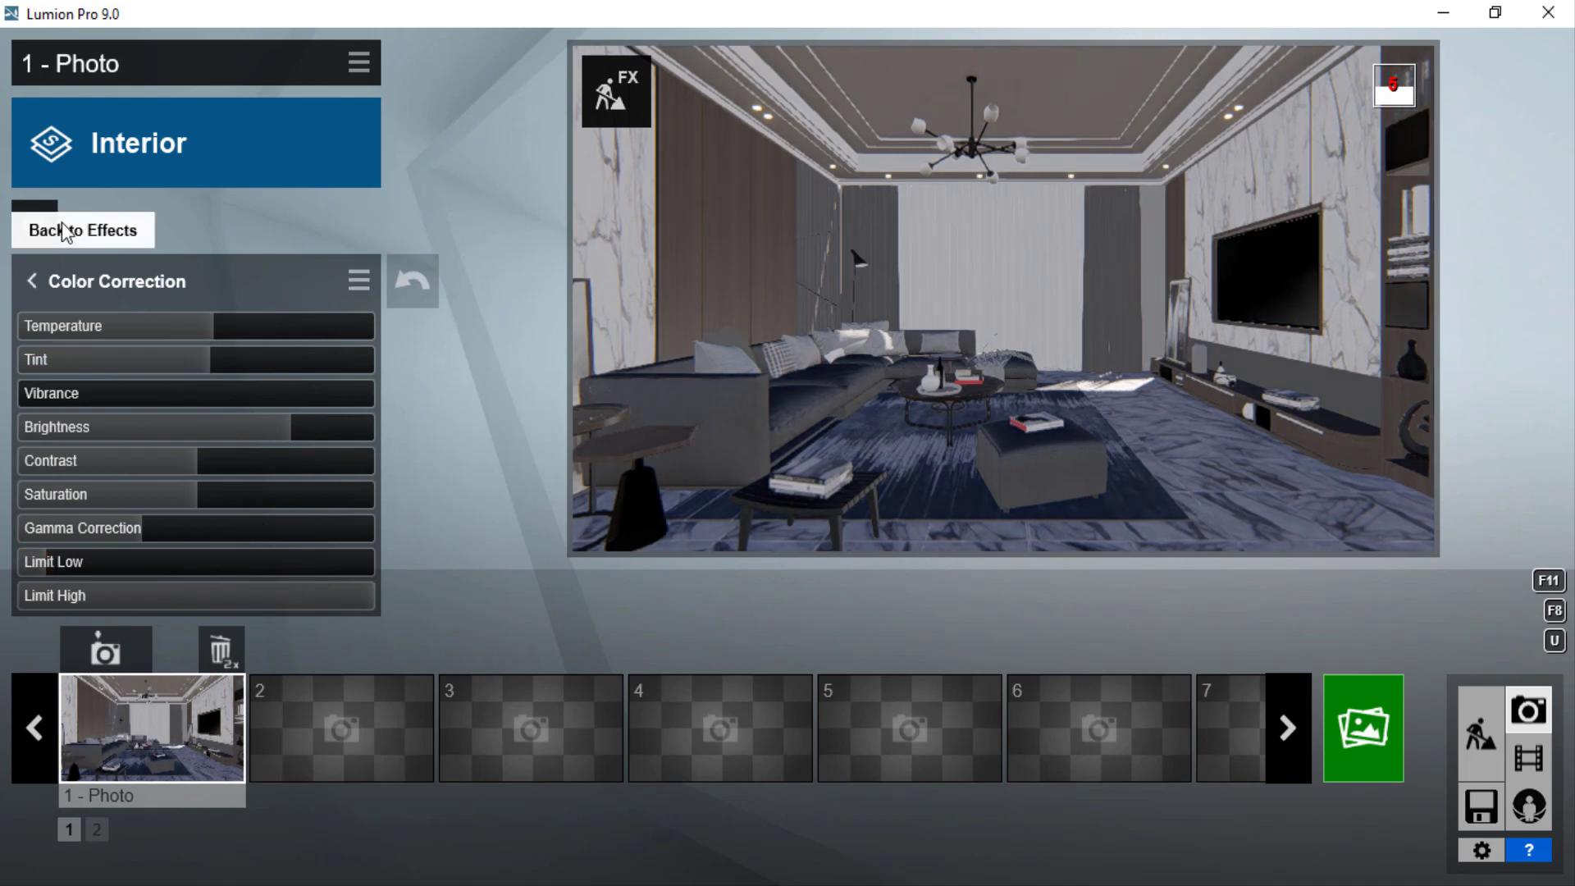
Set the photo's Exposure effect slider to about 0.6
left_click(31, 279)
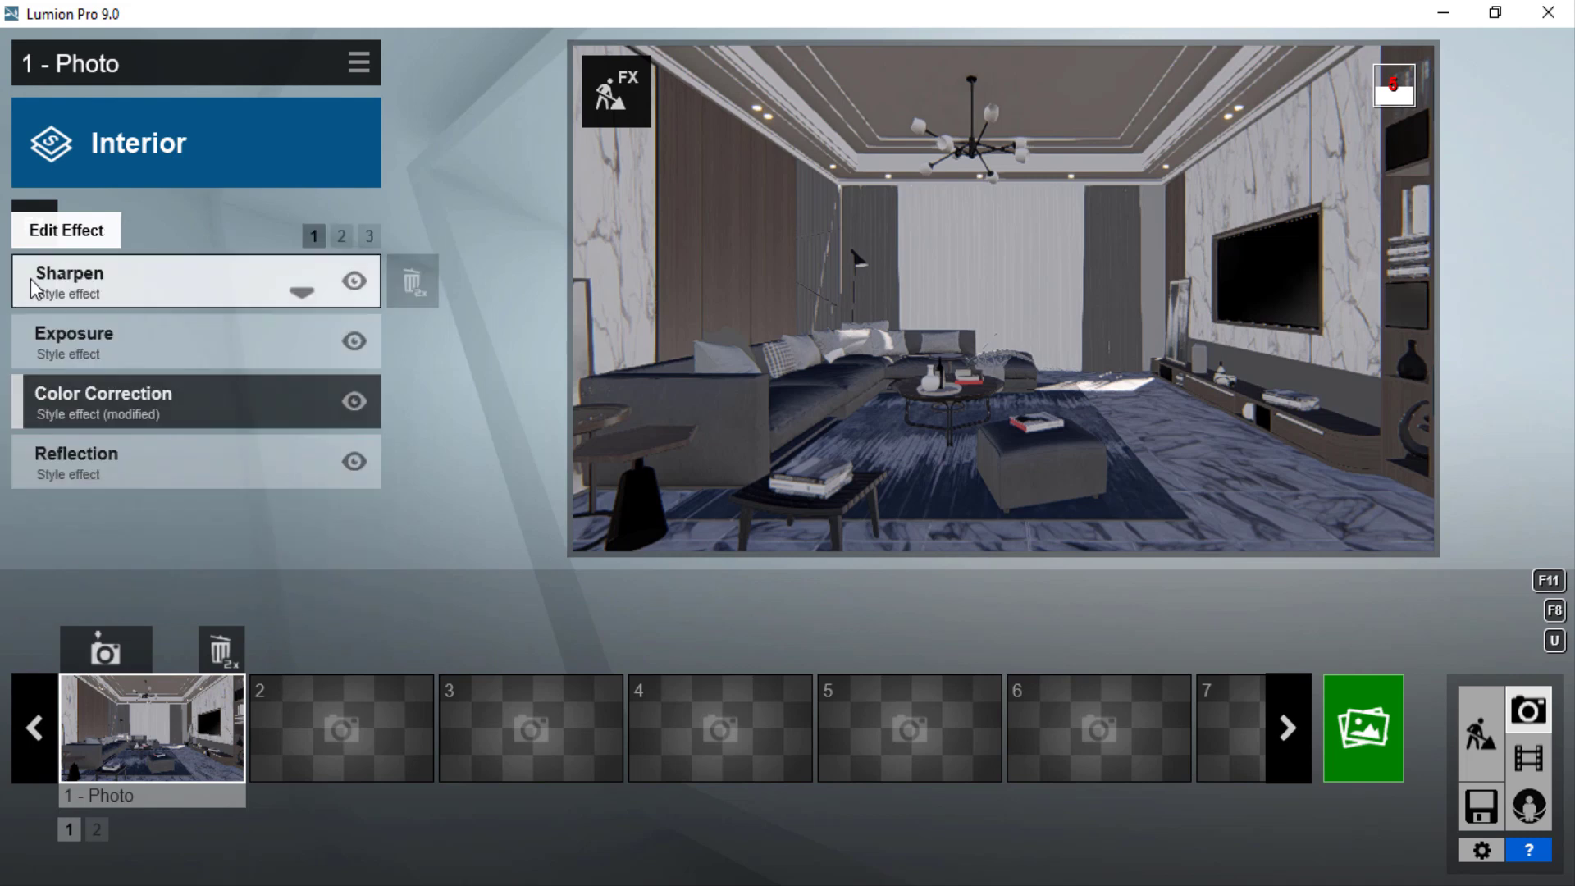
left_click(193, 344)
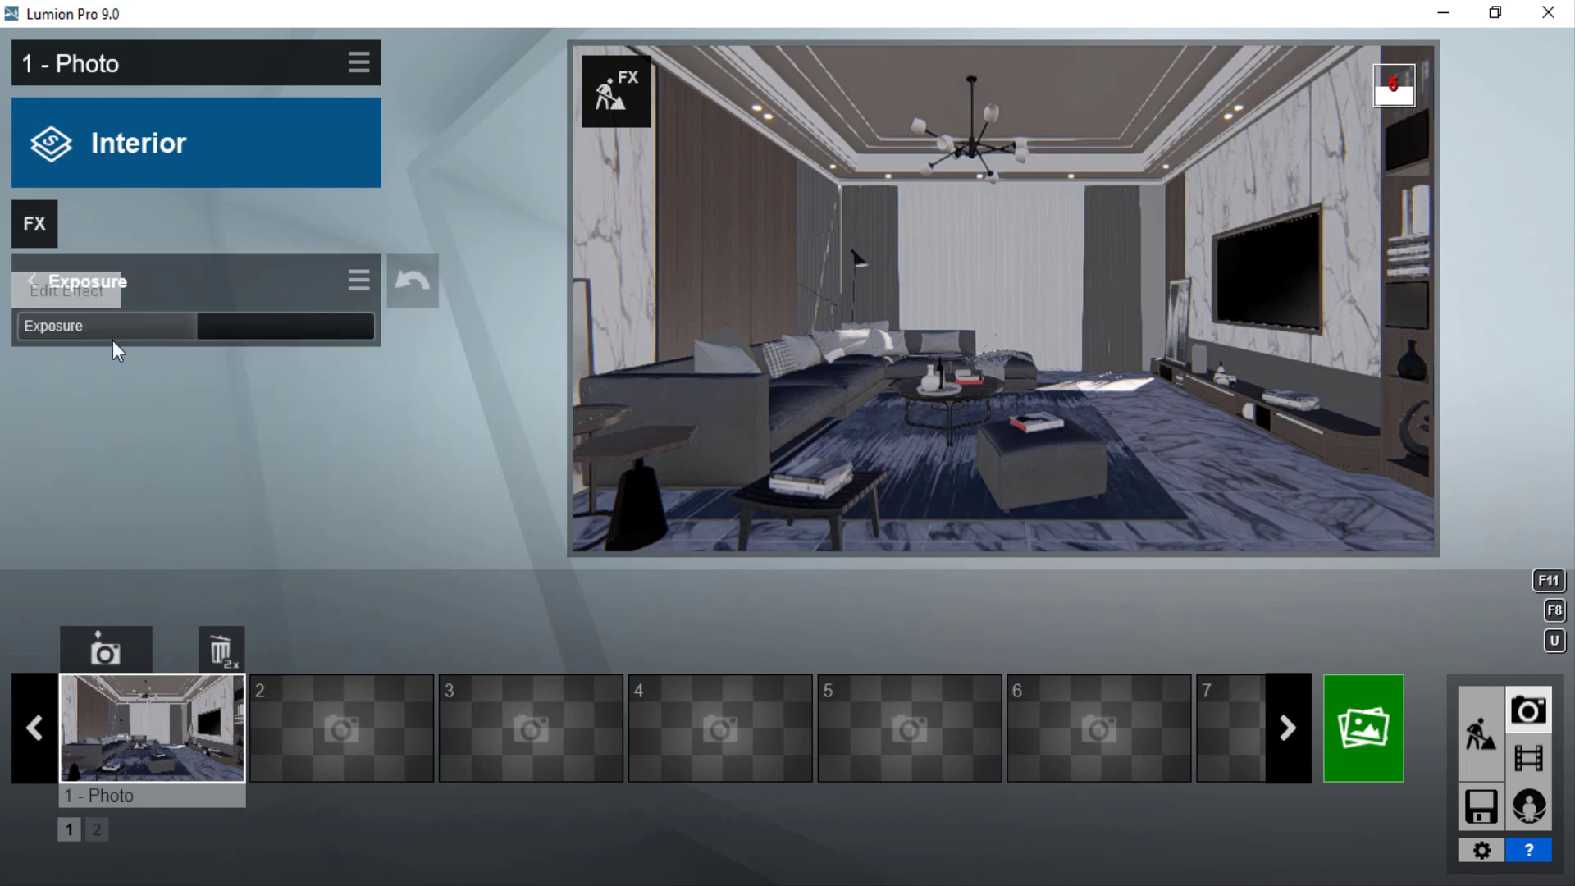
left_click(208, 331)
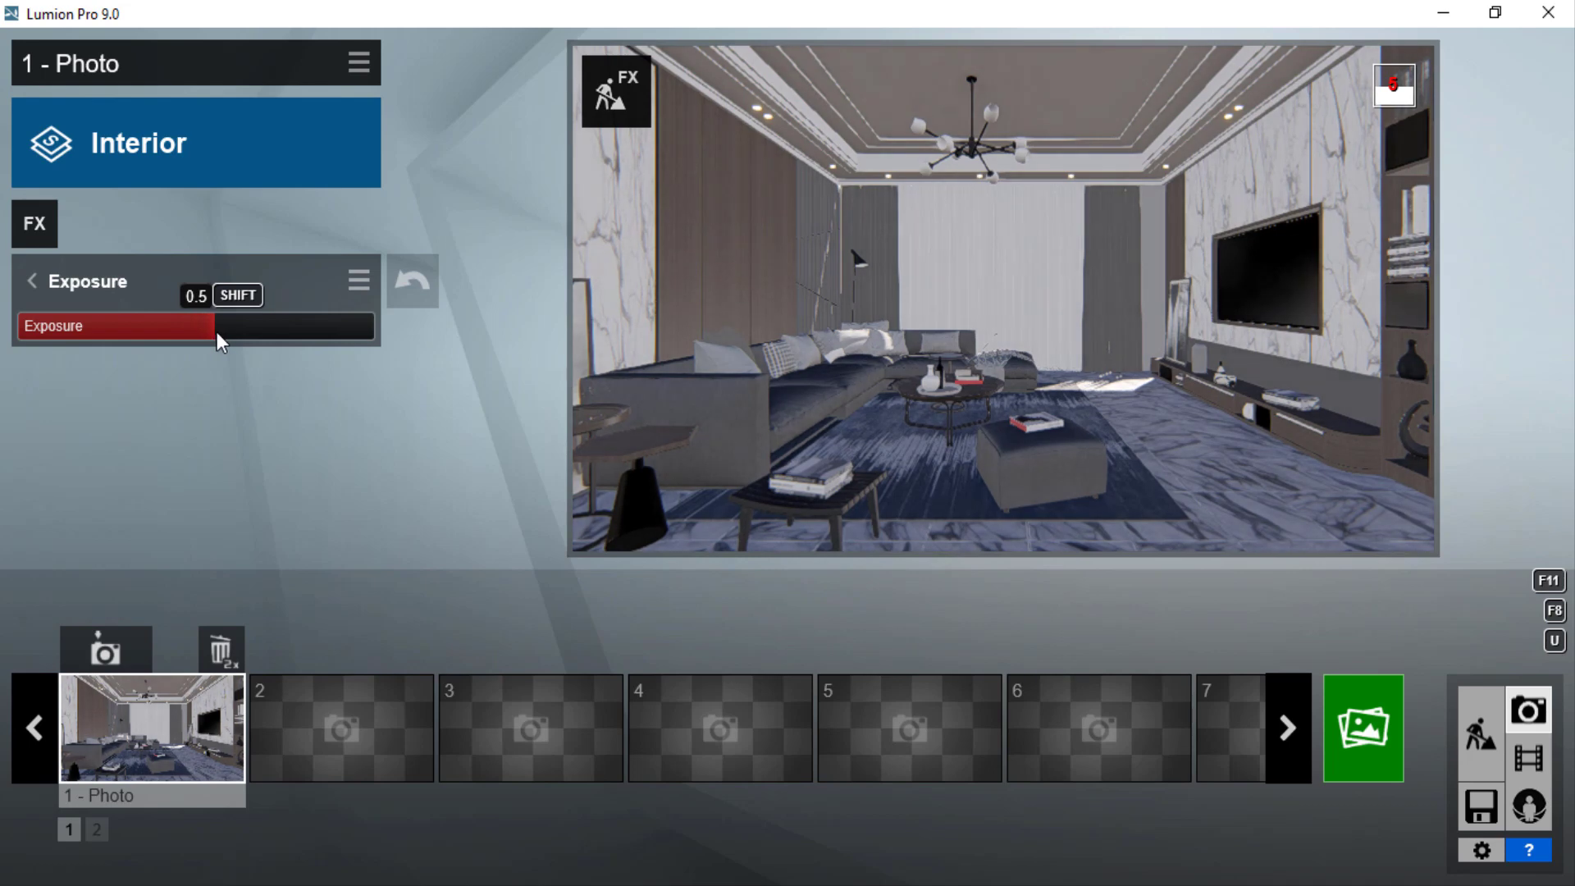
left_click(241, 333)
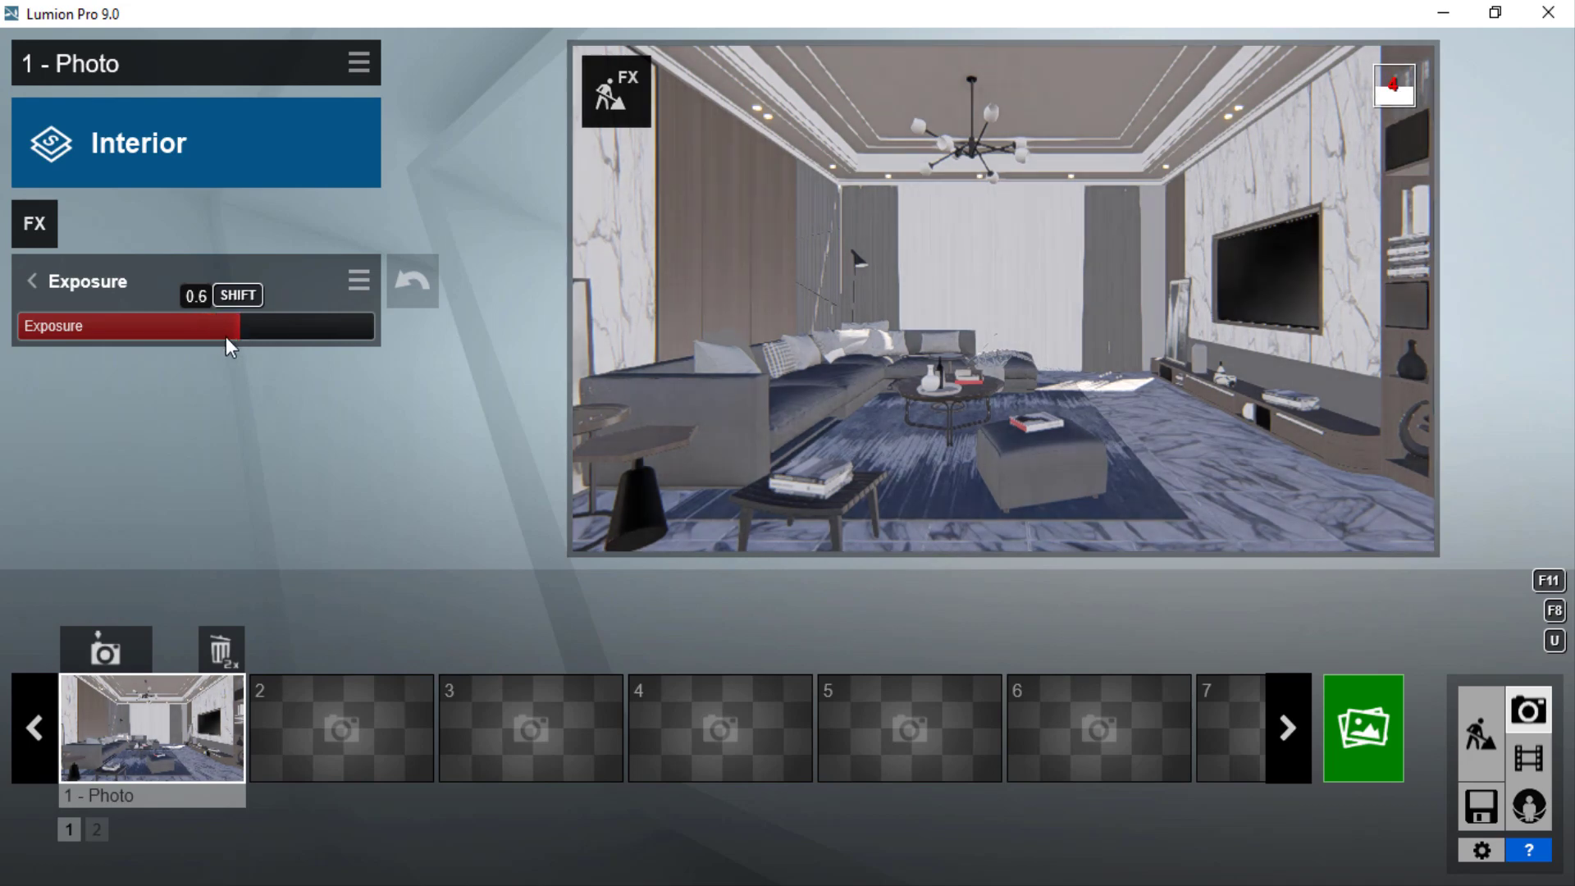
left_click(226, 335)
left_click(210, 334)
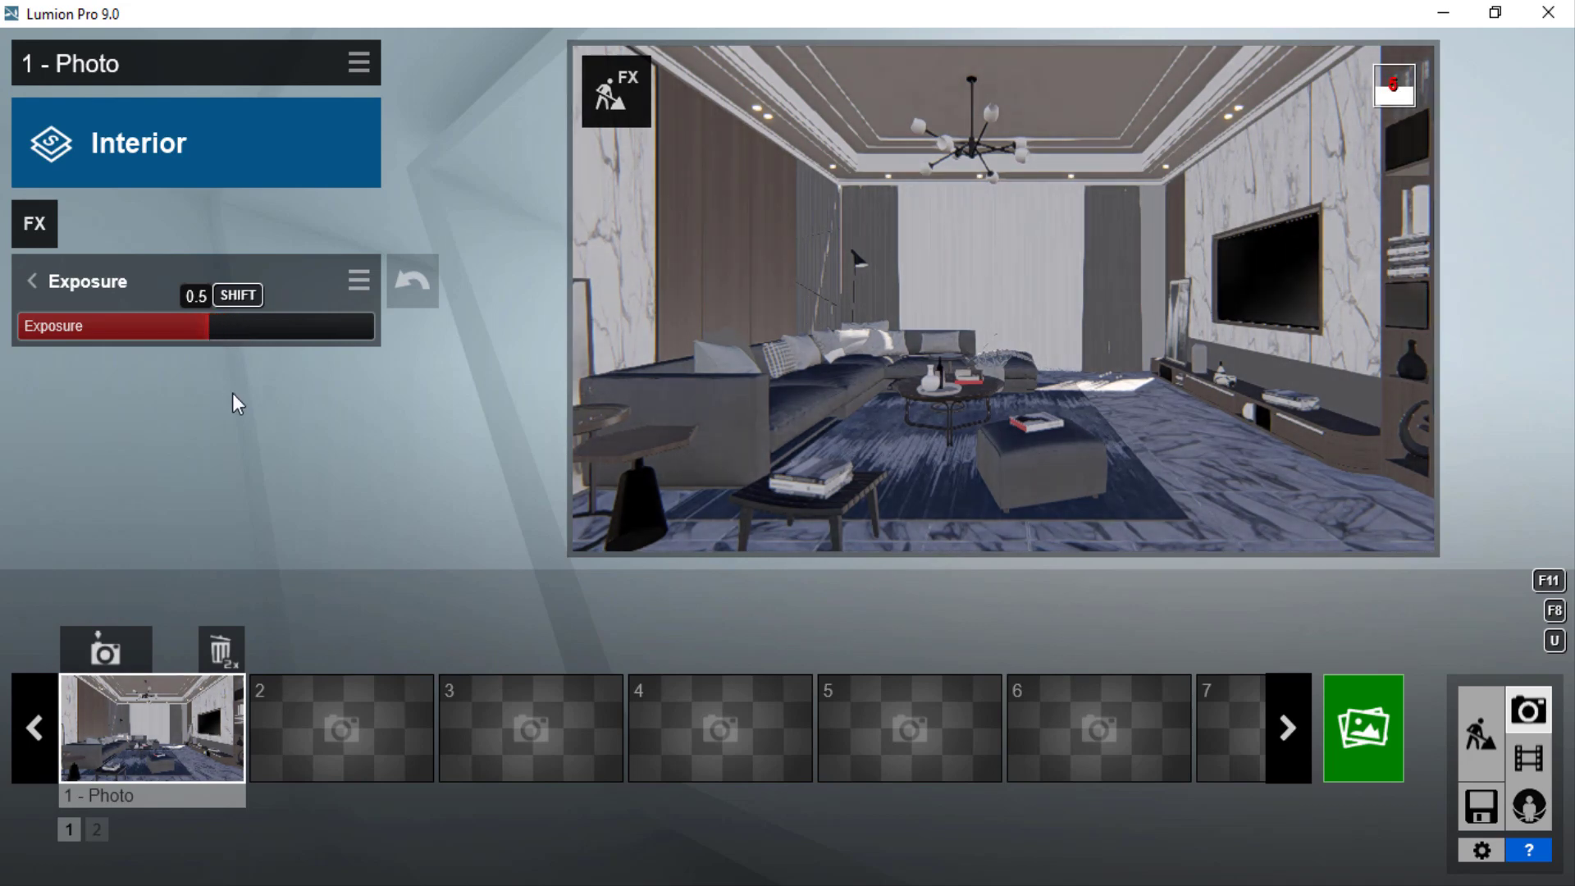
left_click(216, 331)
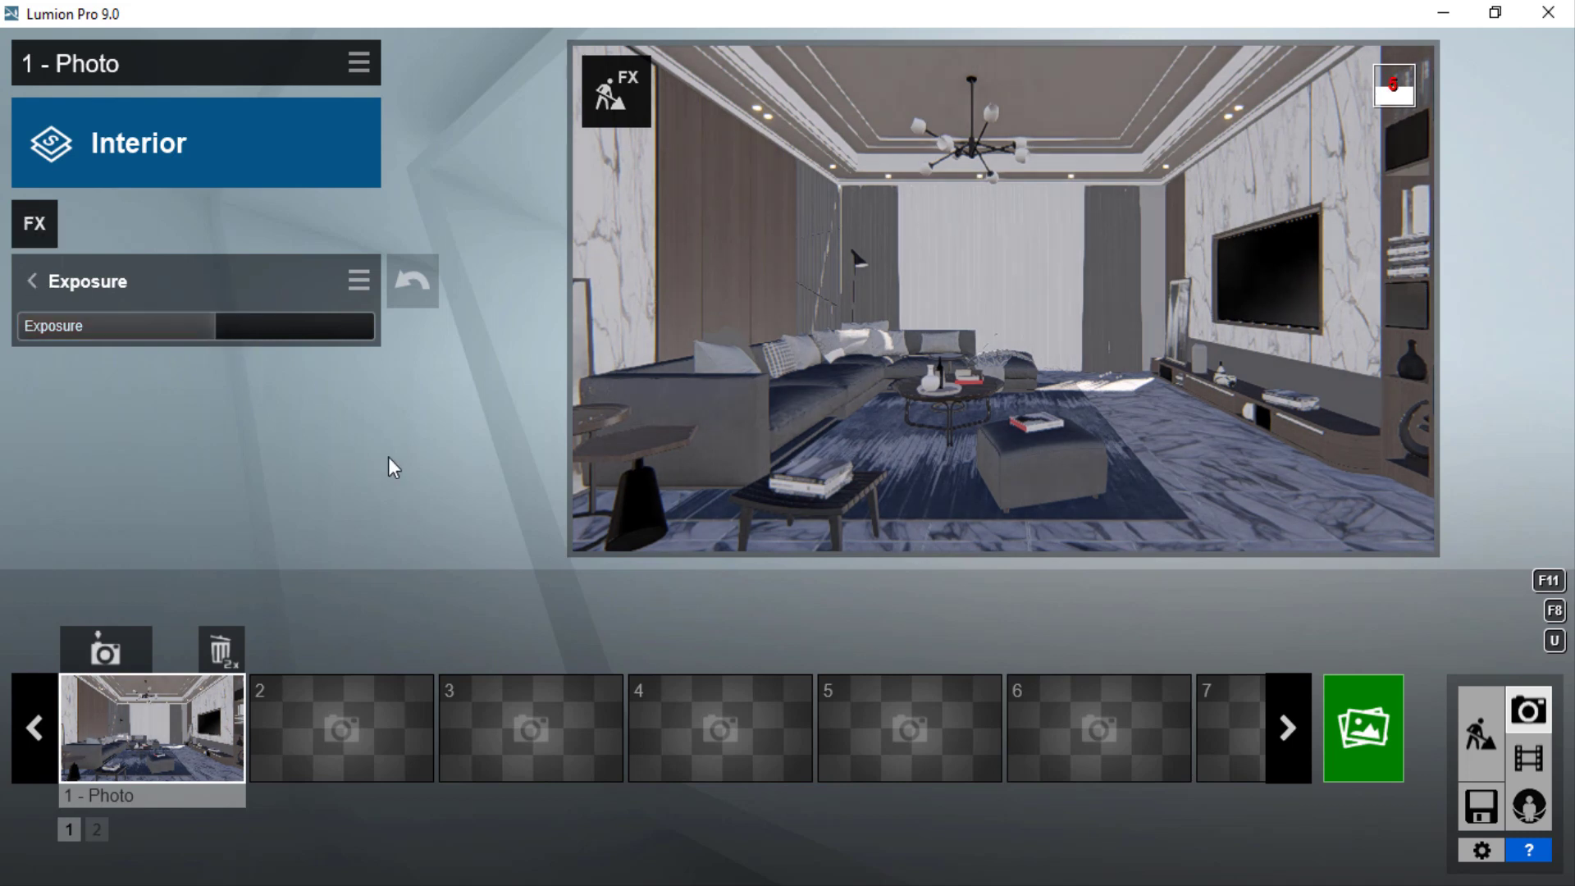
left_click(33, 282)
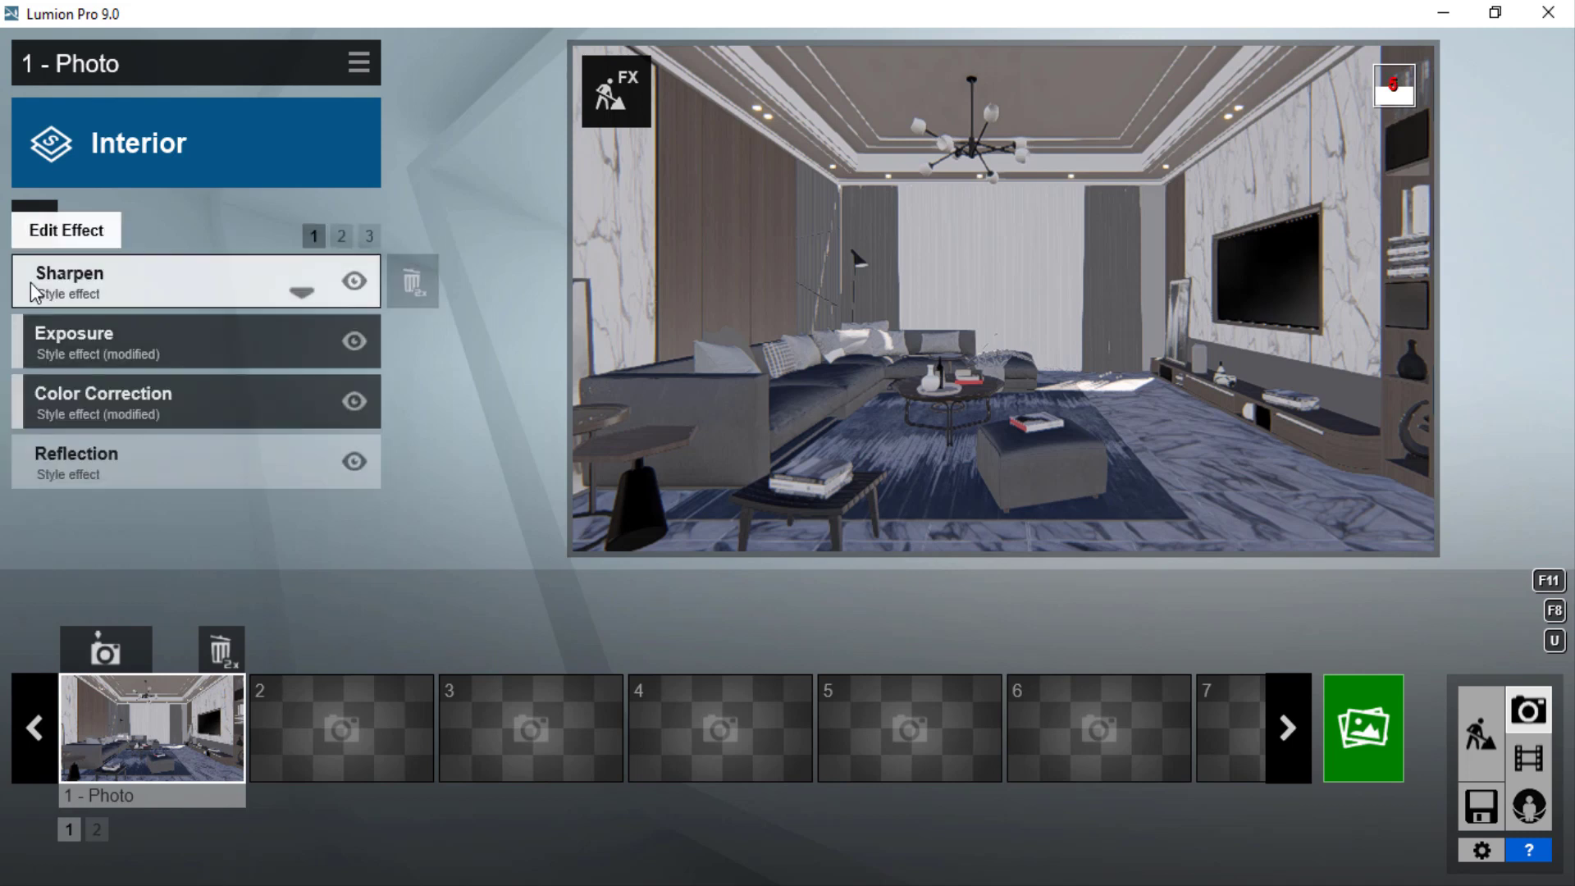
Review the Hyperlight and Depth of Field settings, then hide the Depth of Field effect
left_click(341, 237)
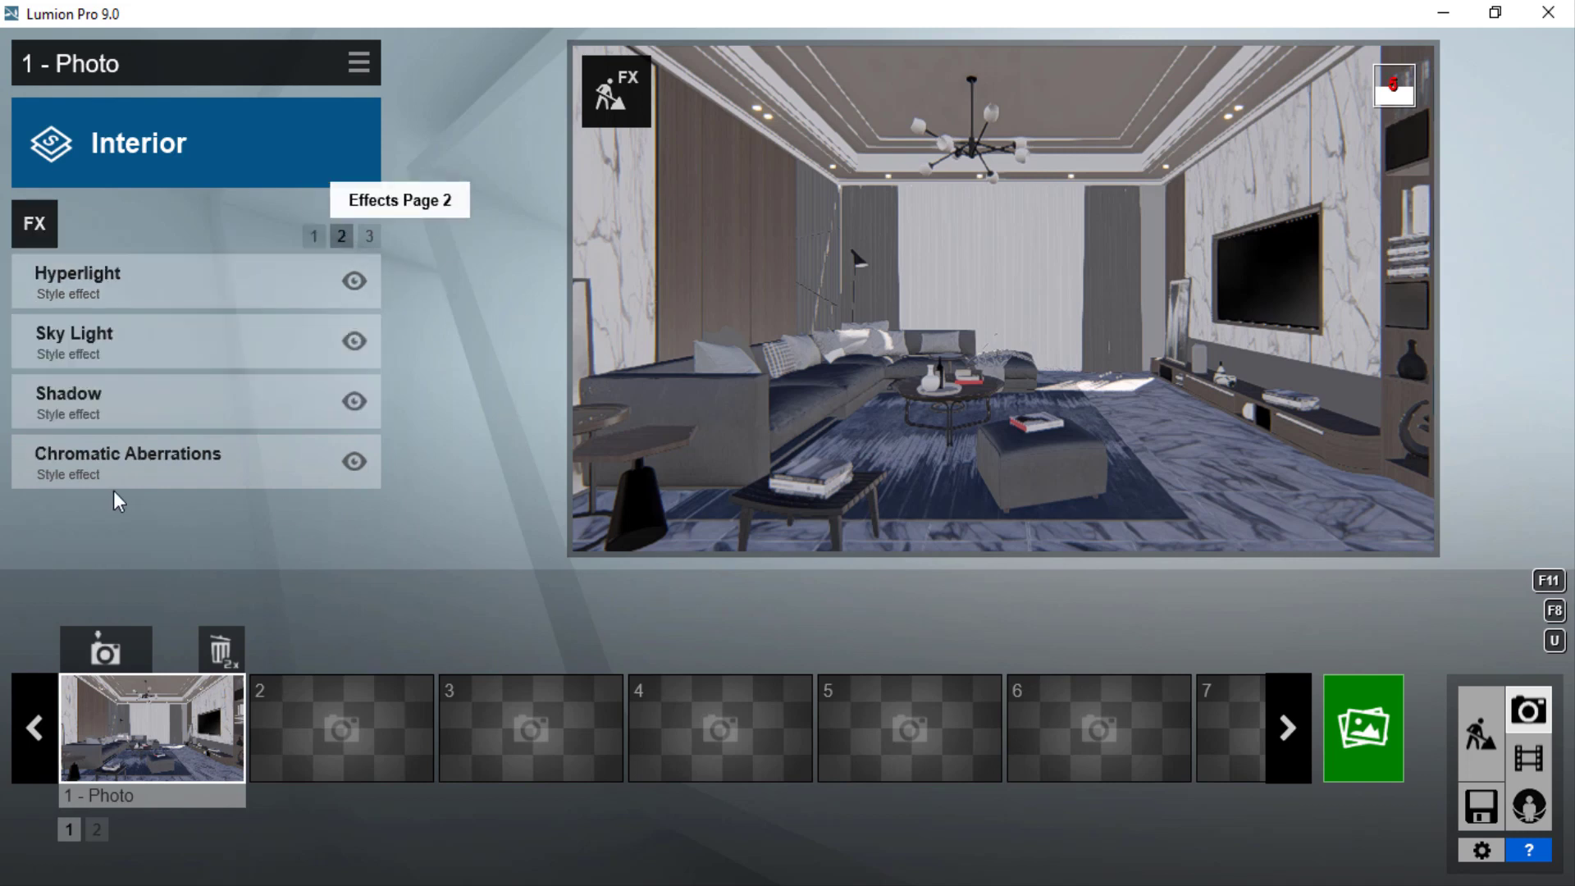
left_click(98, 292)
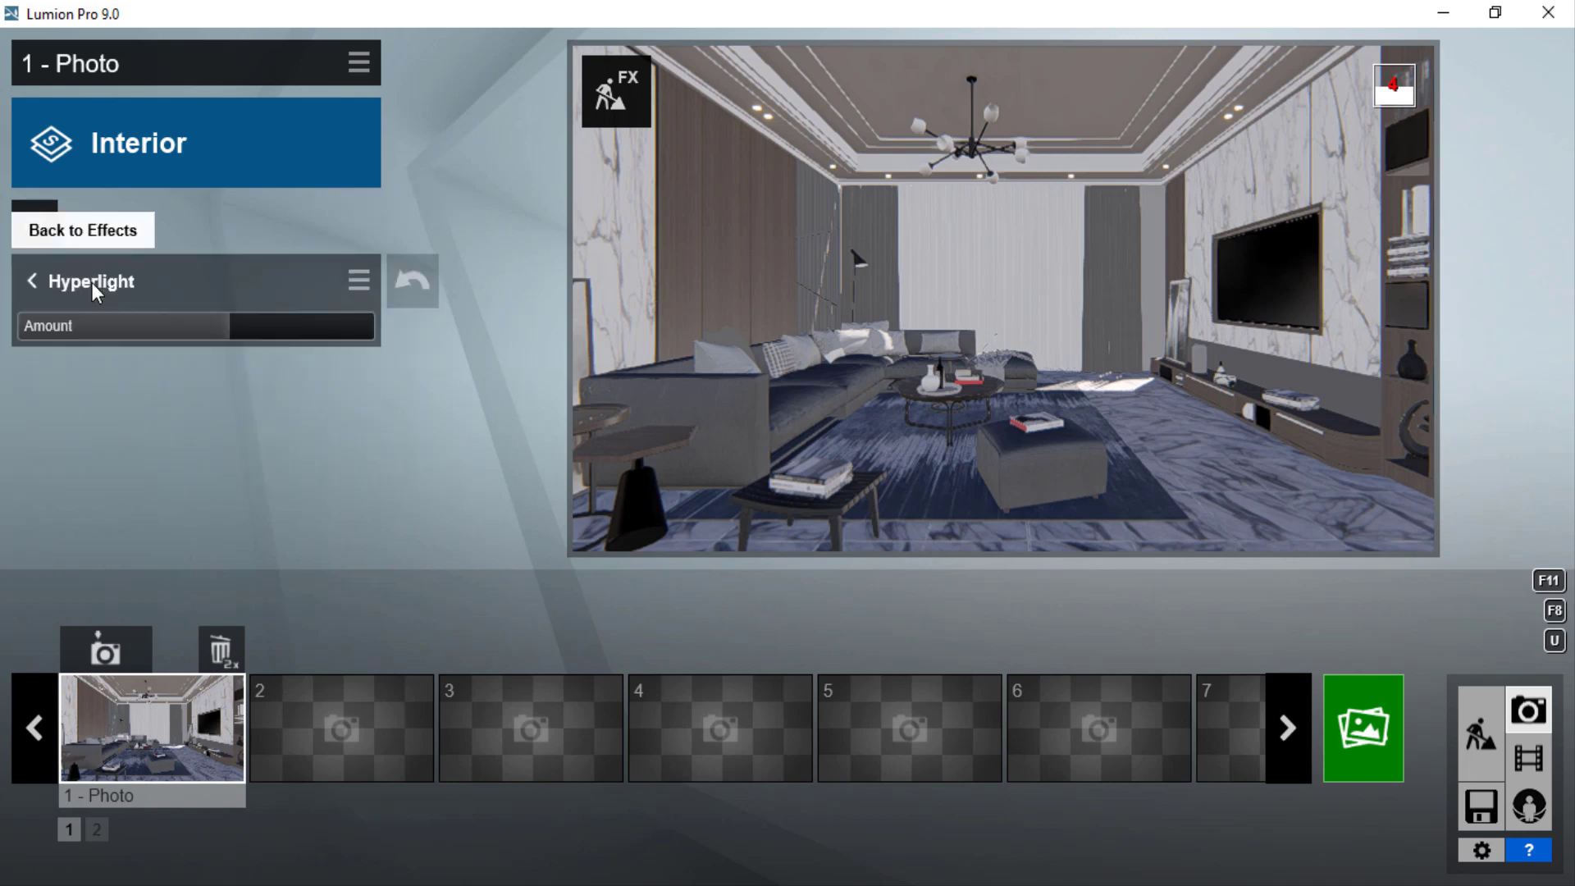
left_click(37, 285)
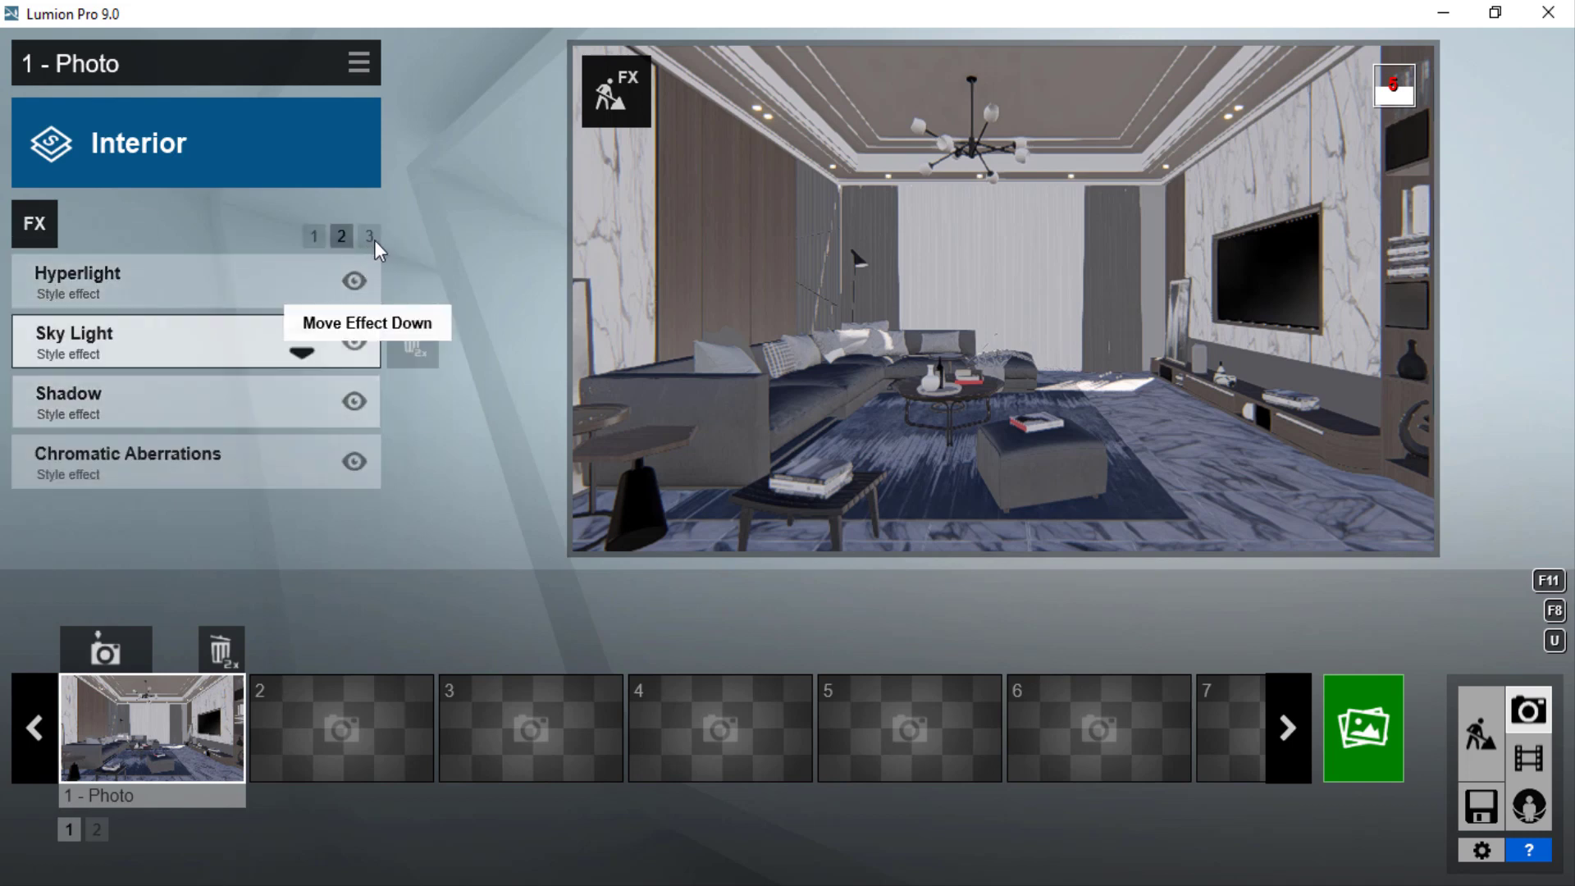
left_click(370, 238)
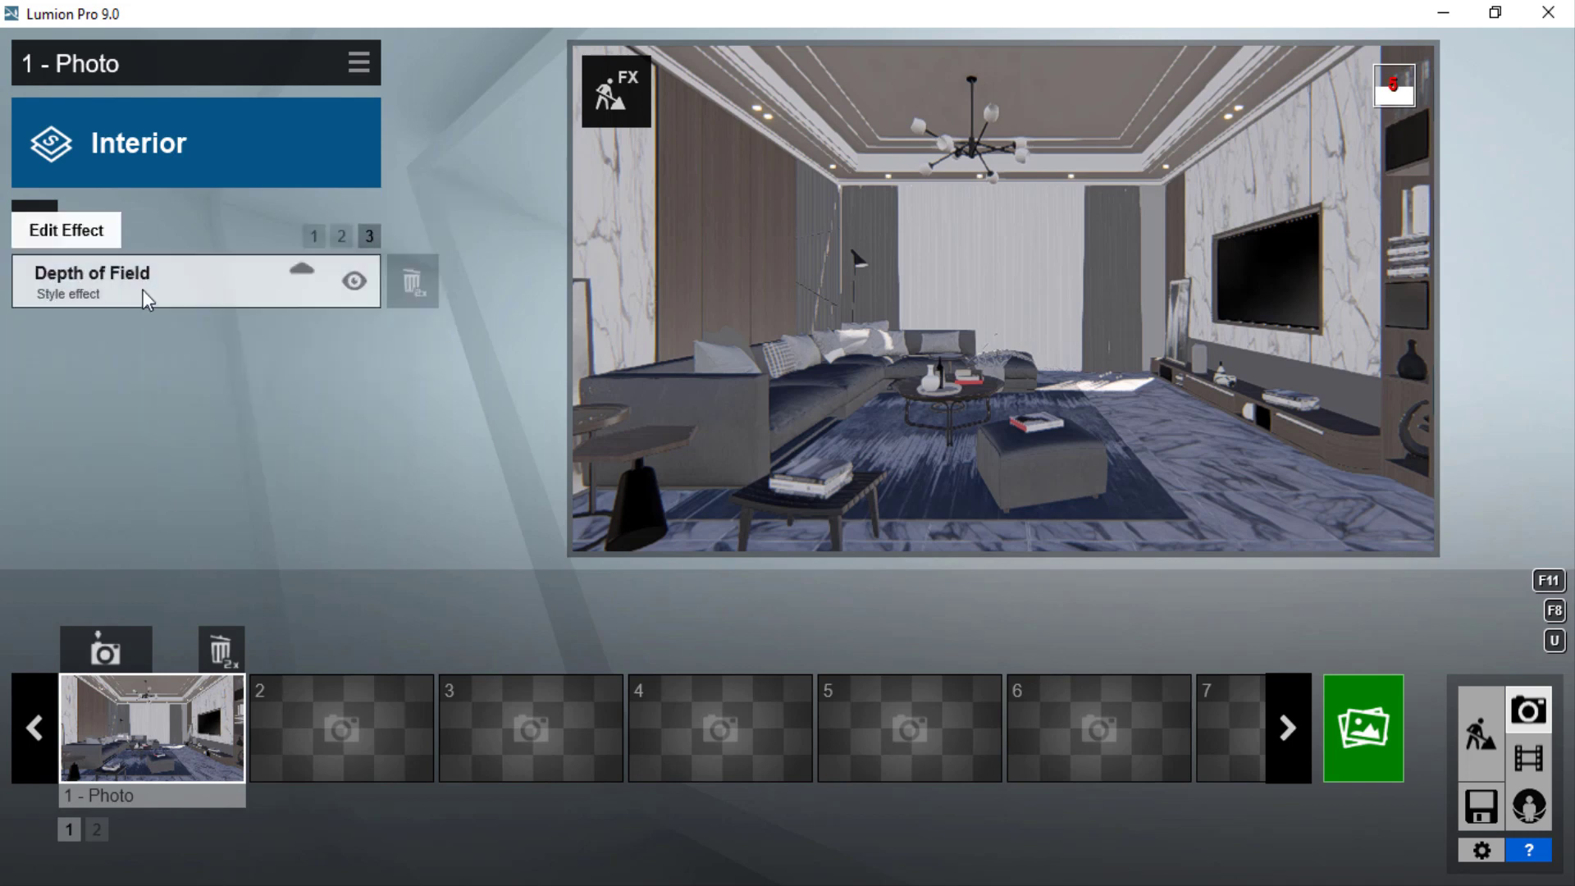
left_click(288, 292)
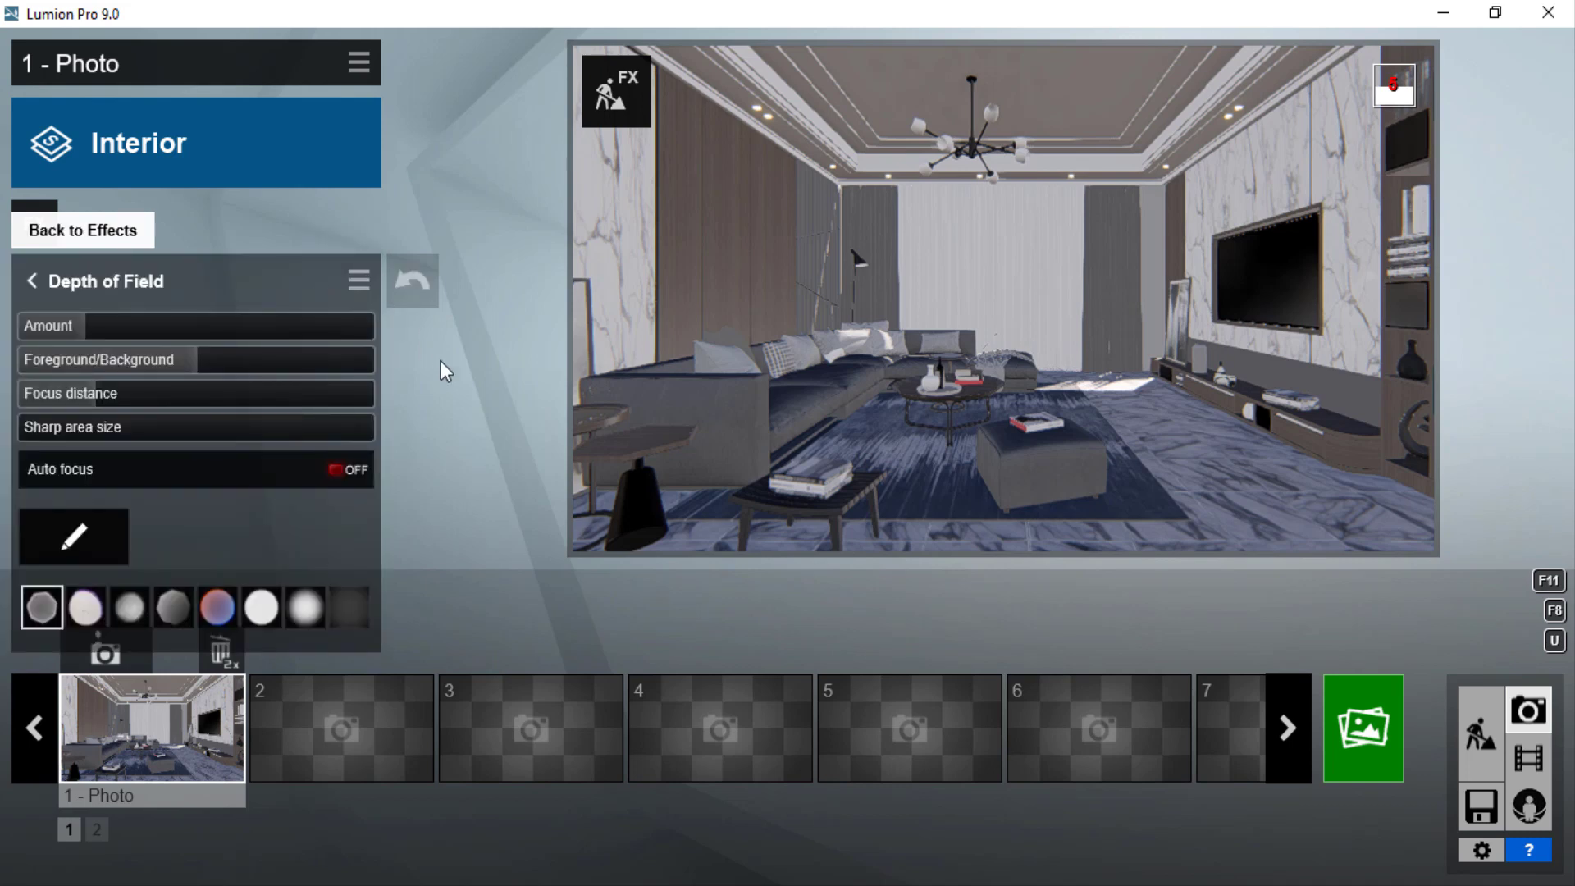
left_click(33, 281)
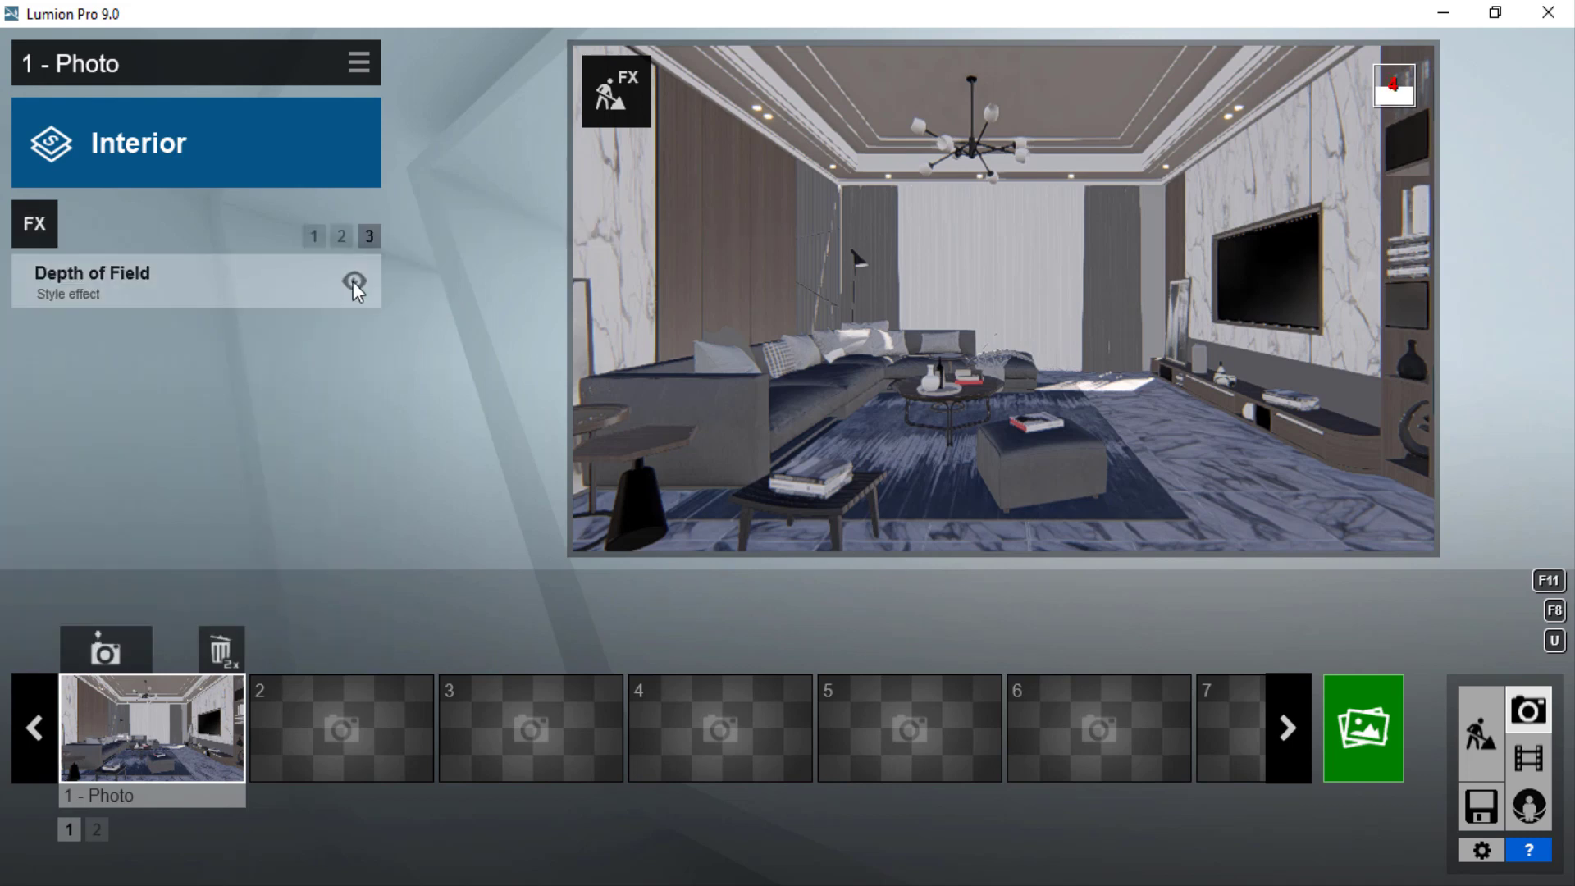
left_click(353, 282)
left_click(314, 238)
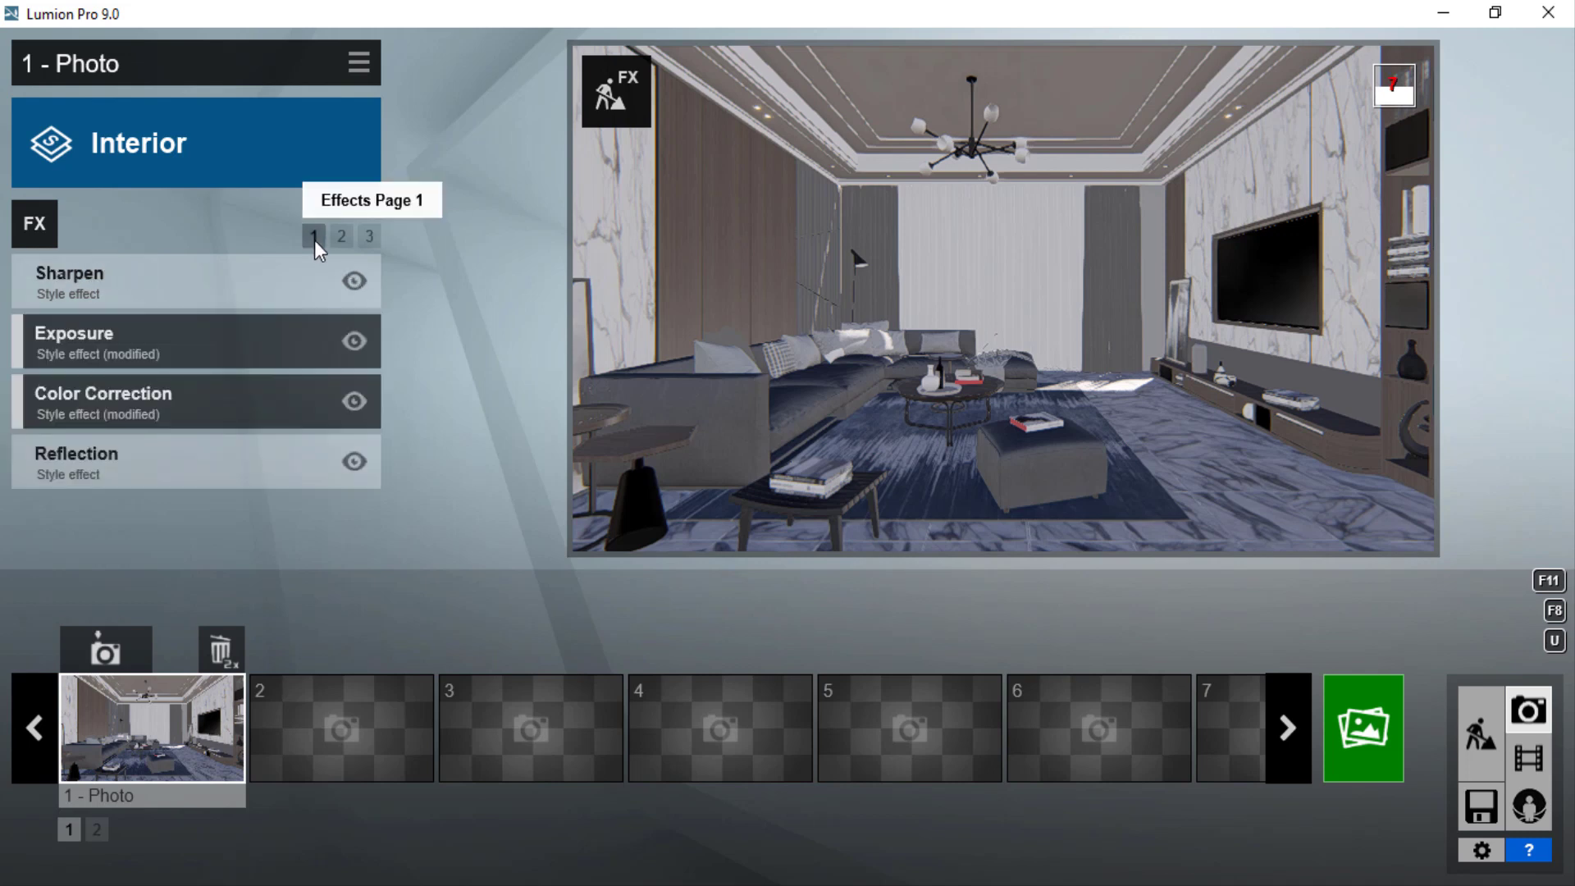
Add the left wall panels and the TV screen as Reflection effect planes
left_click(116, 469)
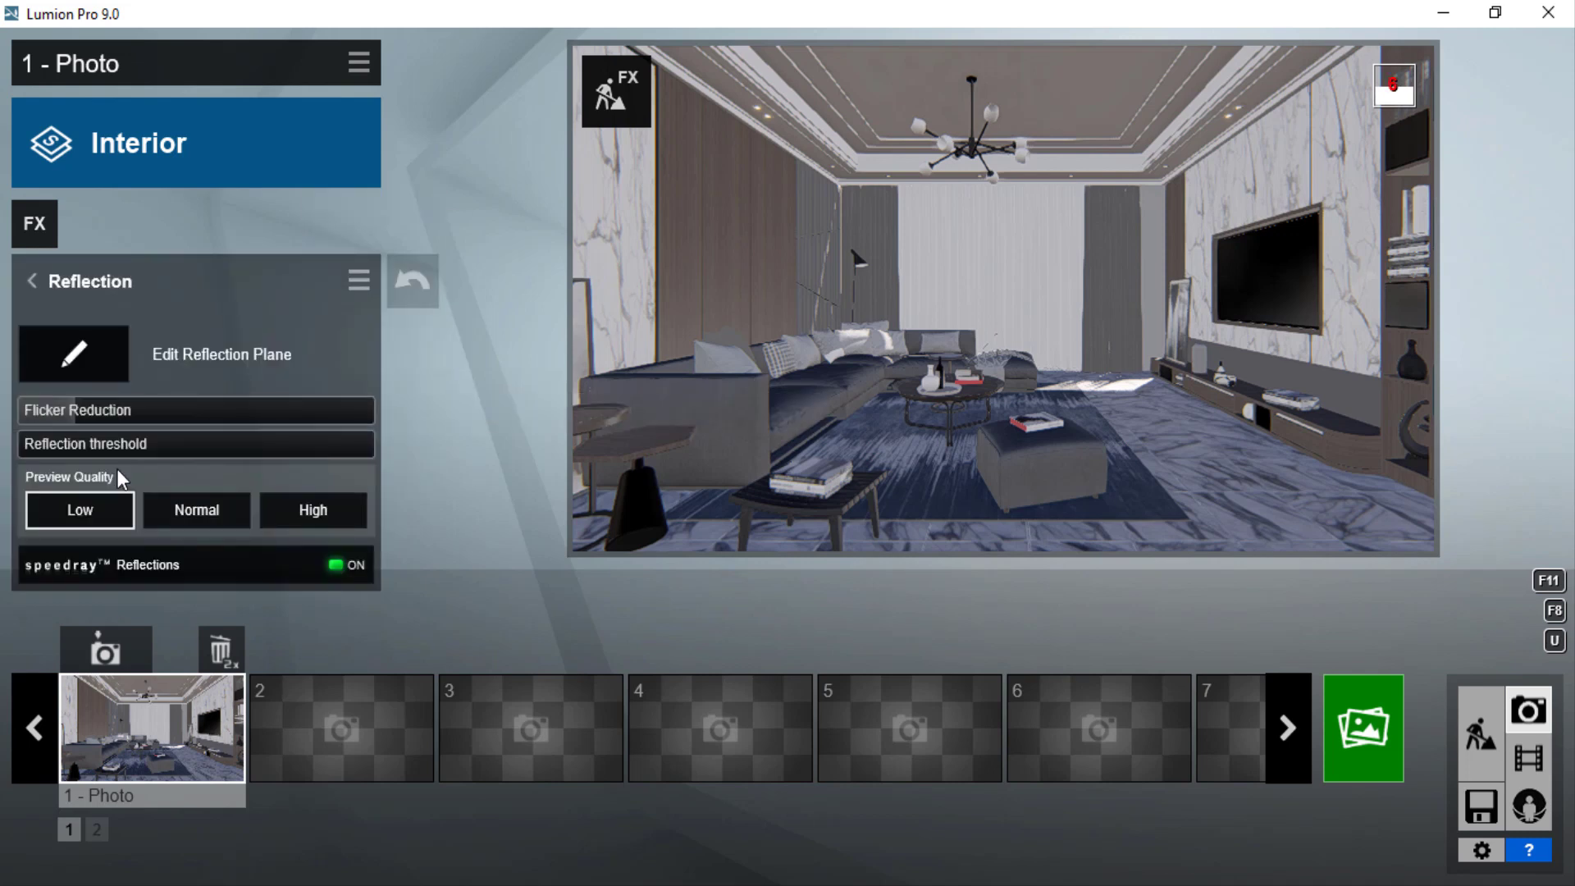
left_click(81, 366)
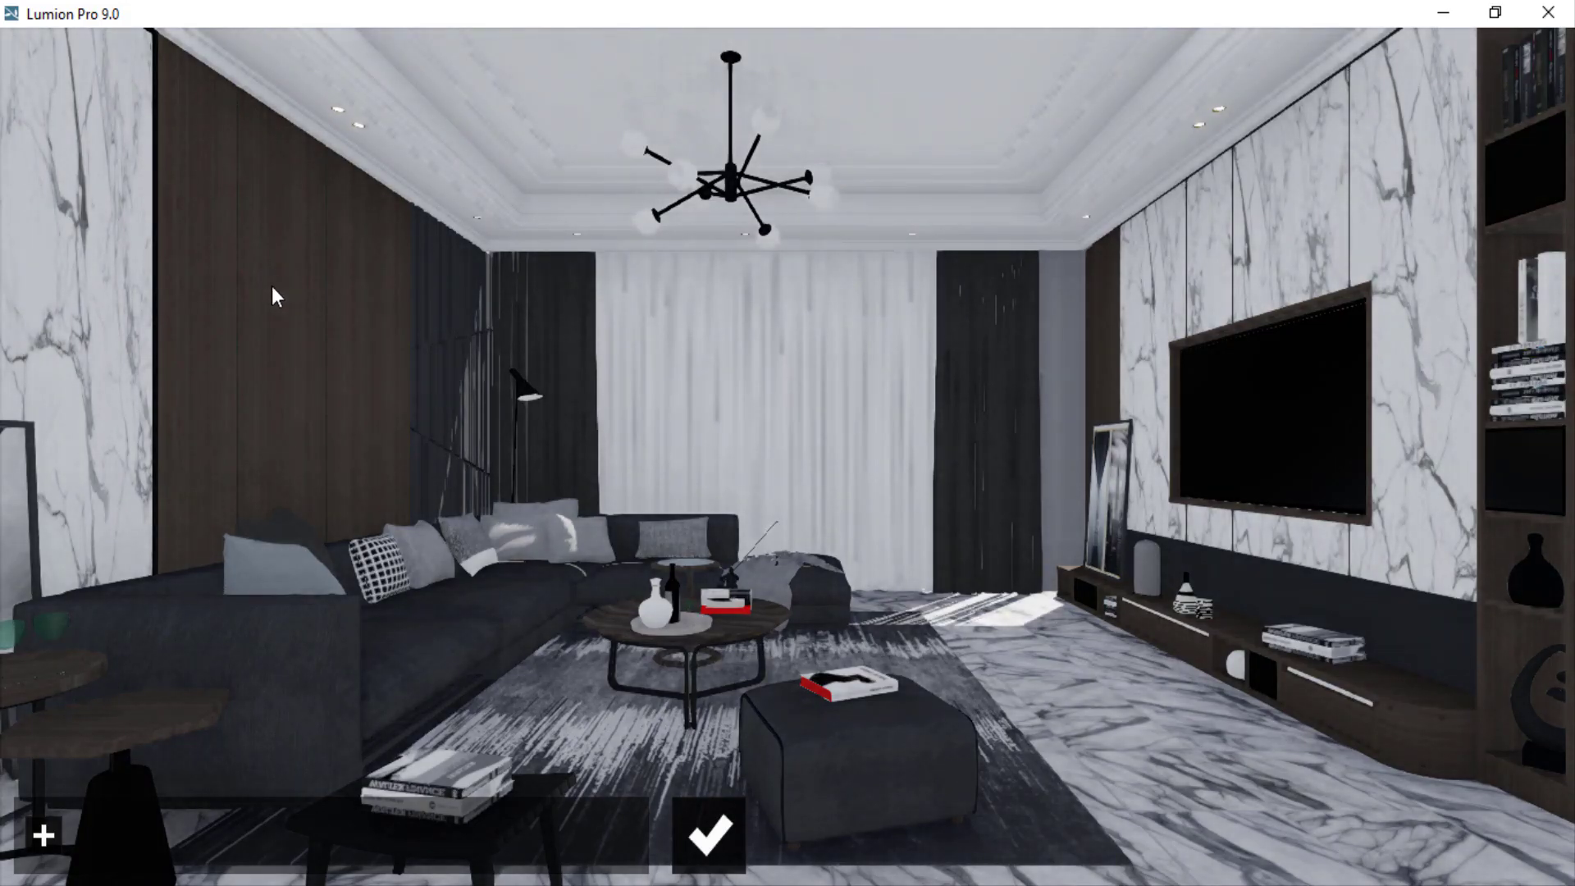
left_click(55, 833)
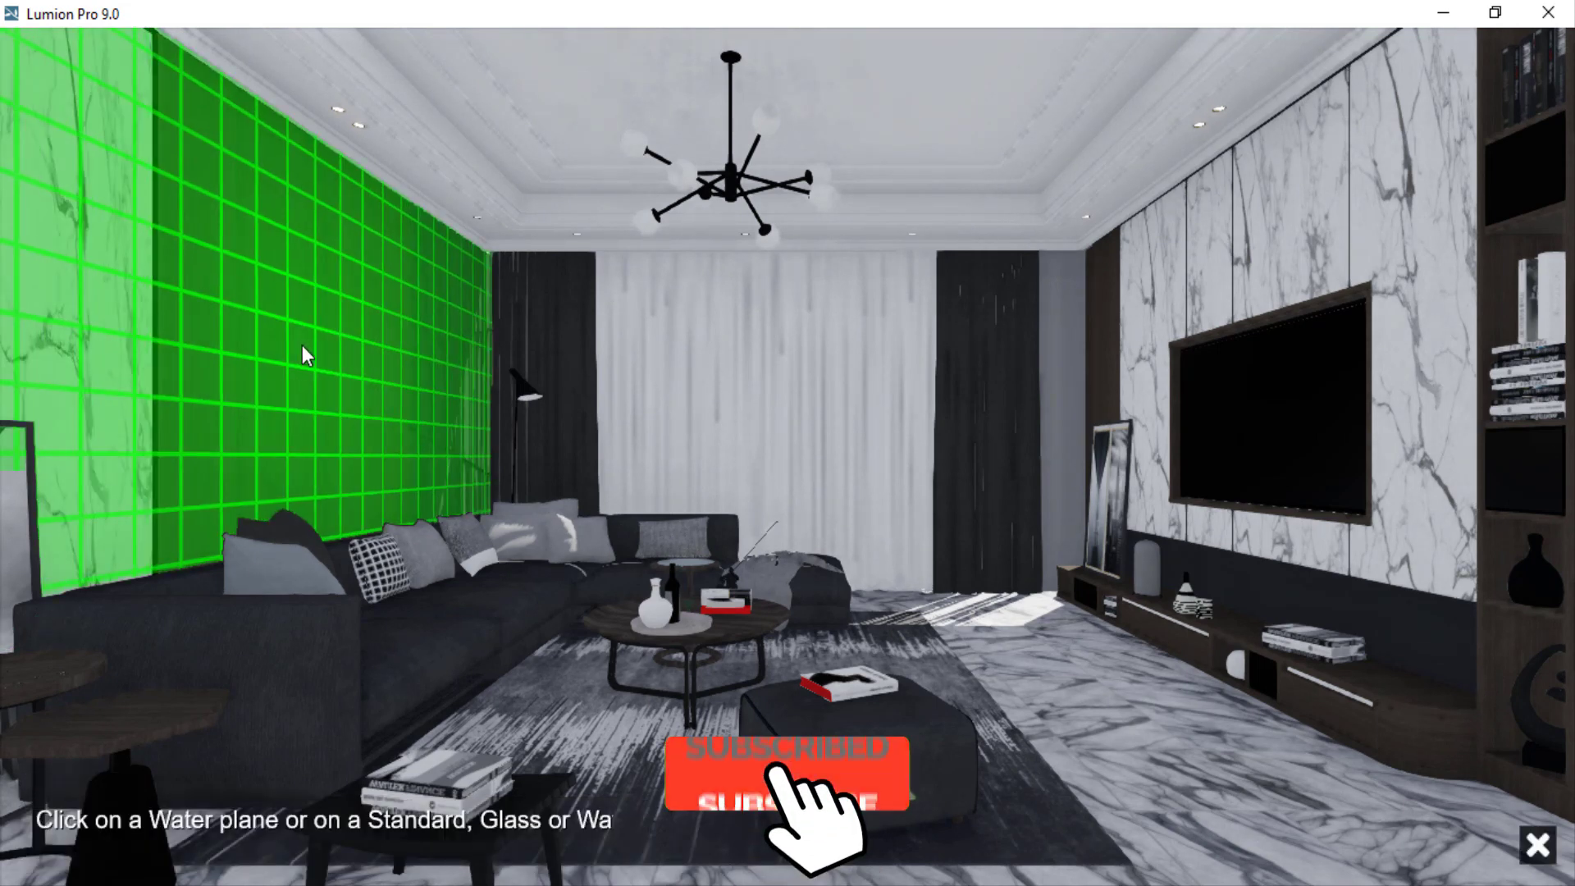
left_click(302, 346)
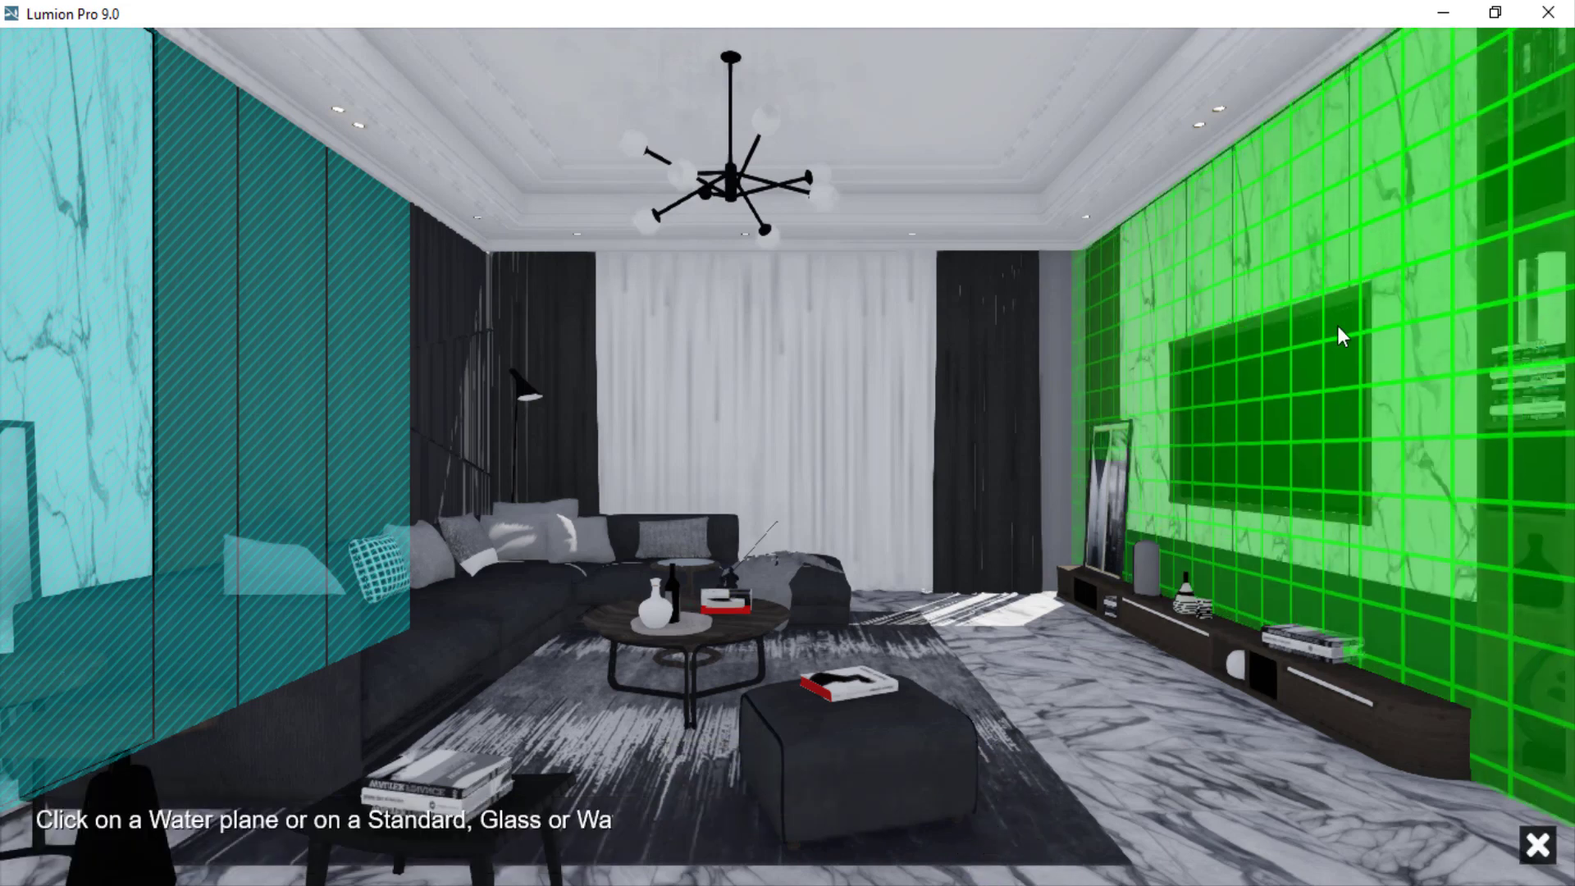
left_click(1196, 486)
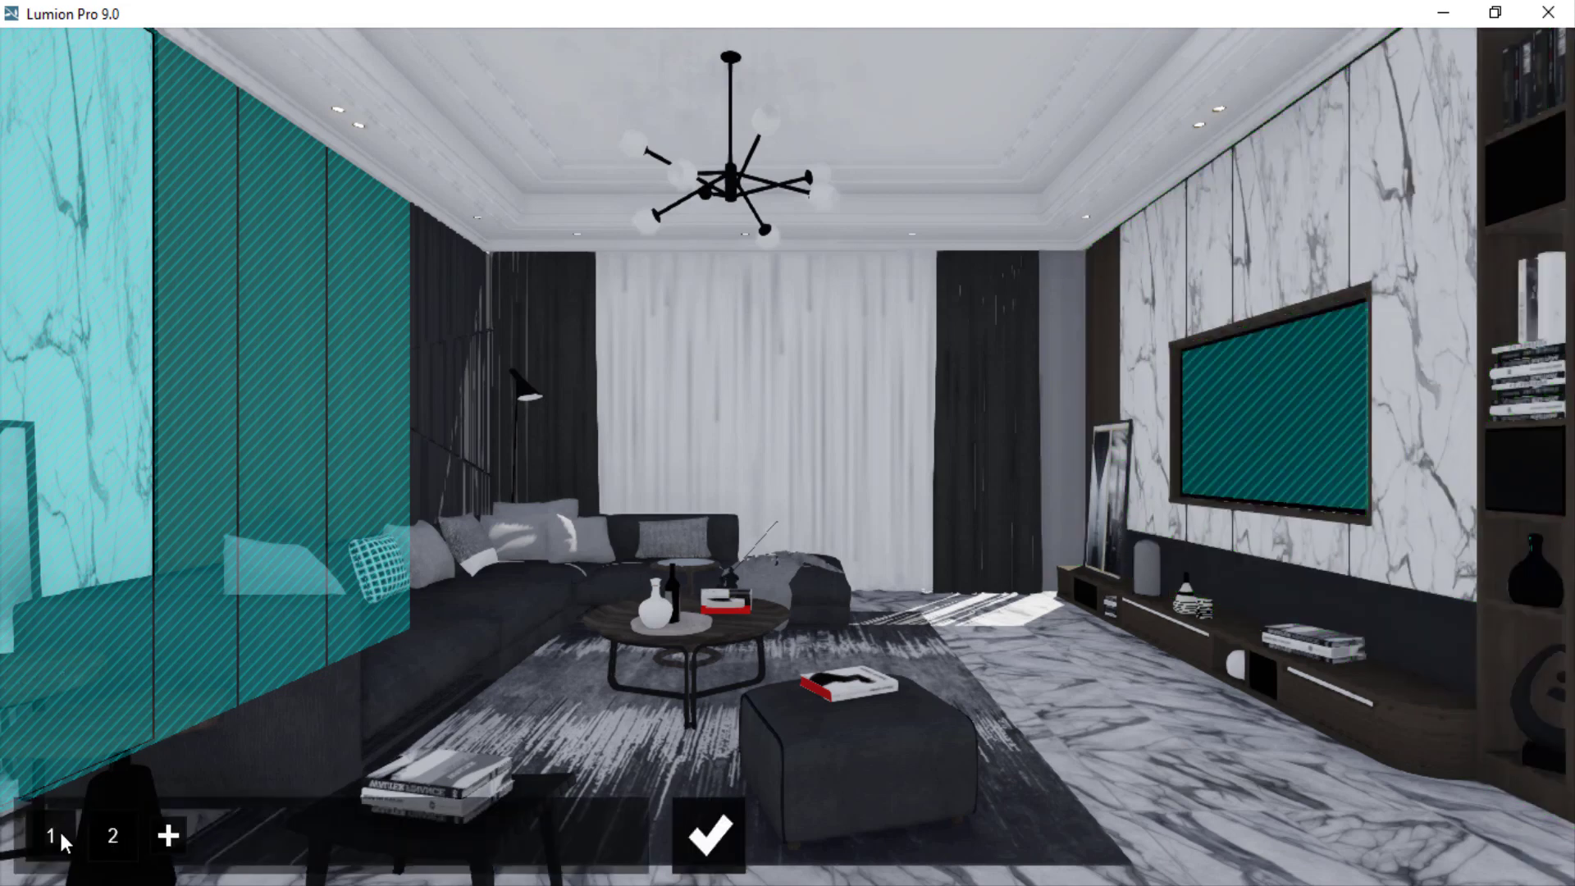
Add the marble floor as reflection plane 3 and confirm the three reflection planes
left_click(173, 838)
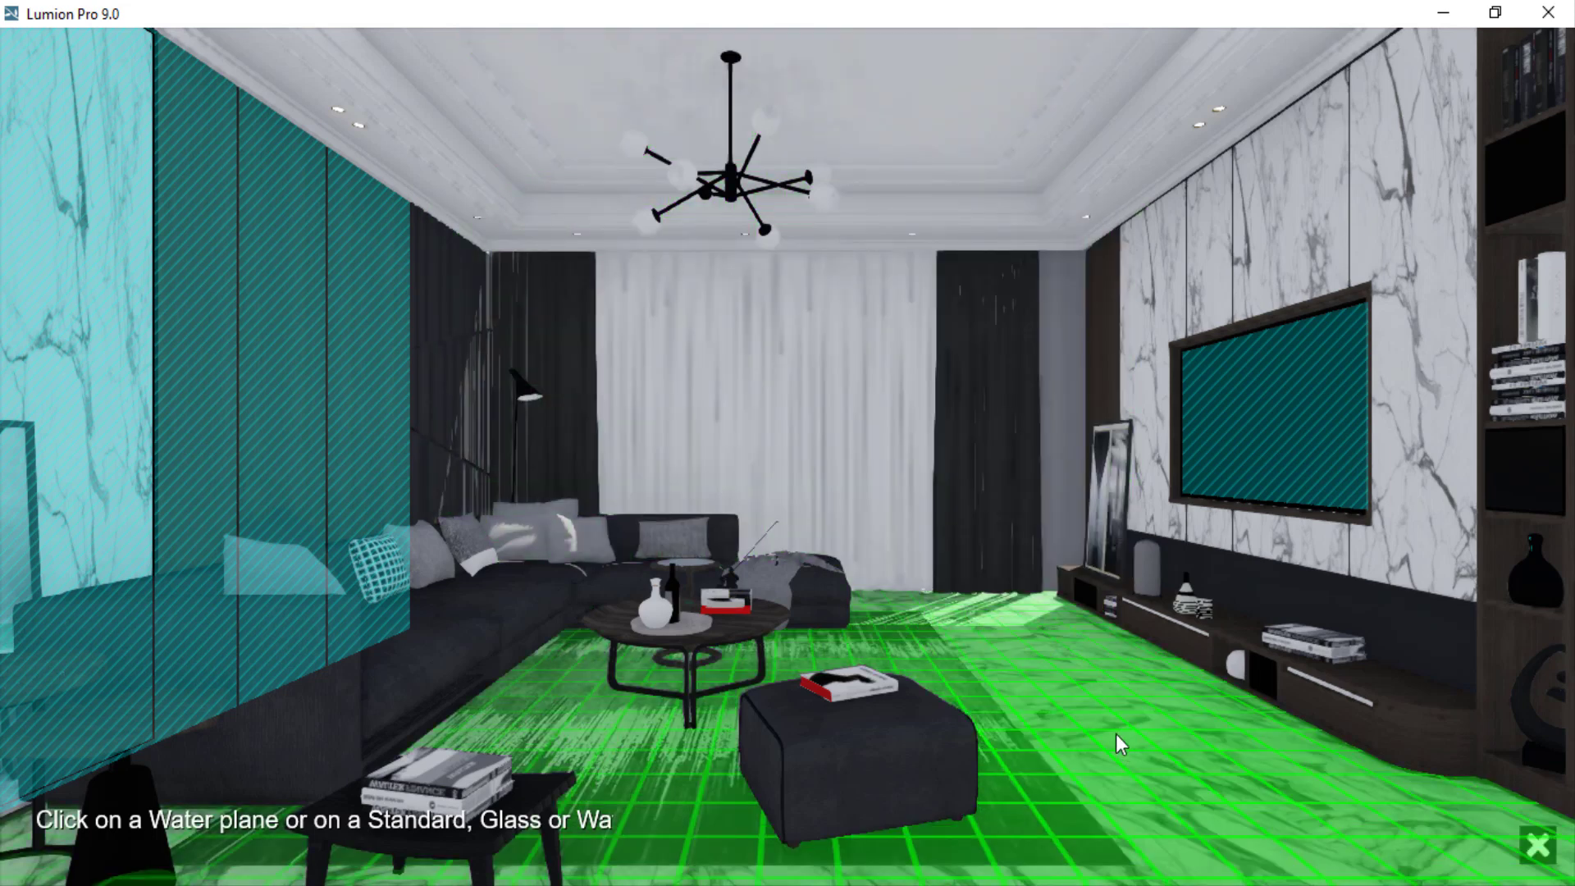
left_click(1115, 733)
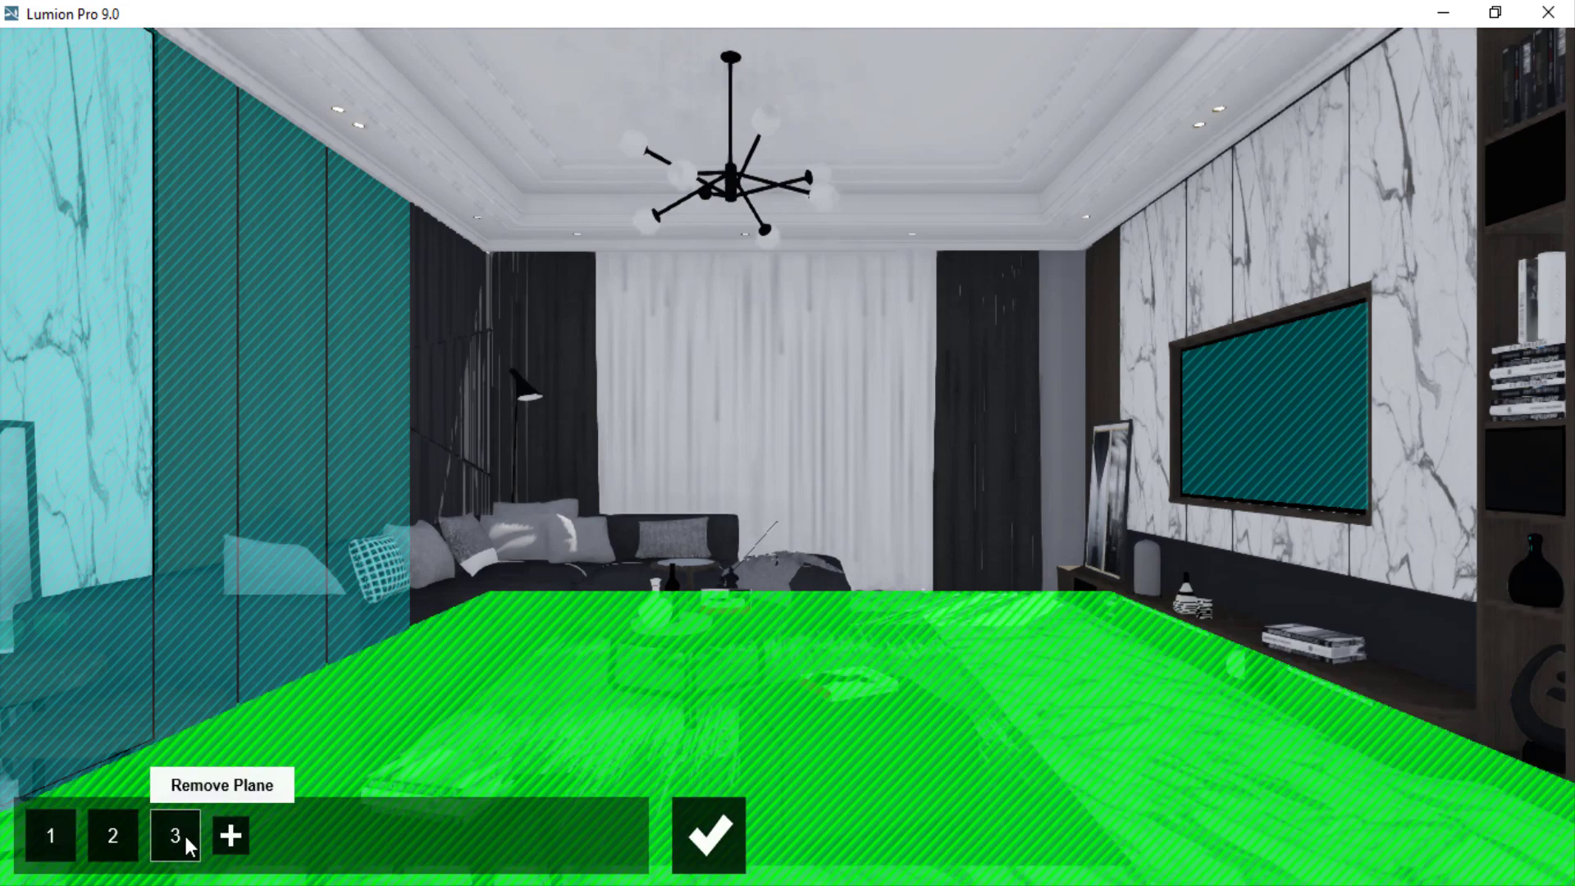
left_click(183, 832)
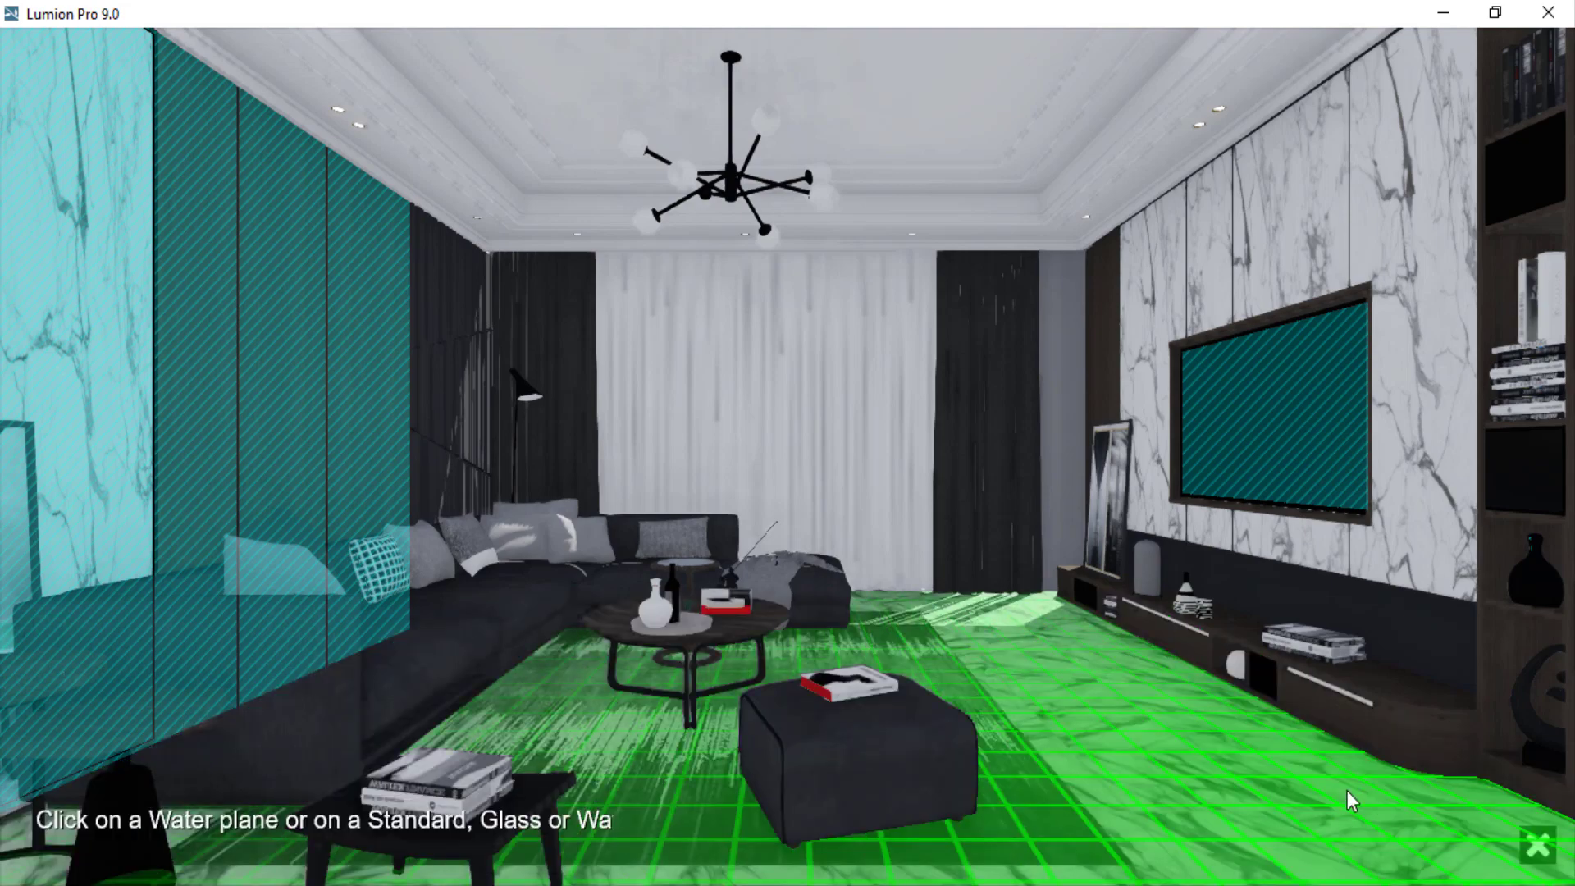
left_click(1348, 790)
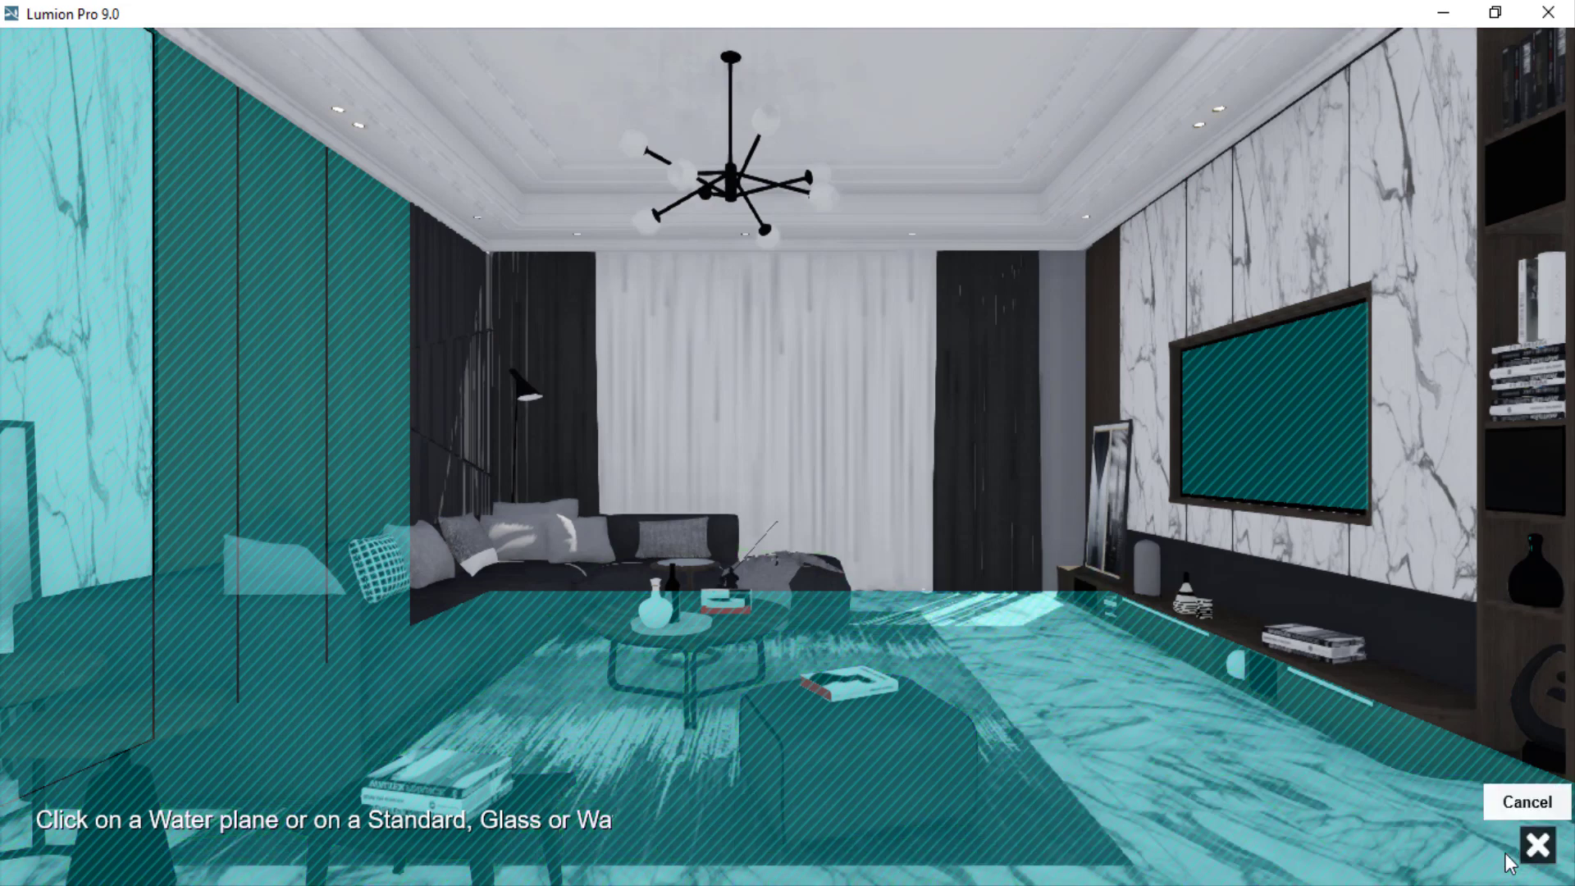
left_click(1530, 850)
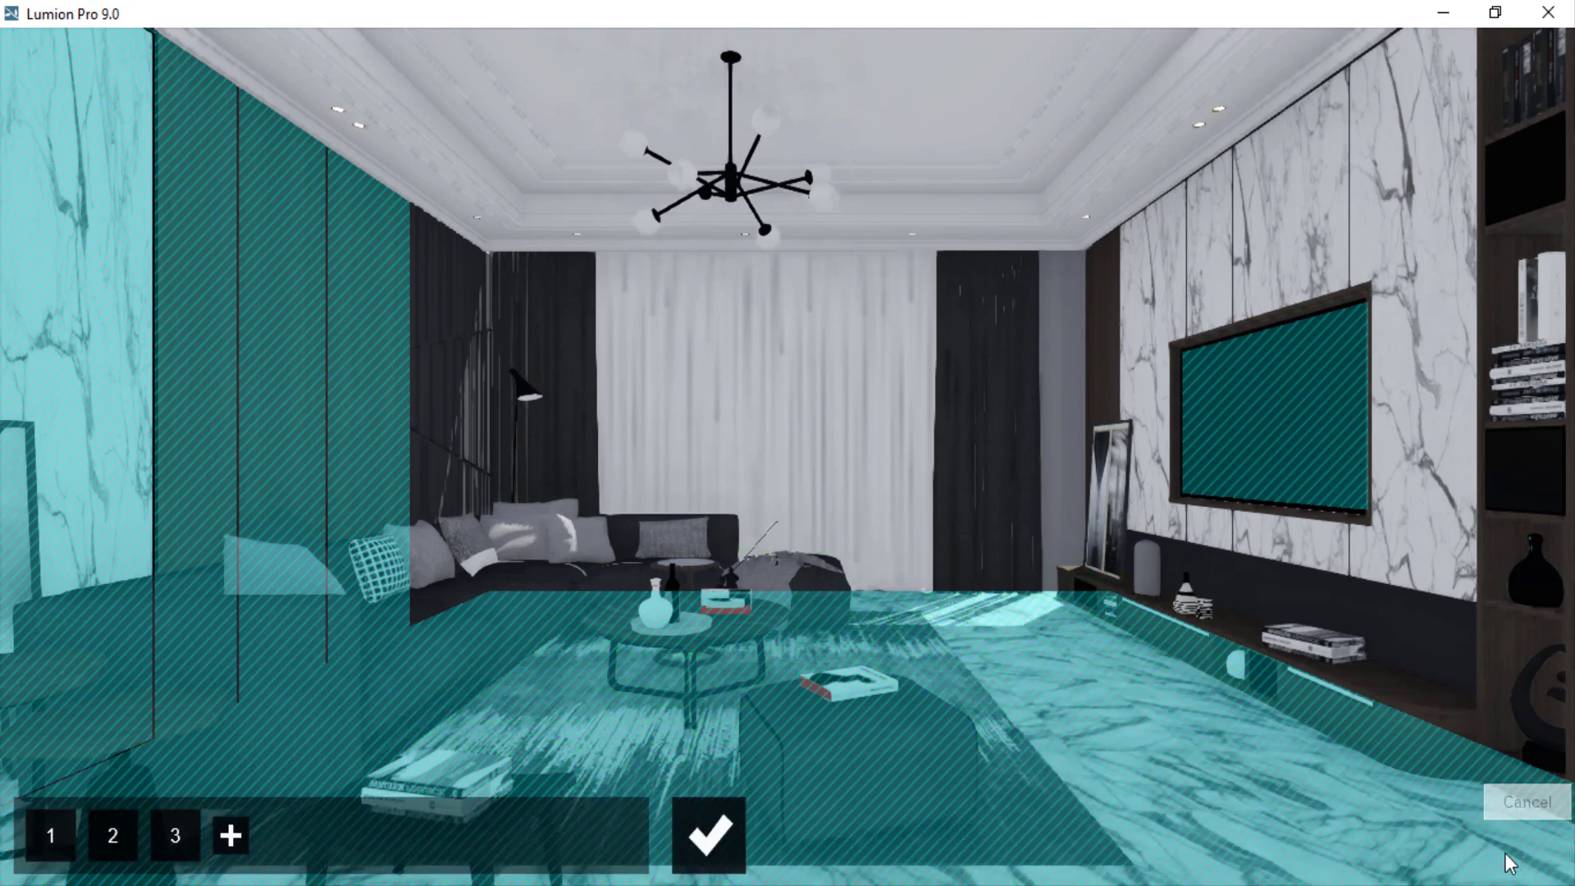
left_click(735, 818)
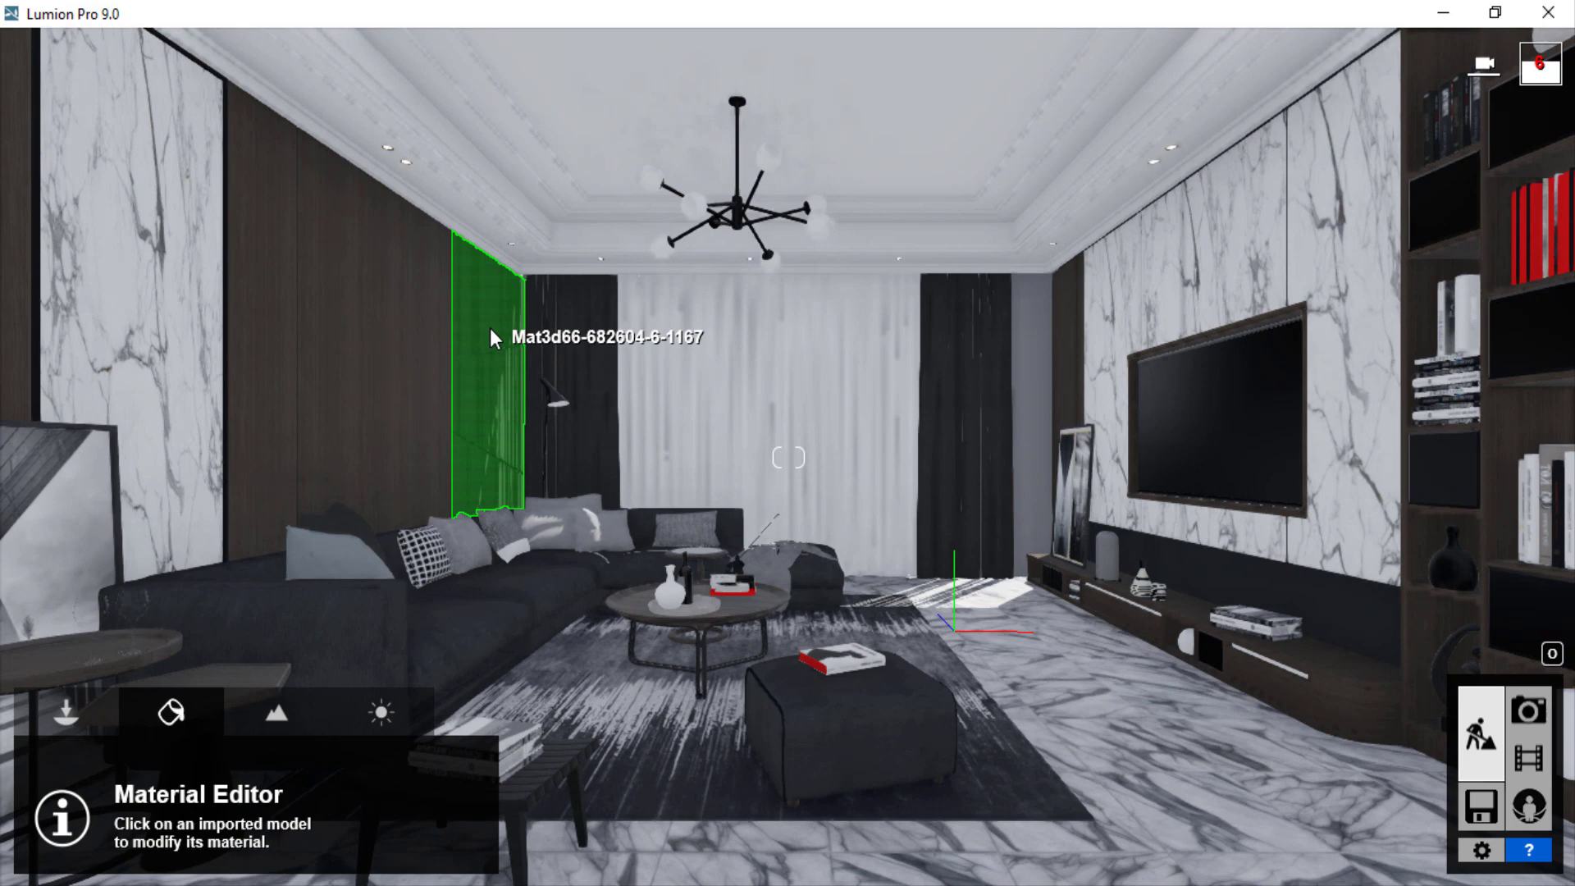
Give the left curtain panel the striped Standard material with gloss 0.8
left_click(492, 332)
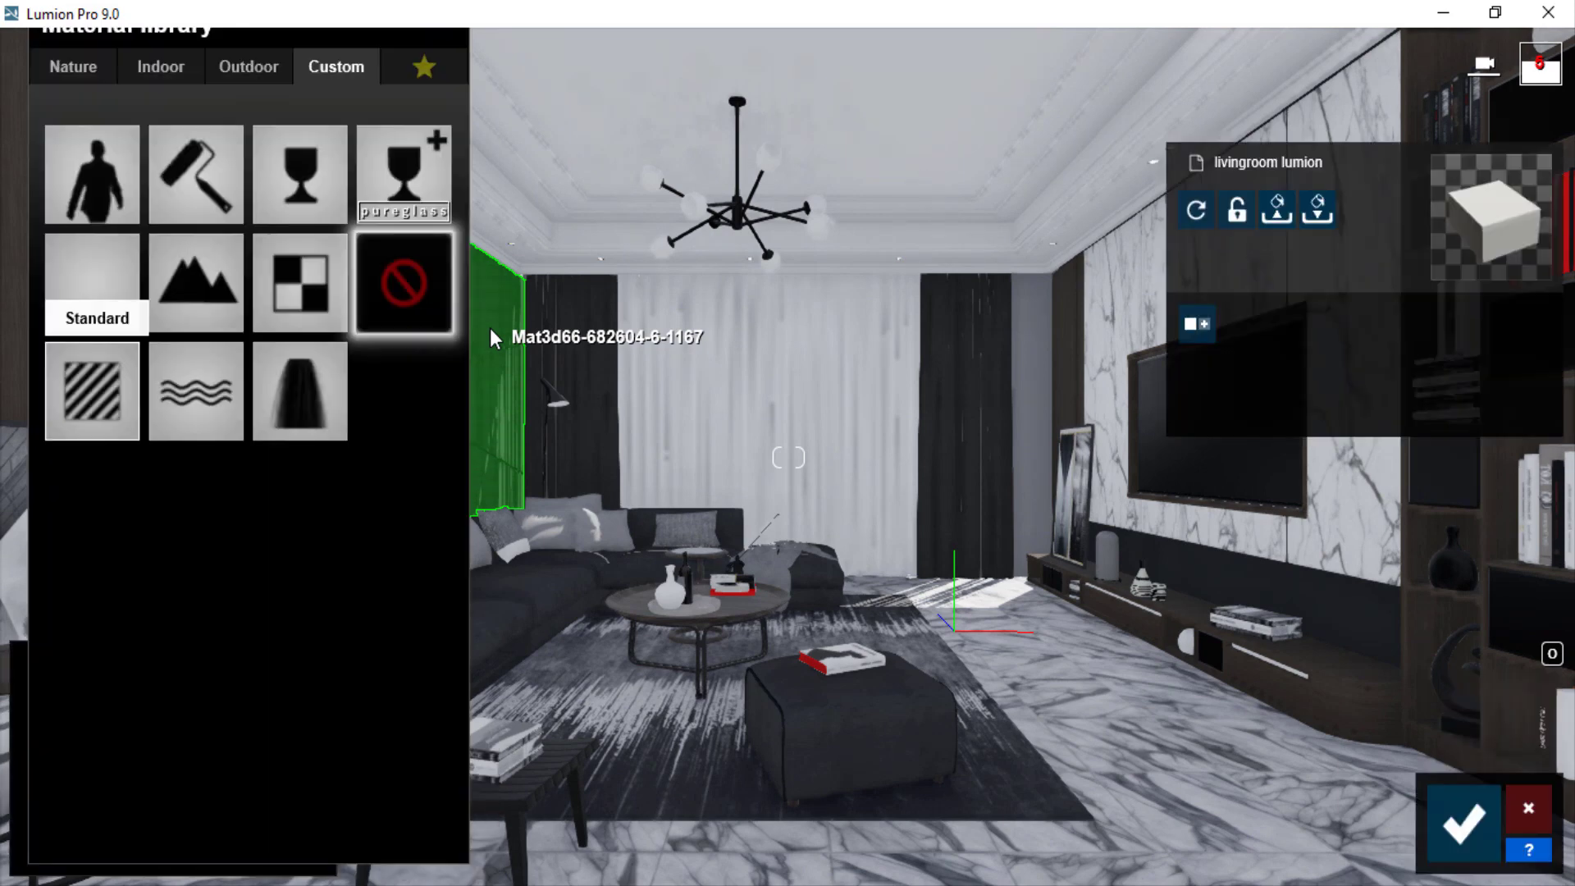
left_click(72, 400)
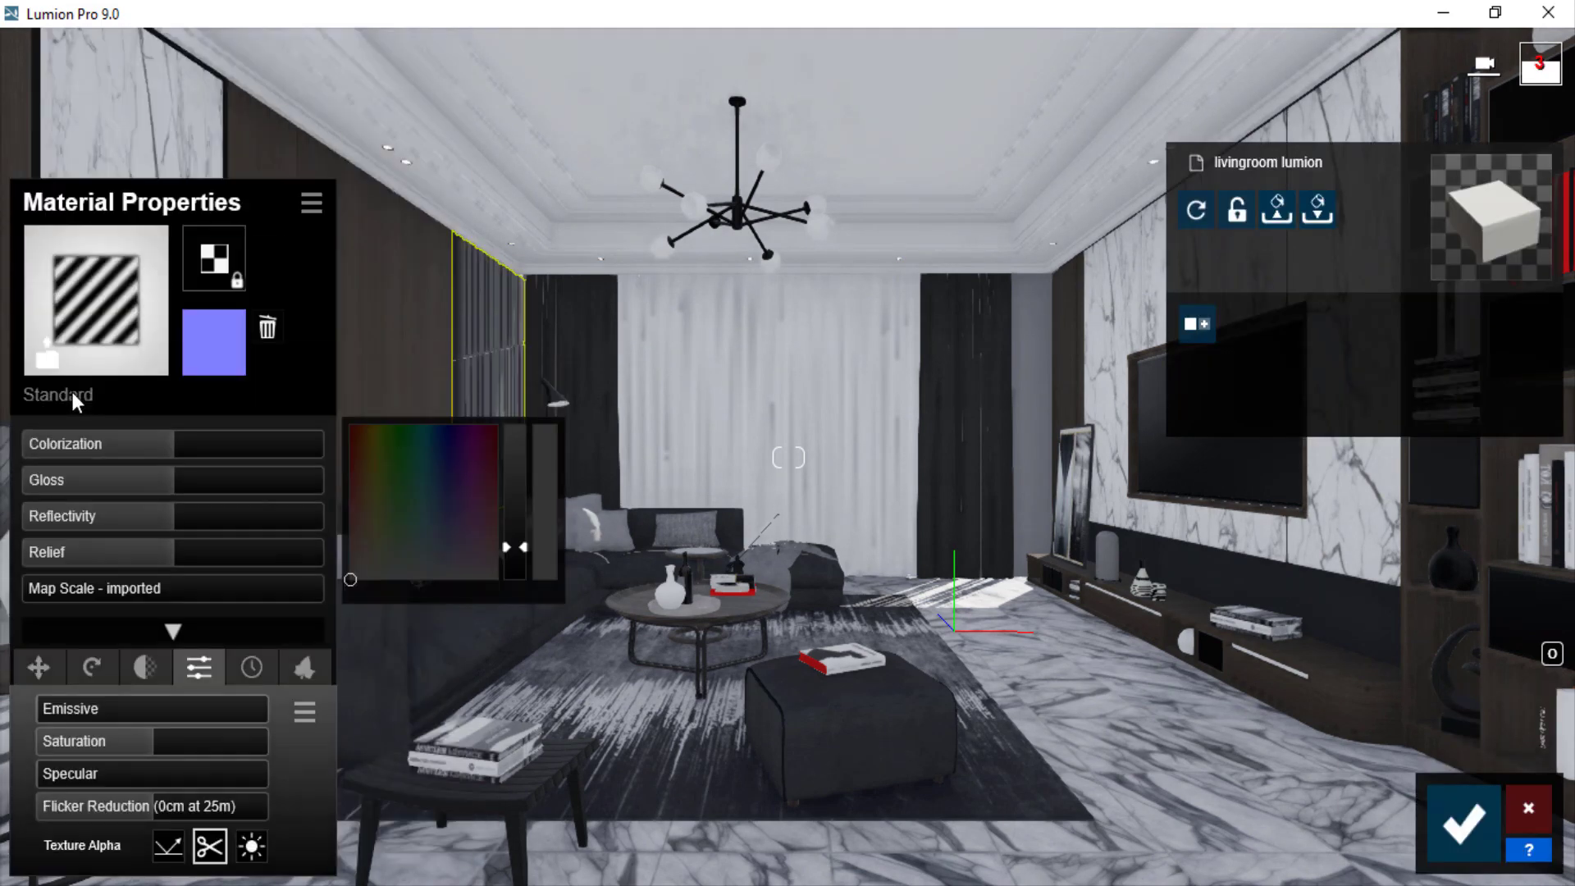
left_click(151, 483)
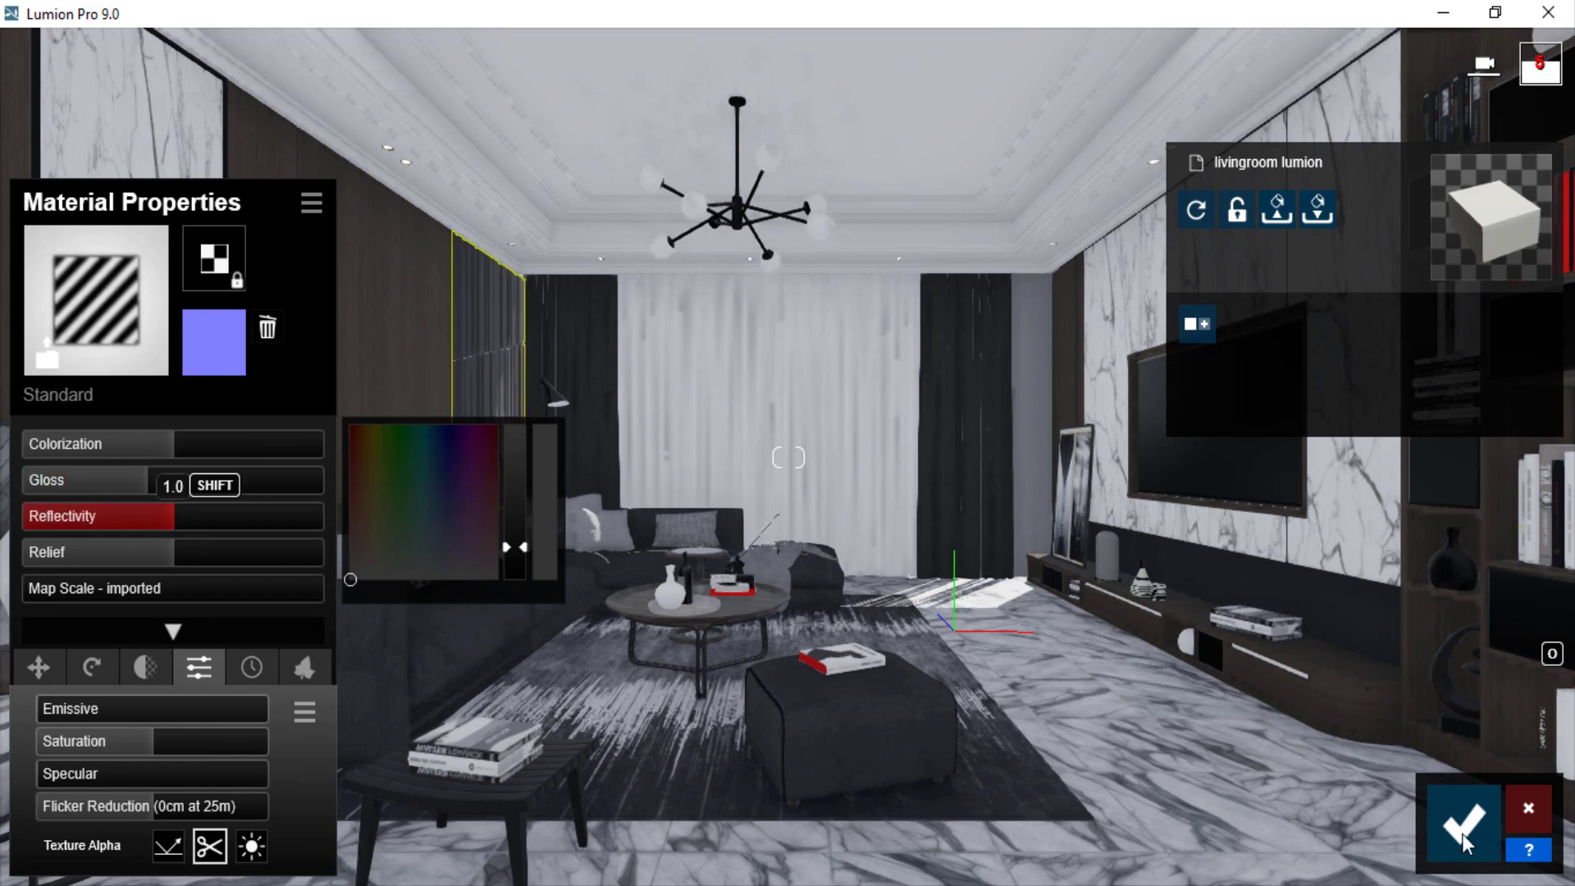
key("Escape")
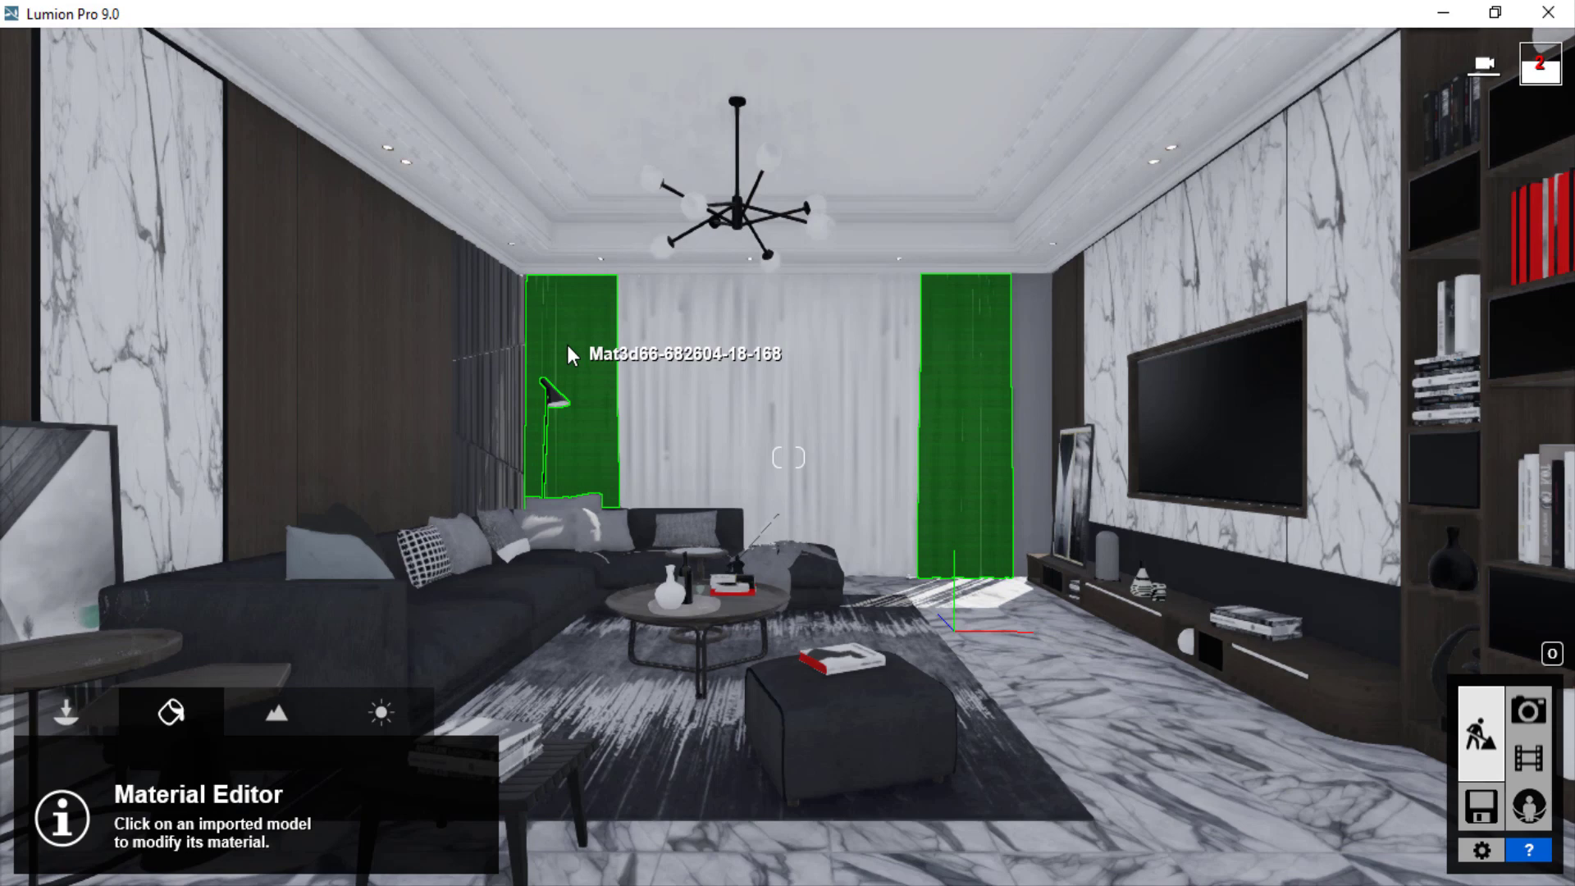
Give the dark side curtains a transparent Standard material with gloss 0.6 and reflectivity 0.7
left_click(568, 345)
left_click(94, 390)
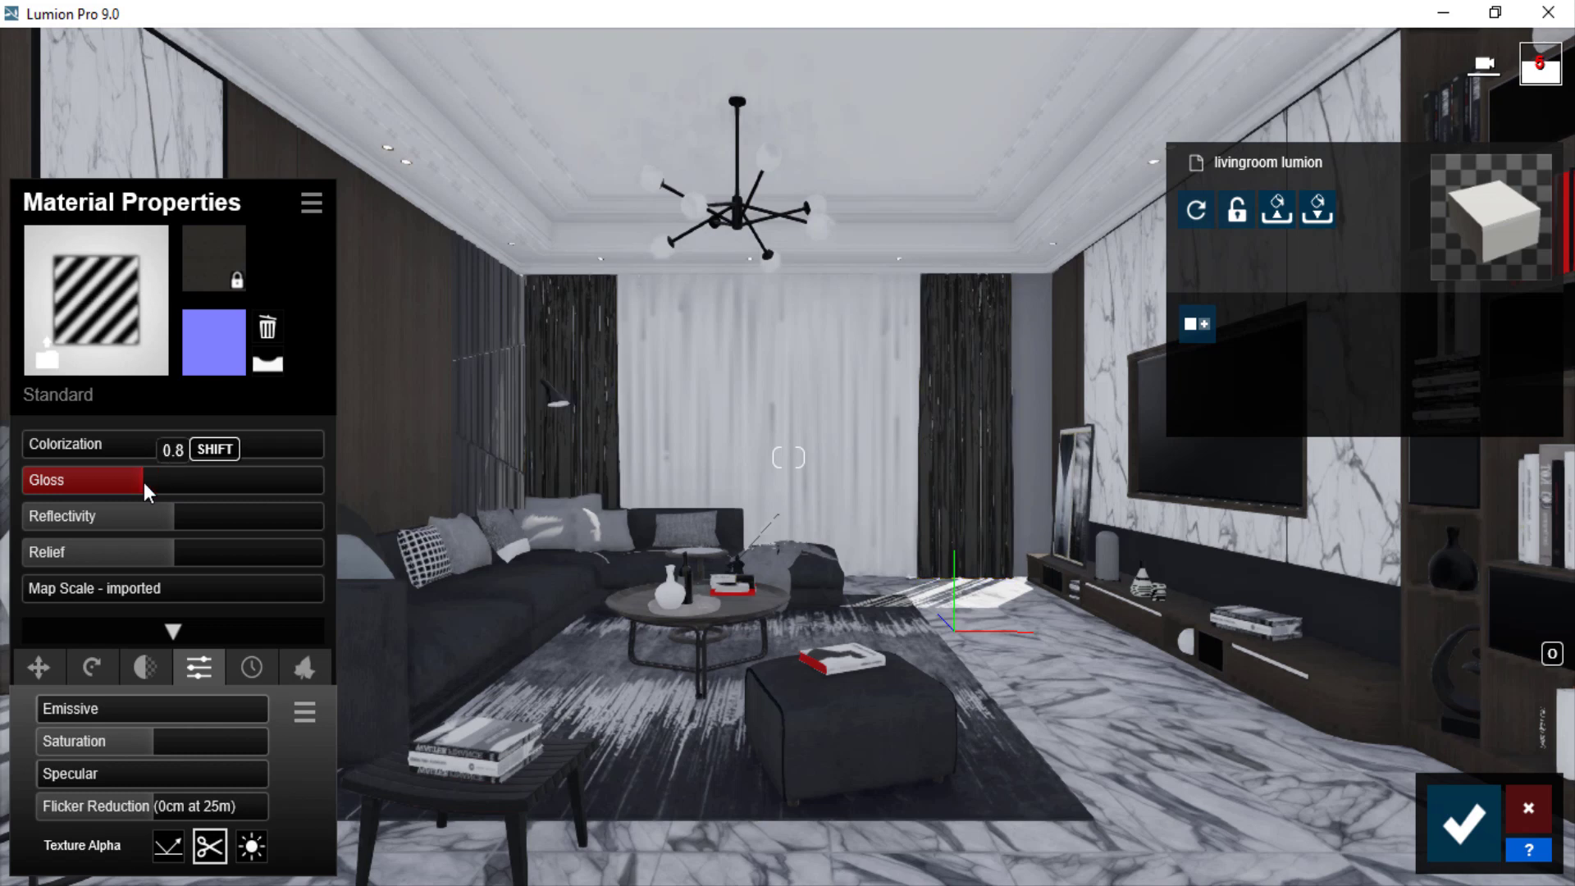
mouse_move(146, 483)
left_mouse_down()
mouse_move(129, 476)
mouse_move(148, 483)
left_mouse_up()
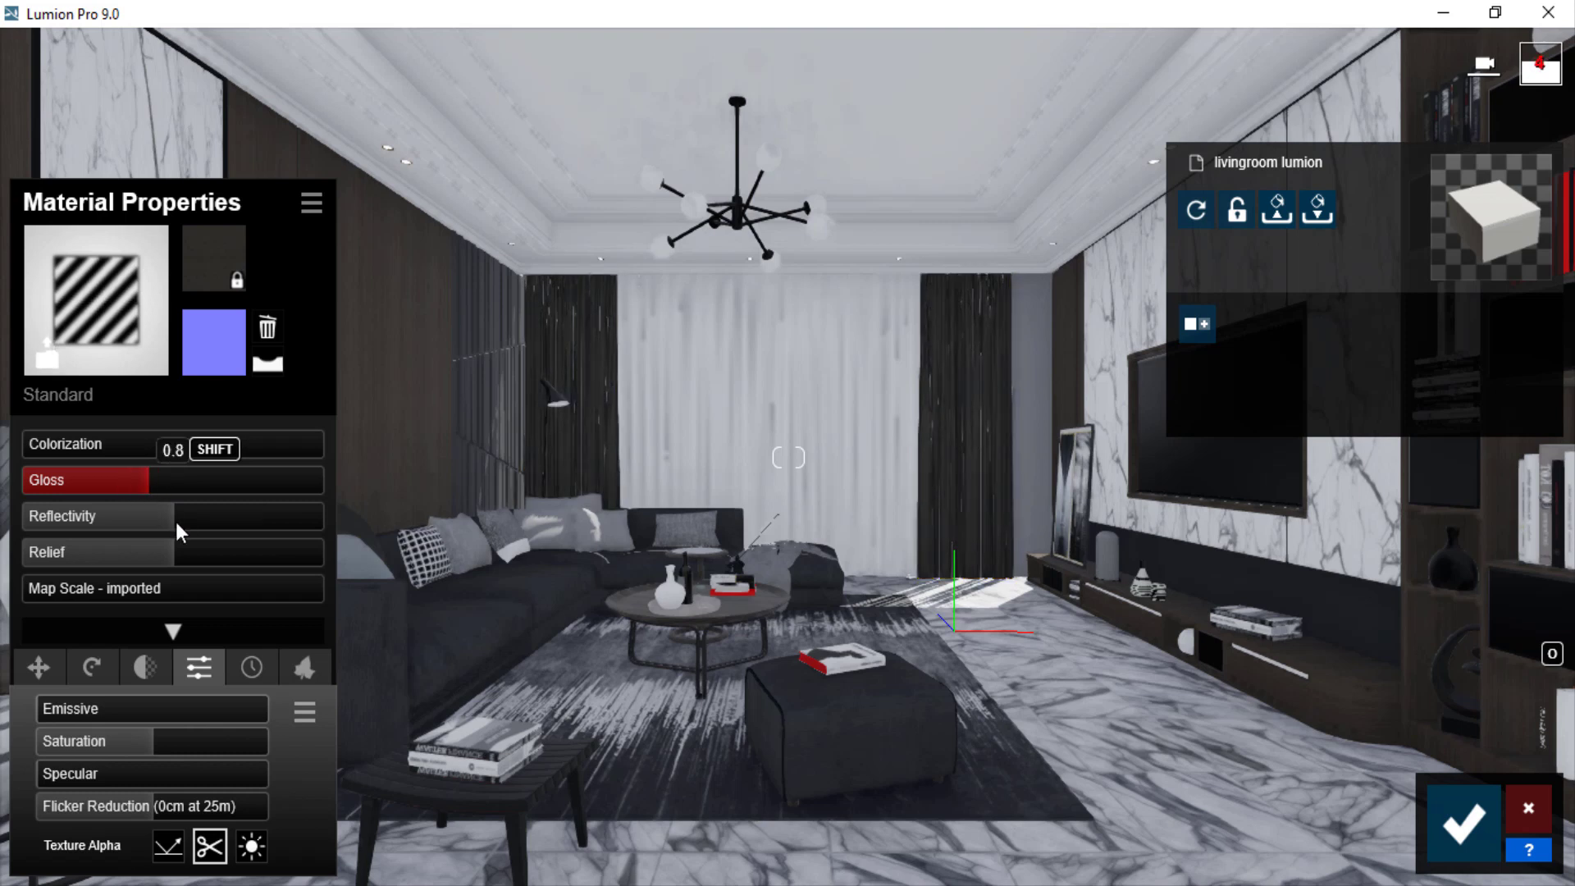
left_click(127, 520)
left_click(112, 474)
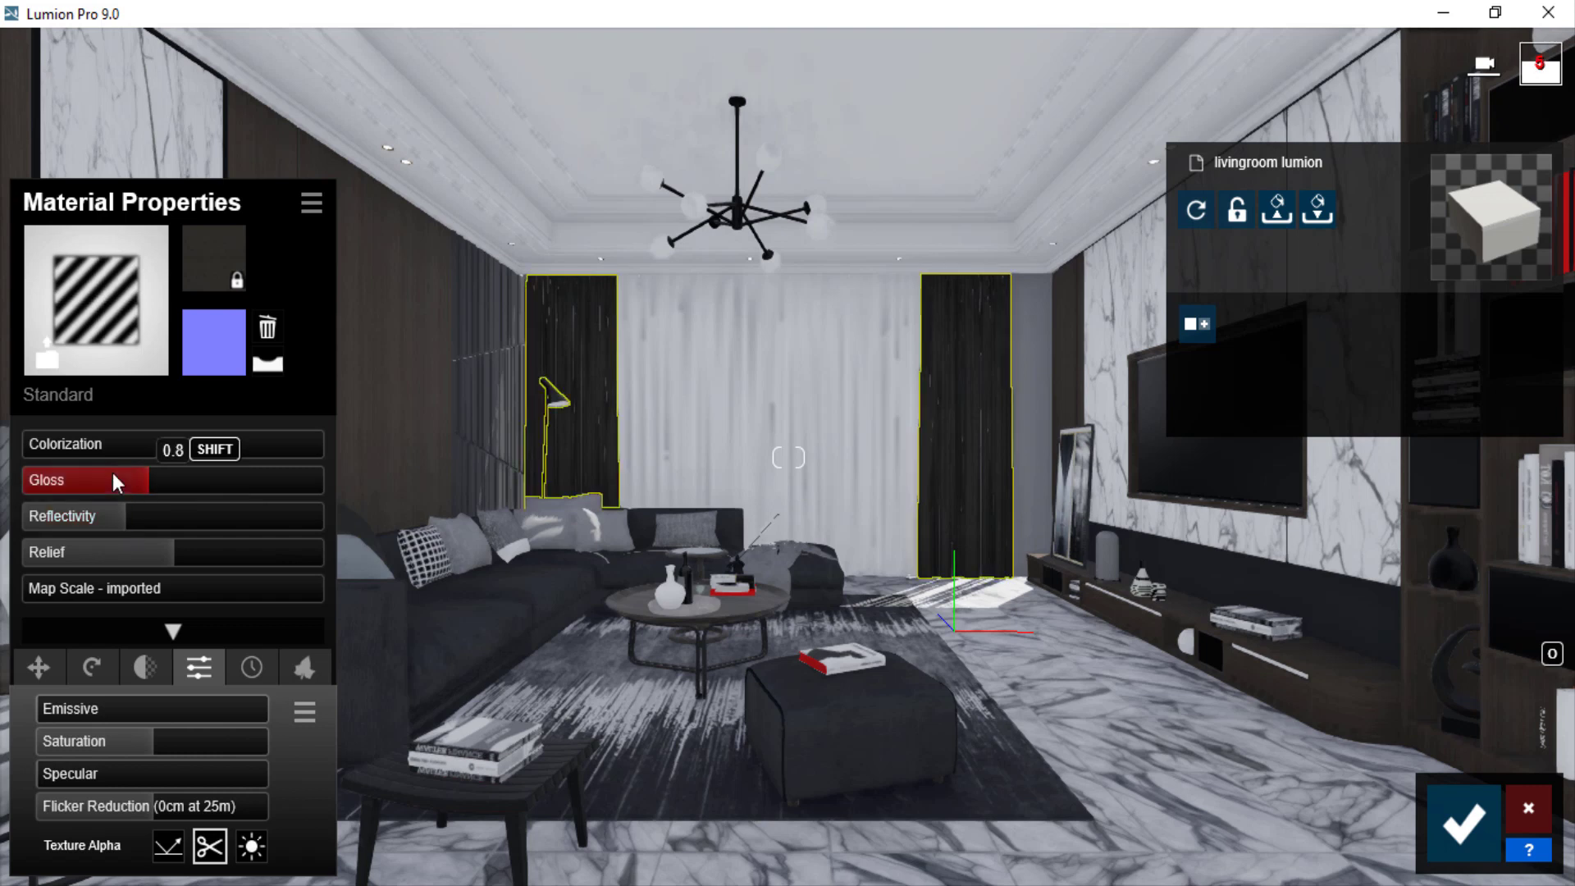
left_click(143, 658)
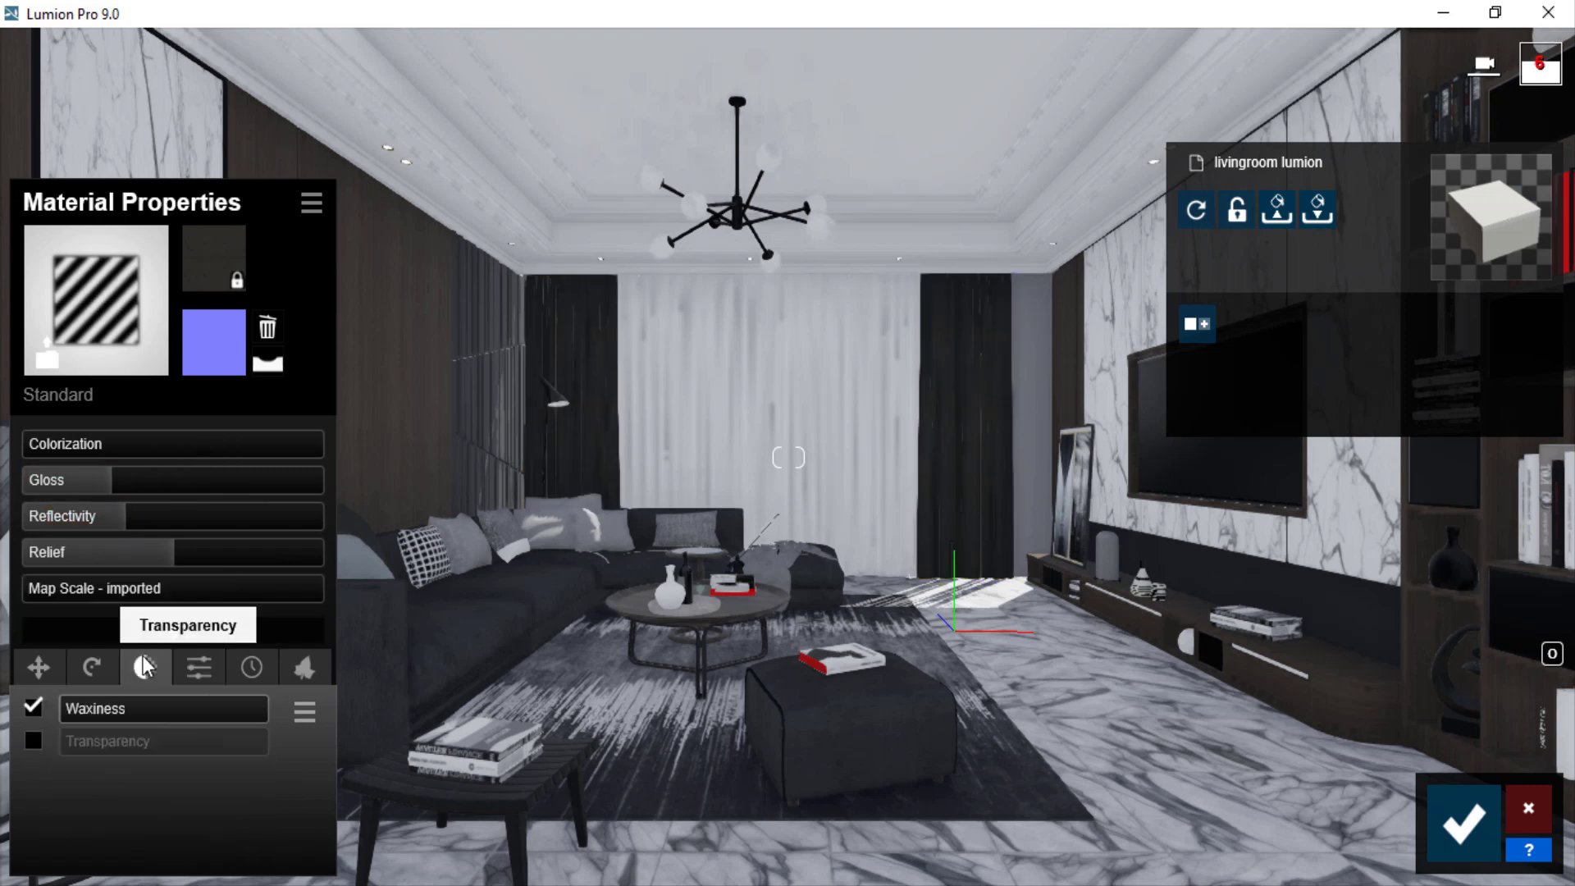
left_click(54, 737)
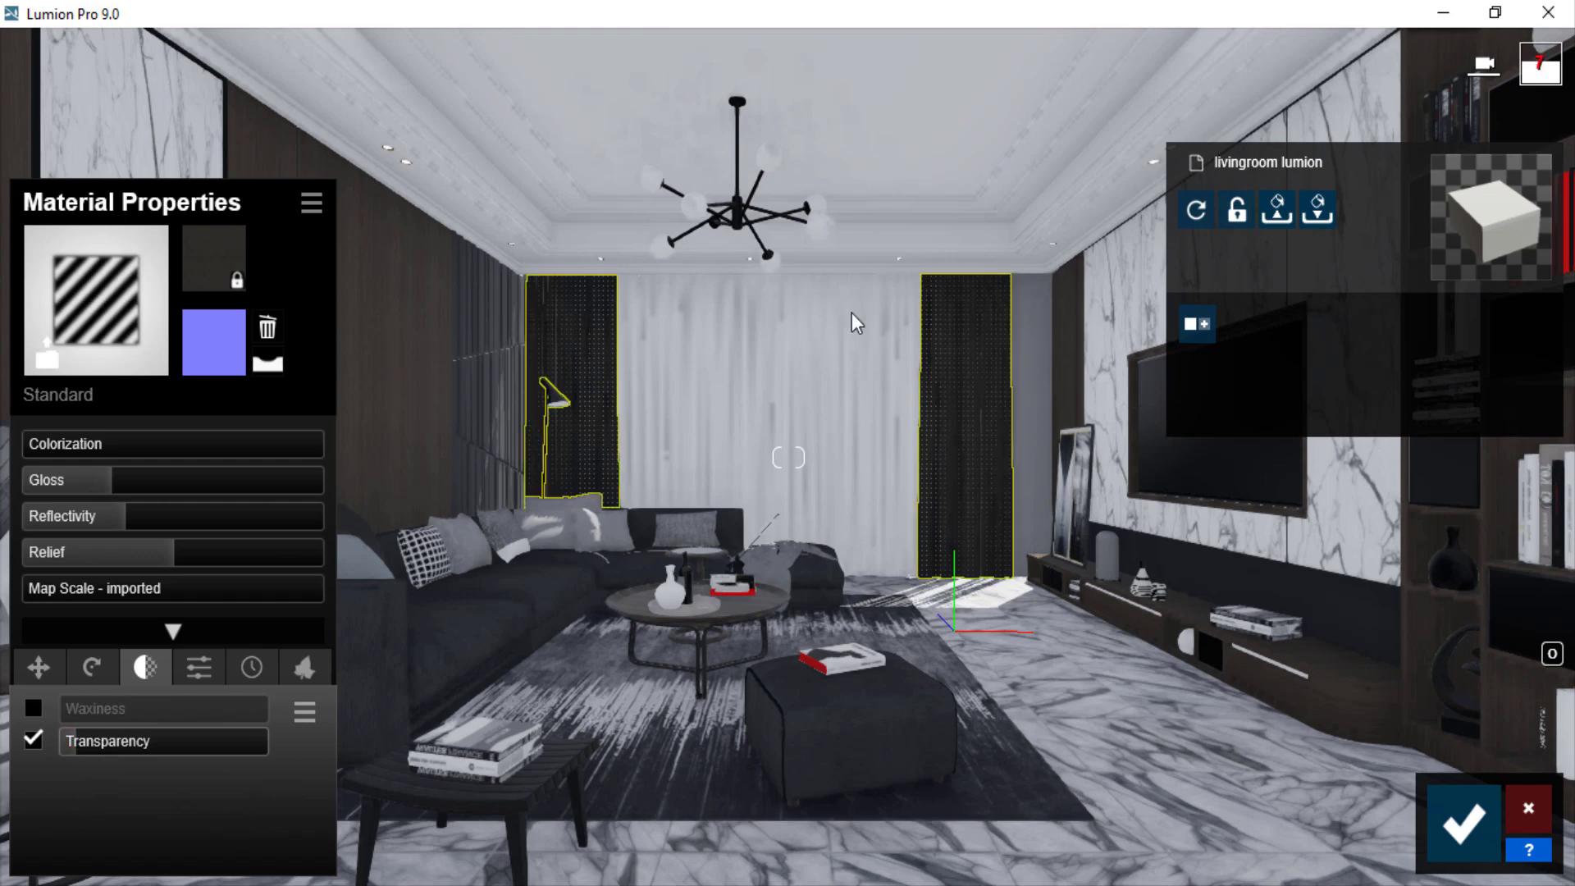
Apply Standard to the centre curtain with gloss 0.6, reflectivity 0.6, Transparency on, and save
left_click(755, 348)
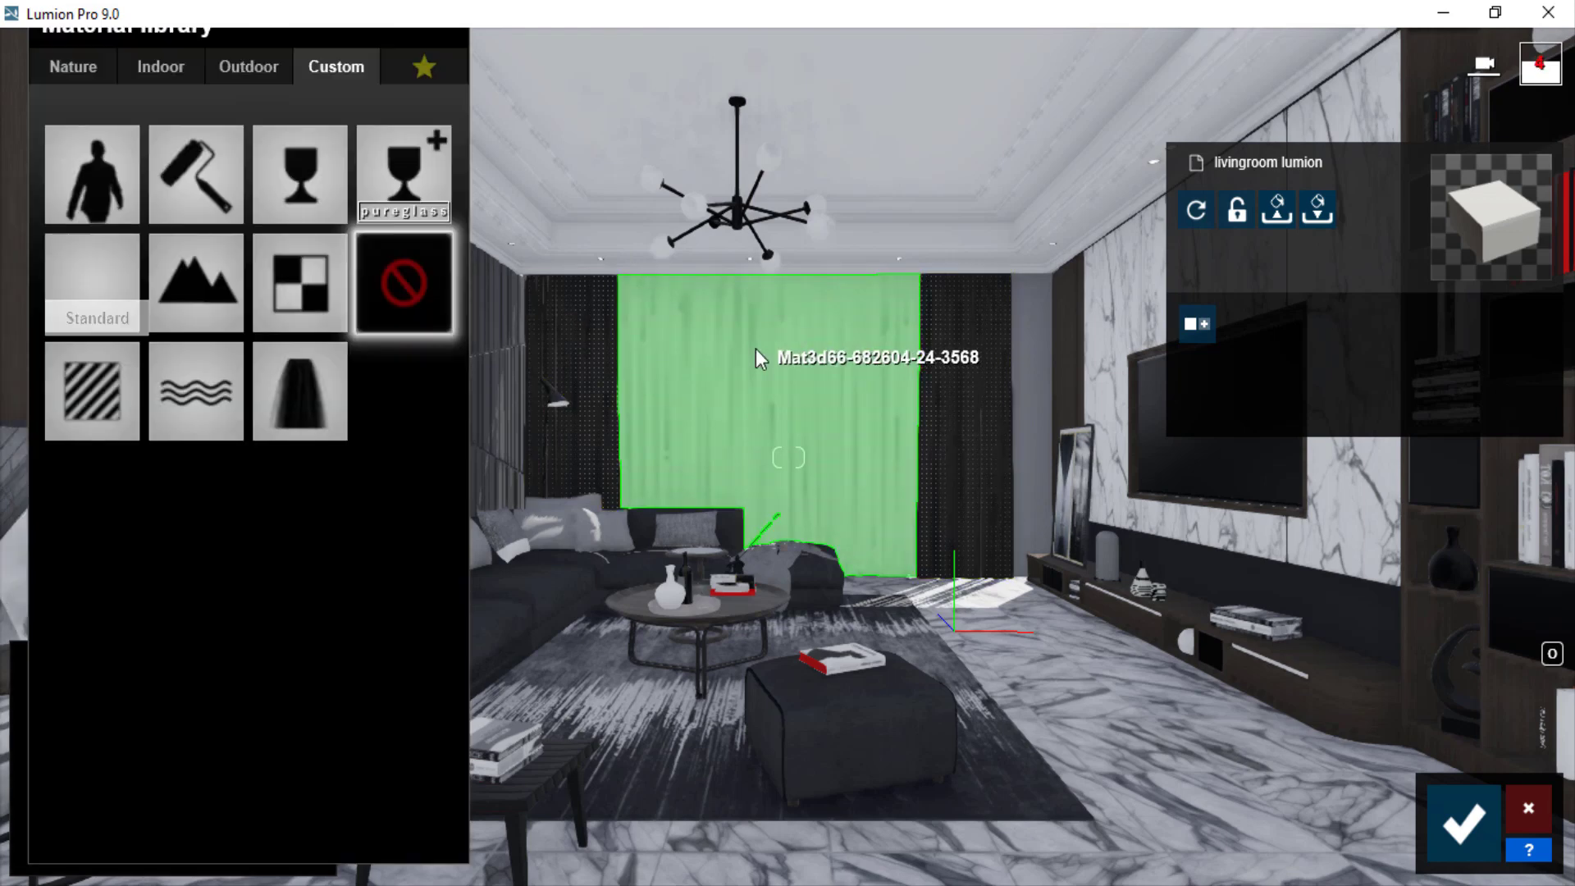
left_click(90, 405)
mouse_move(172, 481)
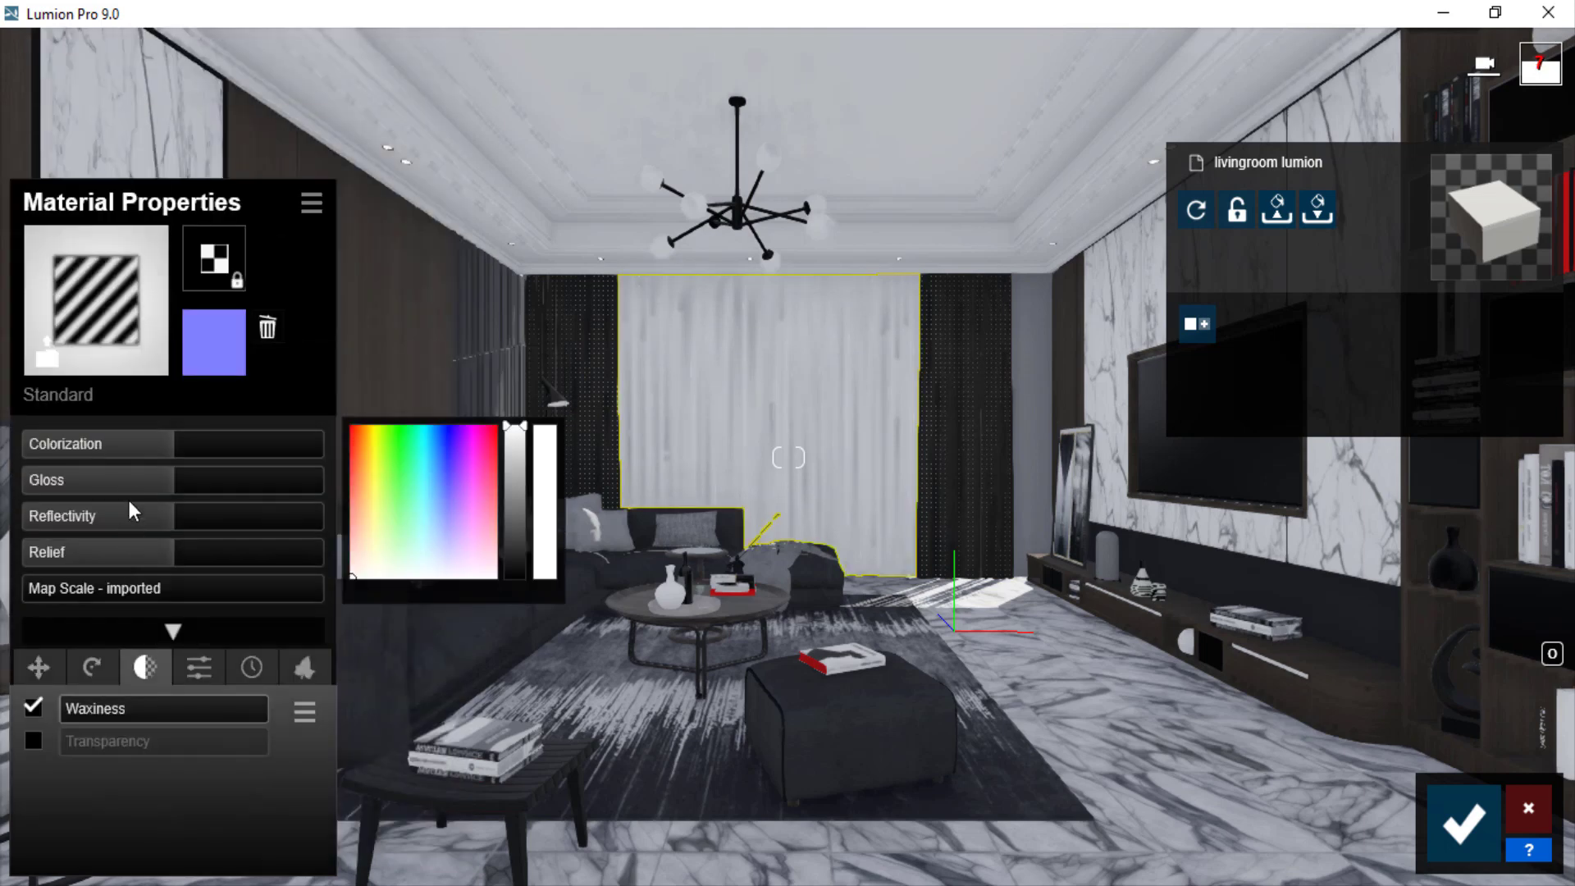
left_click(112, 484)
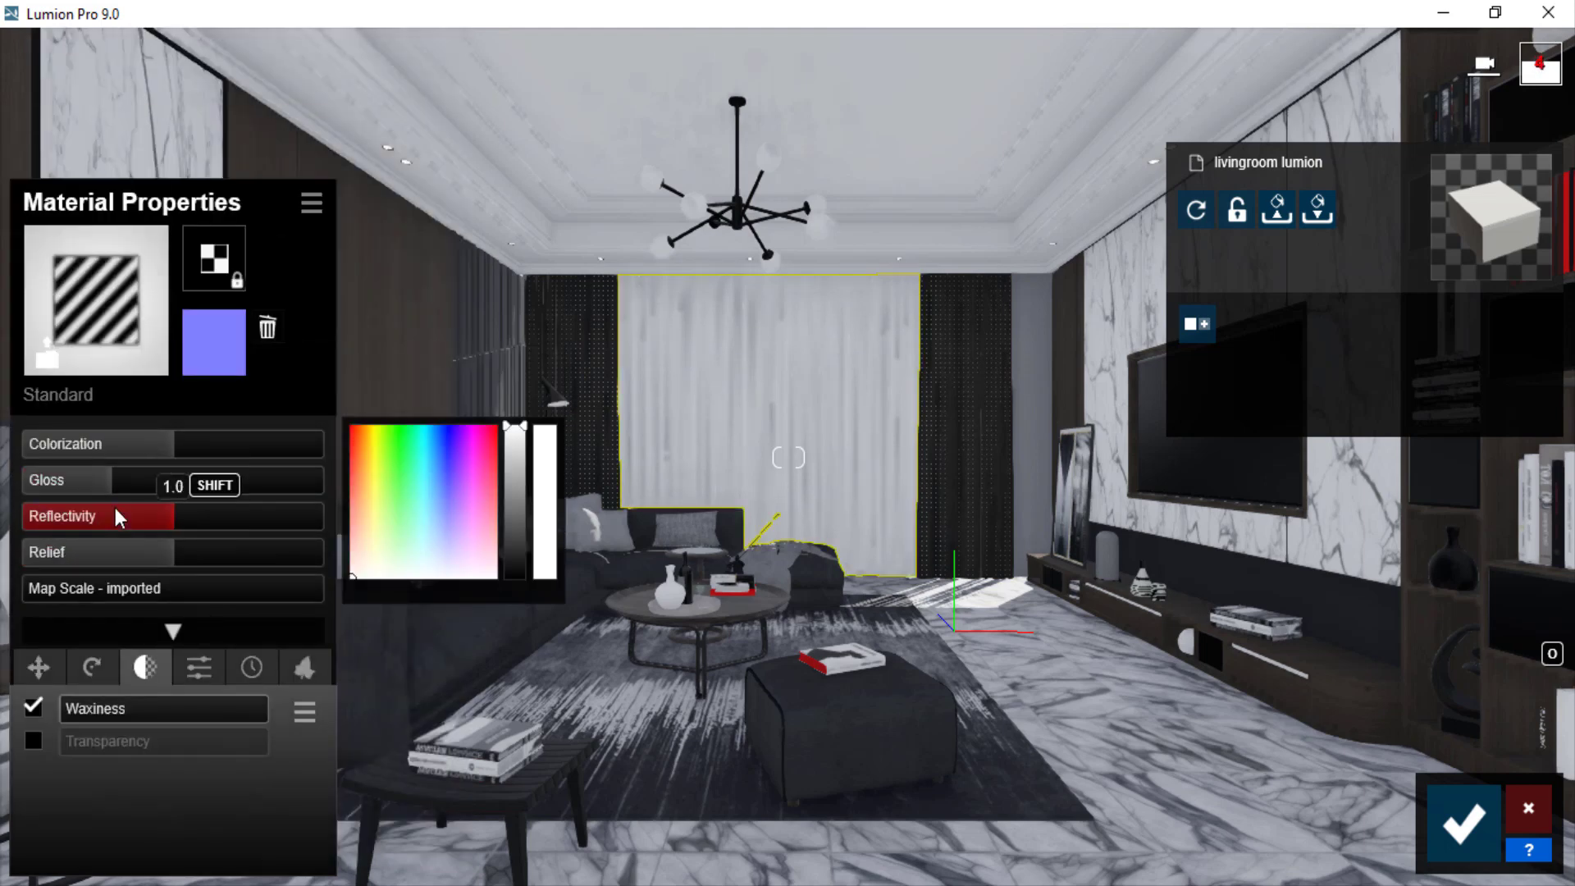
left_click(115, 508)
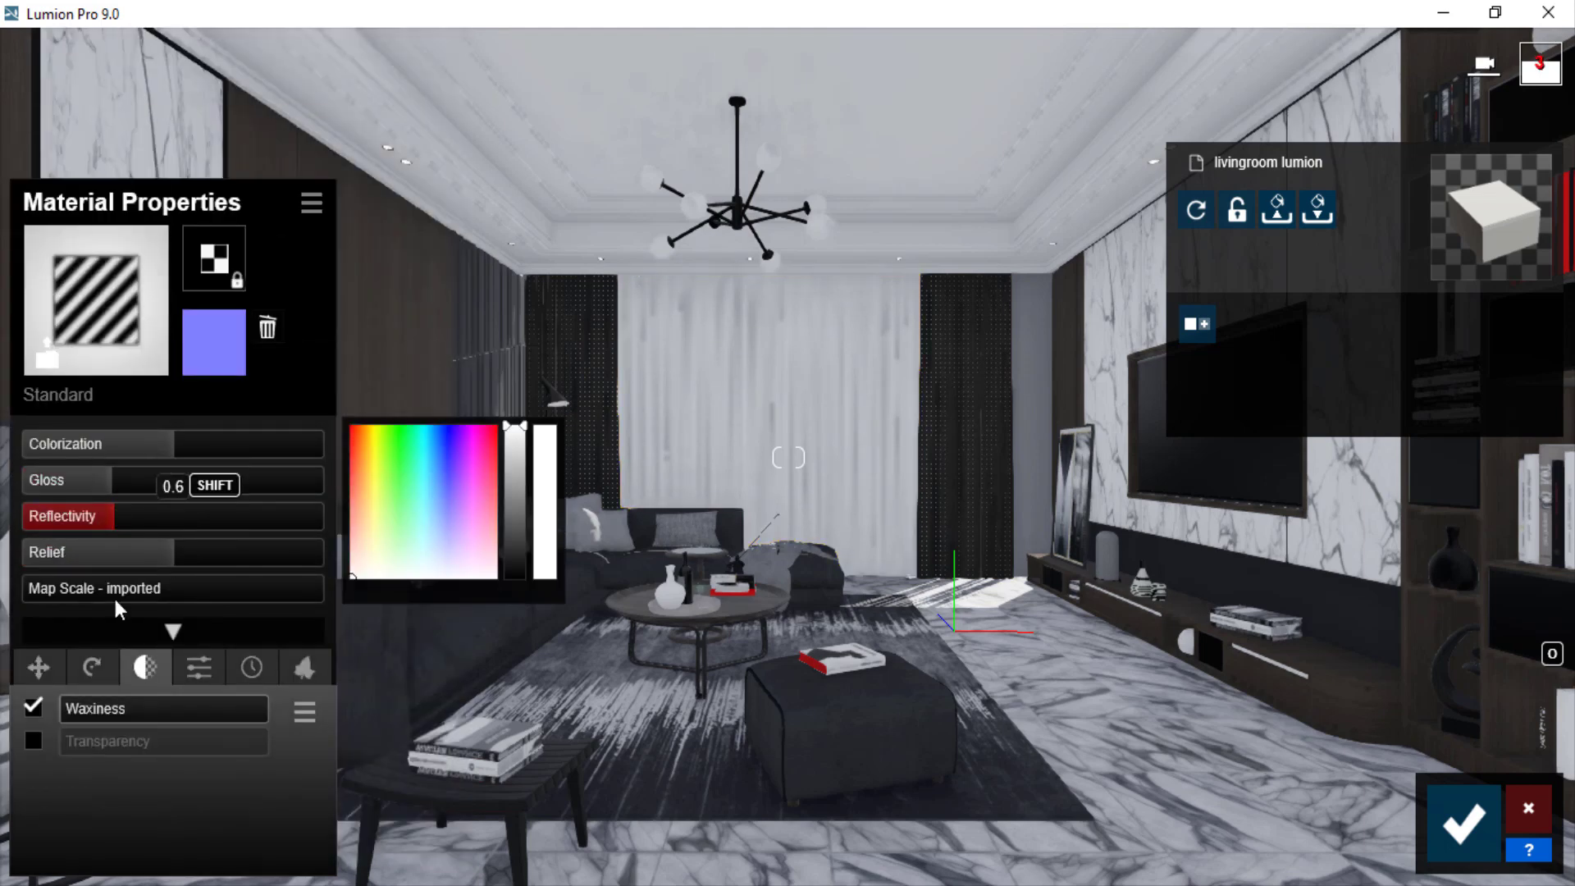
left_click(48, 742)
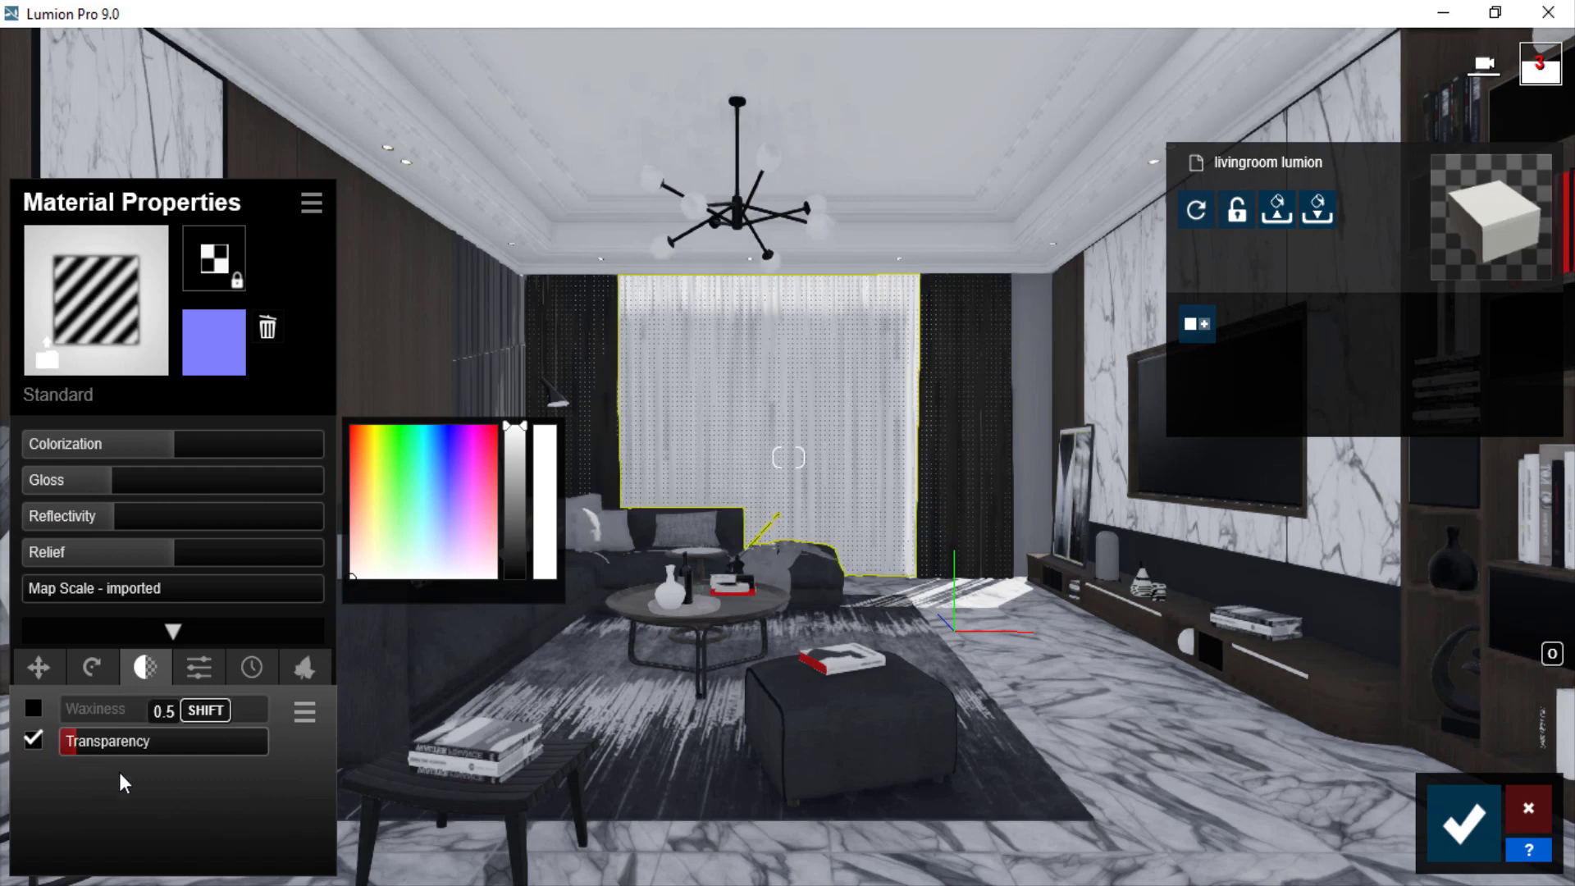
left_click(1459, 833)
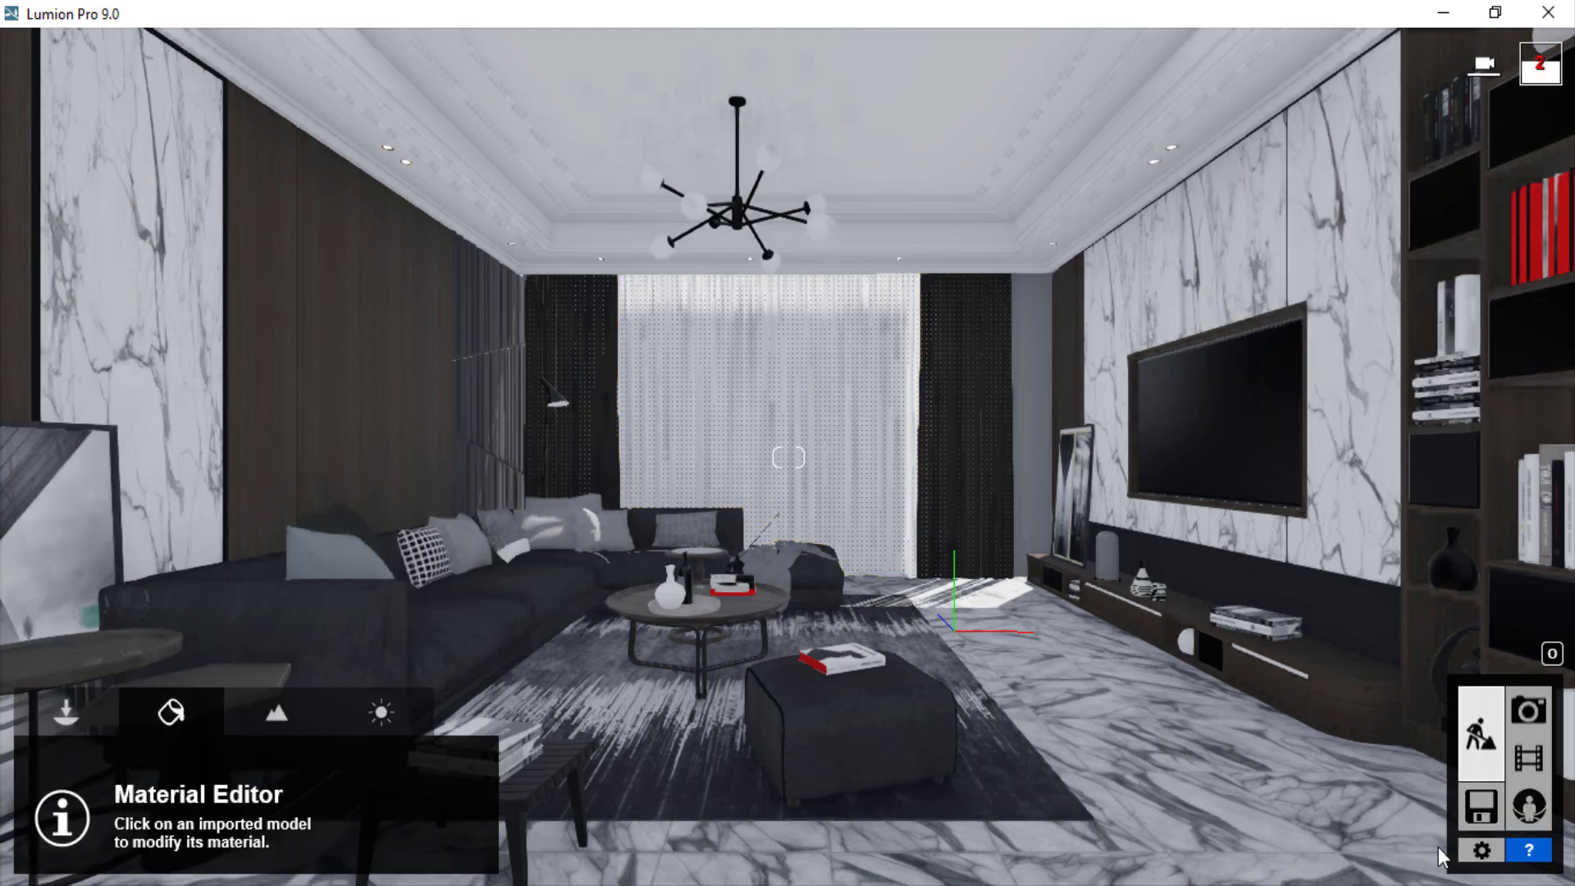
Add the Camera 2-Point Perspective effect to photo 1, toggling it off and on to compare
left_click(1535, 718)
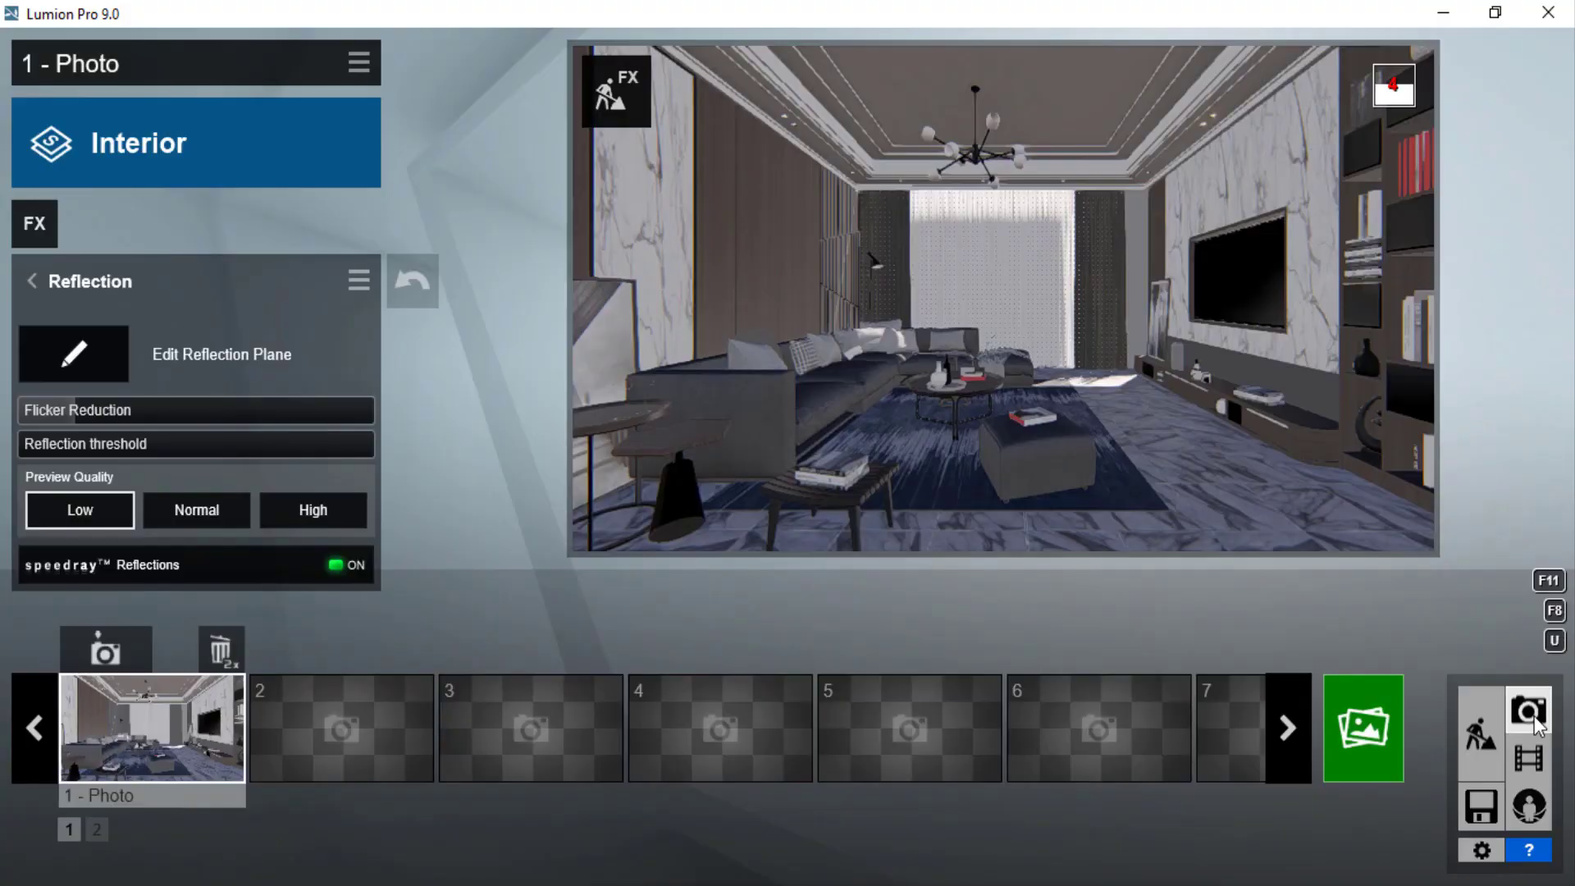
left_click(33, 282)
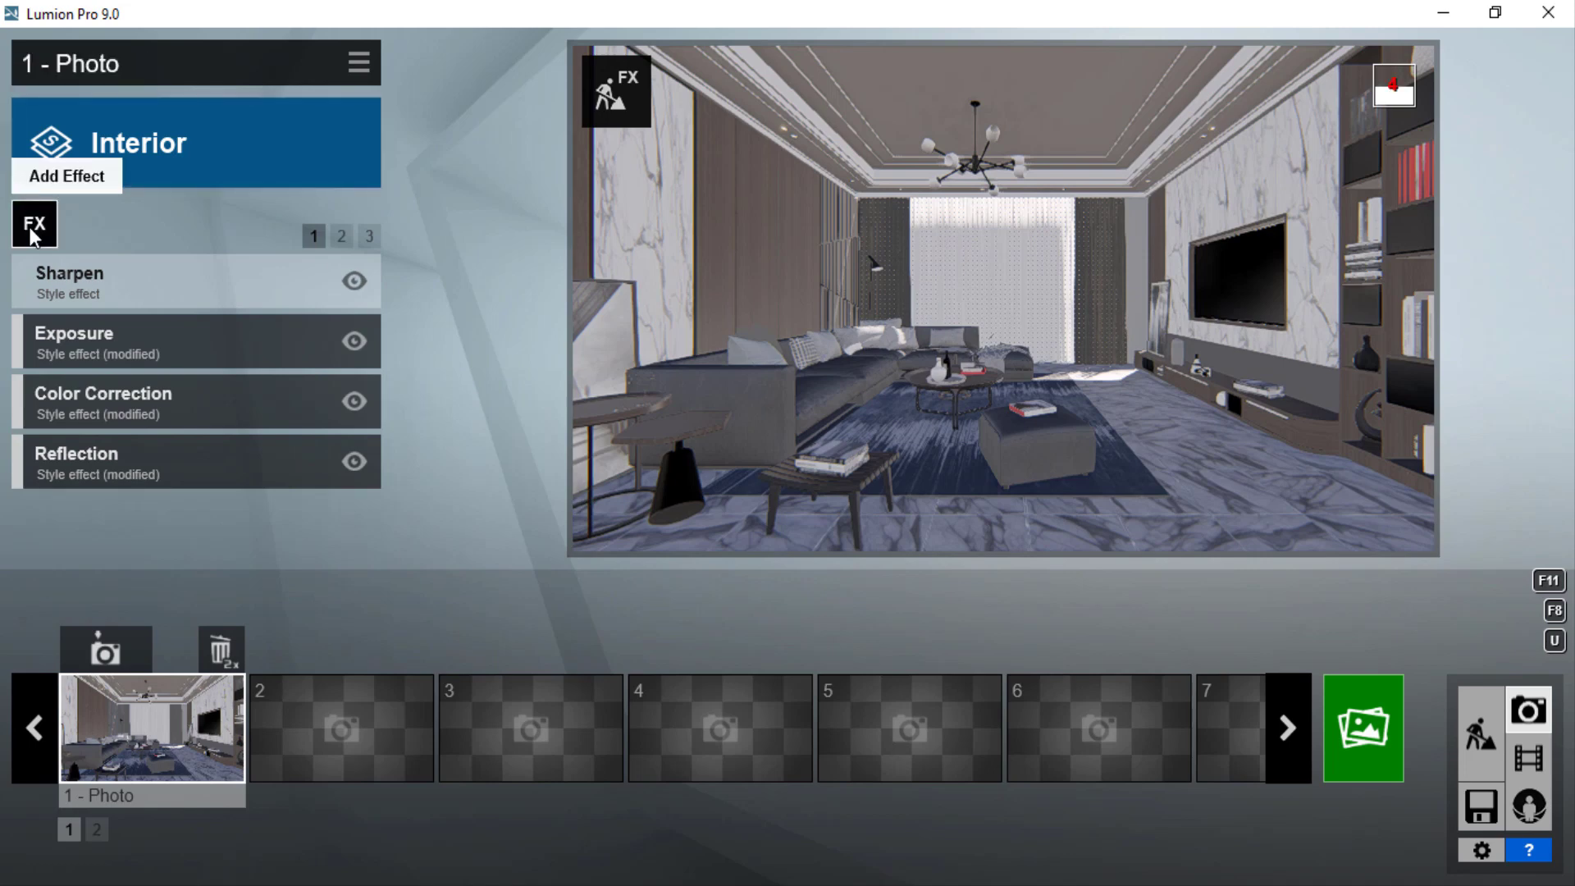
left_click(31, 233)
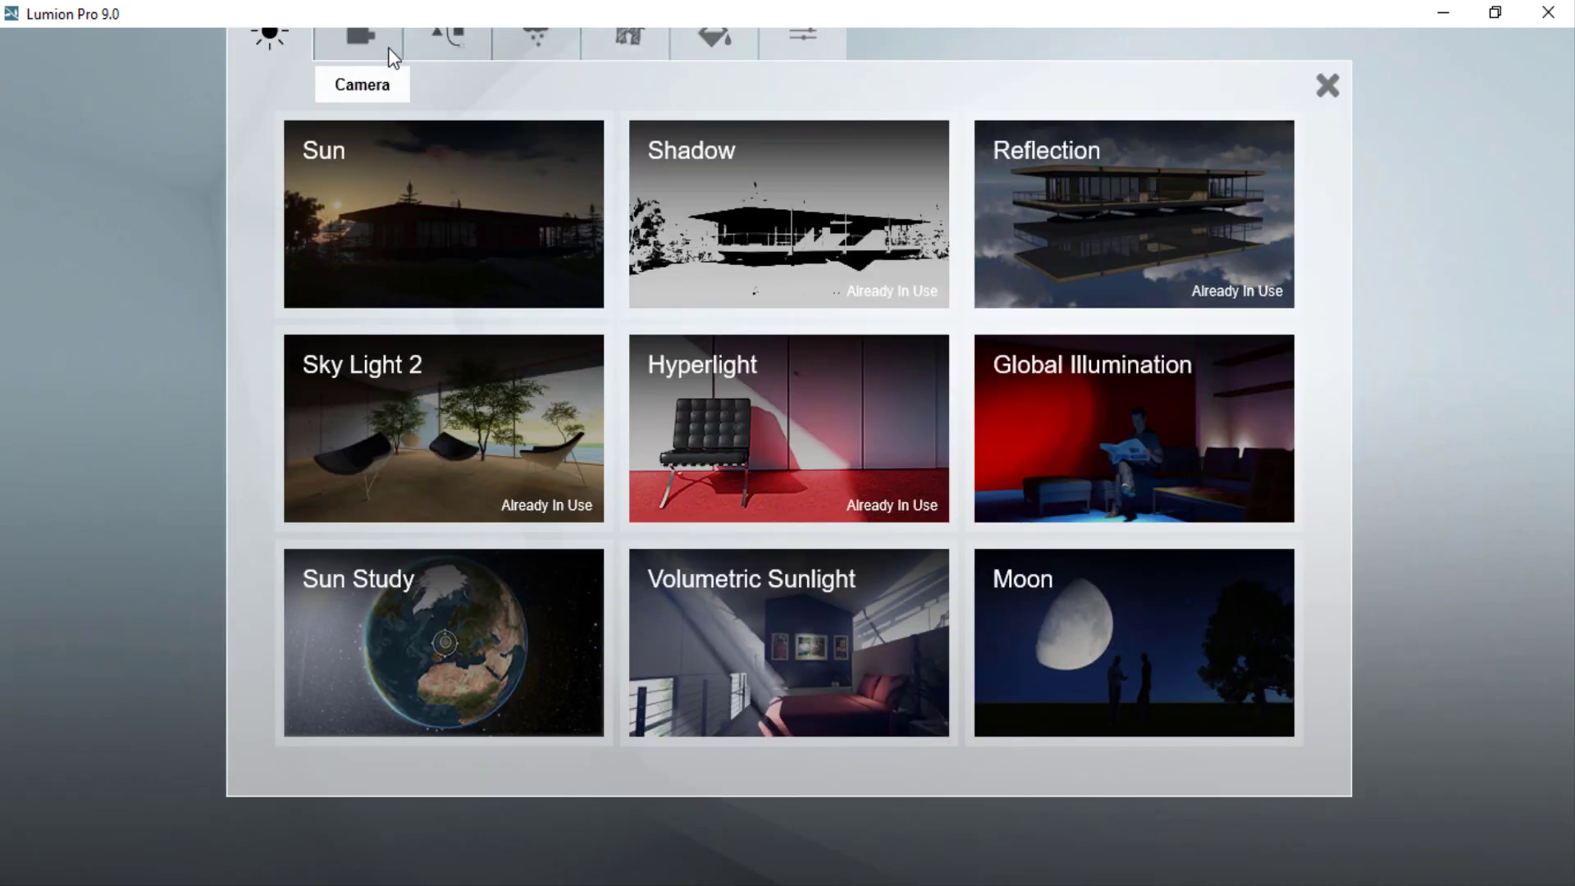
left_click(363, 43)
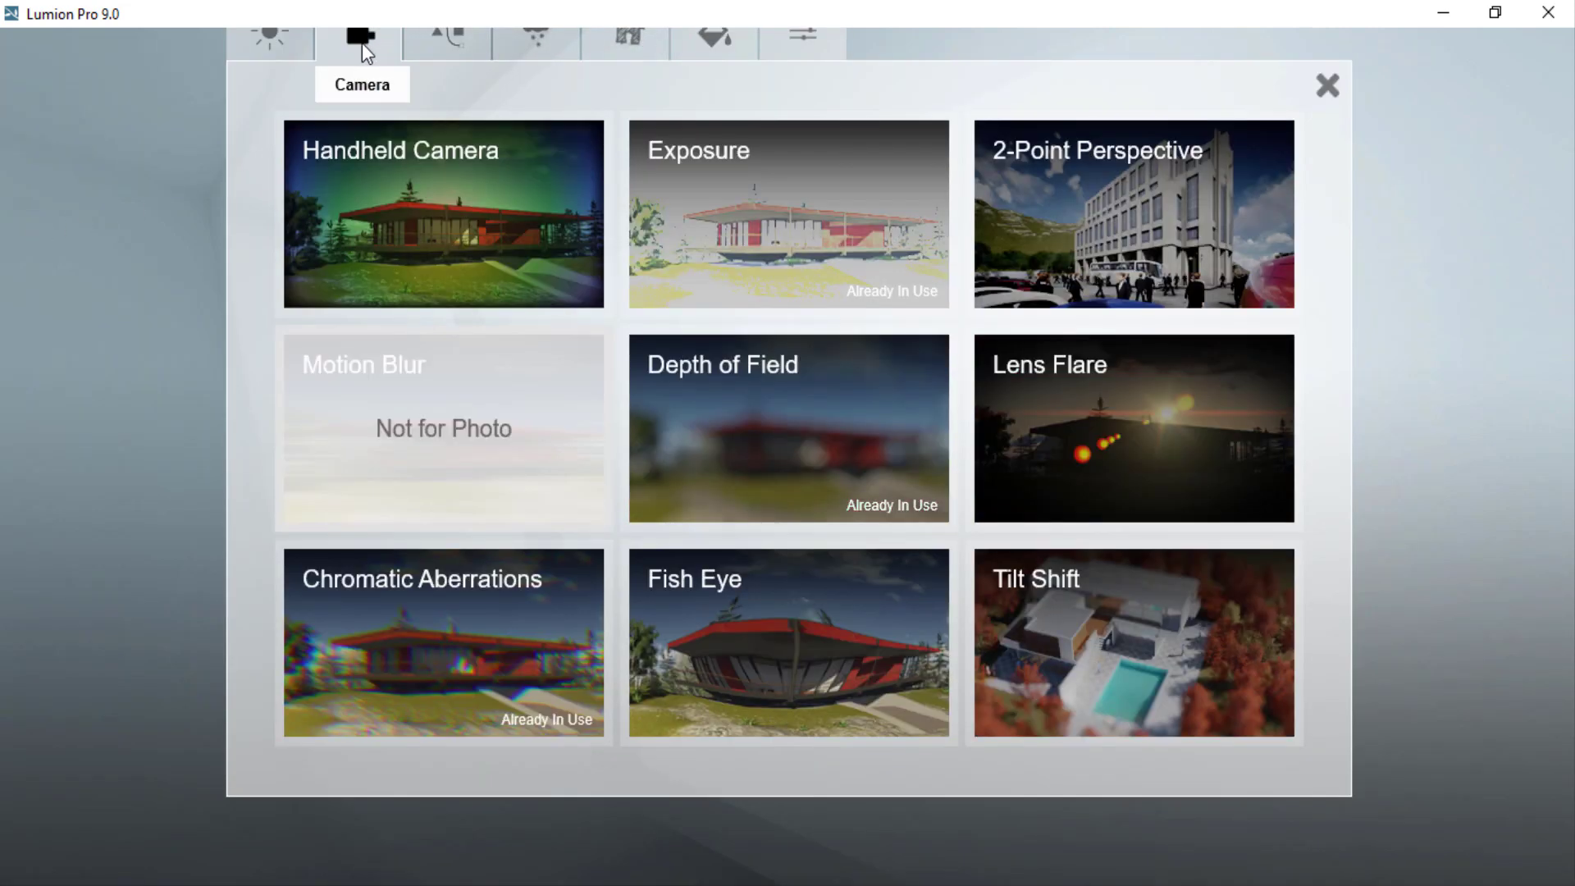
left_click(1115, 213)
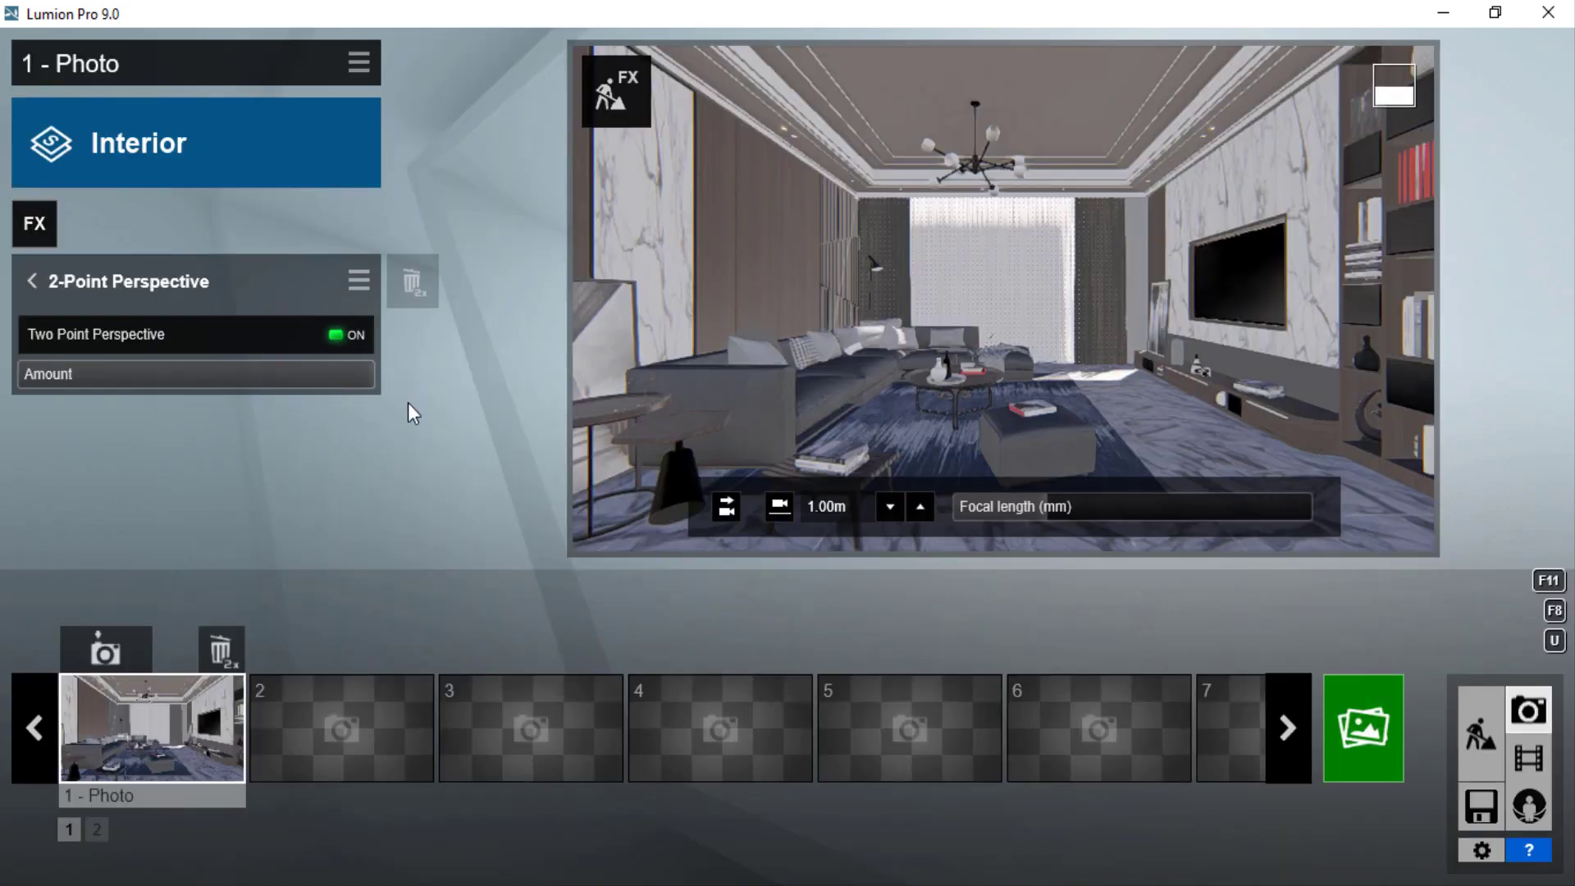
left_click(33, 284)
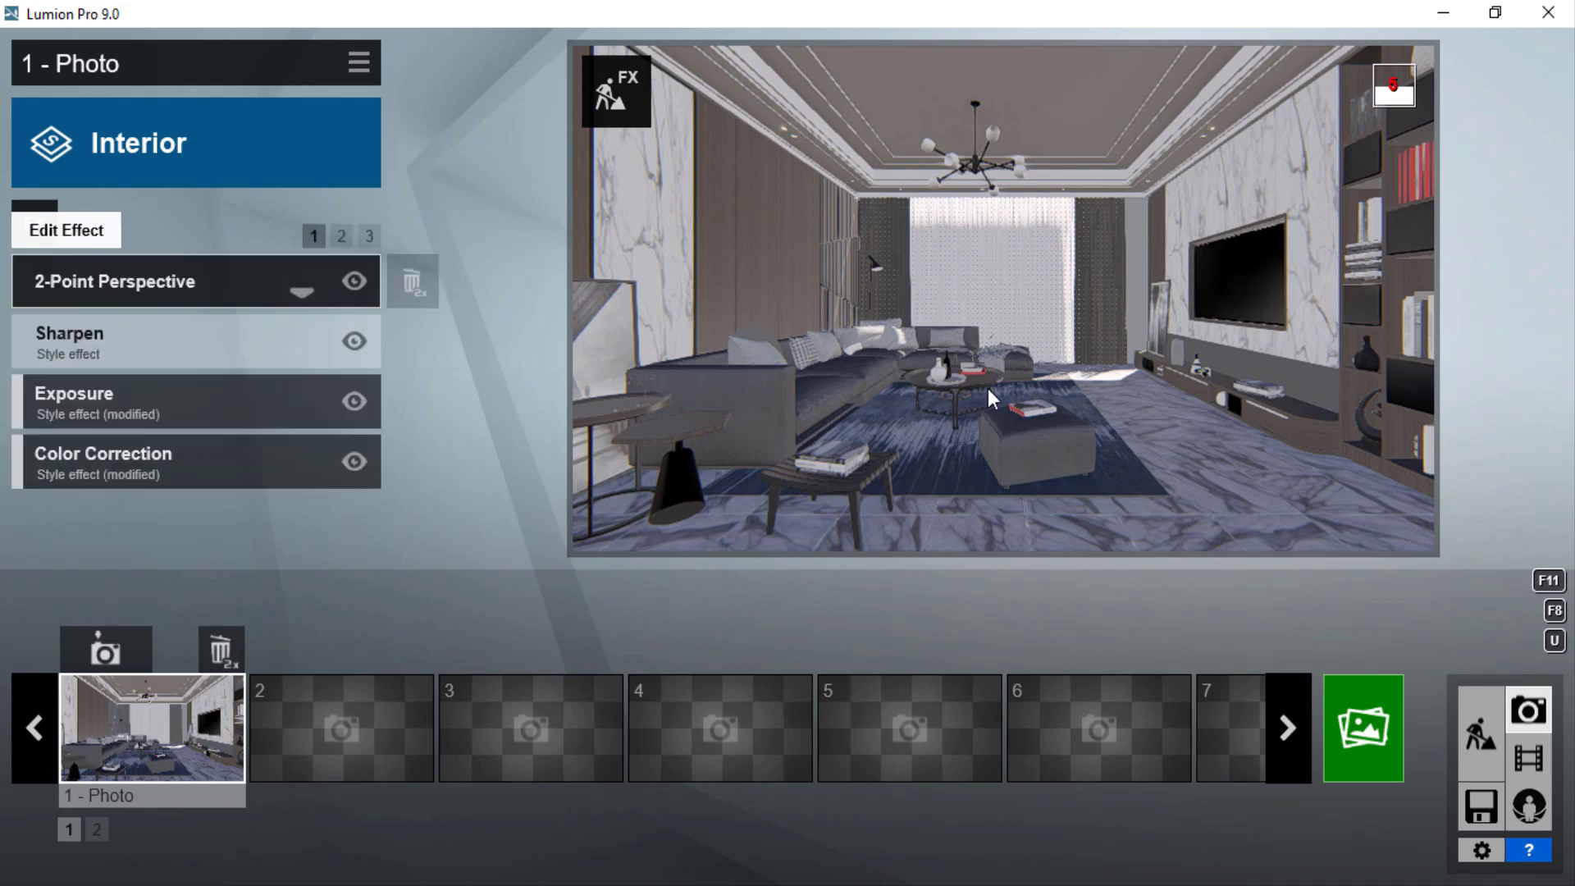
left_click(358, 288)
left_click(359, 287)
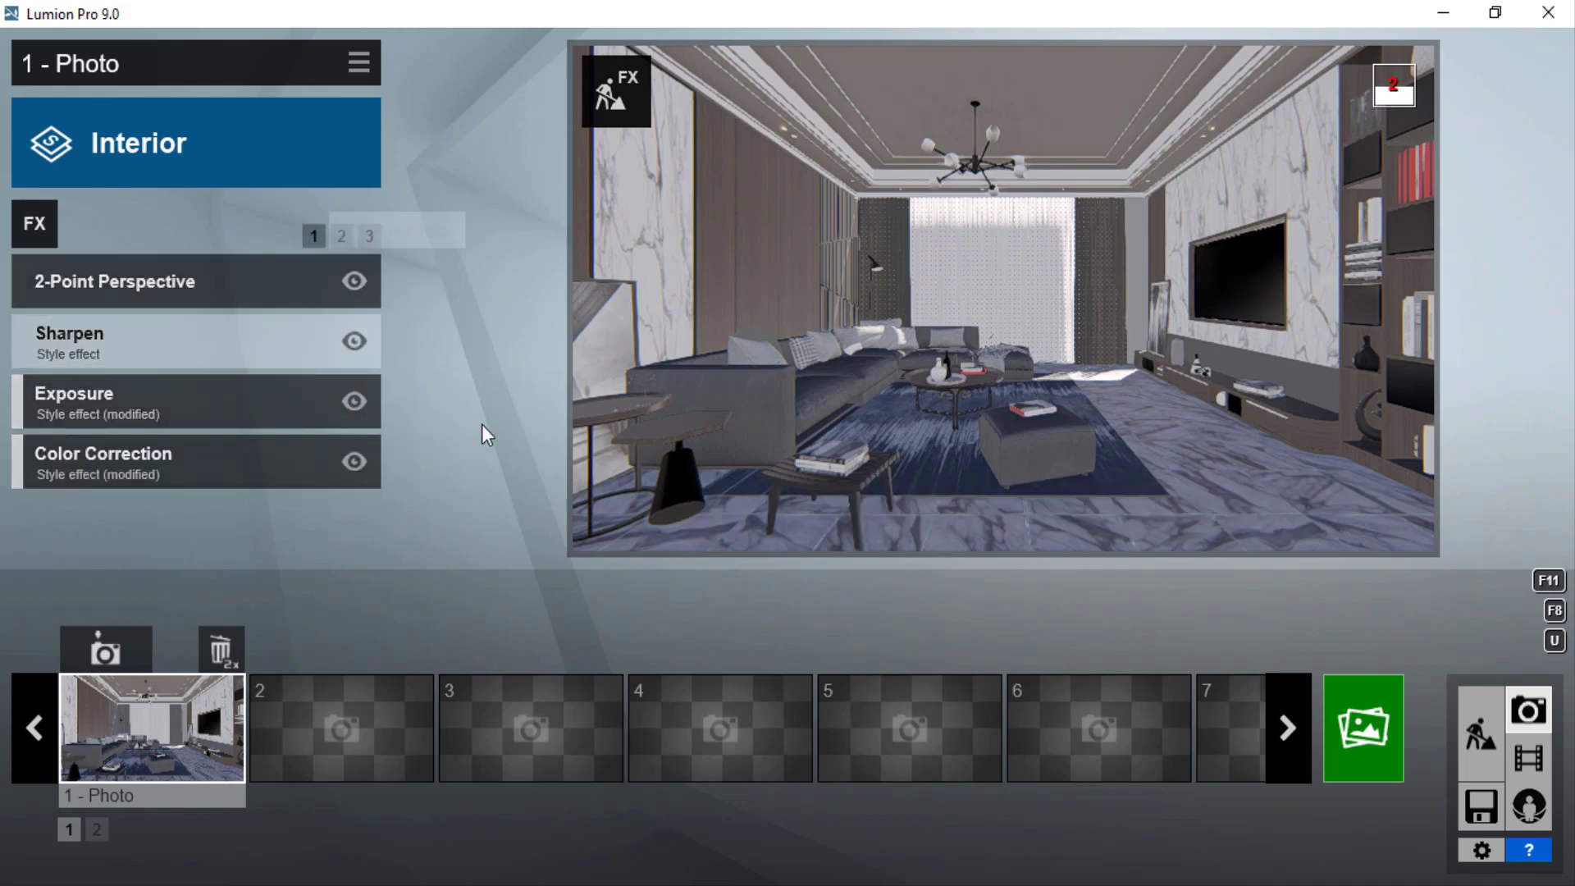
mouse_move(1003, 370)
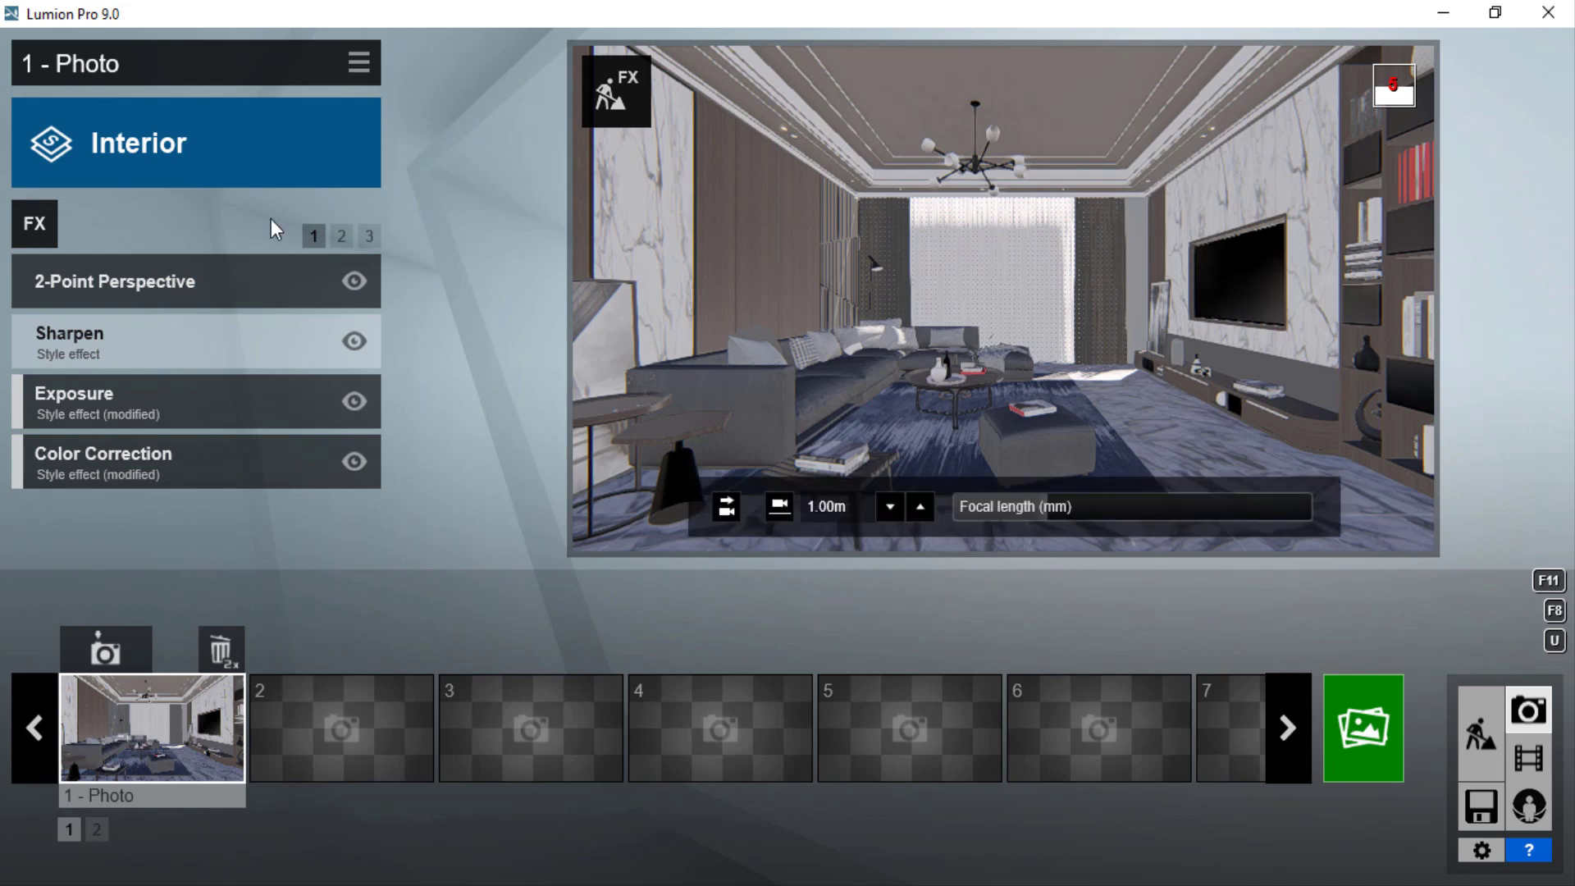
Add a Real Skies effect using the Clear 4 sky with its heading set to about 8
left_click(40, 223)
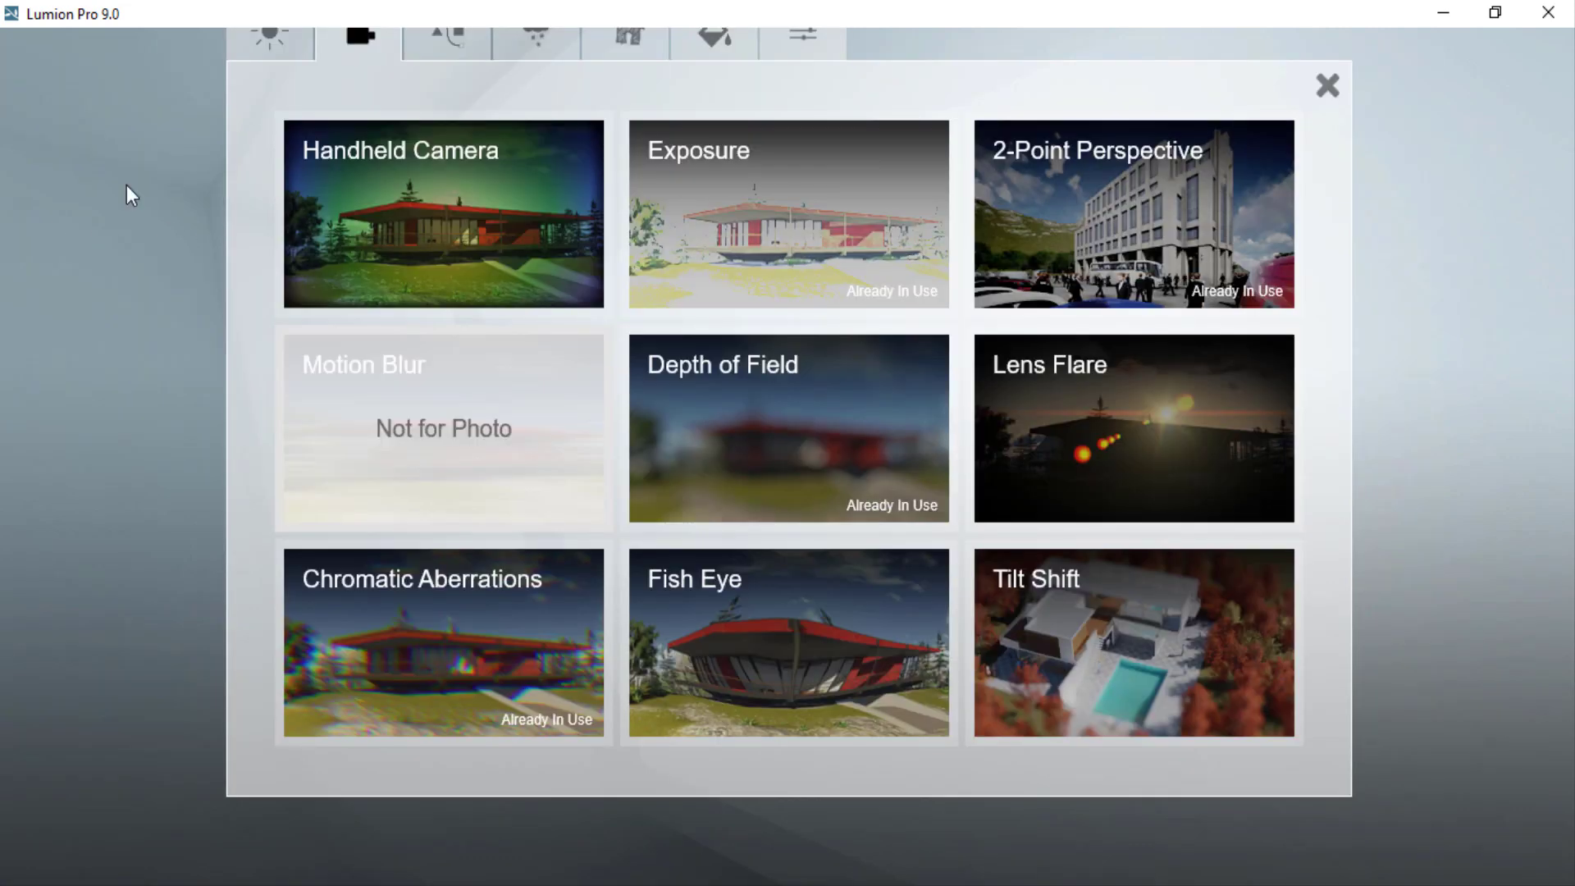
left_click(529, 39)
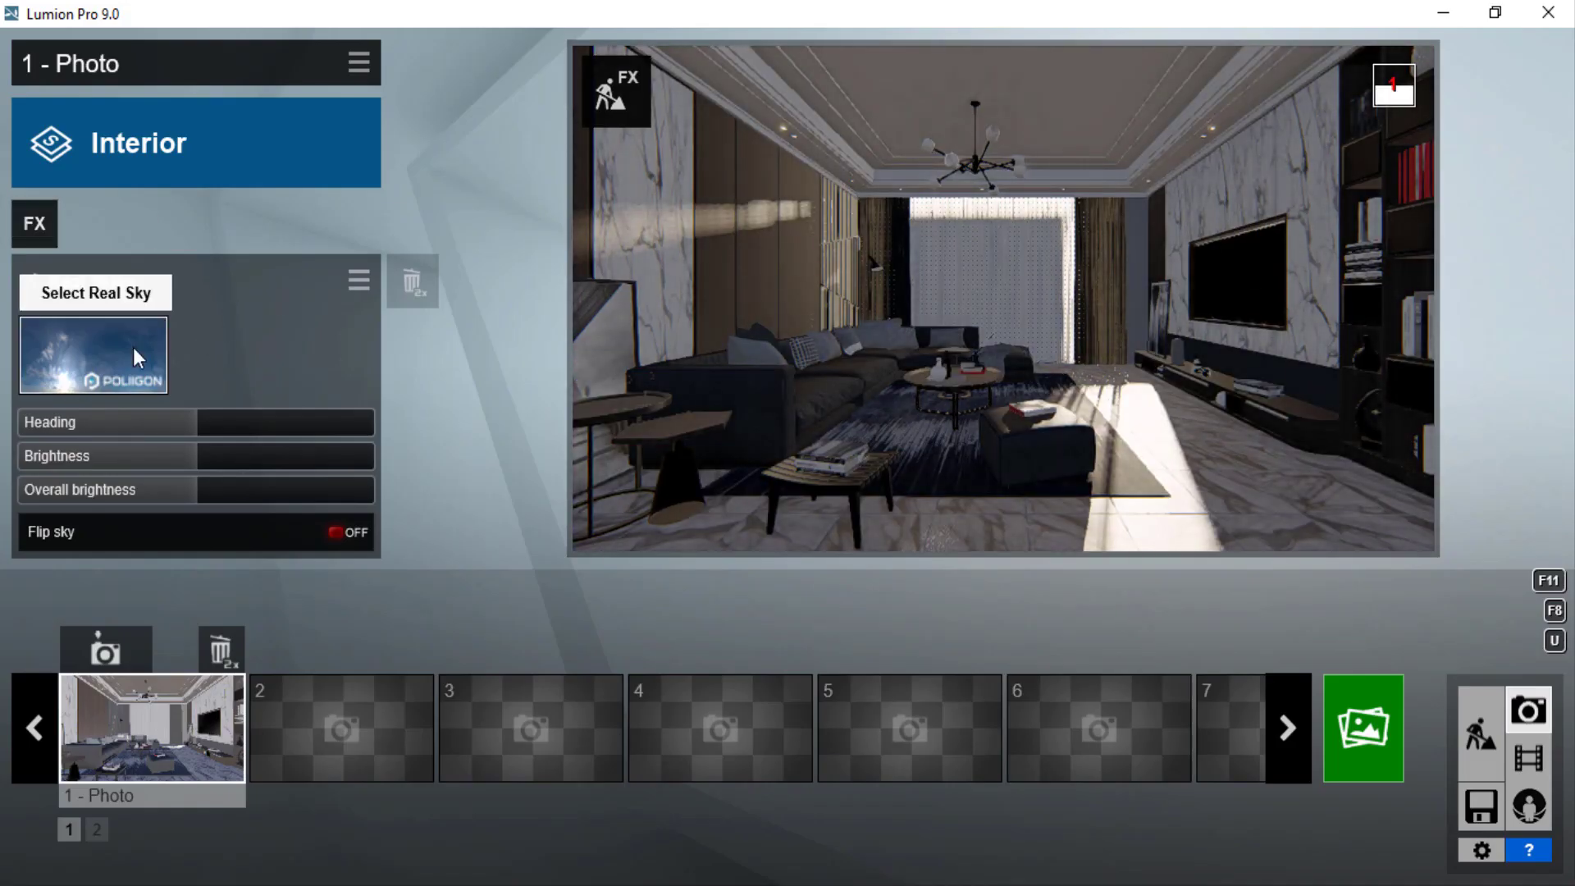
left_click(133, 347)
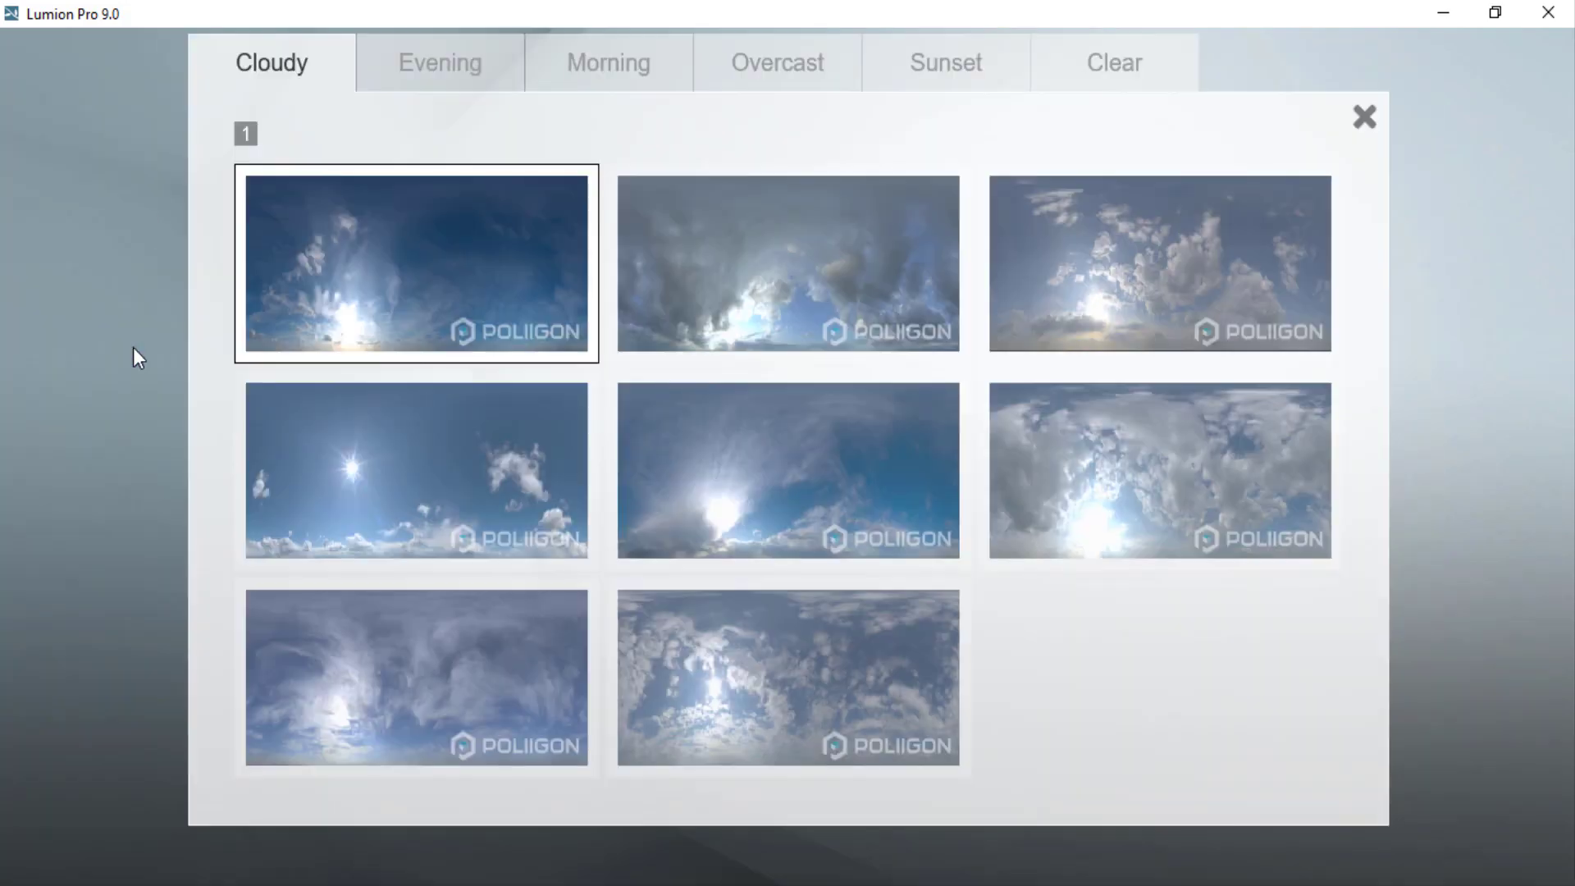
left_click(1137, 65)
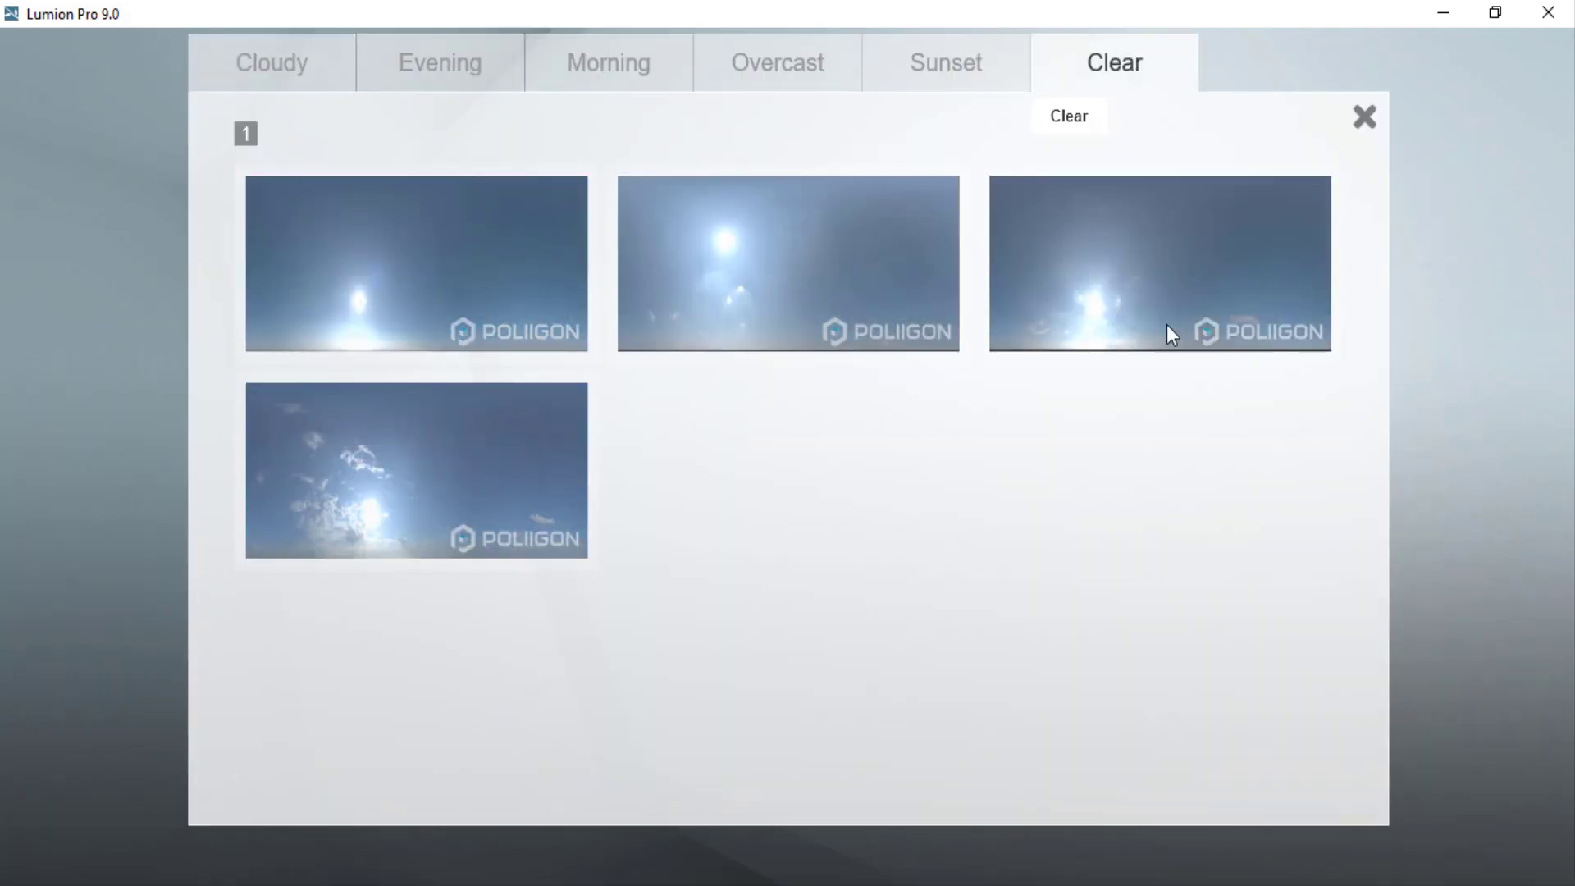
left_click(452, 455)
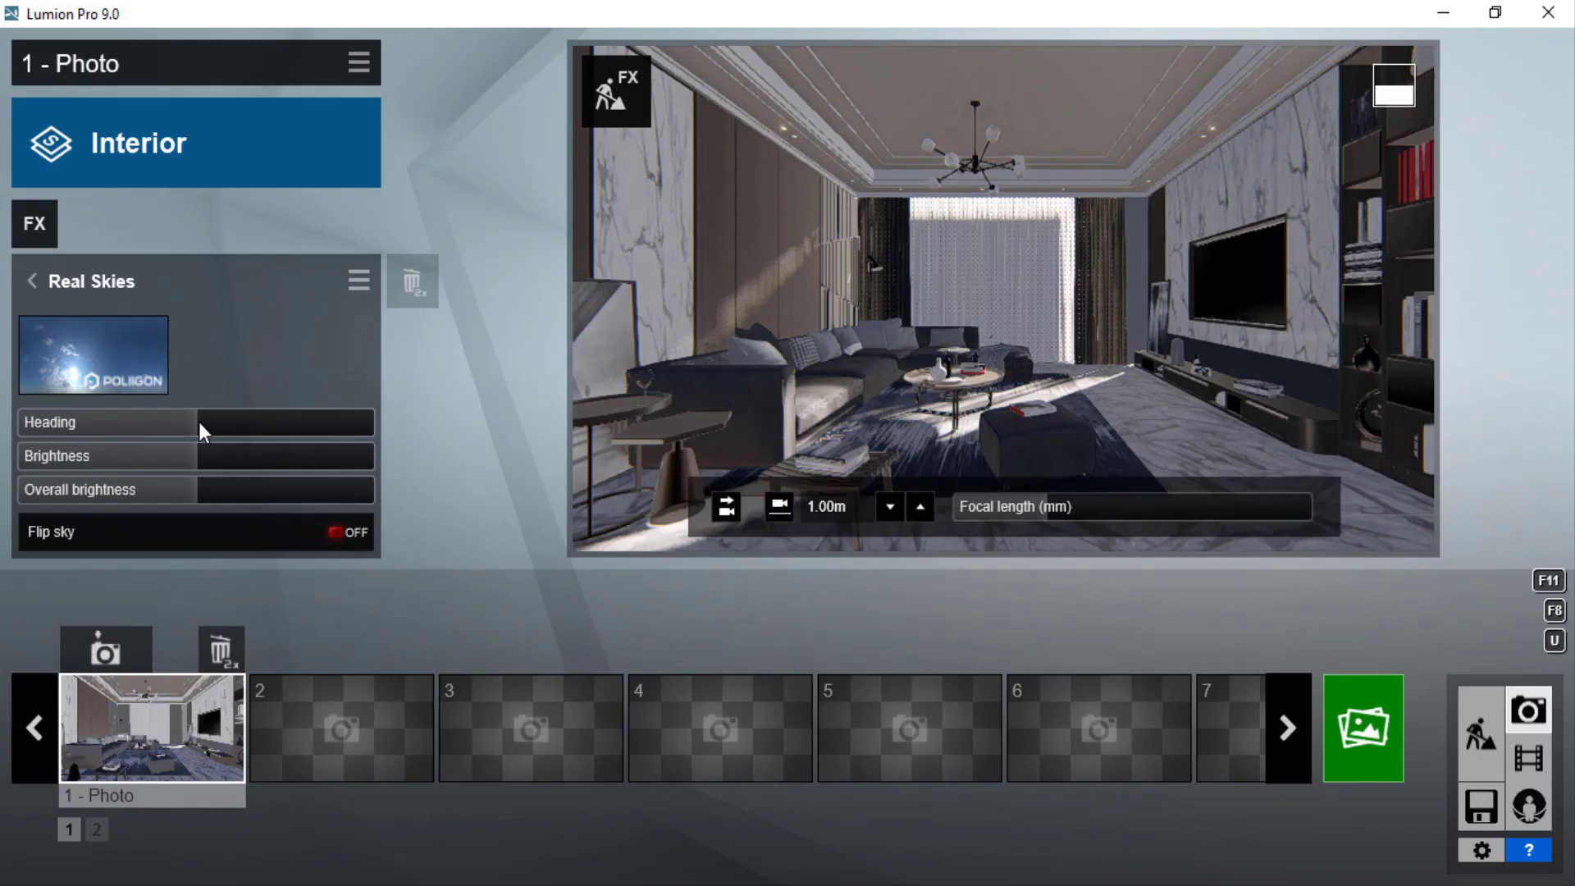
mouse_move(197, 422)
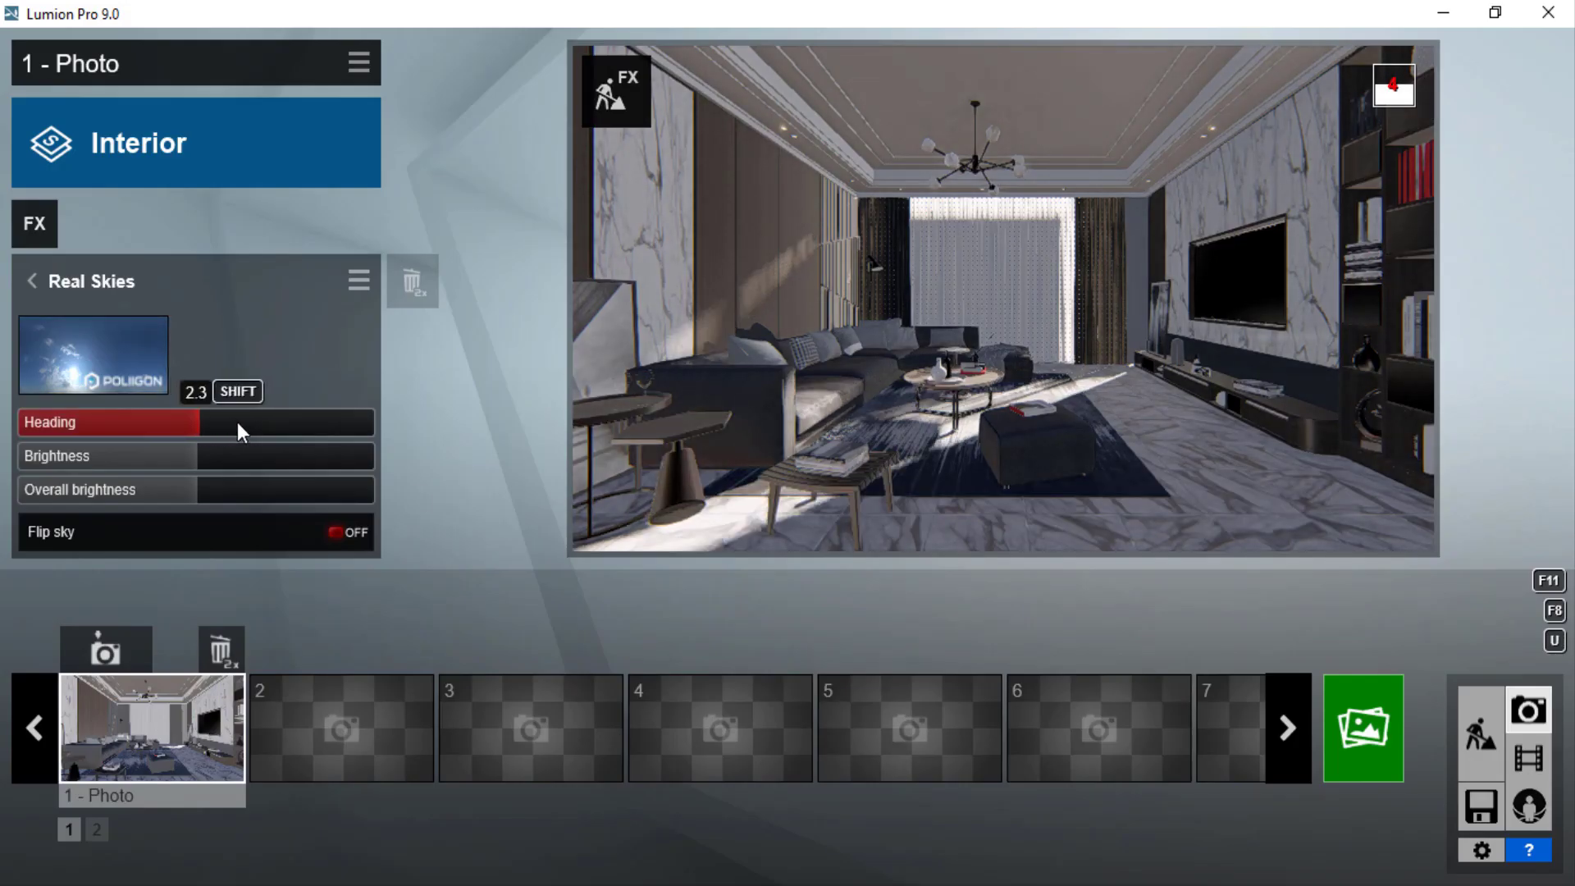
mouse_move(238, 423)
left_mouse_down()
mouse_move(346, 418)
mouse_move(110, 424)
mouse_move(210, 423)
left_mouse_up()
left_click(214, 422)
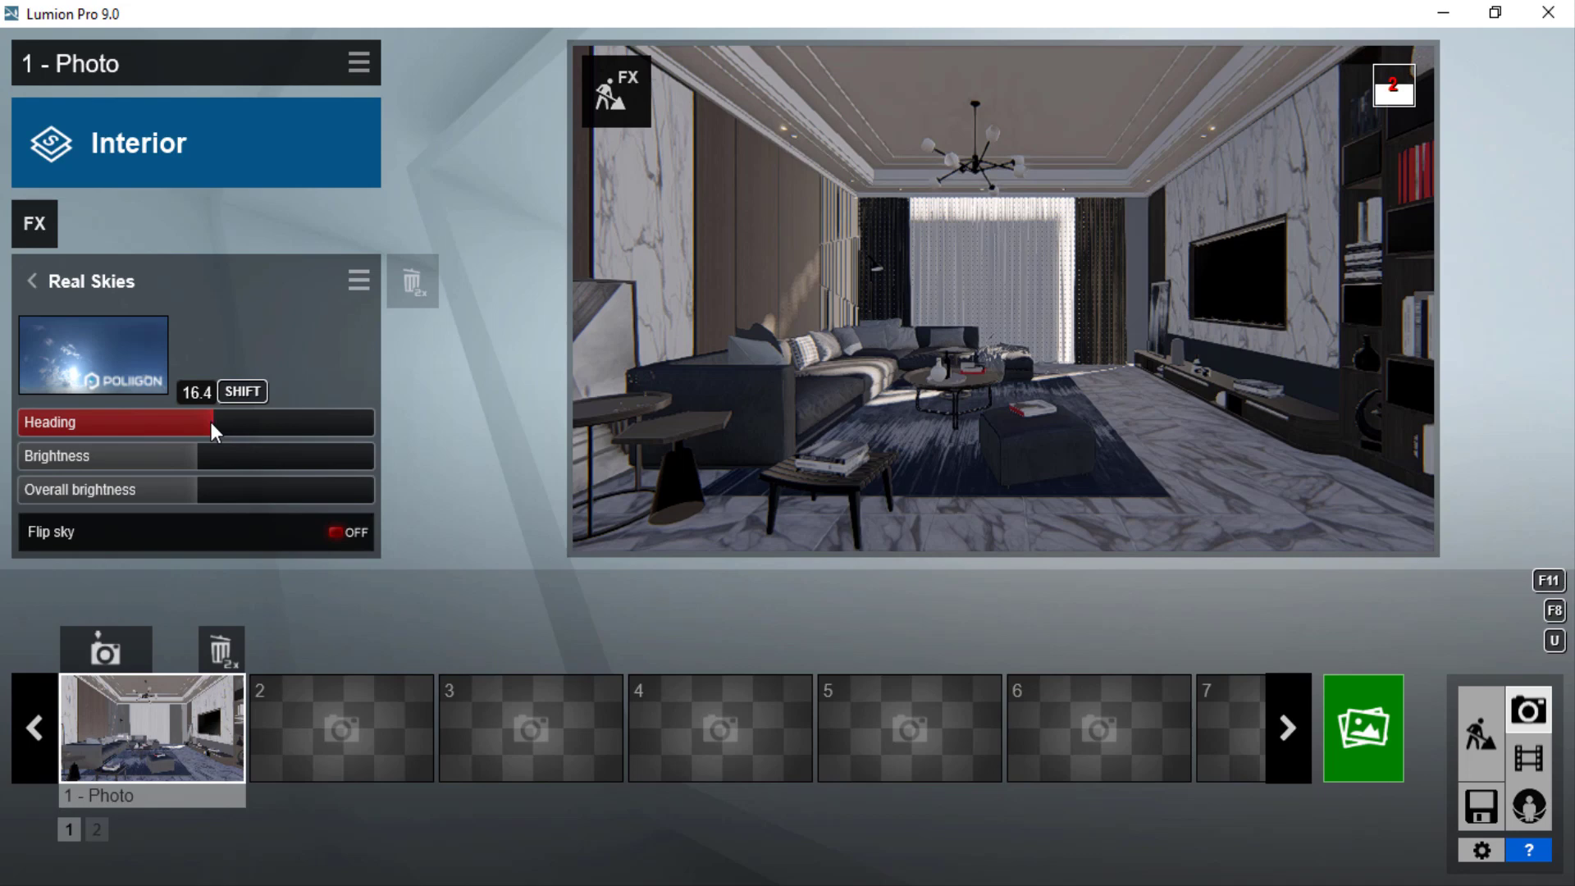
left_click(205, 422)
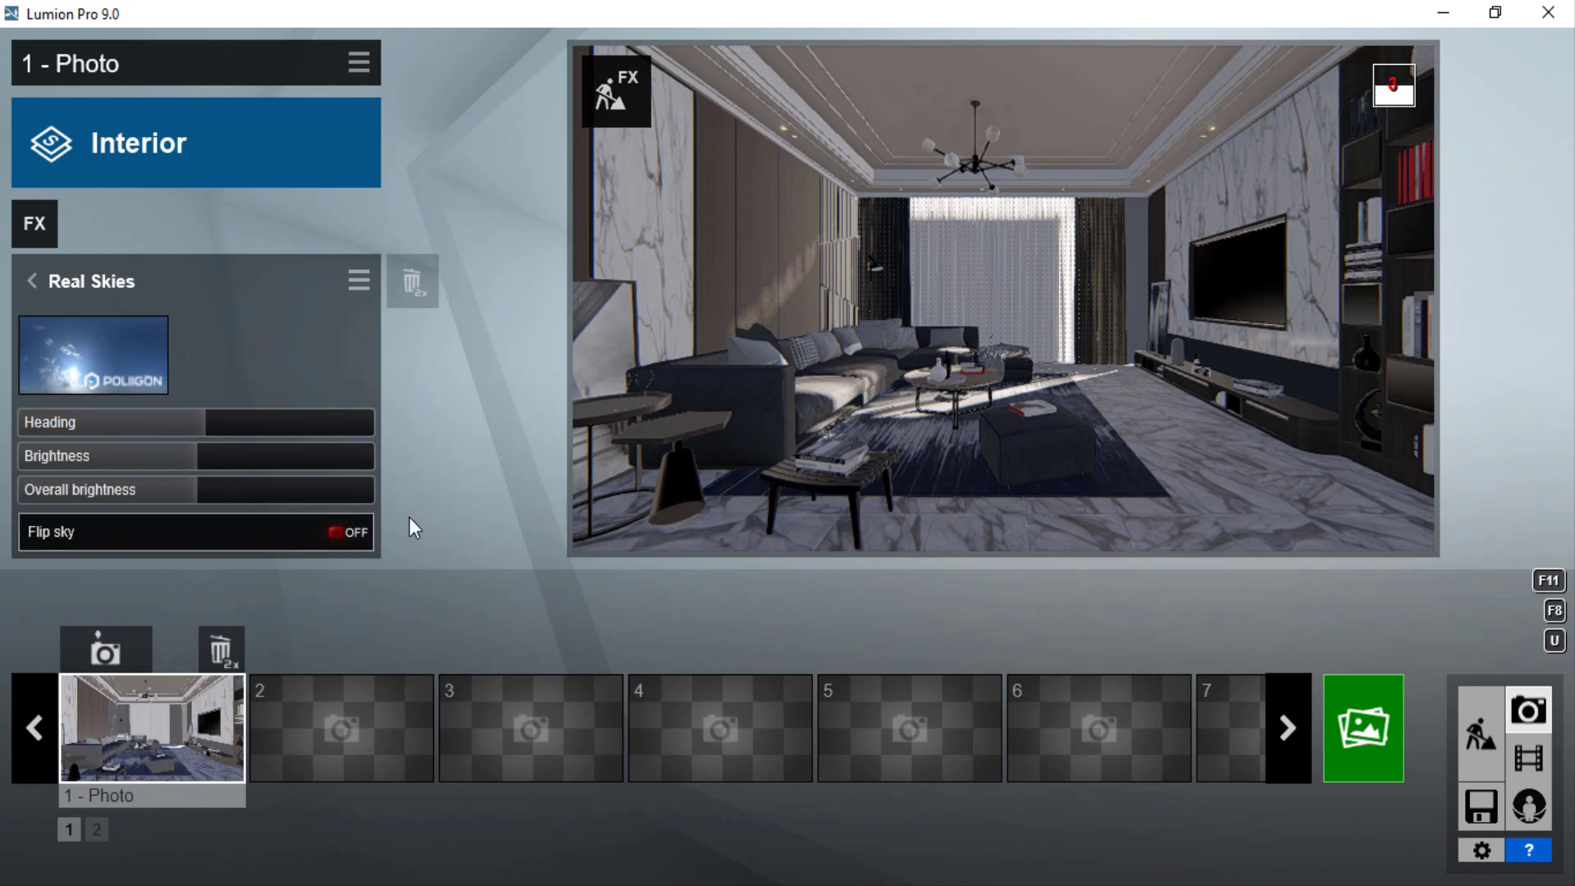
left_click(33, 278)
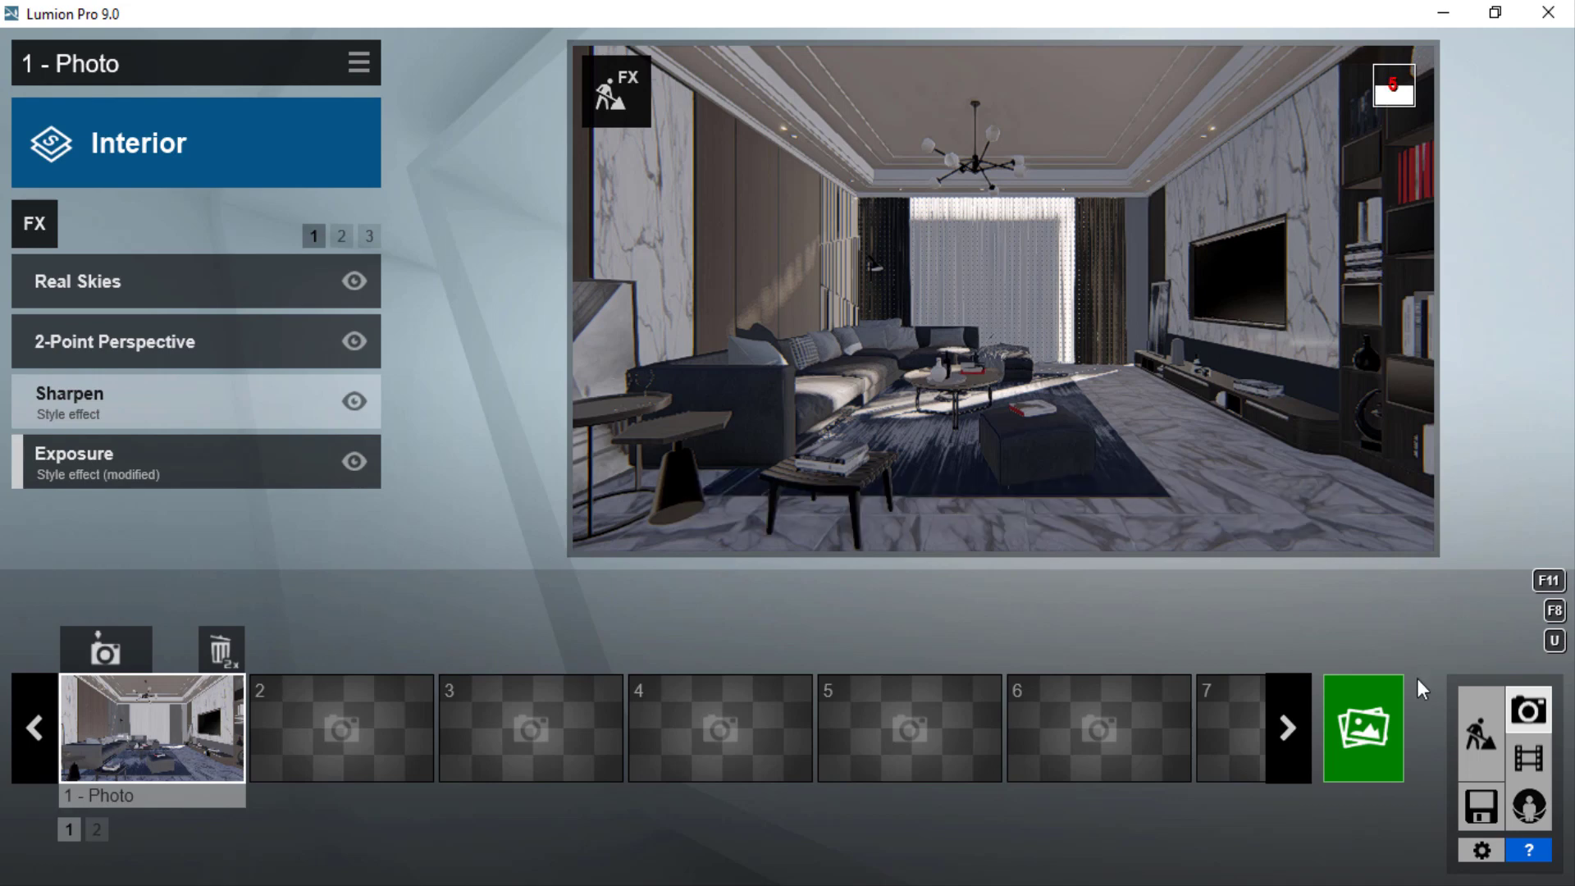
mouse_move(1231, 726)
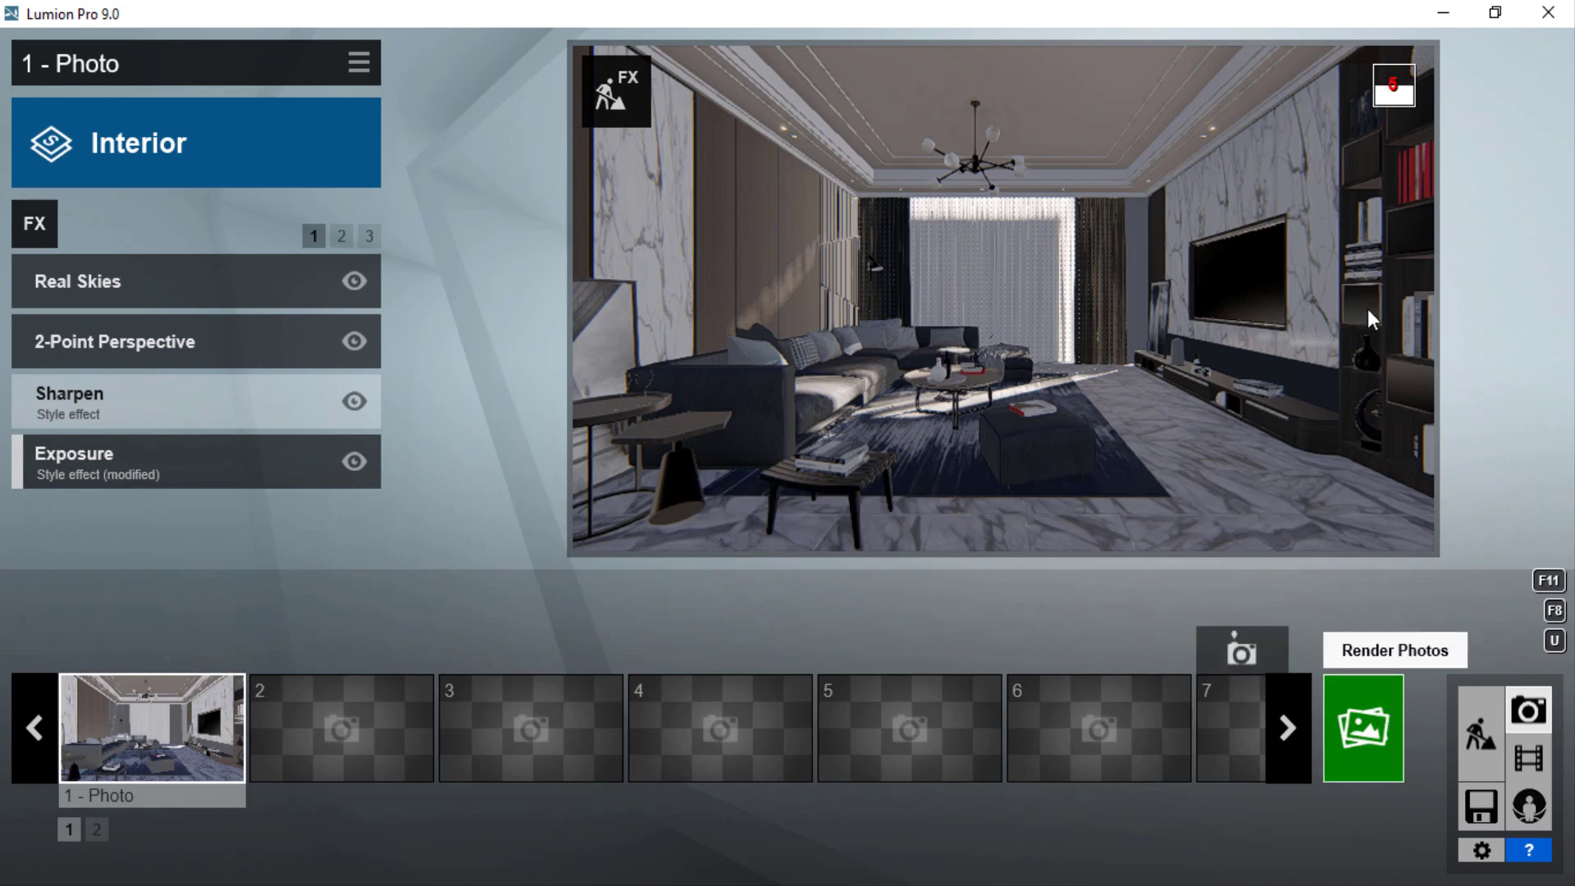
Render photo 1 at Email size 1280x720, saving it as 000000 on the Desktop
left_click(1351, 699)
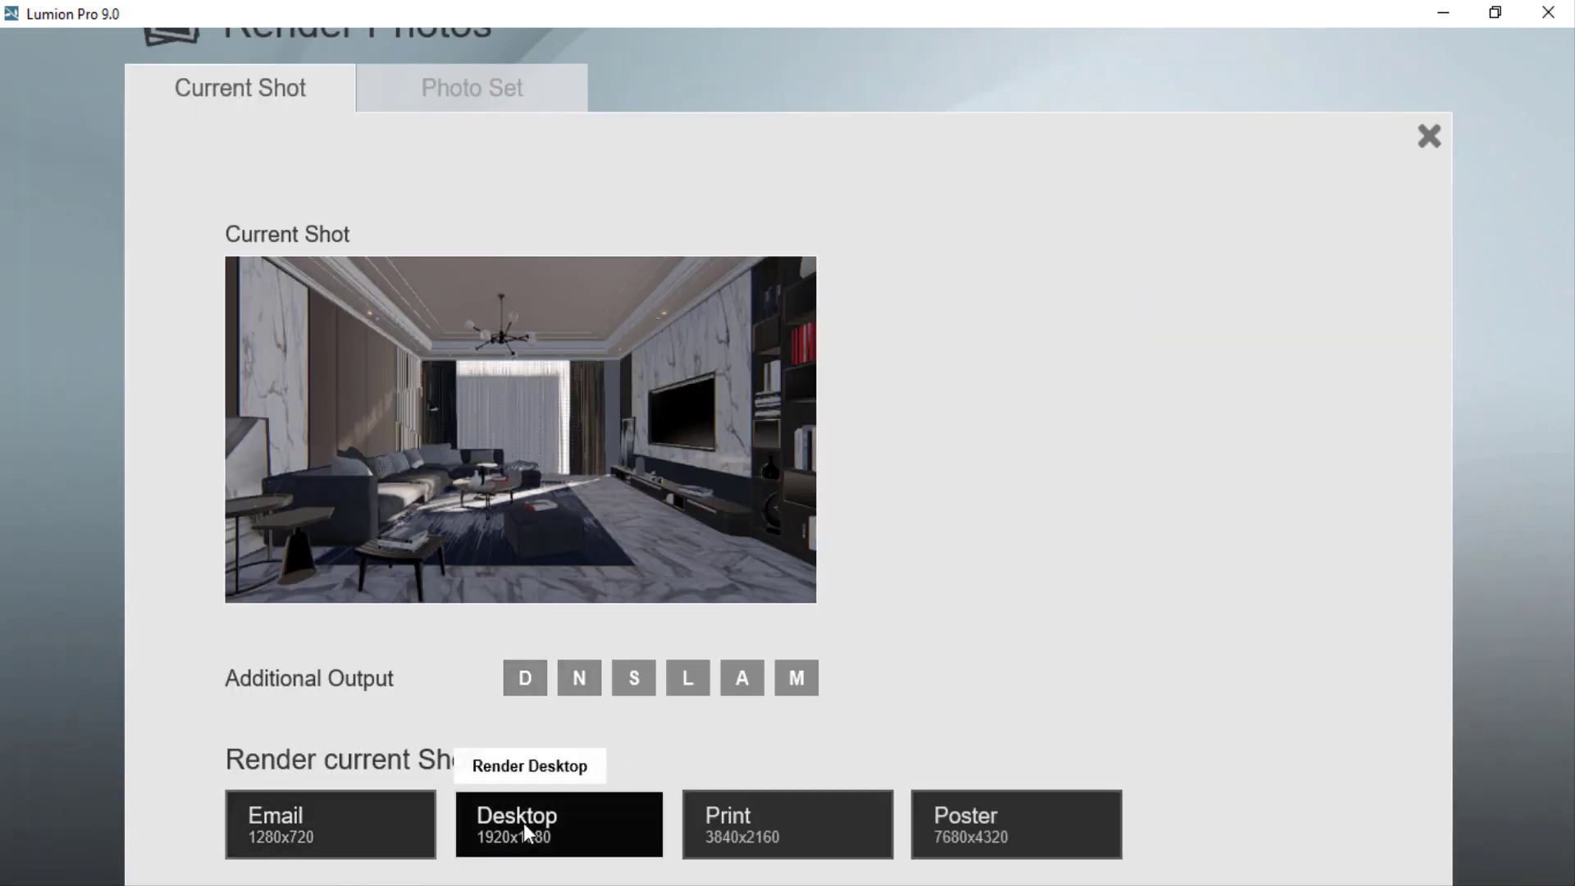
left_click(382, 813)
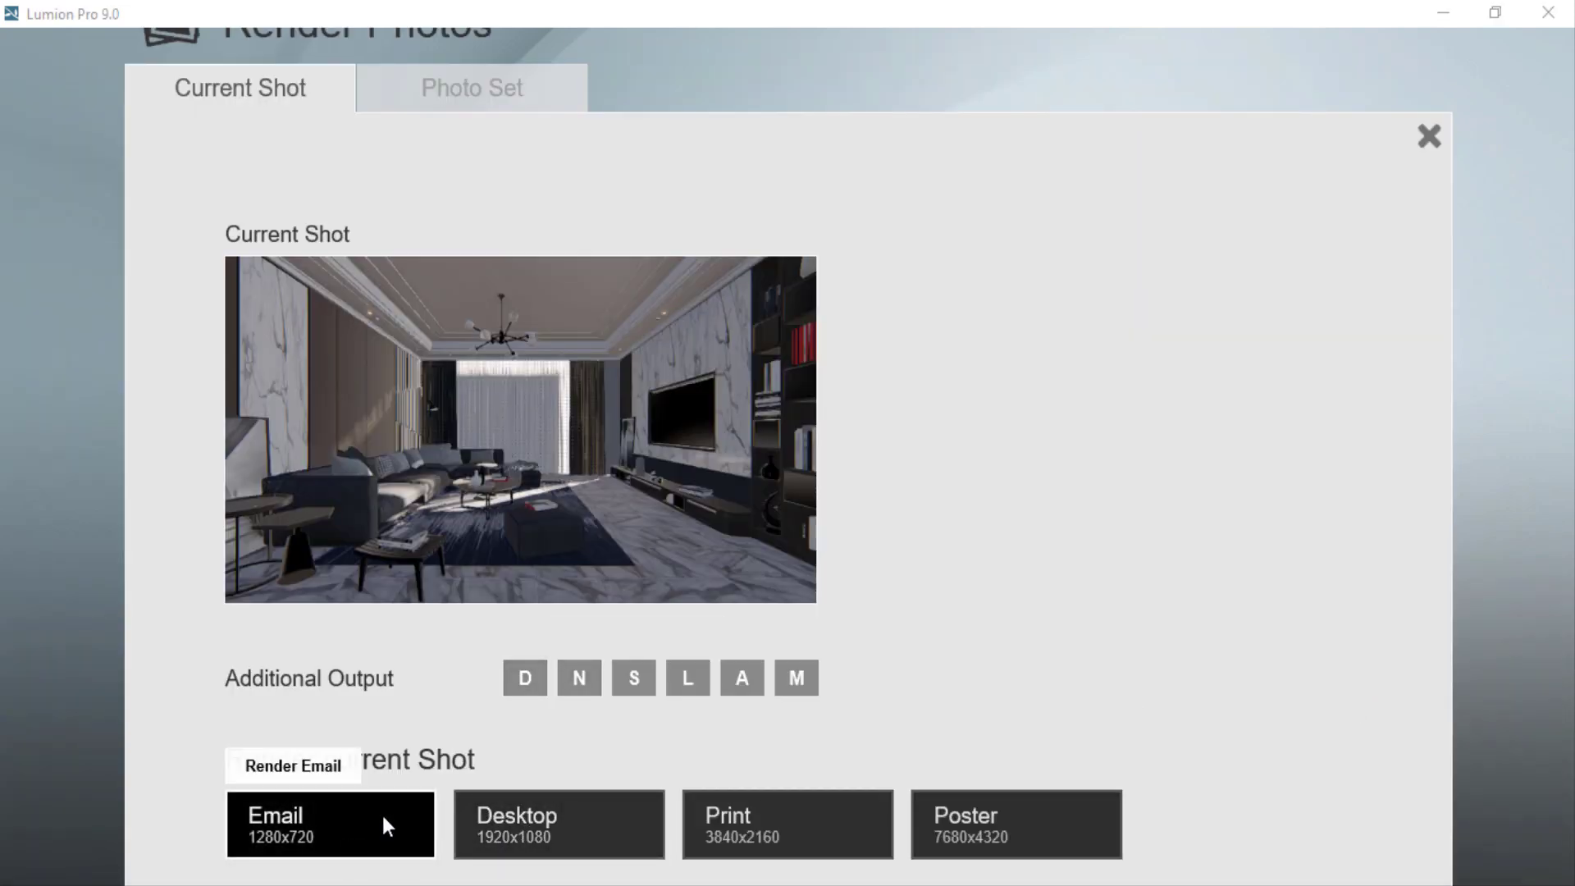
left_click(93, 270)
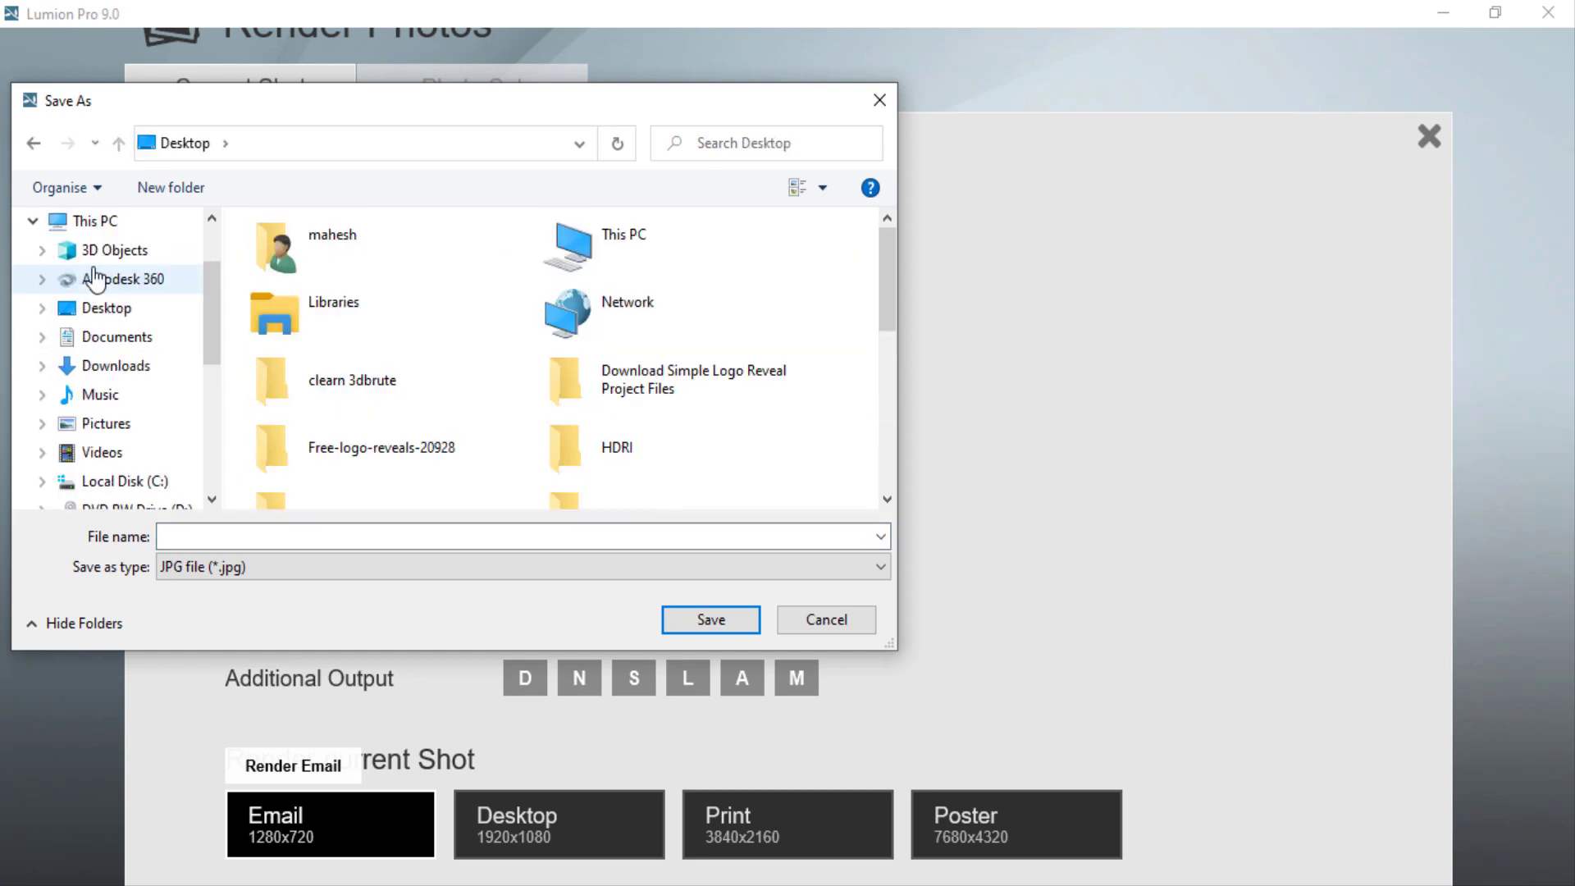
left_click(274, 536)
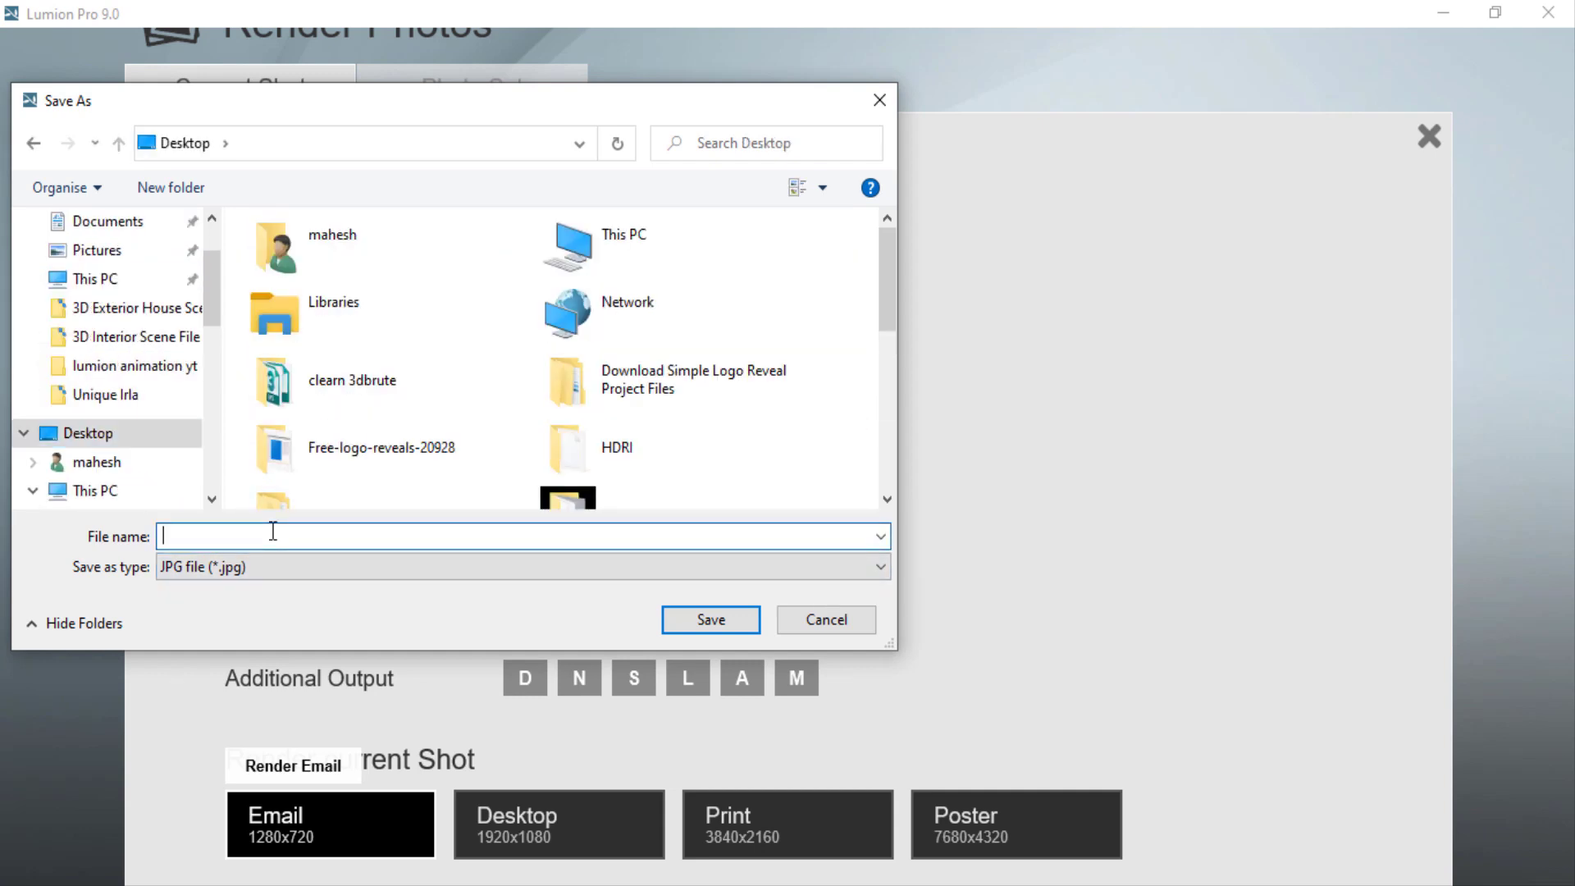
type("000000")
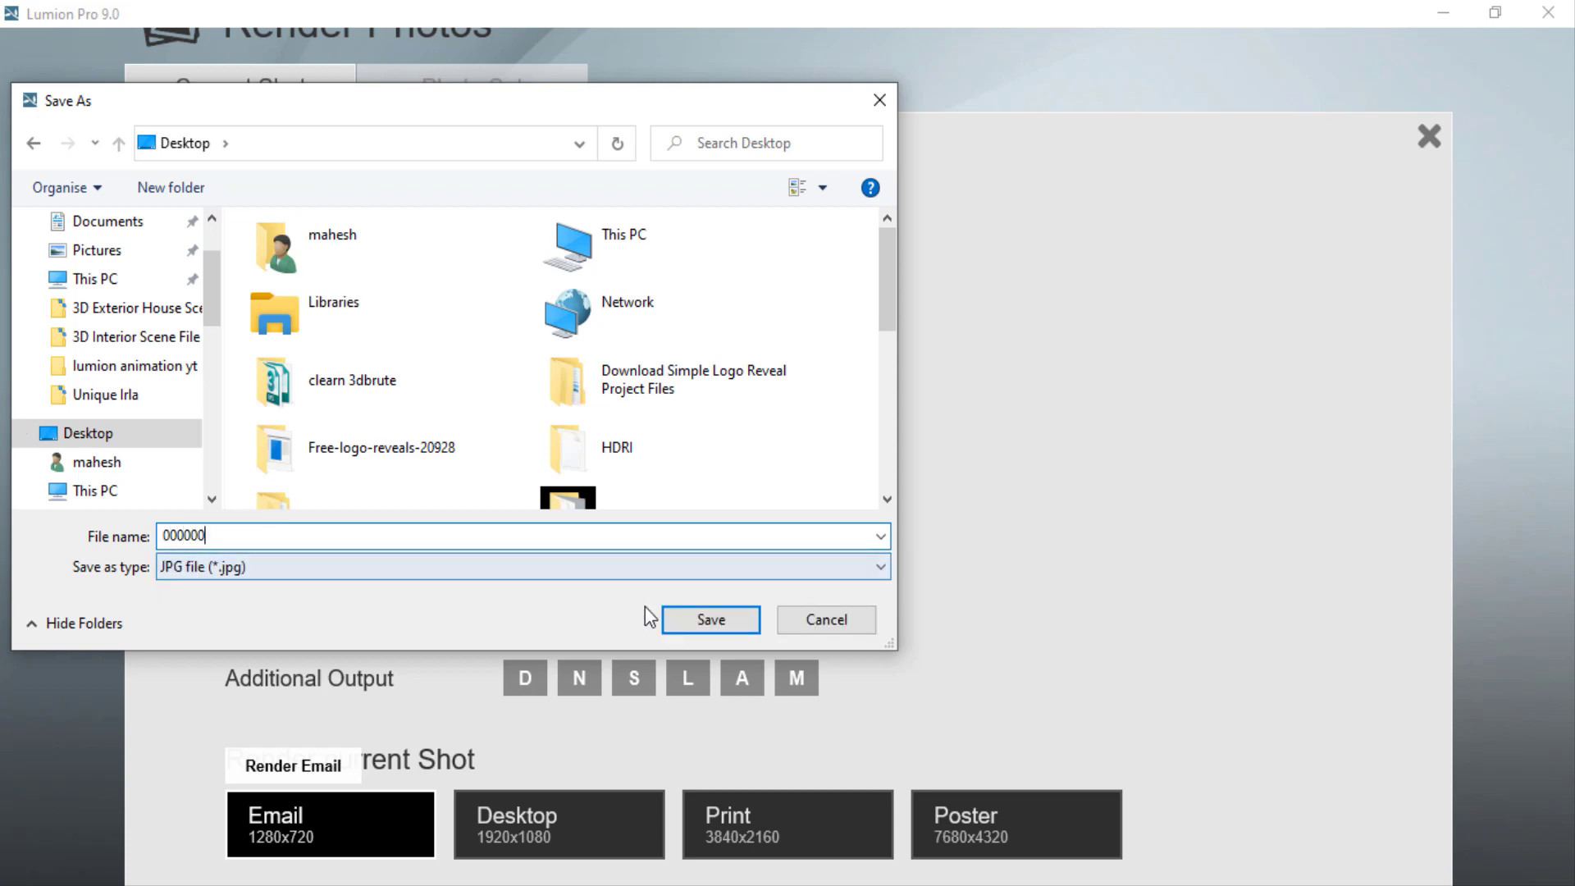
left_click(727, 625)
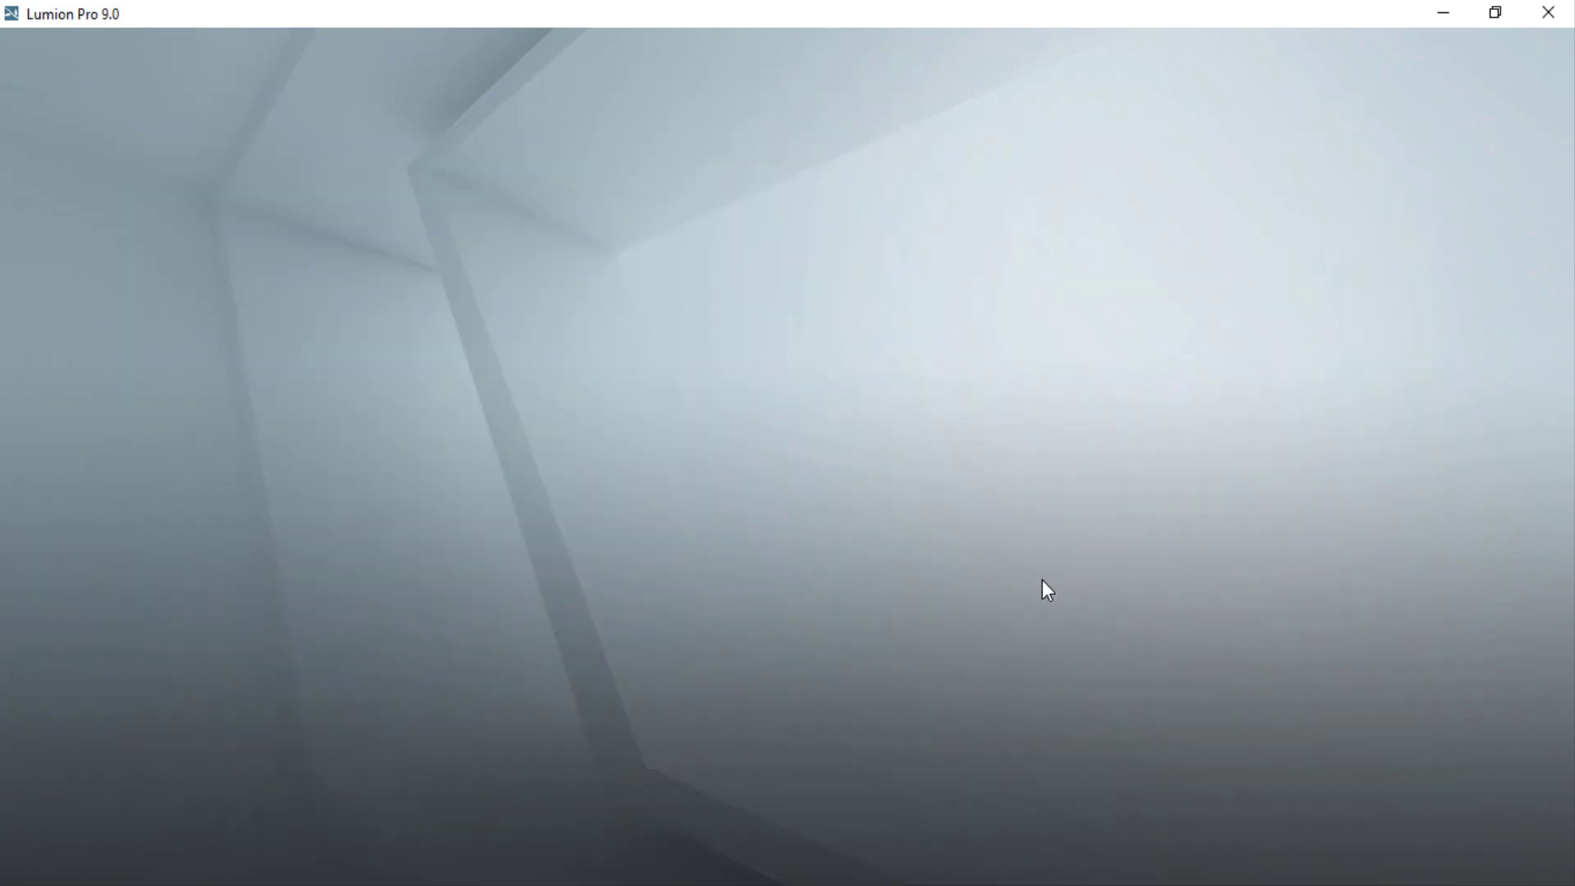
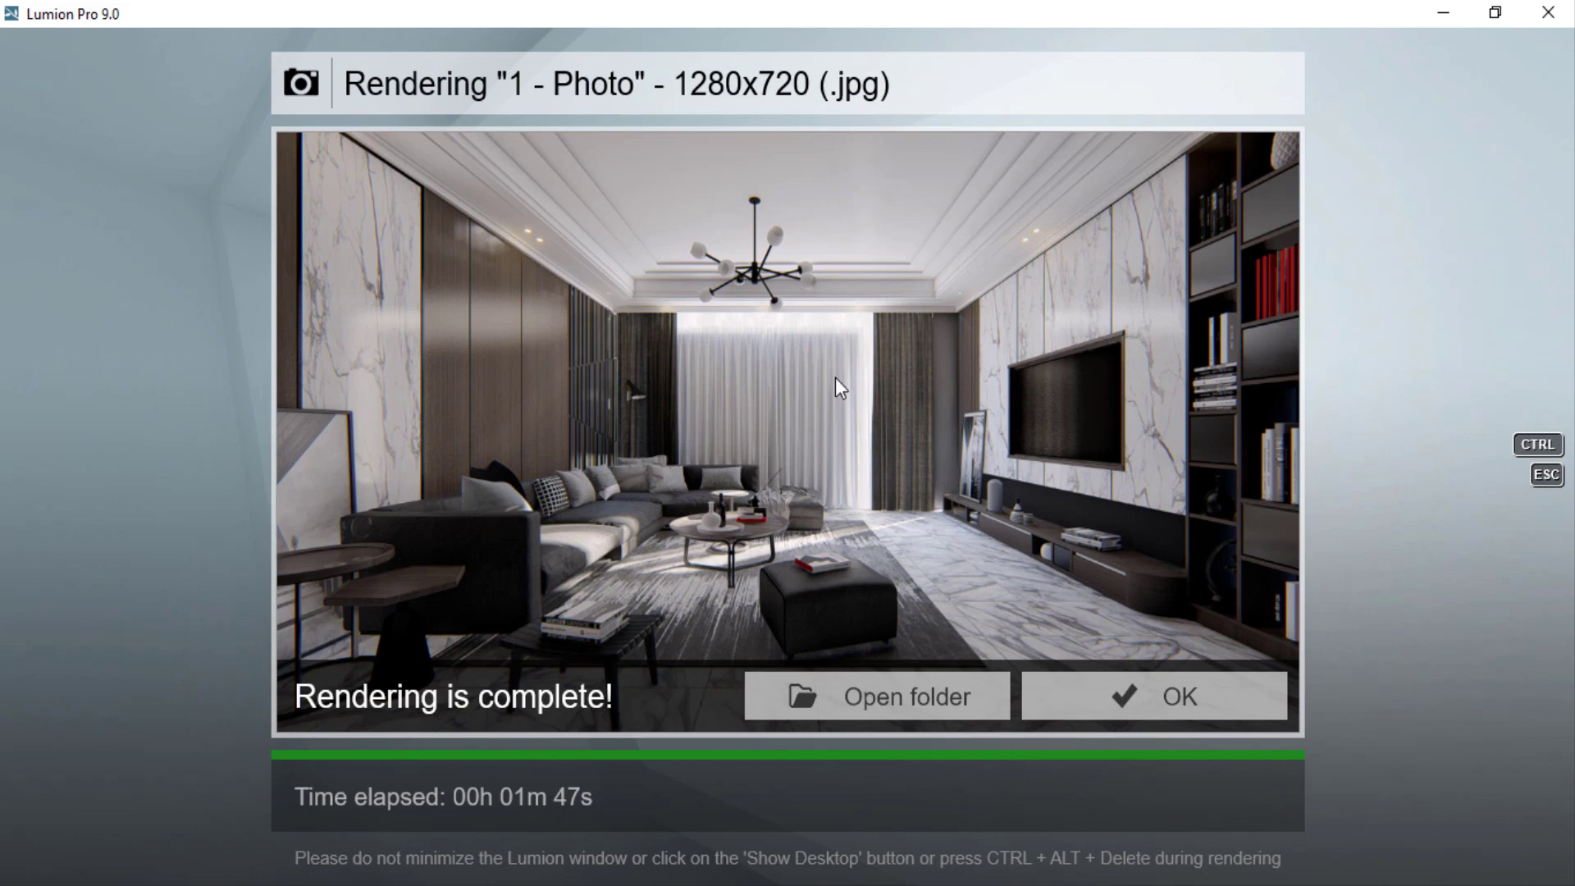
Close the finished render, return to Build mode, and move the view outside to see the box-shaped living room
left_click(1178, 692)
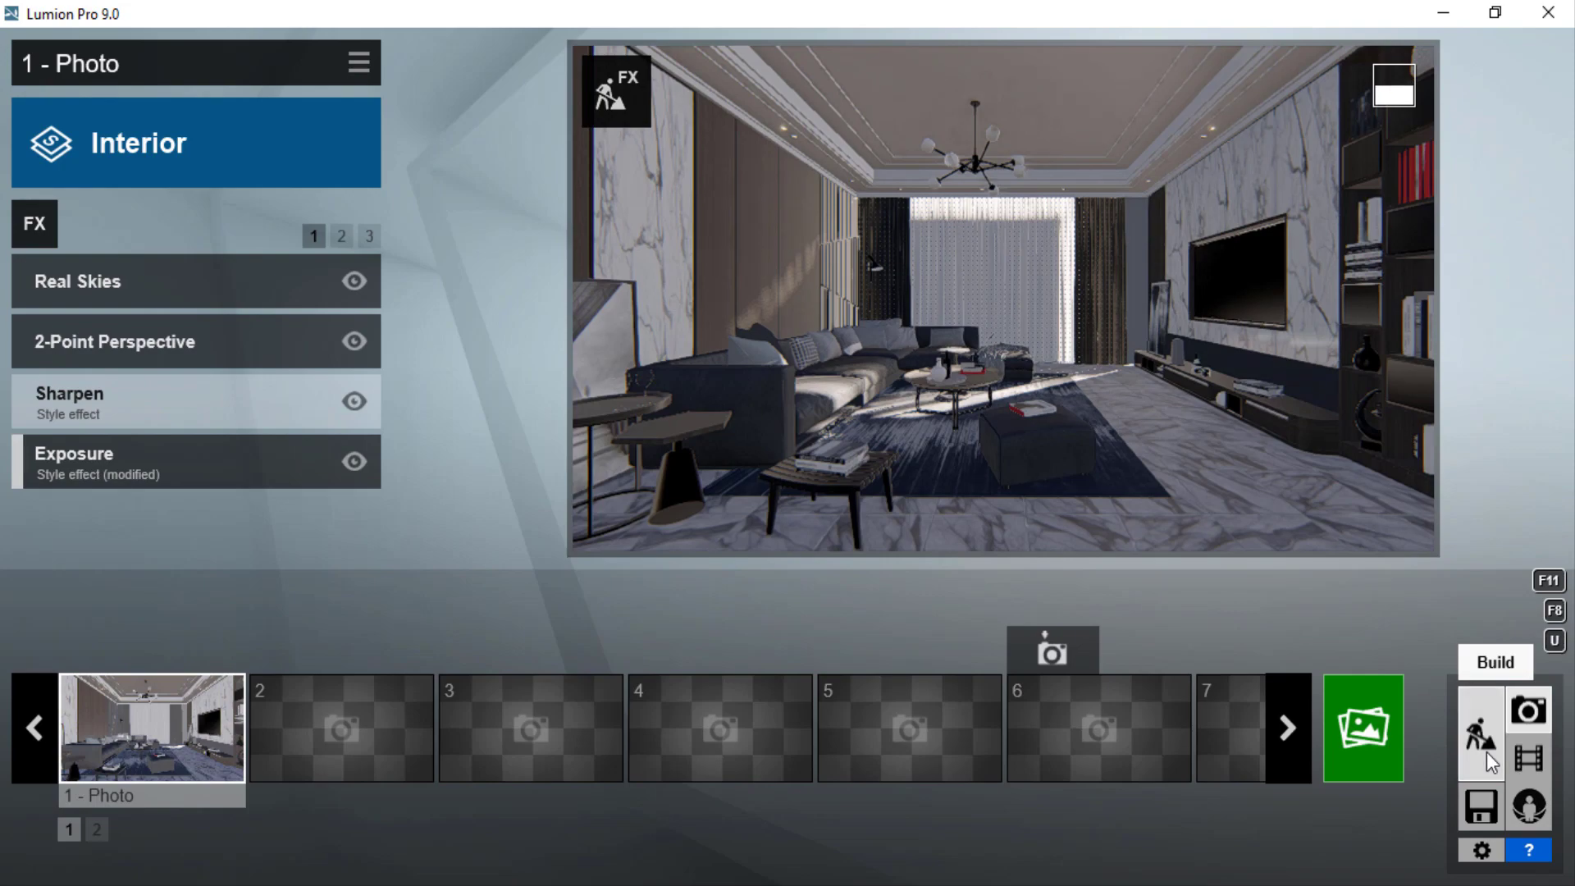
left_click(1486, 750)
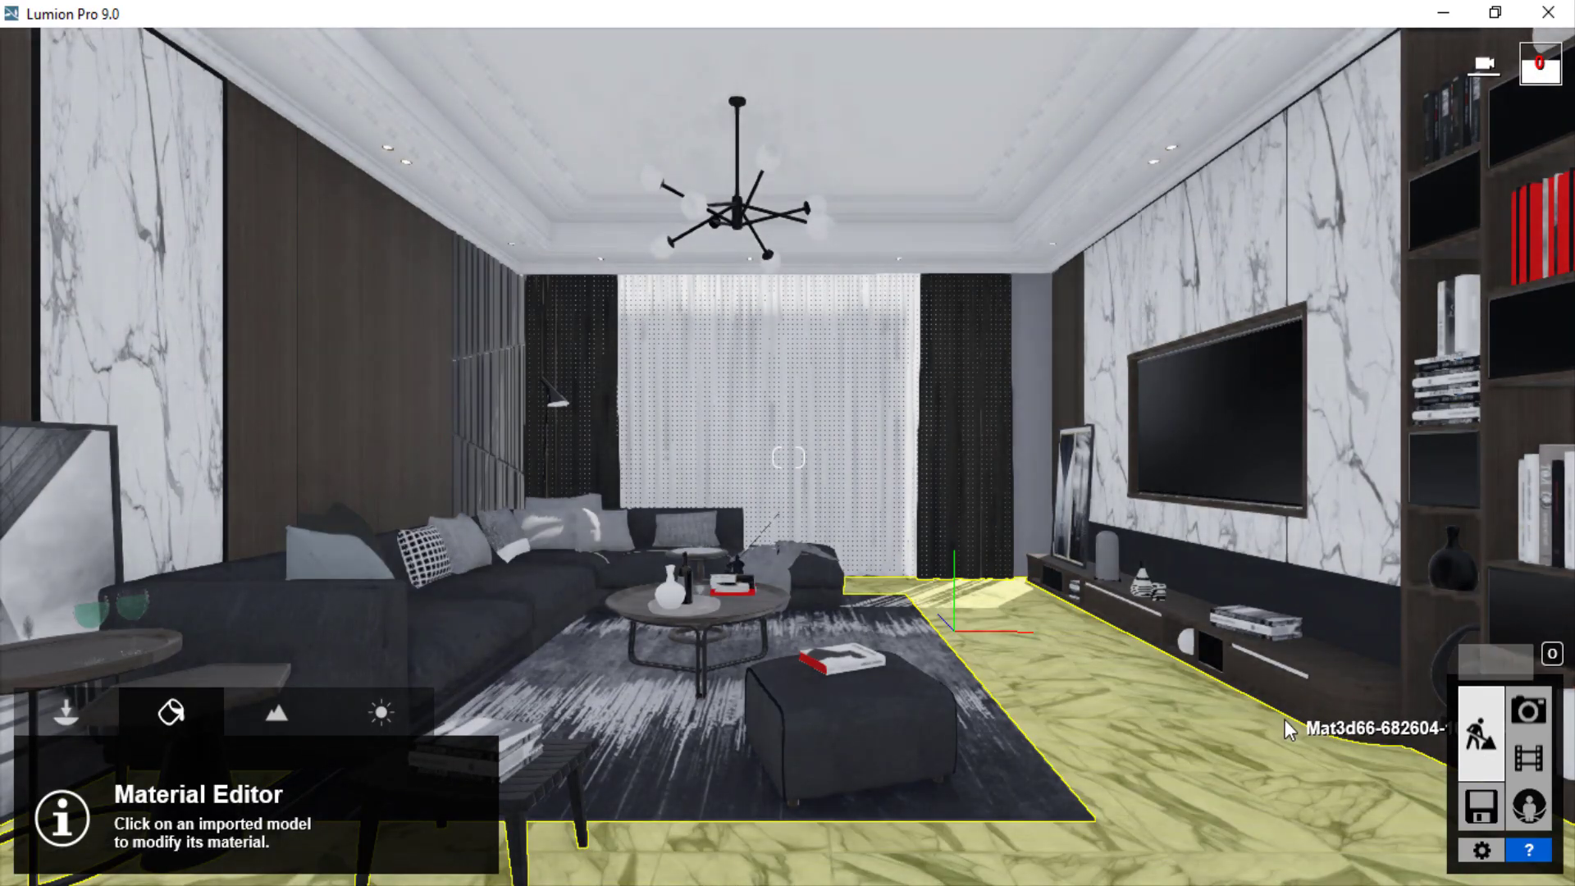
scroll(1285, 720, "up", 5)
scroll(1285, 720, "up", 5)
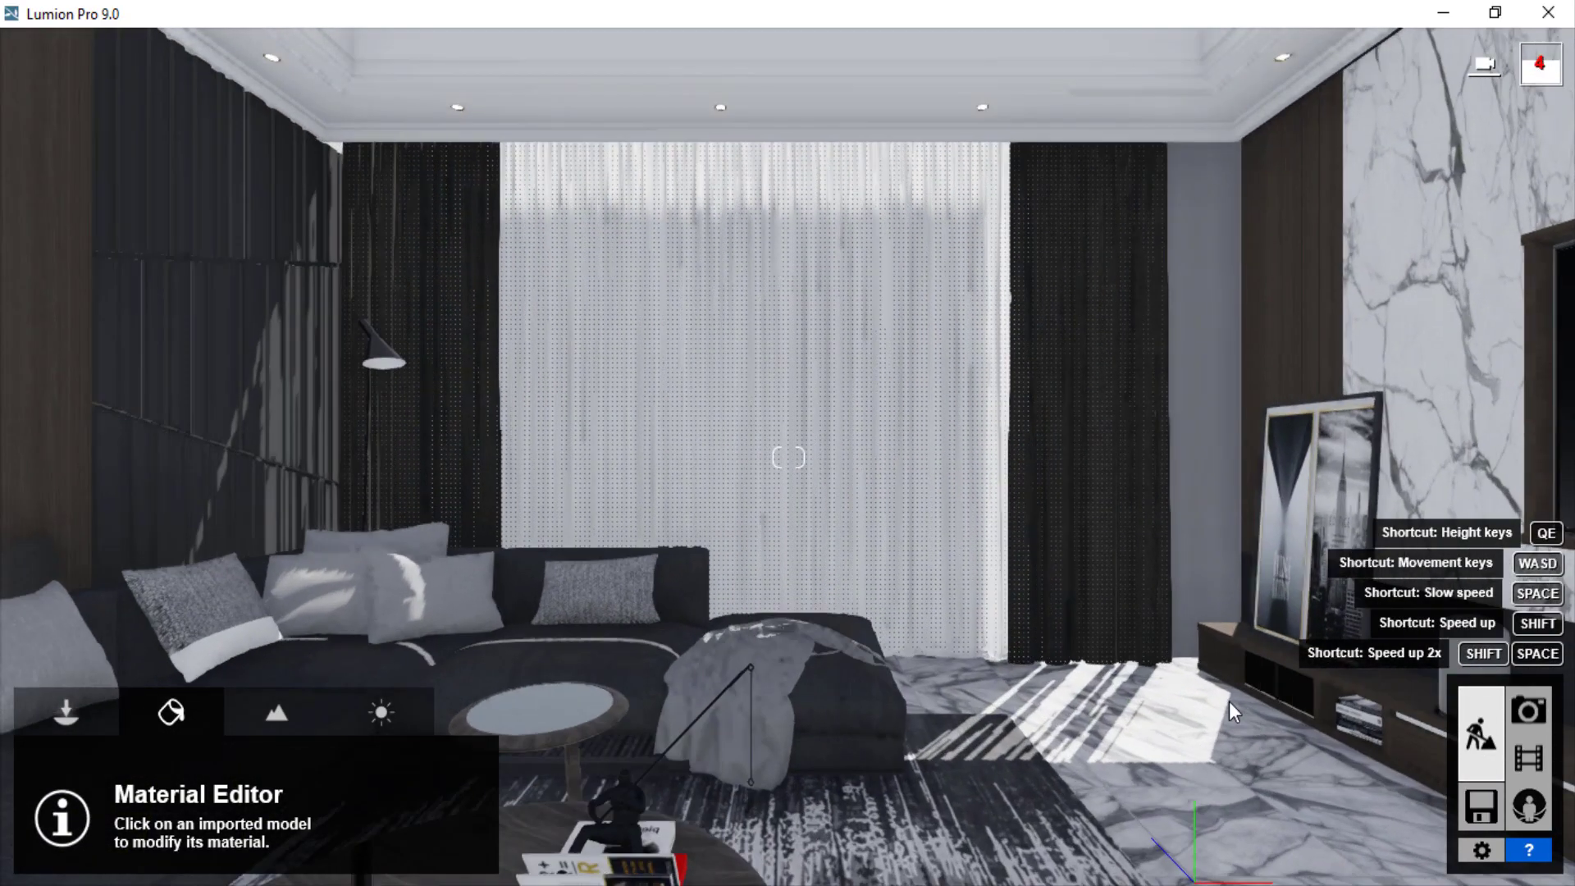
scroll(1229, 701, "up", 5)
scroll(1228, 701, "up", 5)
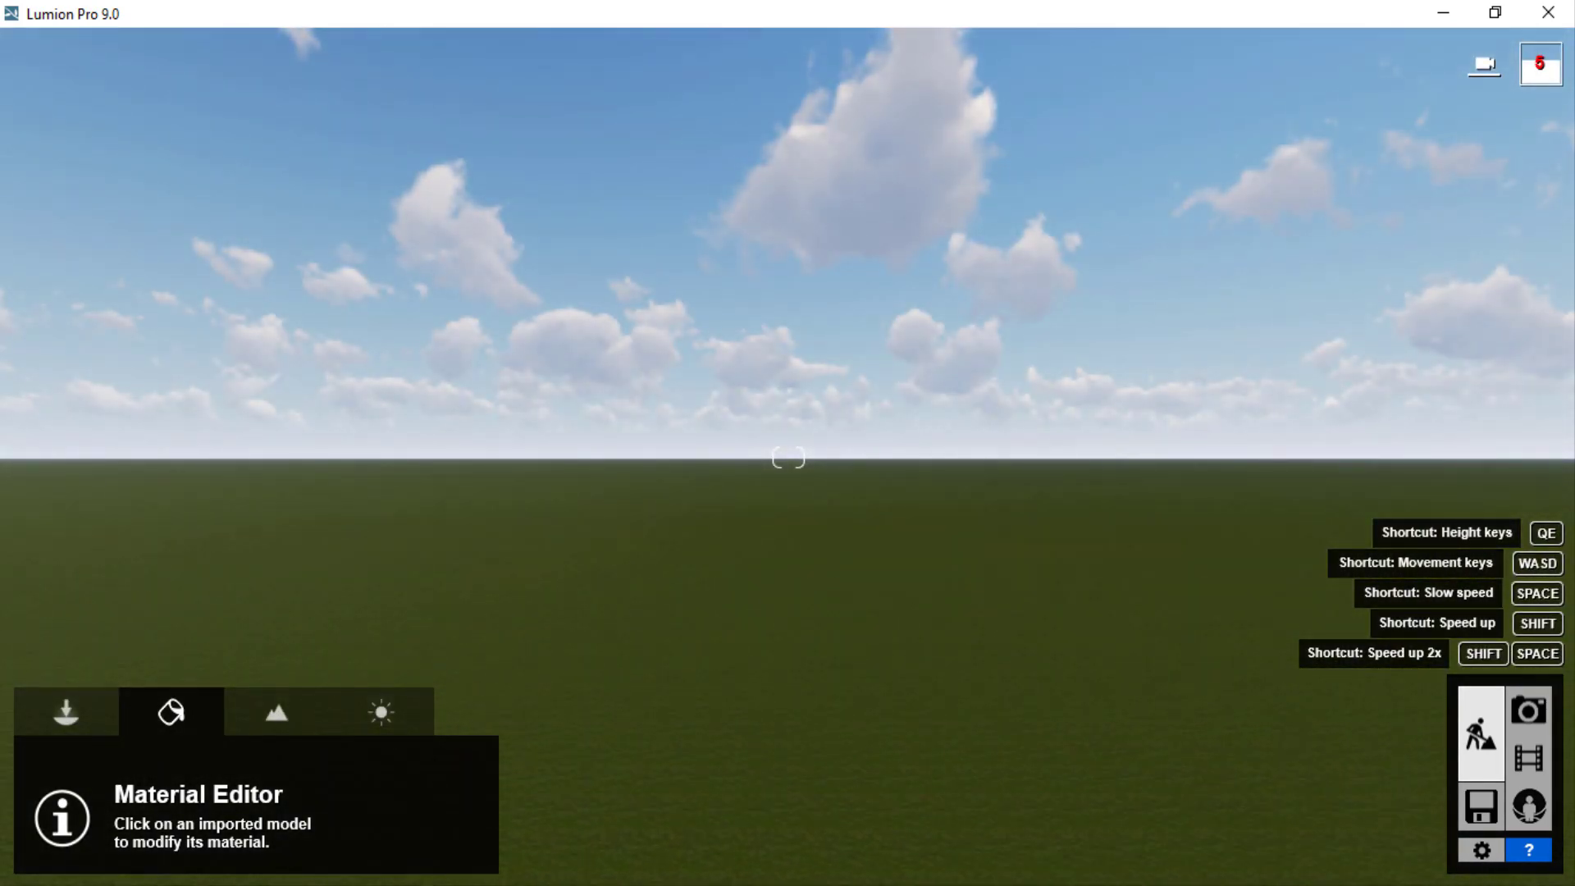
right_click_drag(1201, 789, 1181, 828)
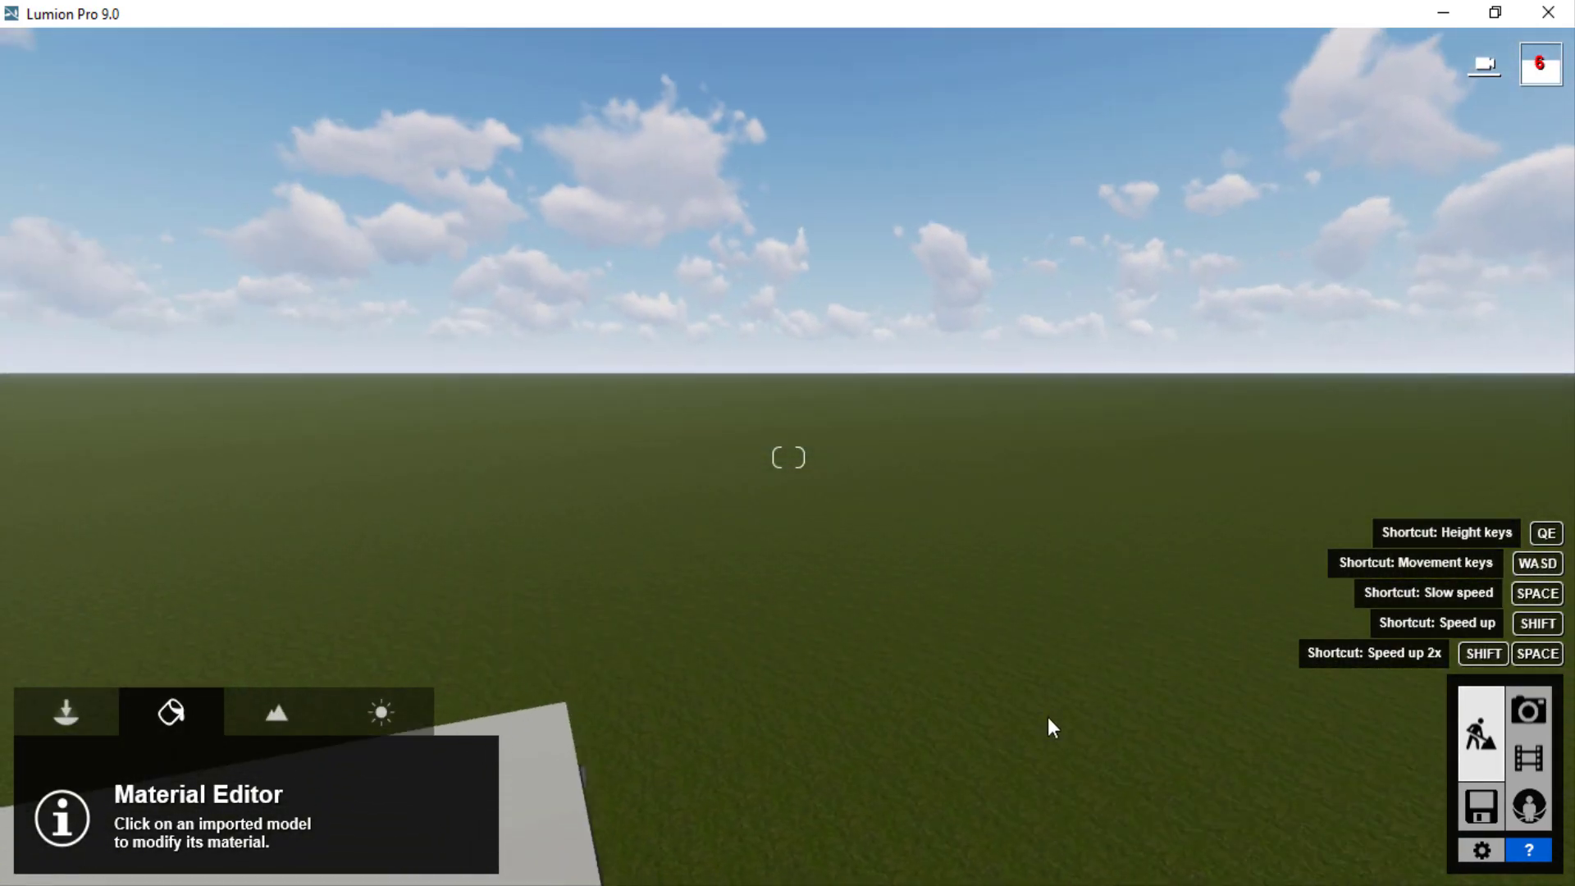
mouse_move(1047, 728)
right_mouse_down()
mouse_move(1061, 703)
mouse_move(1171, 767)
right_mouse_up()
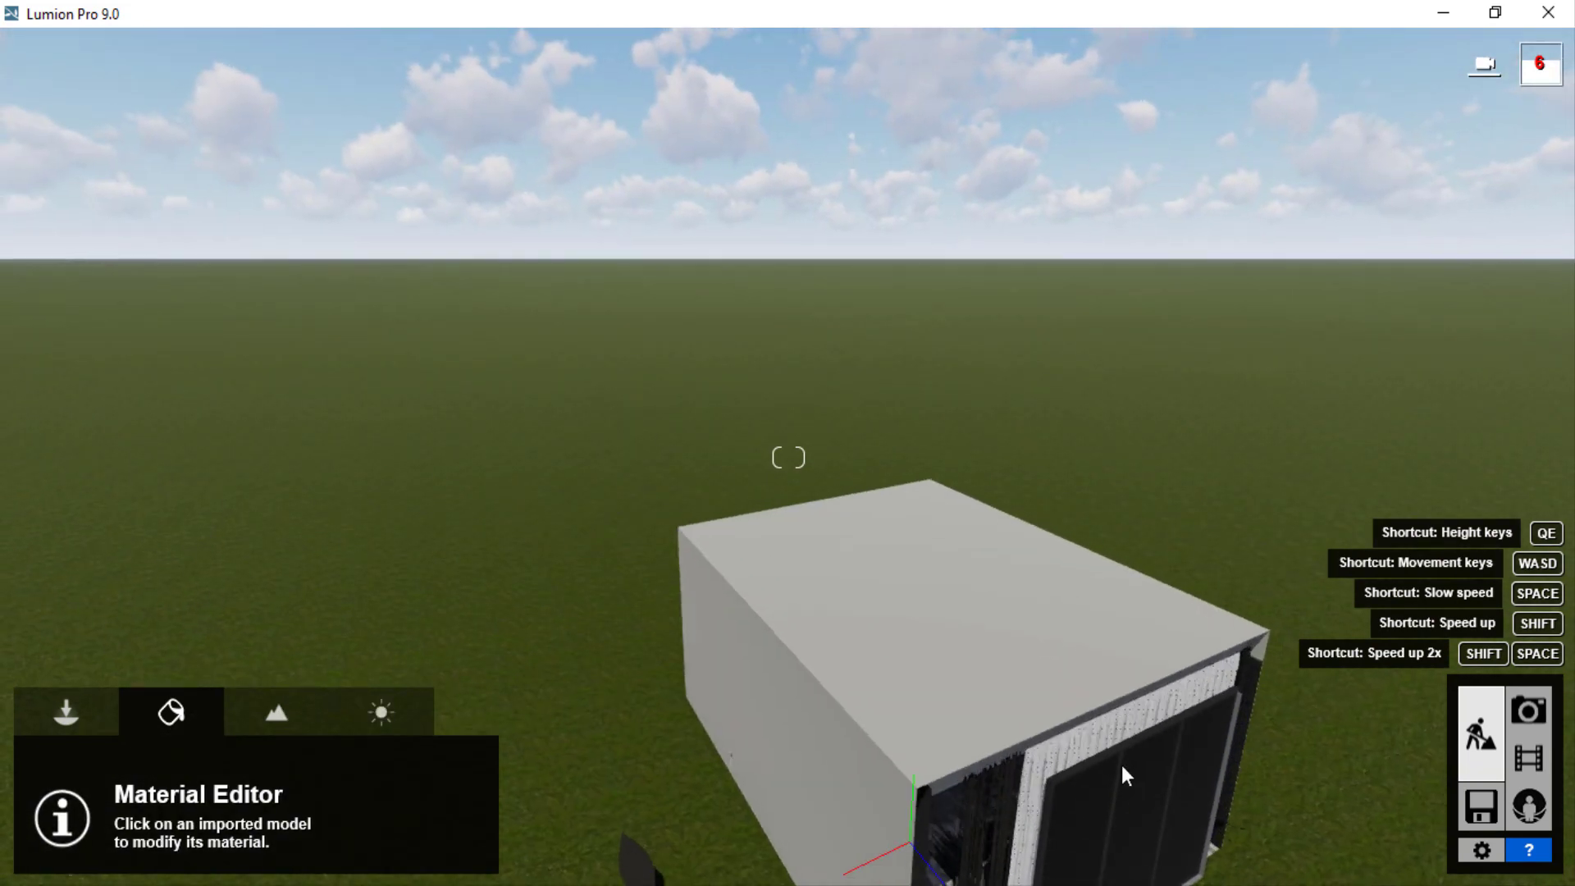
Give the window glass a Standard material with Waxiness off and Transparency 0.9, and save the window materials
left_click(1071, 787)
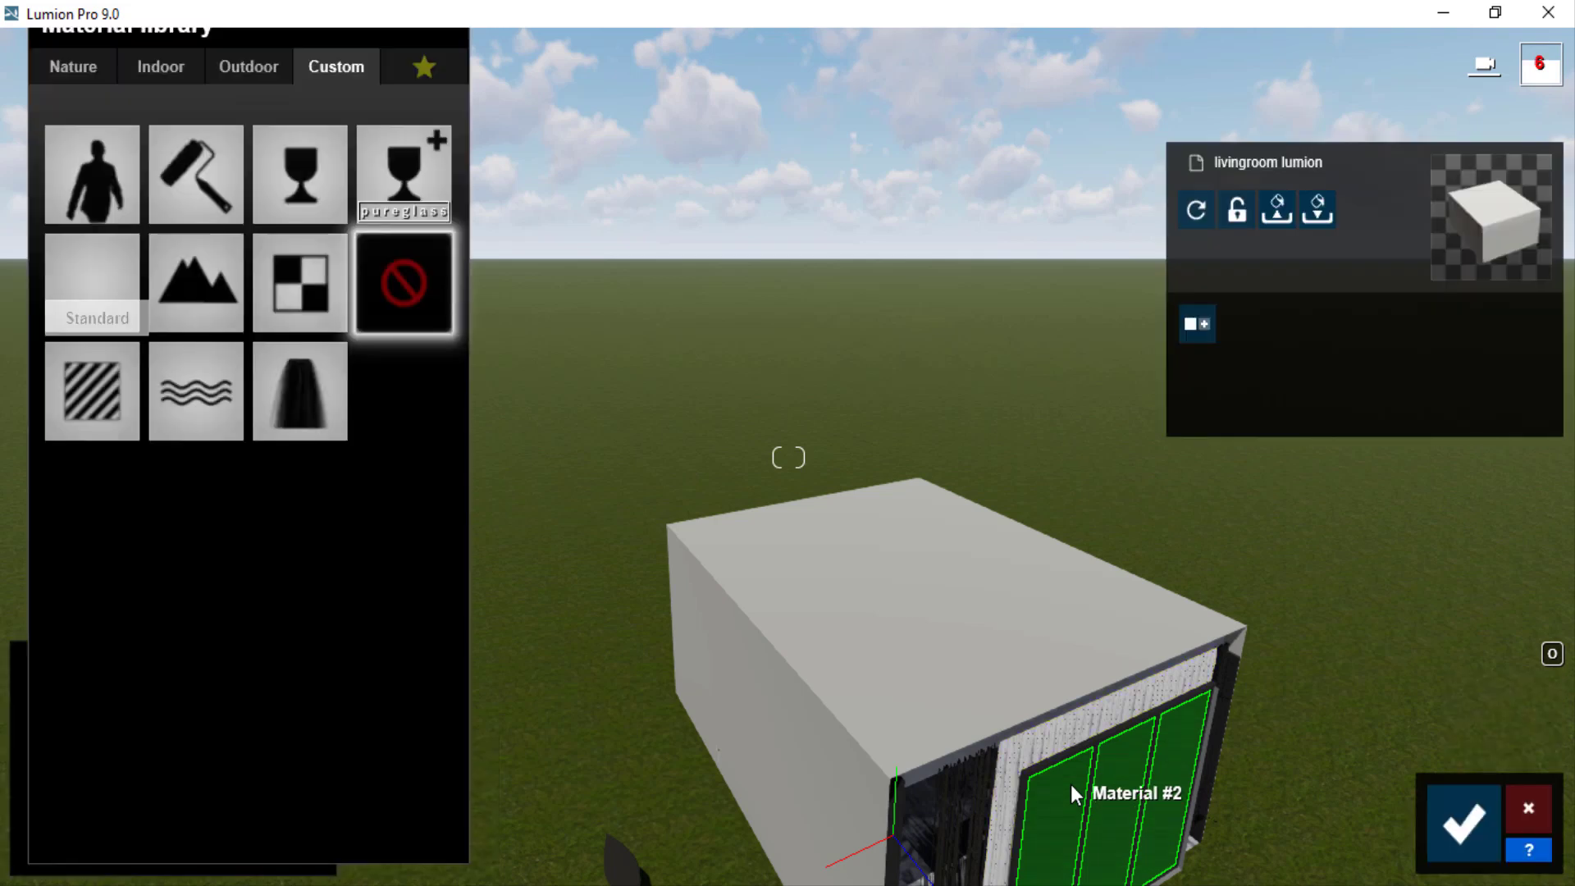
left_click(105, 407)
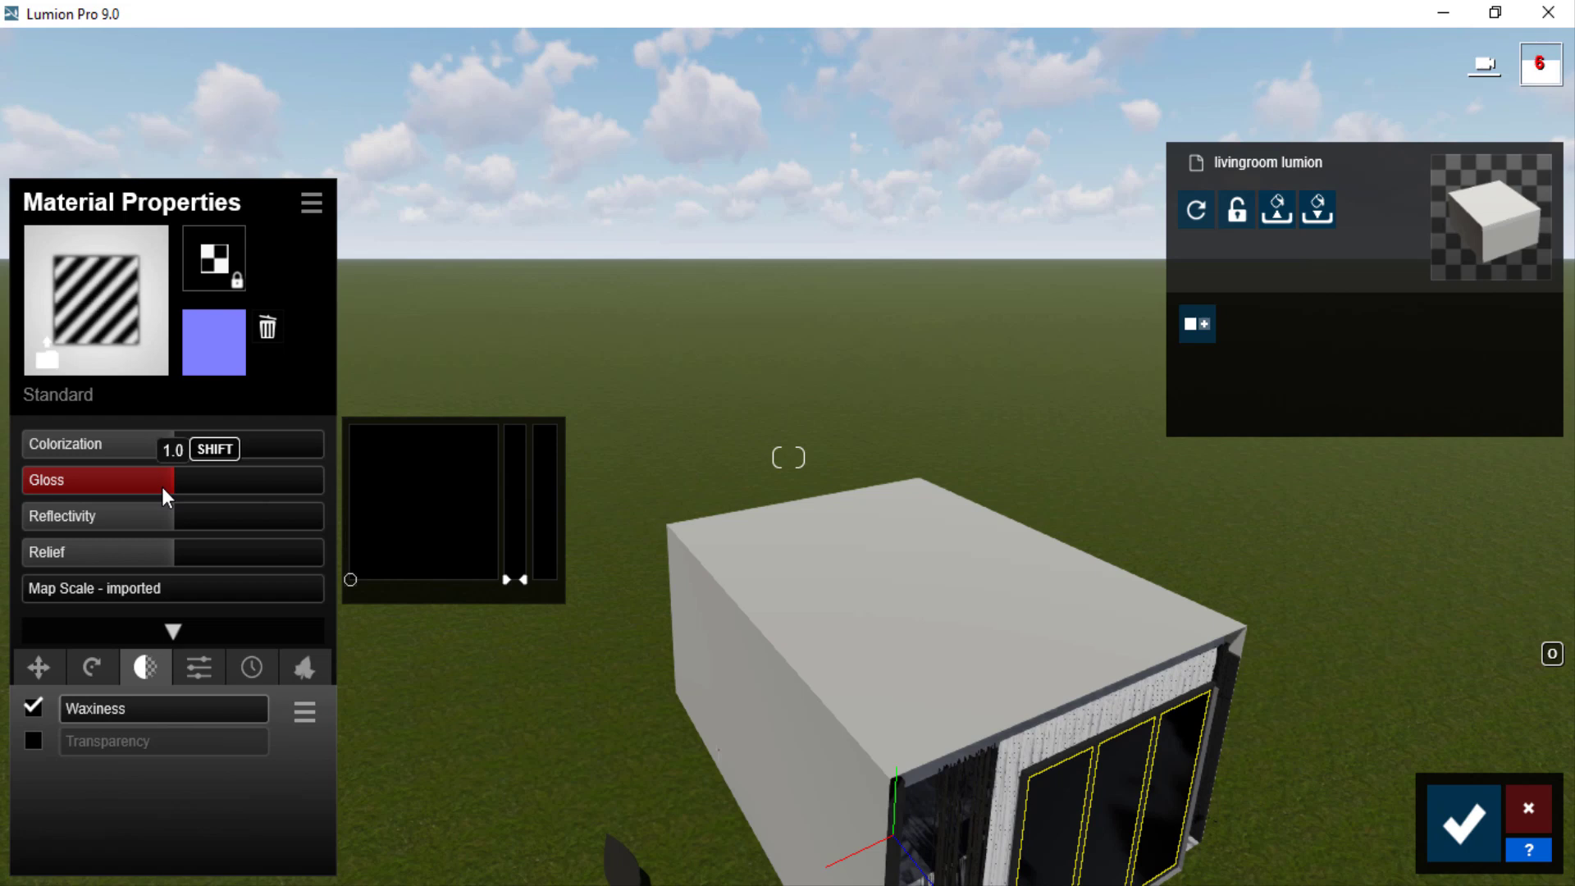
left_click(72, 740)
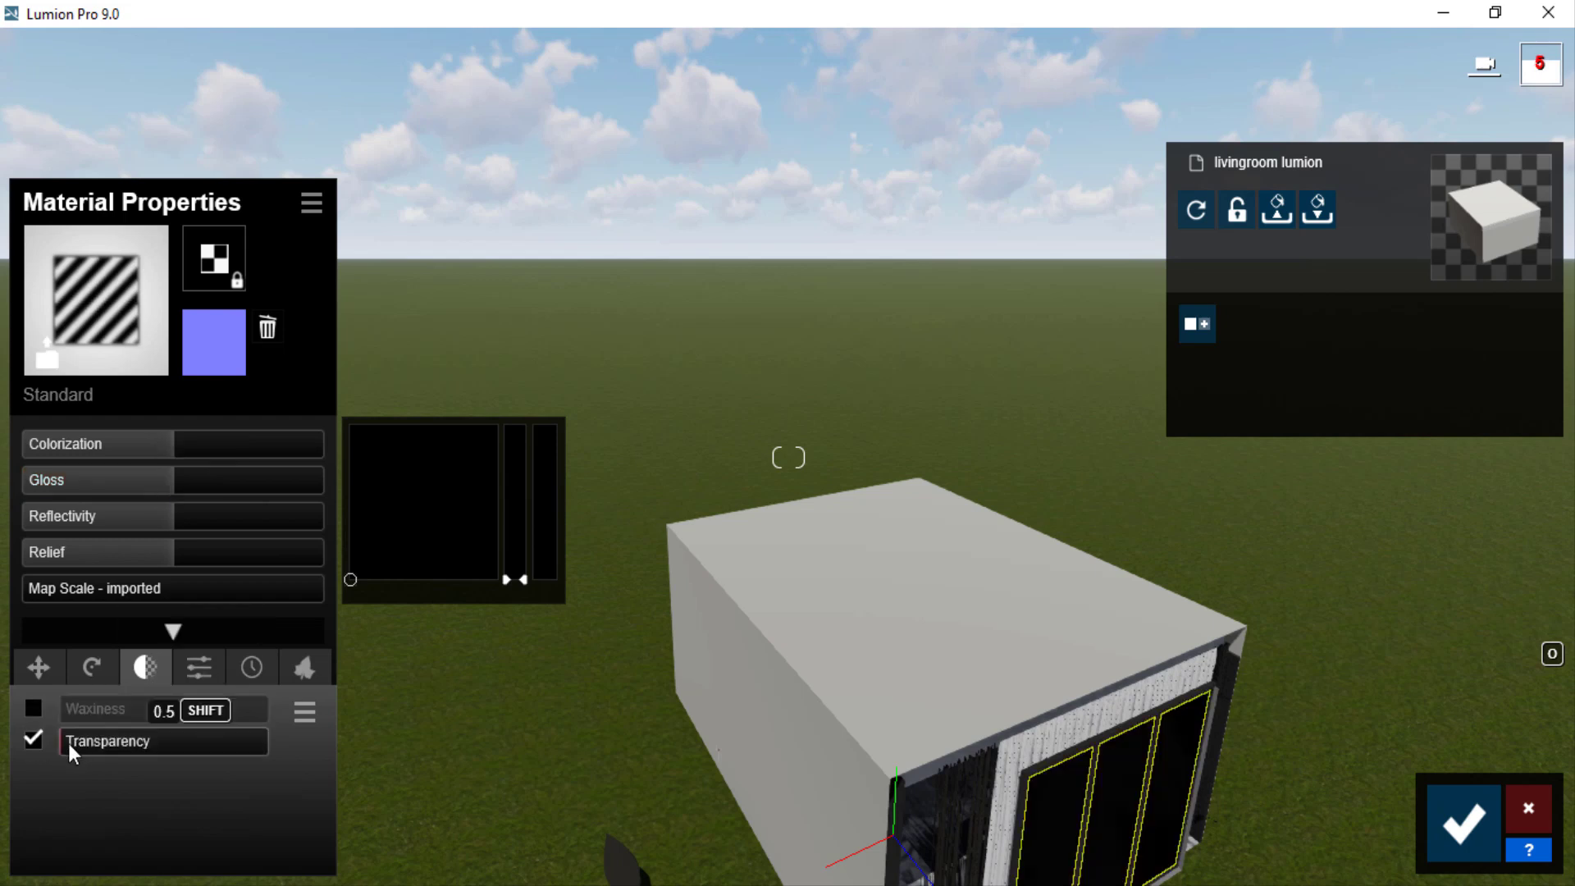
left_click(179, 740)
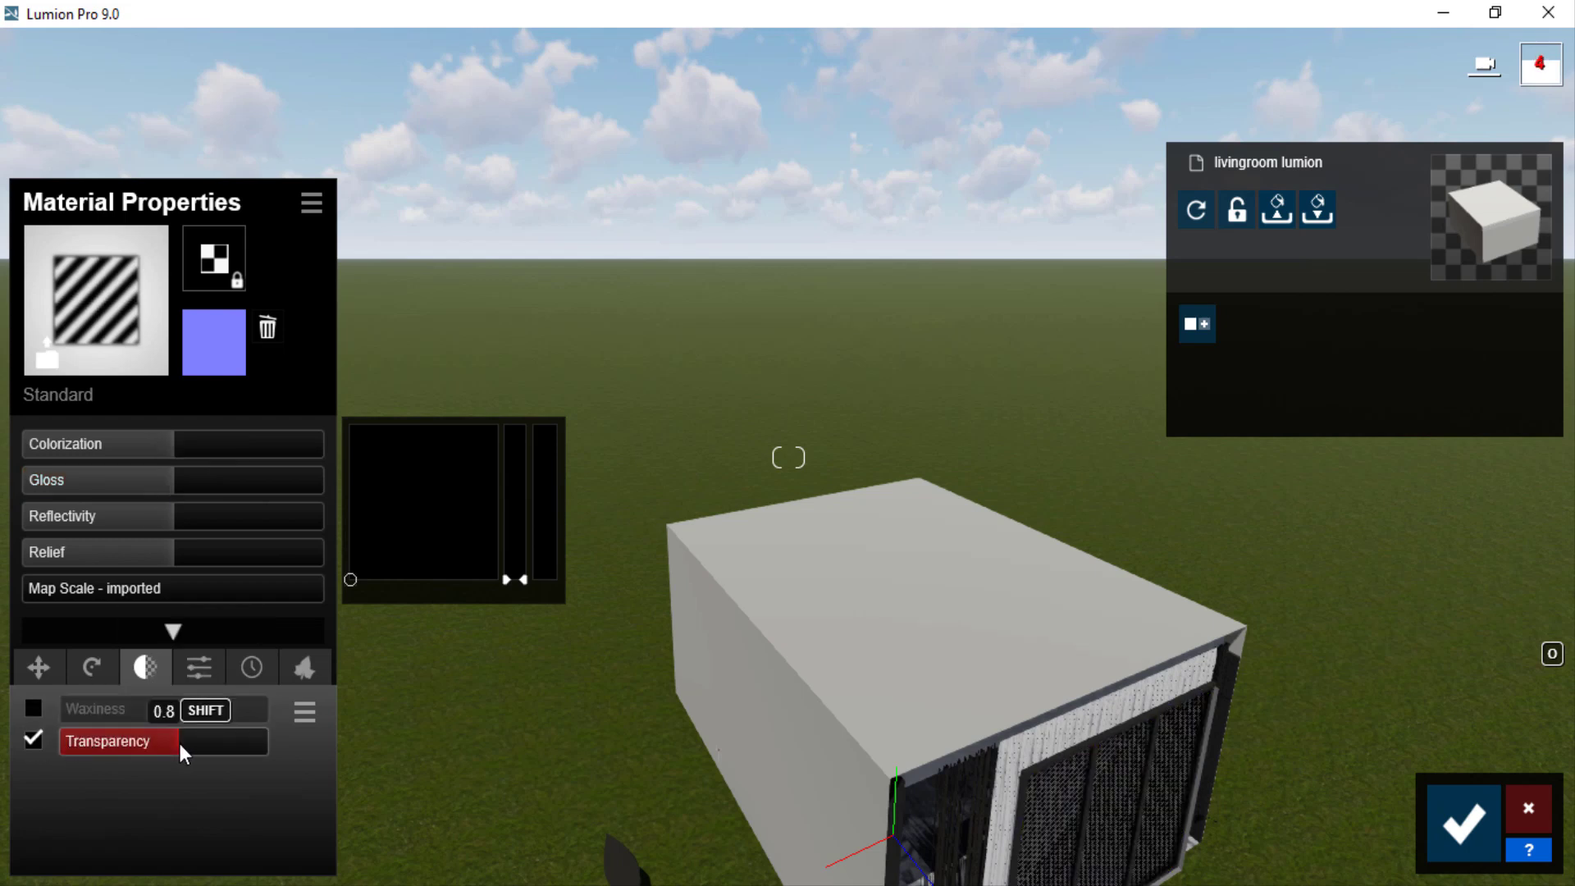
left_click(238, 745)
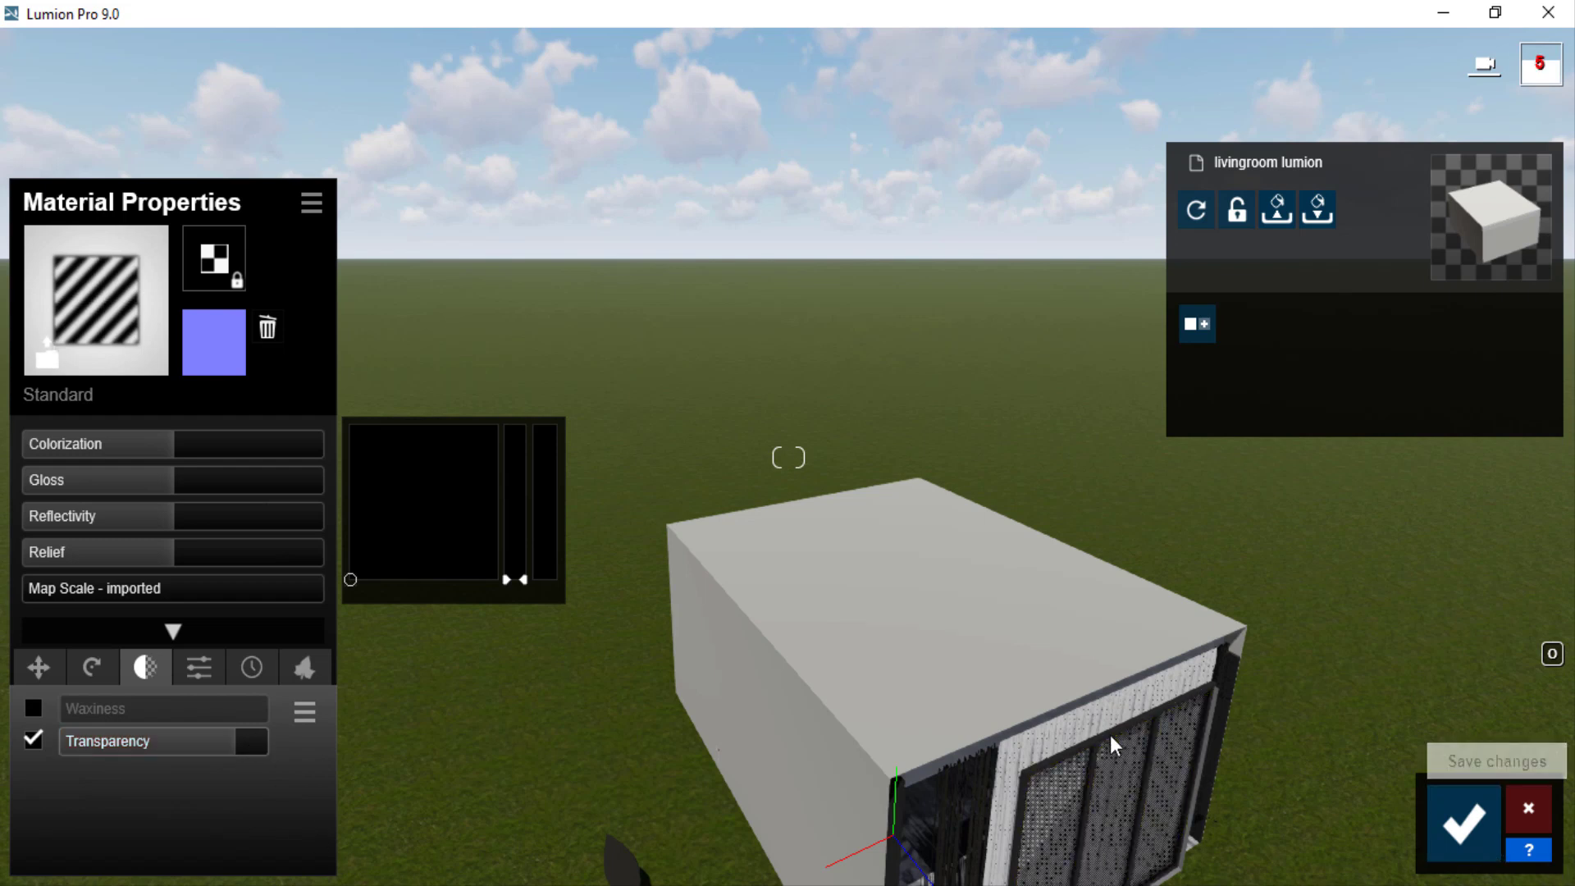
key("Return")
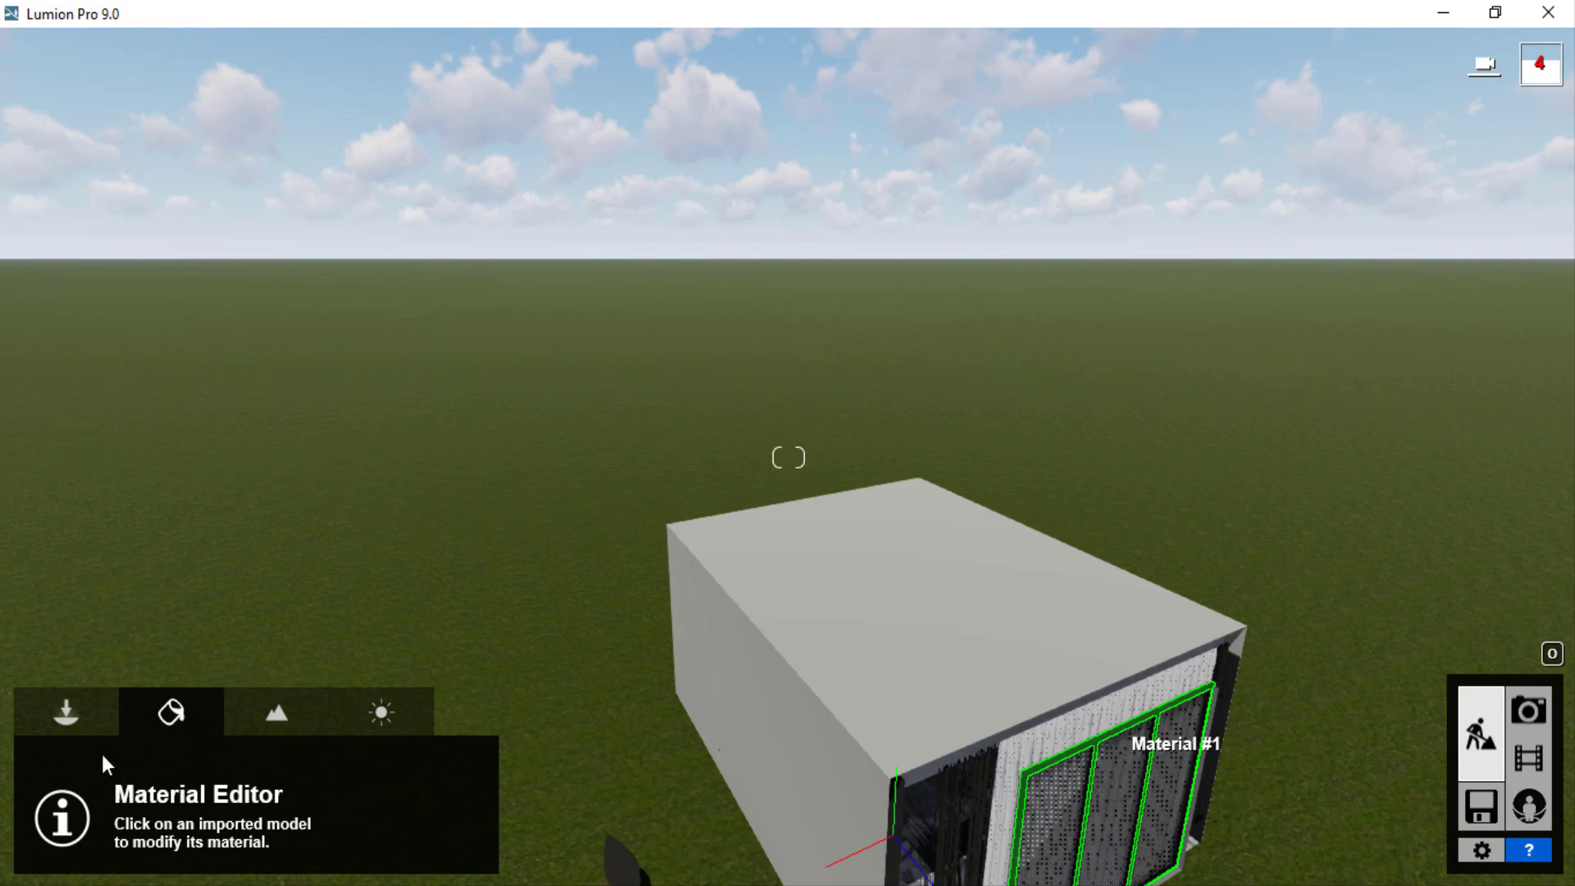
left_click(102, 755)
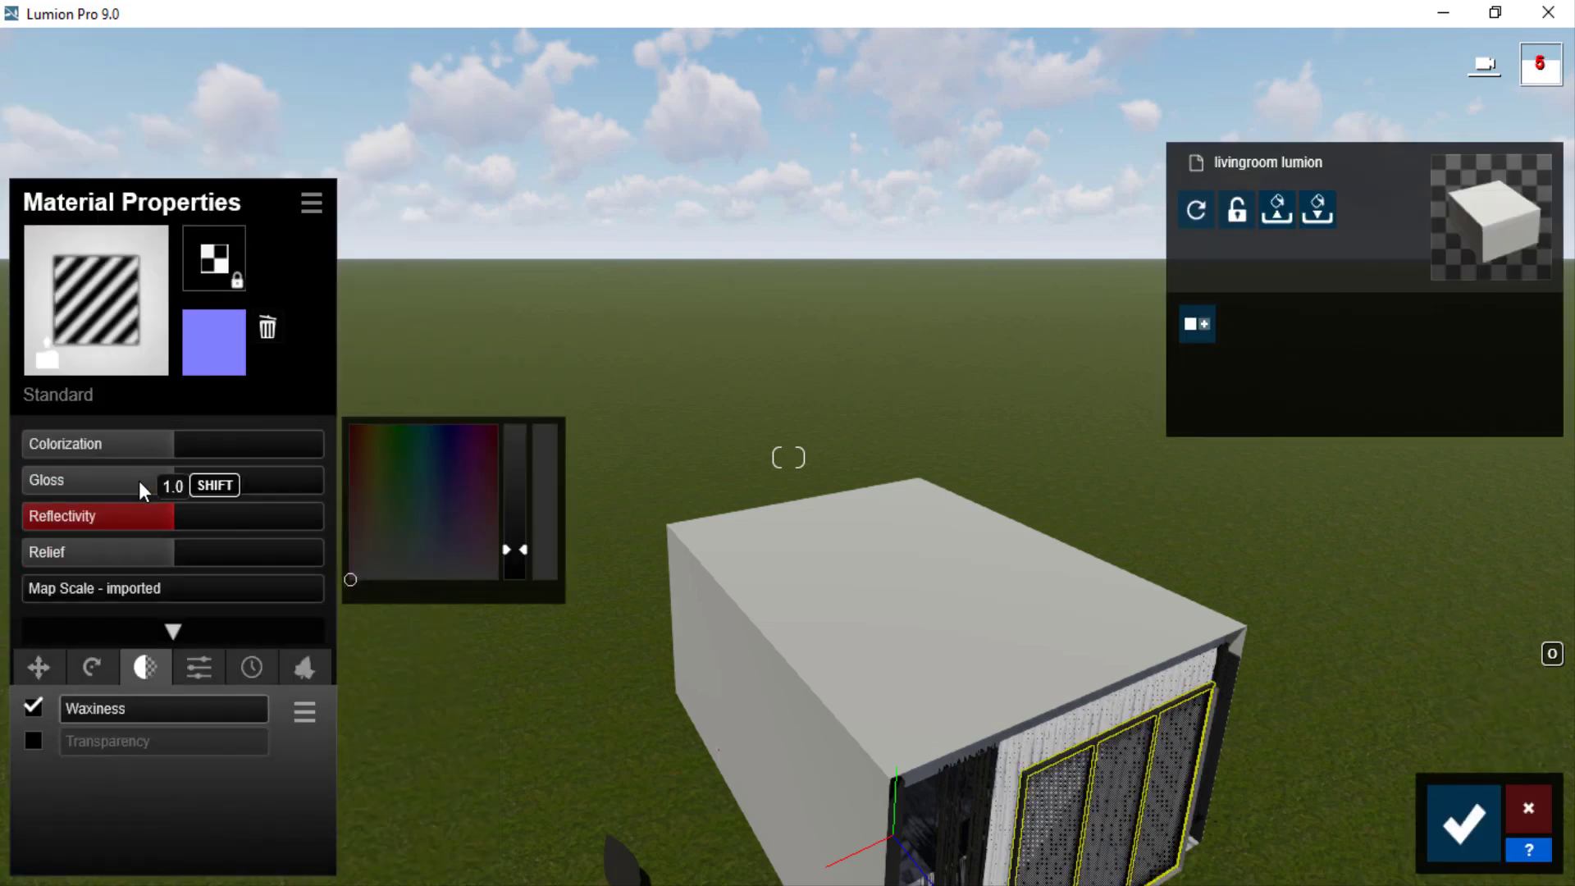
left_click(1480, 809)
Restore photo 1's interior camera view and return to Build mode
left_click(1529, 713)
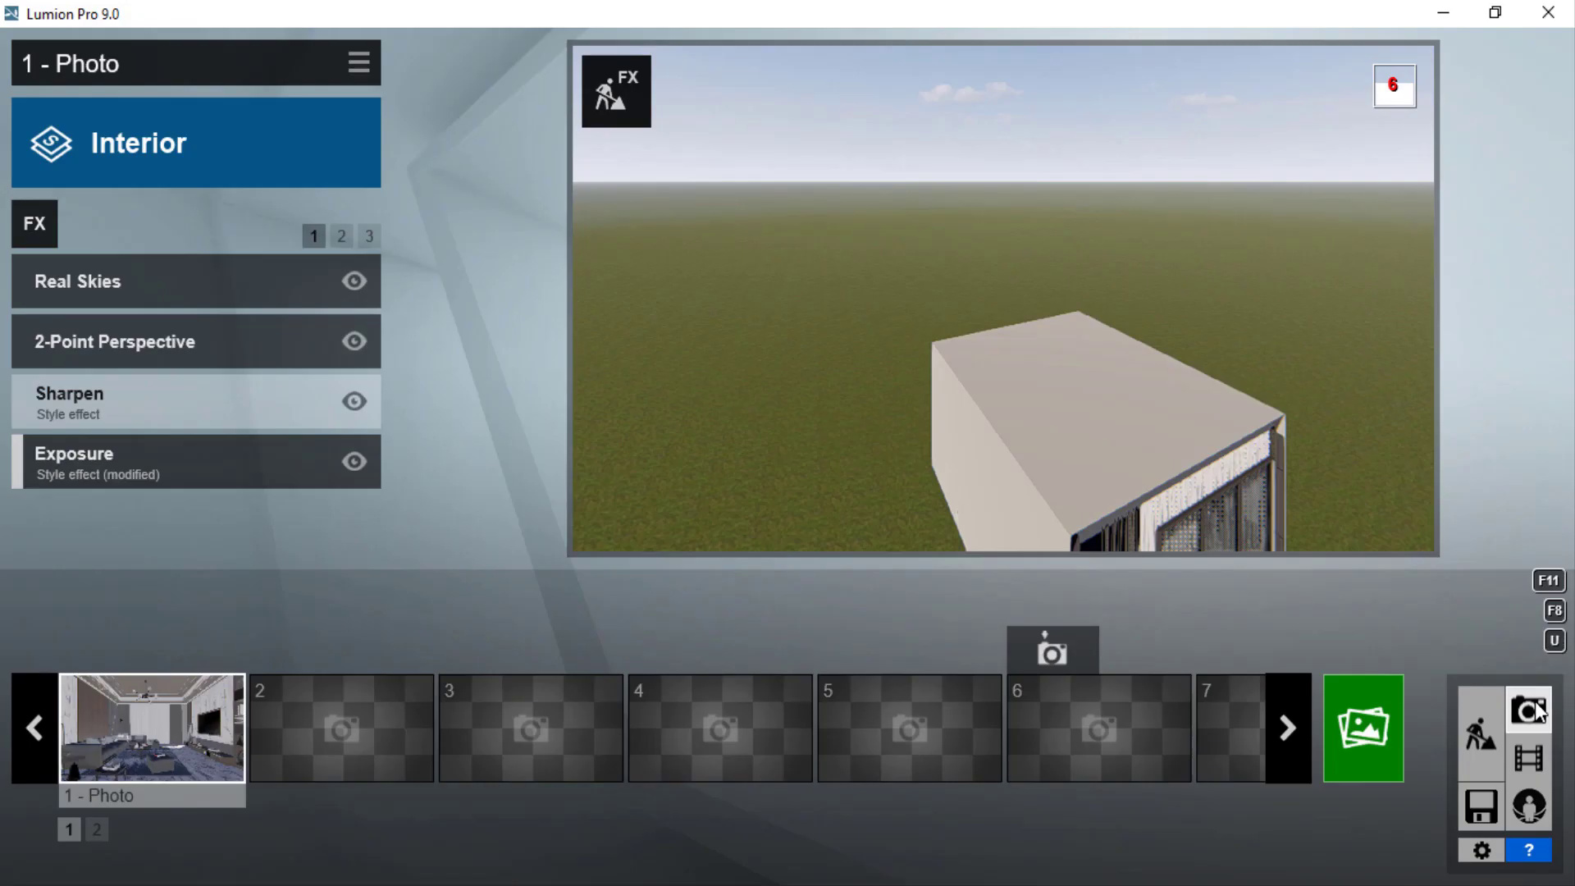
left_click(194, 722)
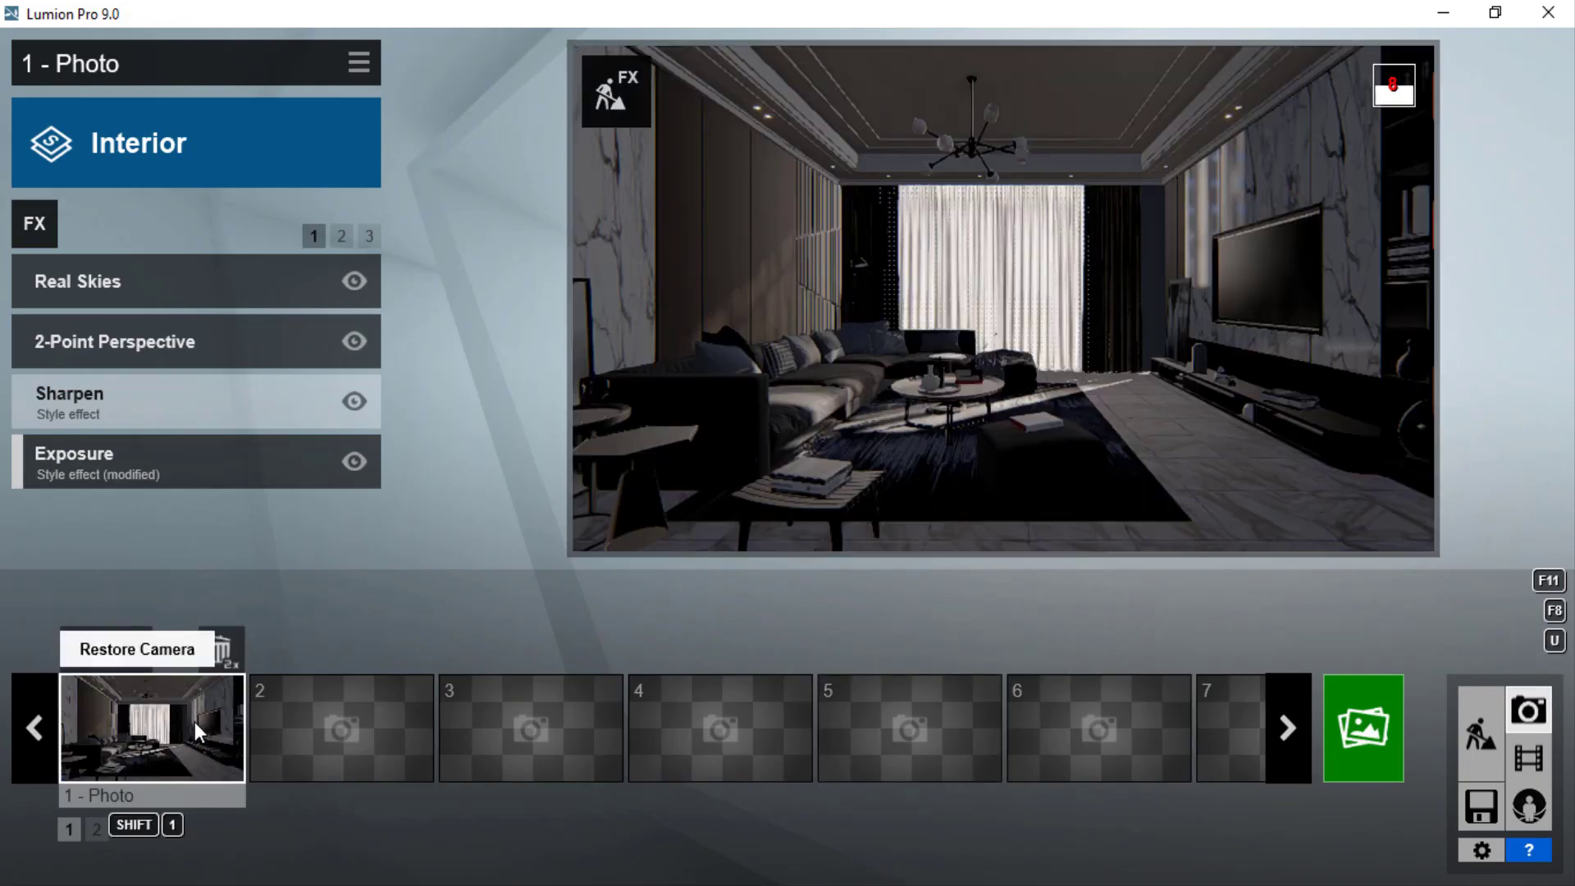
mouse_move(1198, 333)
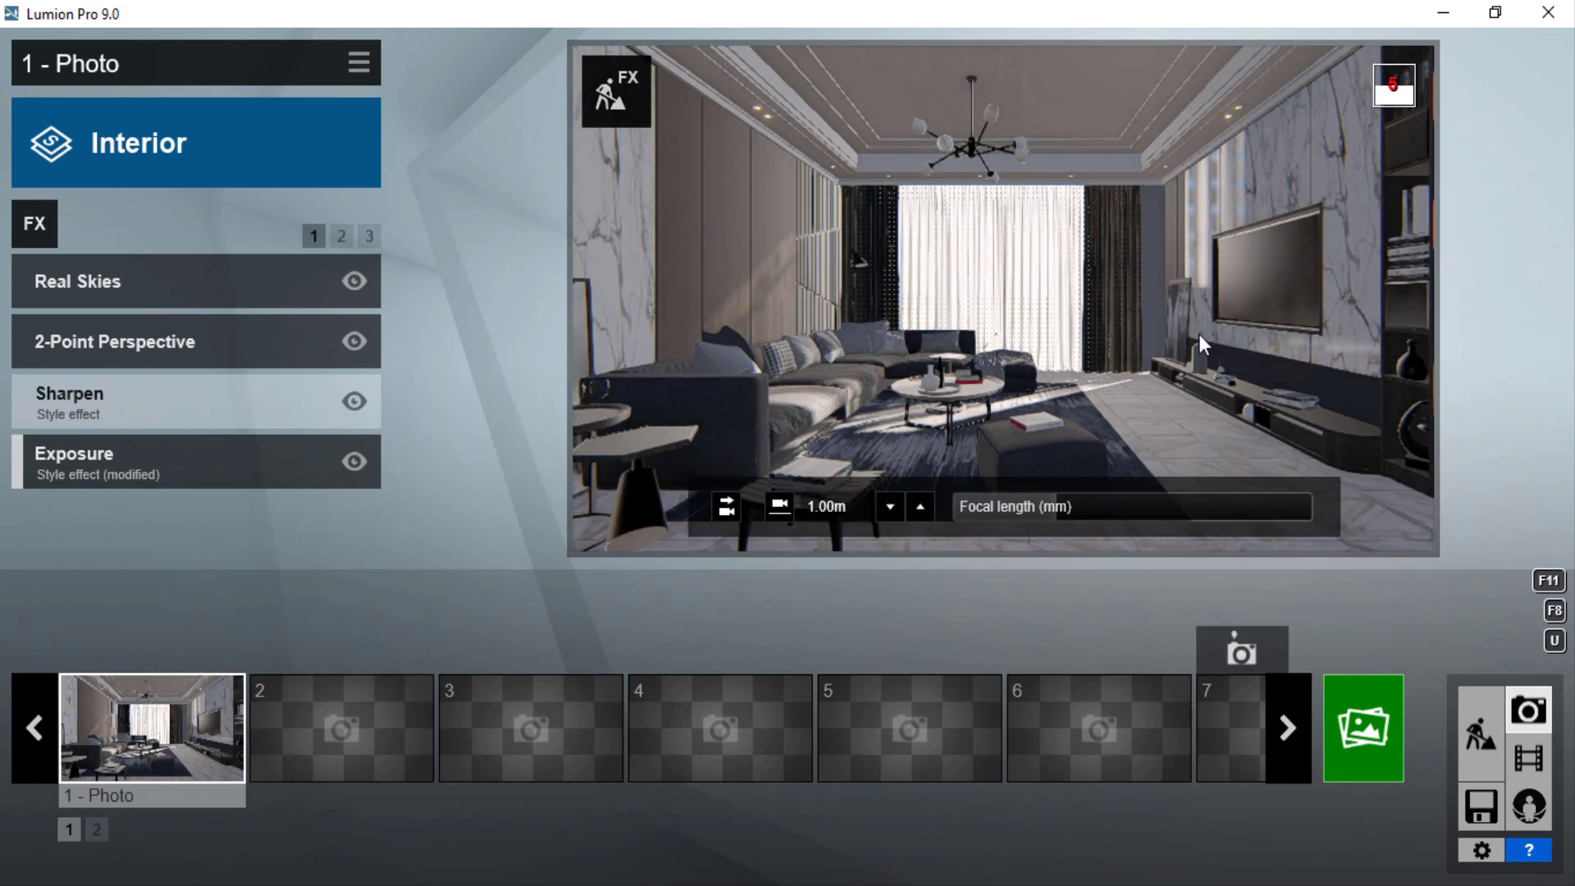
left_click(1484, 725)
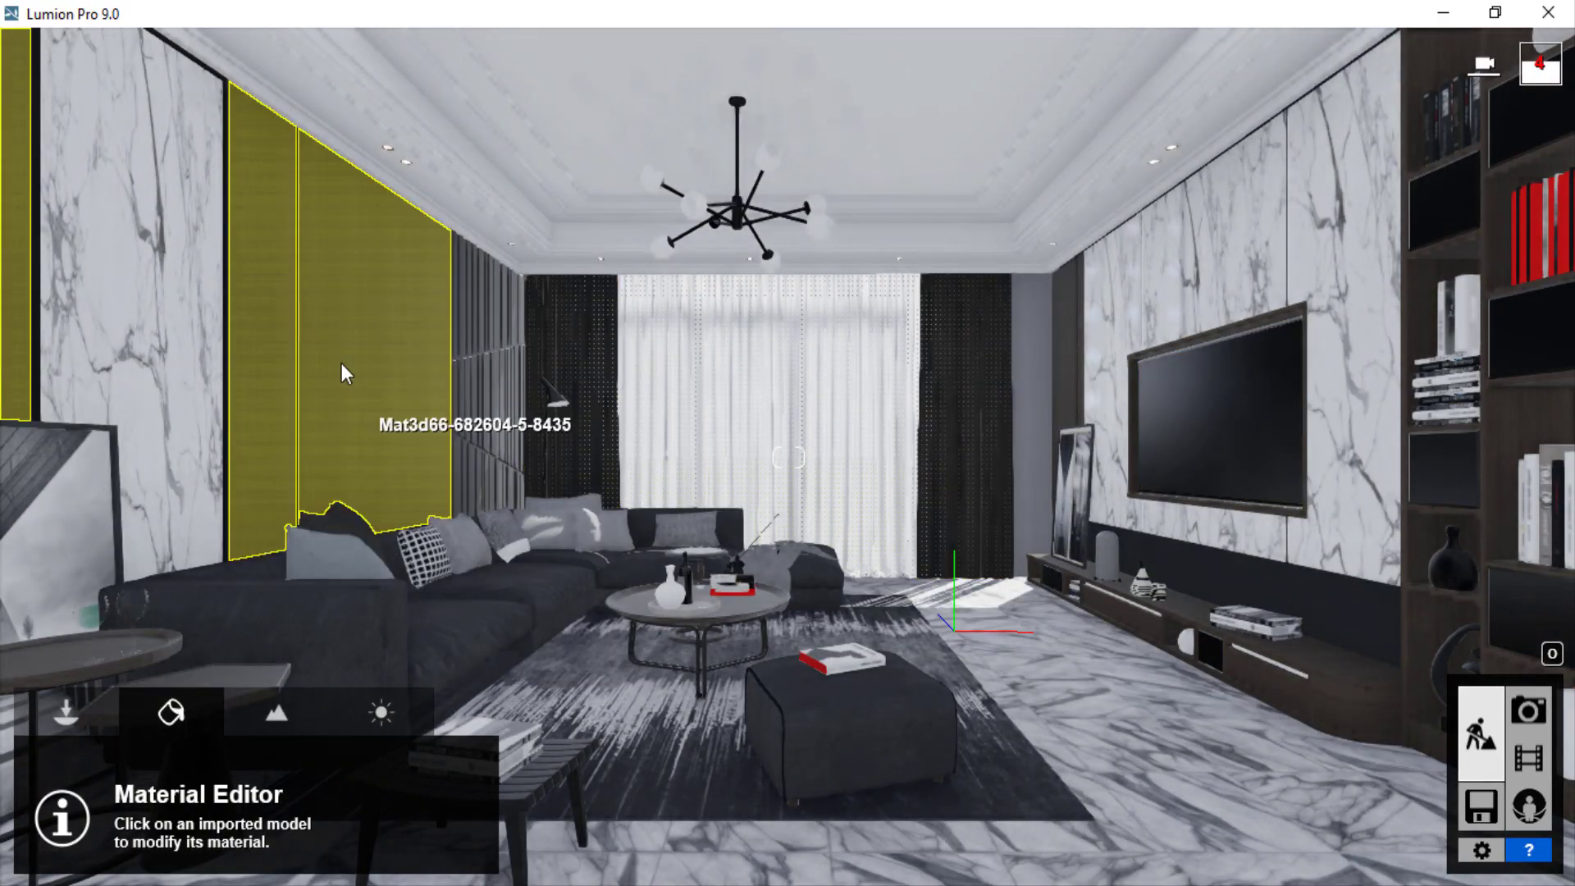
Set the dark wood wall panel material to Reflectivity 1.0 and Gloss 0.8 and save it
left_click(341, 366)
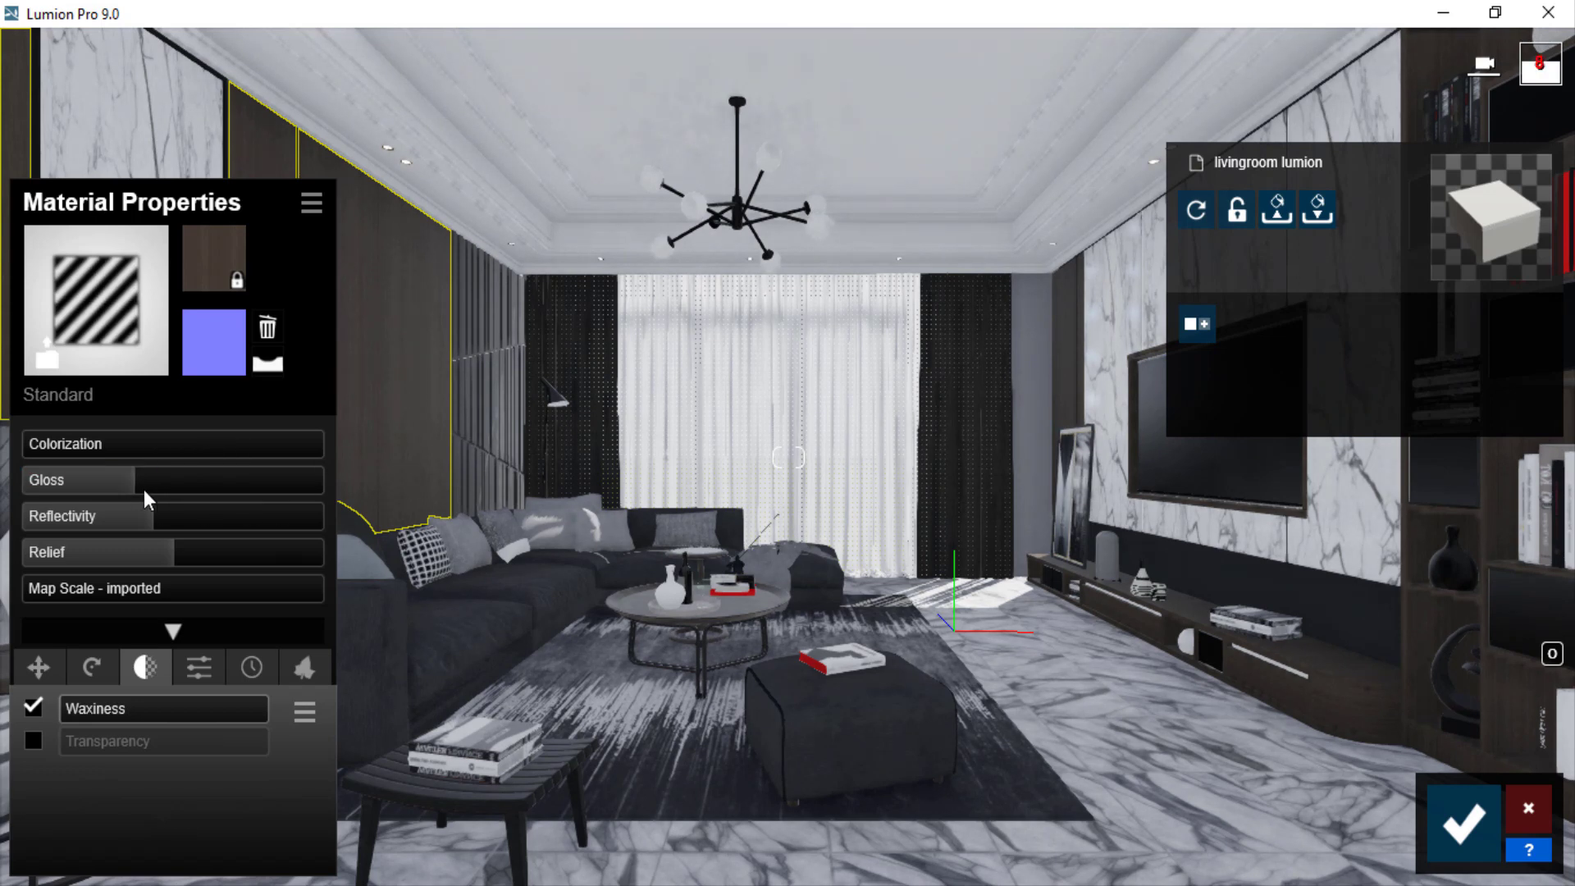
left_click(164, 517)
left_click_drag(165, 520, 170, 520)
left_click(139, 484)
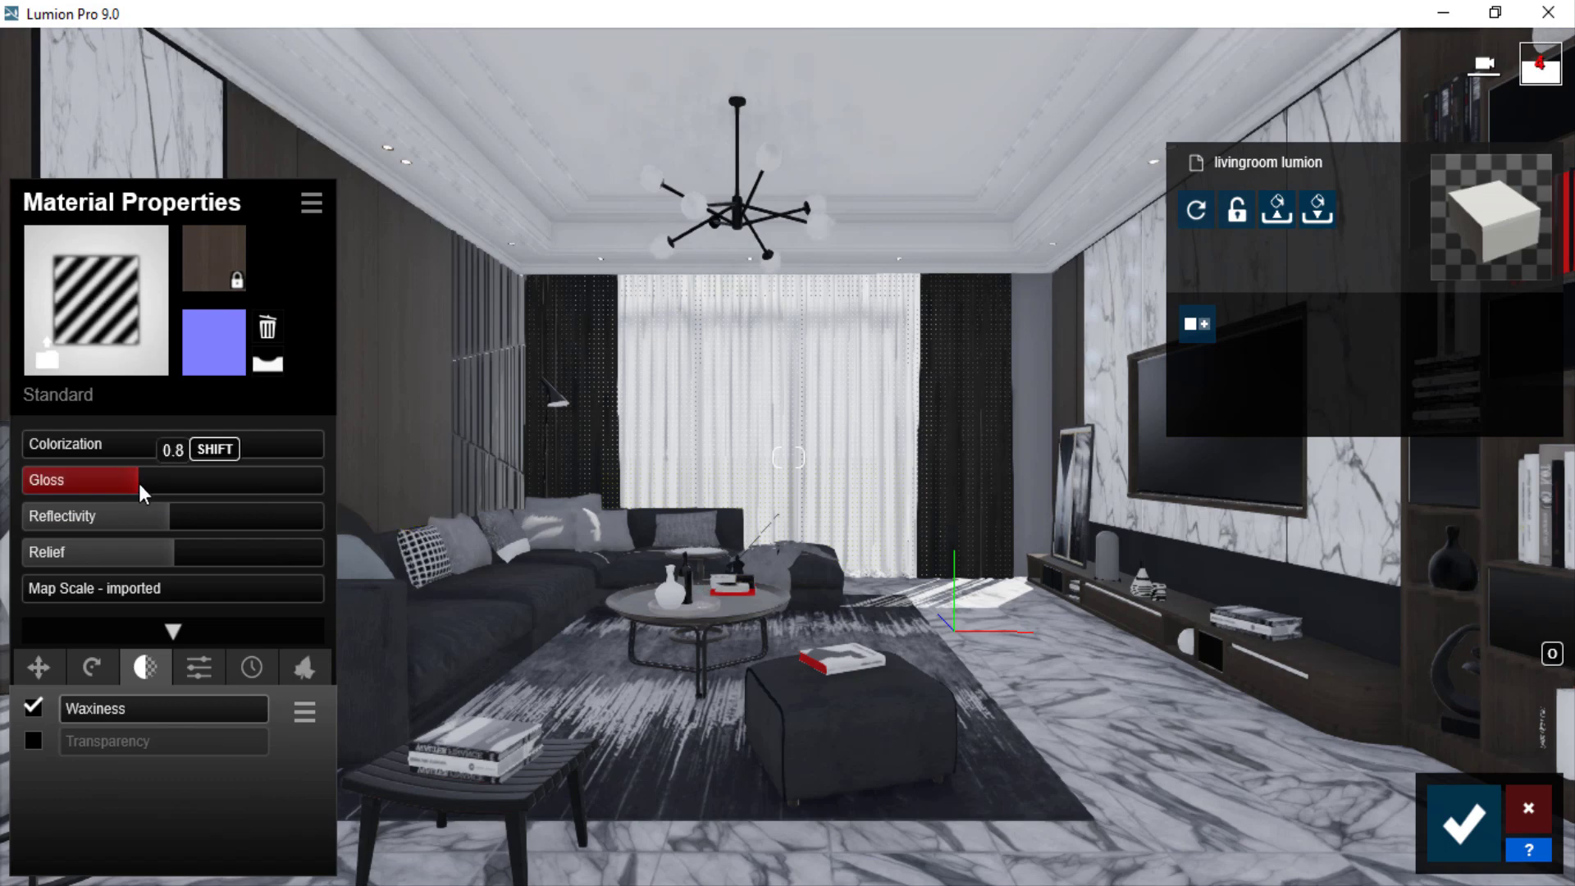
left_click(1460, 816)
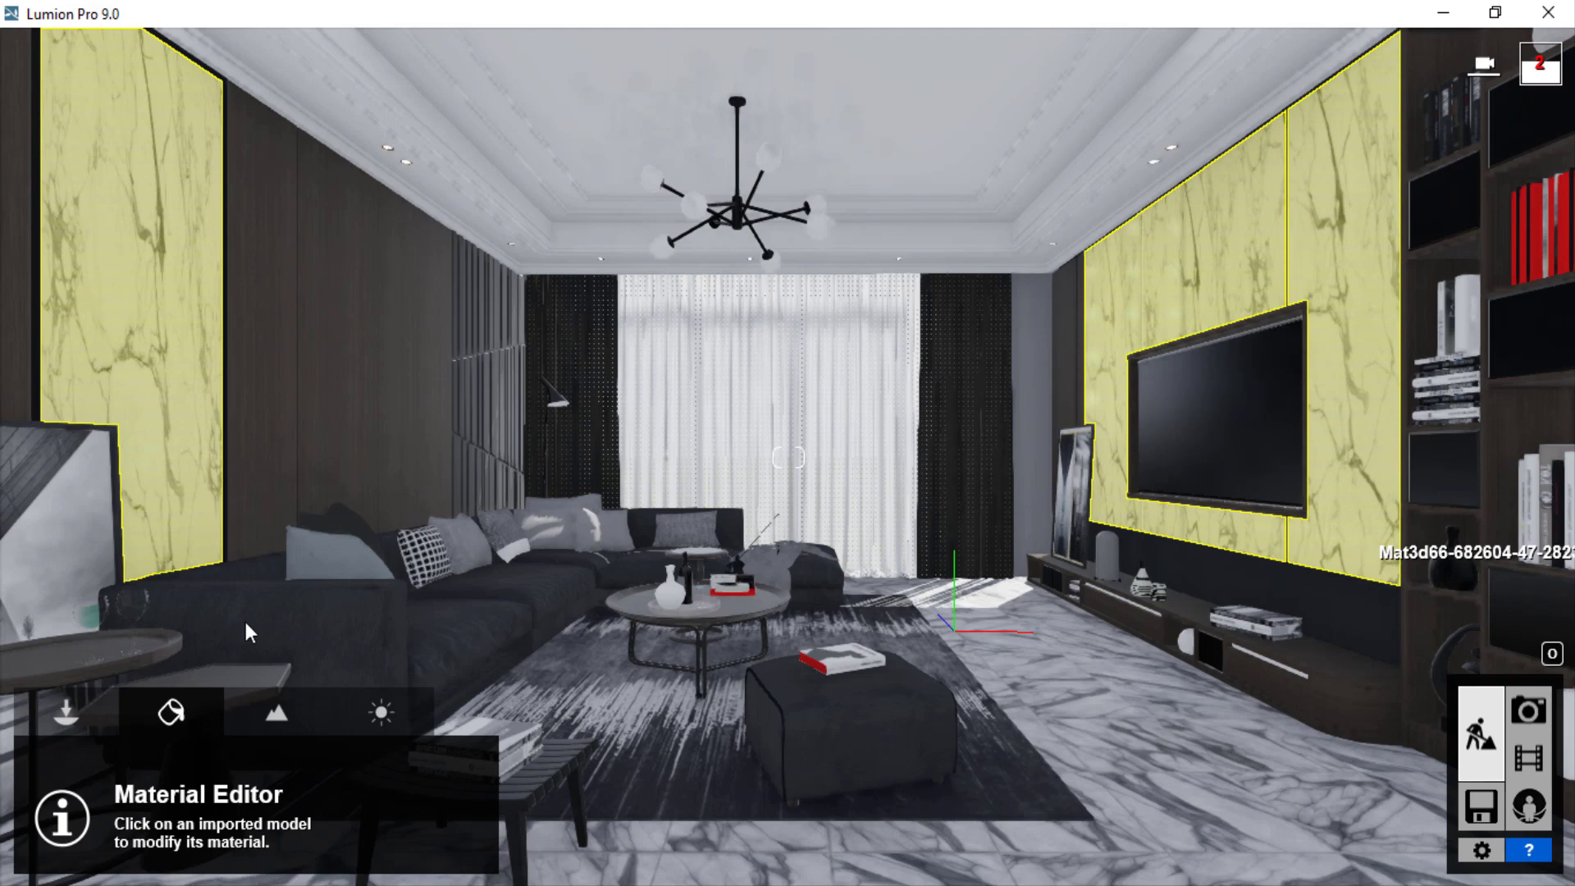
Set the white marble wall panels to Reflectivity 1.0 and Gloss 0.9 and save the material
left_click(261, 602)
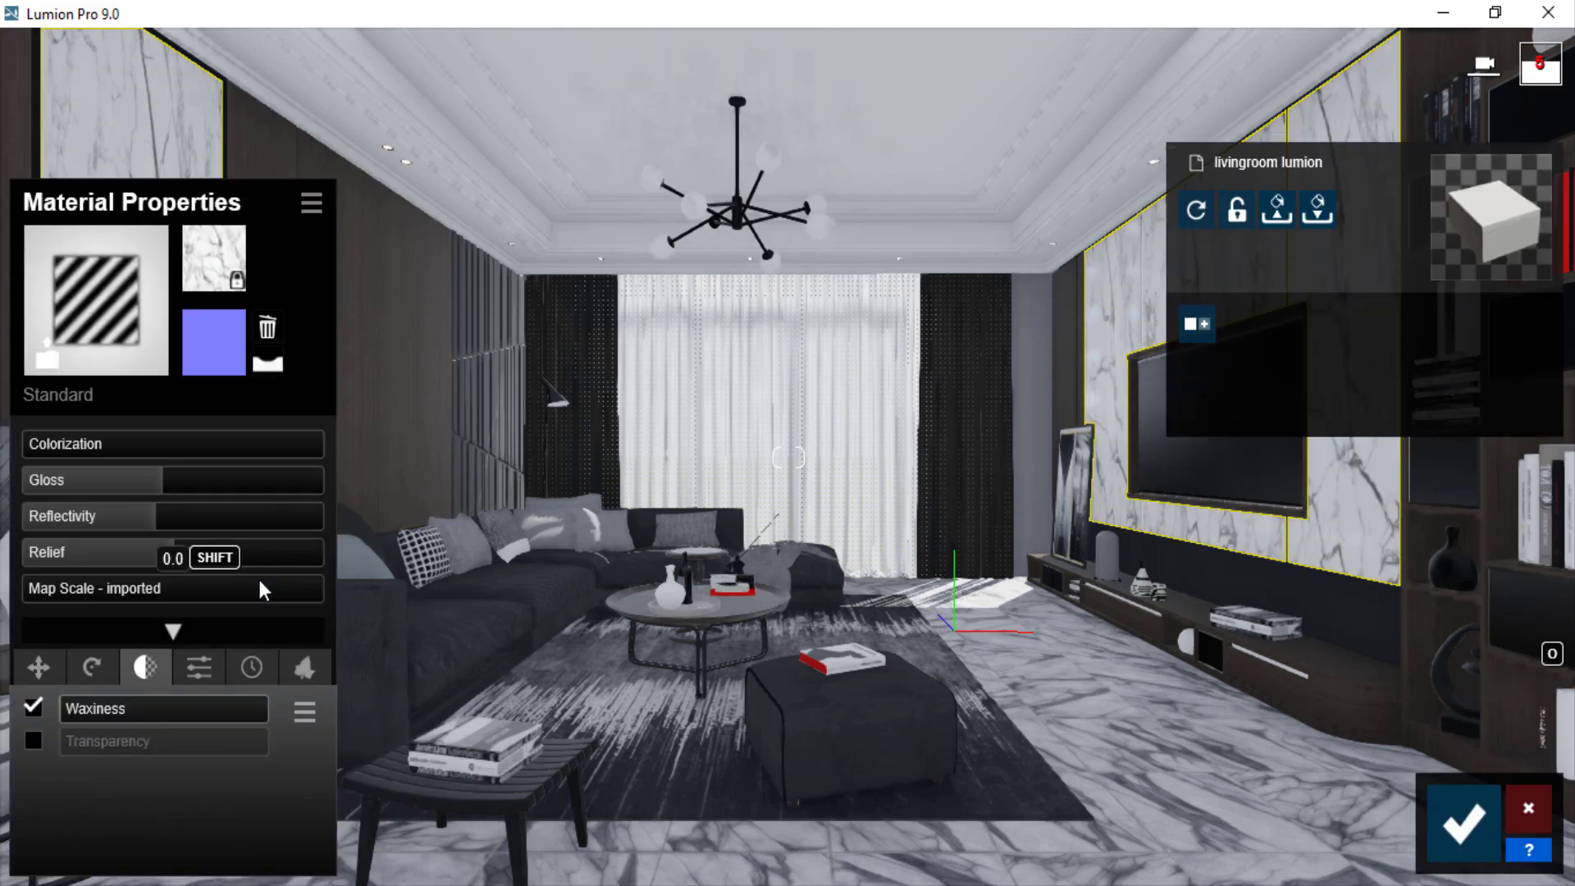
left_click_drag(160, 523, 170, 524)
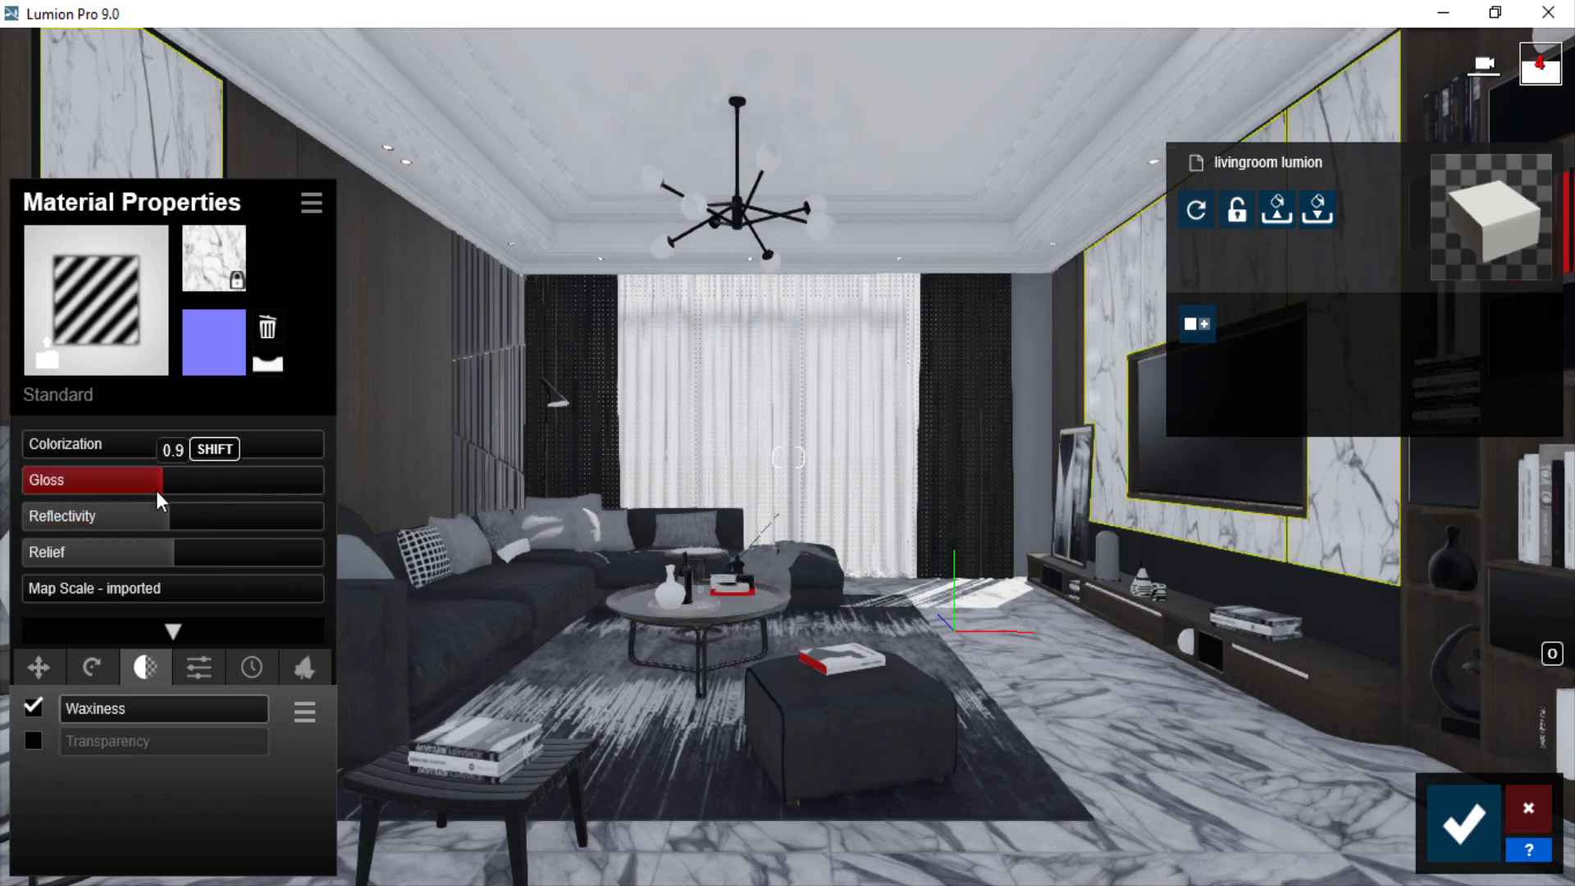
left_click(156, 490)
left_click(174, 526)
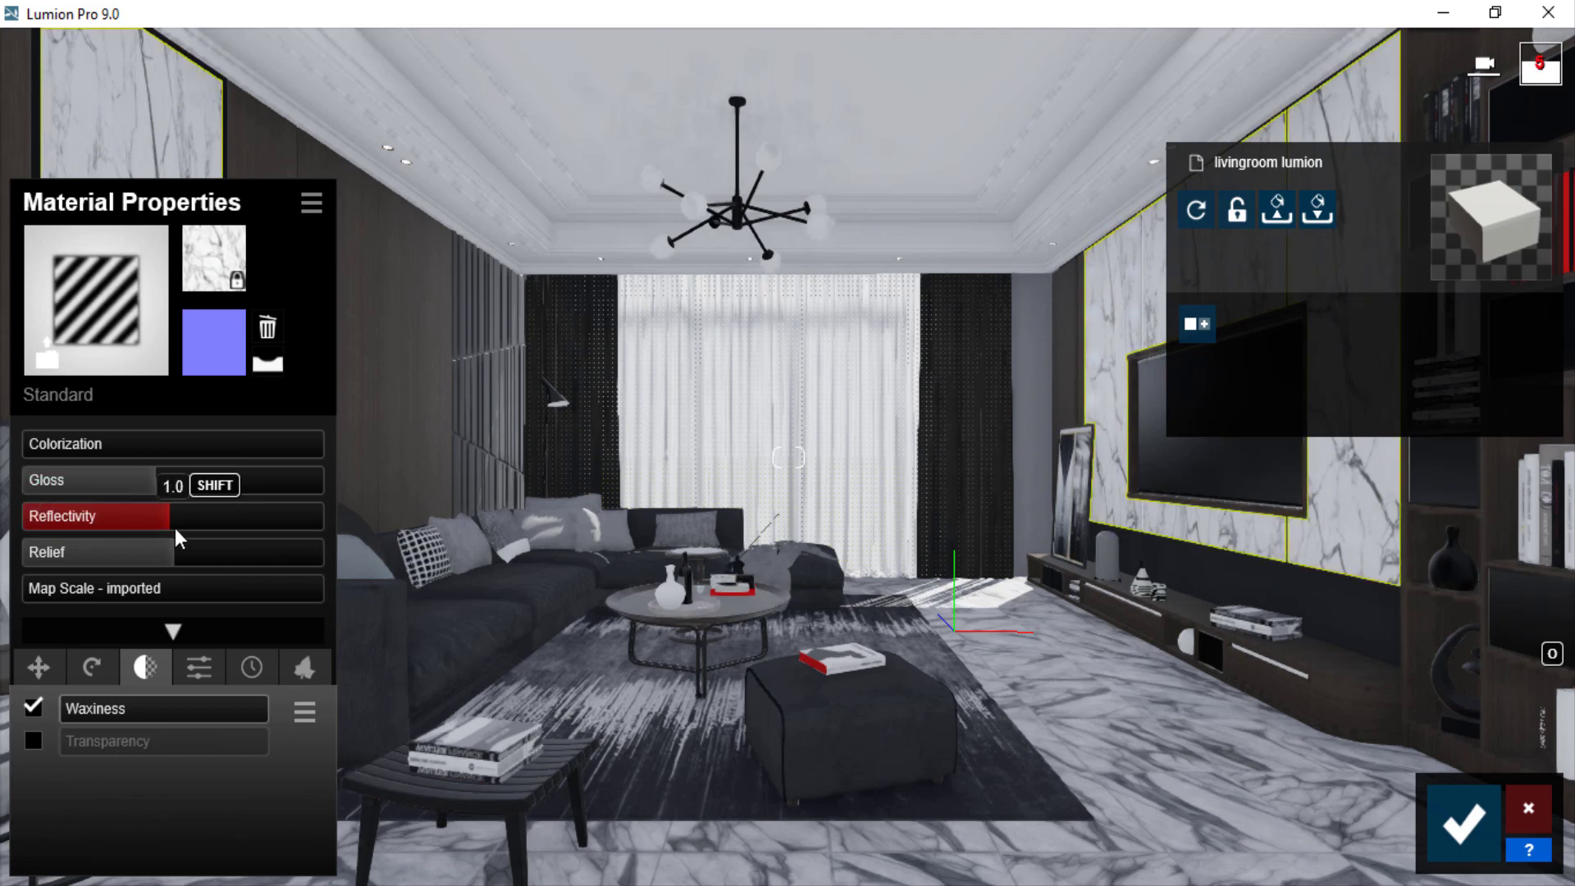
left_click(1462, 845)
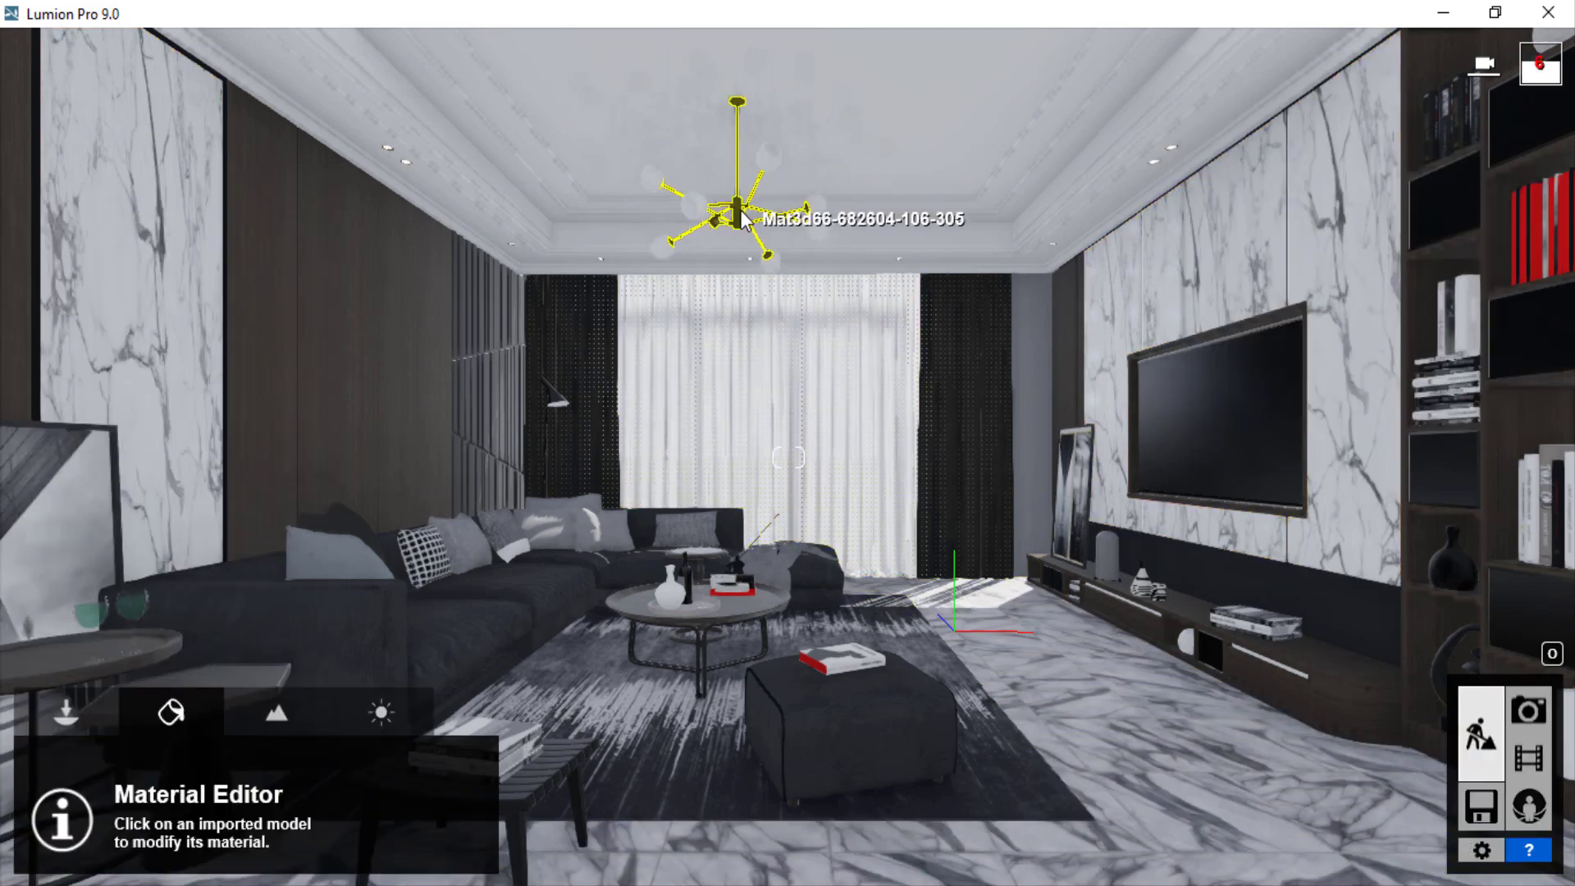
Raise the chandelier material's reflectivity to 0.9 and adjust its gloss
left_click(742, 217)
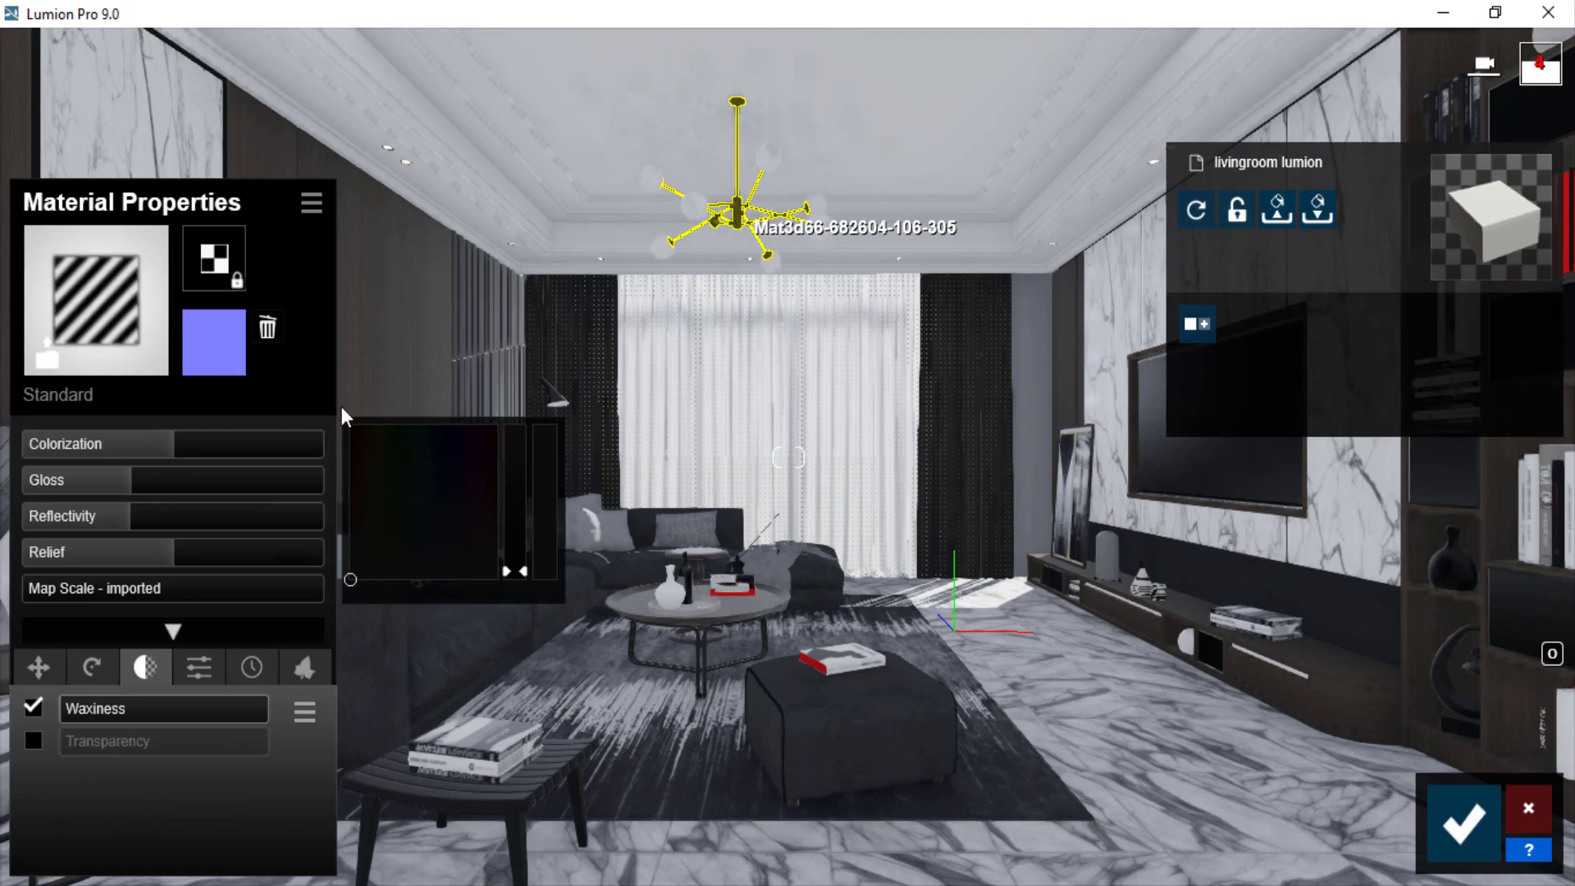
left_click_drag(130, 522, 158, 525)
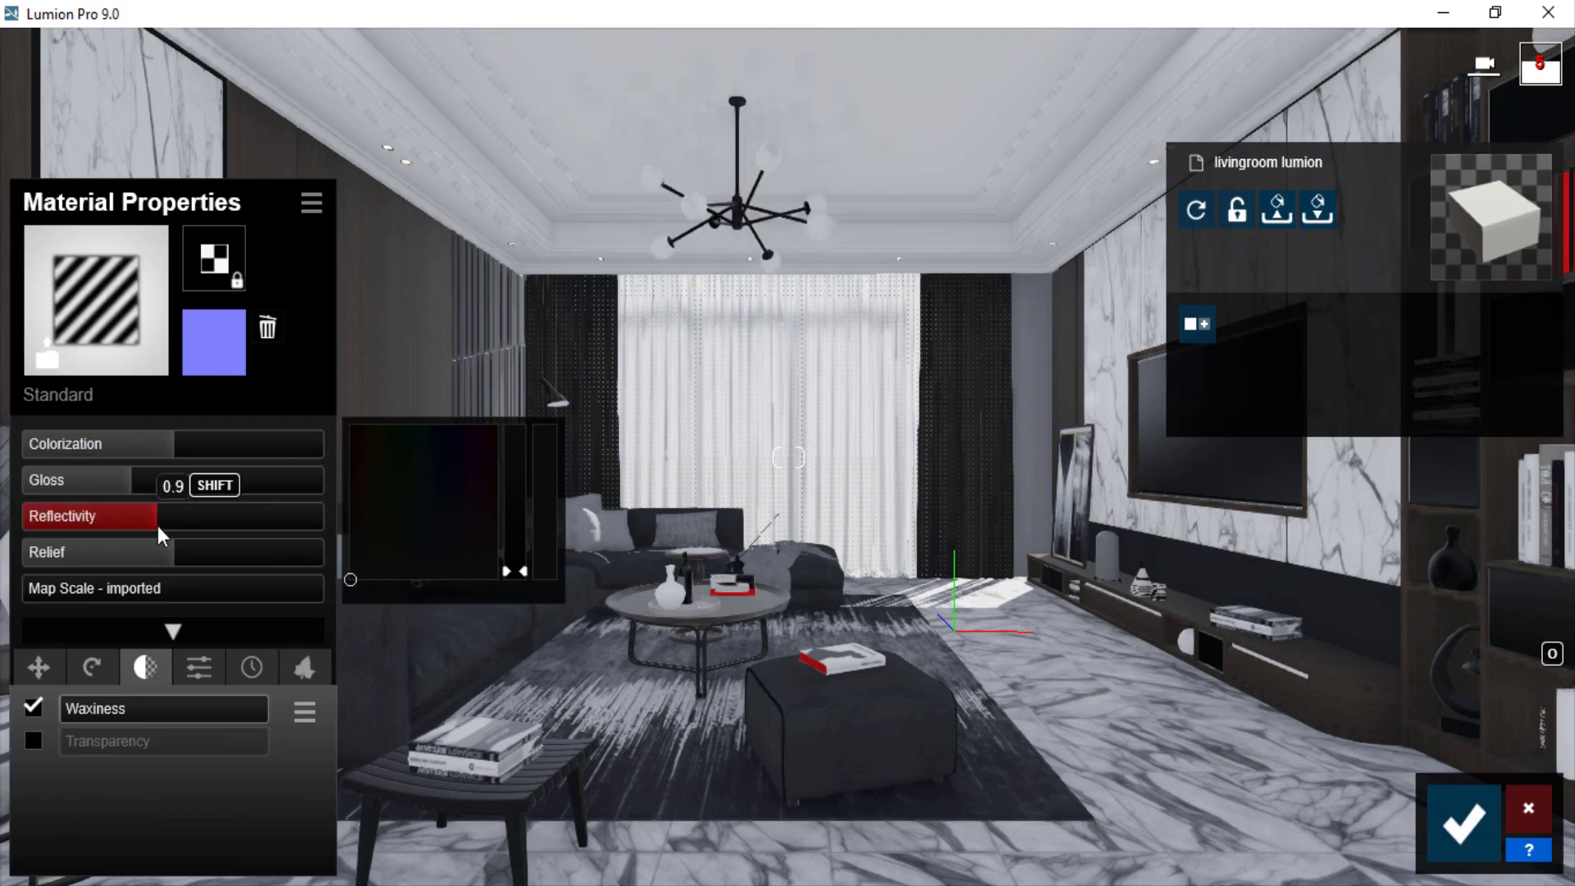
left_click(127, 482)
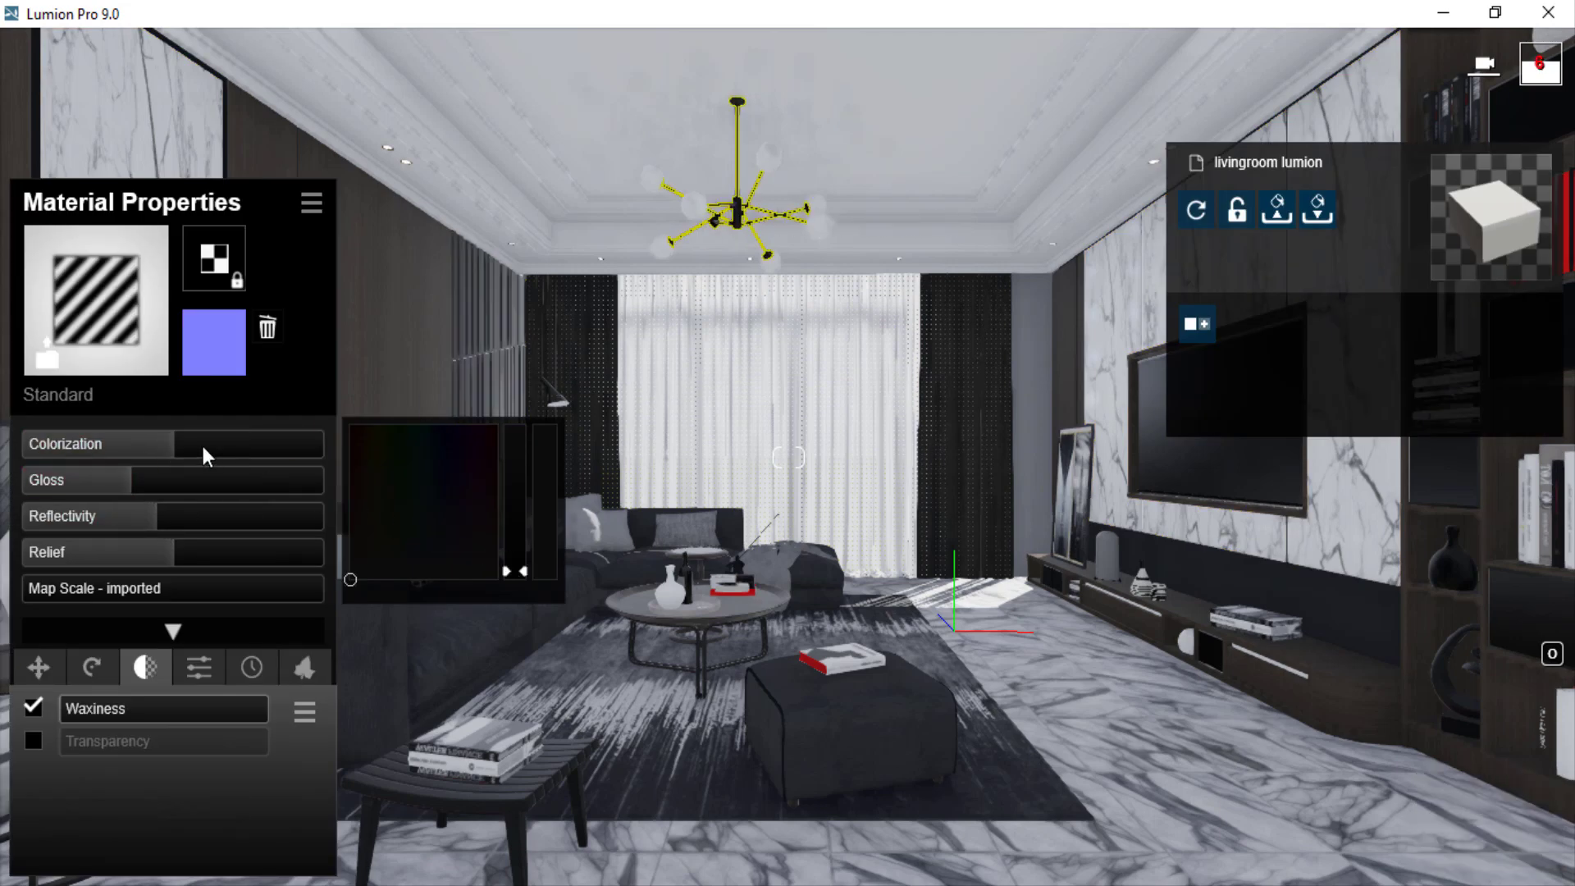
Replace the chandelier material with Aluminium from the Indoor > Metal library and confirm
left_click(97, 313)
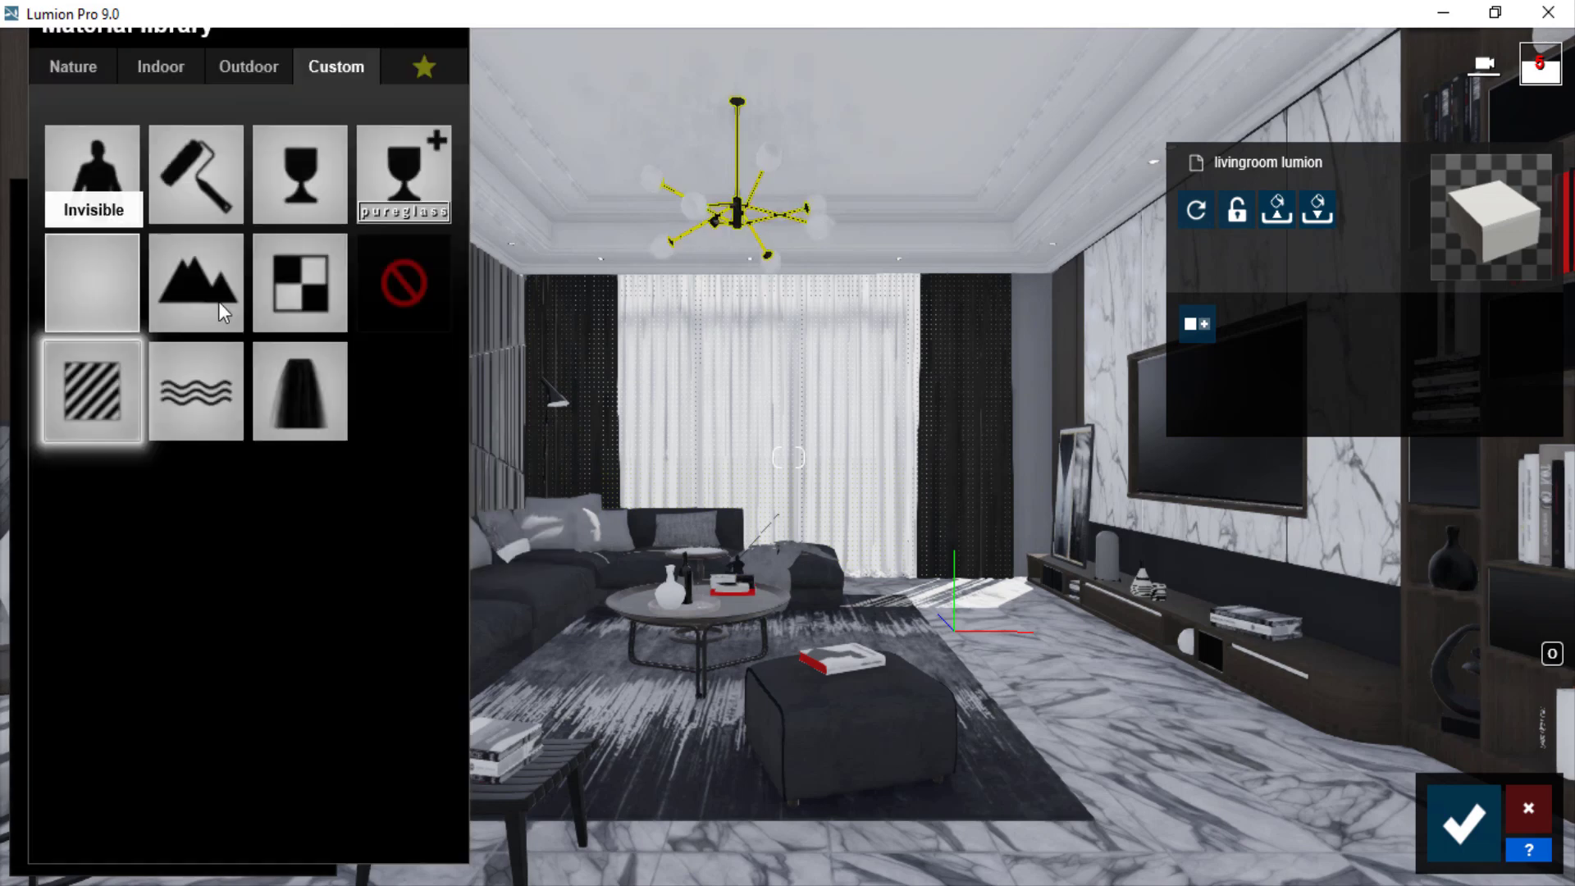
left_click(159, 70)
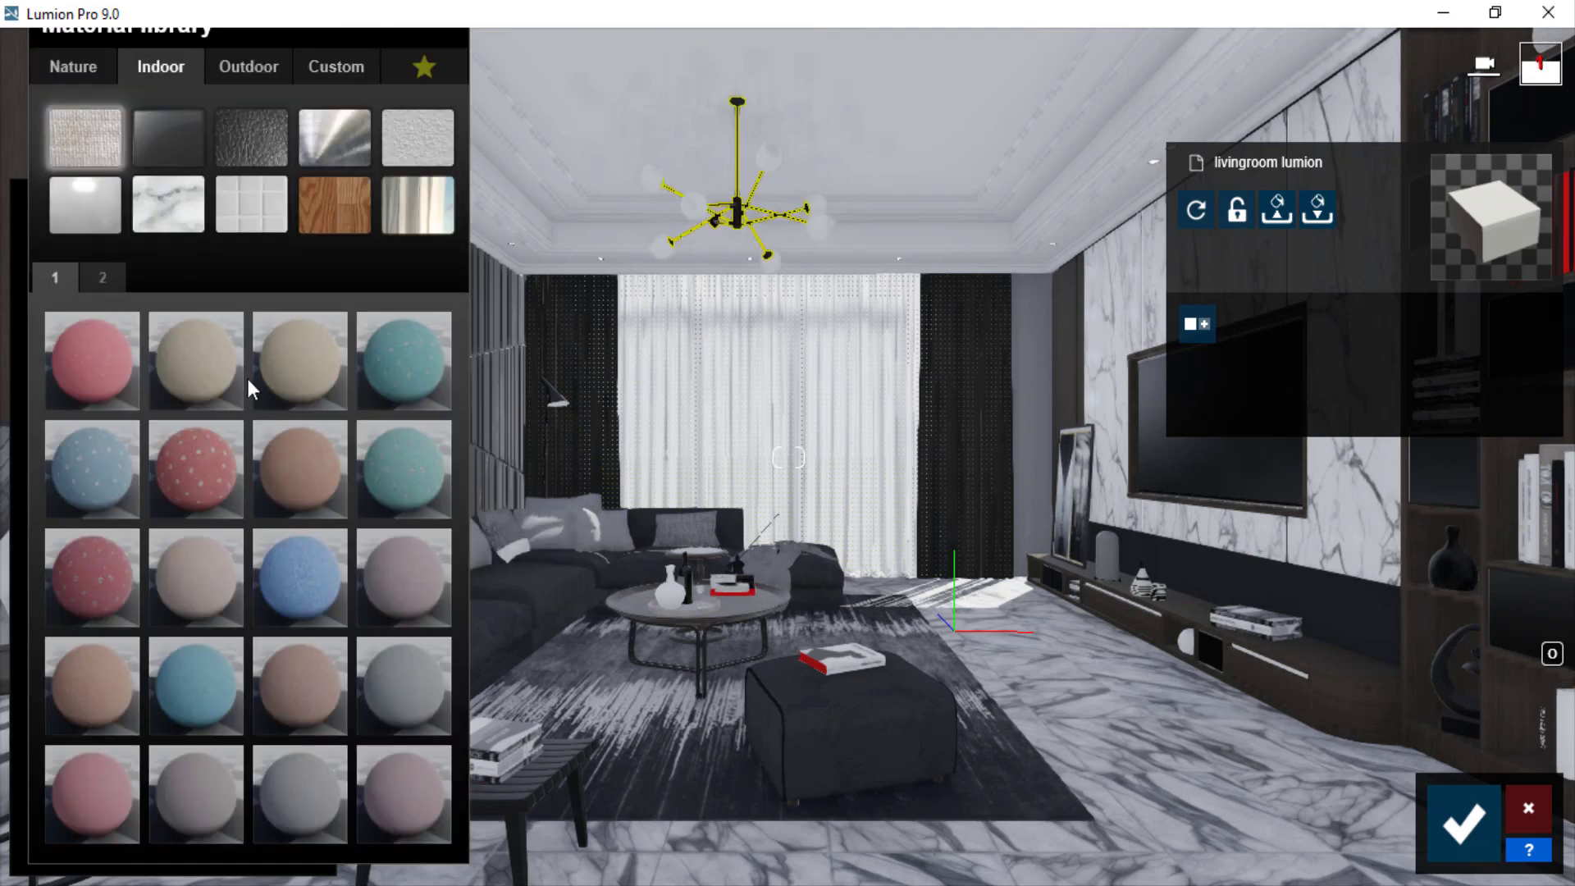
left_click(325, 138)
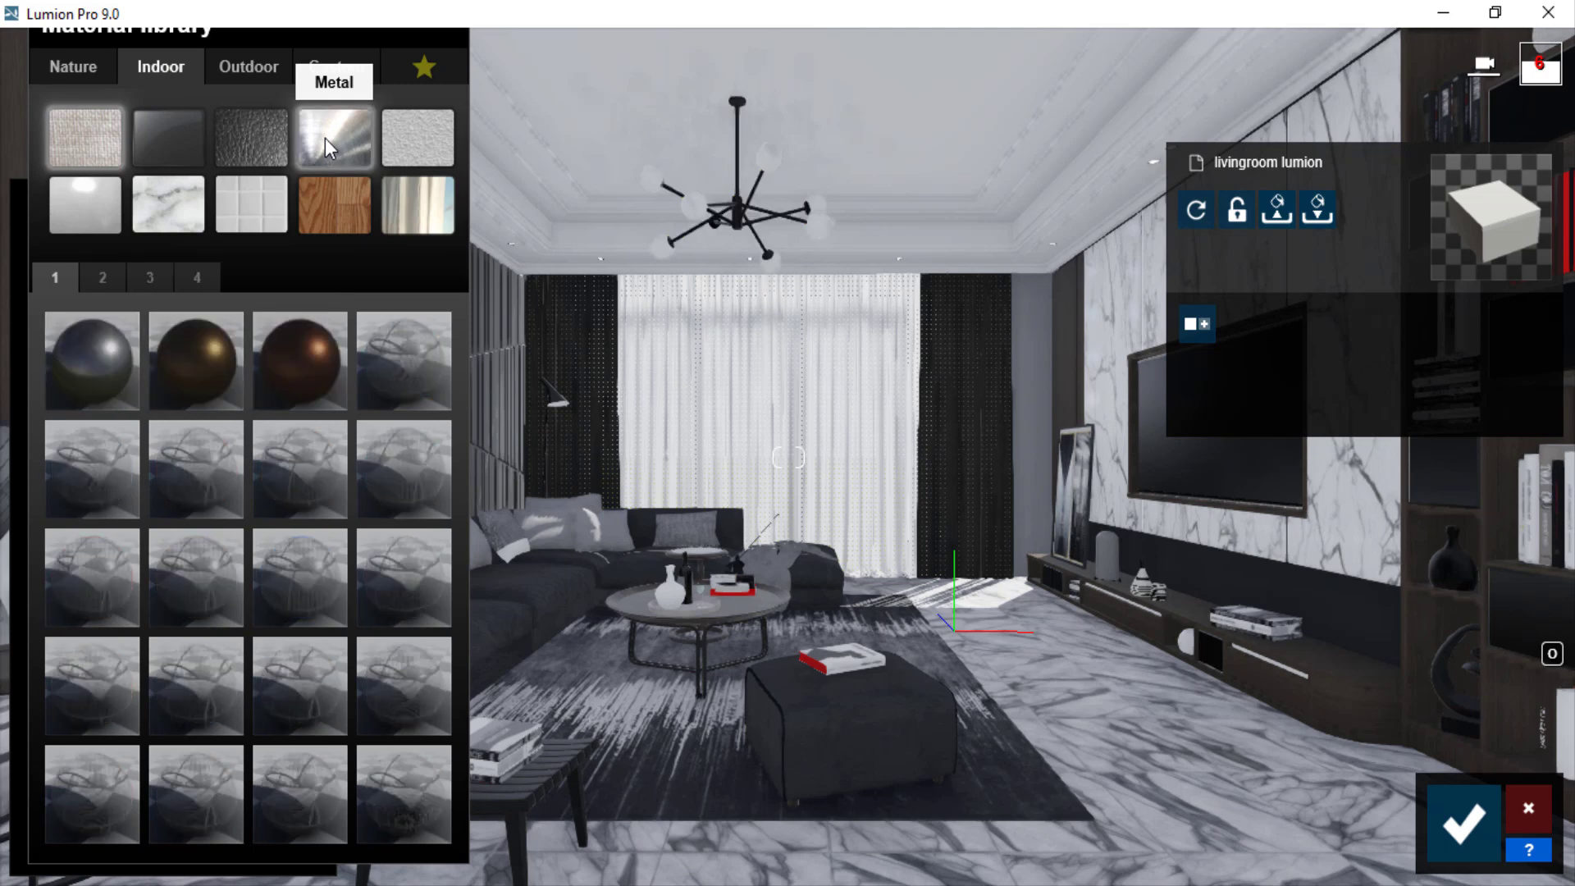
left_click(106, 371)
left_click(1465, 826)
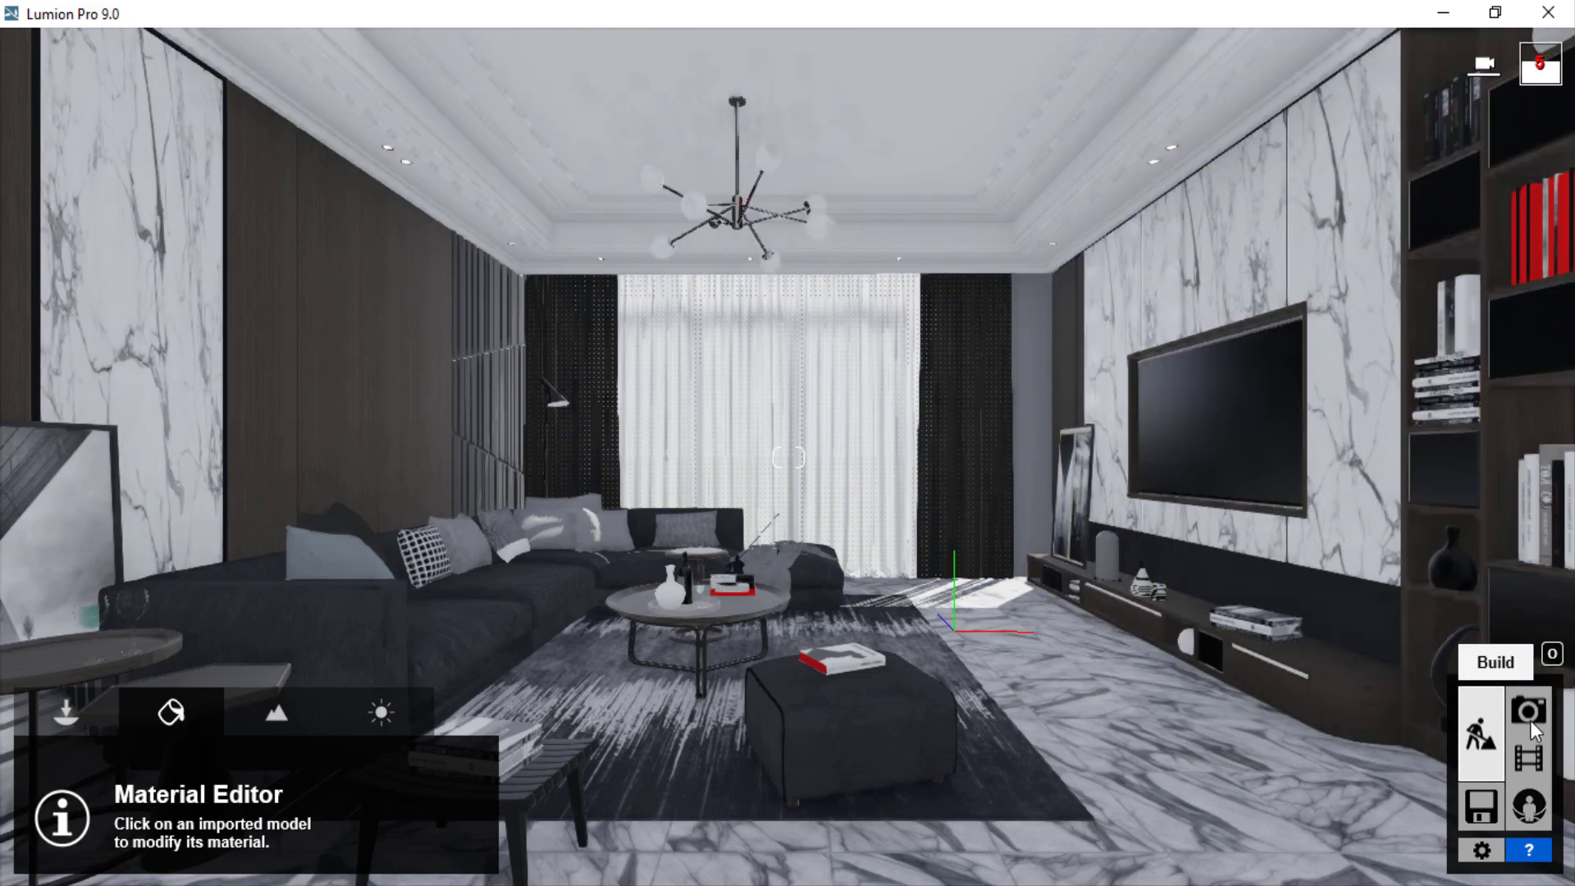
In Photo mode, set the Reflection effect's Preview Quality to Normal
left_click(1529, 720)
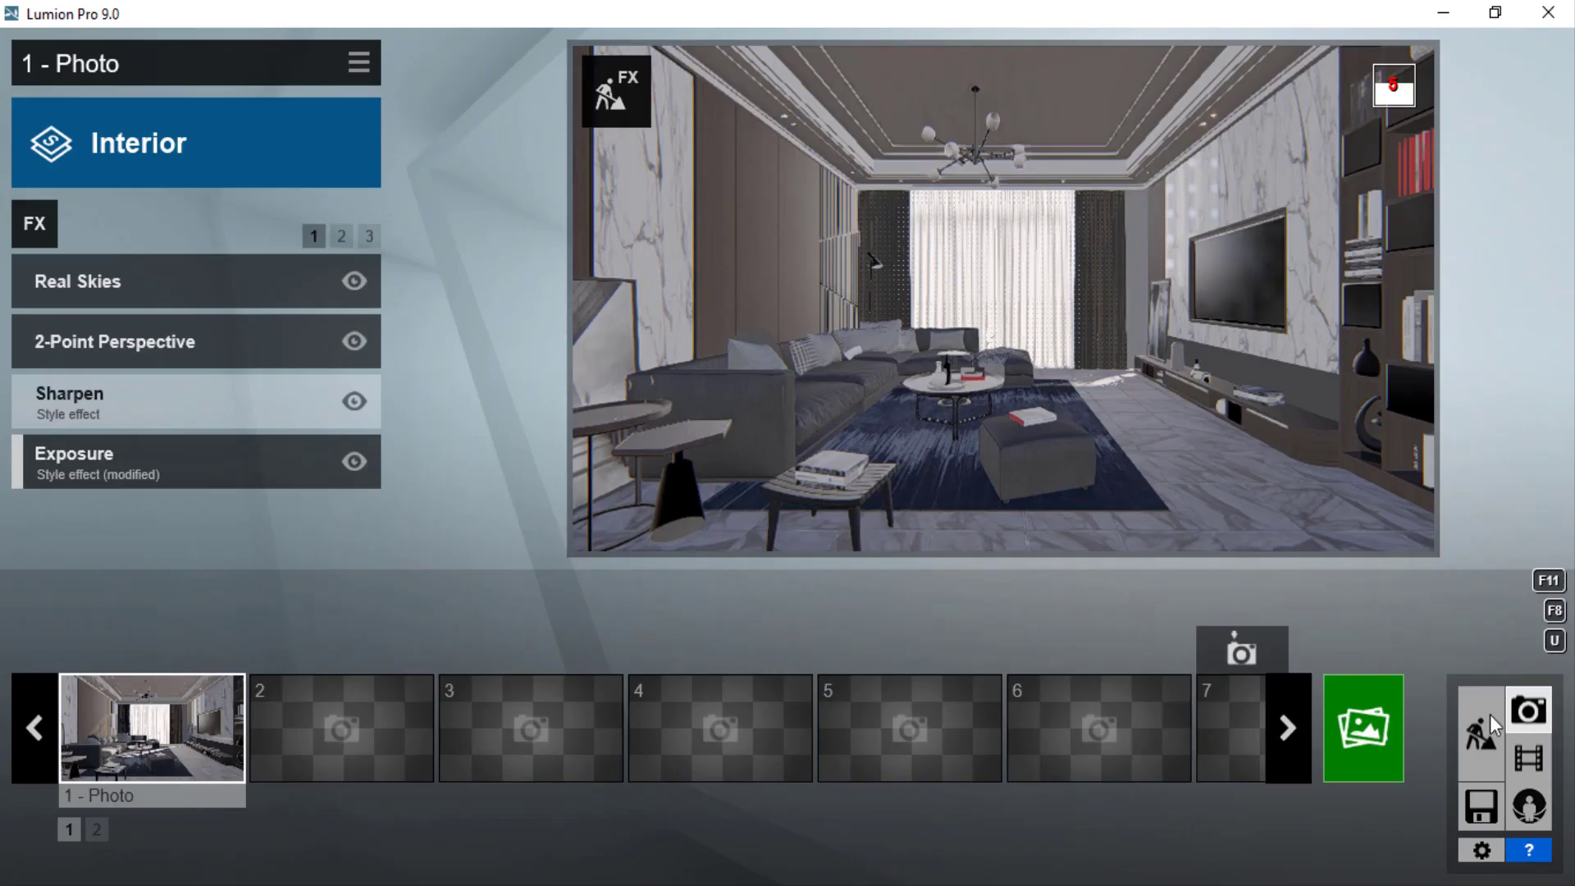
mouse_move(184, 281)
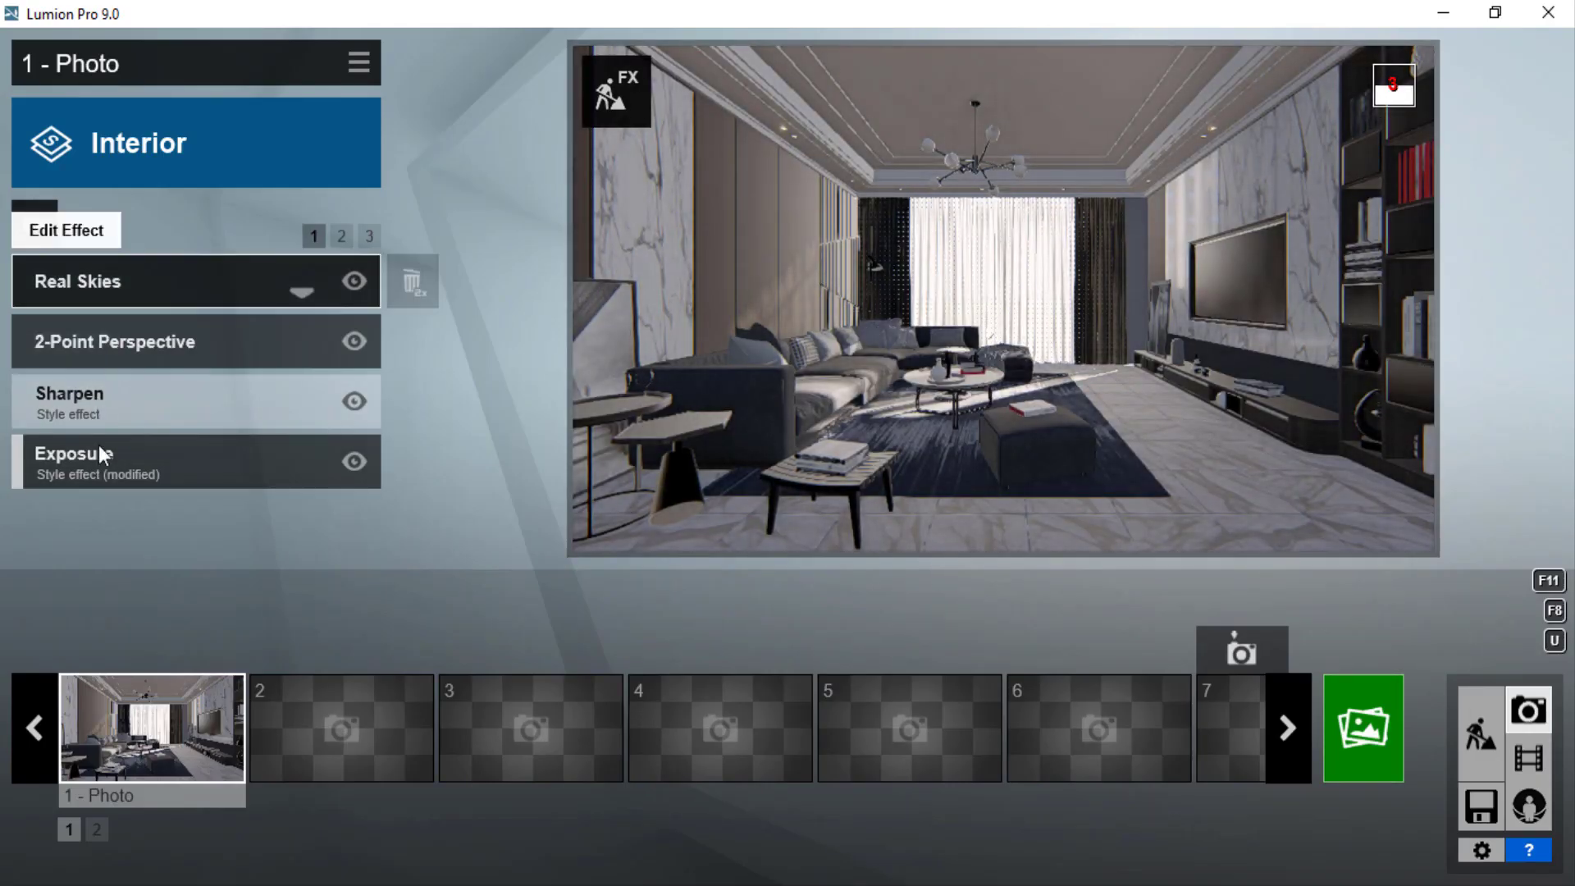
left_click(341, 237)
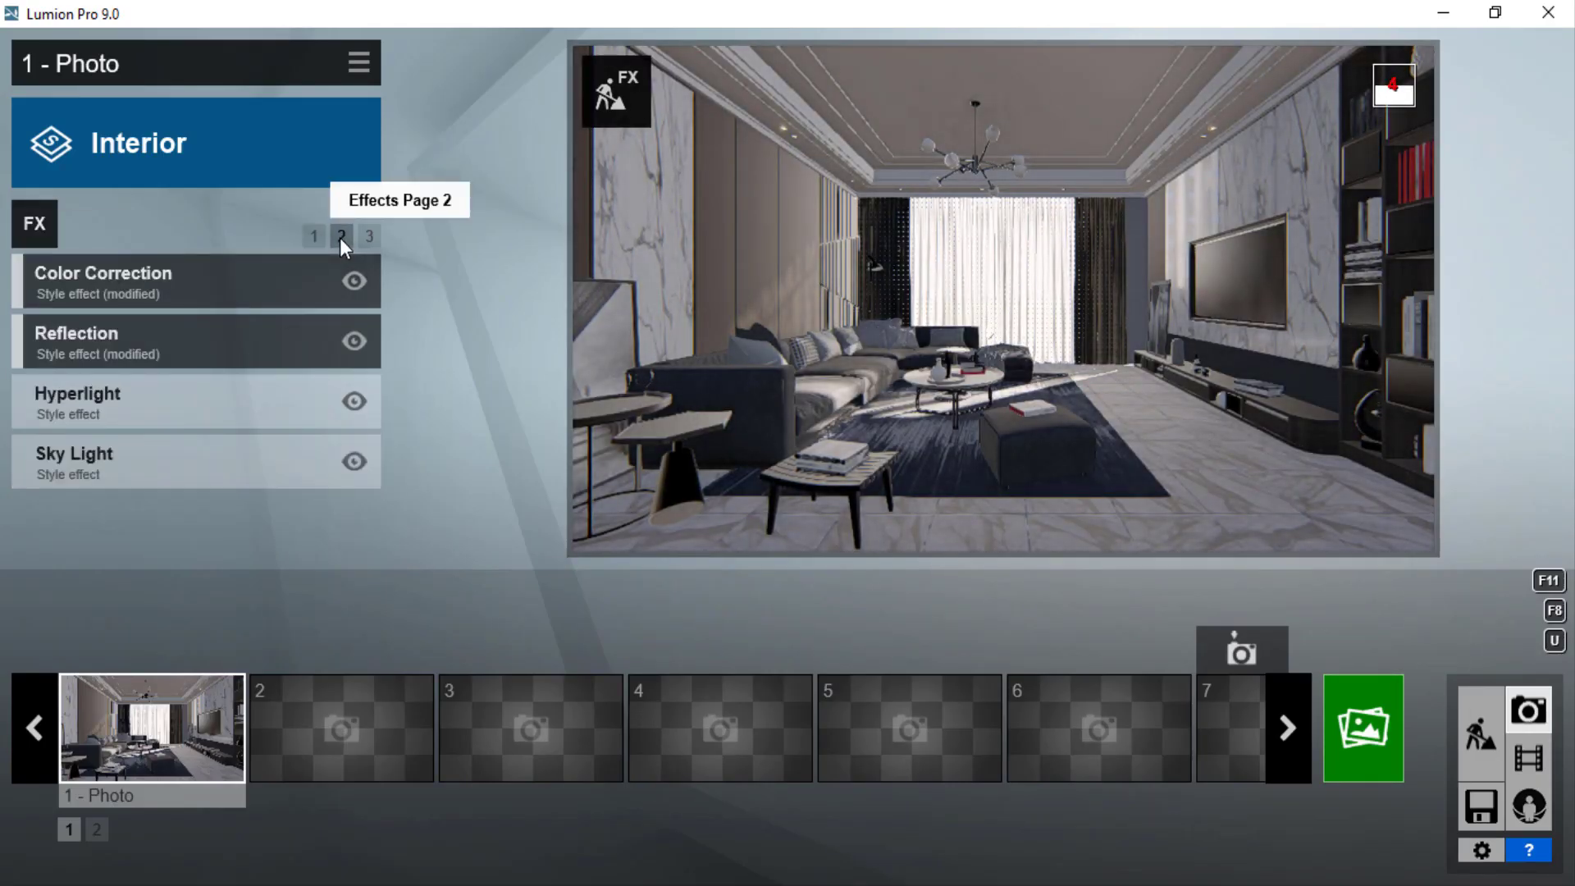
left_click(82, 333)
left_click(185, 515)
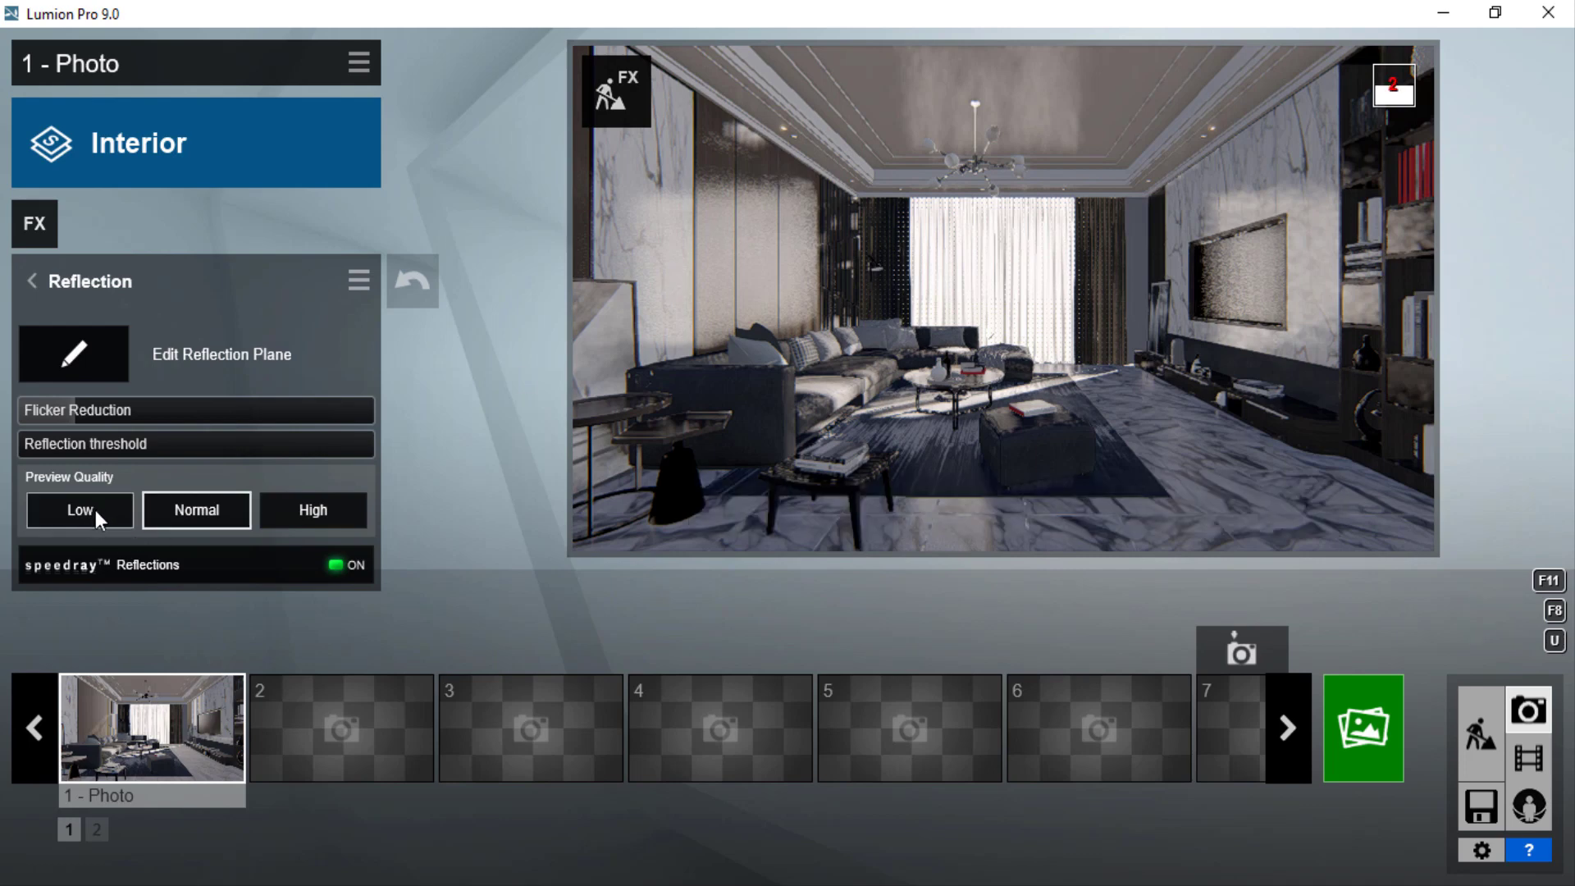
left_click(218, 515)
left_click(214, 506)
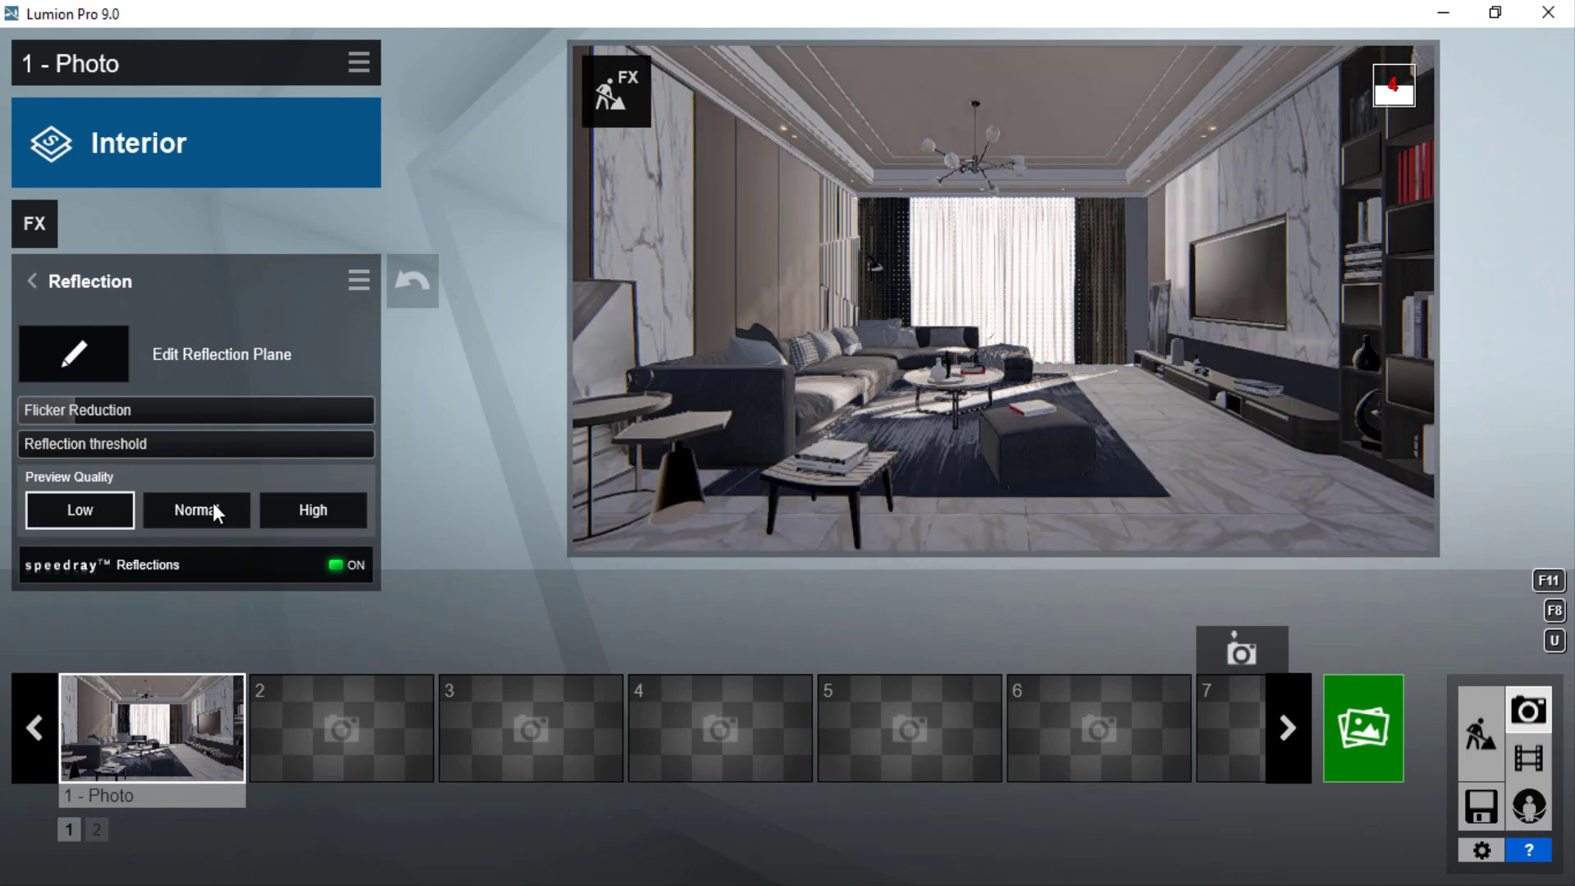
mouse_move(1002, 504)
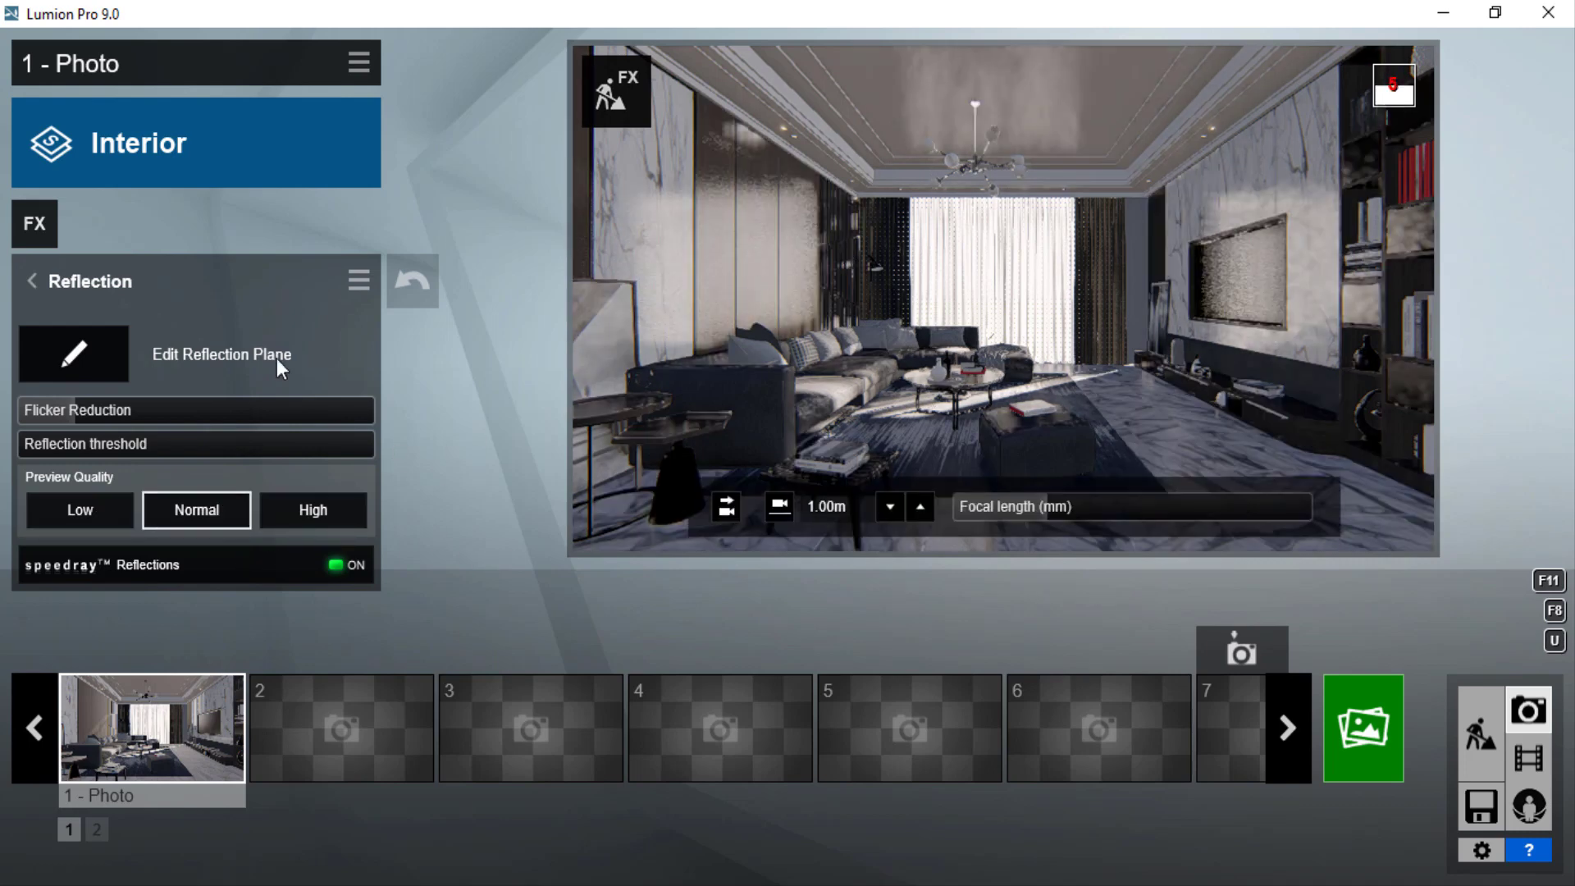
left_click(28, 279)
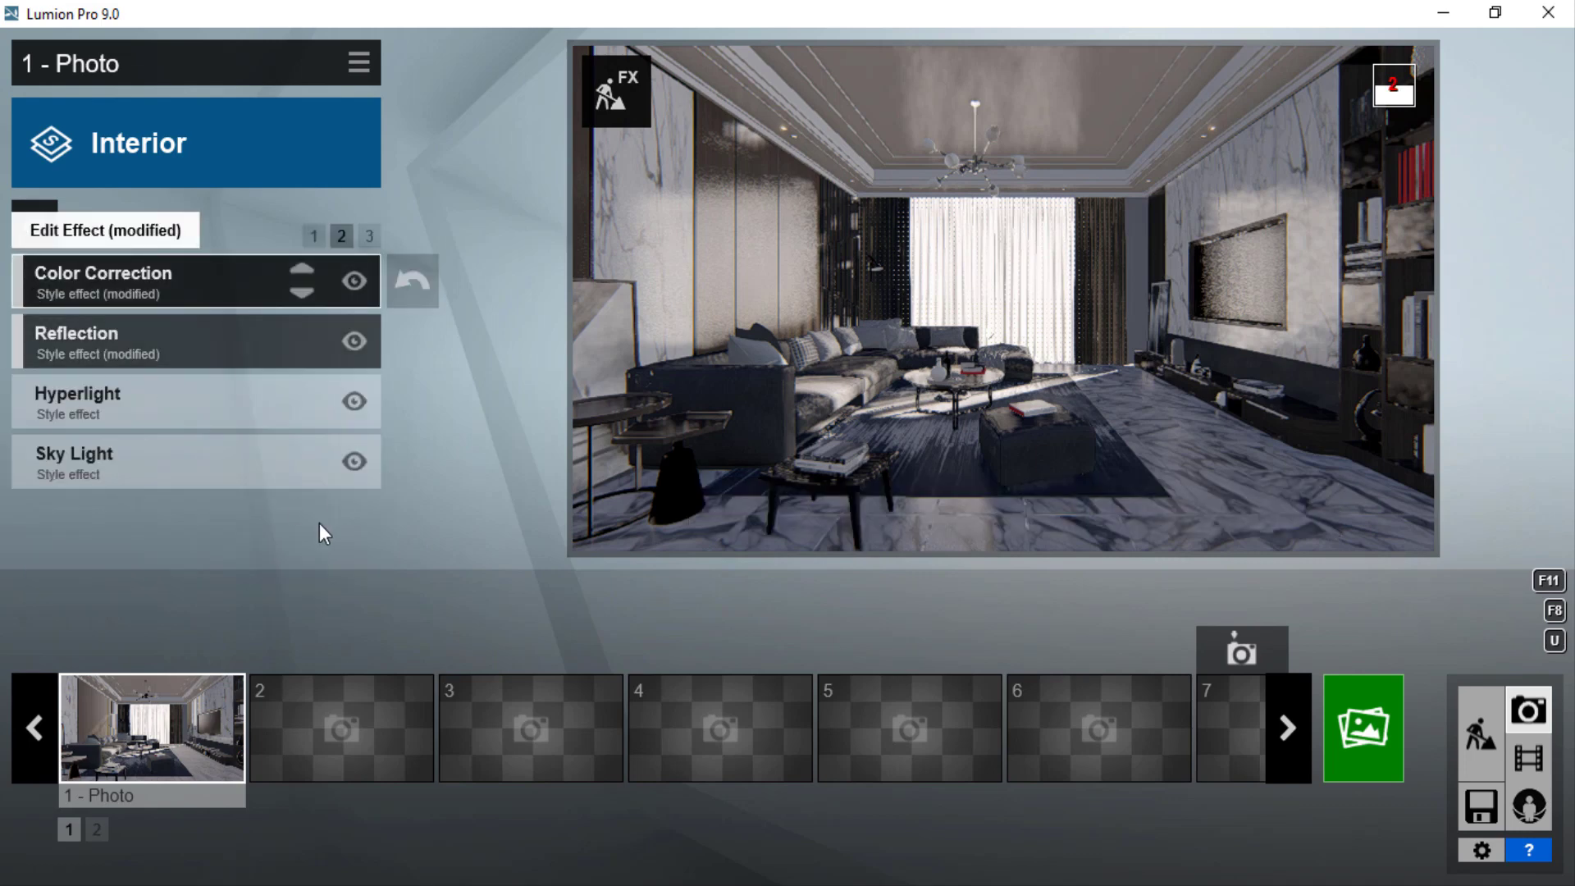
Raise the Sky Light effect's brightness to about 1.2
left_click(92, 468)
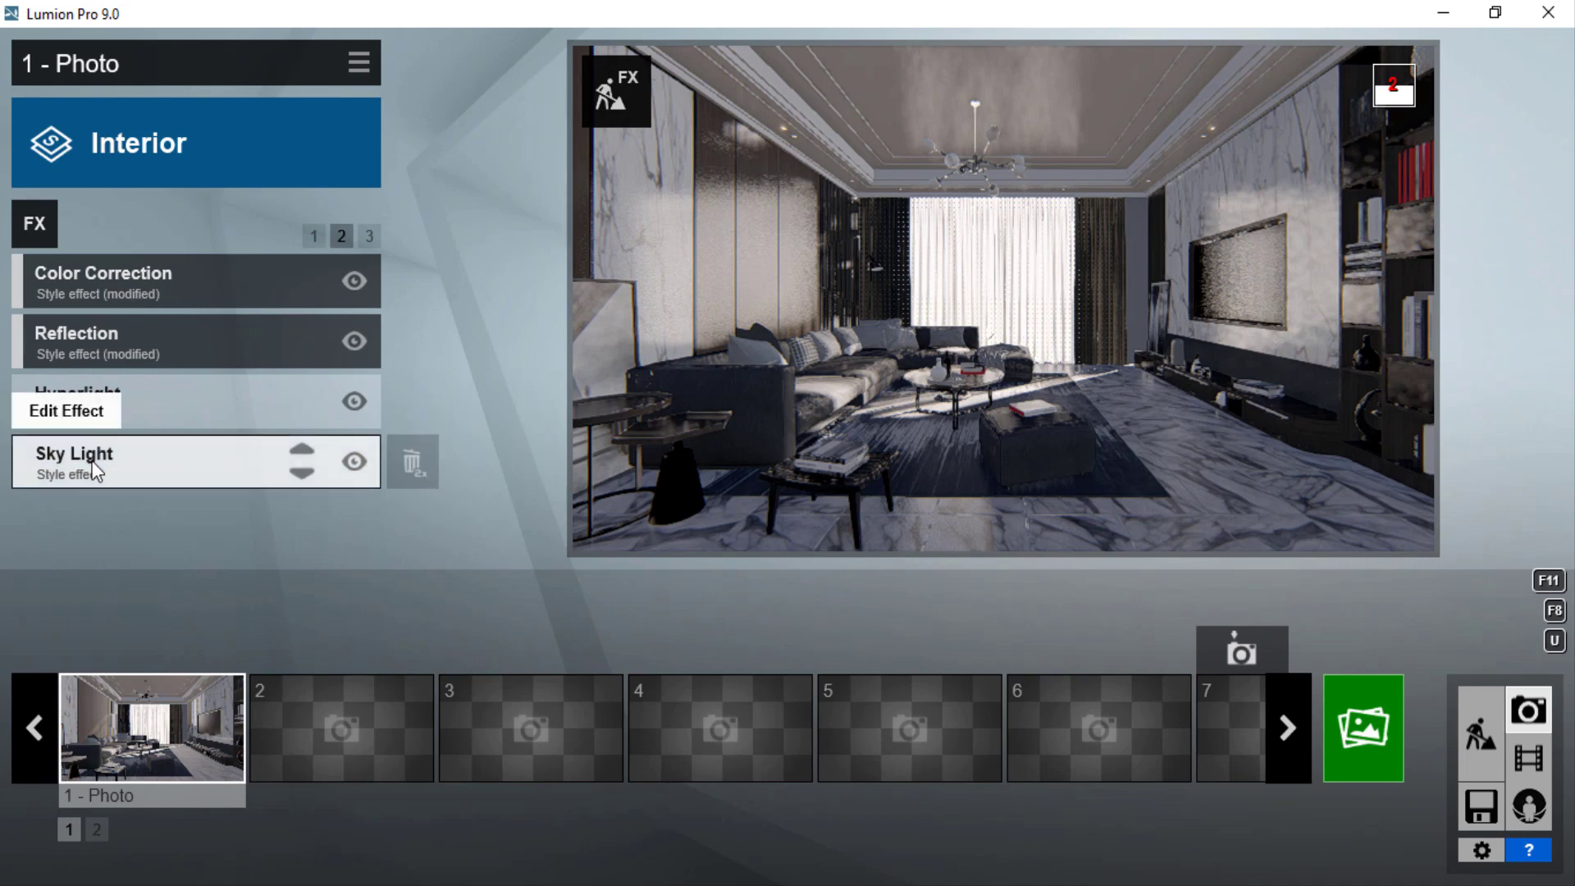
left_click(93, 470)
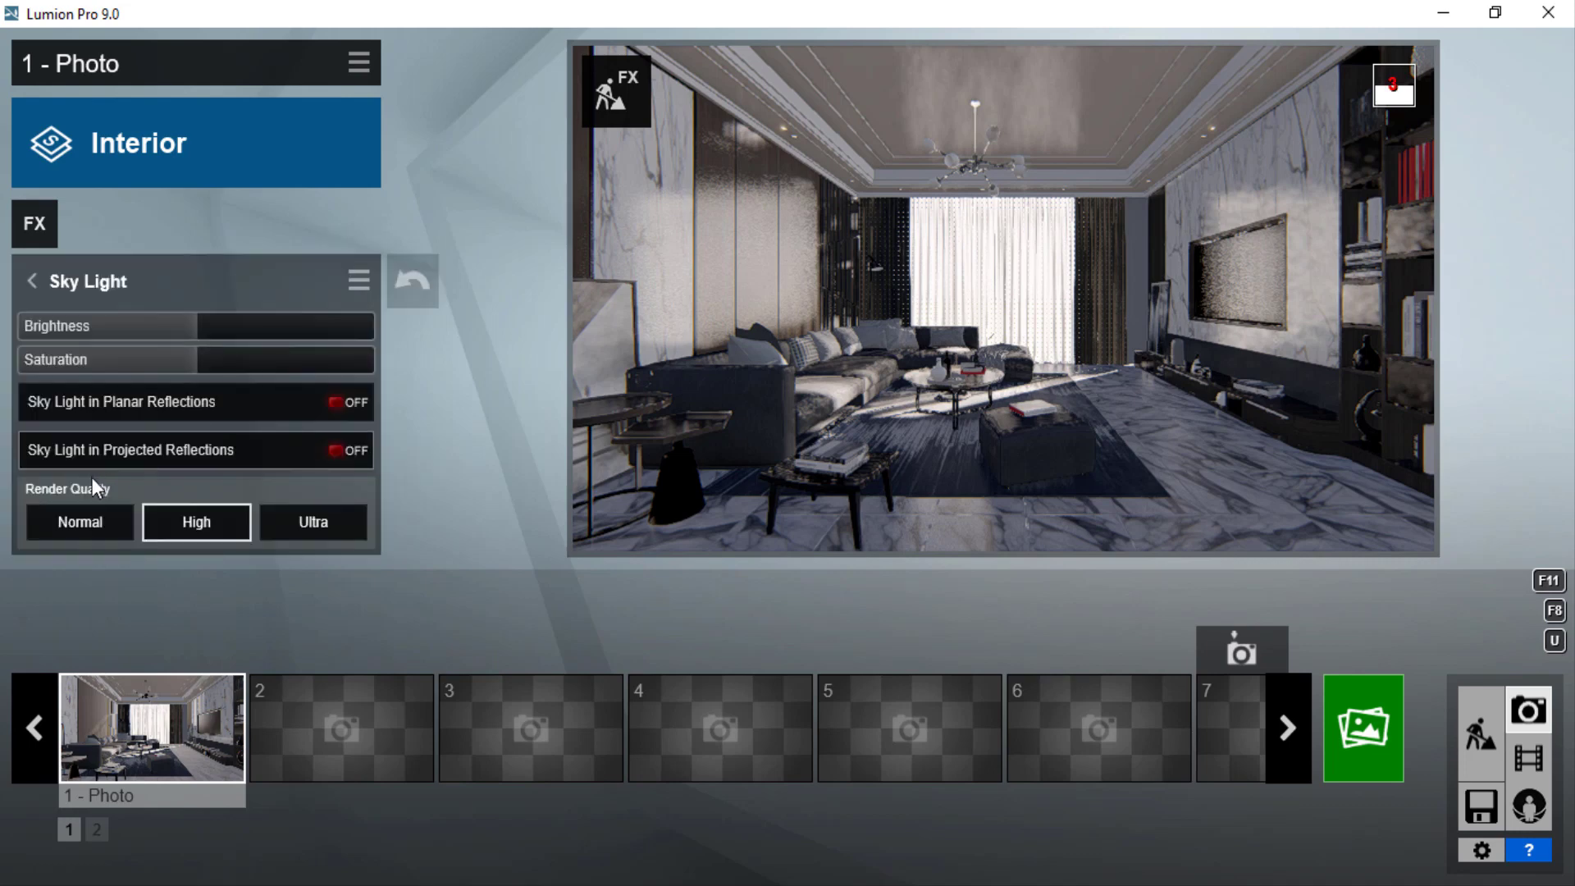
left_click(226, 330)
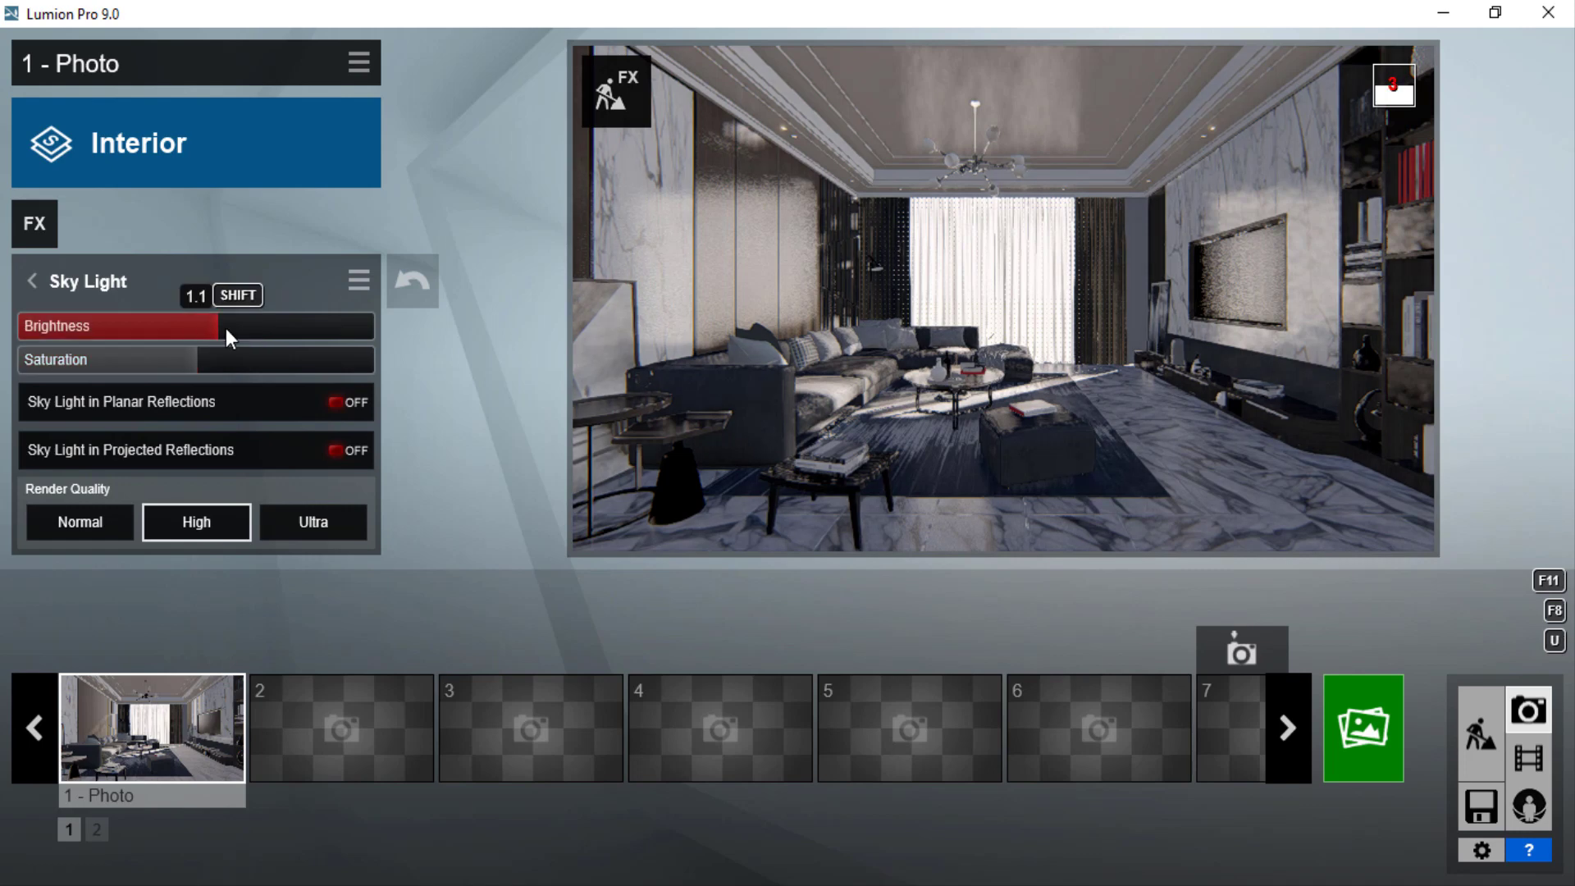
left_click(234, 328)
left_click(241, 330)
Increase the Color Correction contrast from 0.5 to 0.6
left_click(33, 282)
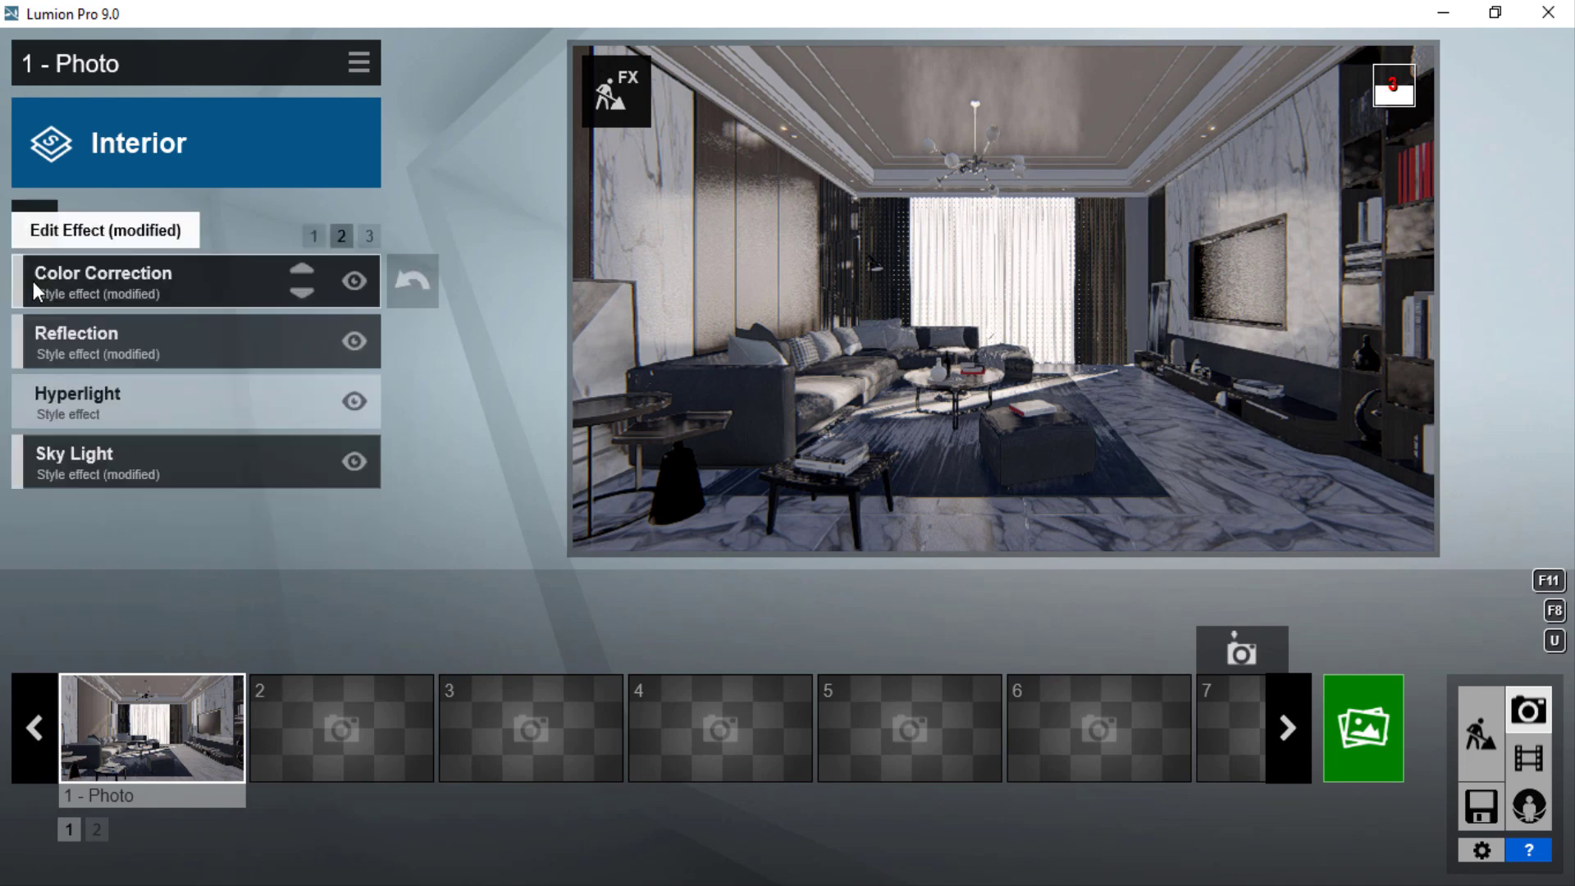
left_click(103, 279)
mouse_move(197, 460)
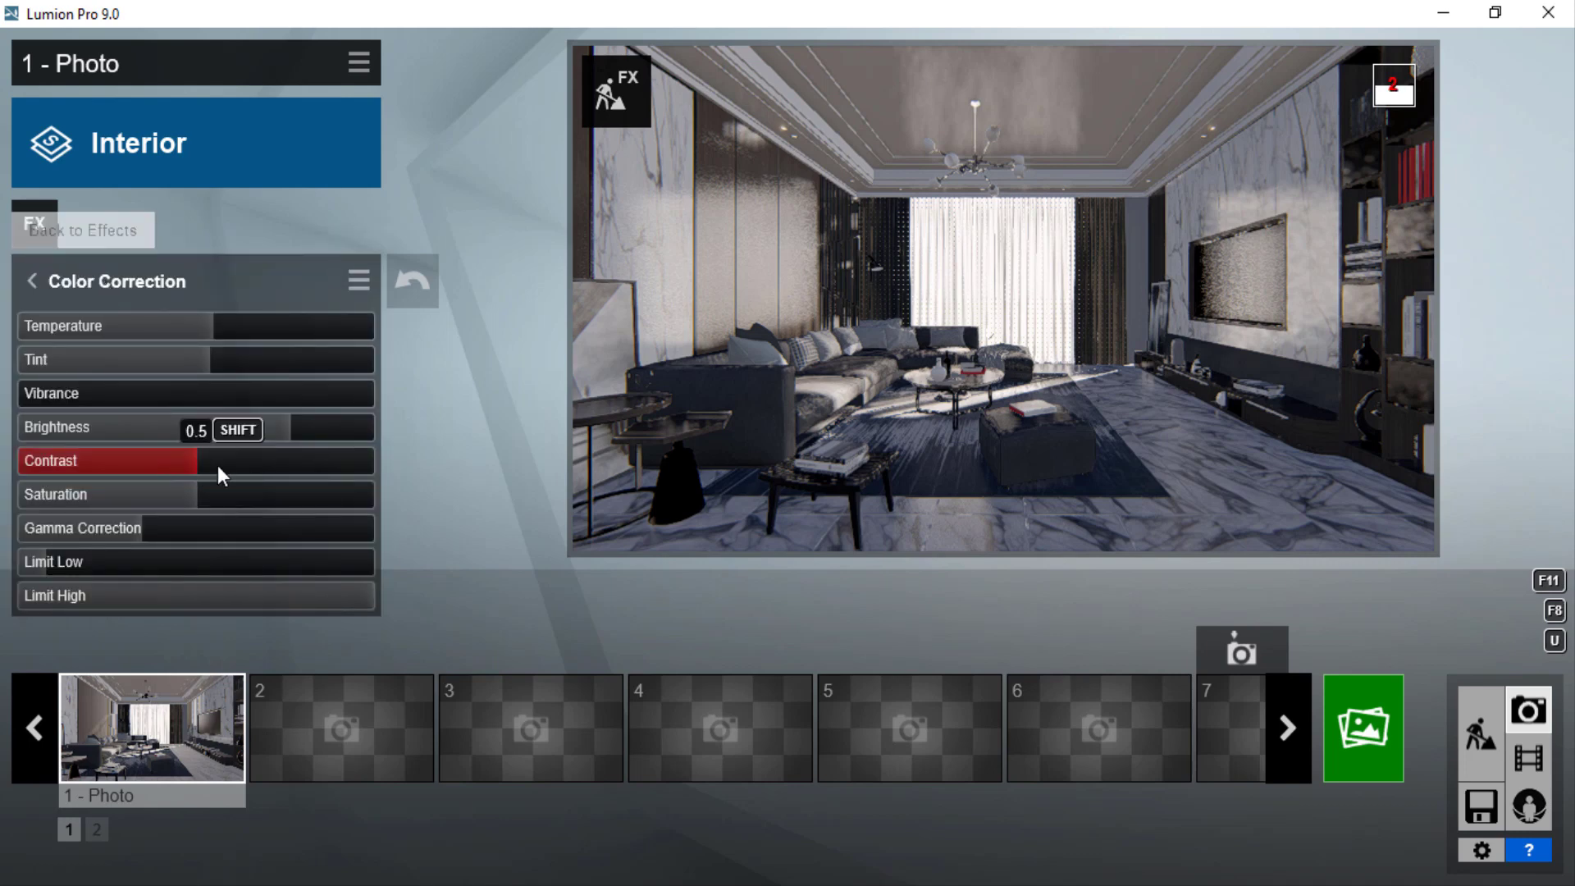
left_click_drag(218, 467, 226, 466)
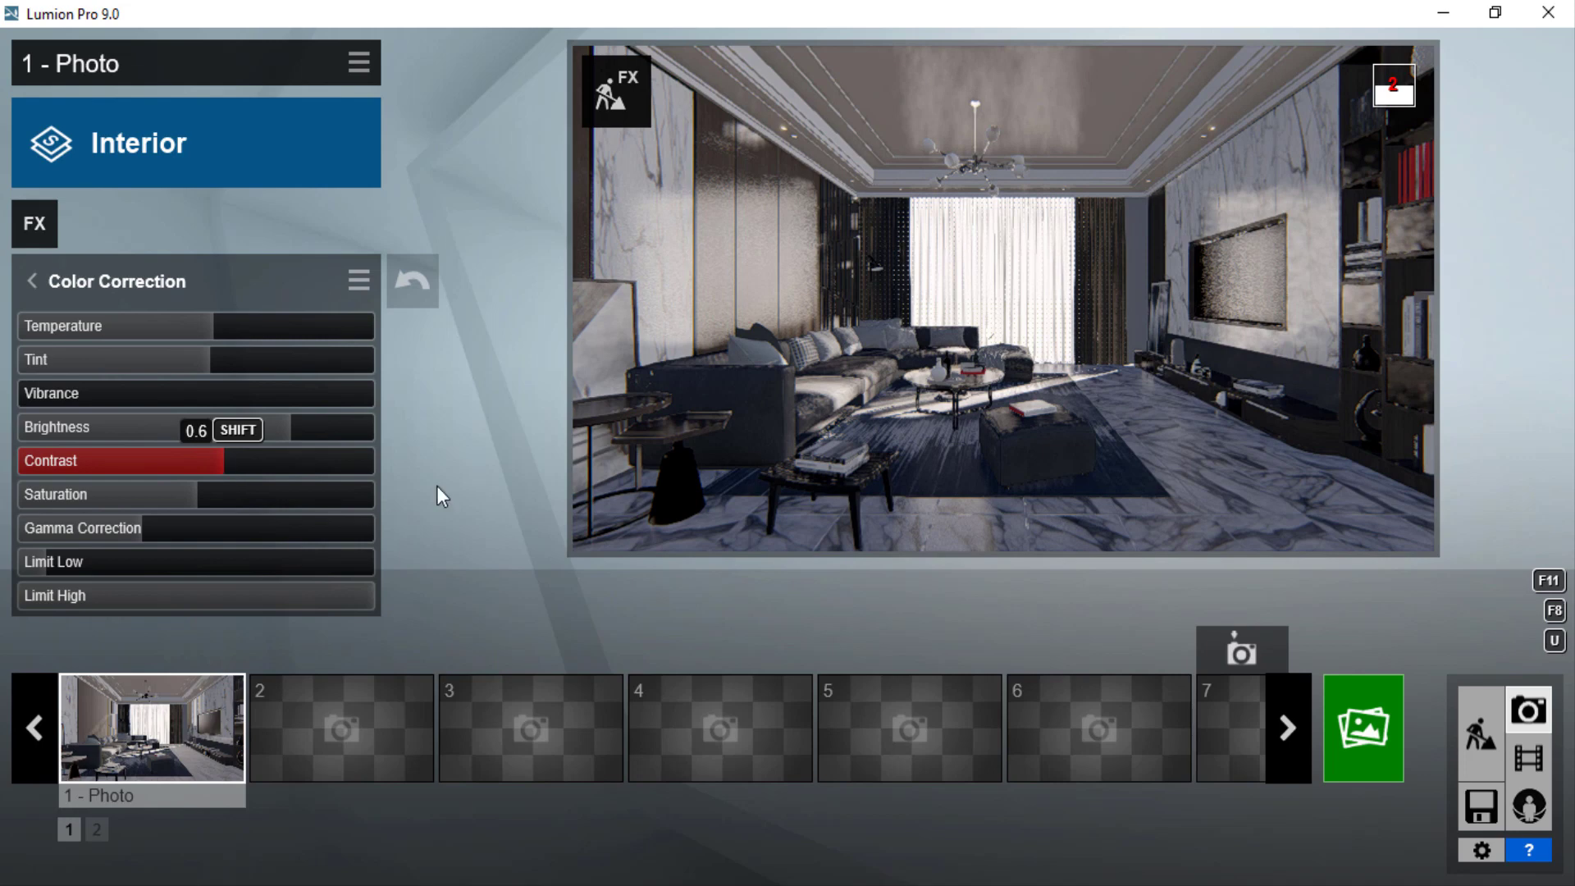
Render the photo at Email size 1280x720, overwriting the existing 000000 image
left_click(1367, 731)
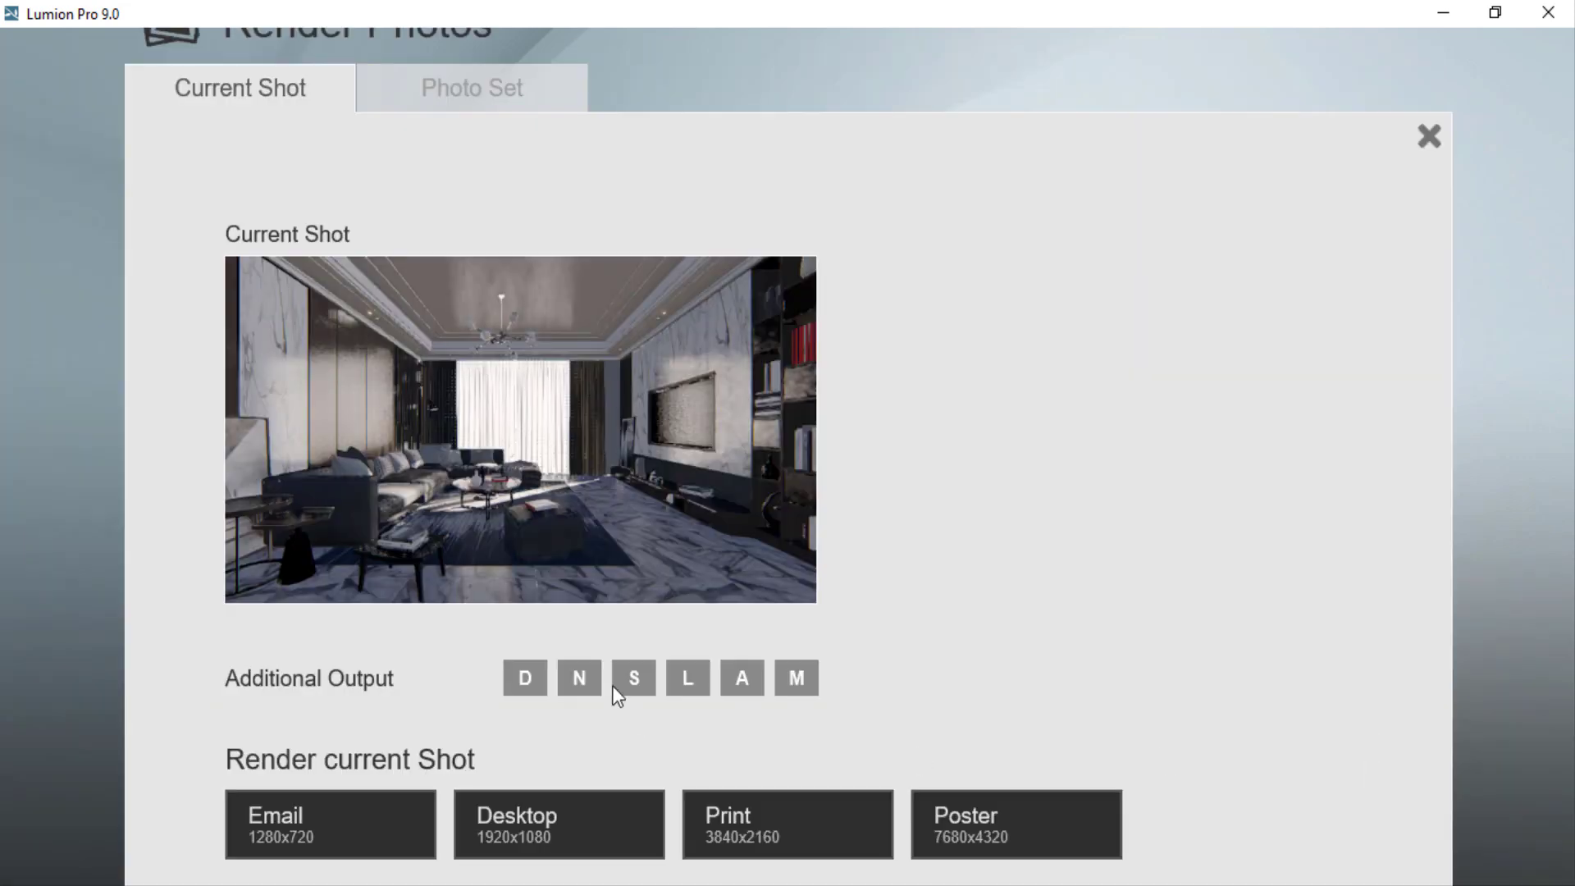
left_click(371, 825)
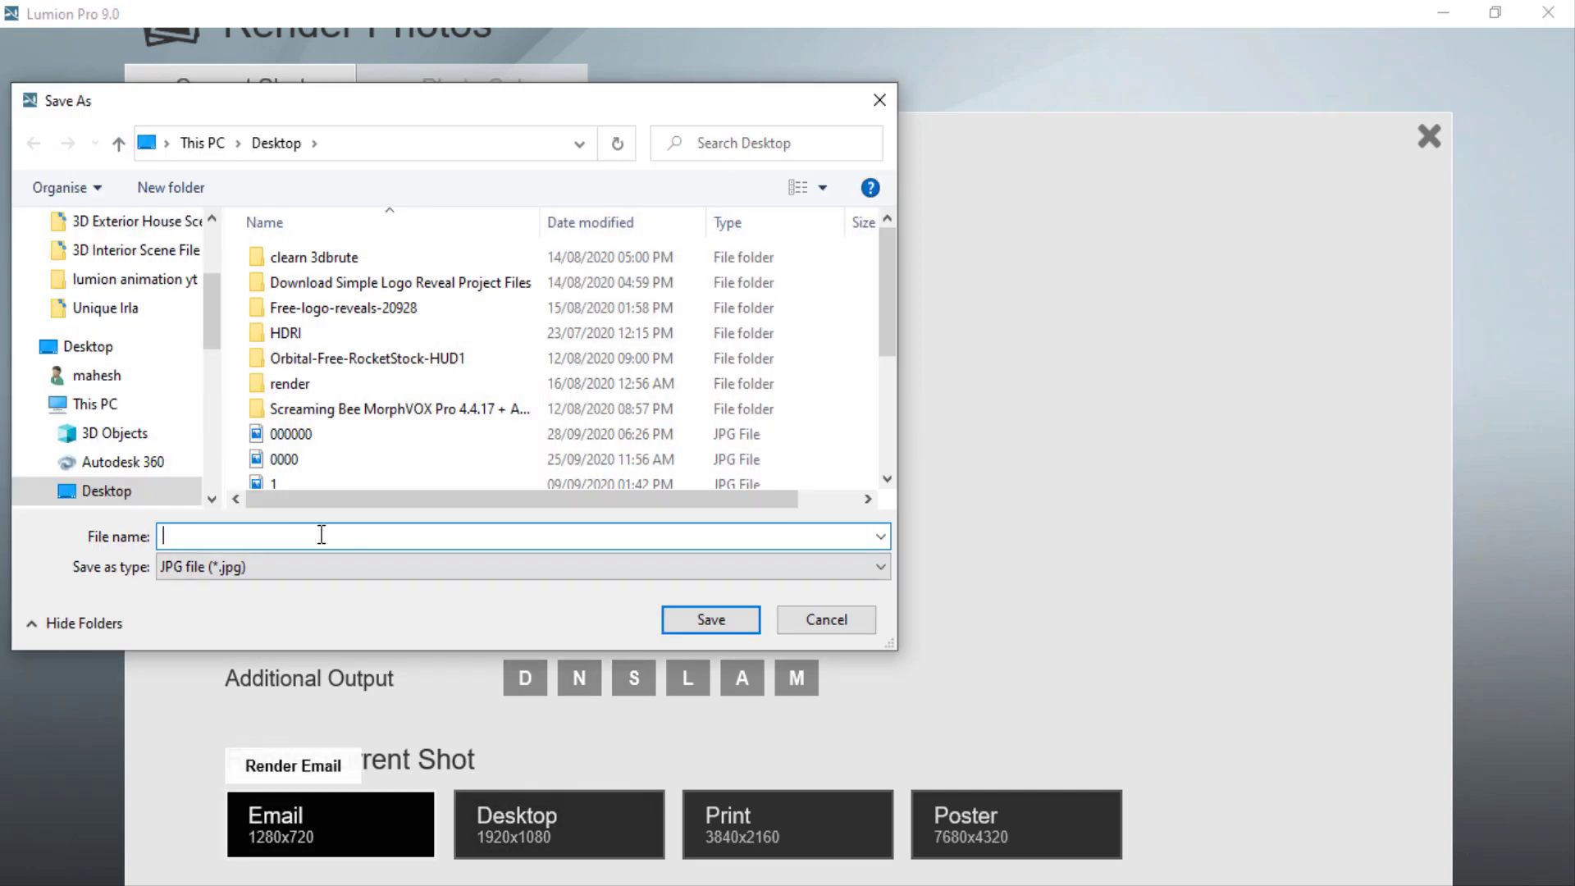
left_click(296, 437)
left_click(722, 624)
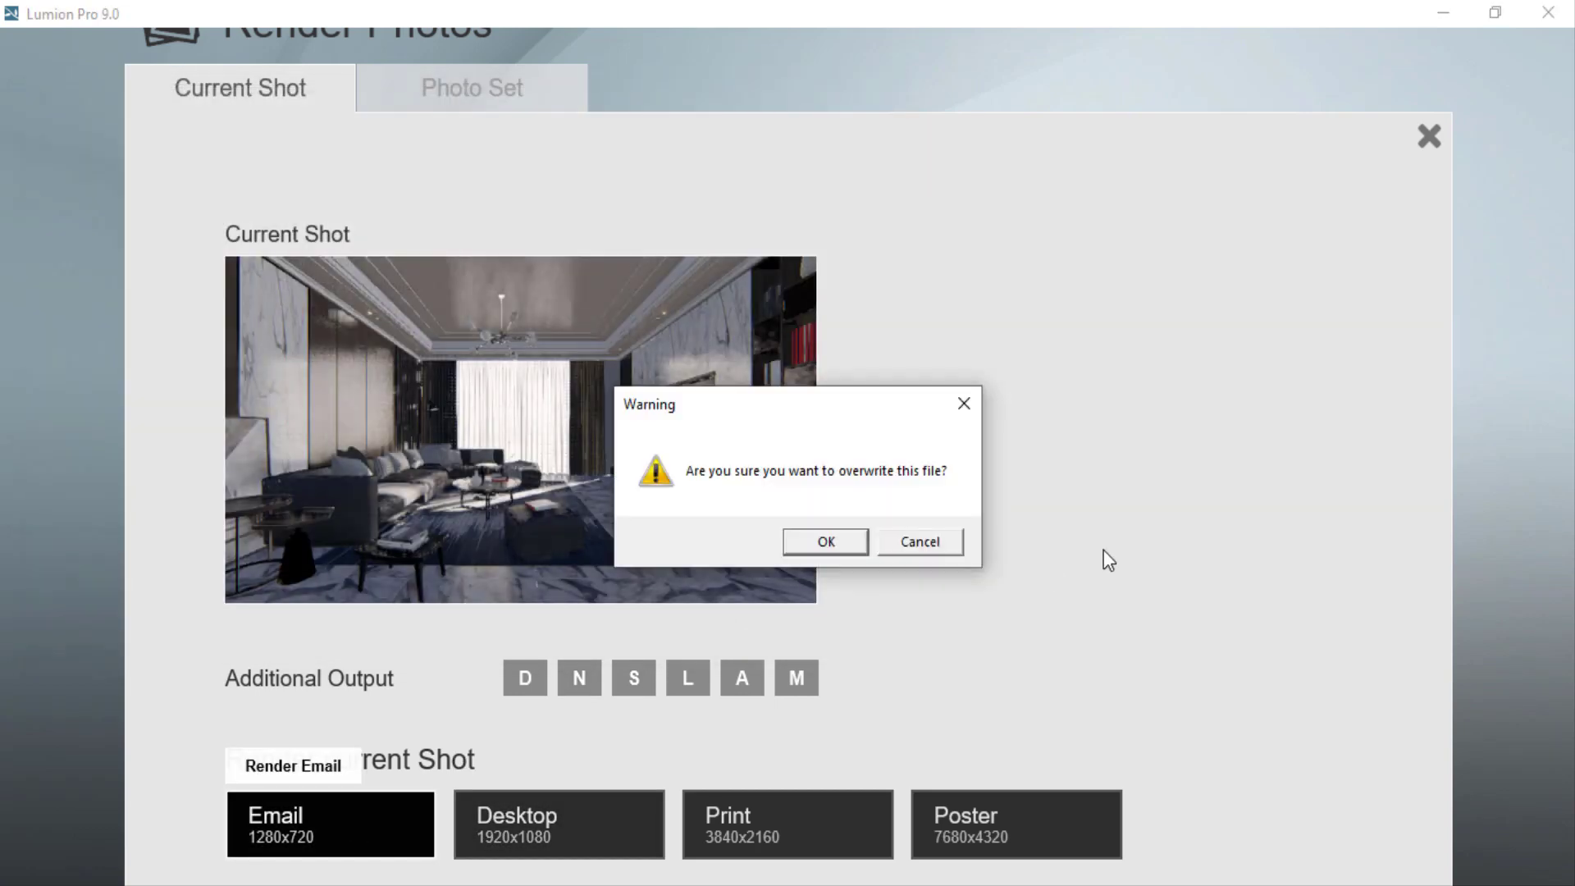
left_click(829, 542)
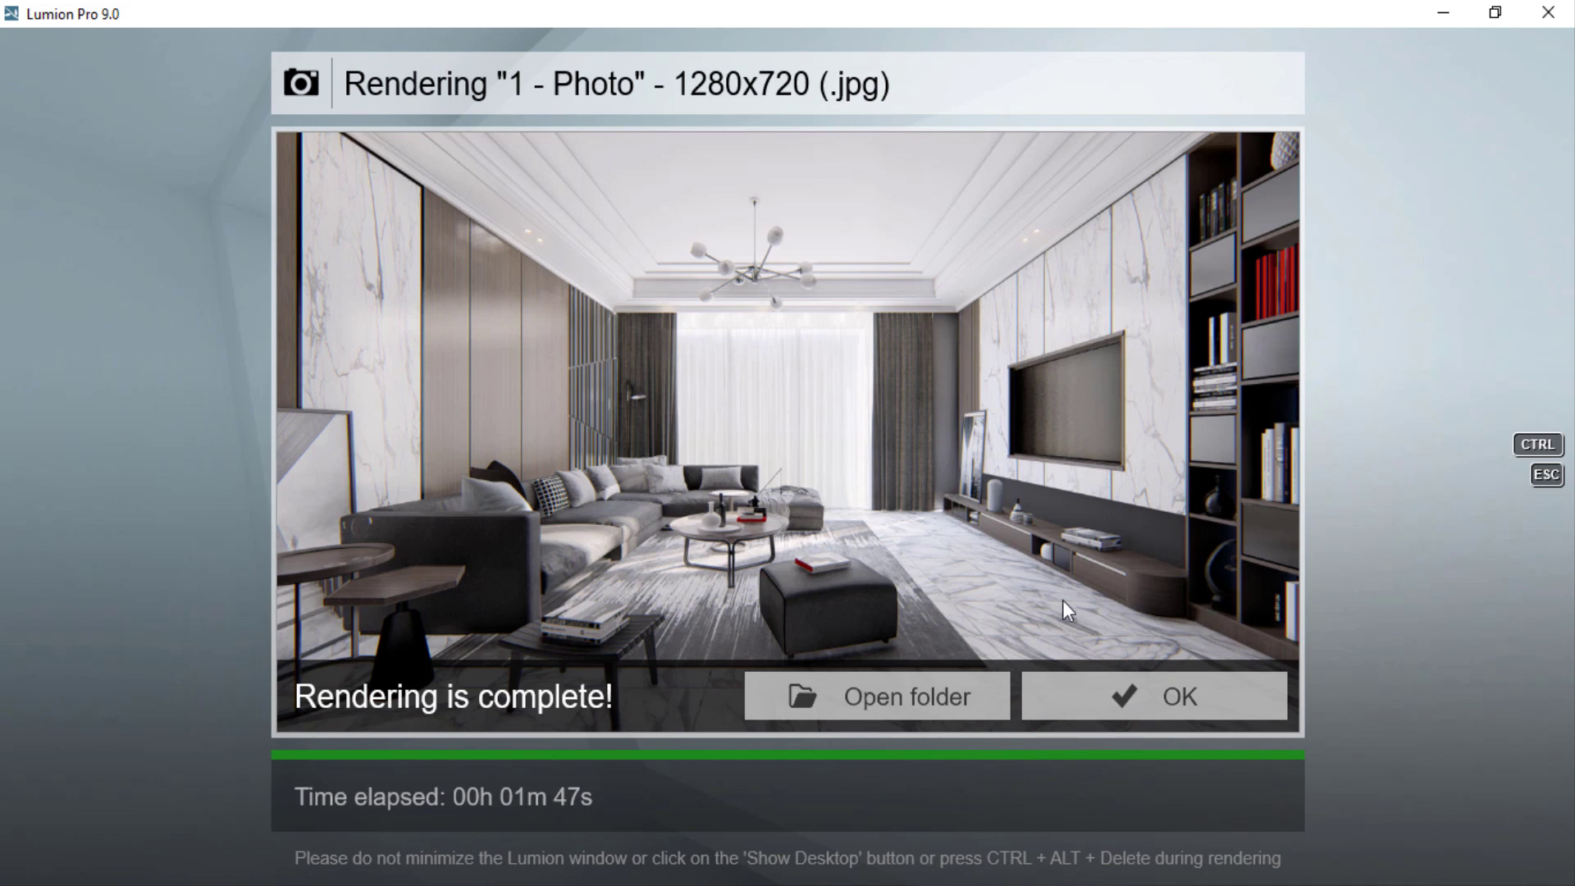
Dismiss the render notice and lower Color Correction brightness from 0.8 to about 0.6
left_click(1237, 698)
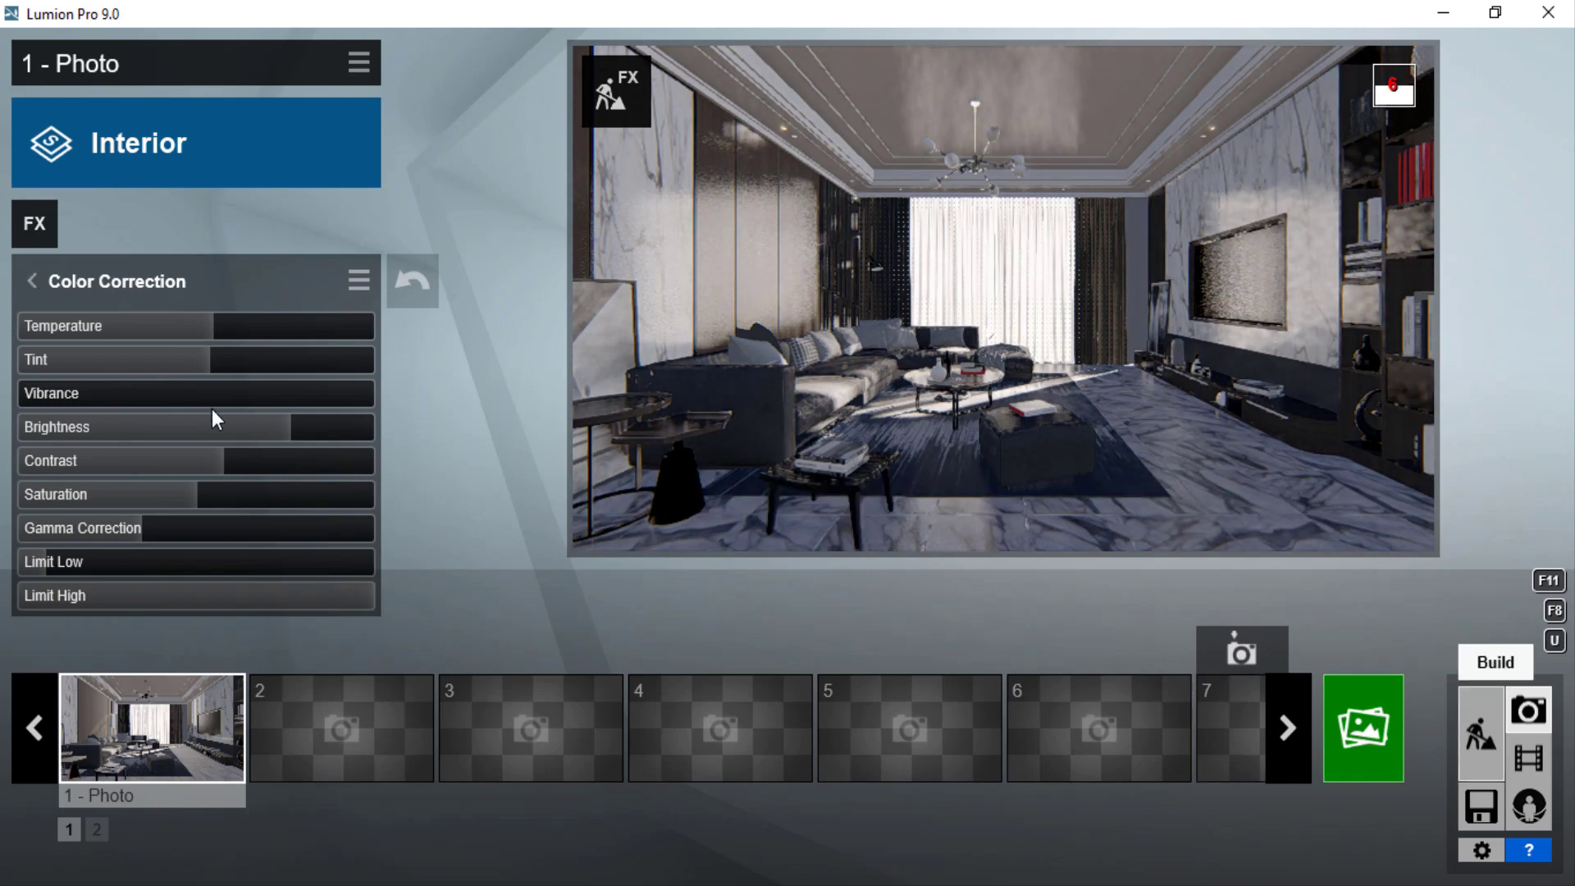
mouse_move(271, 426)
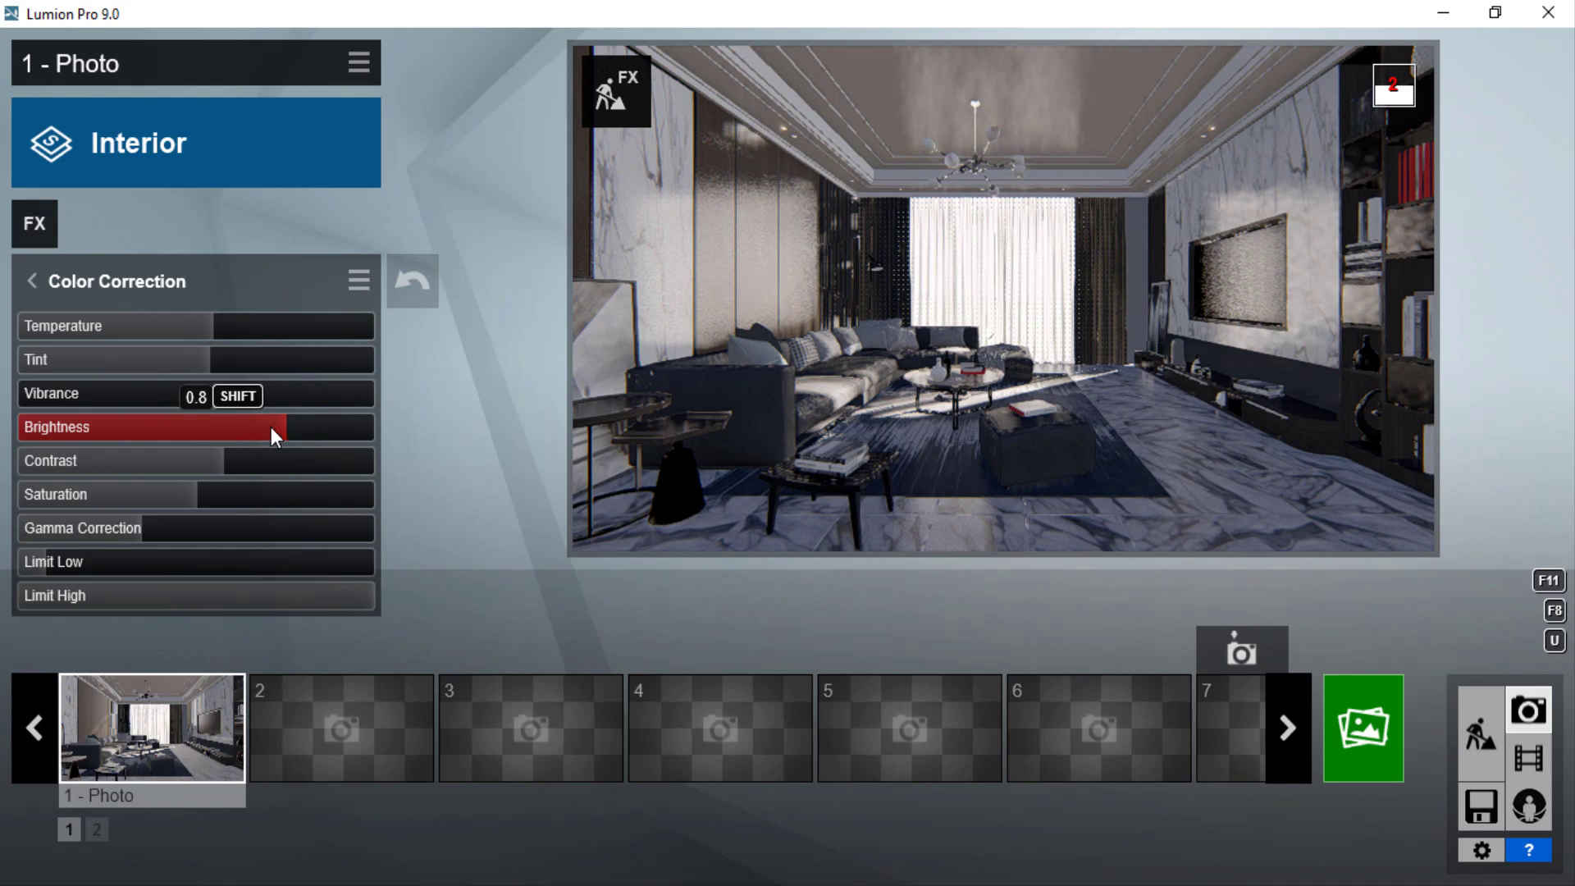
left_click_drag(271, 427, 261, 427)
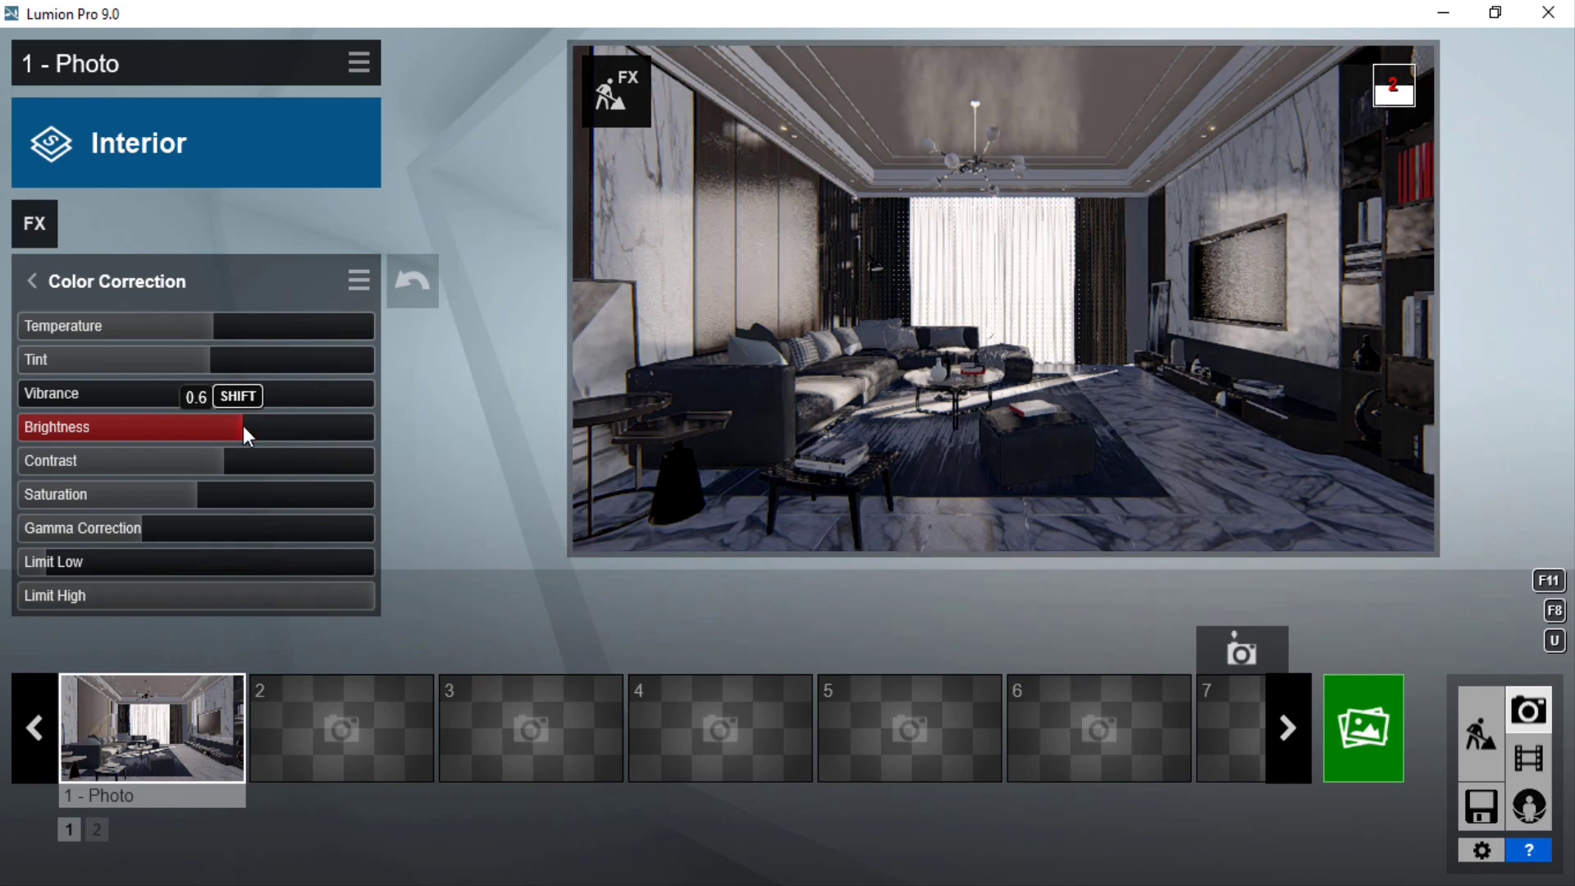
left_click_drag(247, 427, 261, 430)
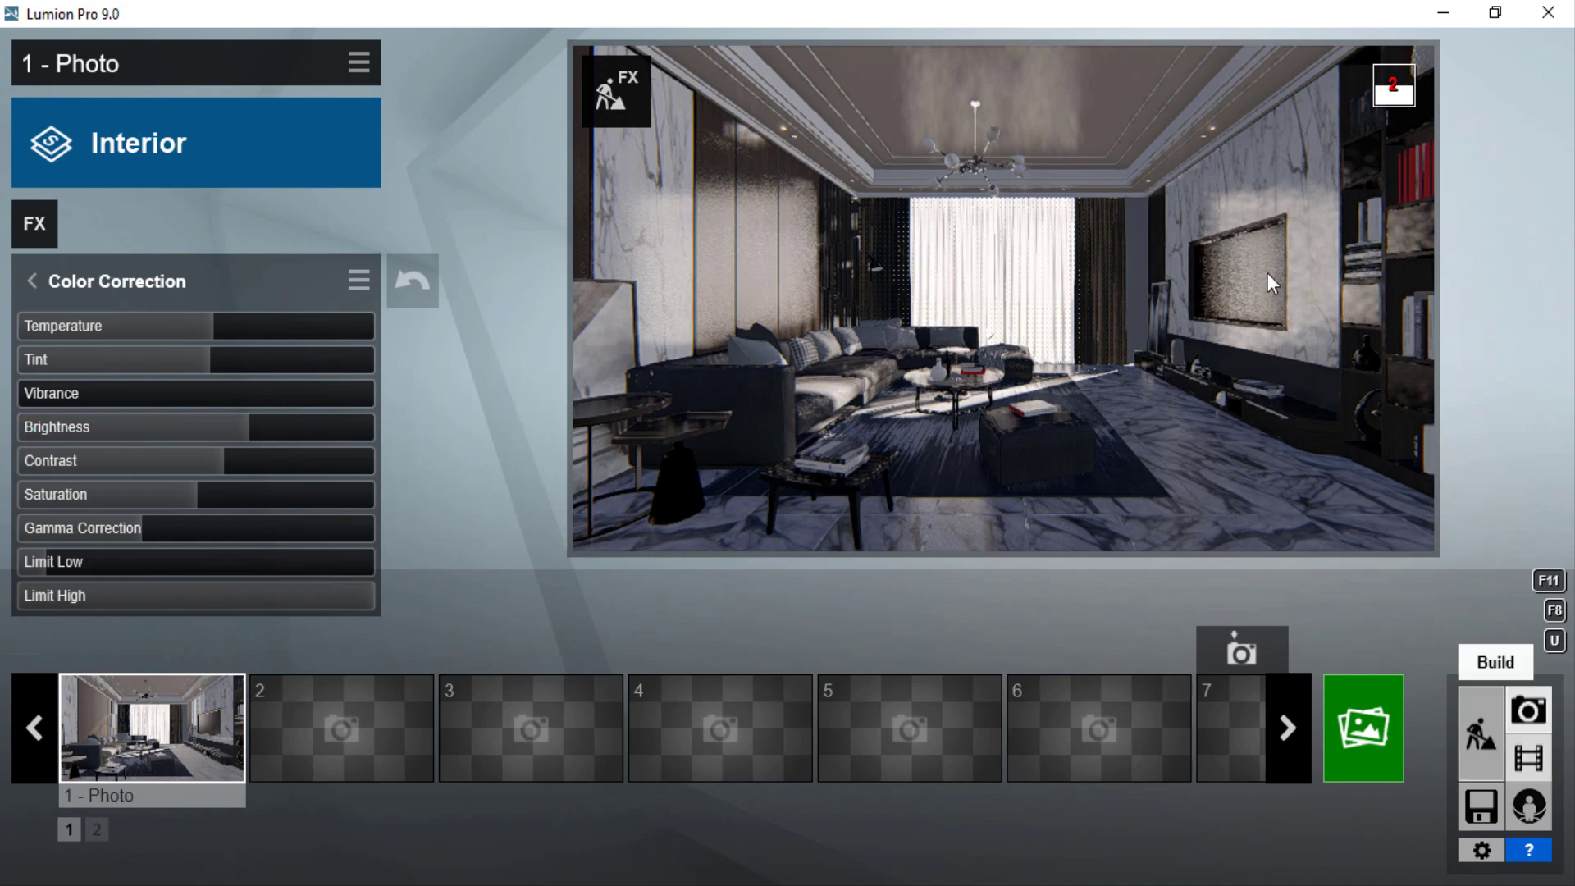
mouse_move(1253, 415)
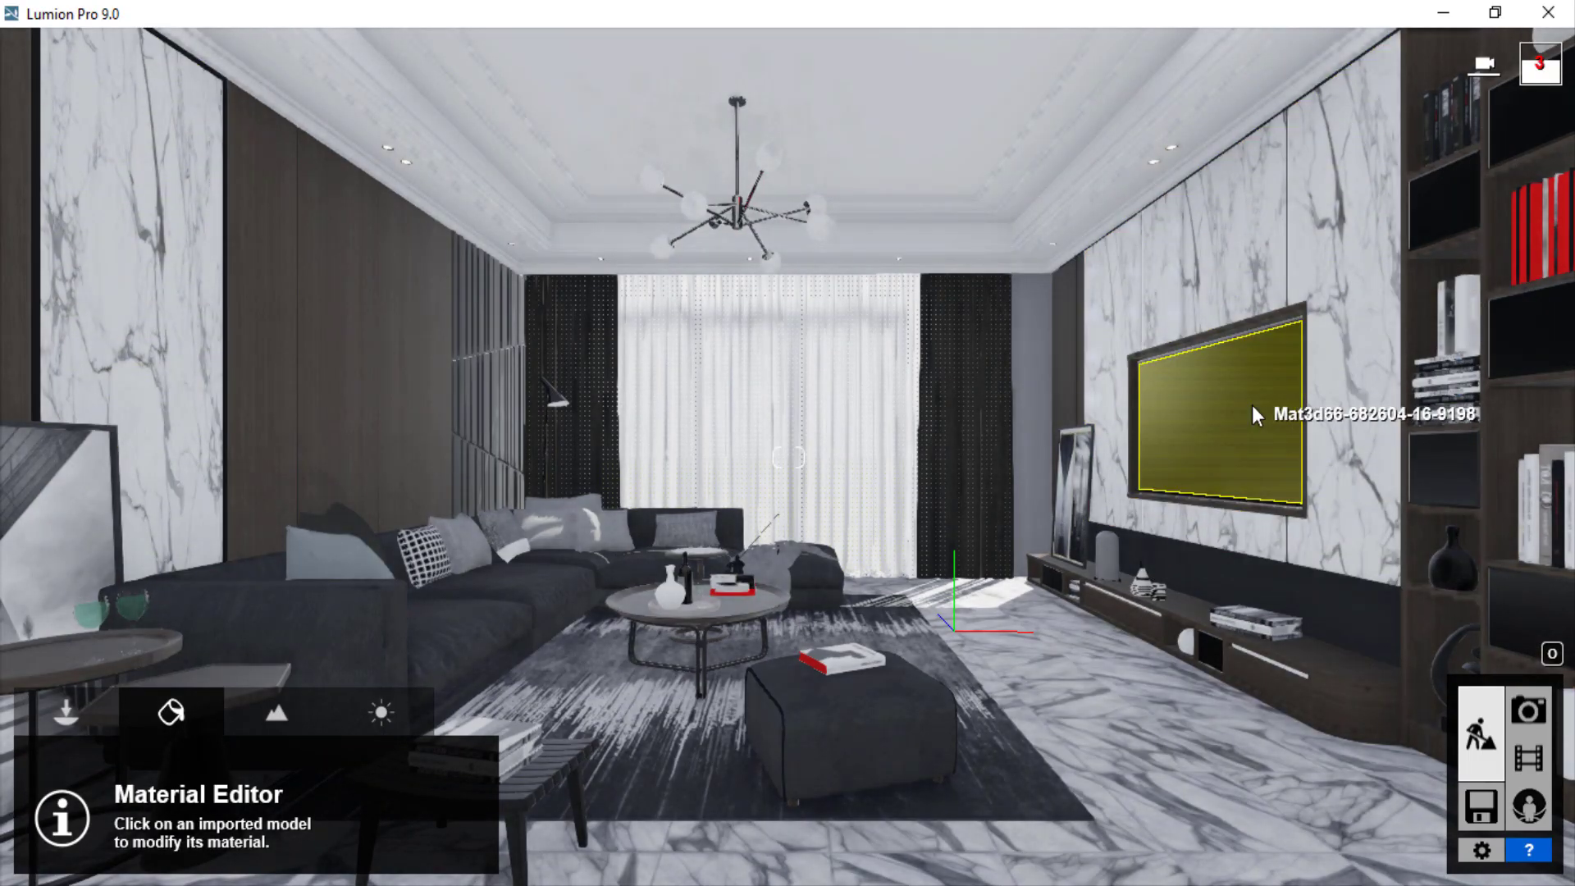
Set the TV screen's Standard material gloss to about 0.9 and accept the change
left_click(1252, 415)
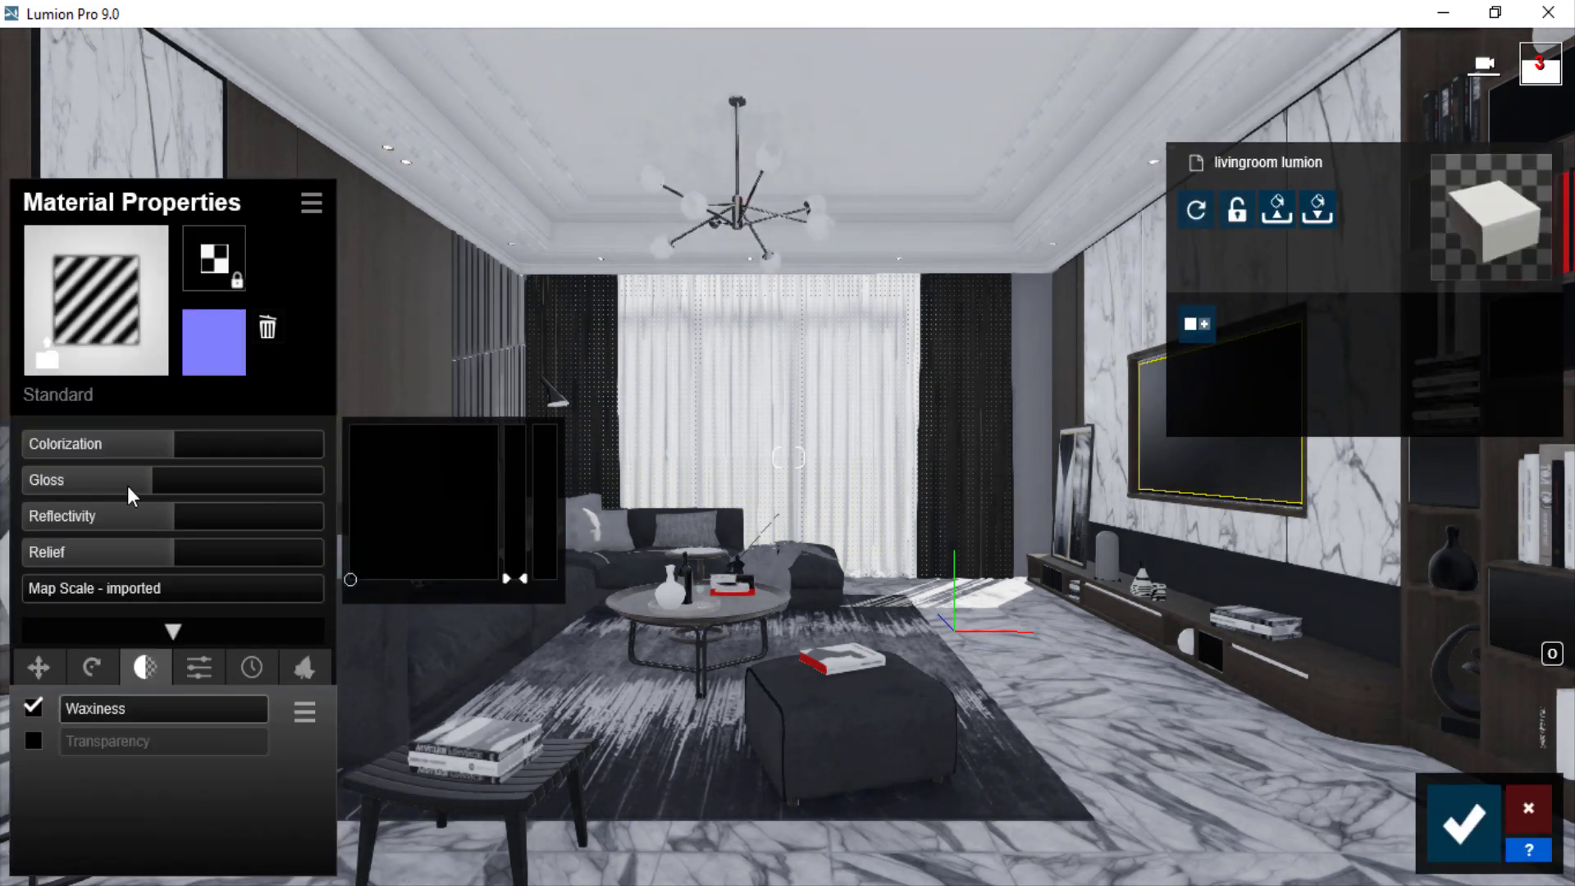
mouse_move(126, 486)
left_mouse_down()
mouse_move(217, 489)
mouse_move(173, 487)
left_mouse_up()
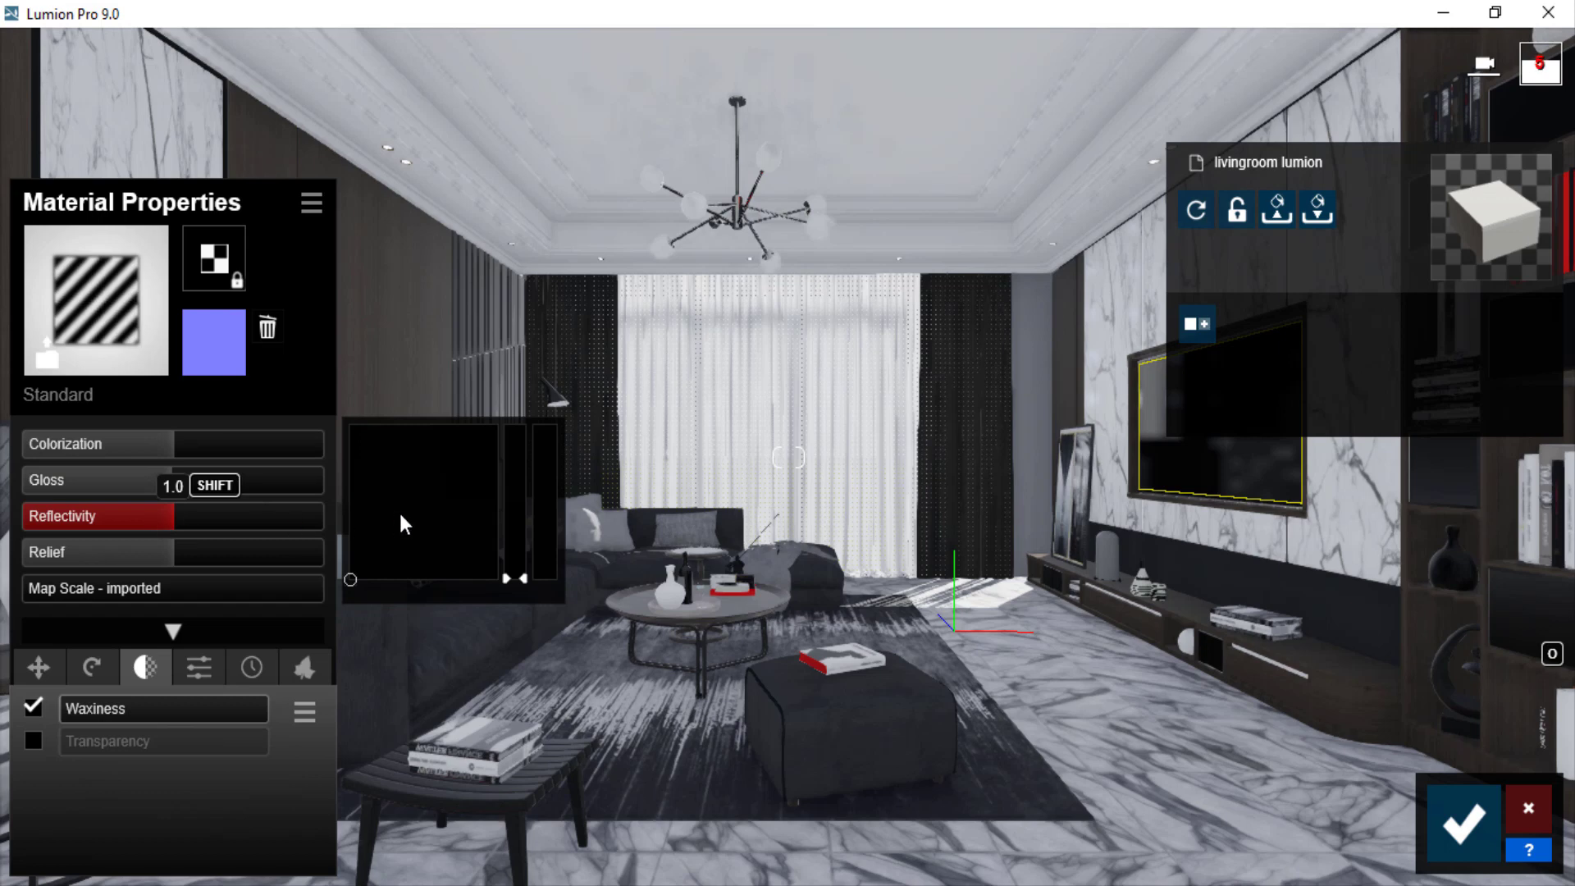
right_click_drag(993, 525, 1190, 525)
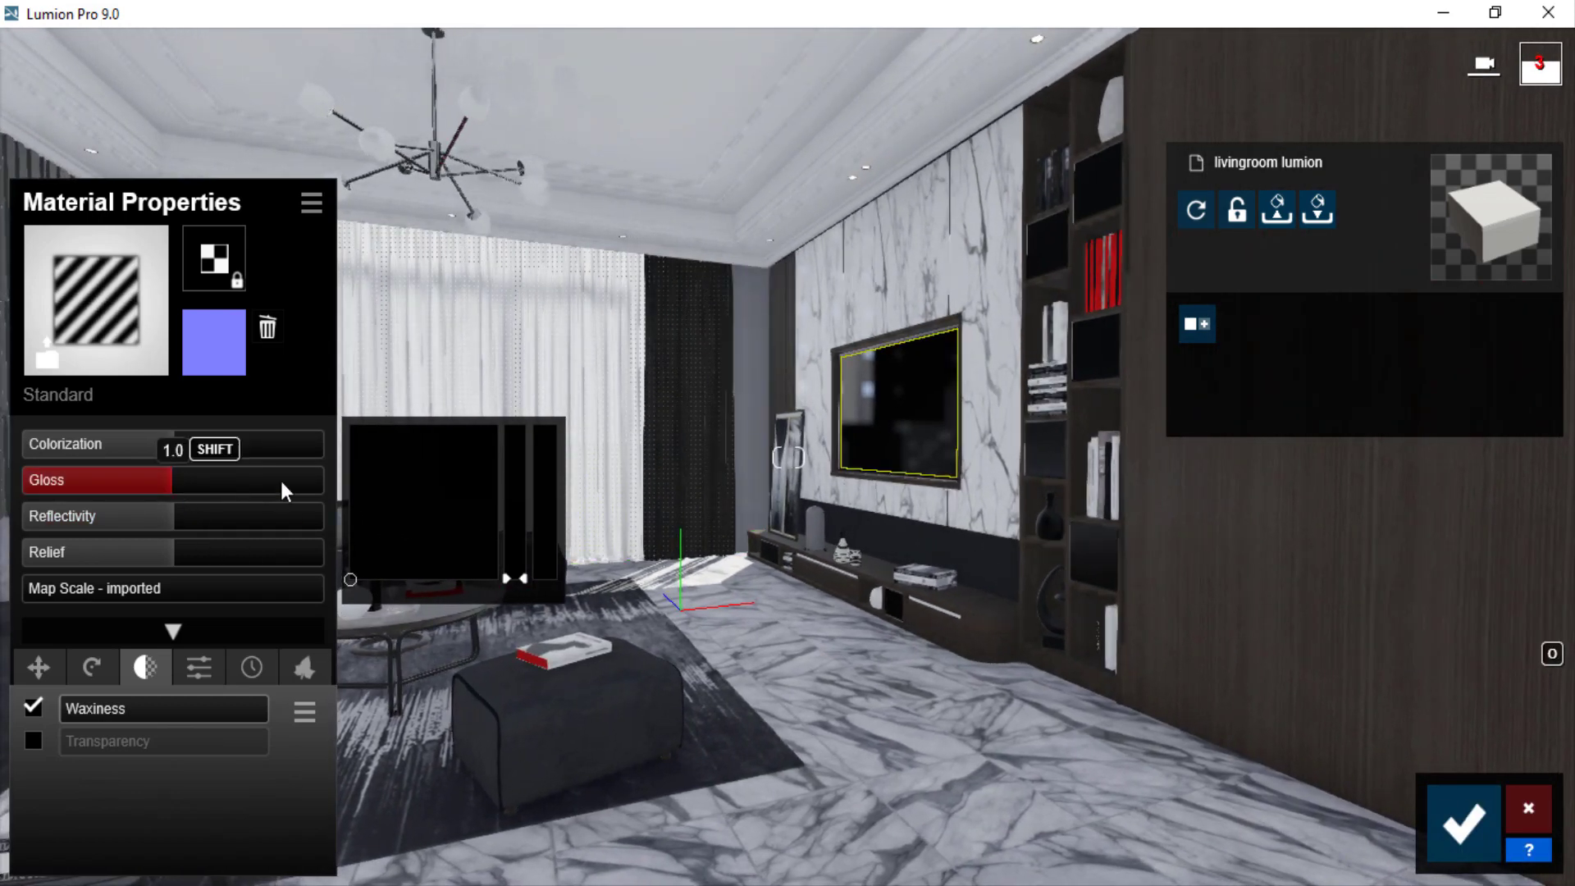
left_click(159, 489)
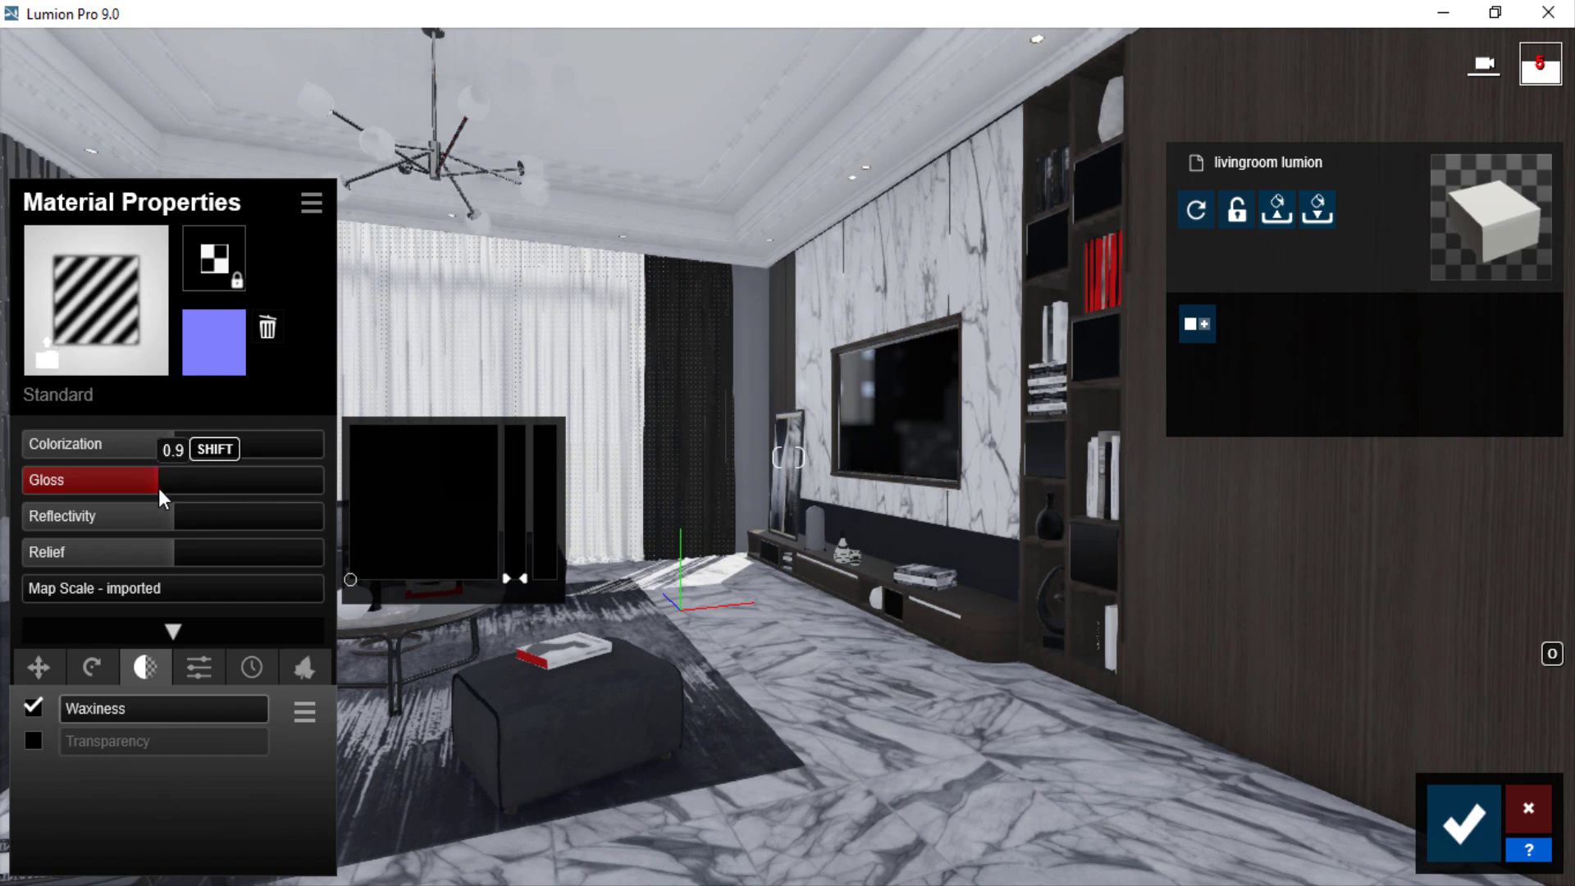
mouse_move(159, 489)
left_mouse_down()
mouse_move(137, 489)
mouse_move(165, 495)
left_mouse_up()
left_click_drag(166, 495, 158, 494)
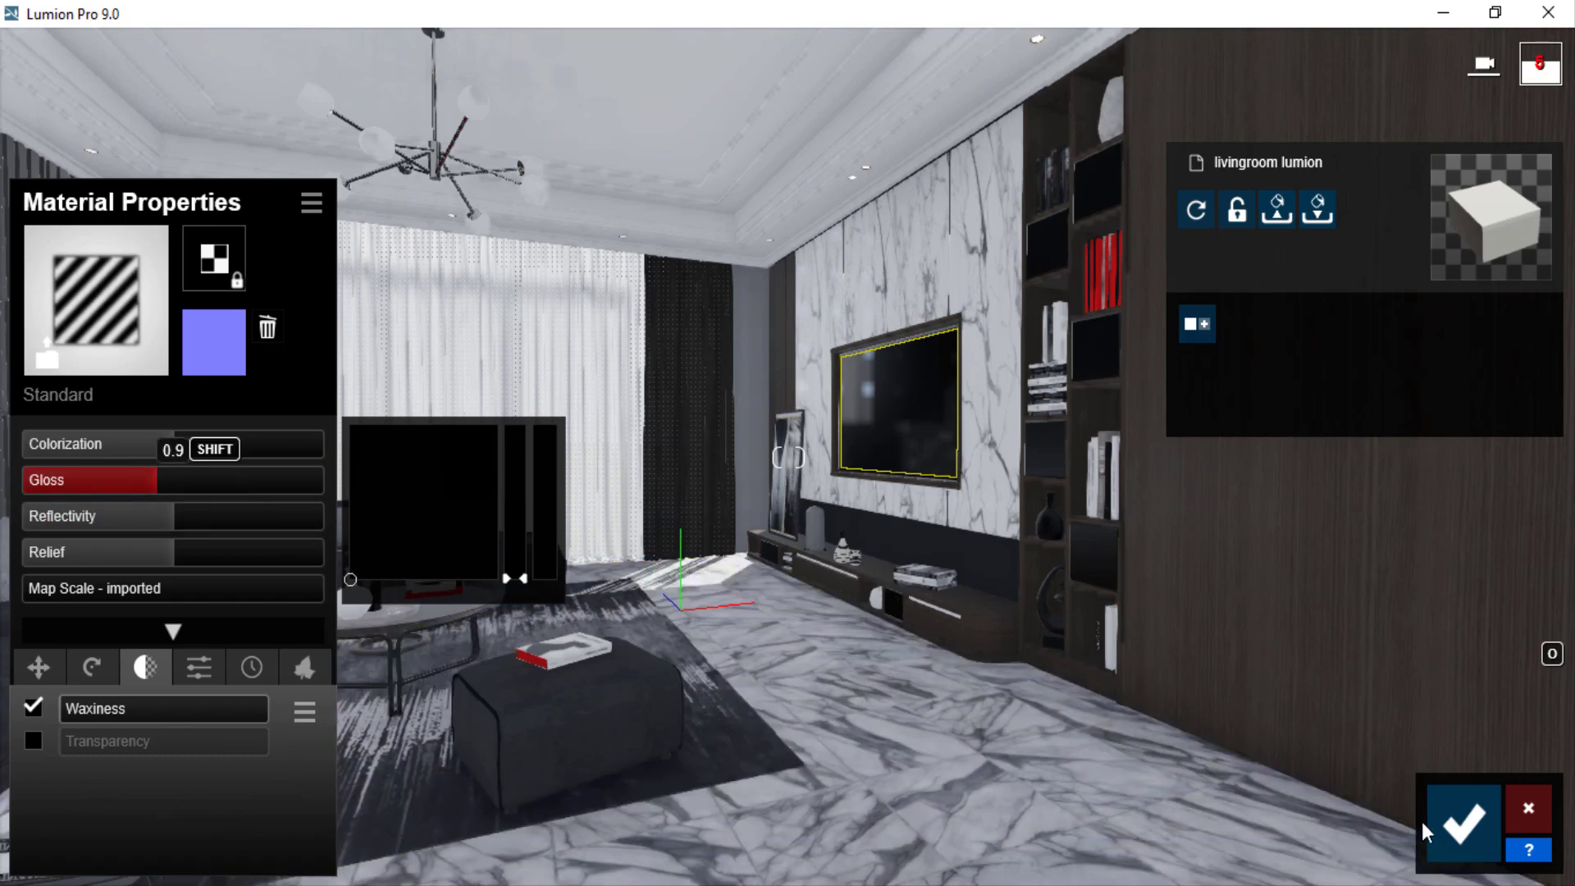
left_click(1458, 816)
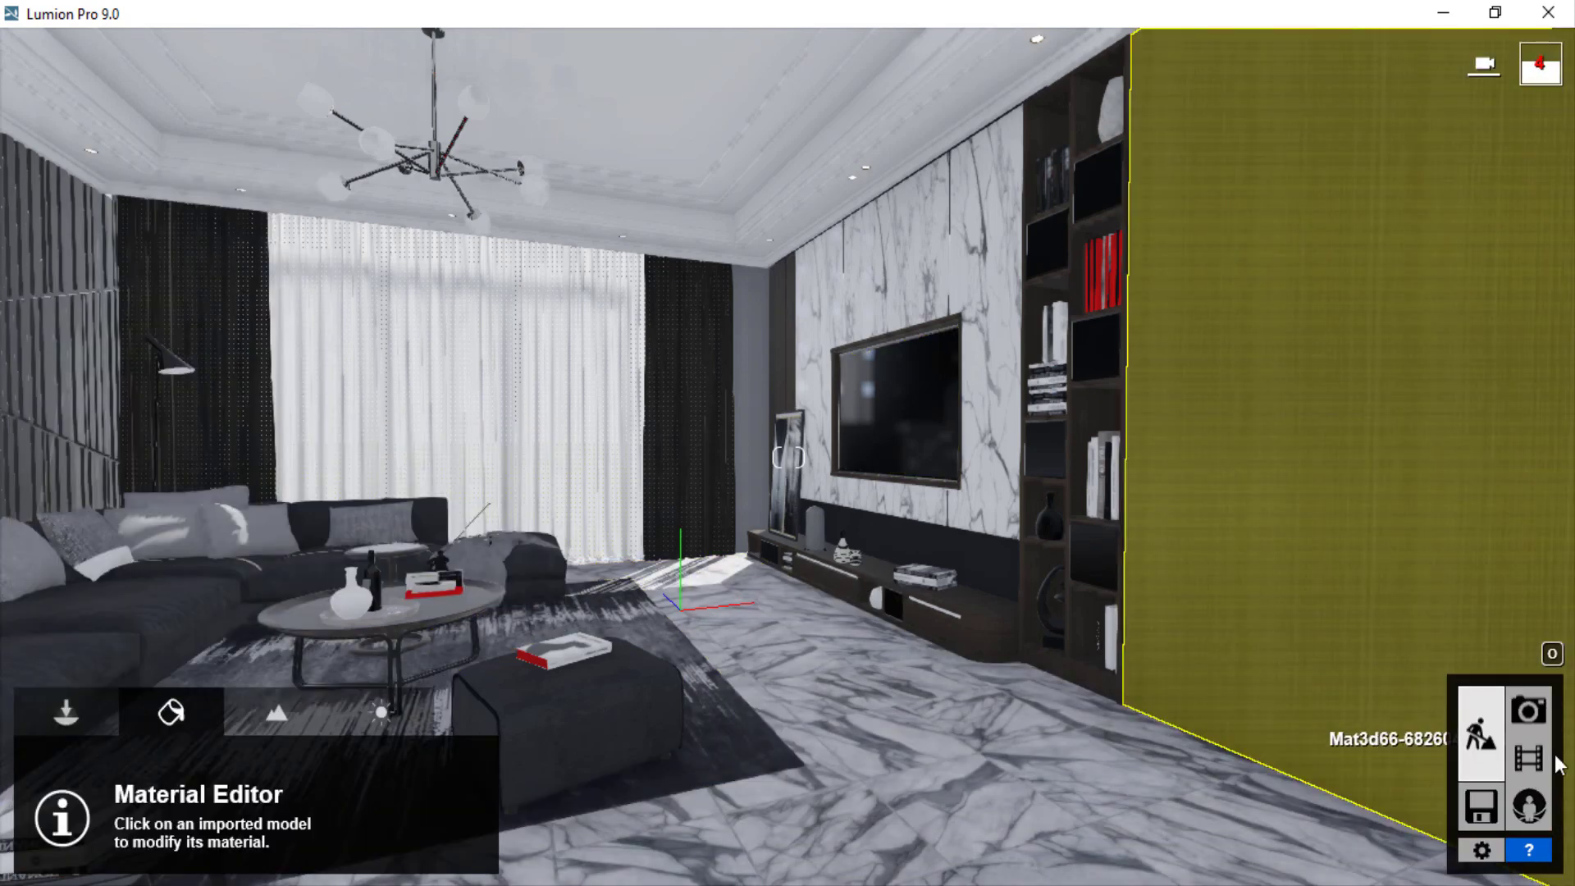
Restore the Photo 1 saved camera view, then return to Build mode
left_click(1527, 712)
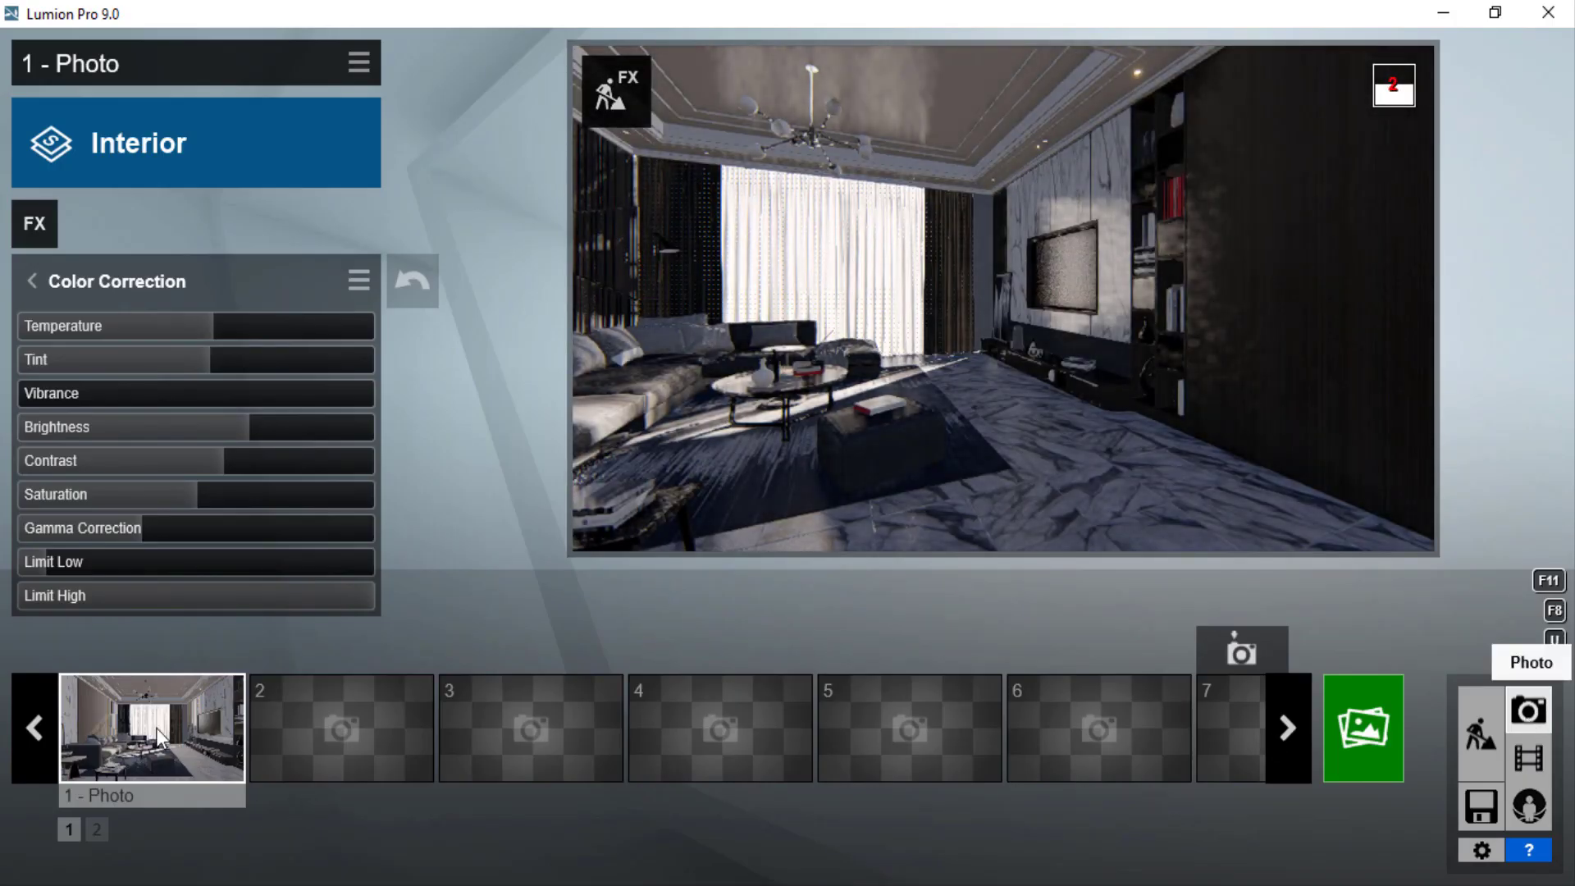
left_click(156, 727)
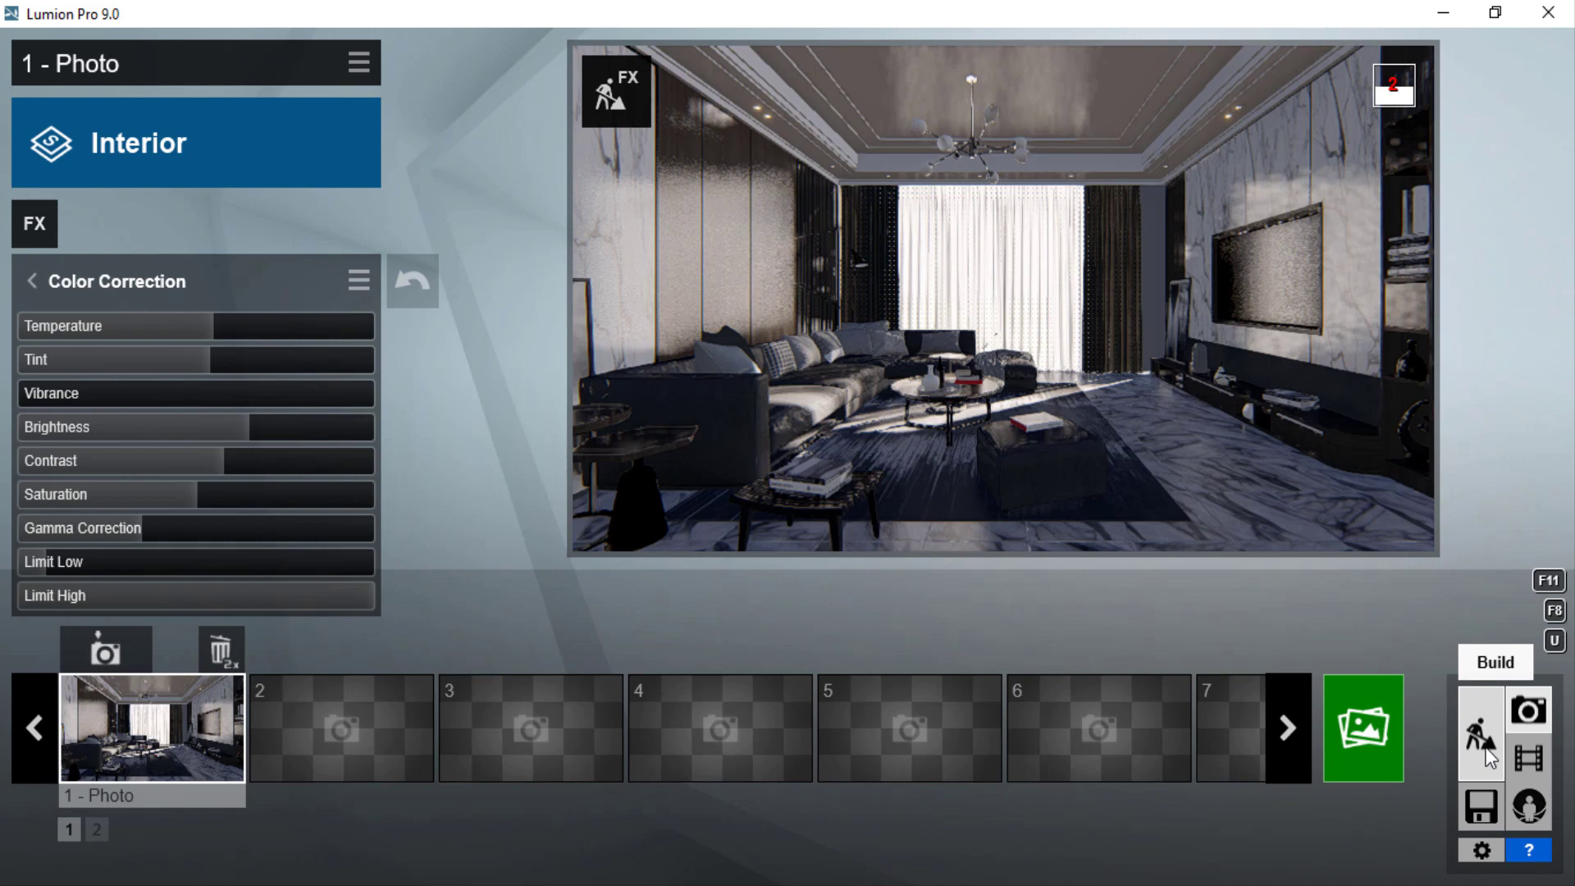
left_click(1487, 753)
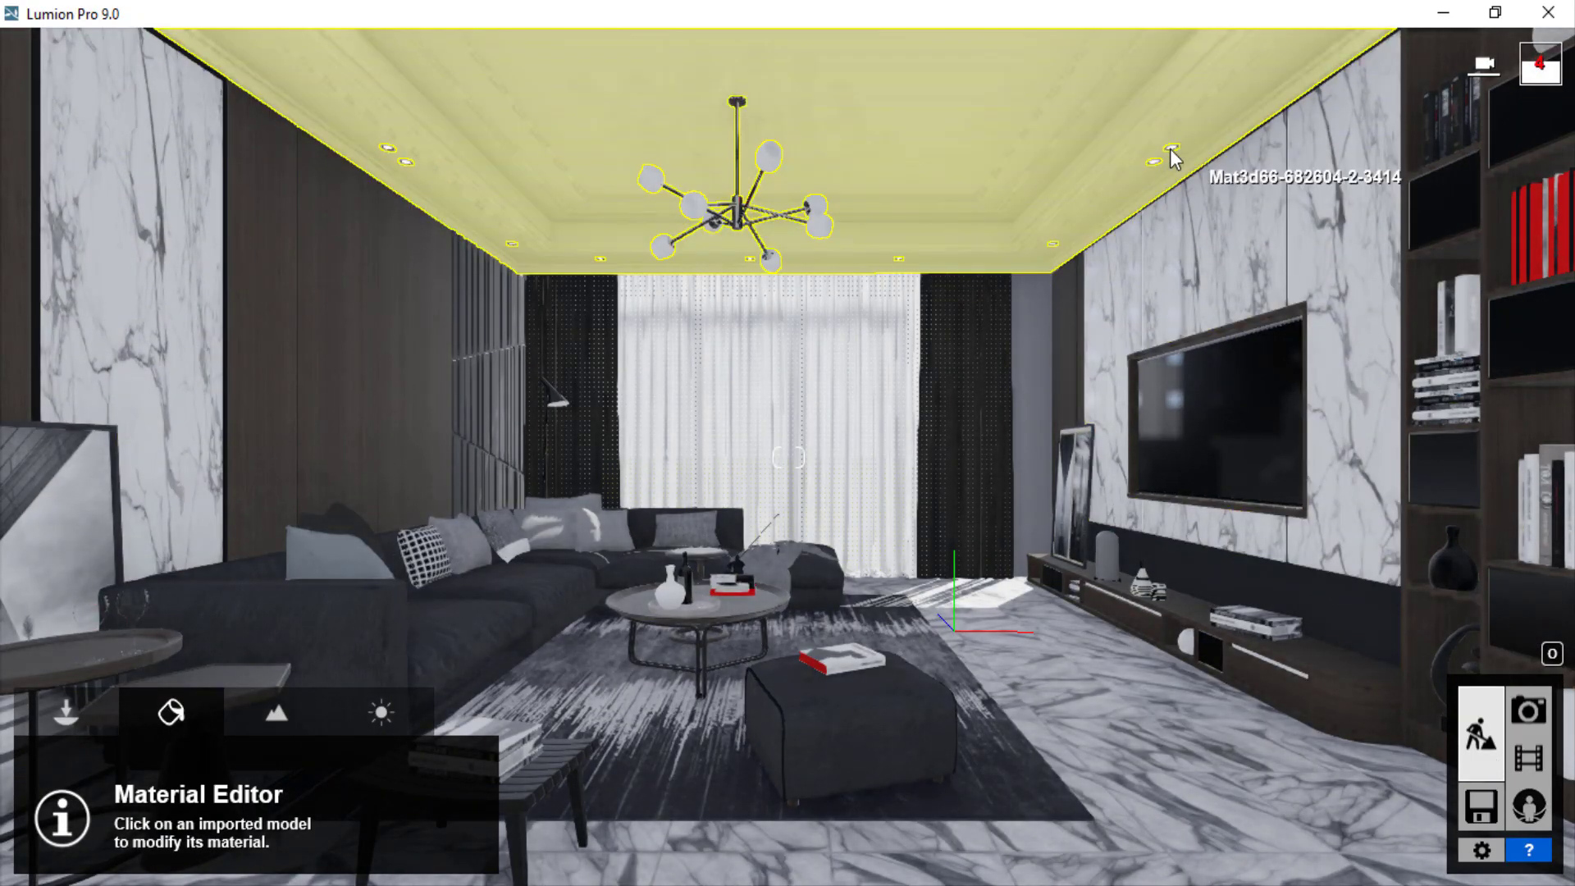
Tilt the view up to the ceiling downlight and set its material Emissive to about 81
scroll(1175, 148, "up", 3)
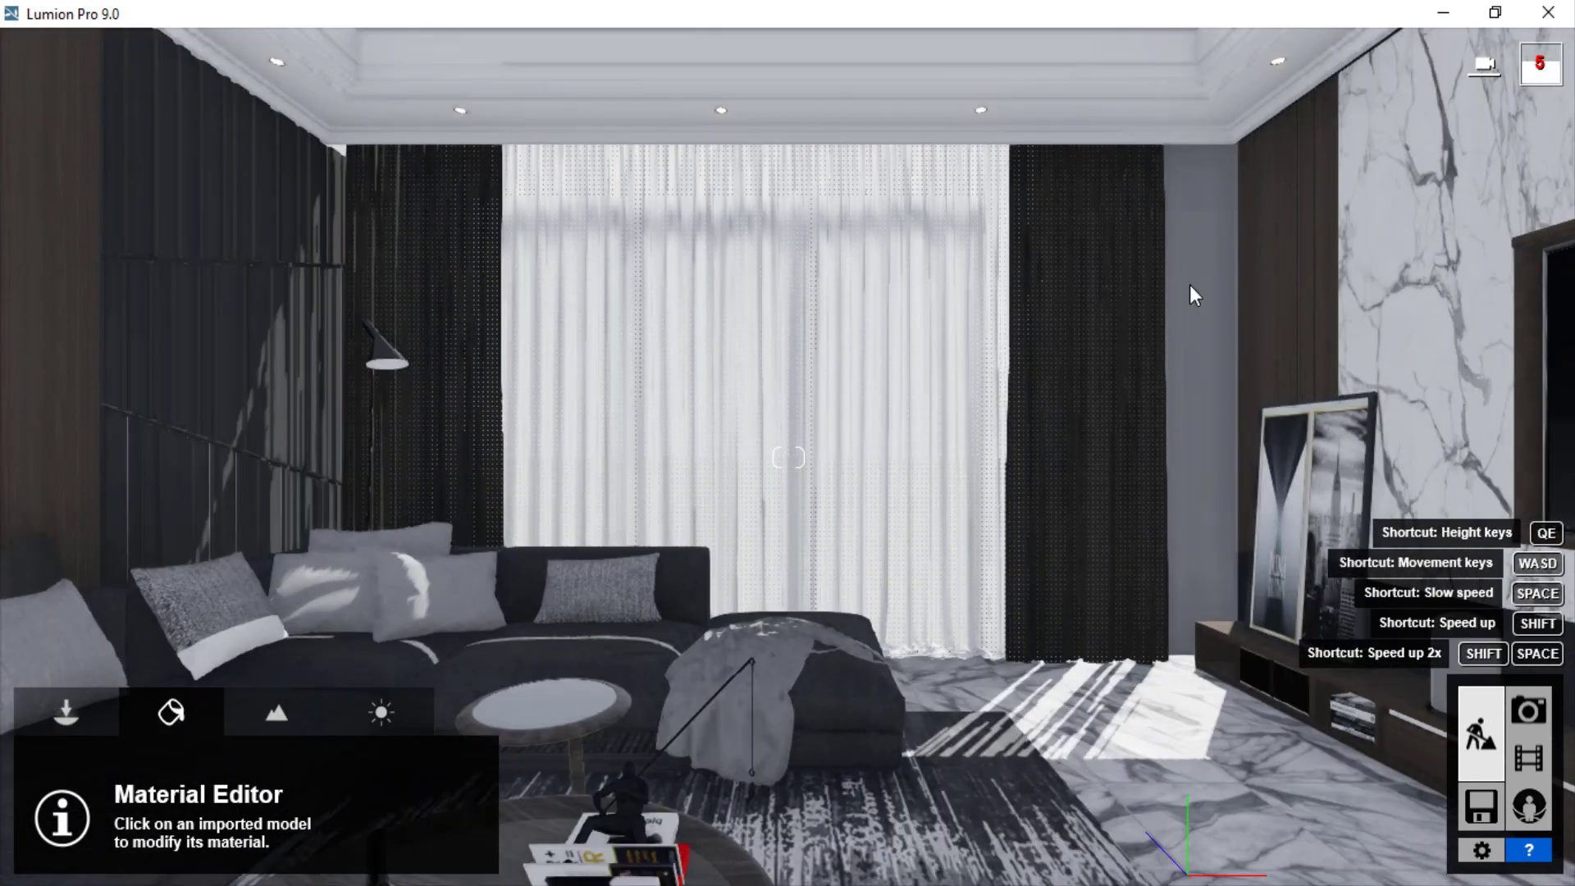
mouse_move(1190, 284)
right_mouse_down()
mouse_move(1132, 246)
mouse_move(1323, 64)
right_mouse_up()
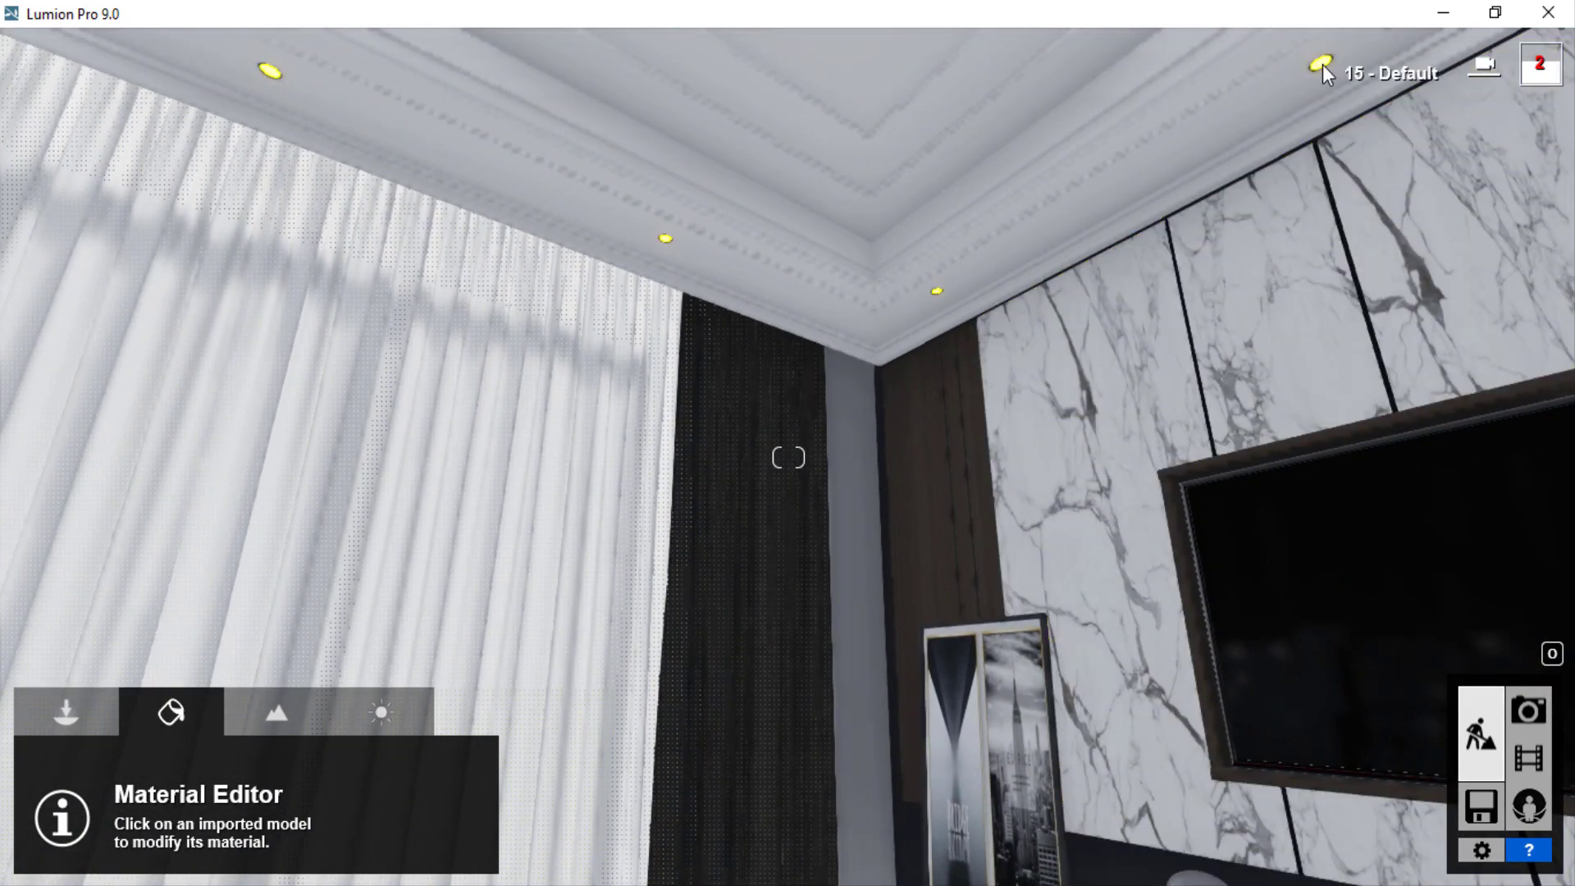
left_click(329, 702)
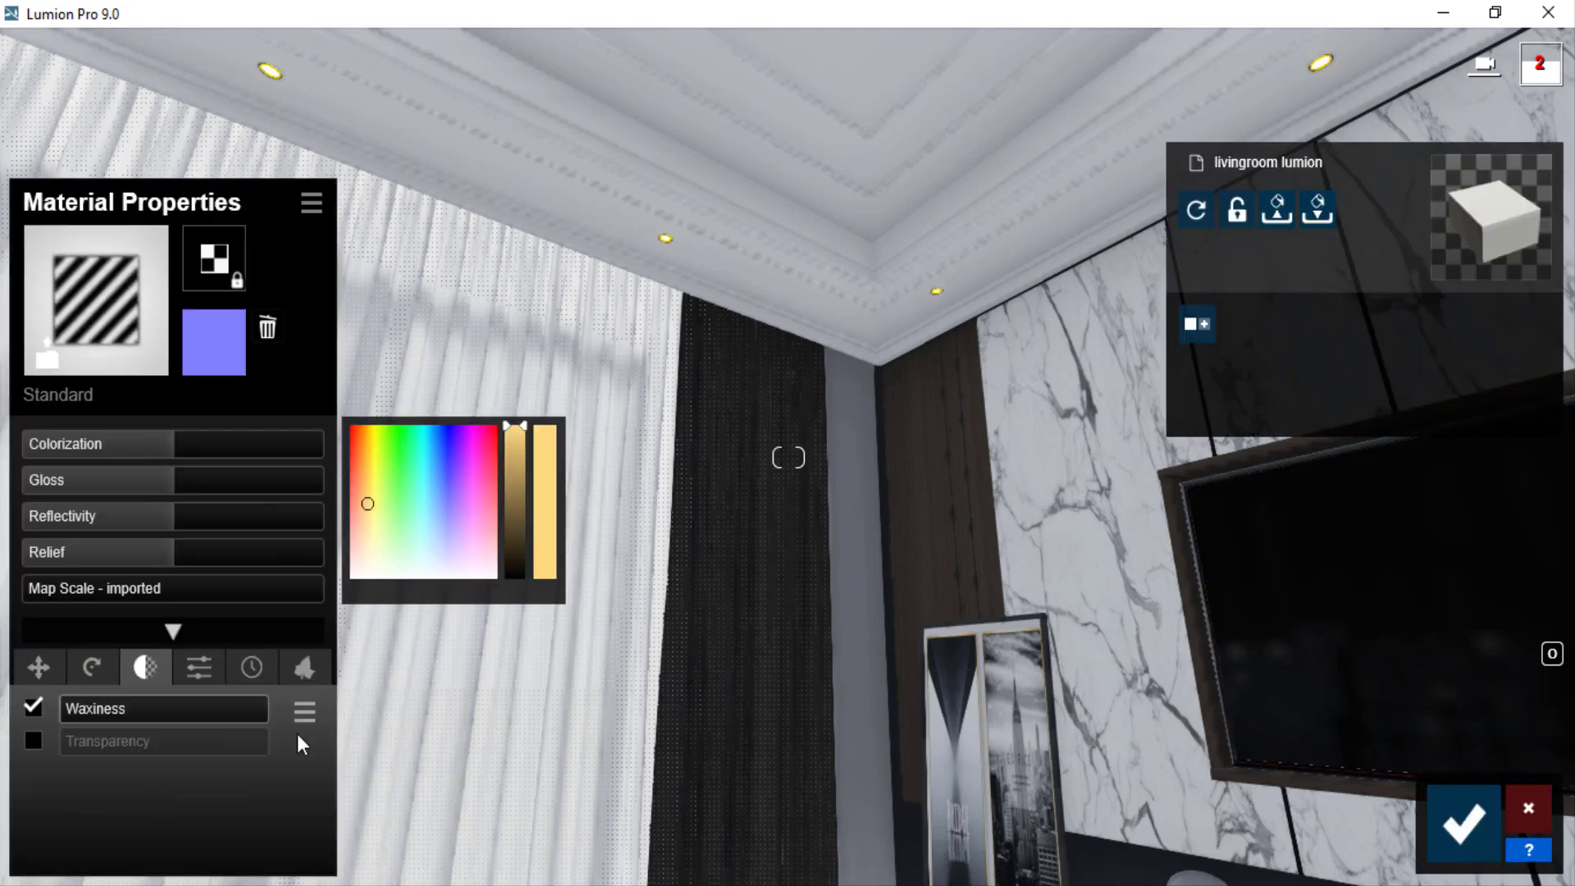
left_click(197, 663)
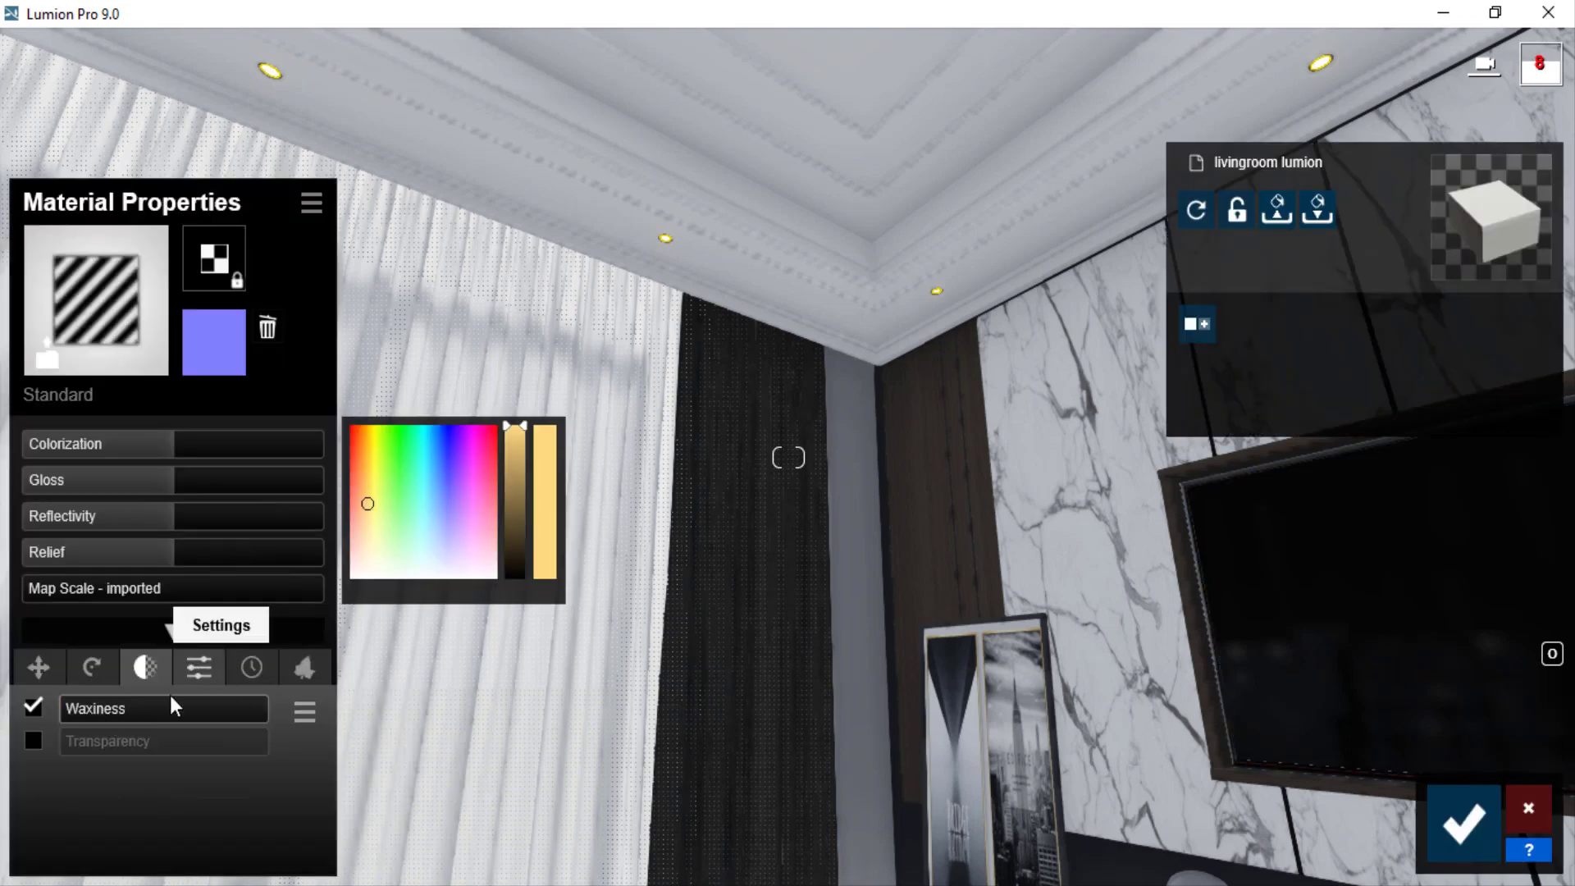
left_click(180, 712)
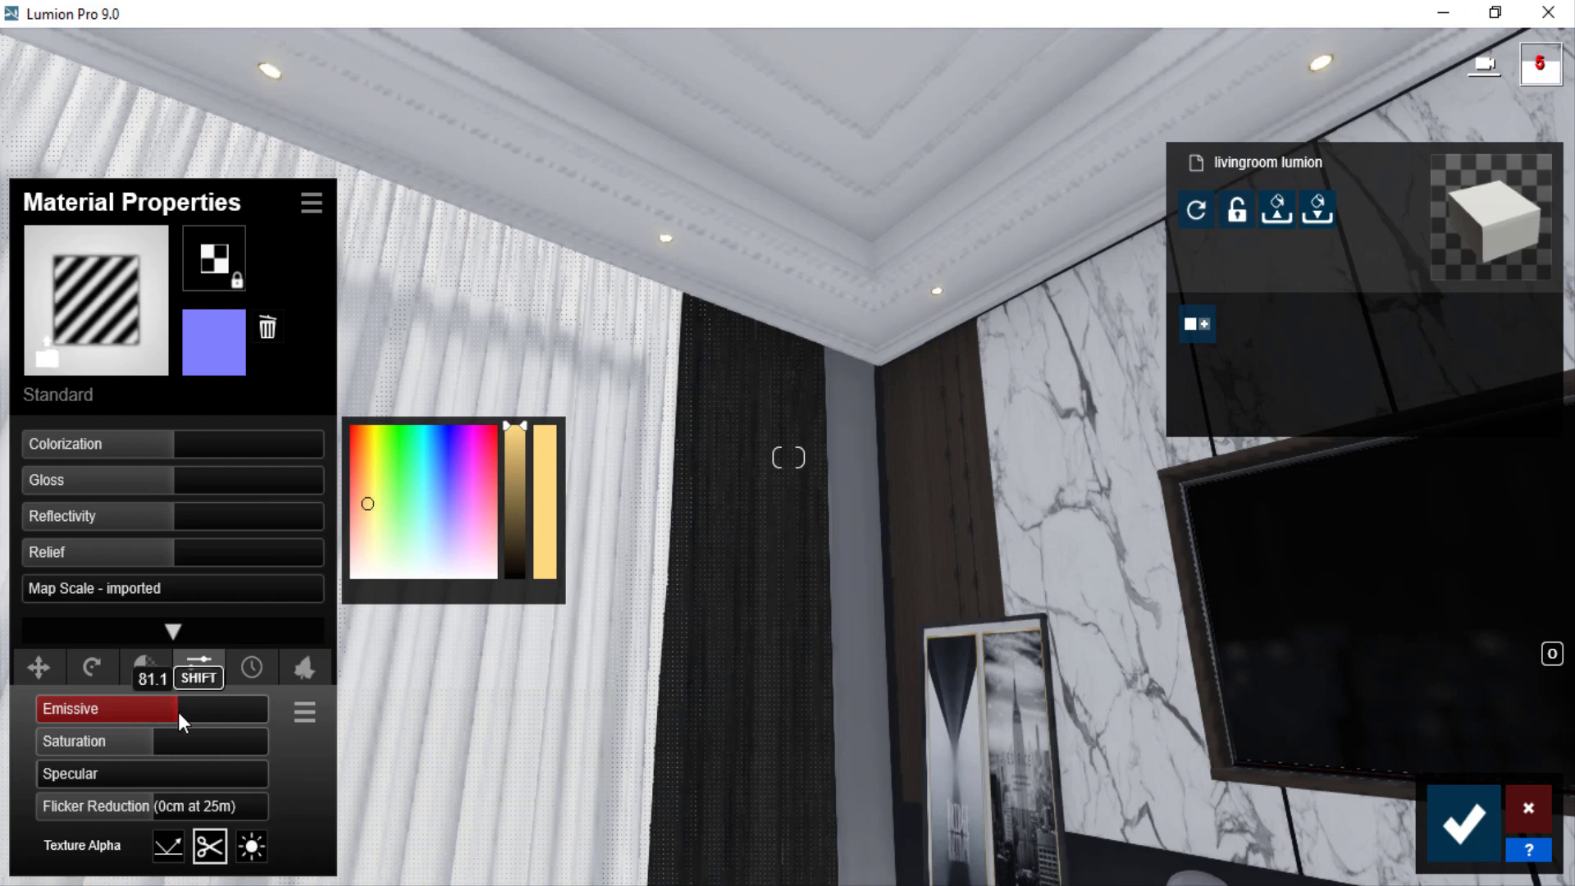
left_click(177, 712)
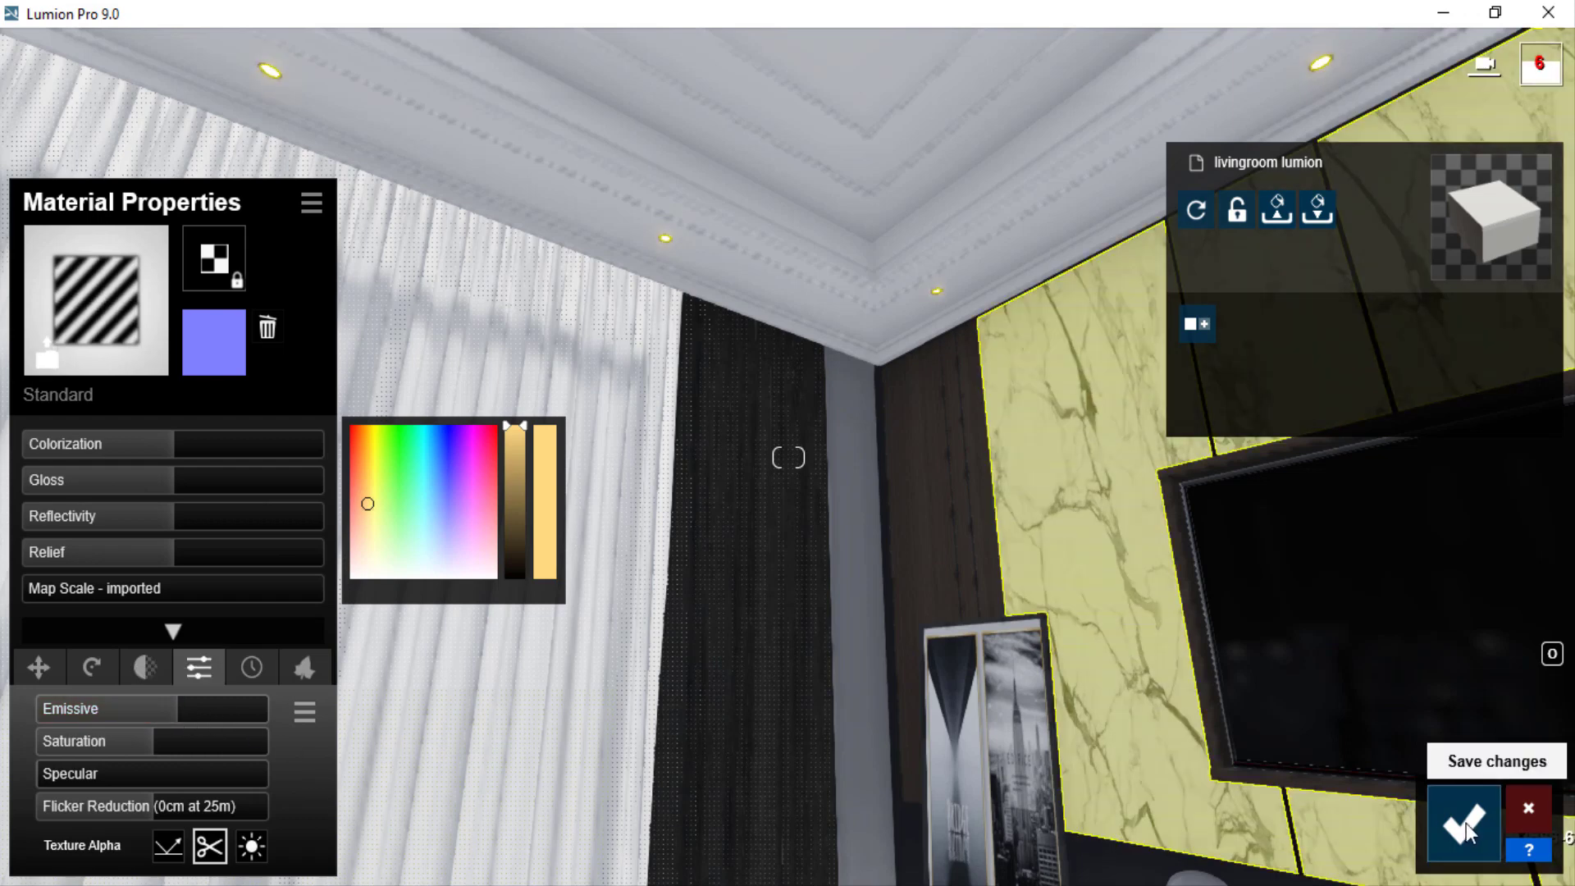
left_click(1464, 824)
right_click_drag(1464, 824, 914, 638)
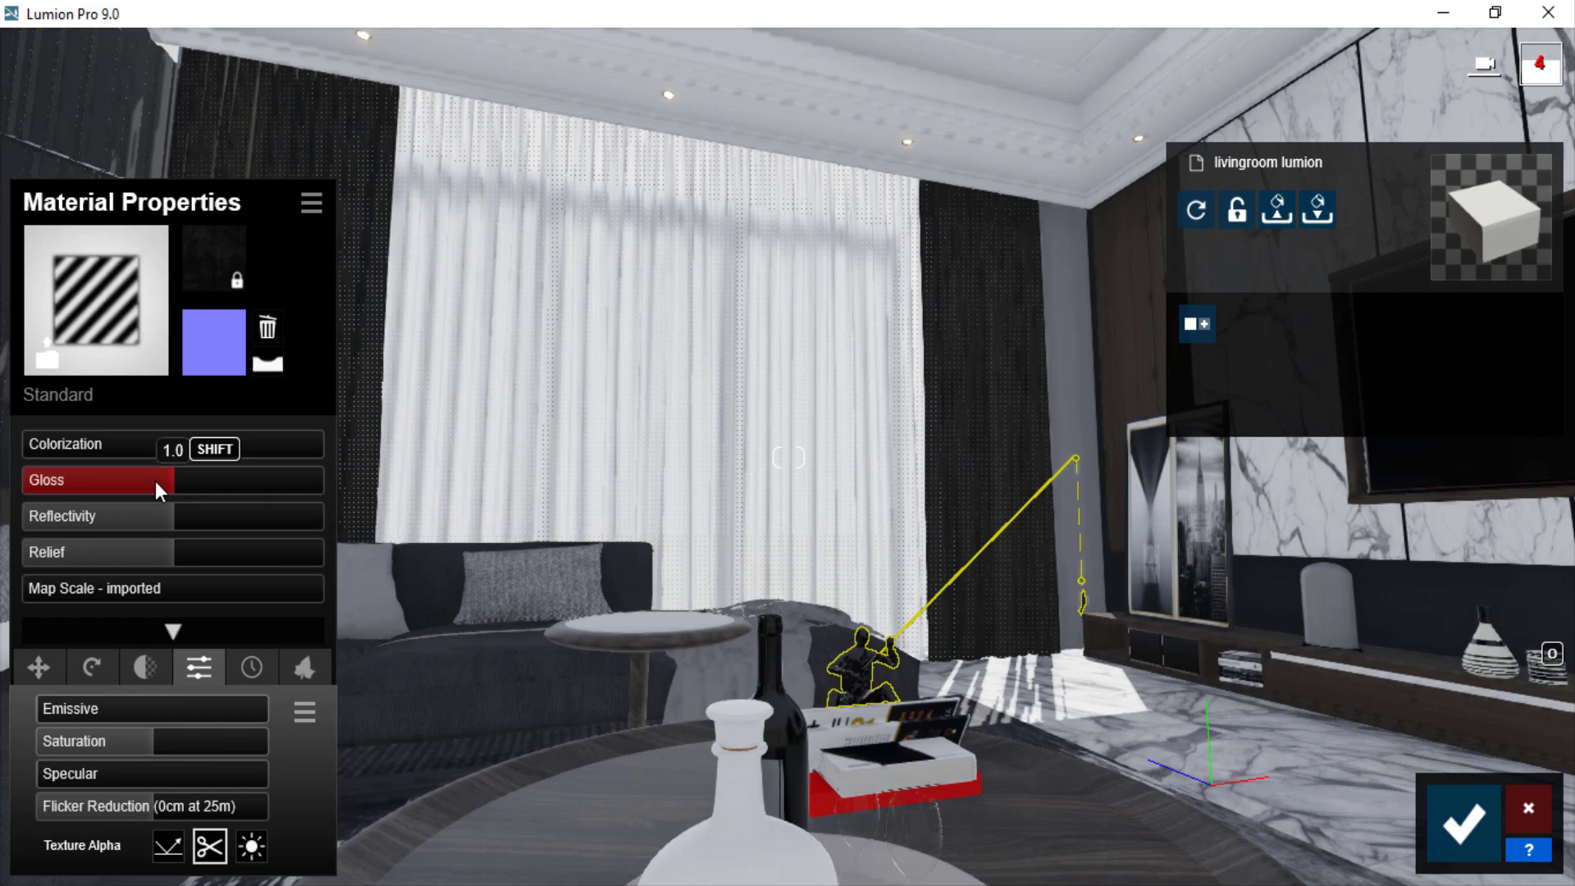
Close the figurine settings and give the first coffee-table book Standard material with Gloss 0.9
left_click(1439, 845)
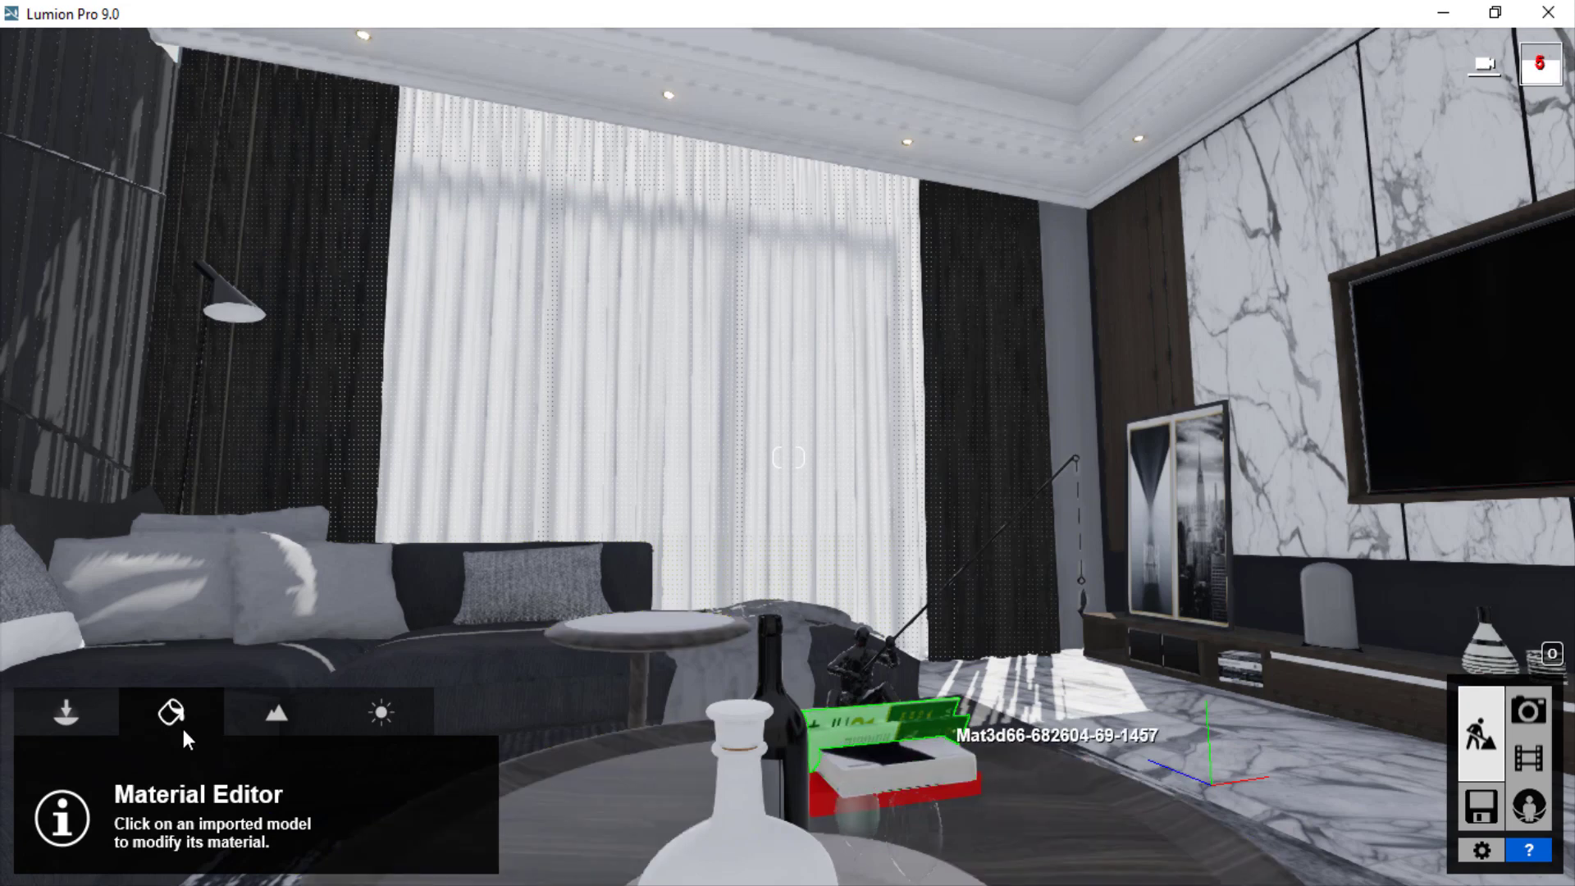
left_click(82, 717)
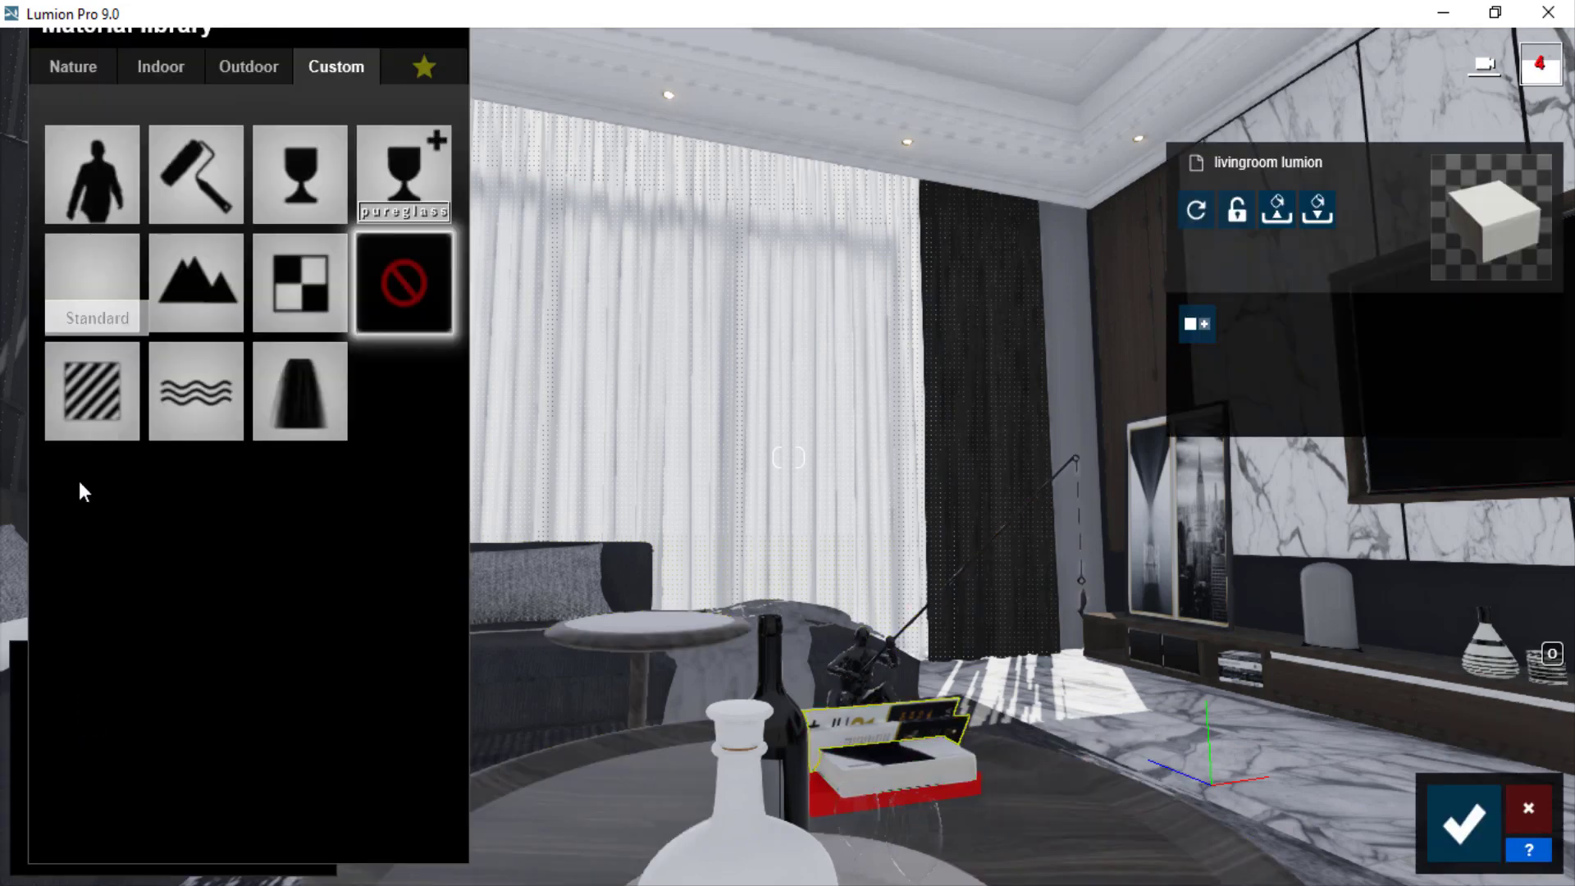
left_click(82, 432)
left_click(156, 484)
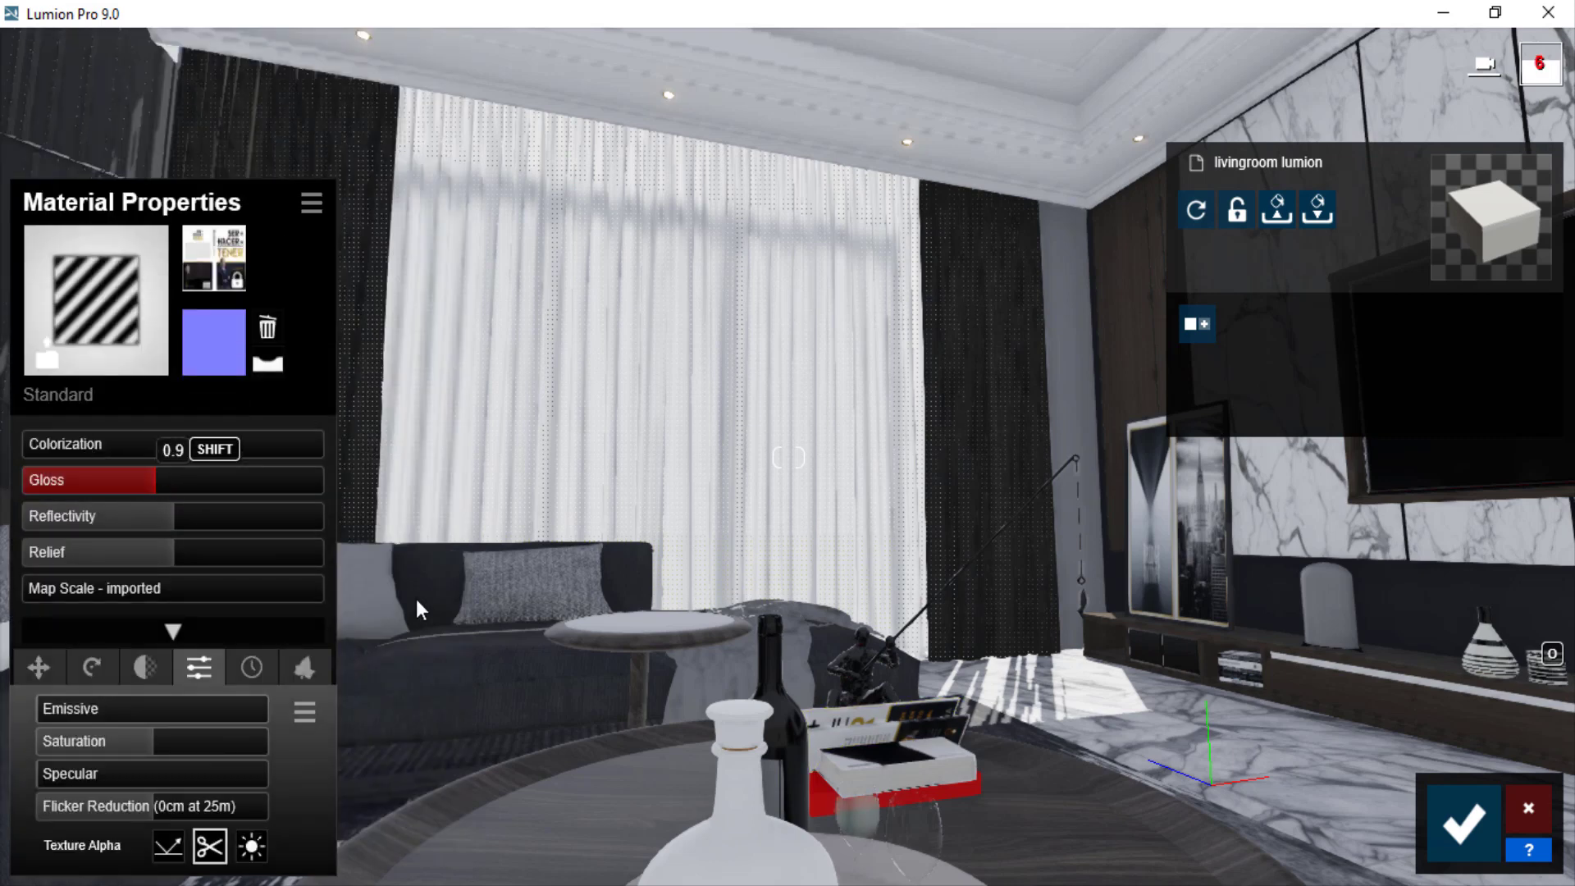
left_click(1460, 820)
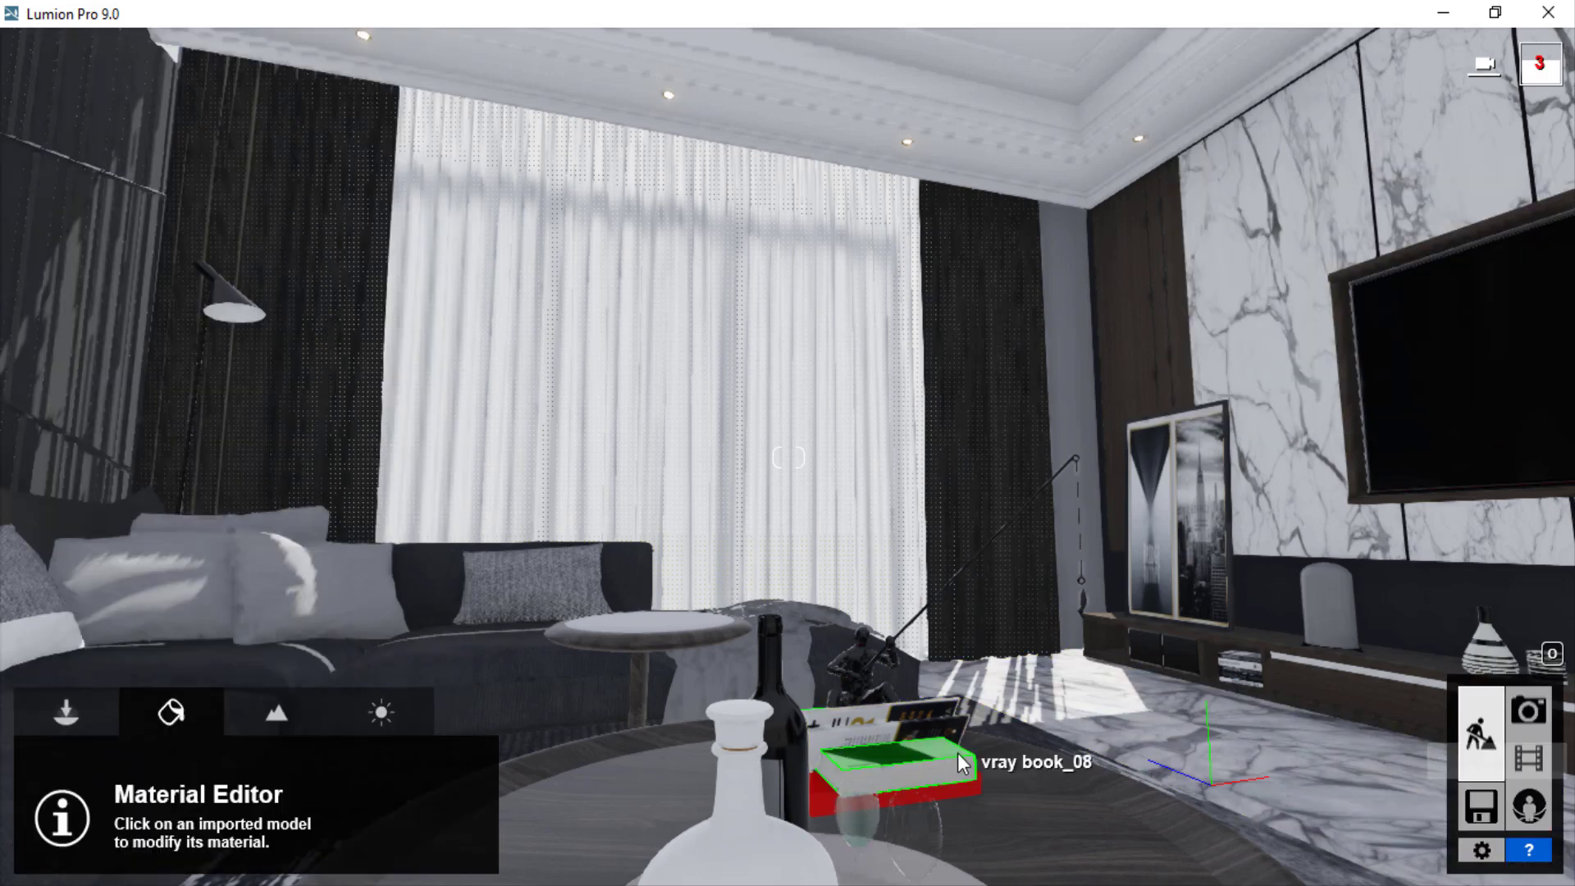
Give the second coffee-table book Standard material with Gloss about 0.9
left_click(157, 642)
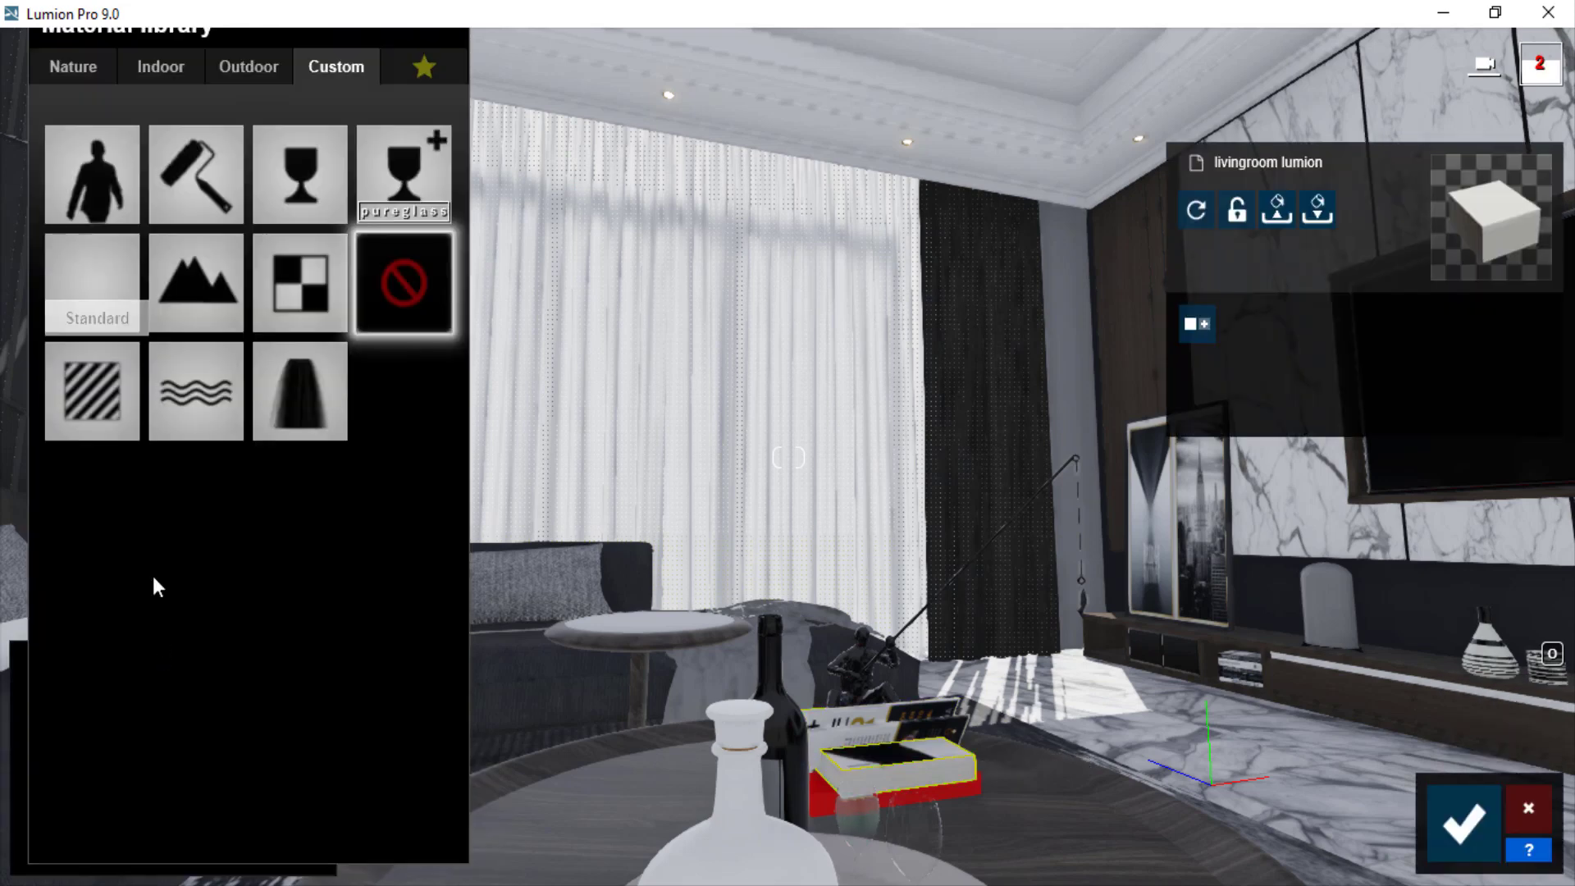
left_click(91, 408)
left_click(158, 484)
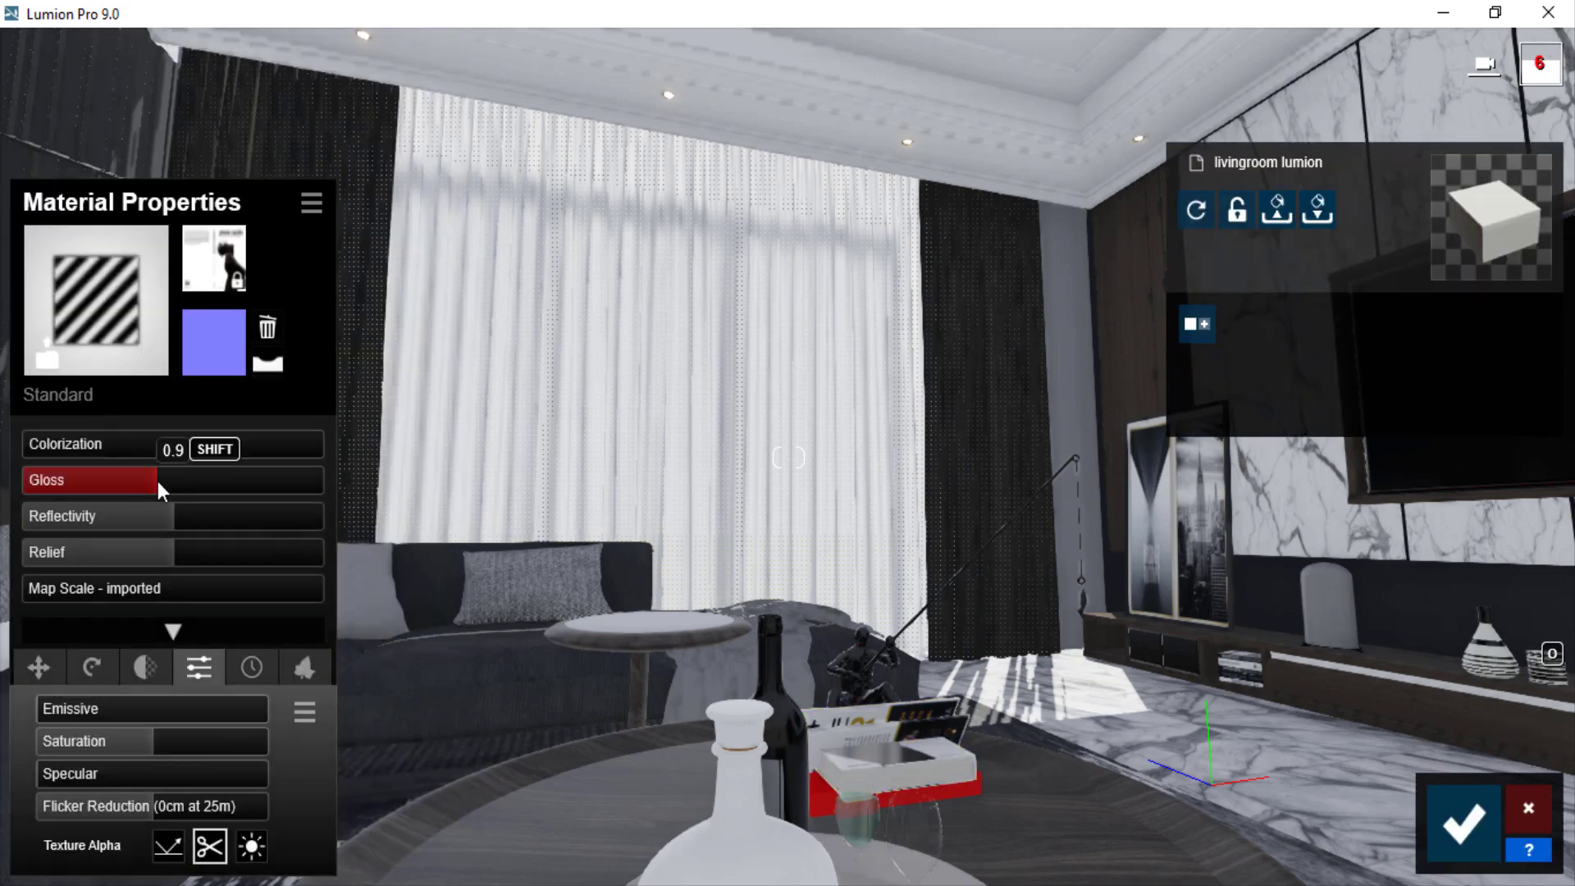
left_click(1476, 819)
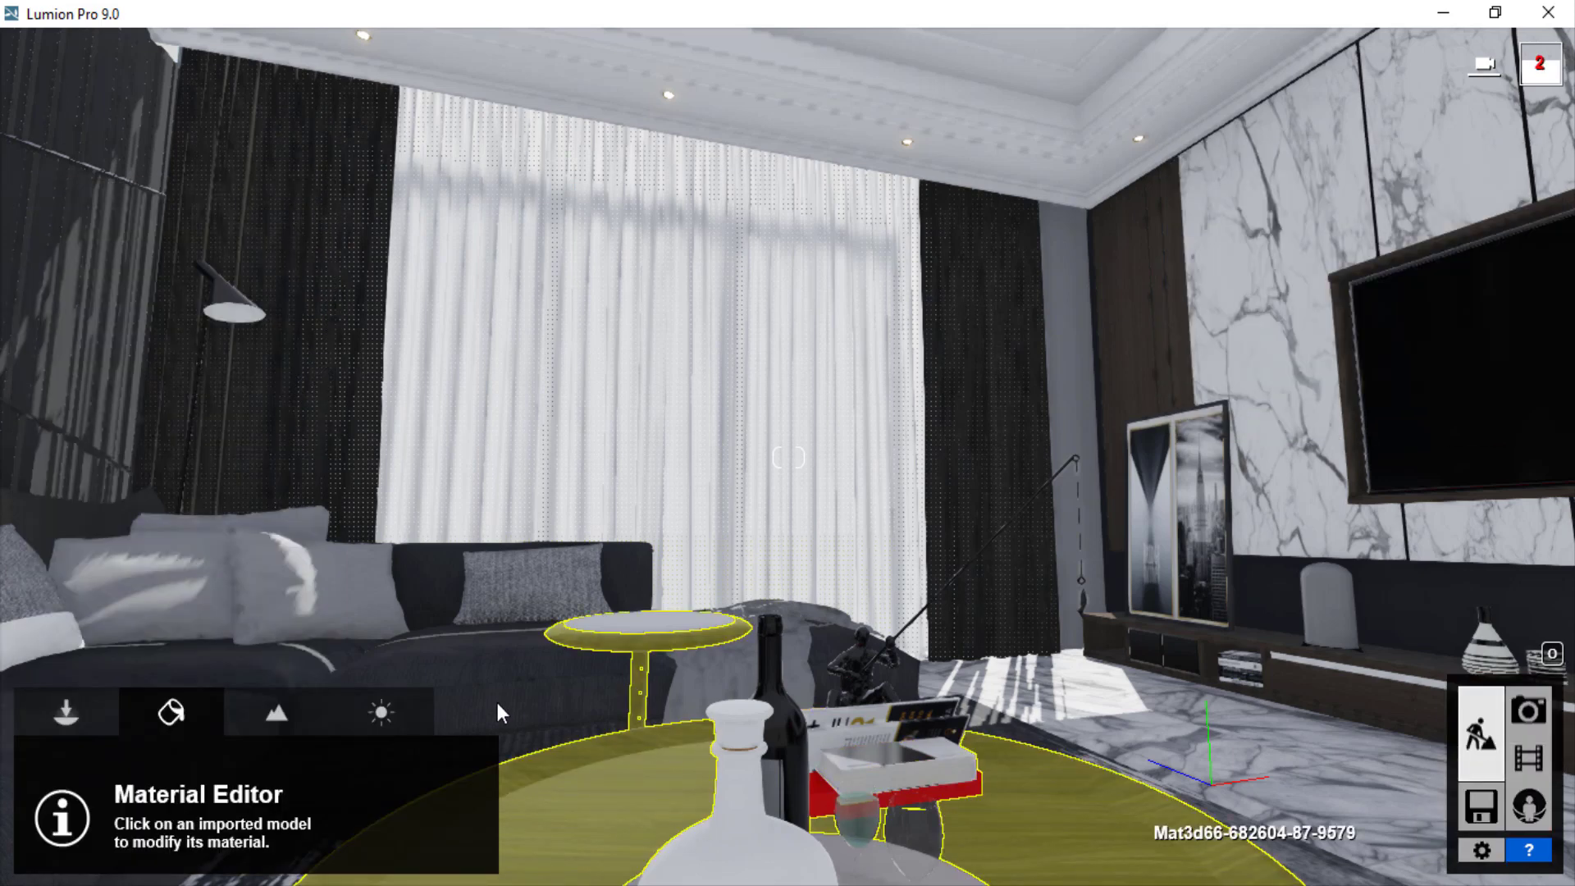
Set the round table material to Gloss 0.8 and Reflectivity 1.0
left_click(283, 602)
left_click_drag(141, 480, 153, 481)
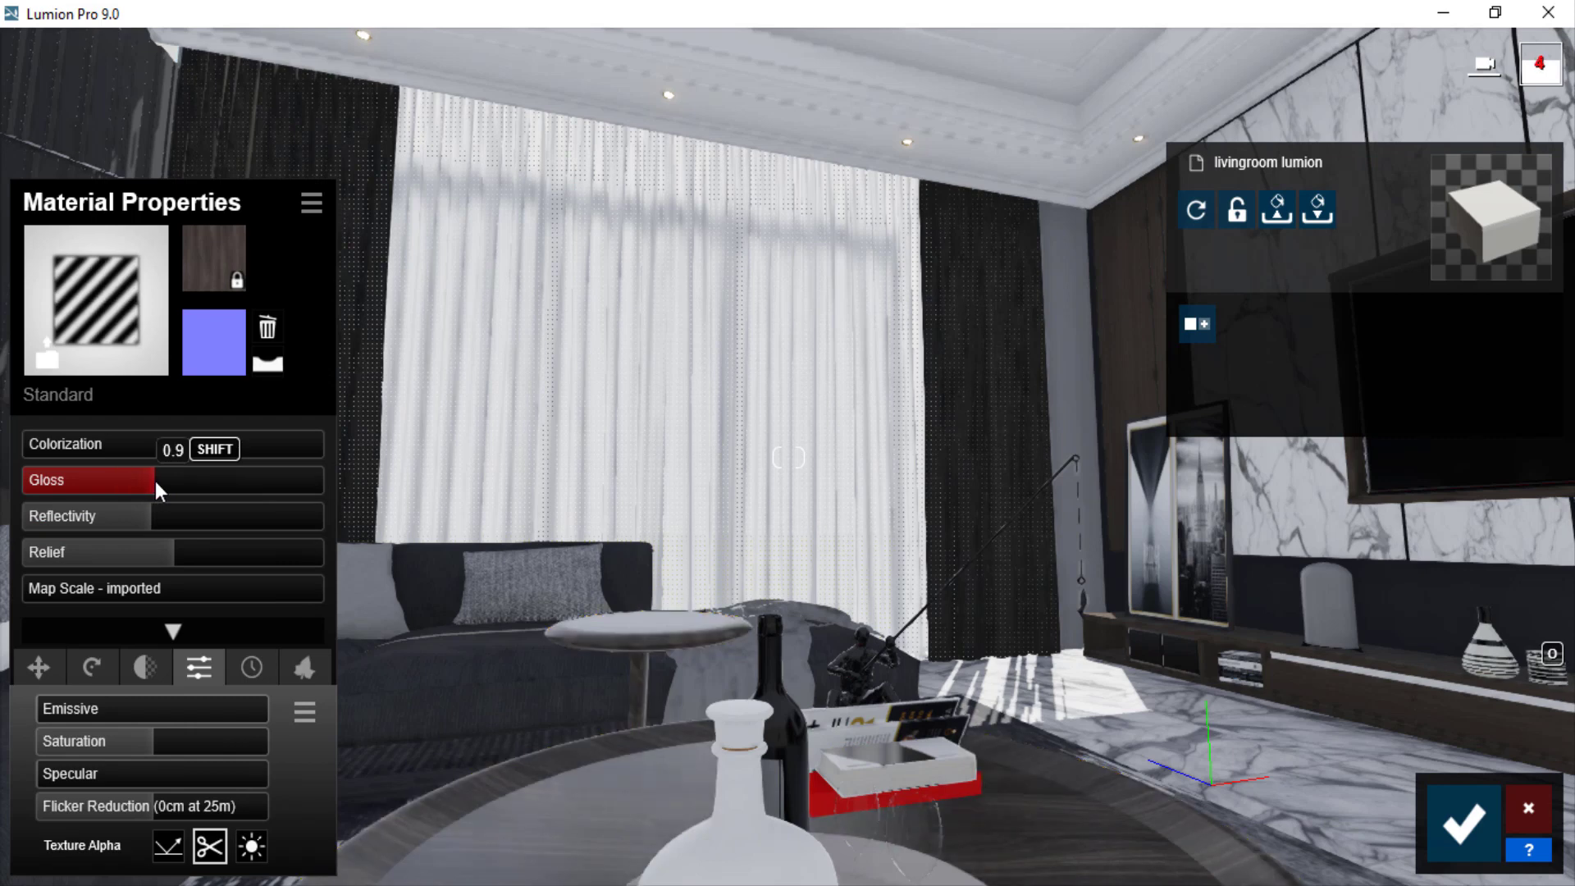
left_click(172, 522)
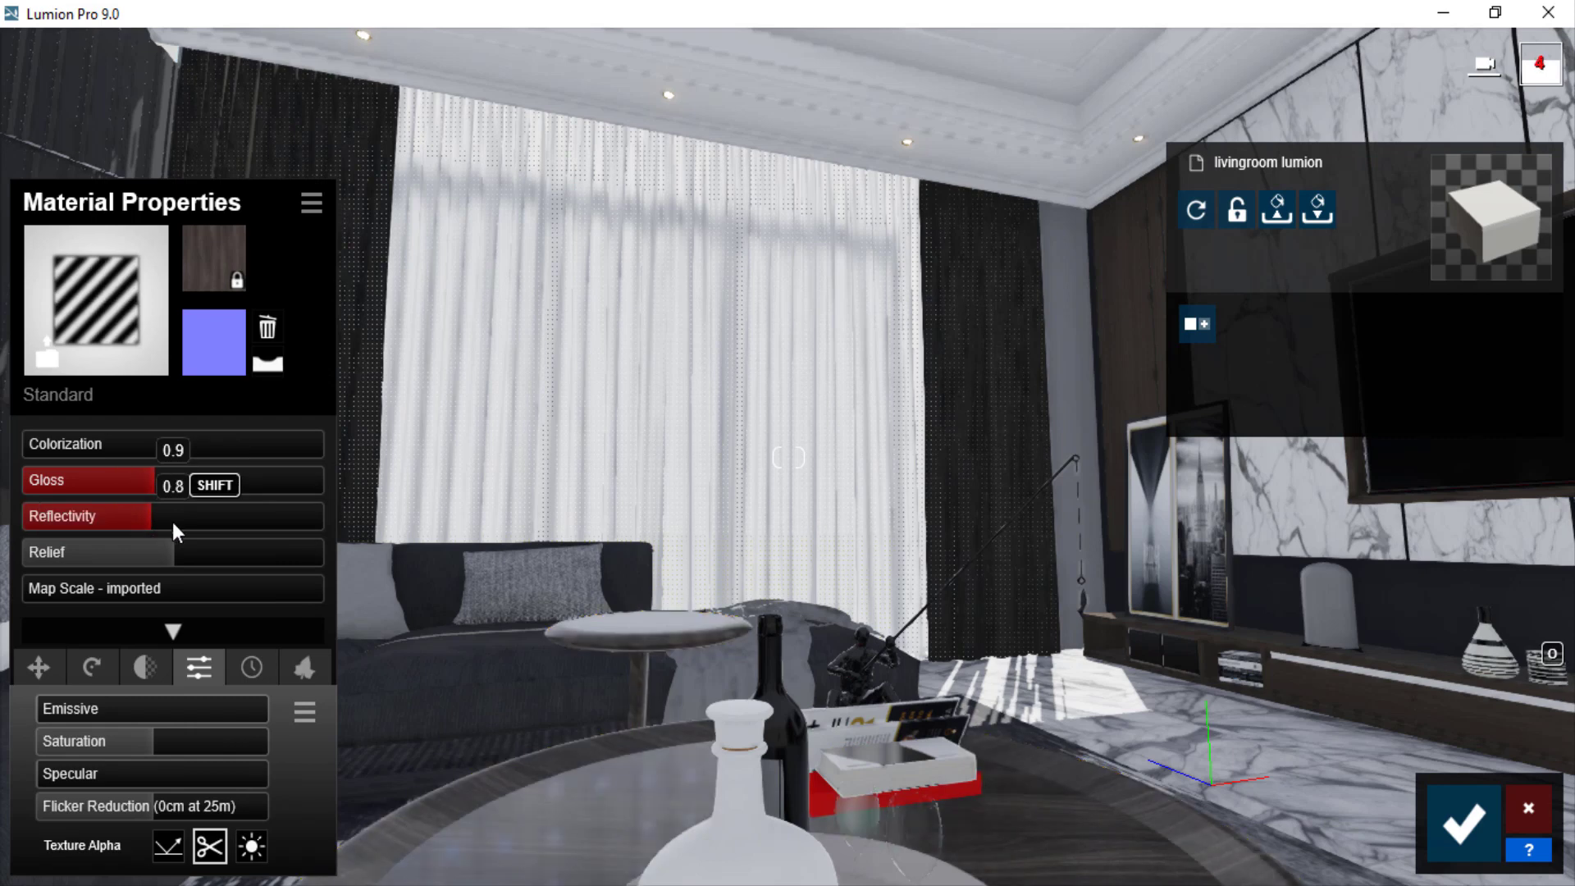
left_click(145, 480)
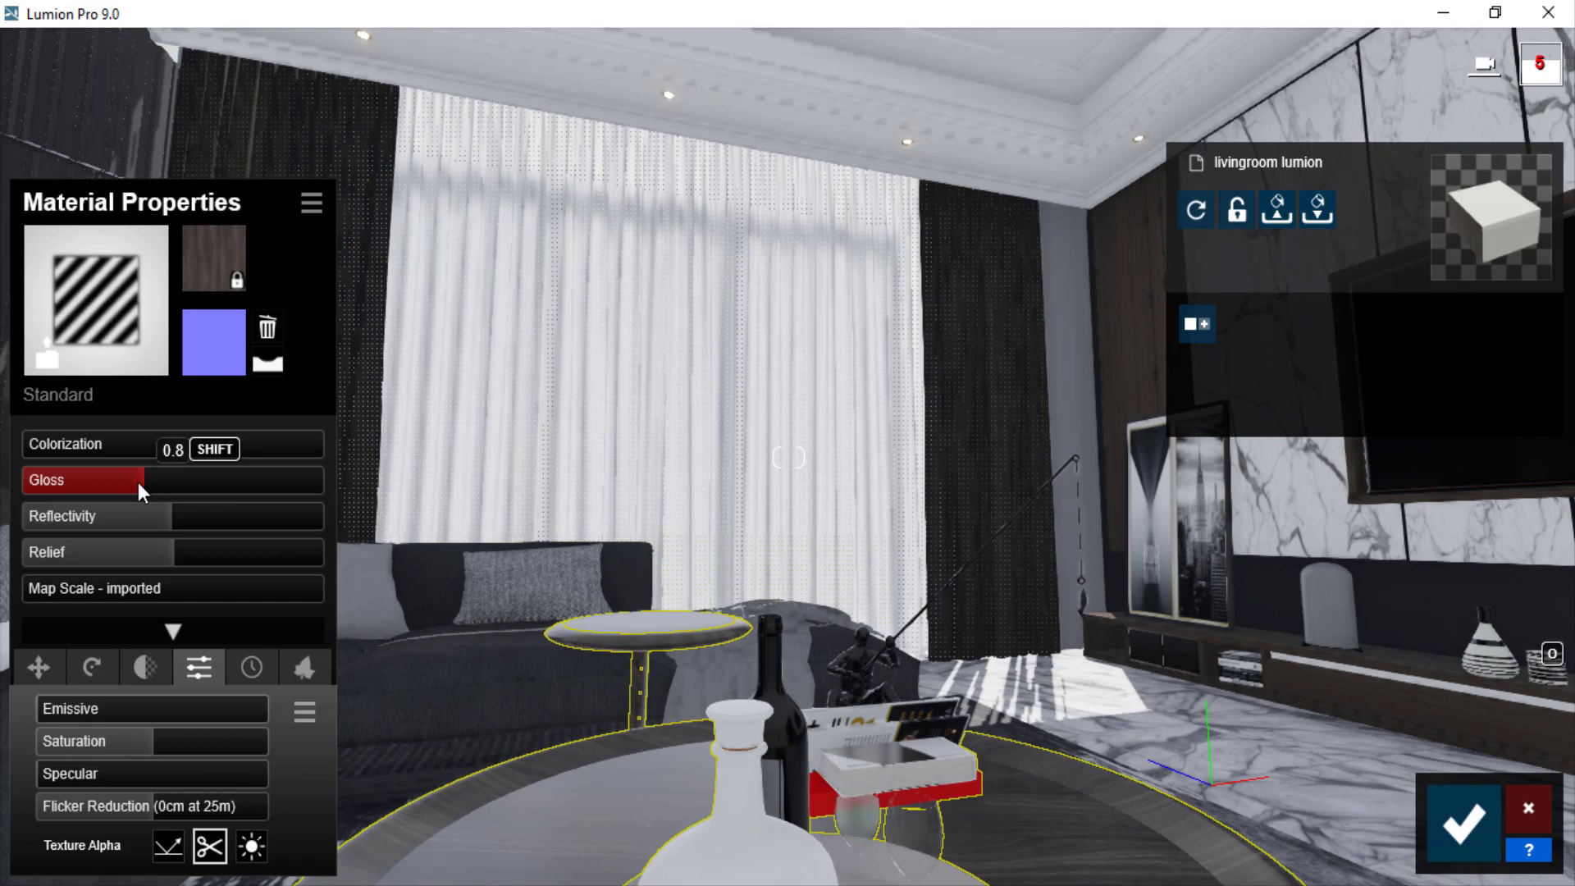
left_click(1452, 827)
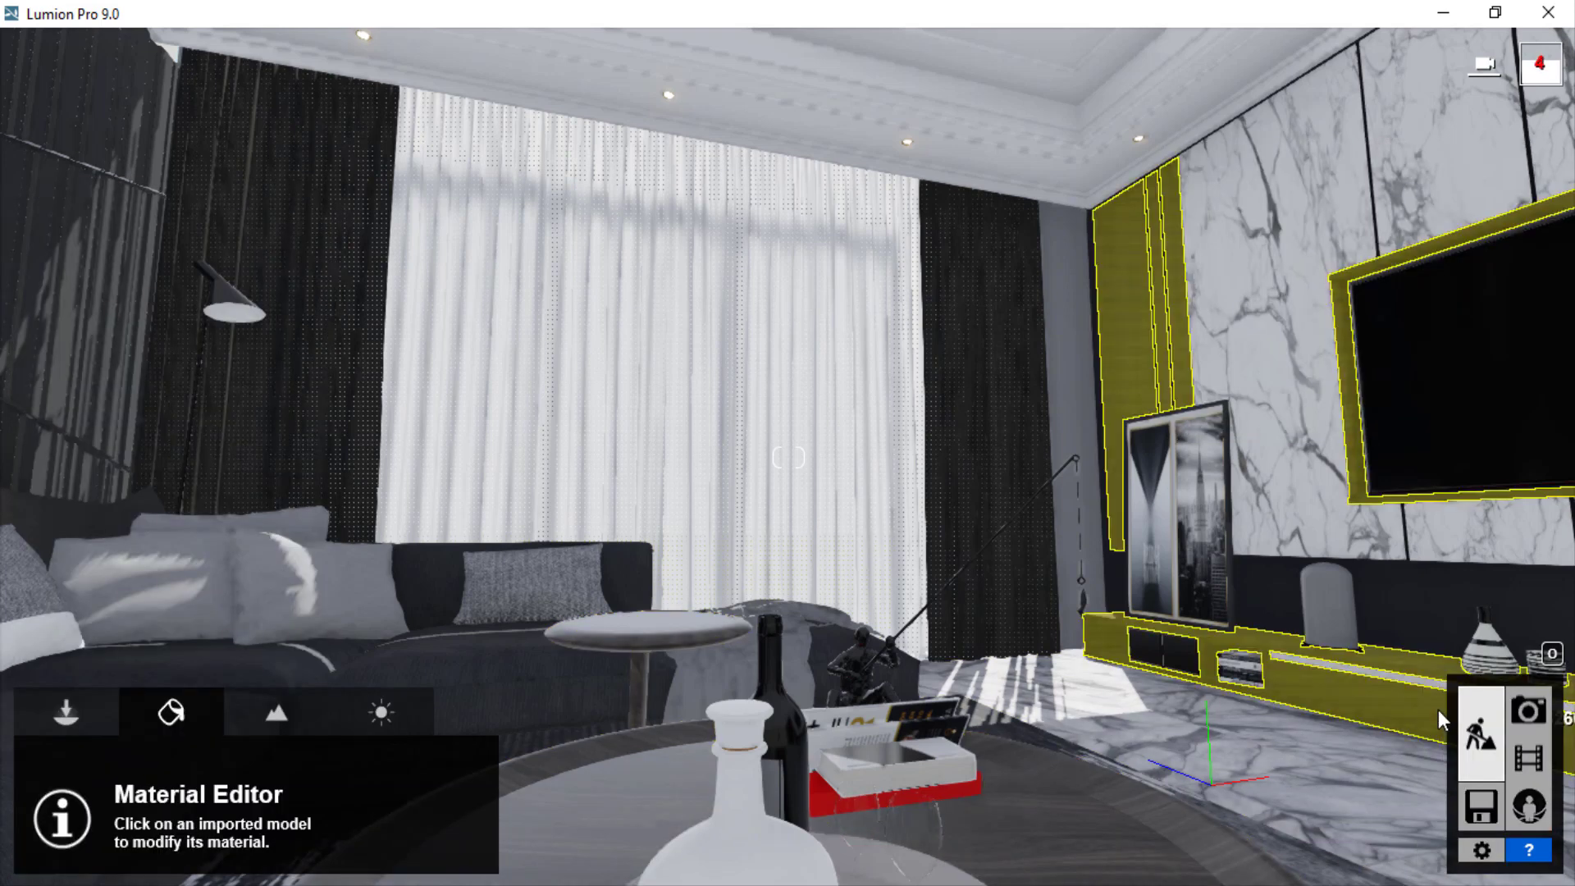
Set the TV wall cabinetry material to Reflectivity 0.6 and Gloss 0.7
left_click(1400, 718)
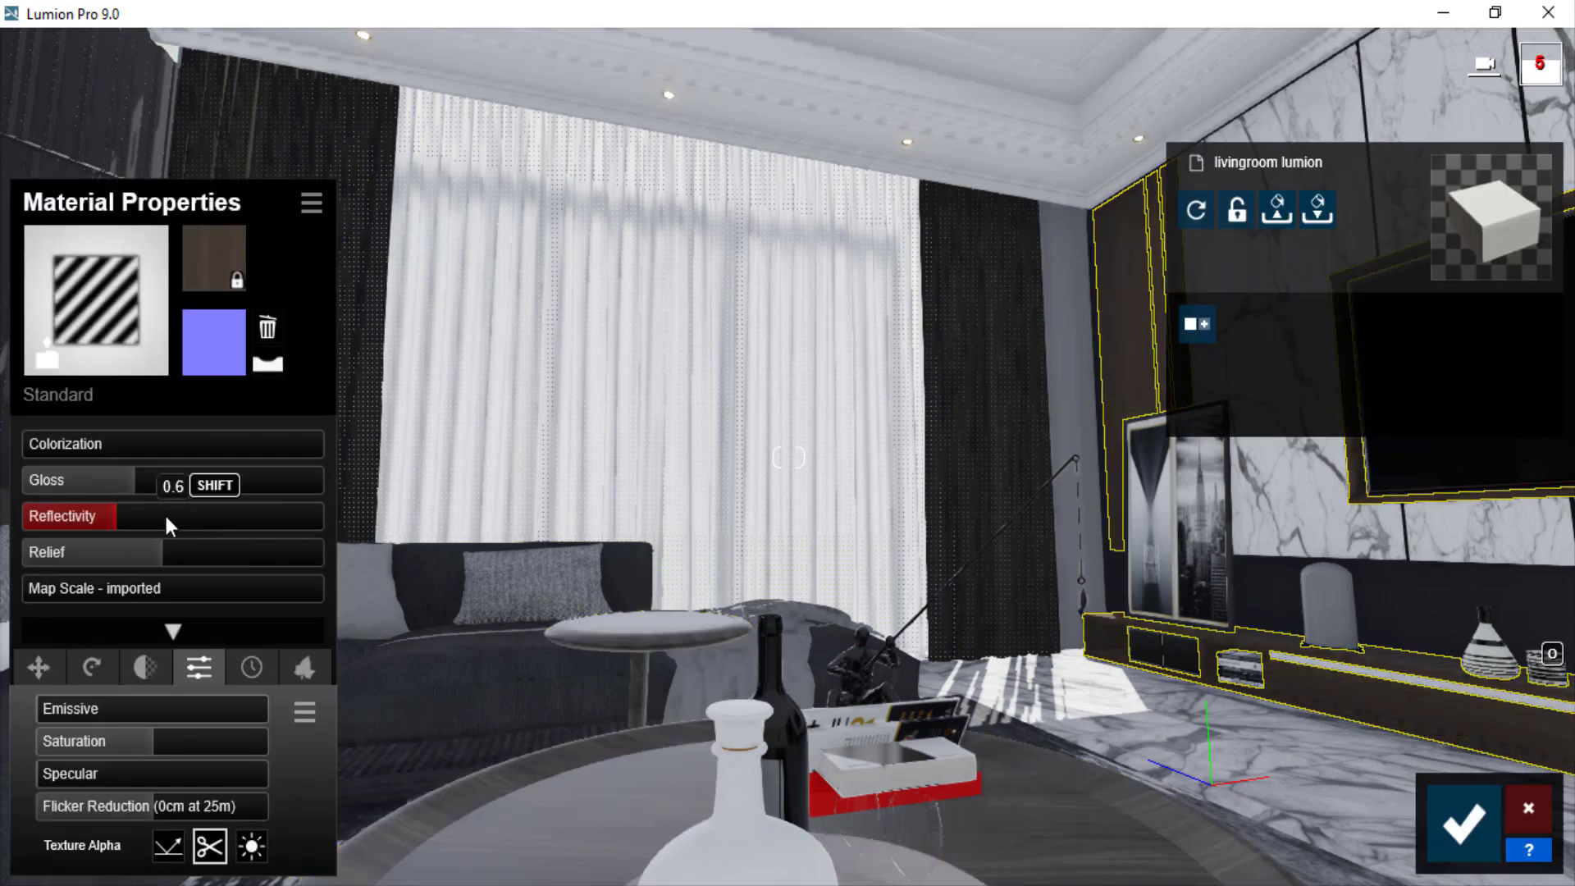
left_click(167, 518)
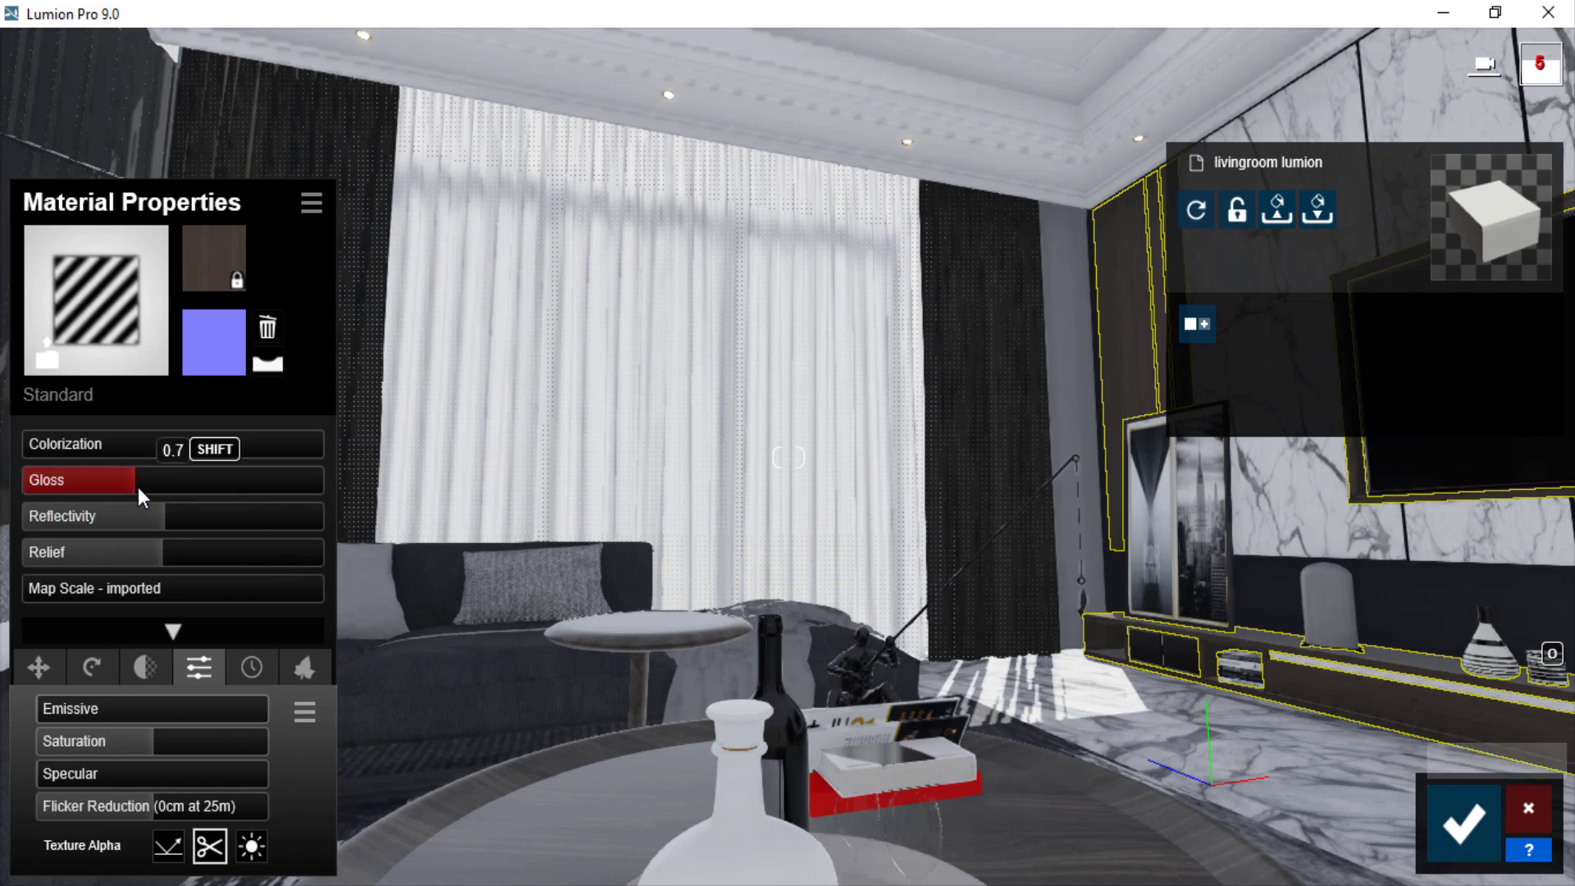
left_click(1464, 820)
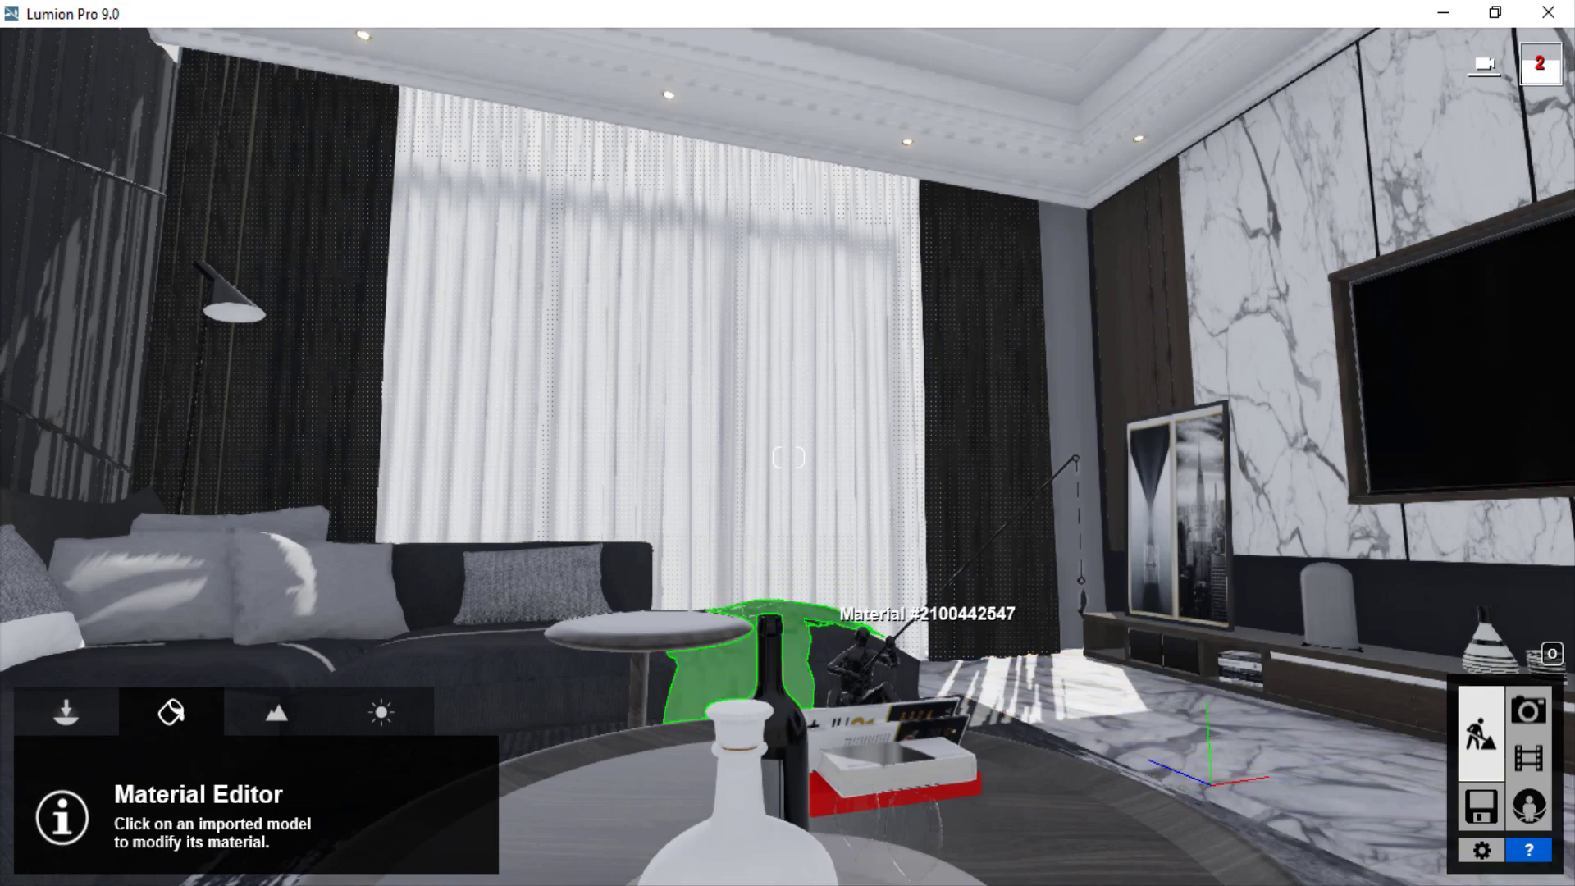
Lower the sofa-wall wood panel Gloss to 0.8, then switch to Photo mode
mouse_move(766, 623)
right_mouse_down()
mouse_move(766, 563)
mouse_move(487, 317)
right_mouse_up()
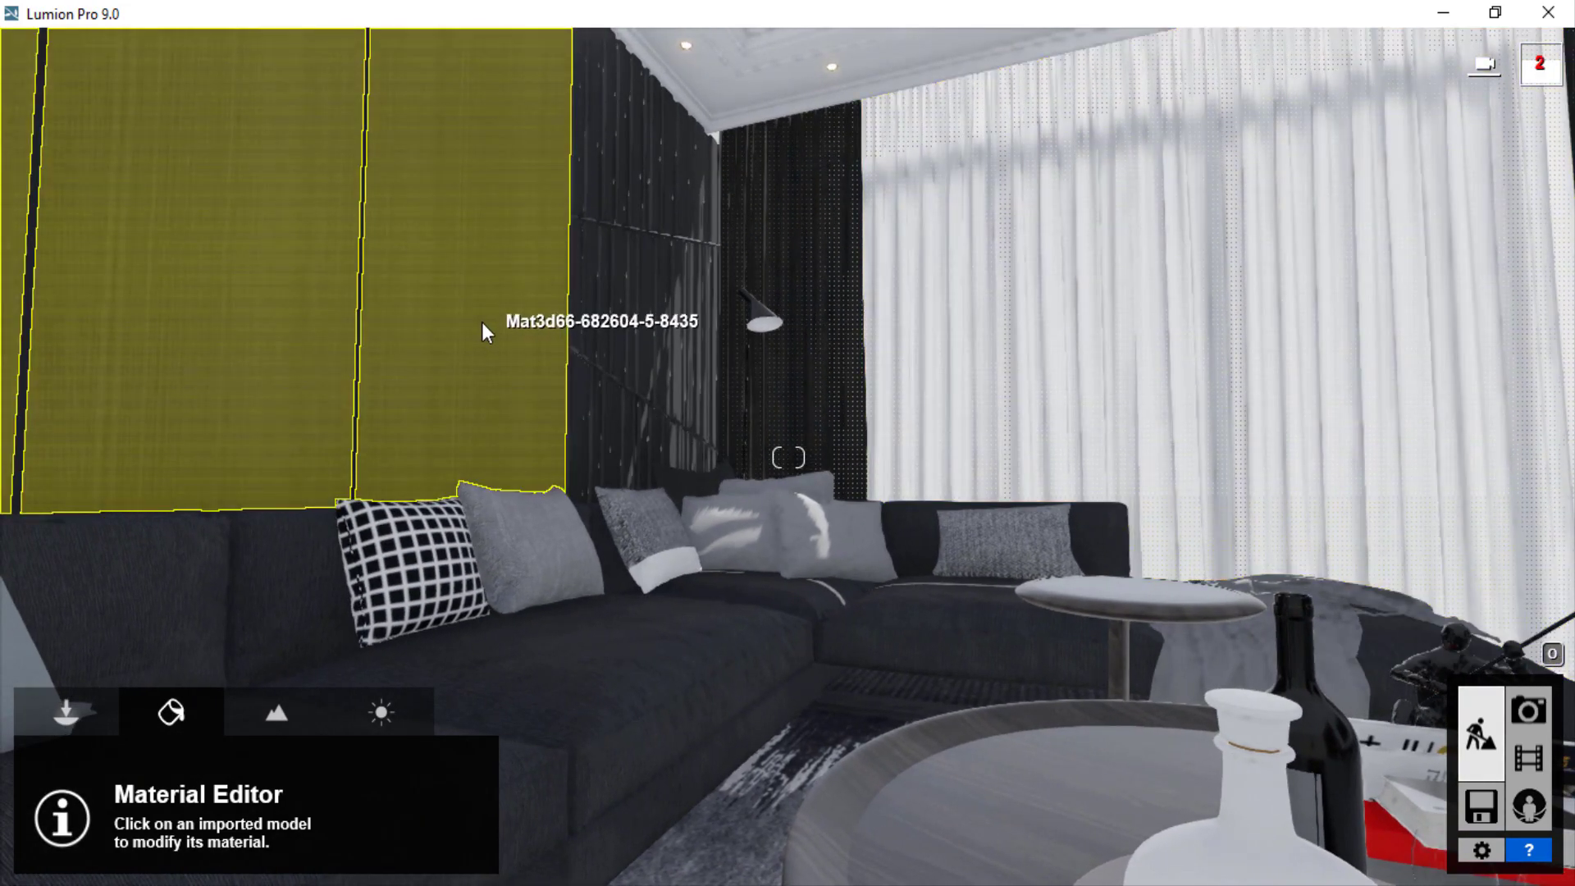
left_click(480, 321)
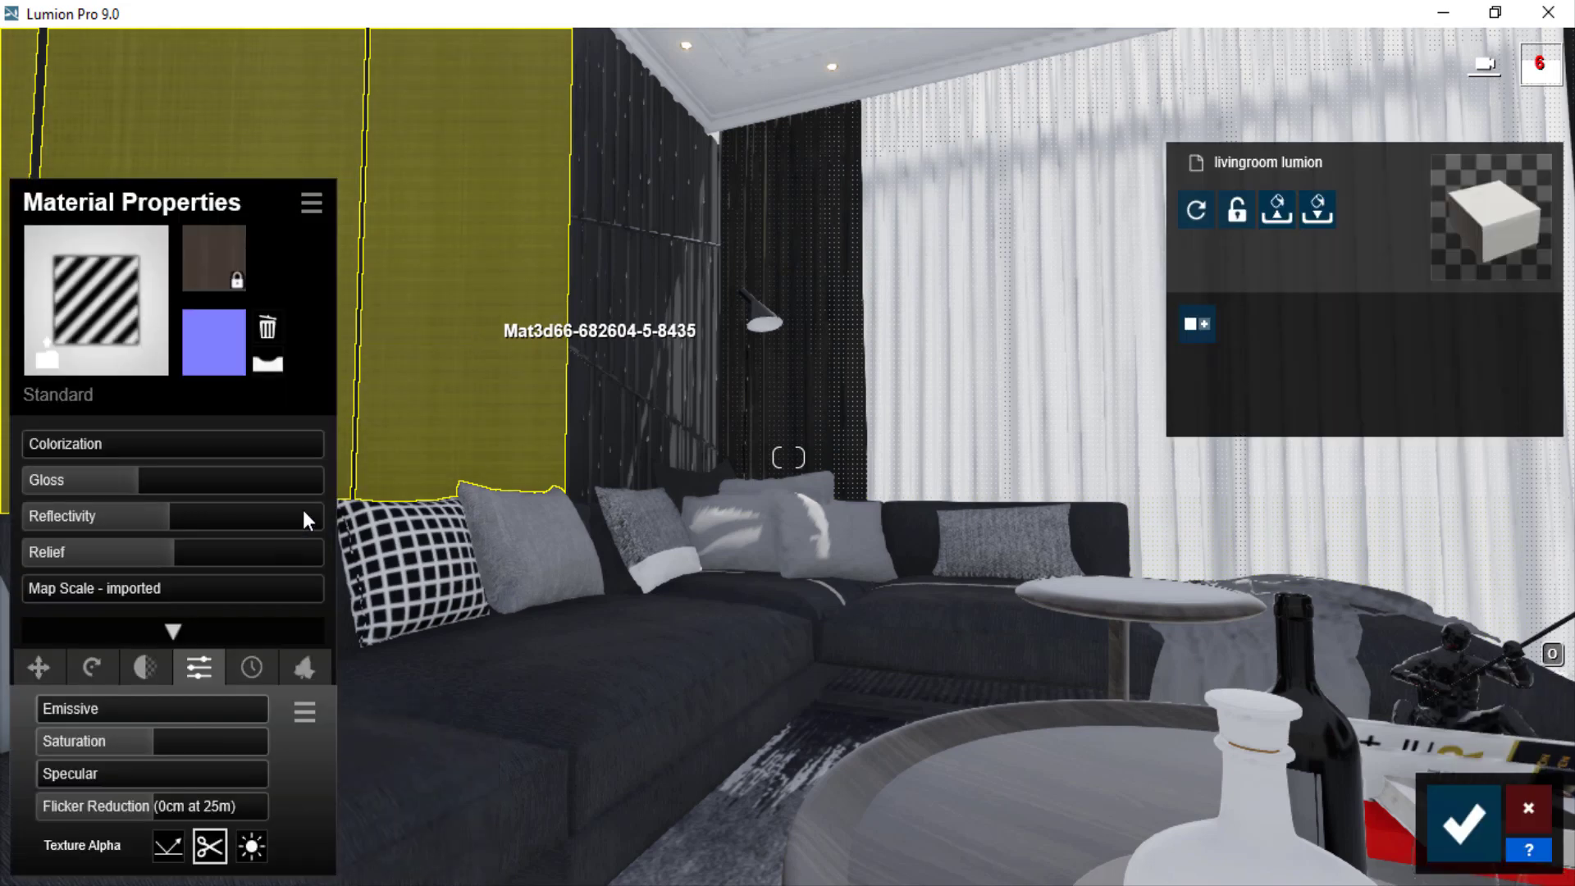
left_click(141, 486)
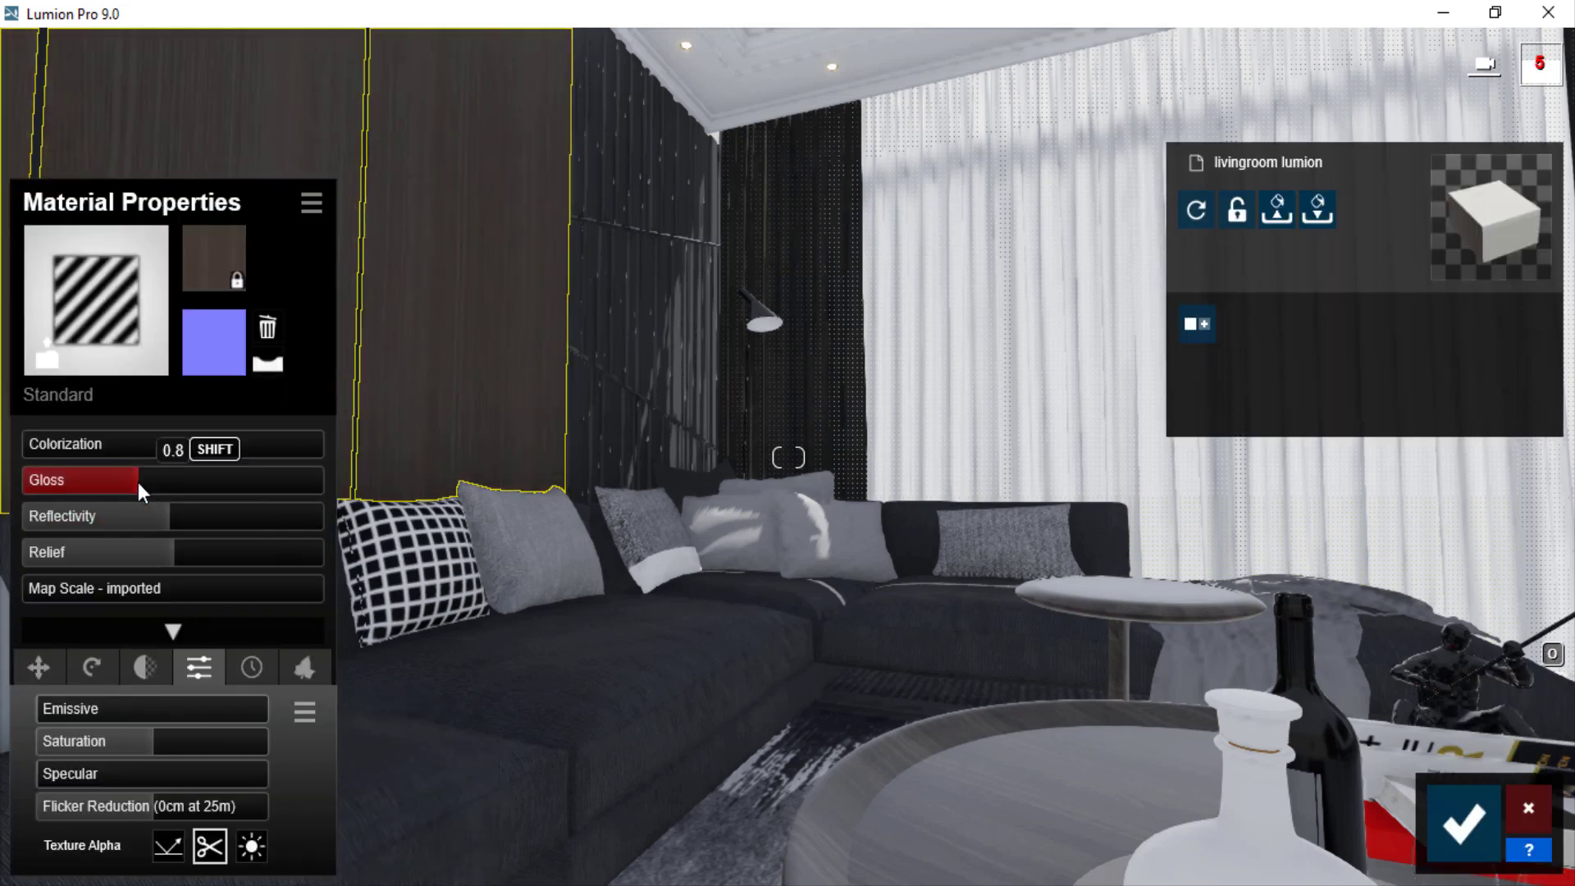
left_click(1465, 814)
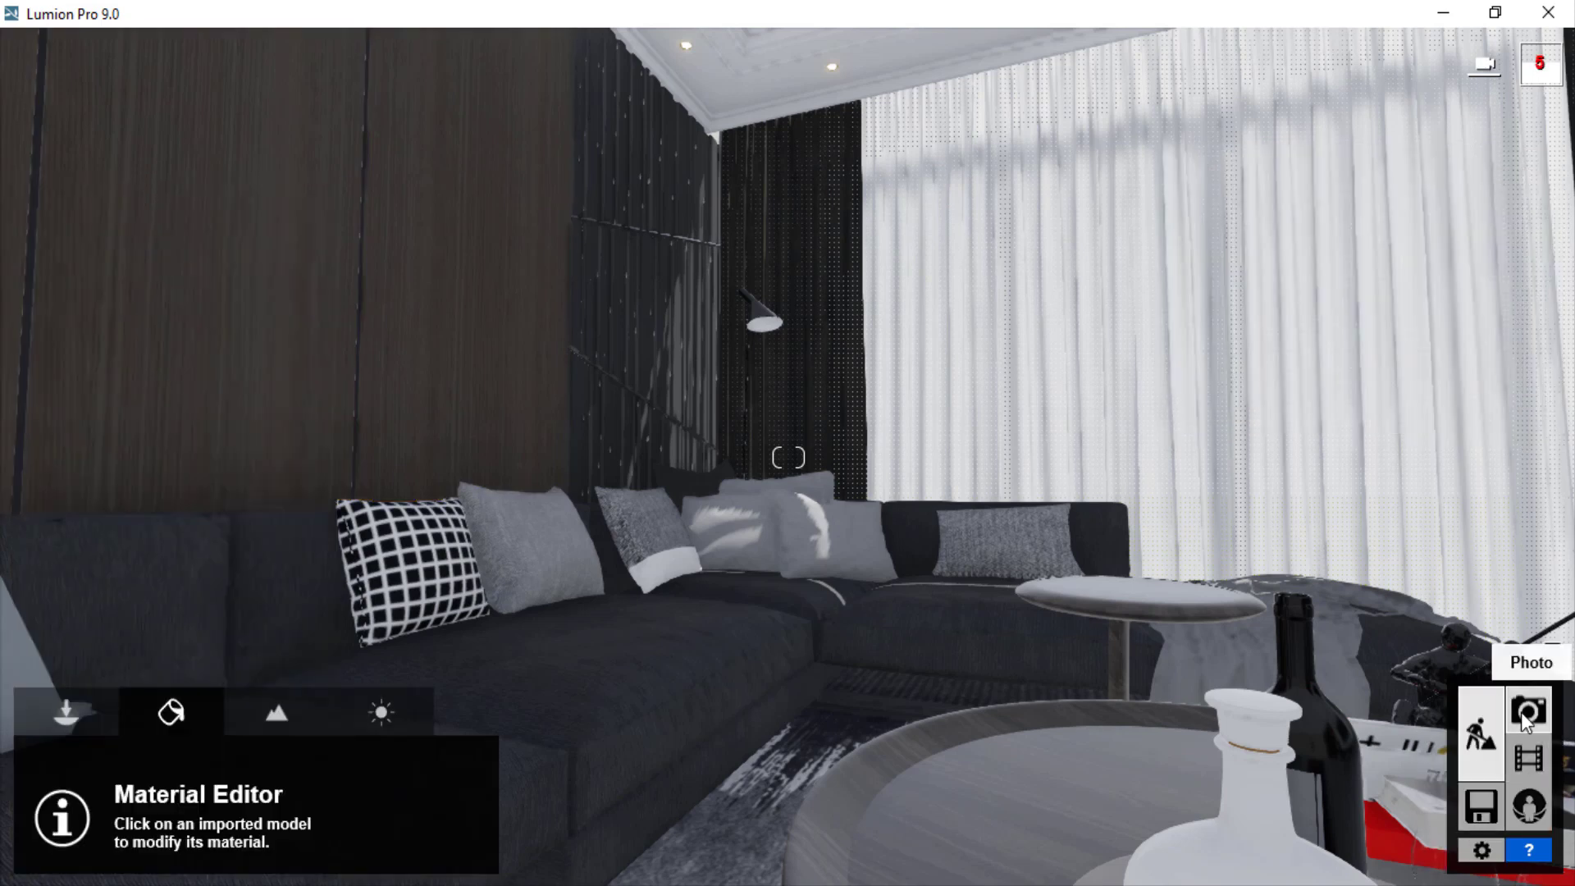
left_click(1521, 712)
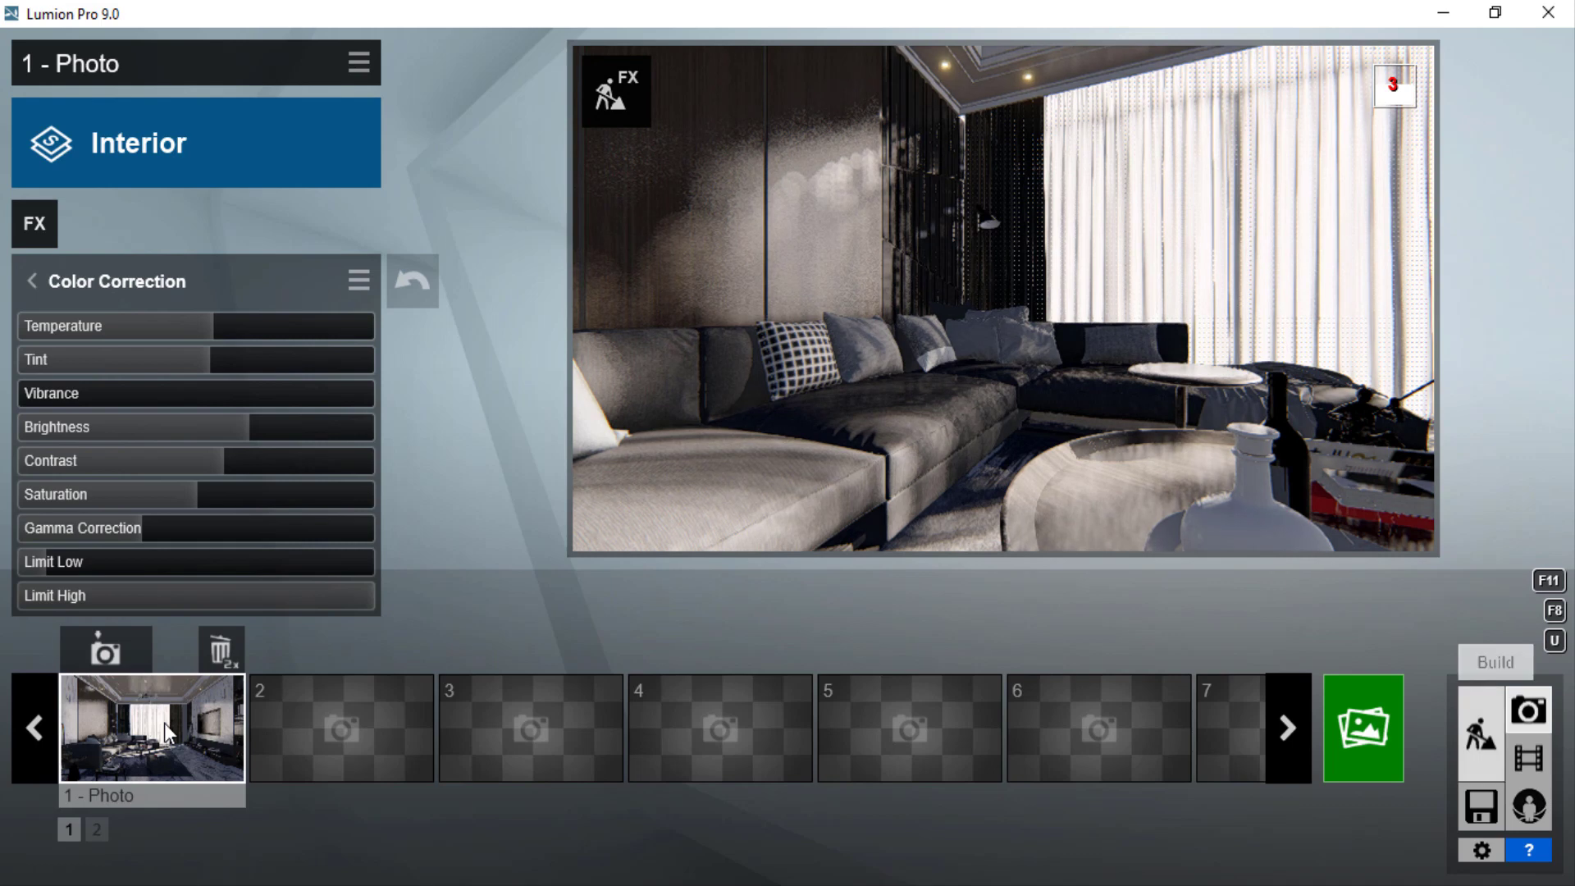
Load Photo 1's saved camera view and check its Contrast setting
left_click(164, 722)
mouse_move(1247, 418)
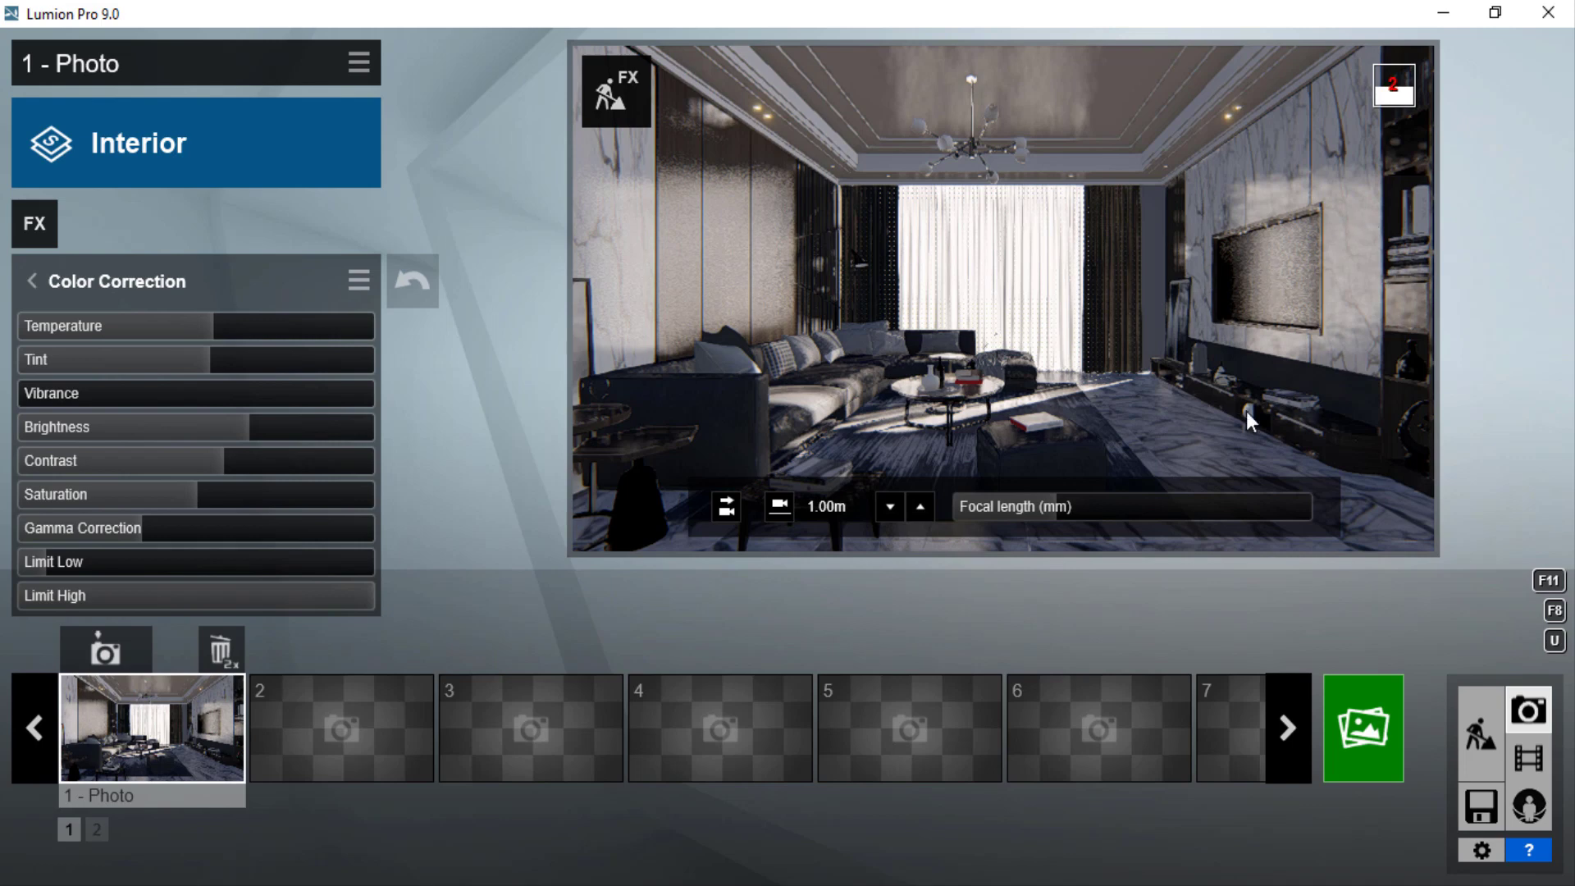
left_click(223, 469)
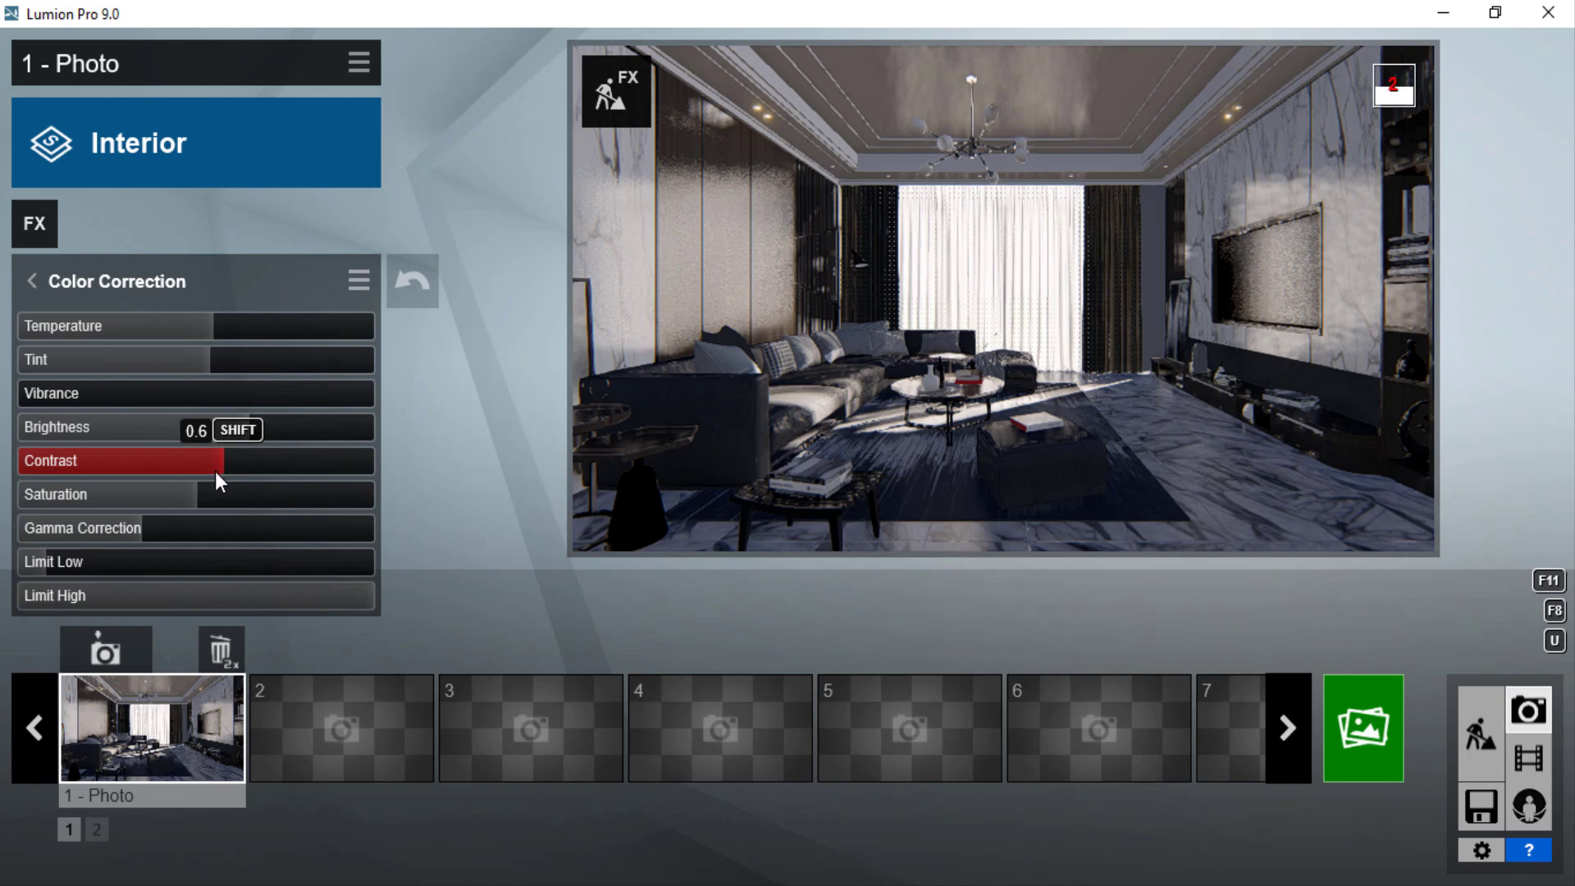
left_click(31, 283)
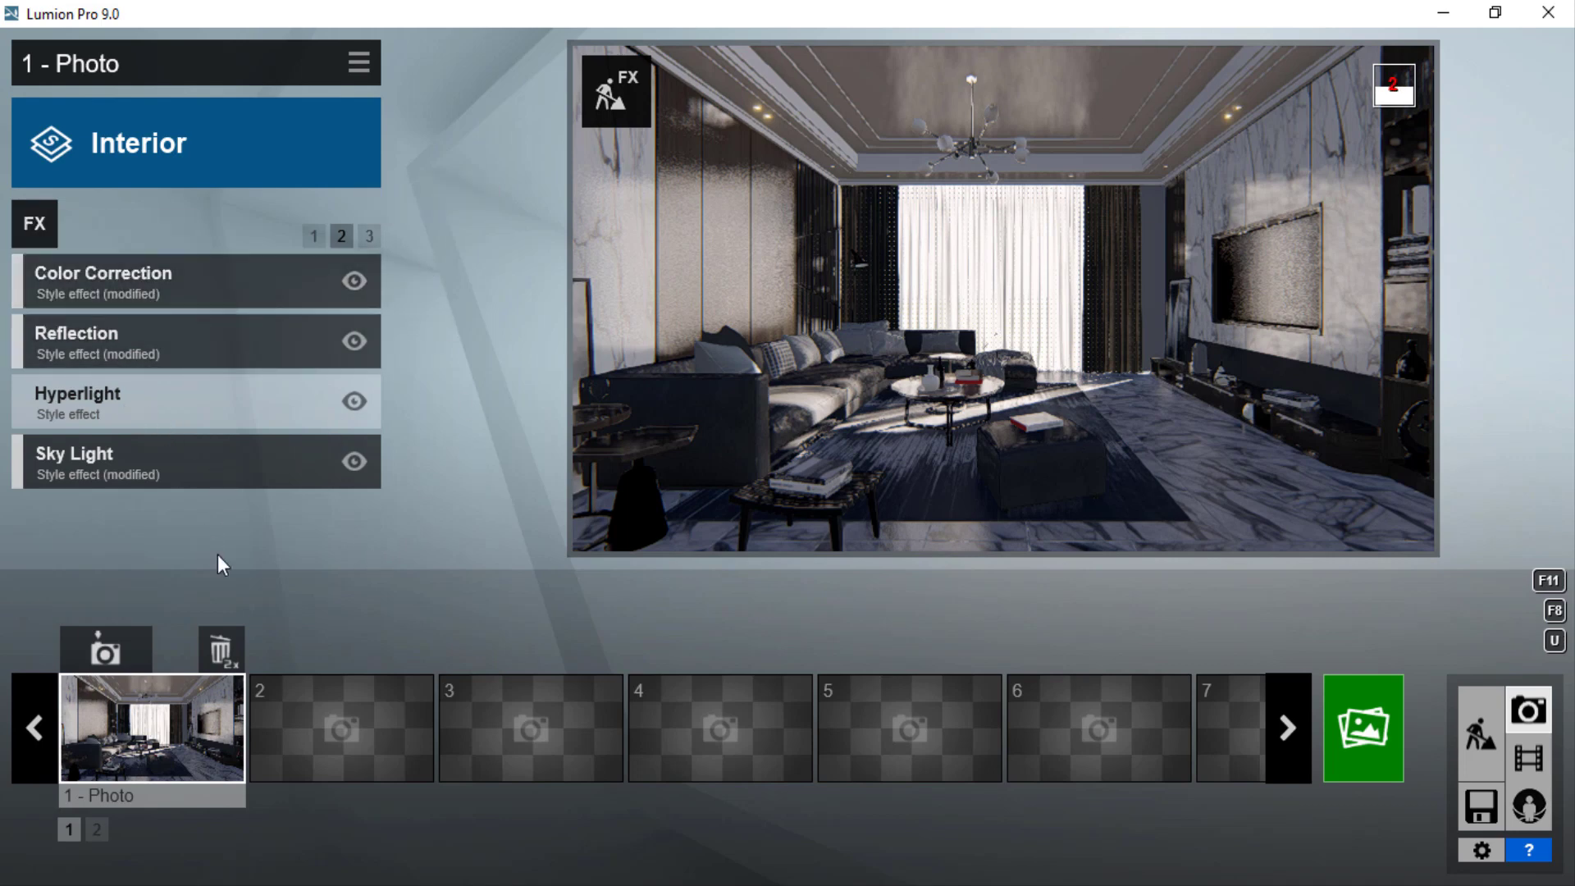
mouse_move(167, 401)
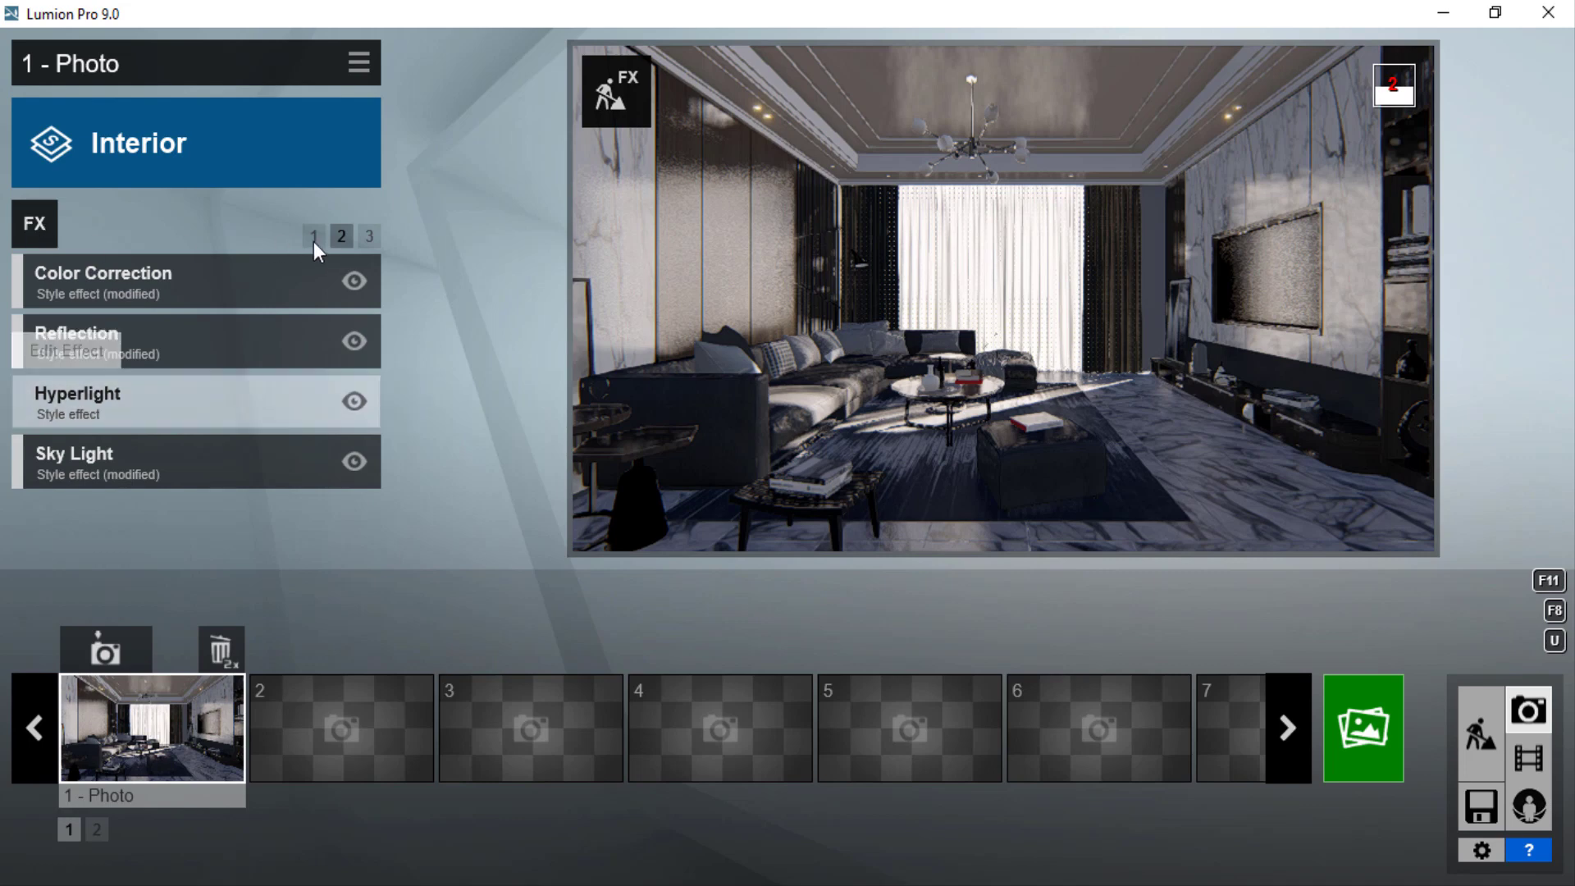
Review the Sharpen intensity on FX page 3, then return to Build mode
left_click(371, 236)
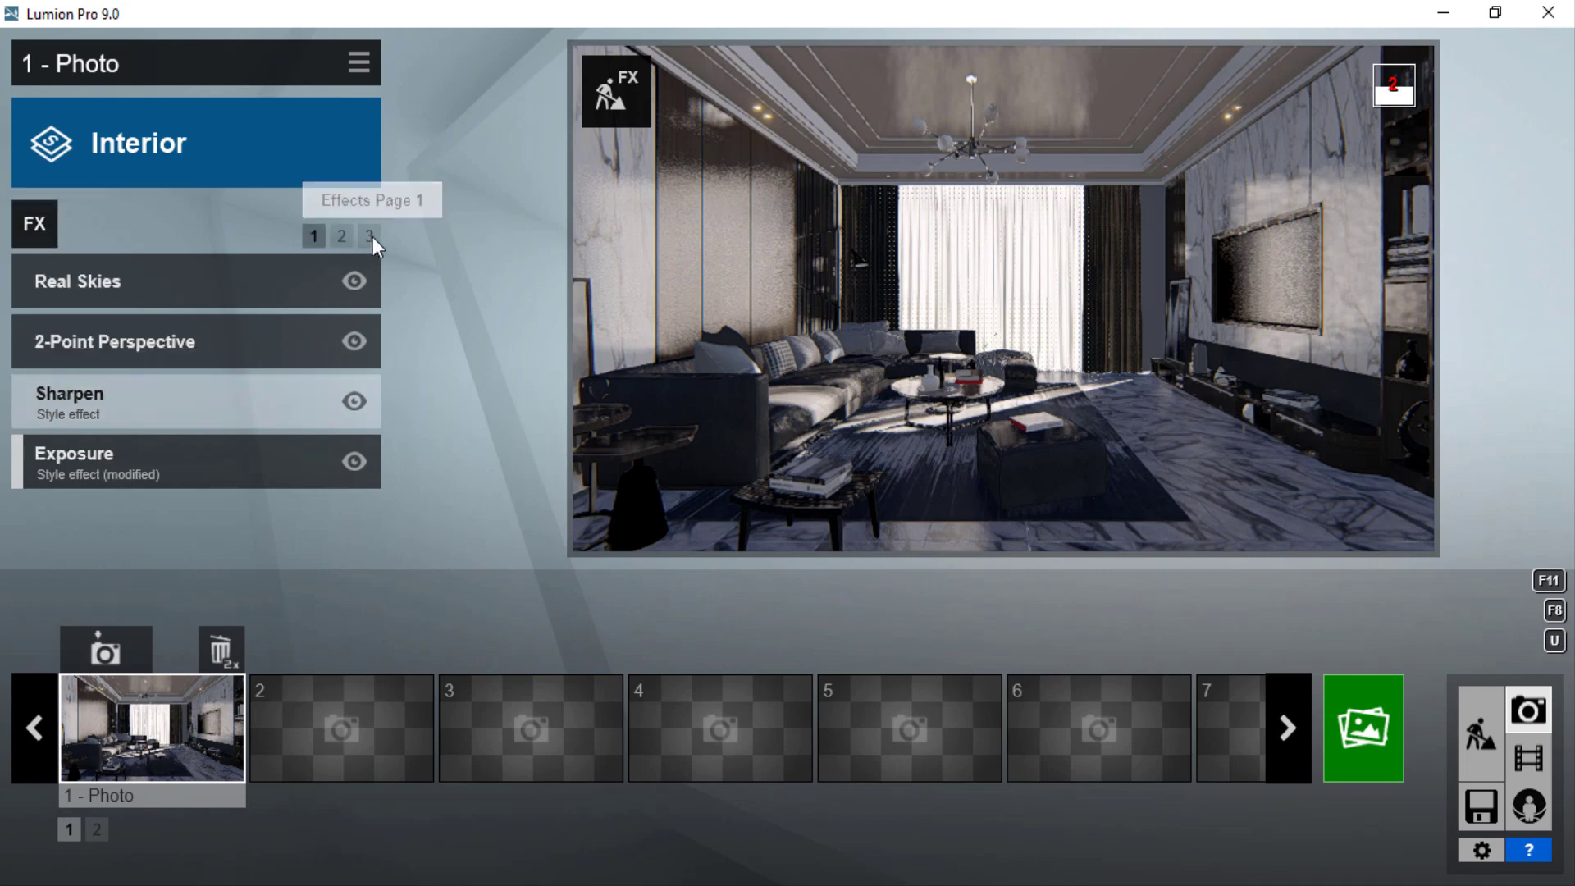
left_click(159, 412)
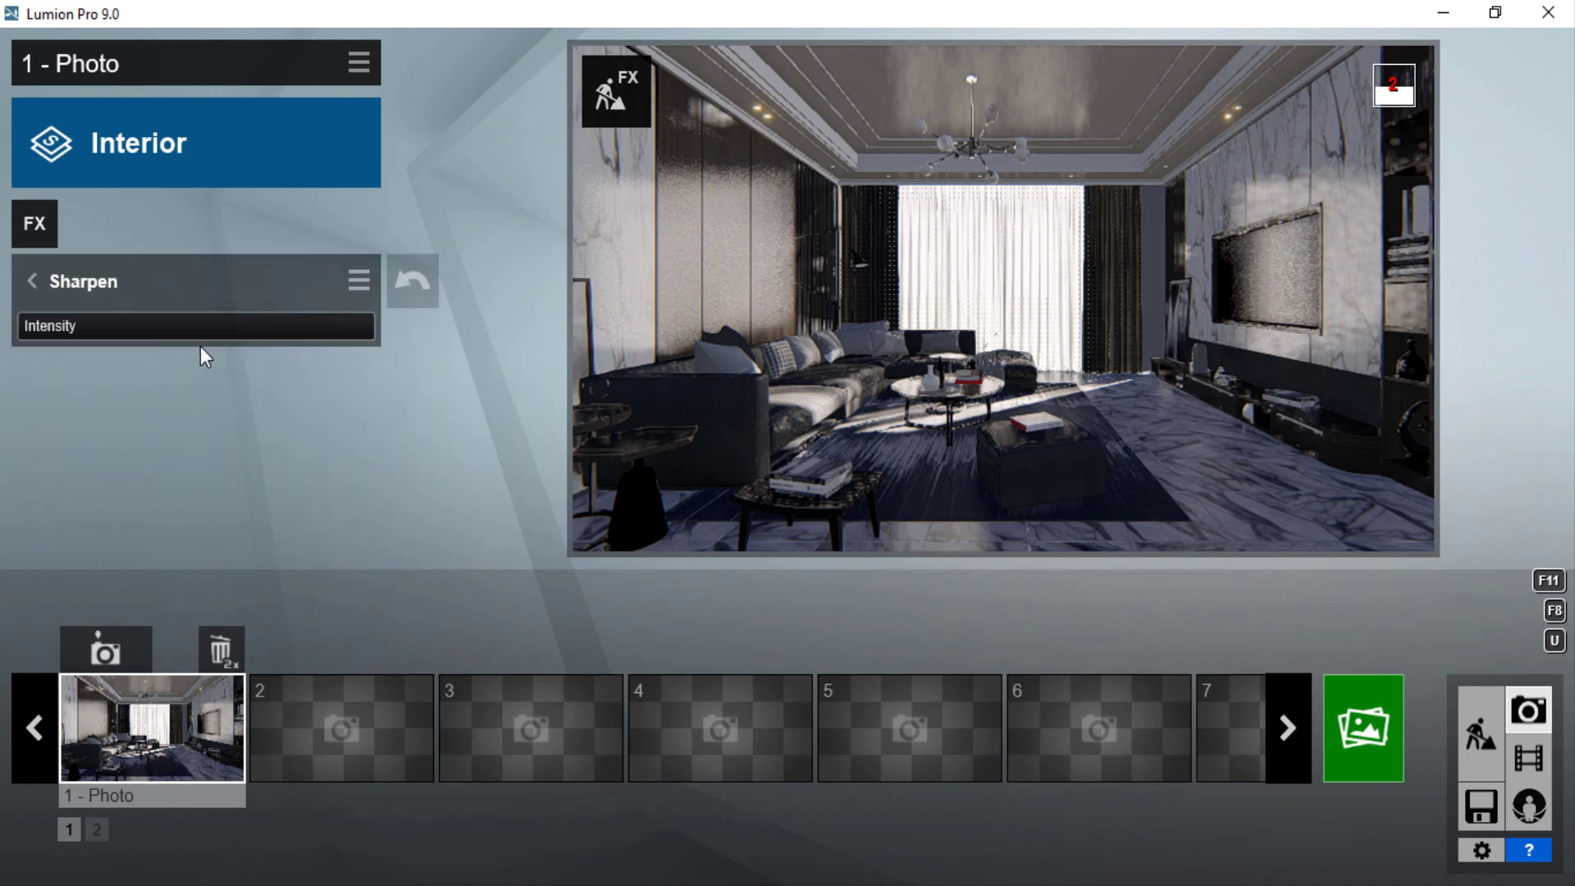
left_click(31, 278)
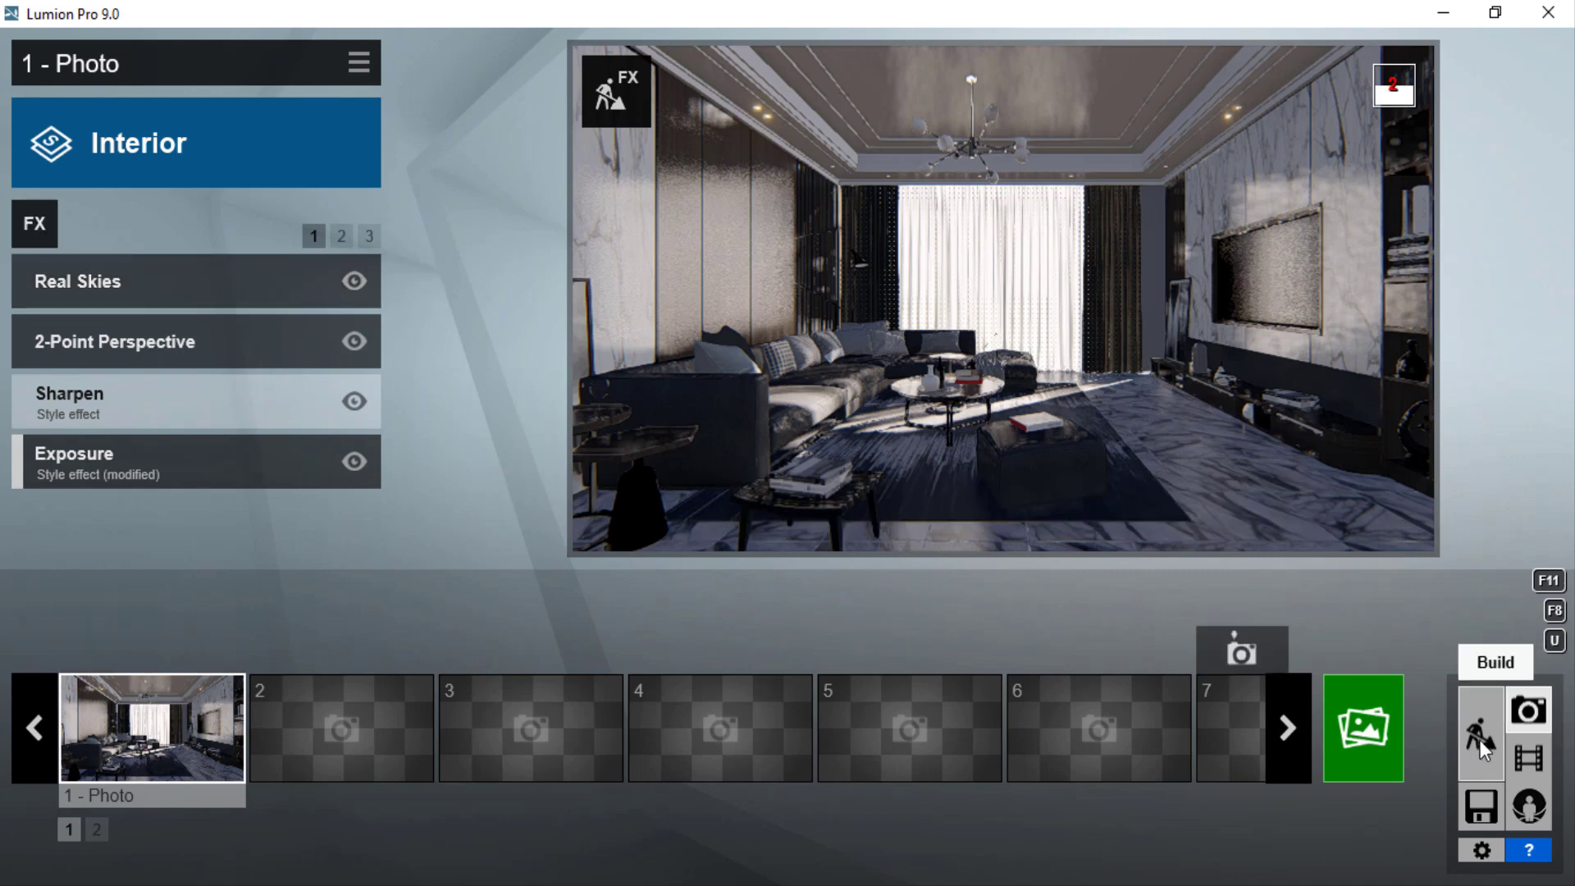
mouse_move(1480, 735)
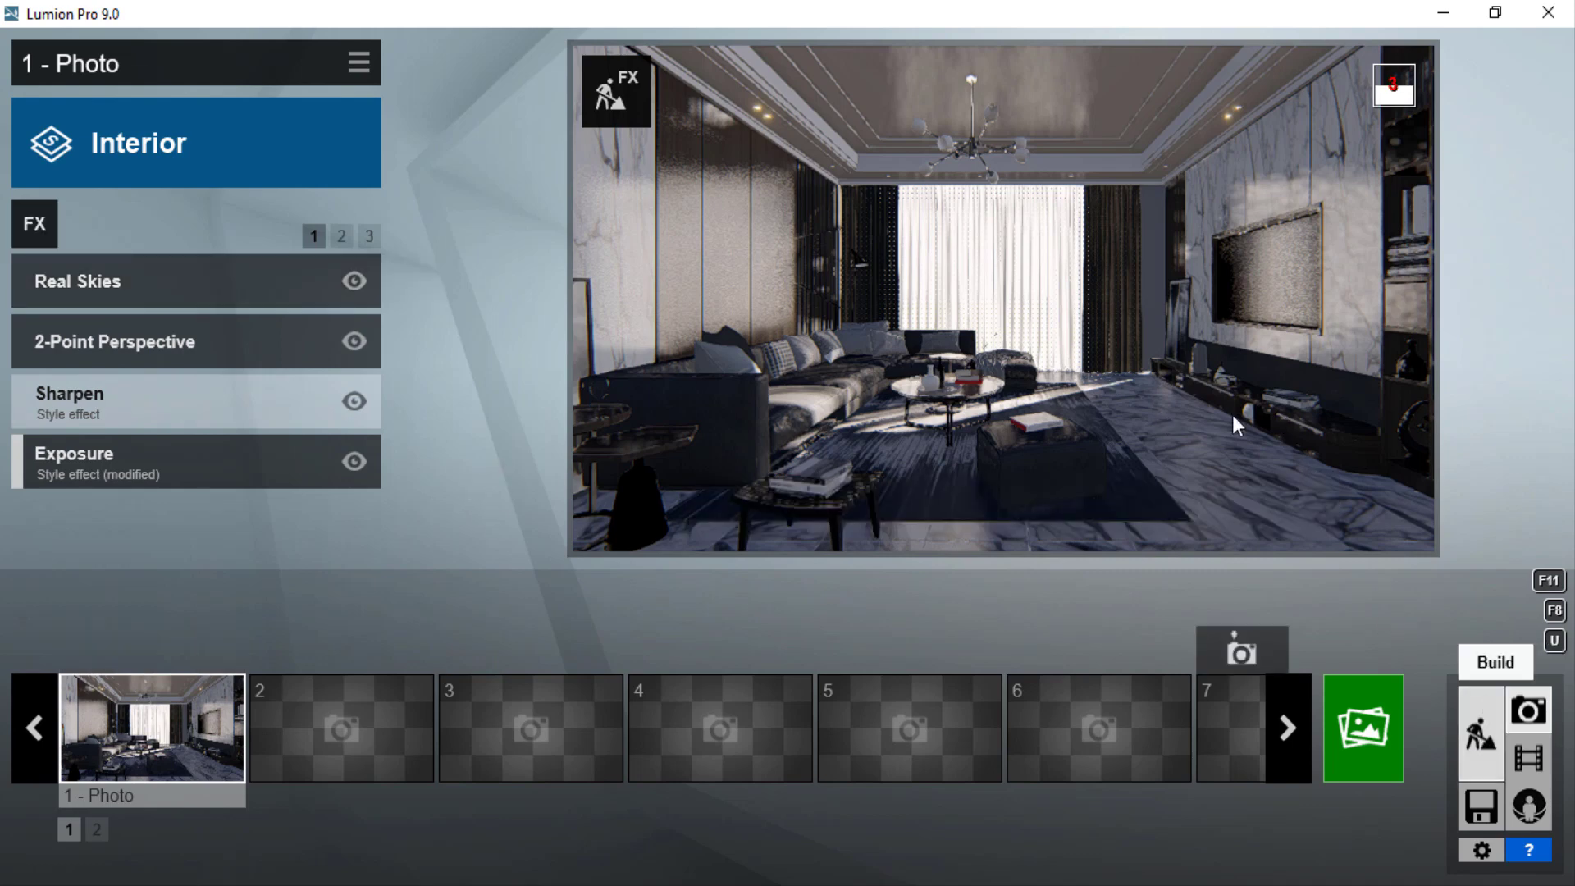
left_click(1489, 701)
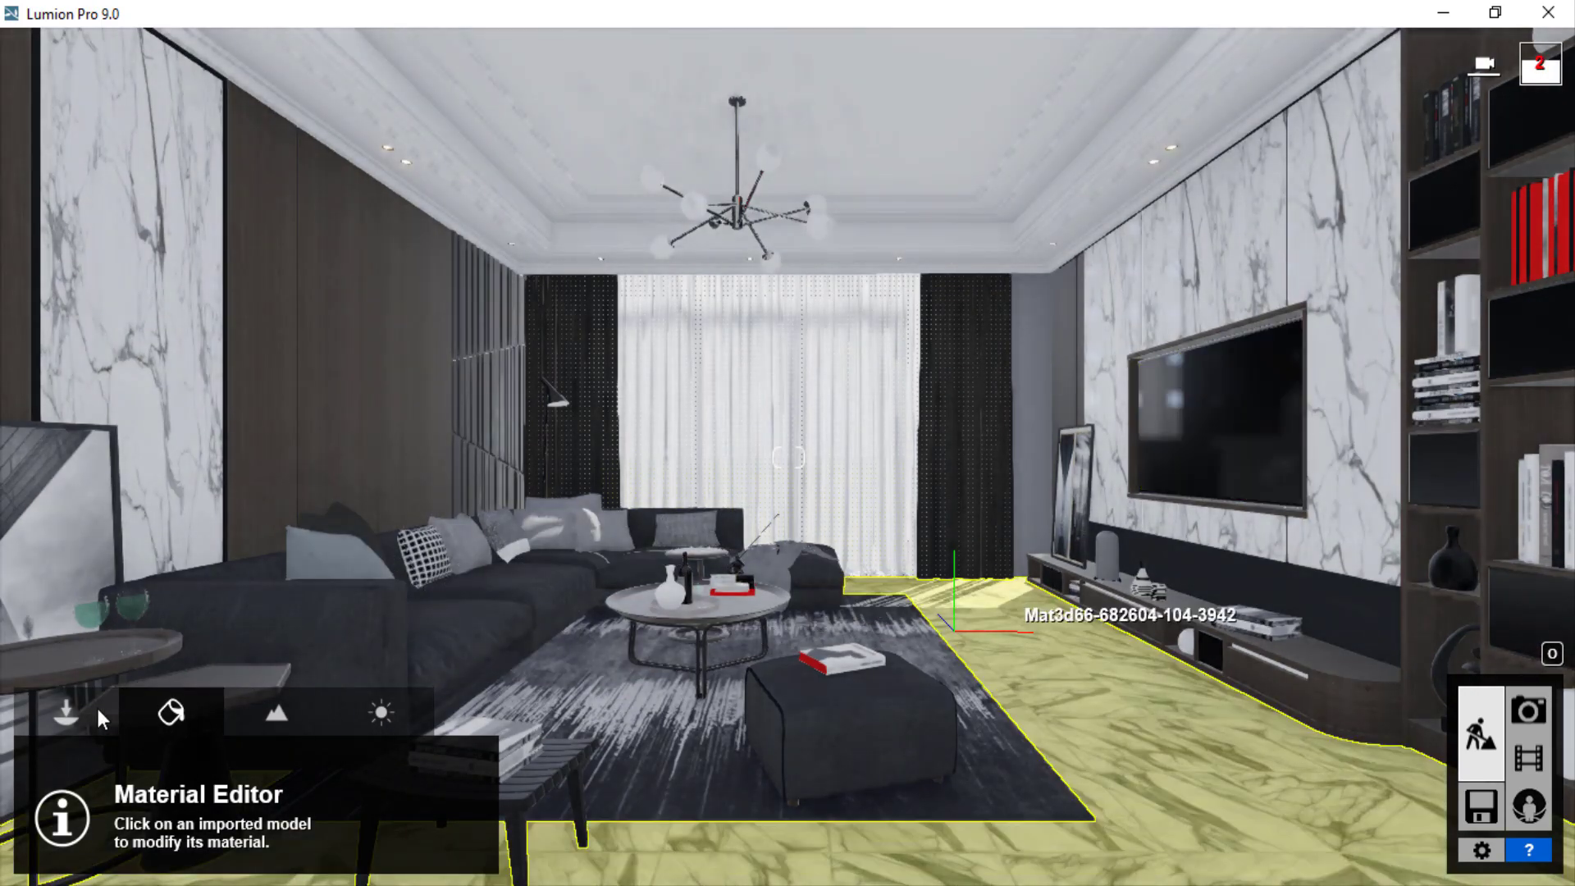
Open the Nature library and browse the Plants category to page 12
left_click(77, 711)
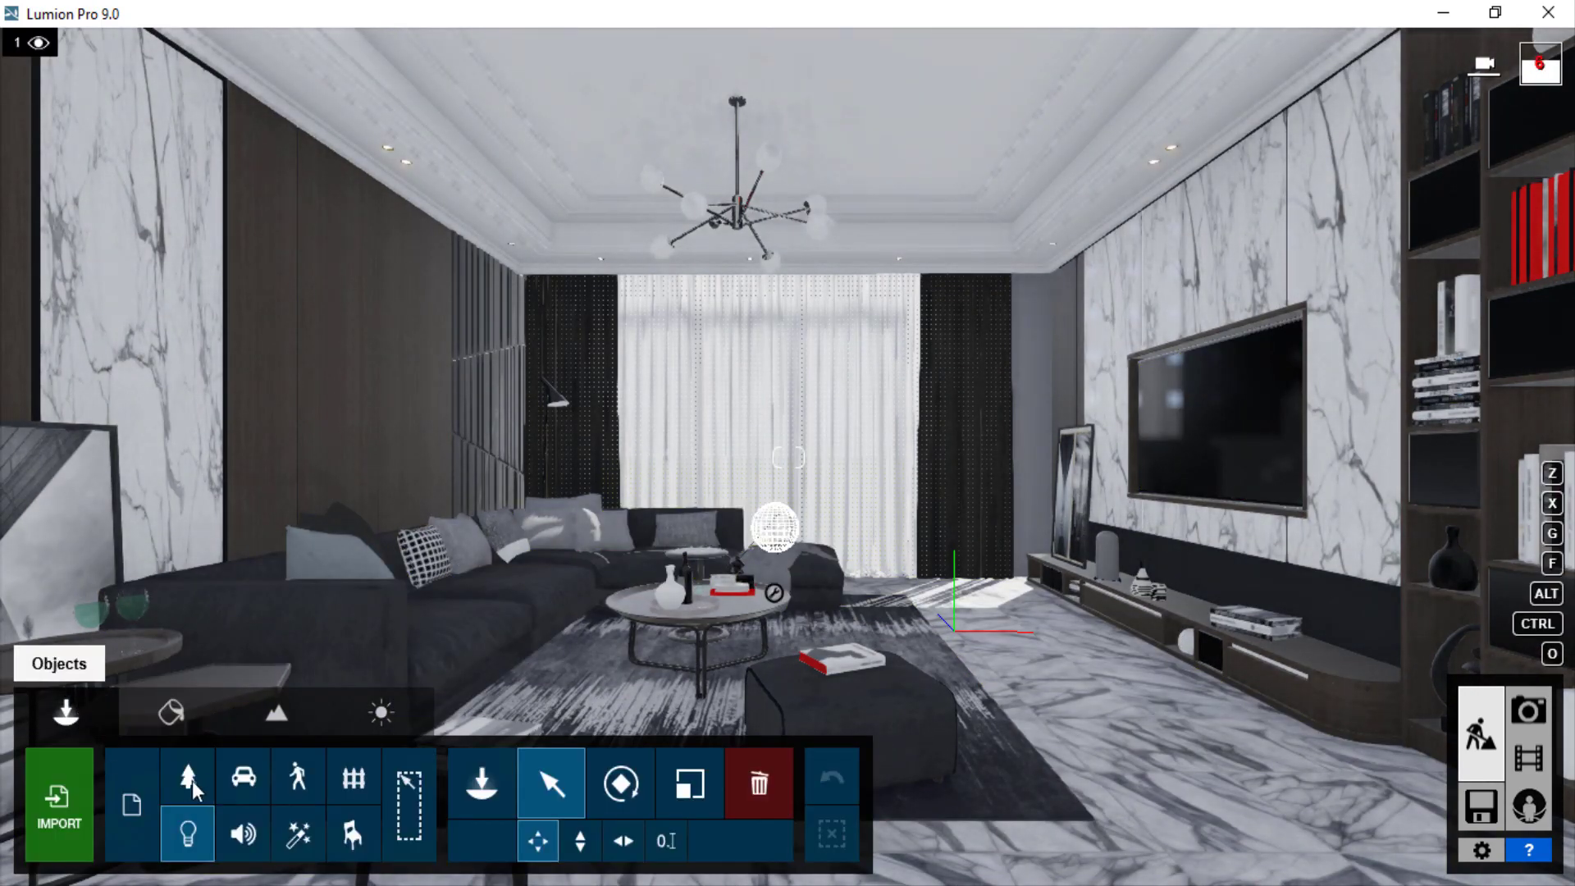
left_click(484, 787)
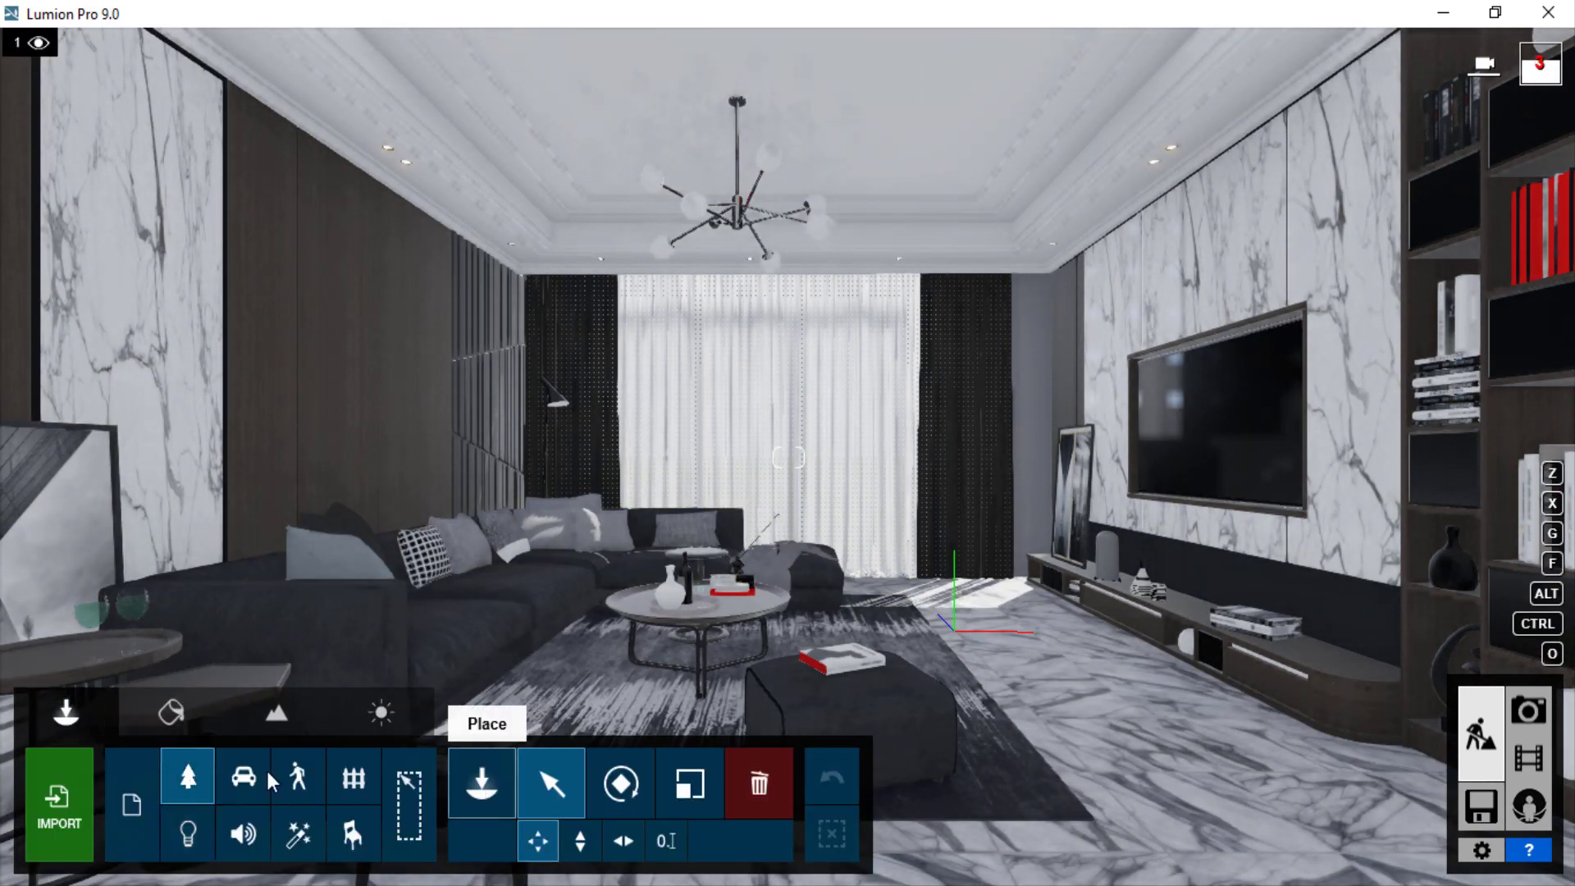
left_click(210, 761)
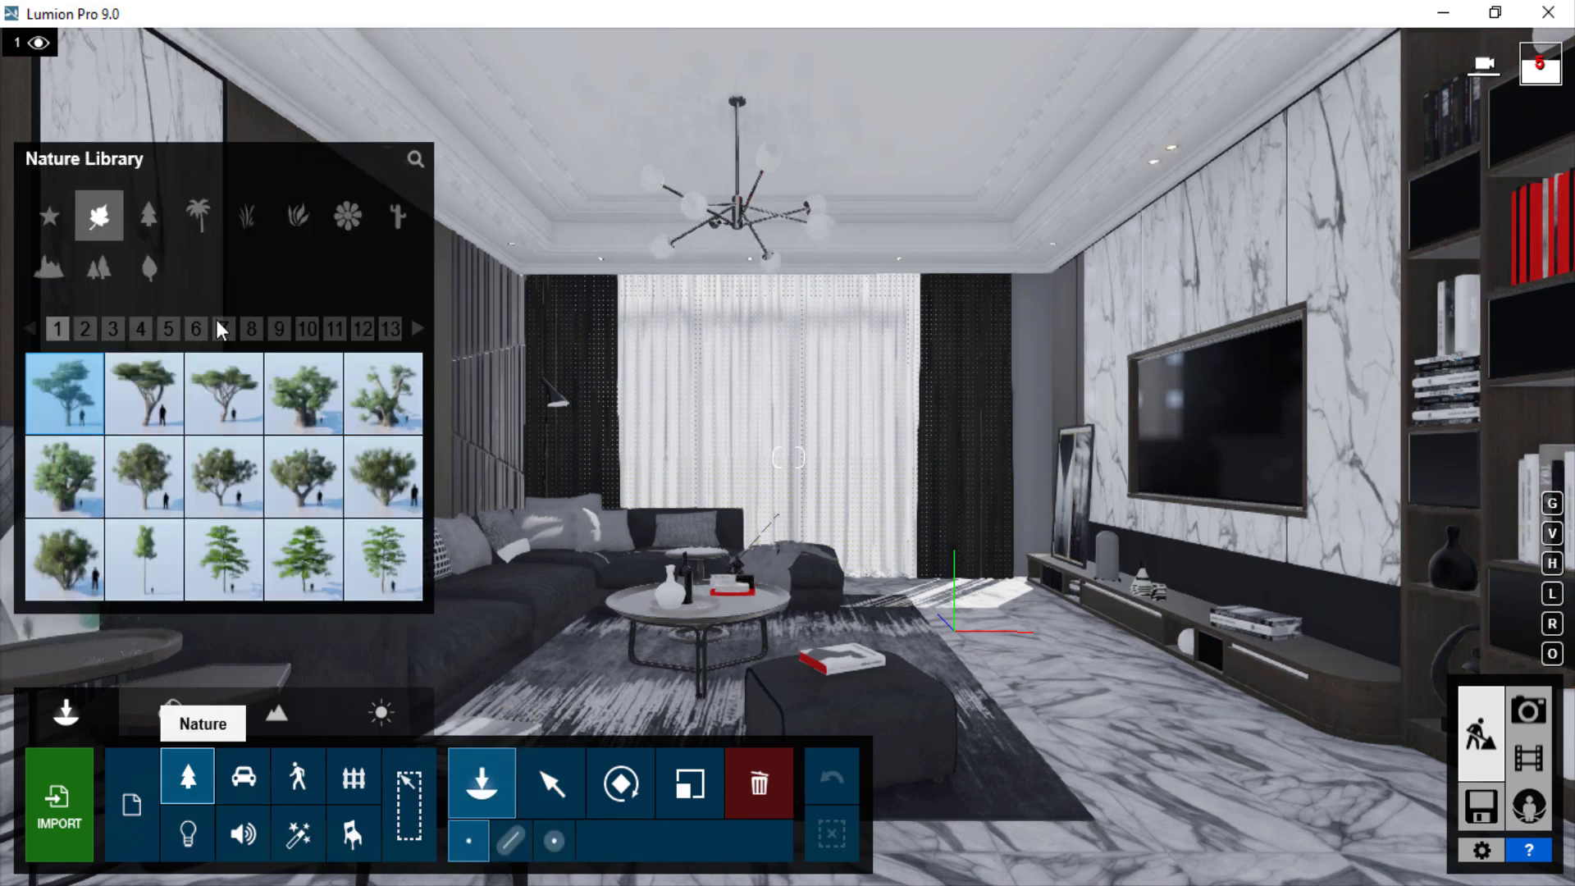
left_click(298, 217)
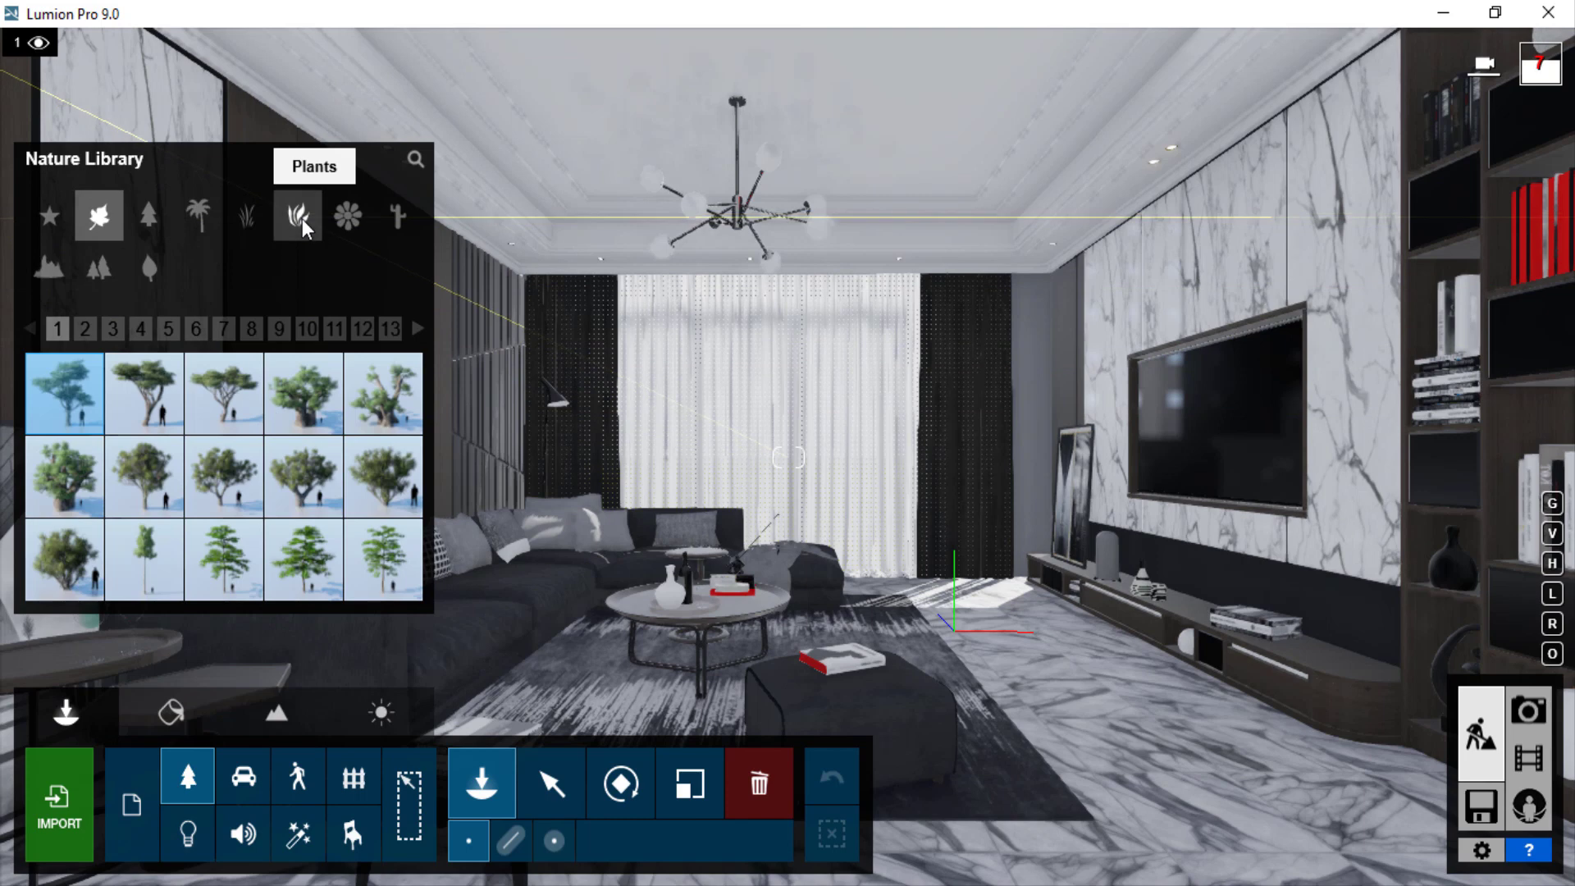
left_click(64, 328)
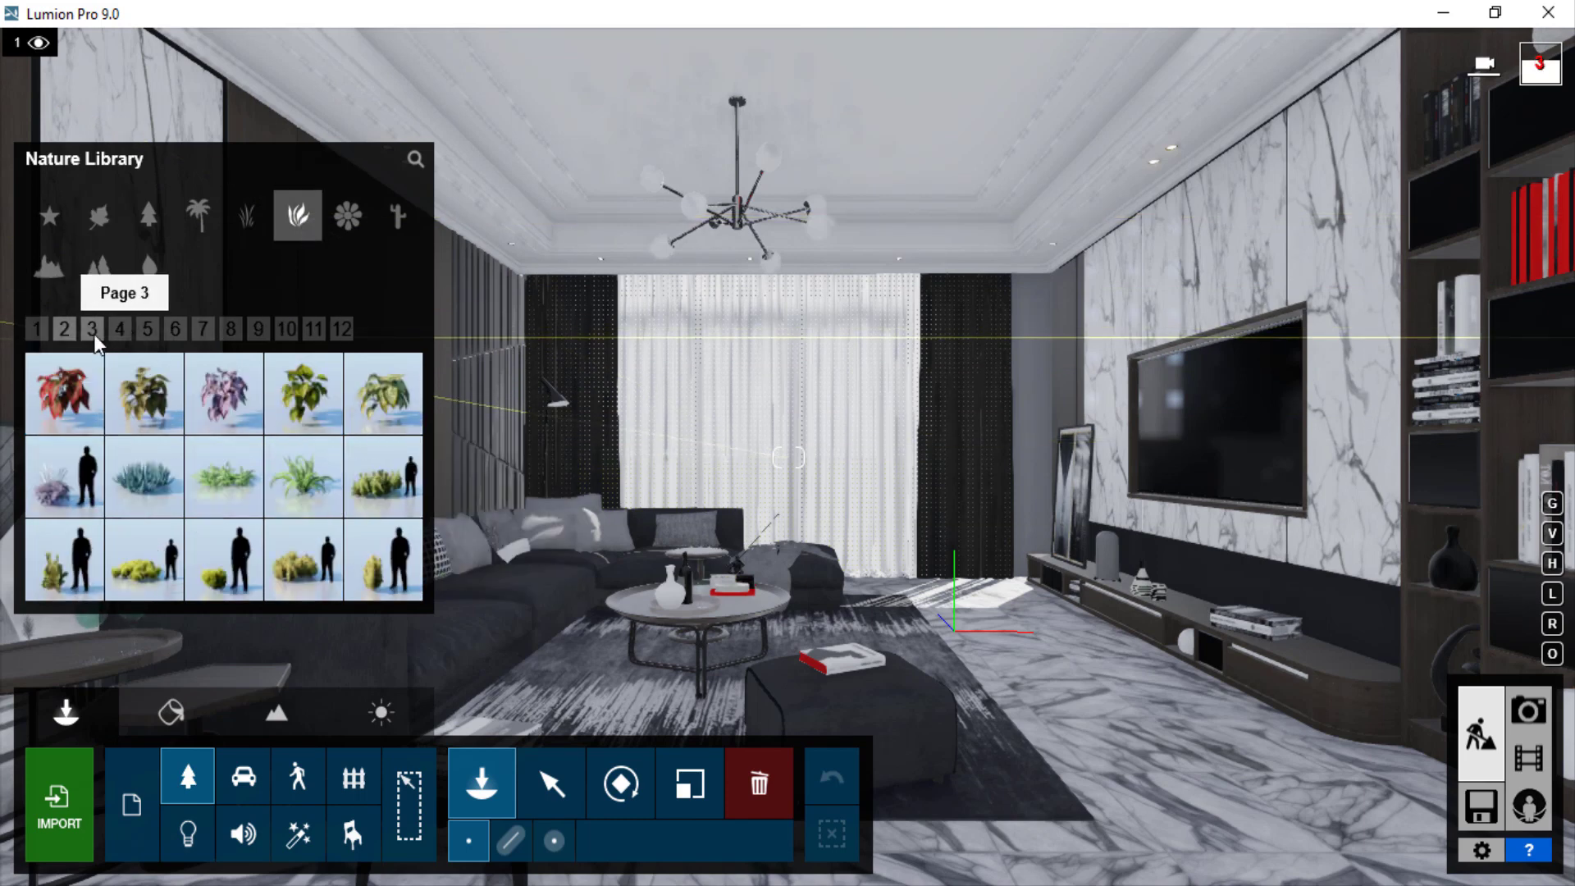
left_click(146, 330)
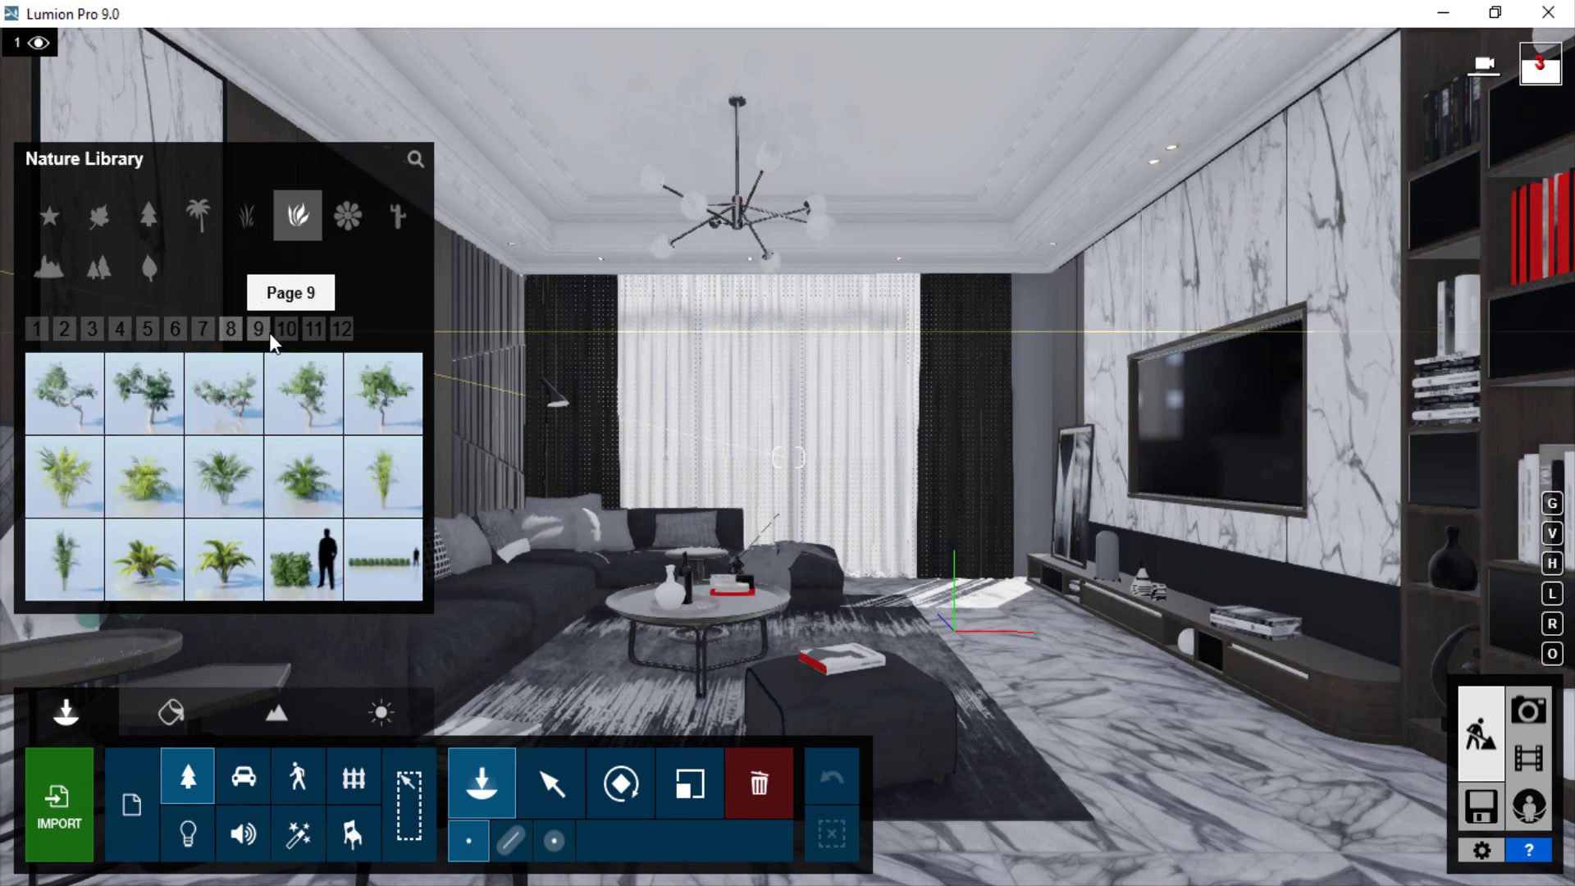
left_click(345, 330)
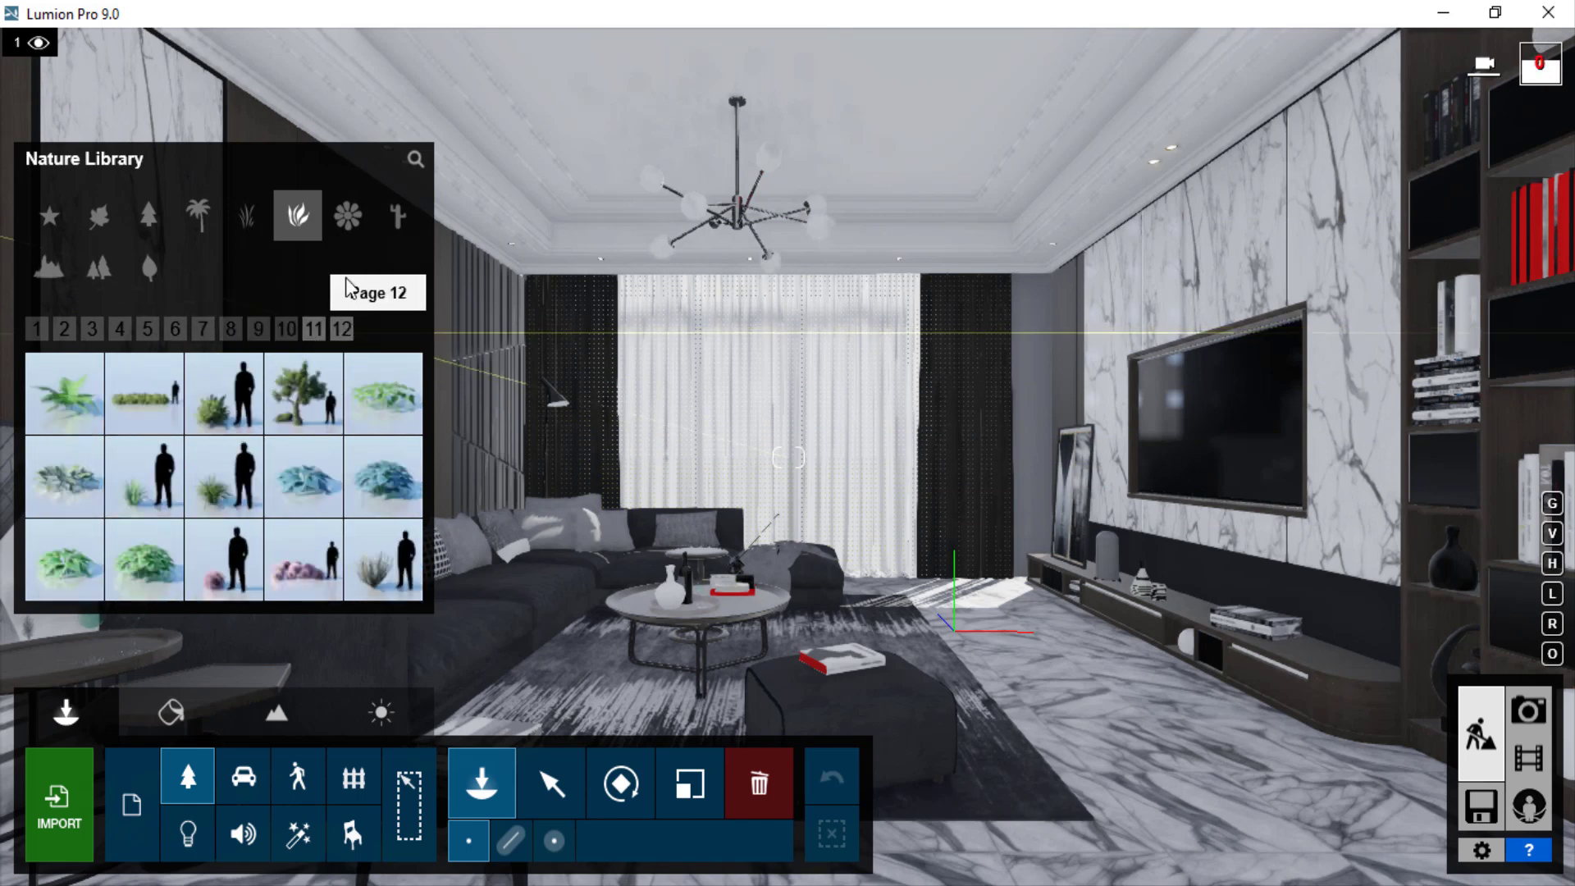
left_click(347, 220)
left_click(292, 220)
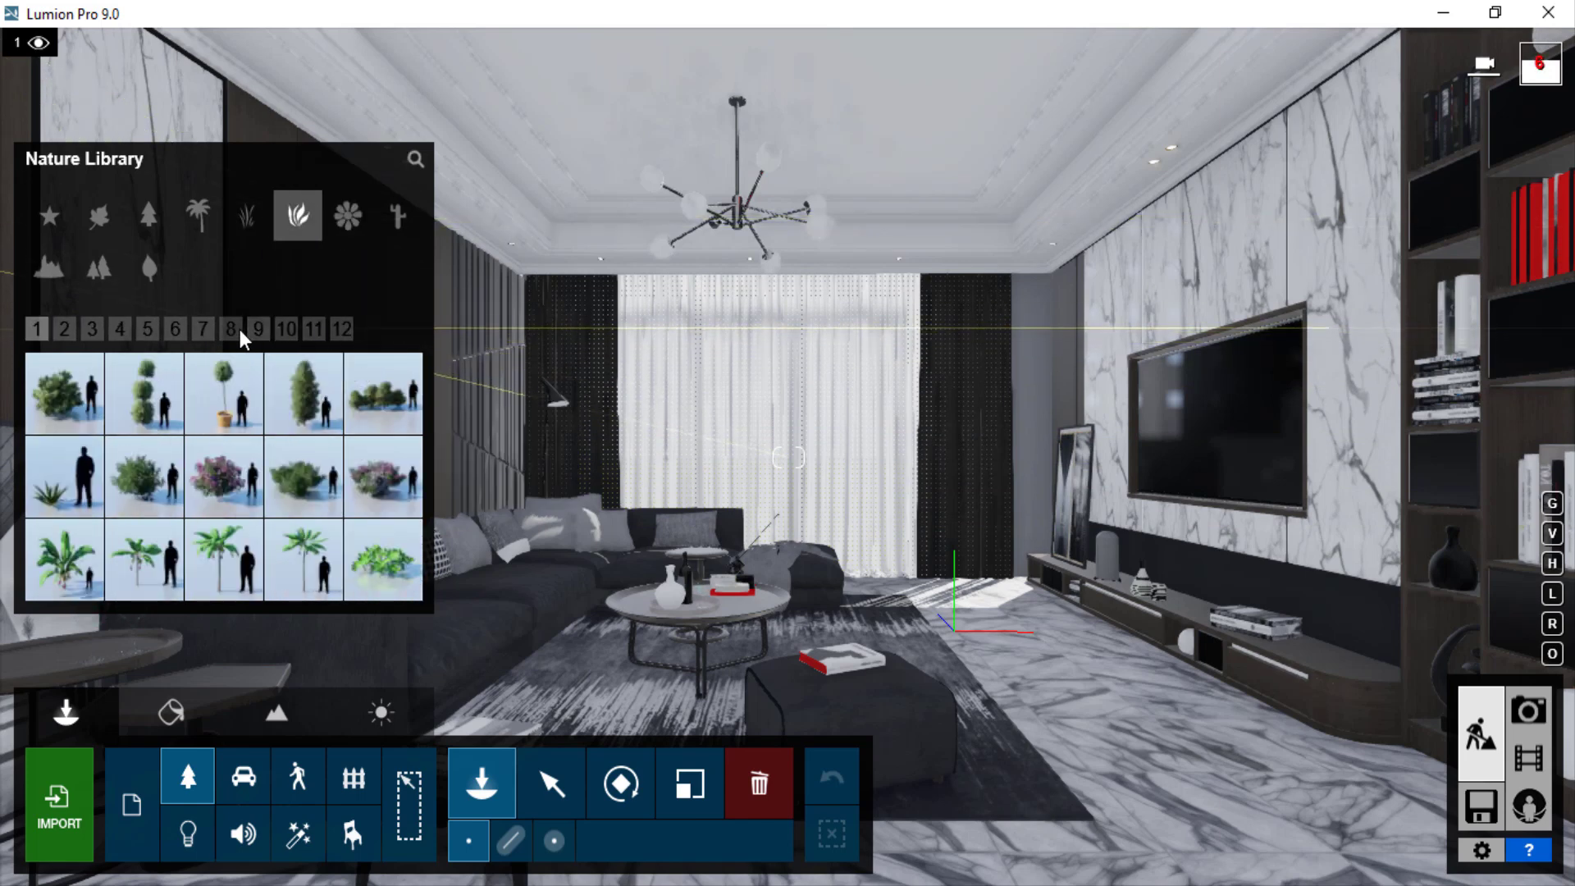
mouse_move(304, 475)
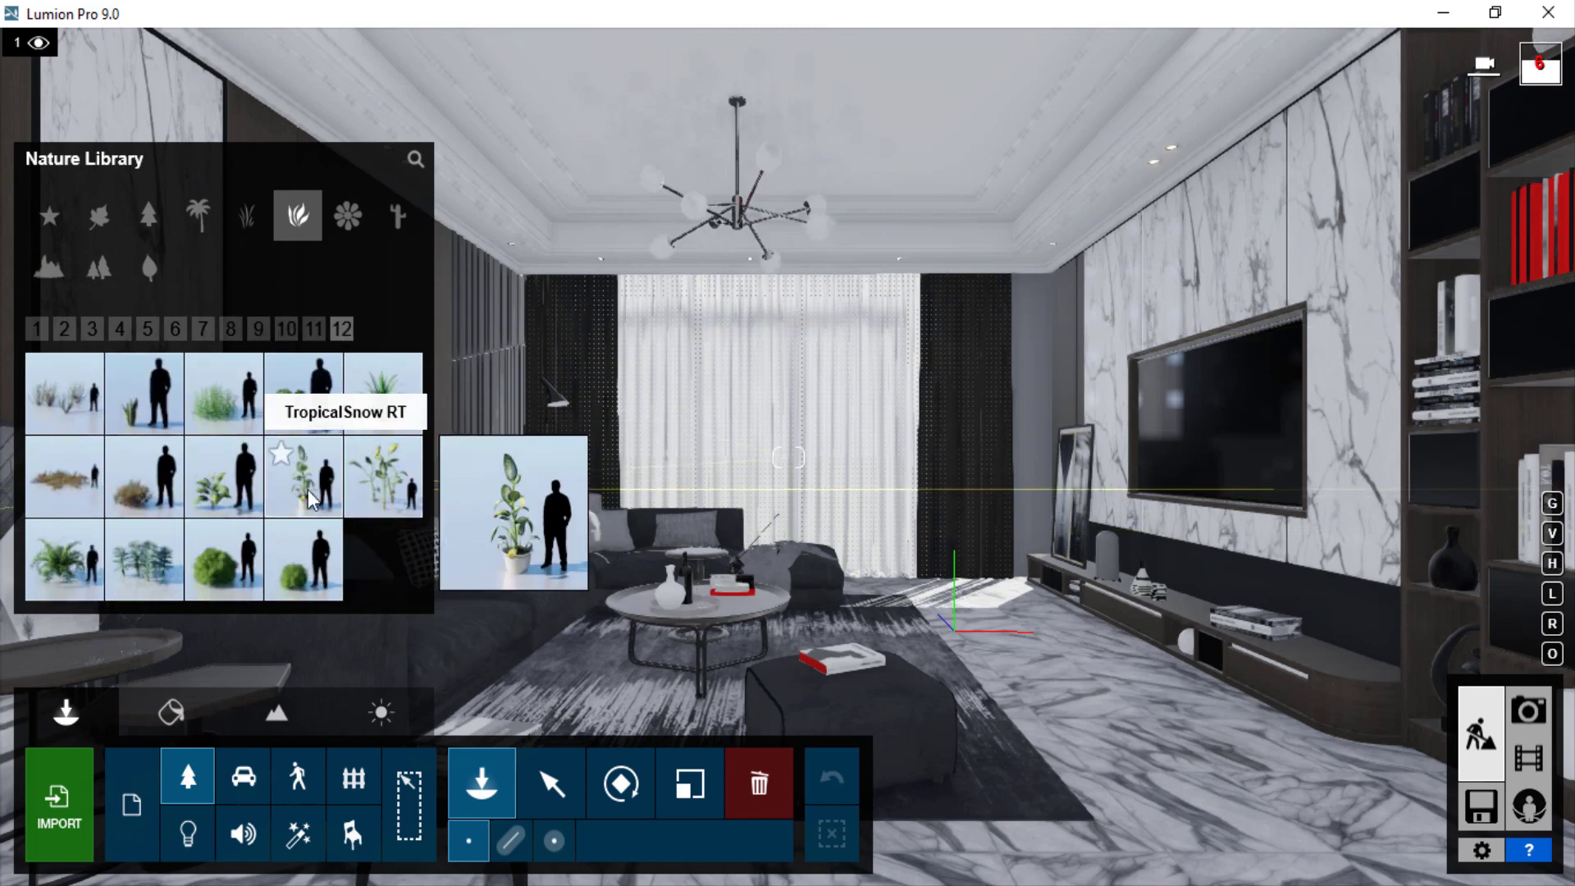
left_click(351, 218)
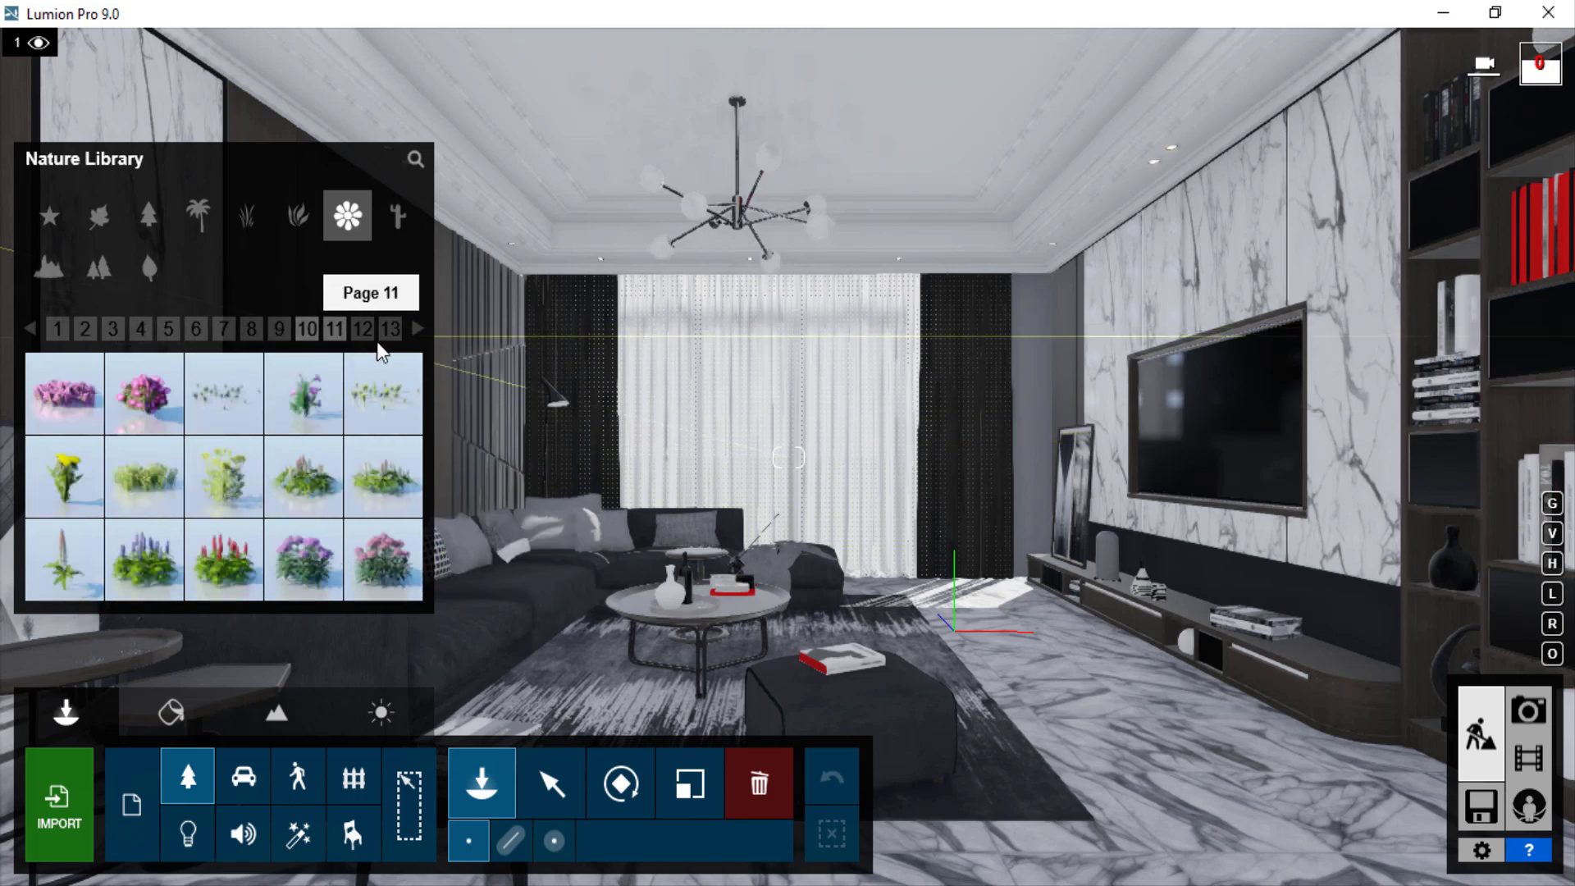
left_click(415, 329)
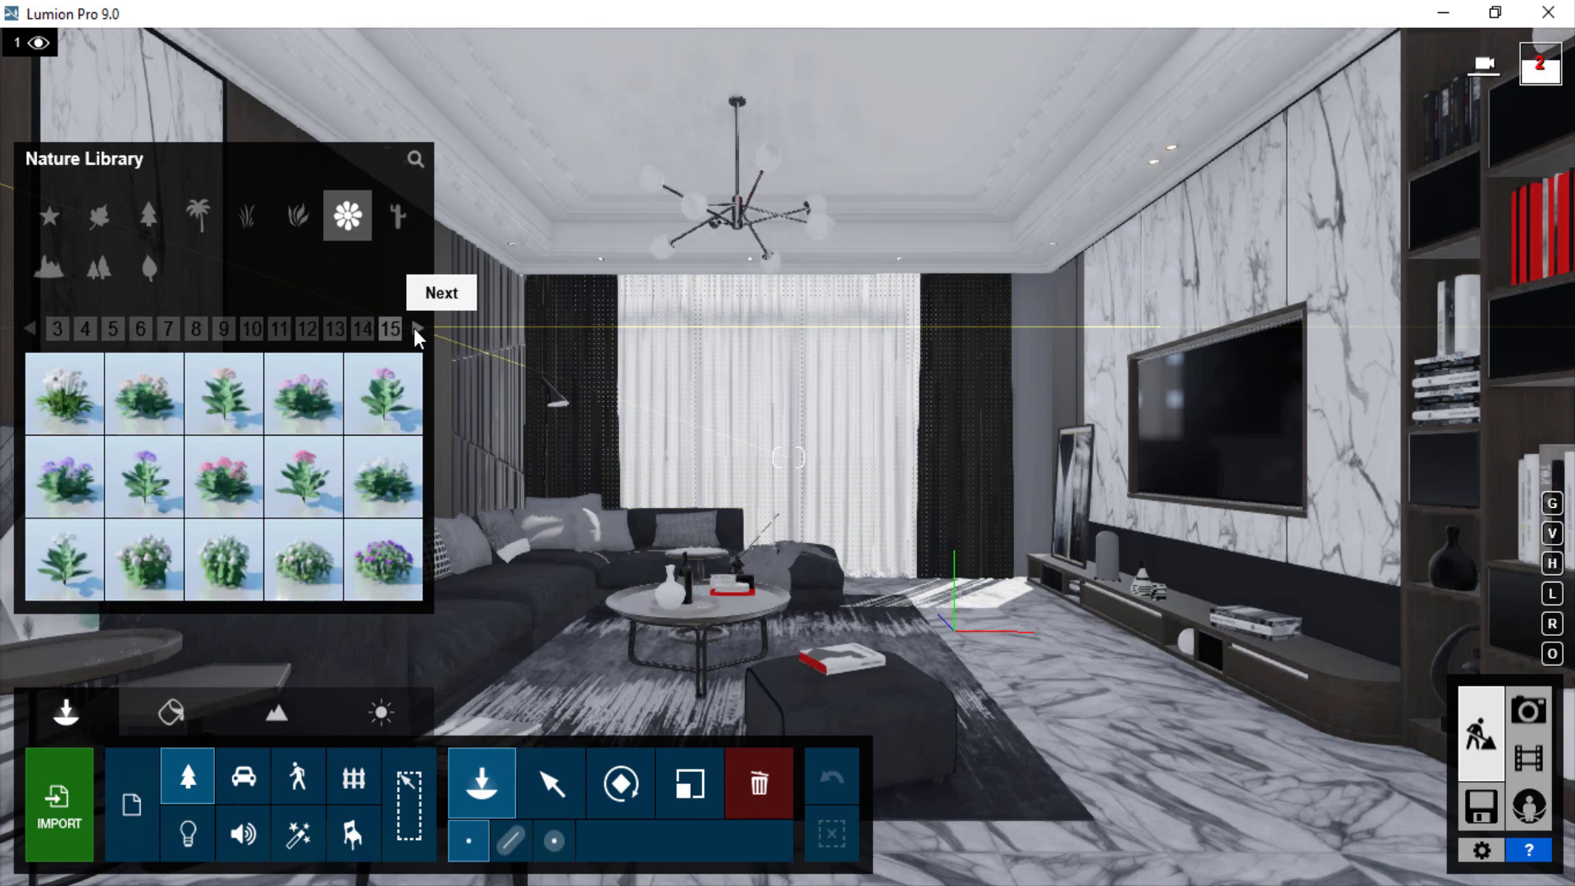
left_click(298, 218)
left_click(342, 329)
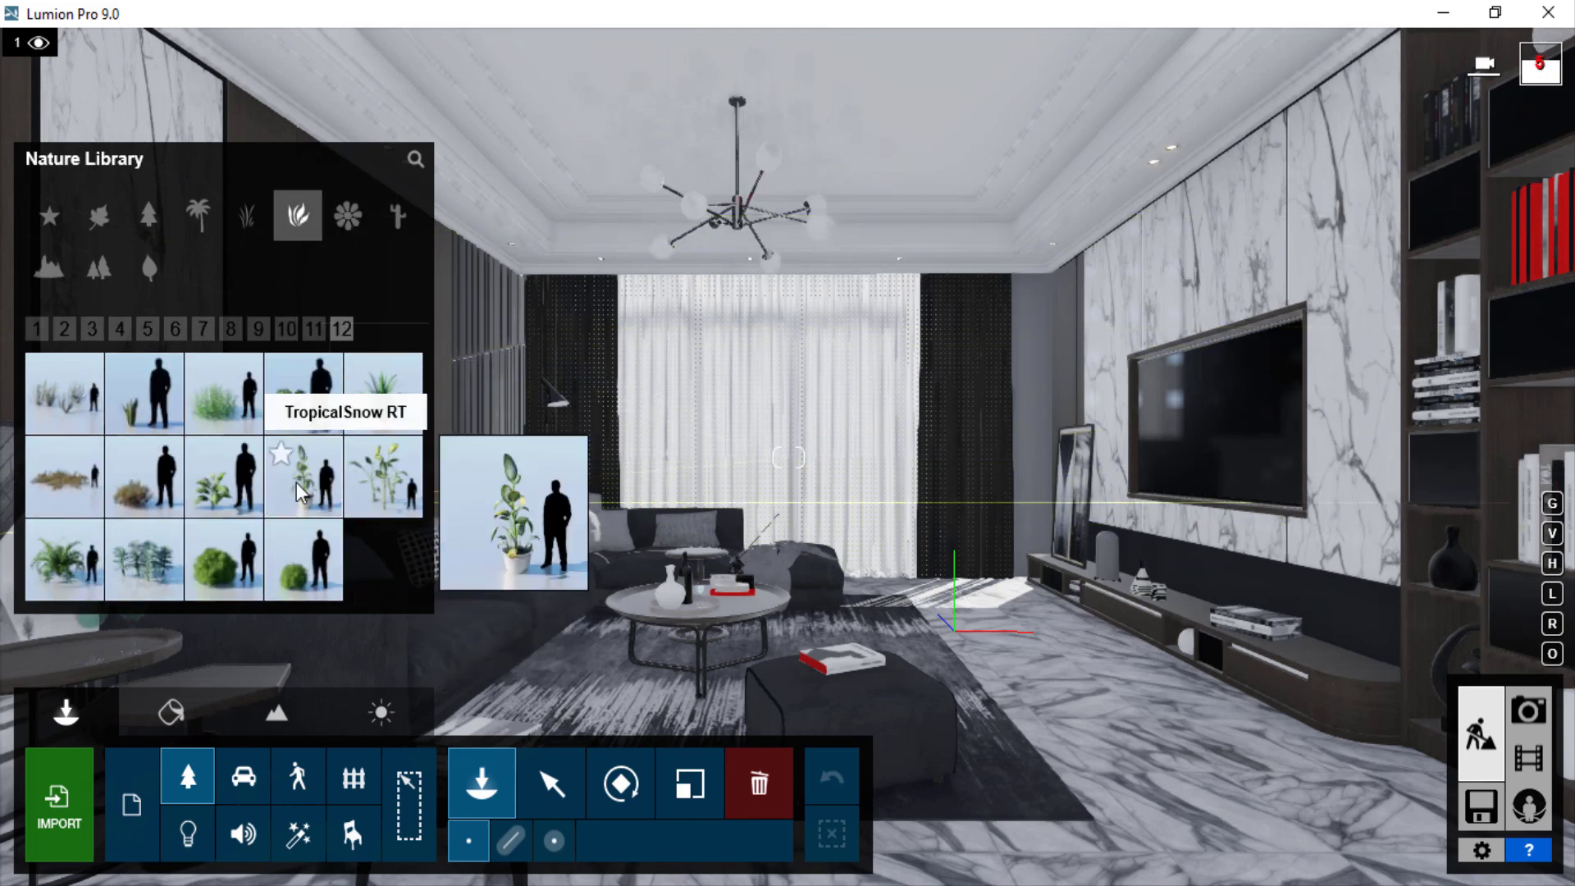
Place a TropicalSnow RT potted plant beside the TV wall and scale it down
left_click(304, 476)
left_click(1000, 597)
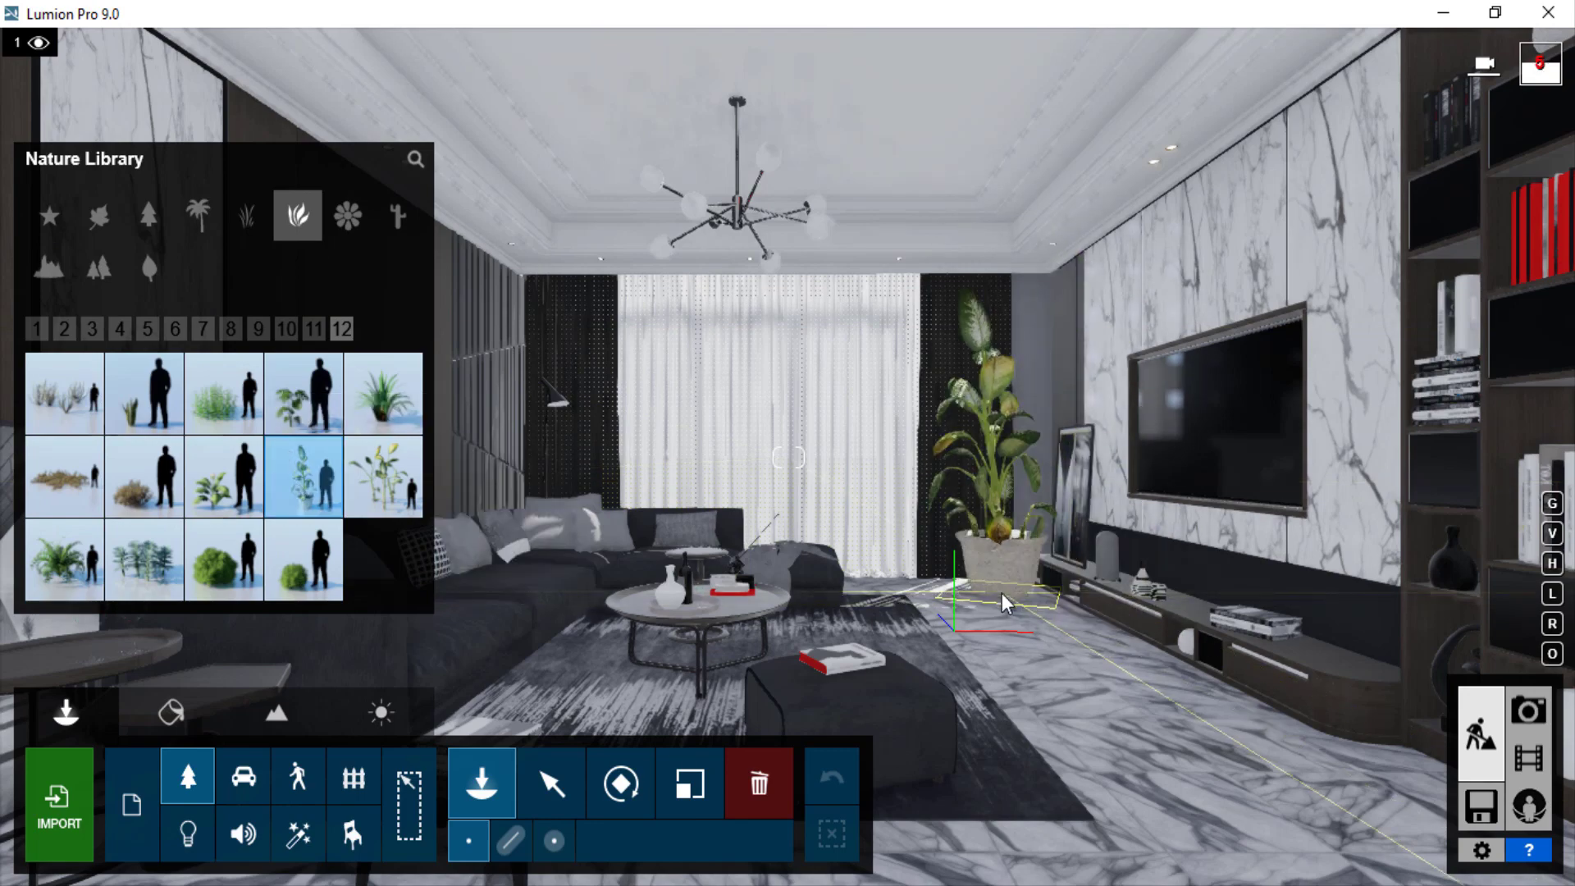
left_click(1145, 775)
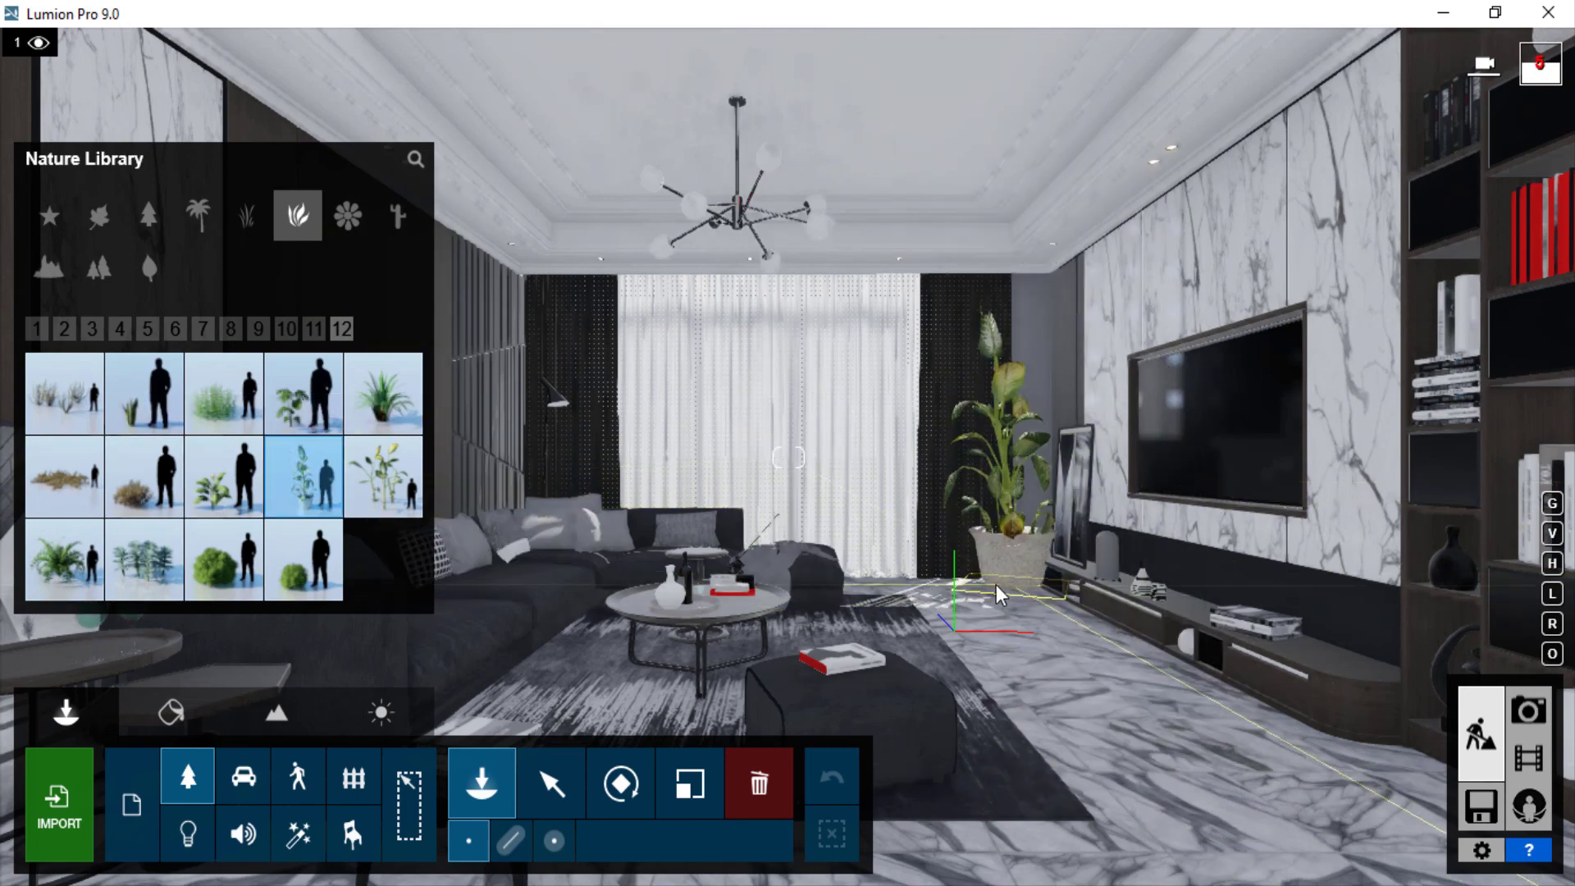
left_click(551, 783)
left_click(687, 785)
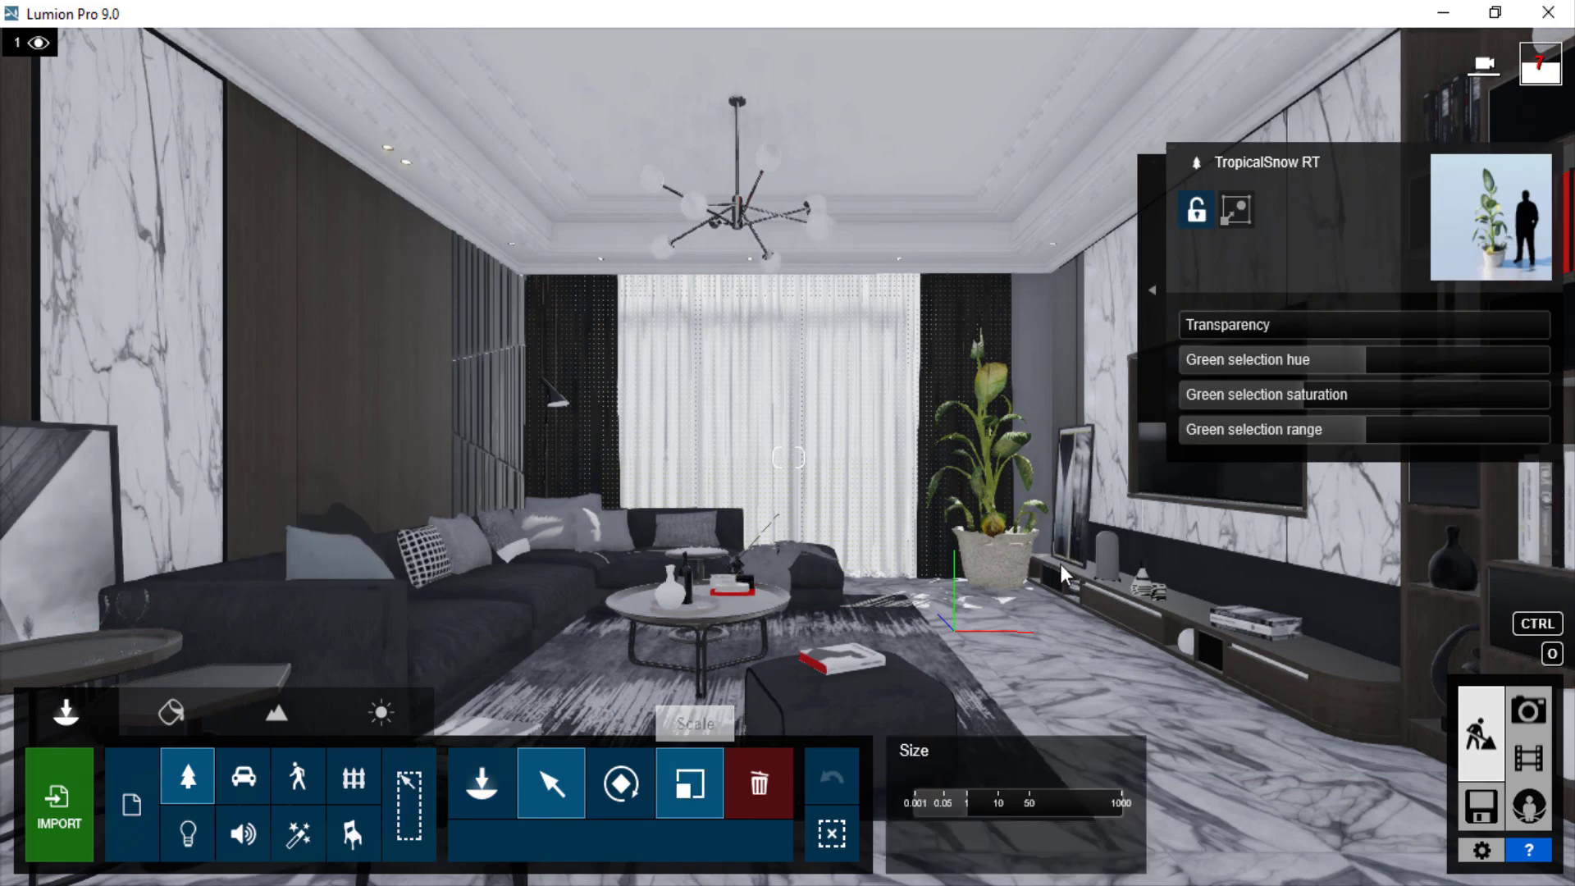
left_click_drag(994, 583, 960, 792)
left_click(578, 777)
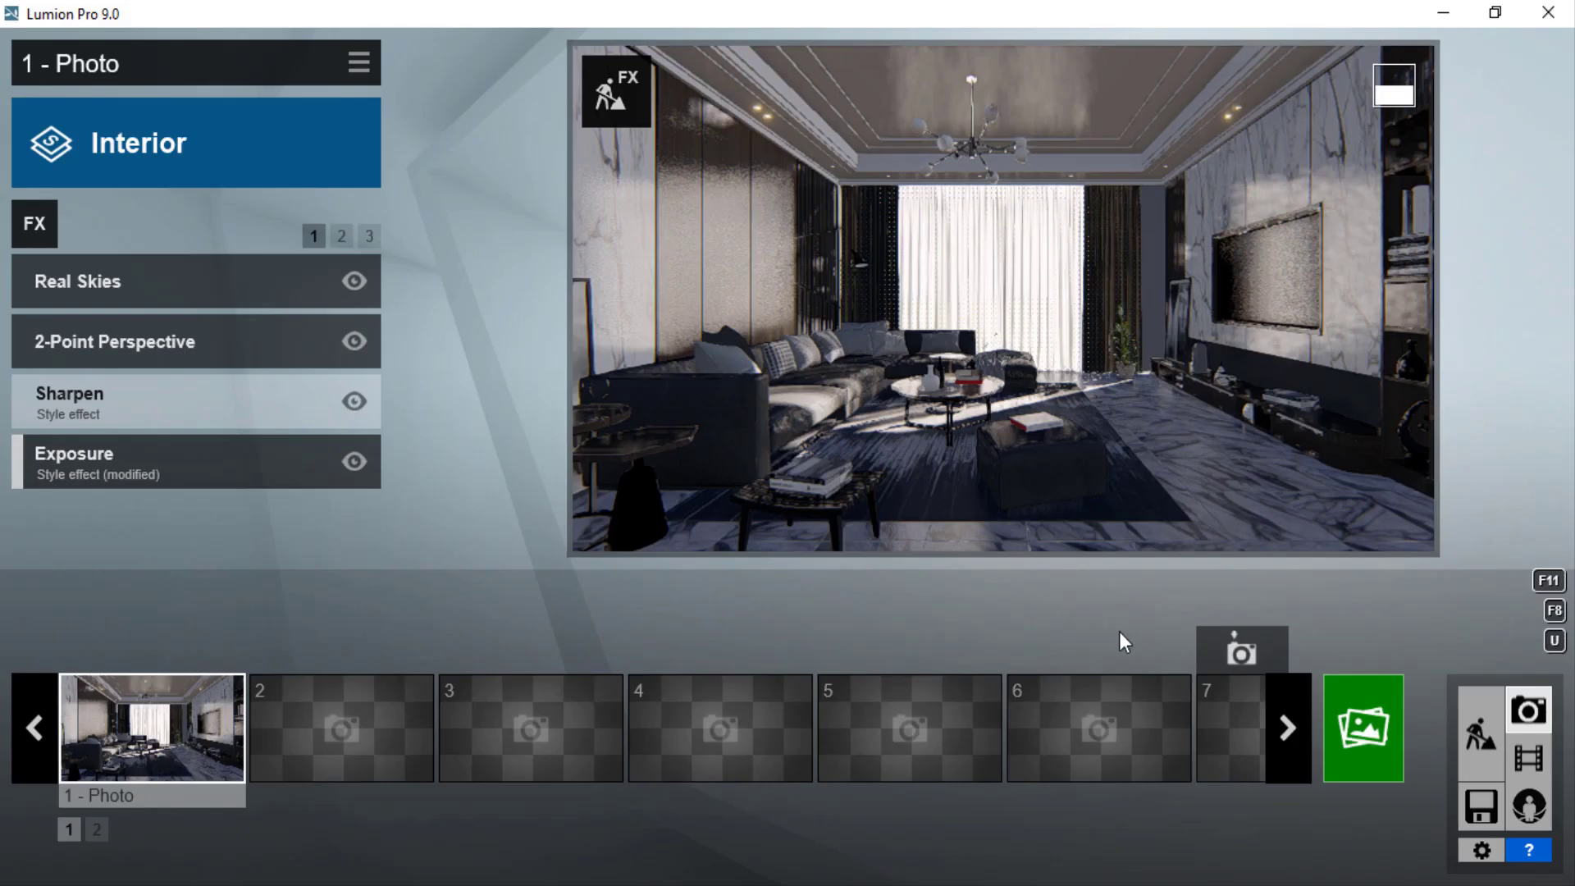
Render at Desktop 1920x1080 with the specular map output, saving over an existing file
left_click(1373, 722)
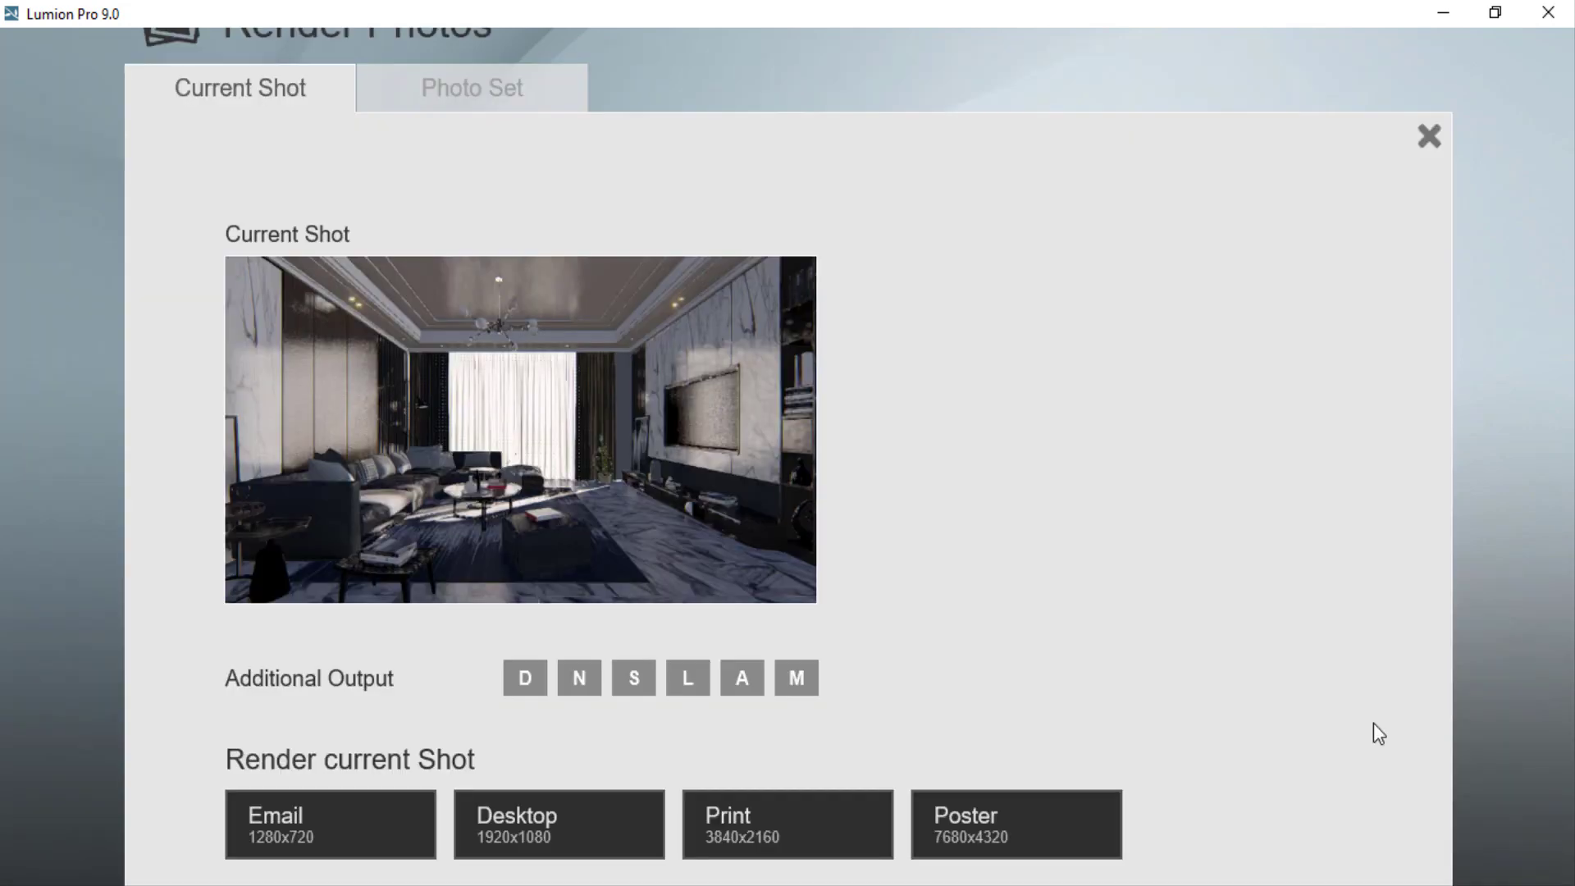
left_click(633, 689)
left_click(573, 807)
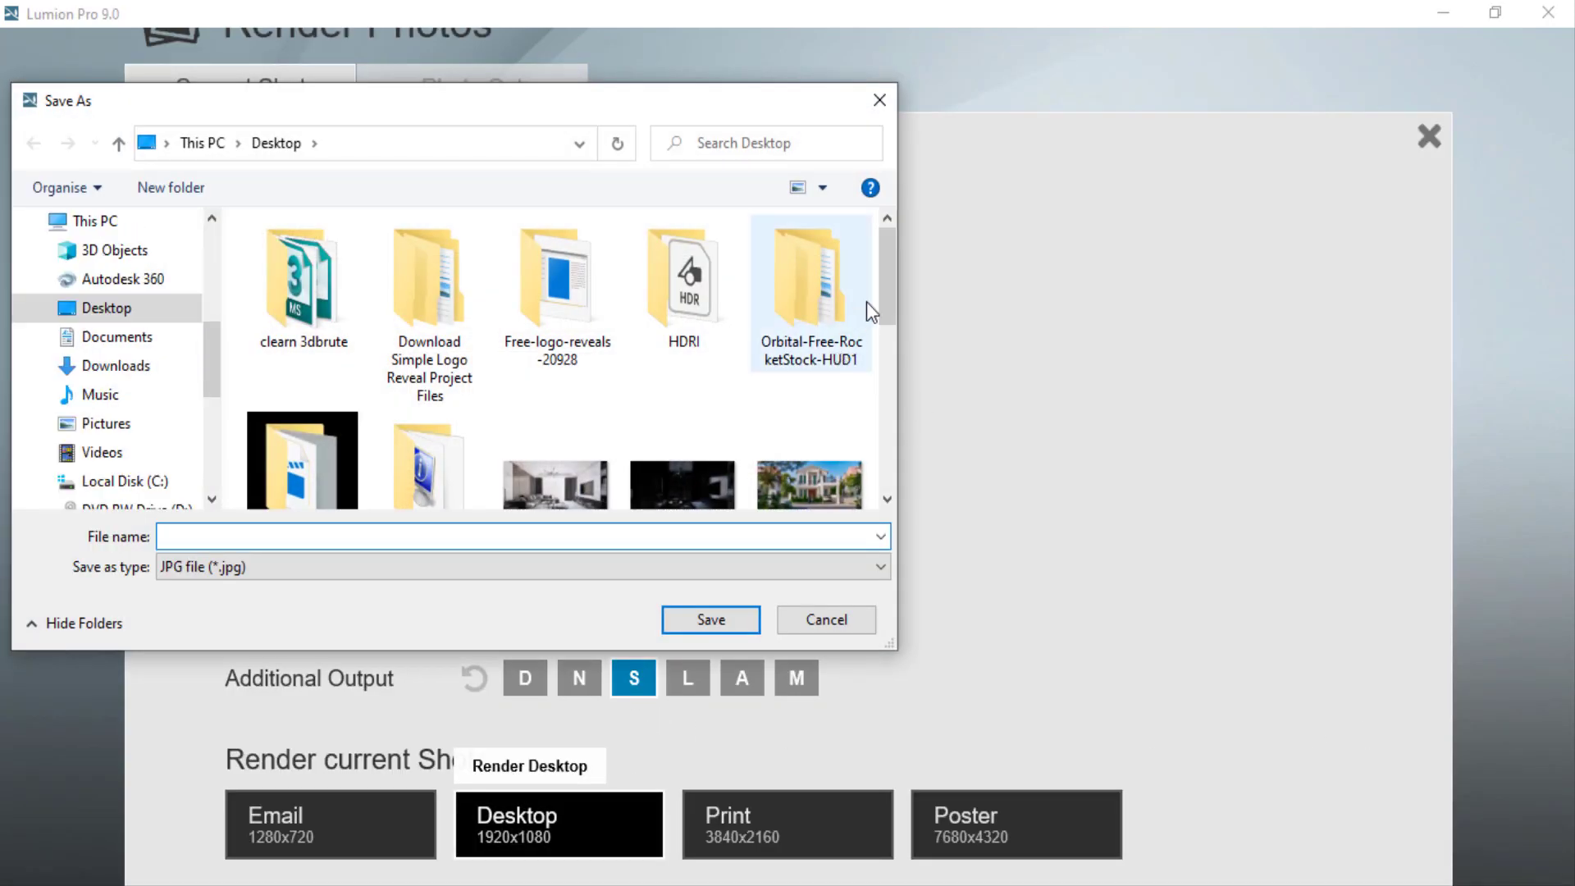
left_click(555, 484)
left_click(712, 619)
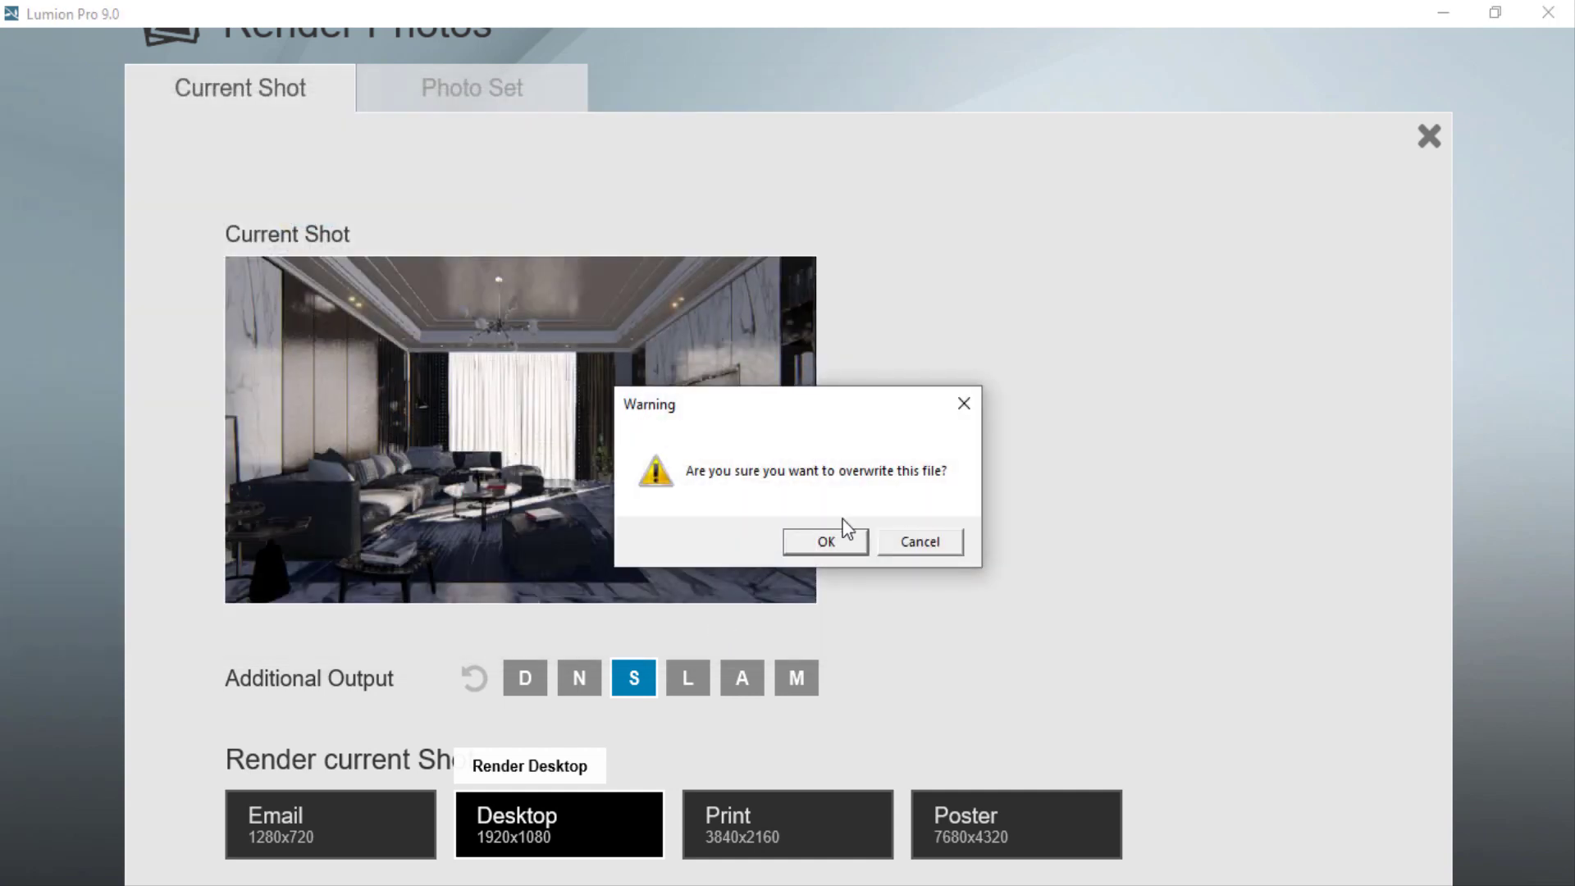
Confirm the overwrite, let the 1920x1080 render finish, and dismiss the completion message
left_click(835, 540)
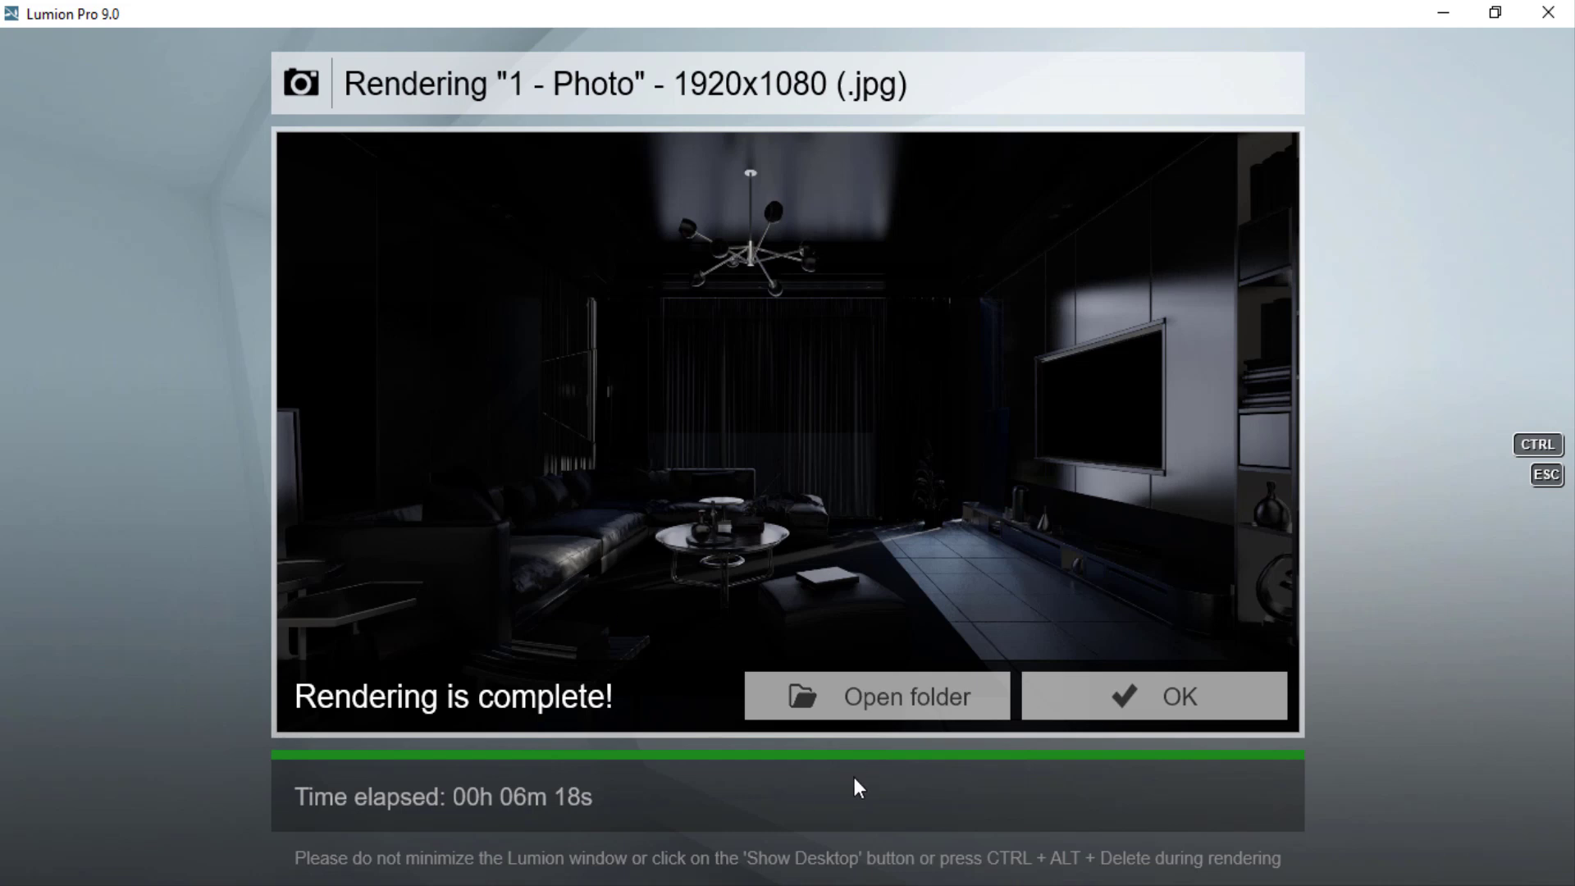
left_click(1223, 707)
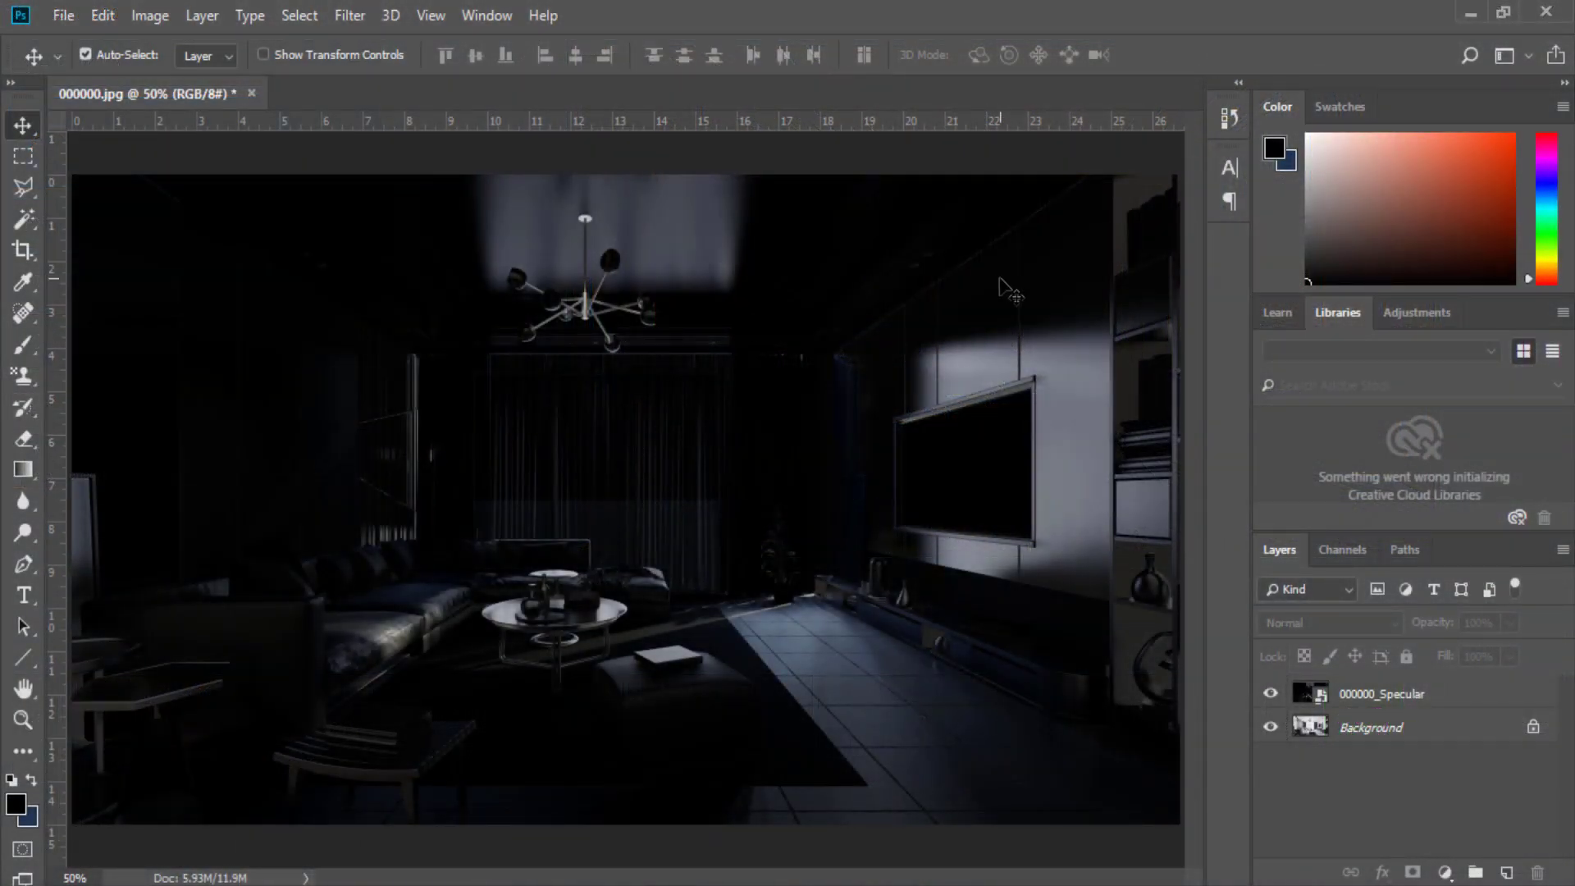
Toggle the 000000_Specular layer to compare the render with and without it
left_click(1270, 694)
left_click(1270, 694)
left_click(1270, 694)
left_click(1270, 694)
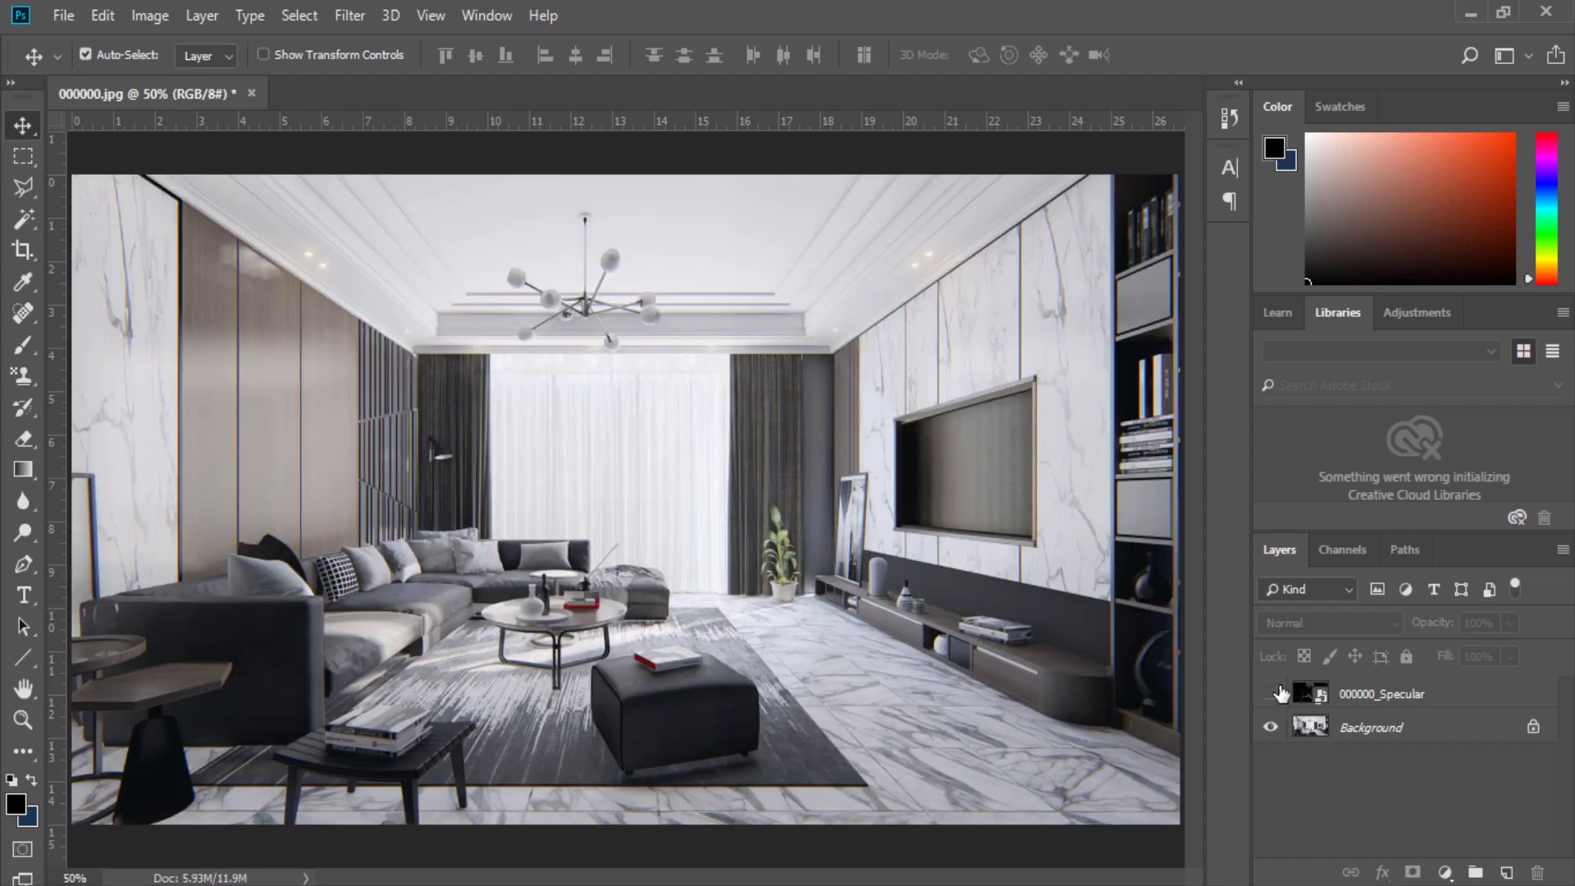
Duplicate the Background layer, hide the original, and apply Camera Raw Filter to the copy
left_click(1365, 736)
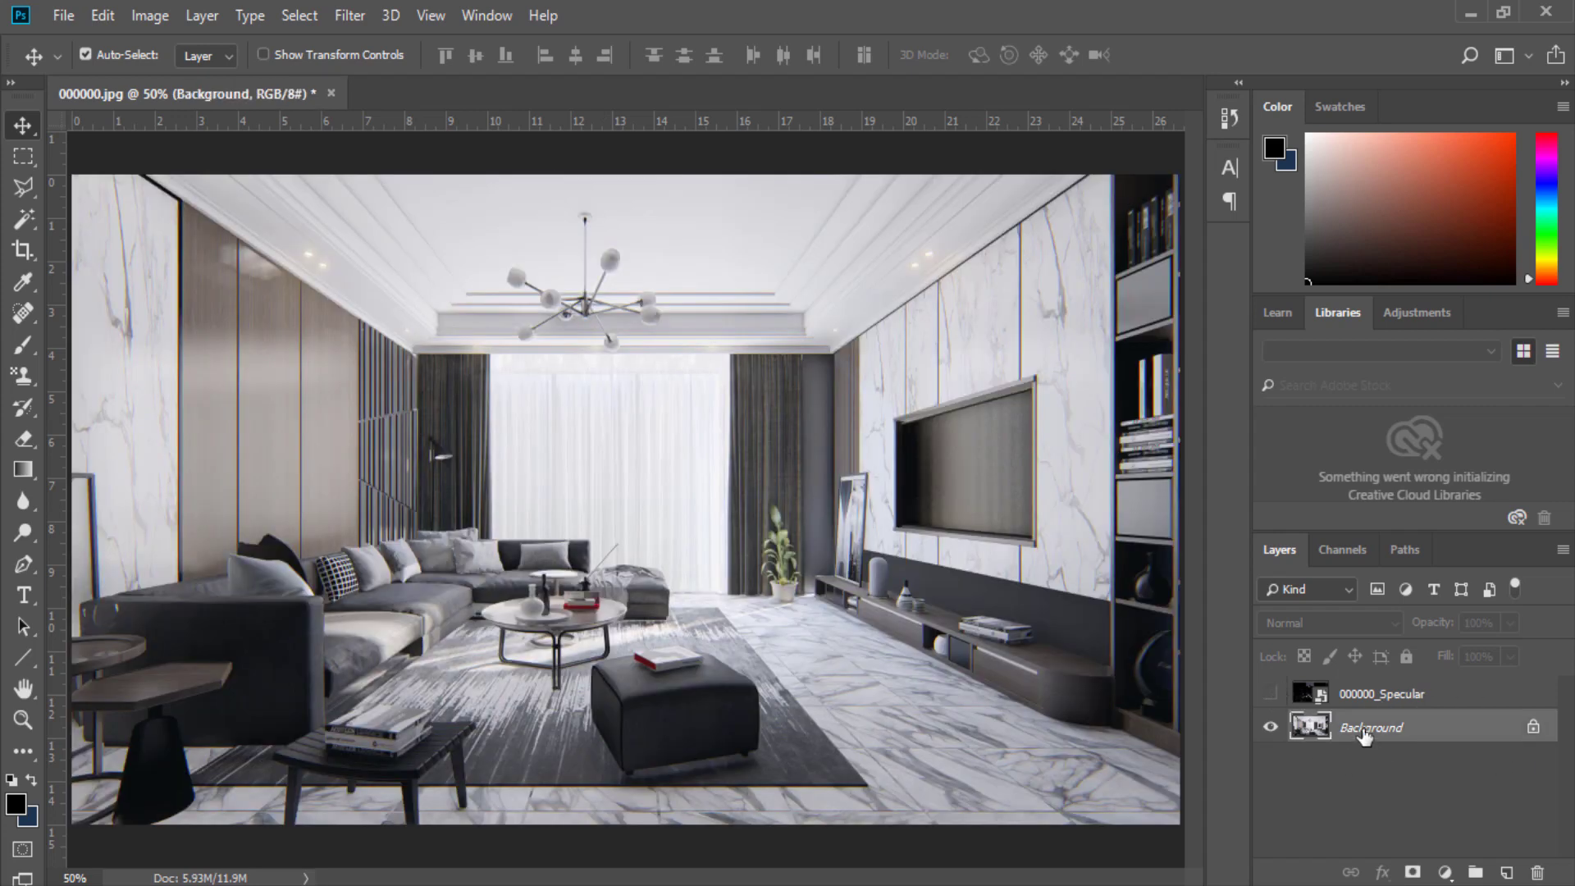
left_click_drag(1366, 735, 1507, 872)
left_click(1449, 816)
left_click(1270, 761)
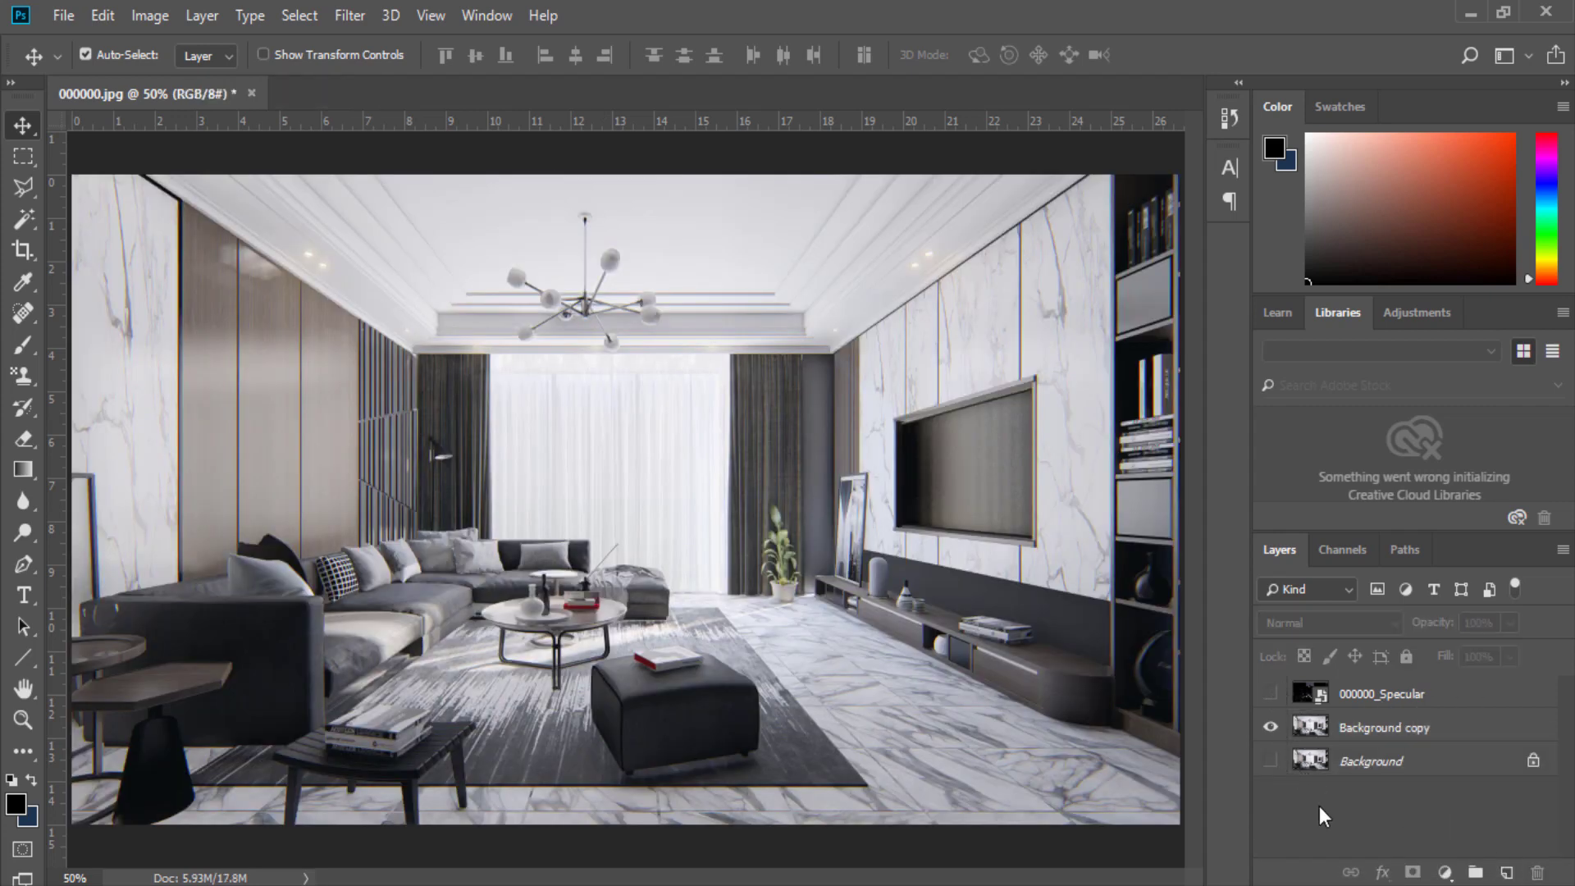
left_click(1334, 727)
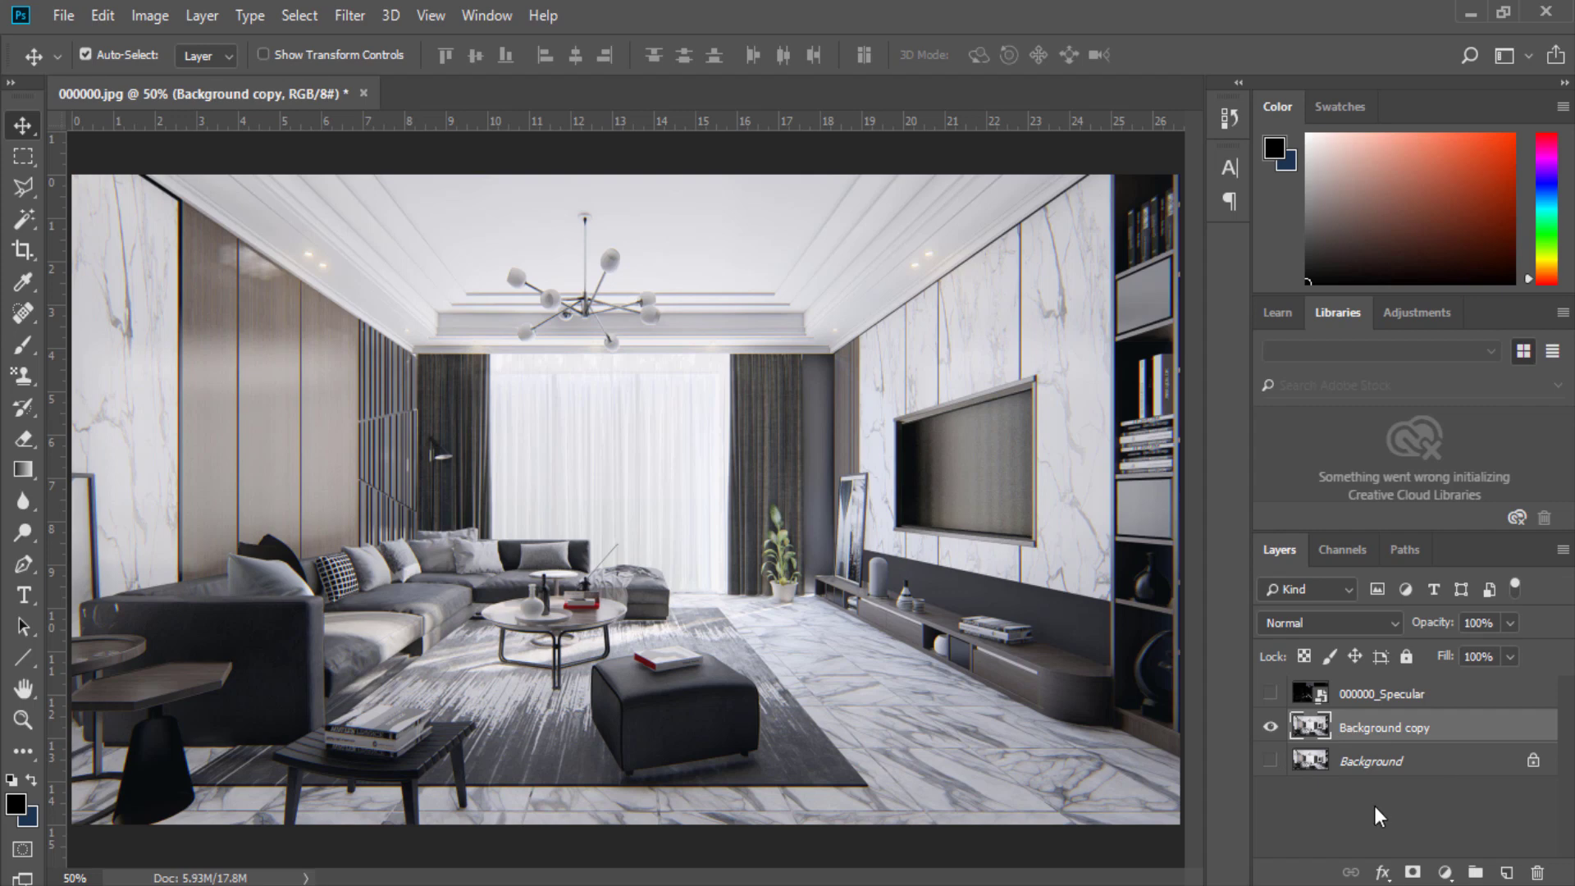
left_click(344, 15)
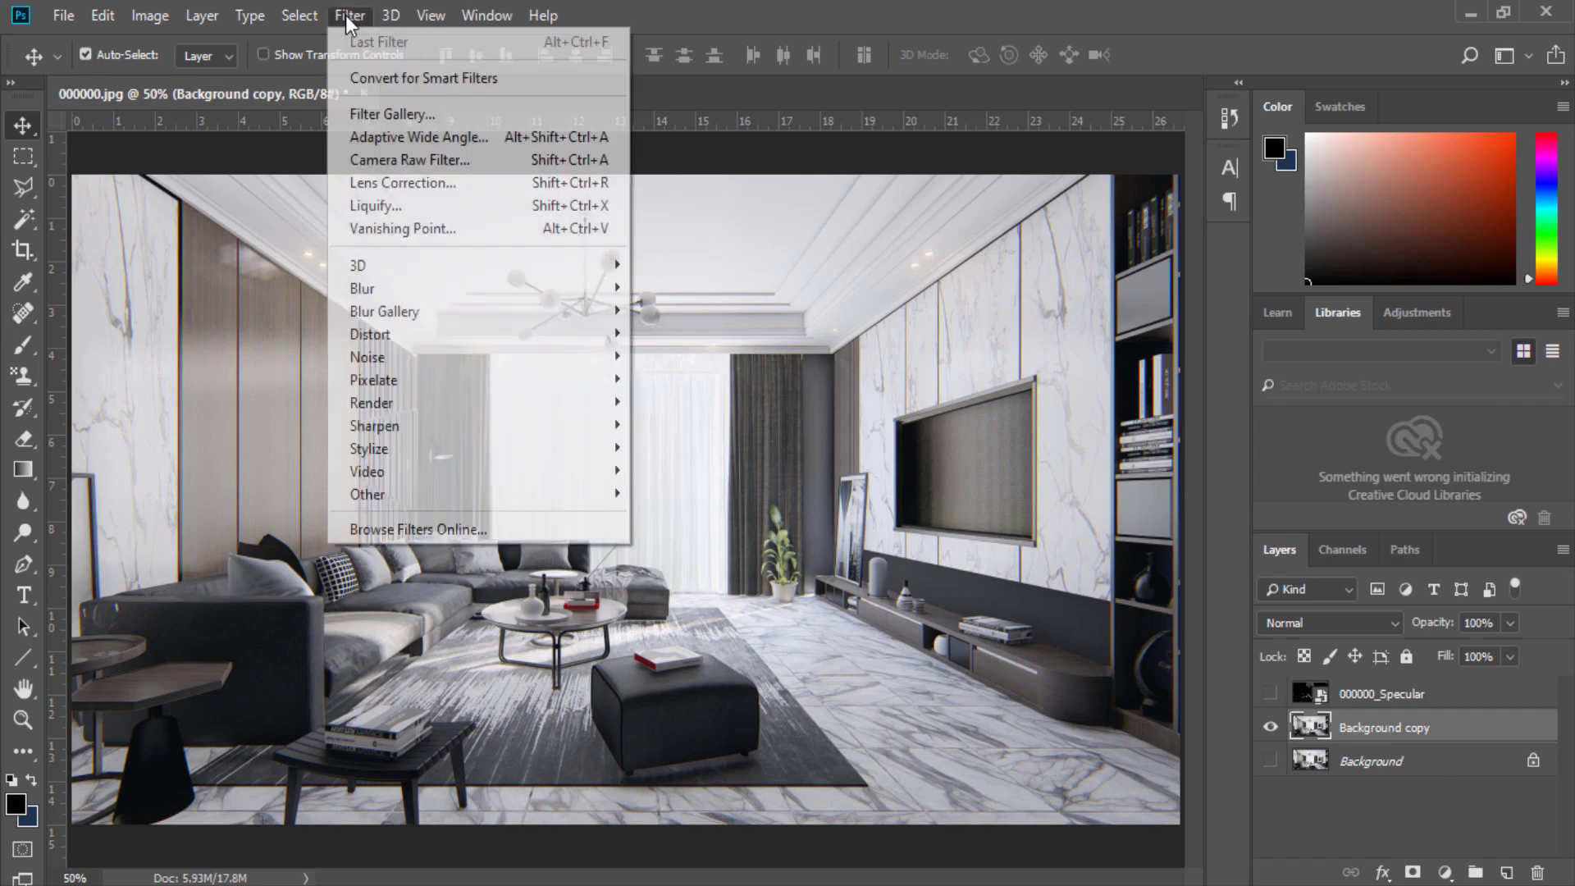
left_click(449, 160)
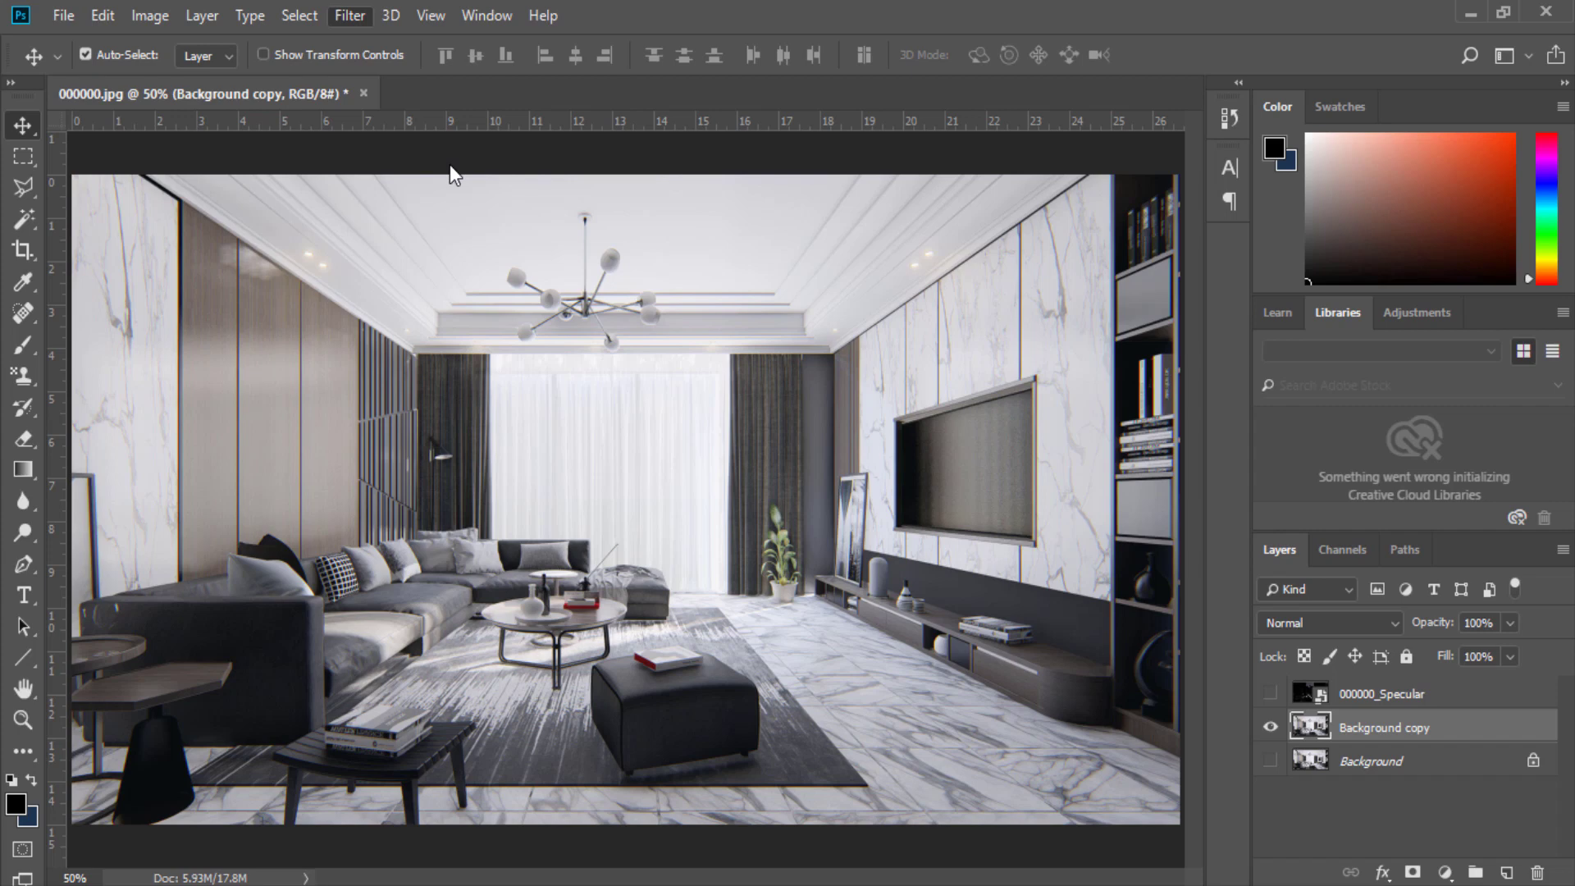
Open the Camera Raw filter on the Background copy and apply Auto tone correction
key("ctrl+shift+a")
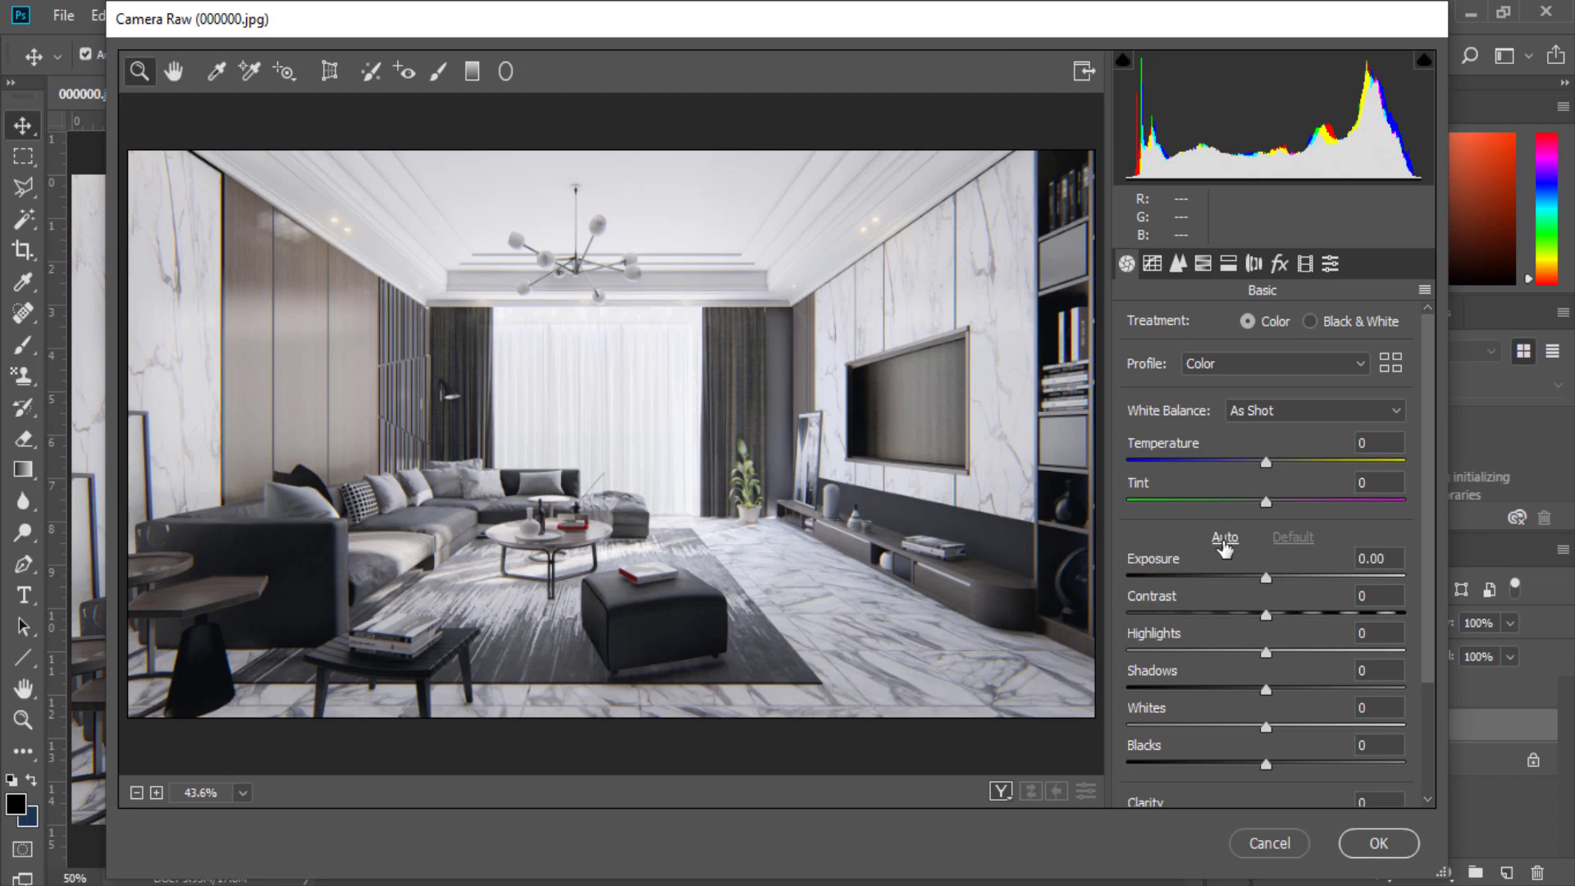
left_click(1223, 539)
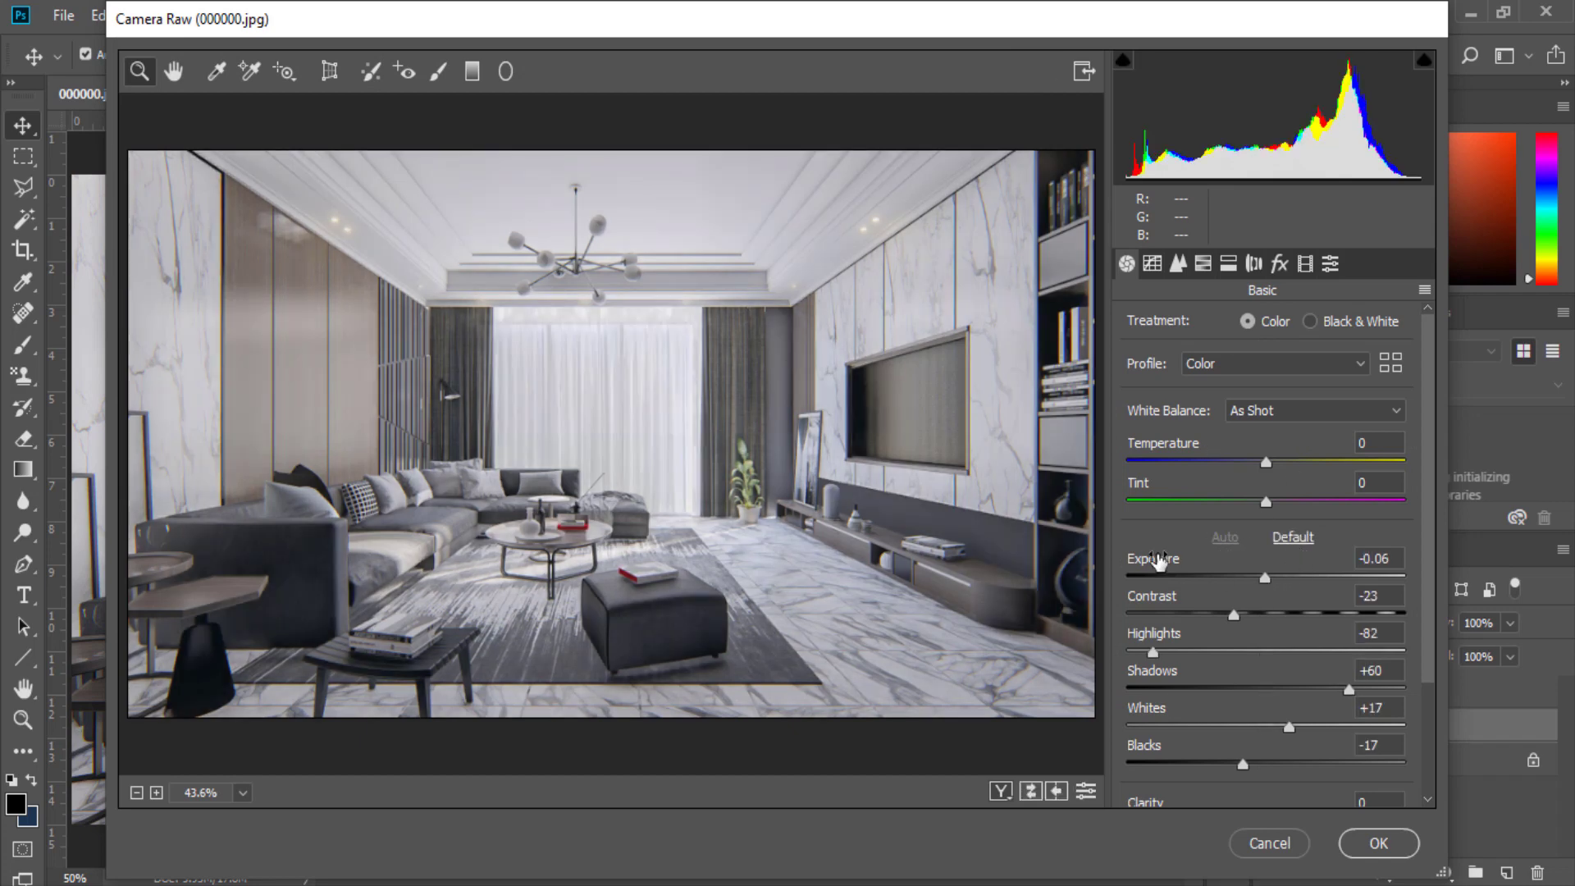
left_click(1287, 540)
left_click(1224, 540)
left_click(1280, 540)
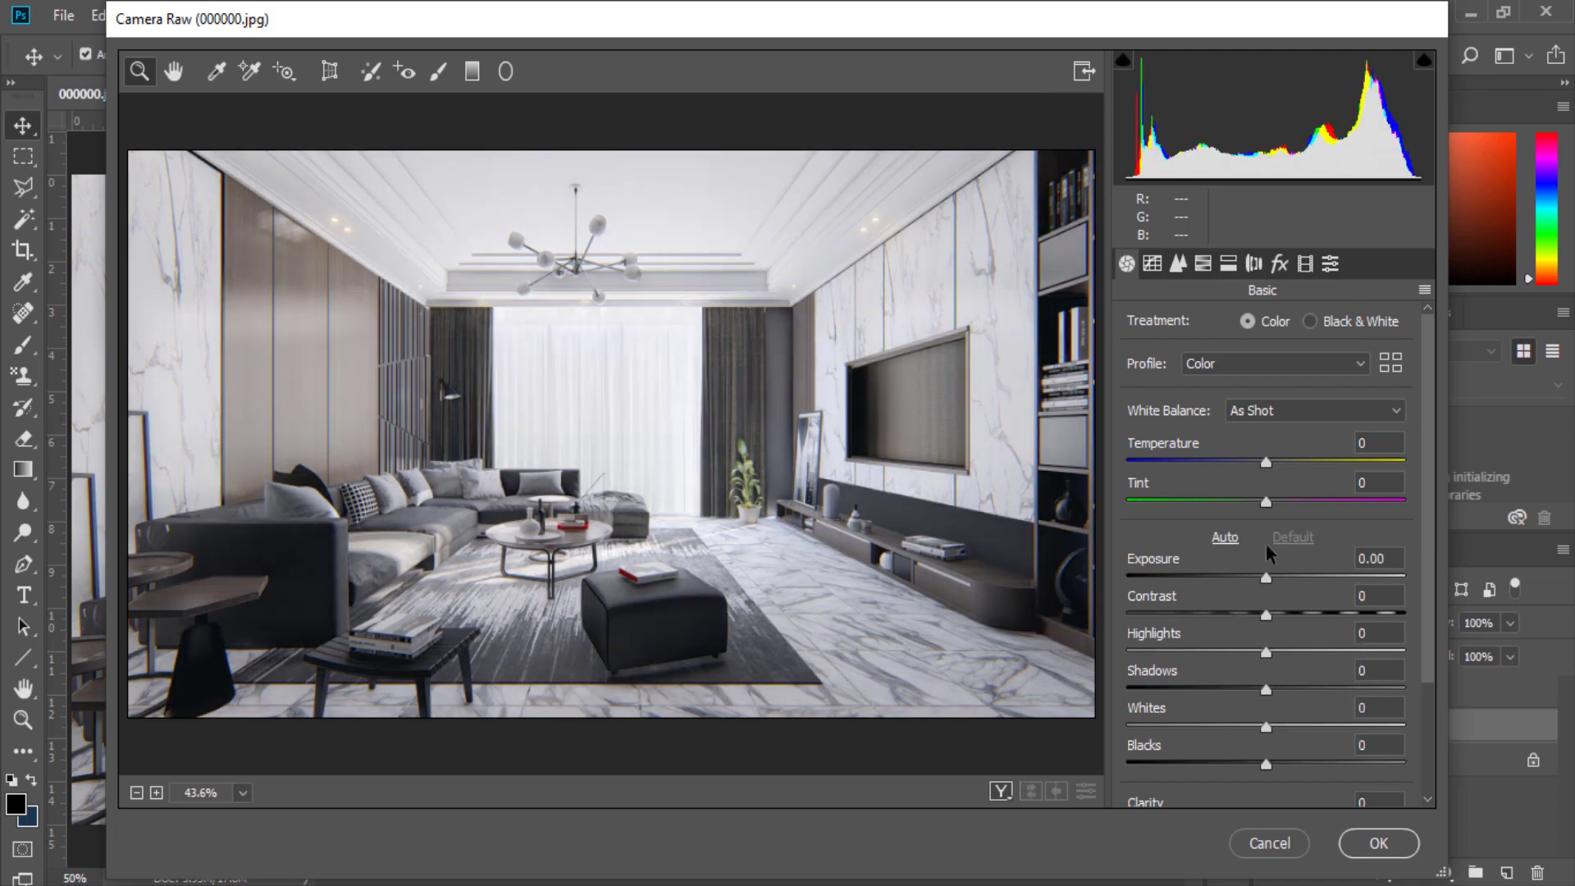
left_click(1224, 538)
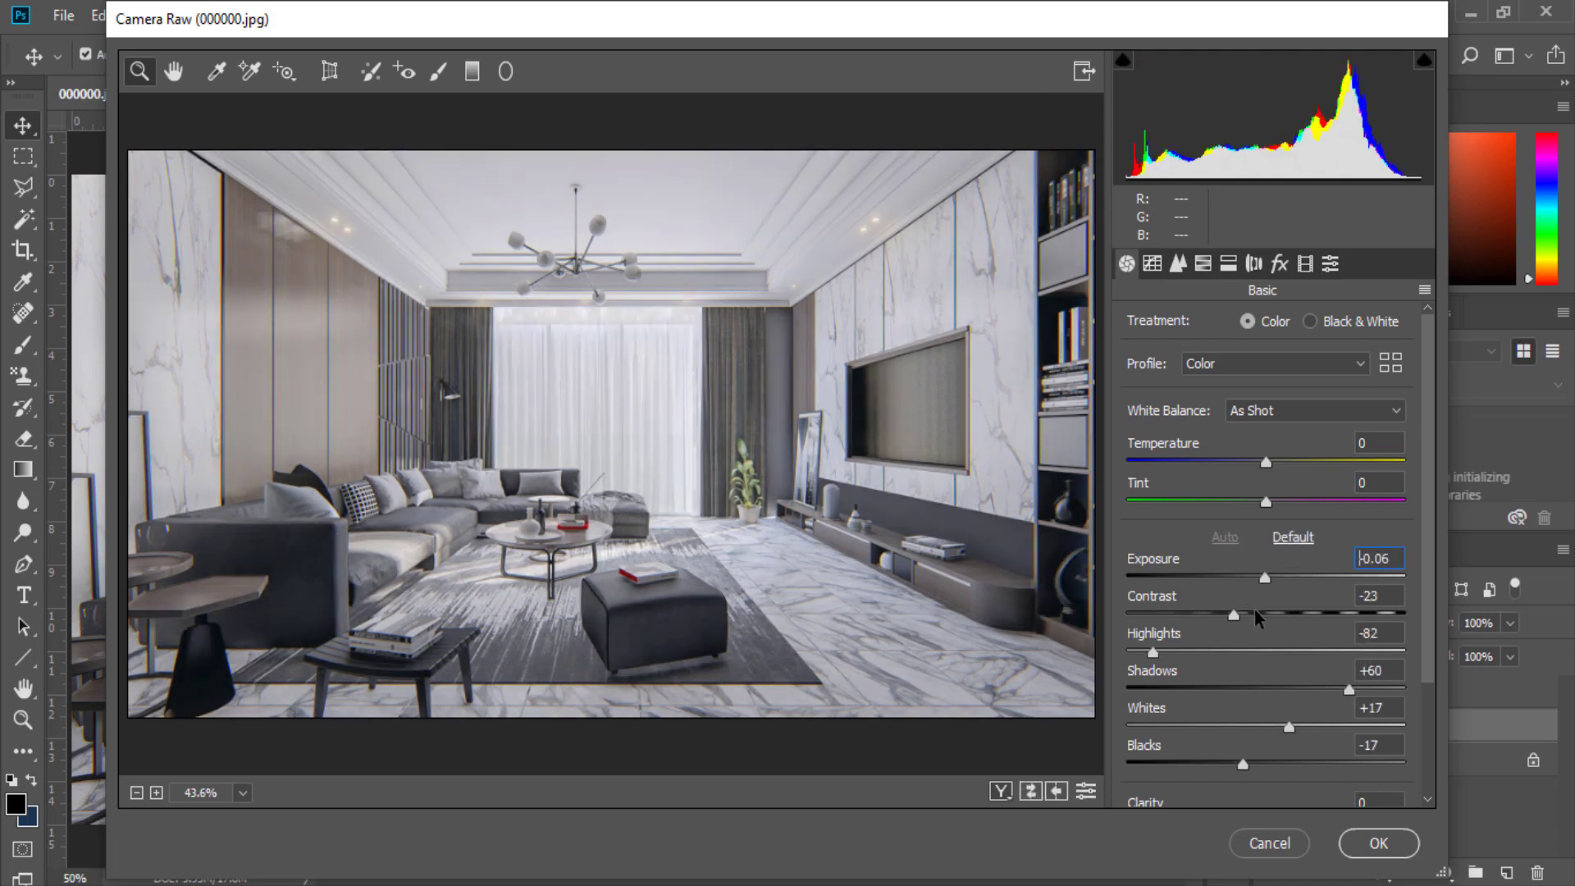
Make a first pass raising Contrast to +3 and Clarity to +26
left_click_drag(1233, 615, 1269, 617)
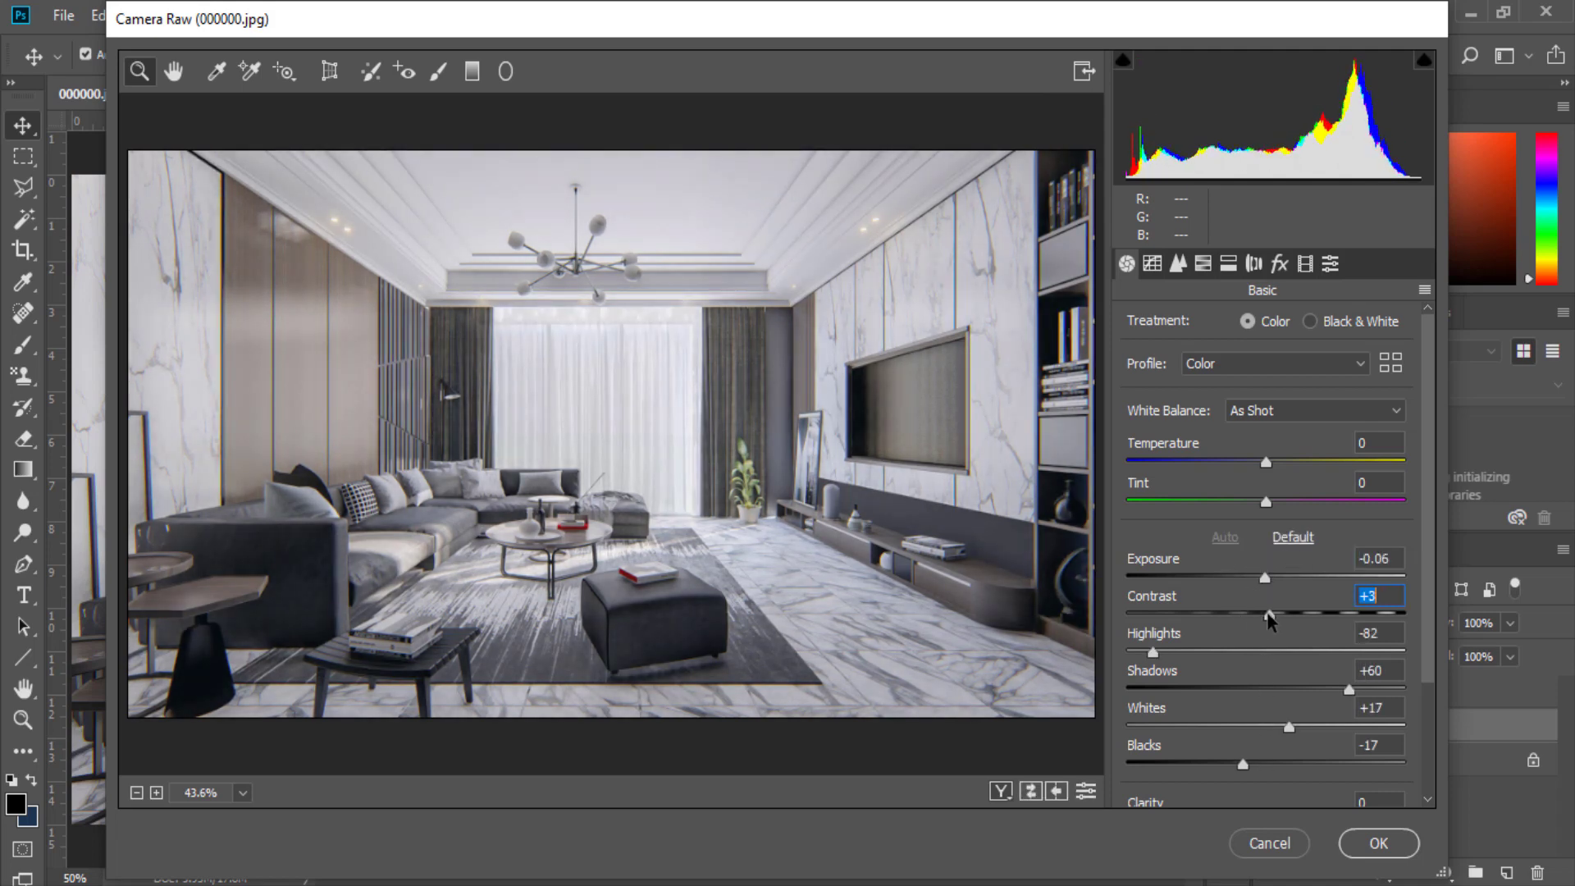
scroll(1430, 671, "down", 2)
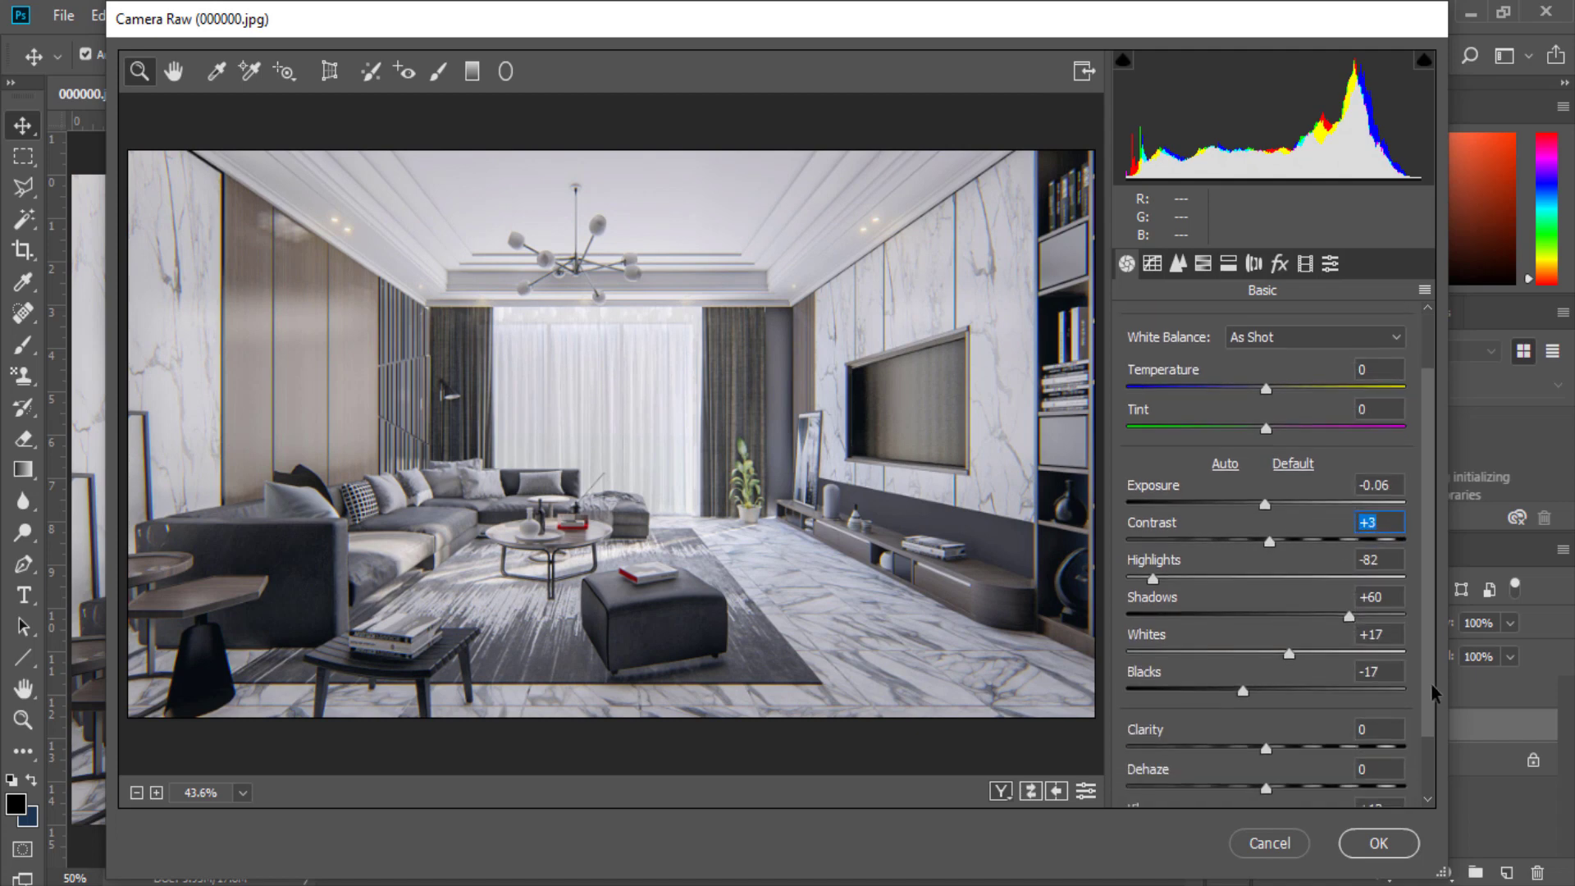
scroll(1434, 700, "down", 1)
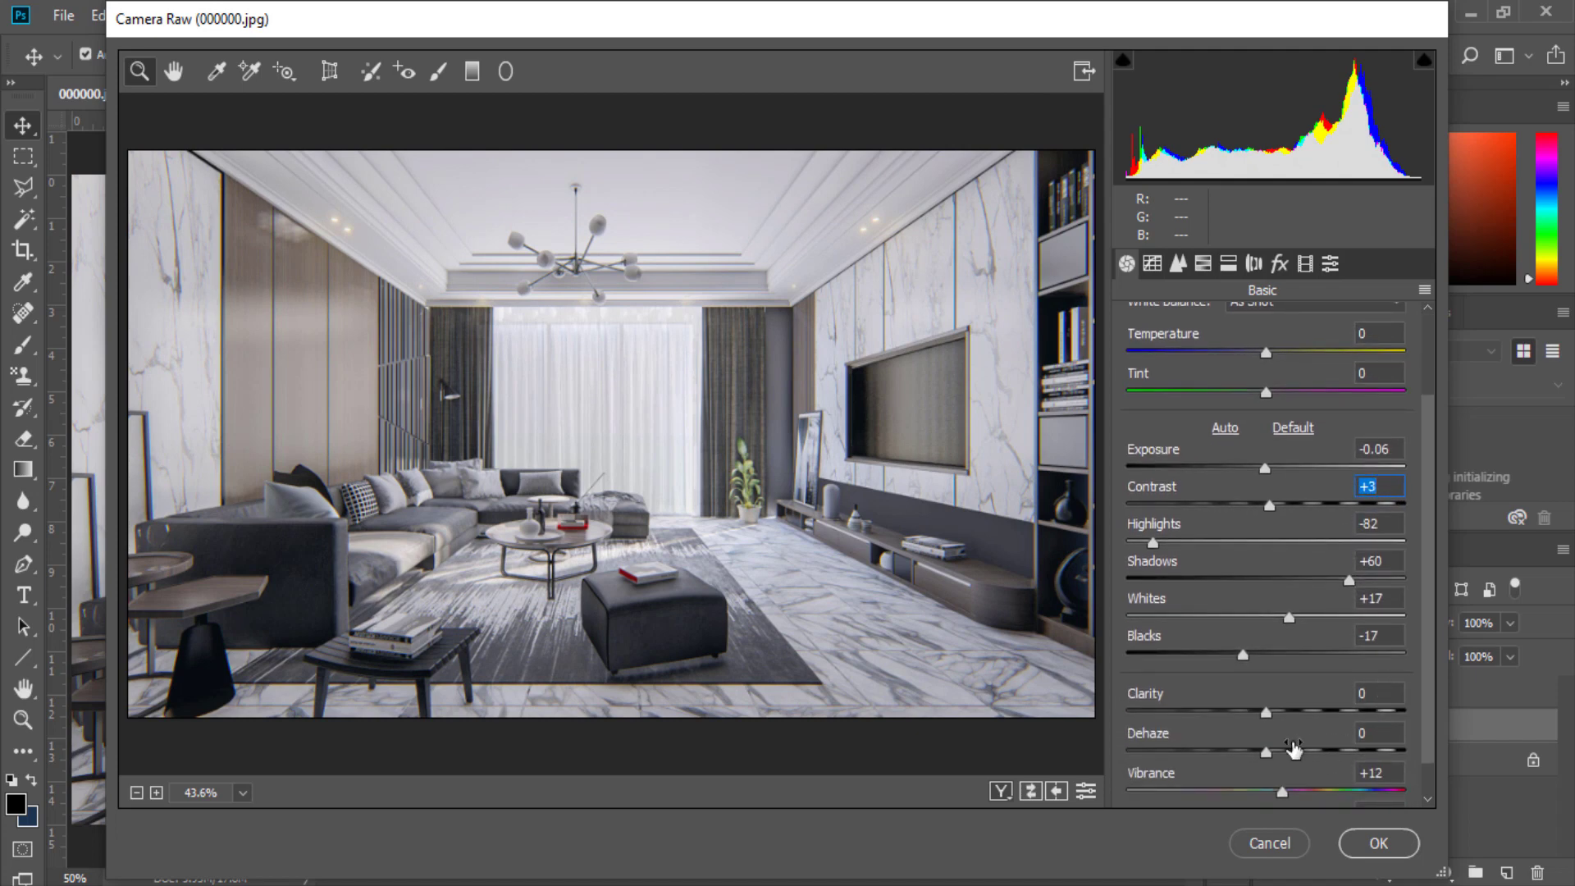
mouse_move(1264, 715)
left_mouse_down()
mouse_move(1300, 716)
mouse_move(1307, 752)
mouse_move(1220, 752)
mouse_move(1313, 764)
left_mouse_up()
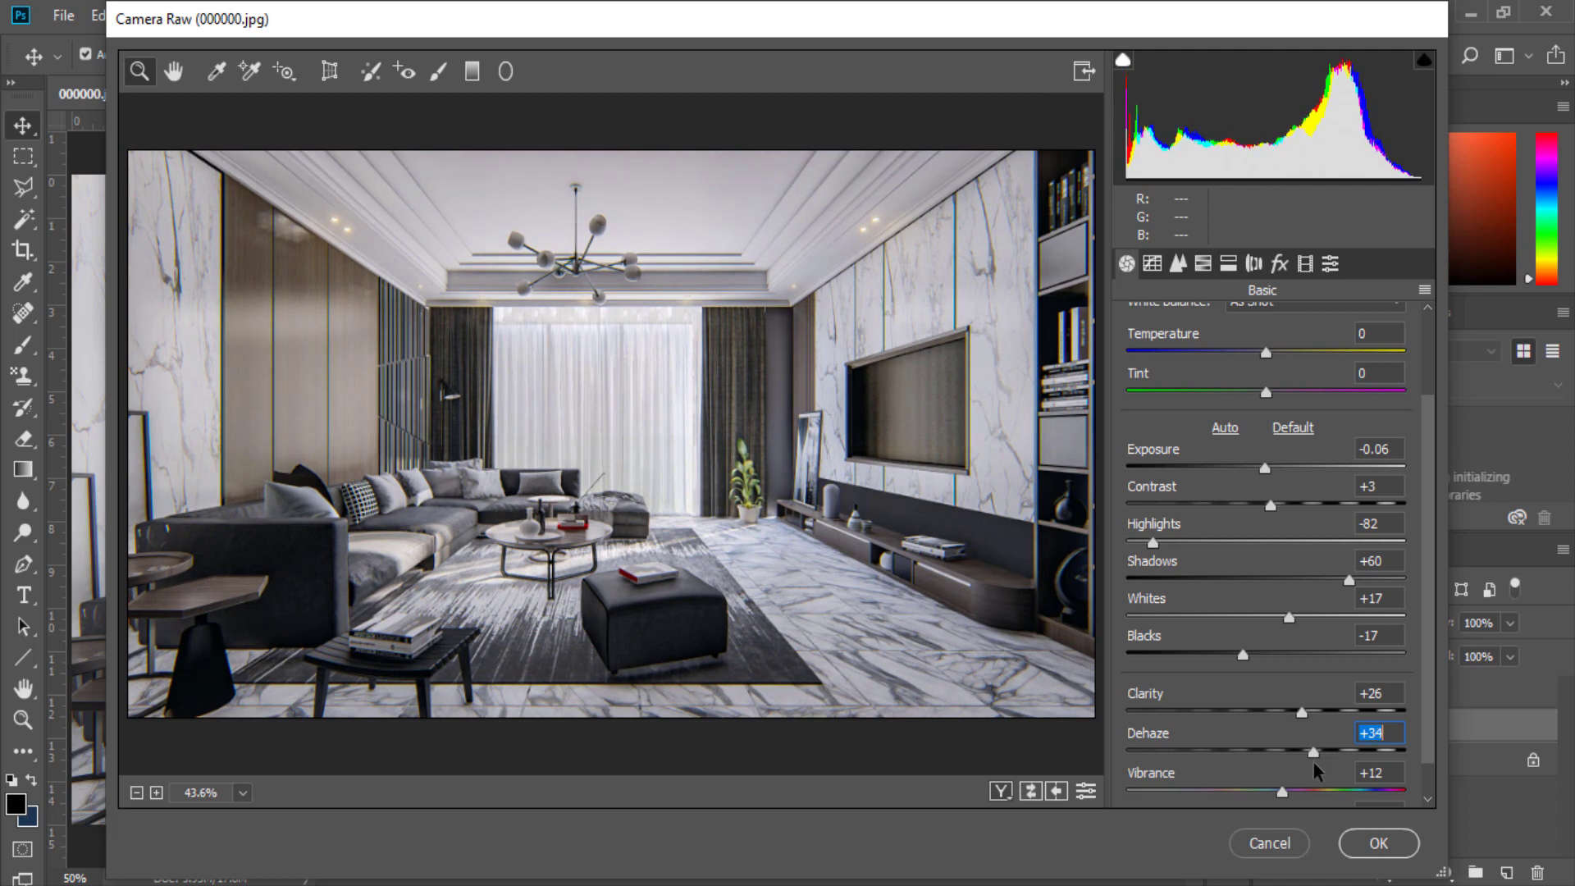
scroll(1433, 713, "down", 1)
mouse_move(1268, 788)
left_mouse_down()
mouse_move(1296, 789)
mouse_move(1274, 790)
left_mouse_up()
Reapply Auto, set Clarity +30, Contrast +23, Shadows +30, Whites +13, and apply the grade
left_click(1225, 385)
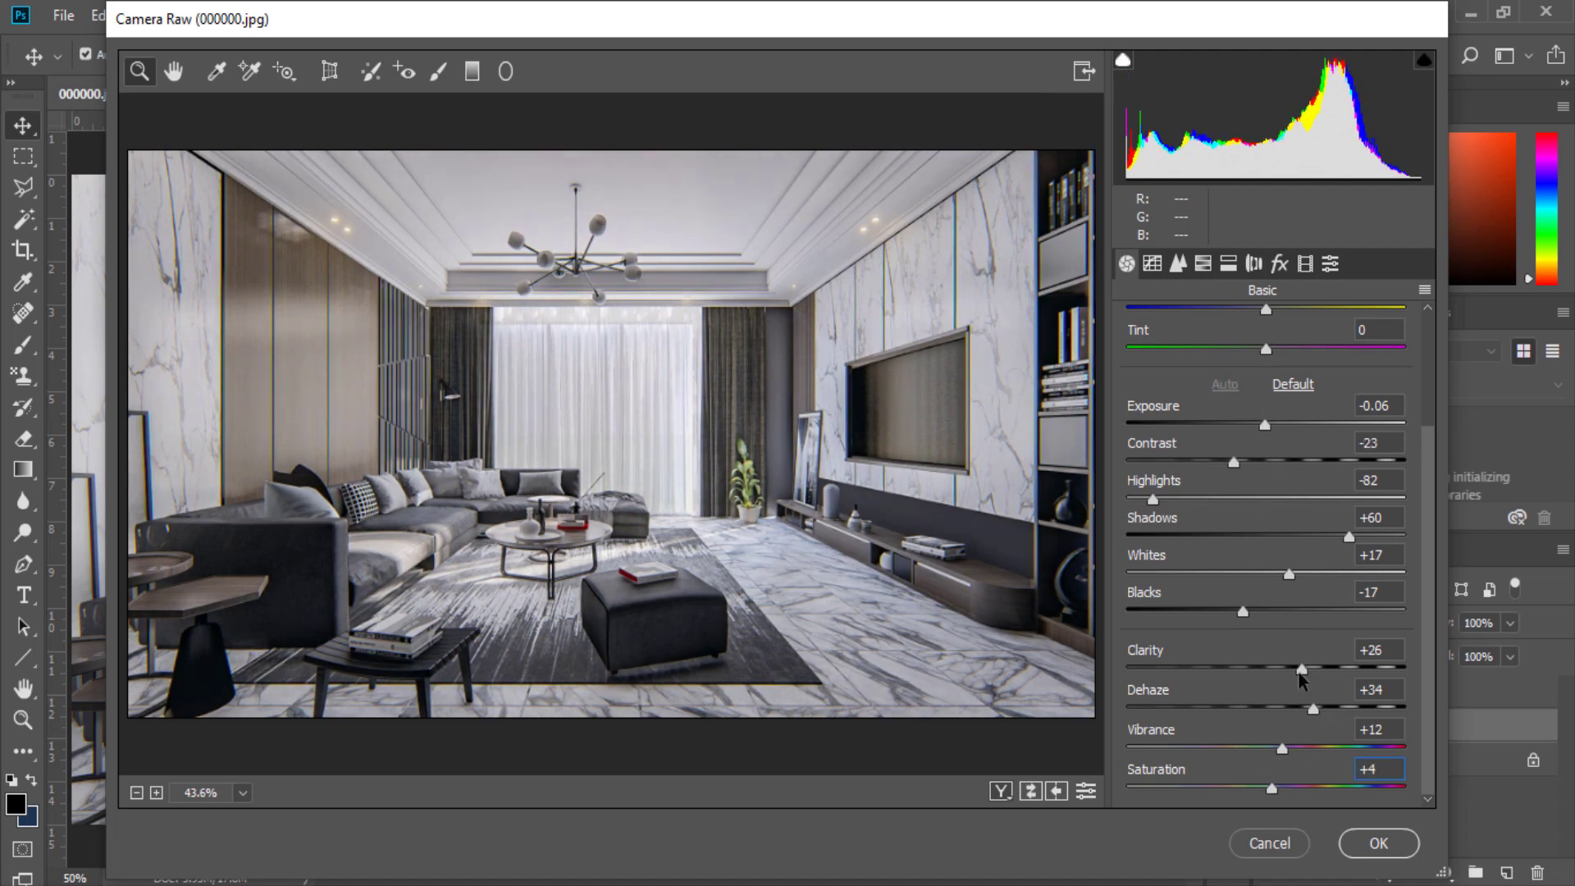
left_click_drag(1301, 668, 1321, 711)
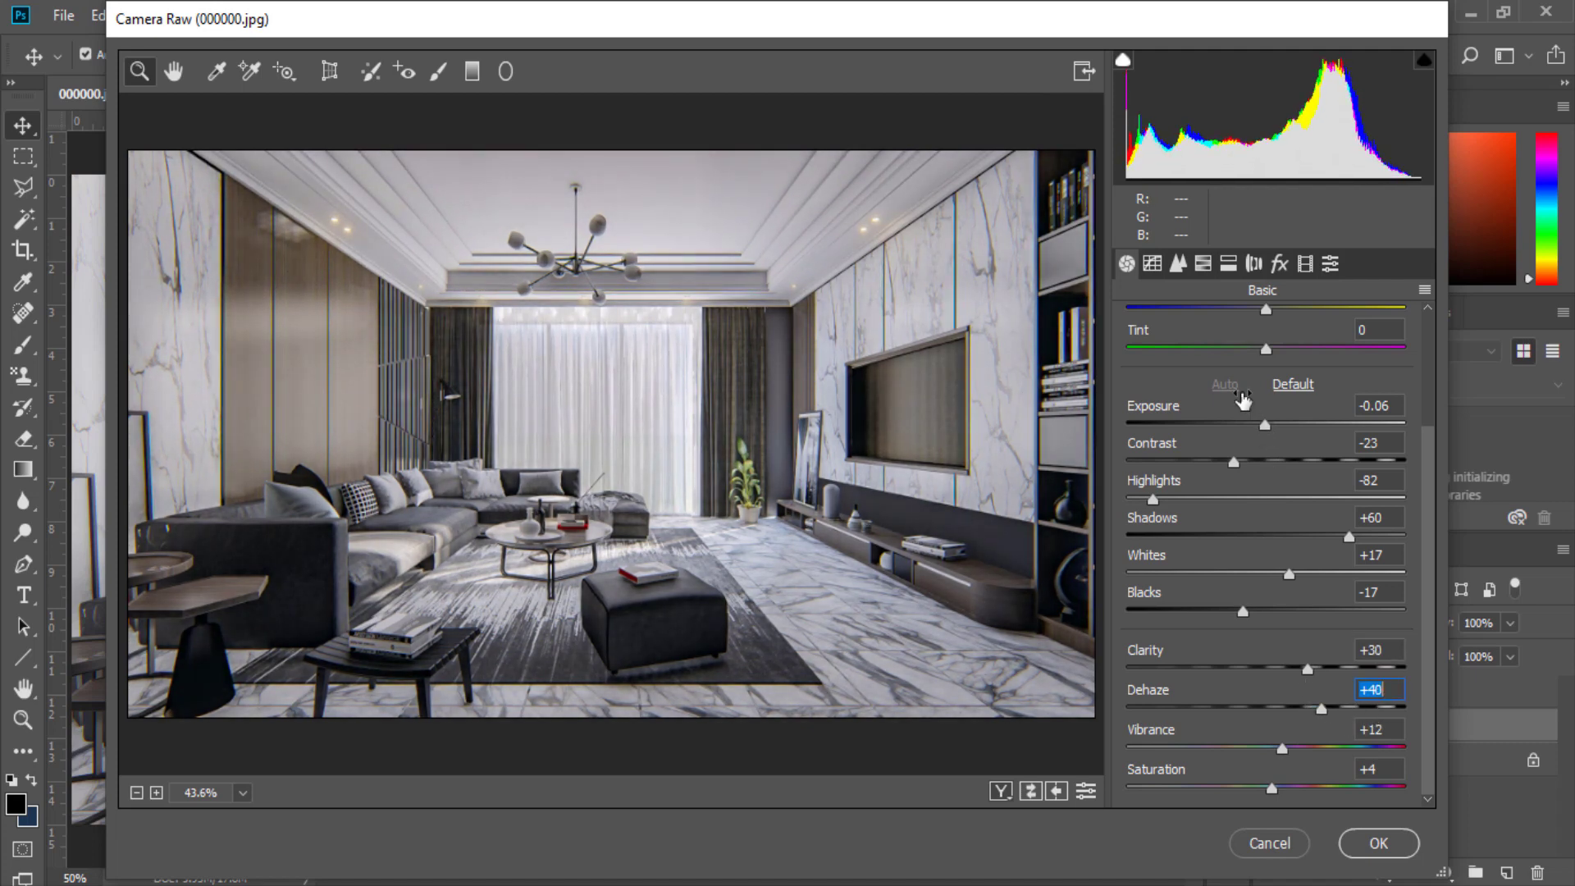
left_click_drag(1268, 469, 1289, 481)
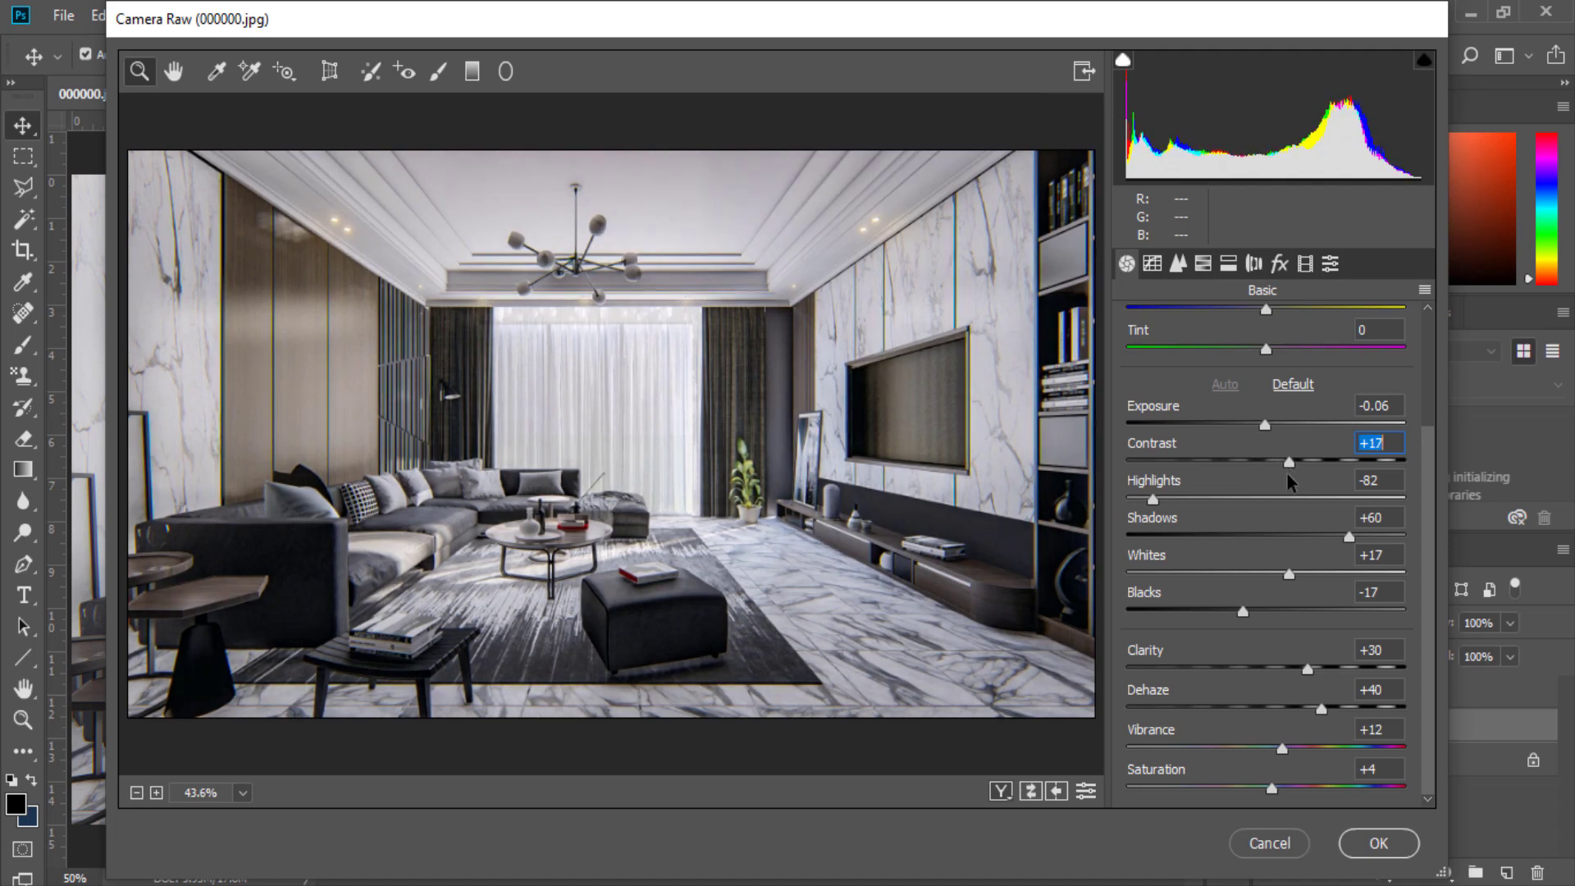
left_click_drag(1289, 482, 1291, 482)
left_click_drag(1153, 500, 1142, 502)
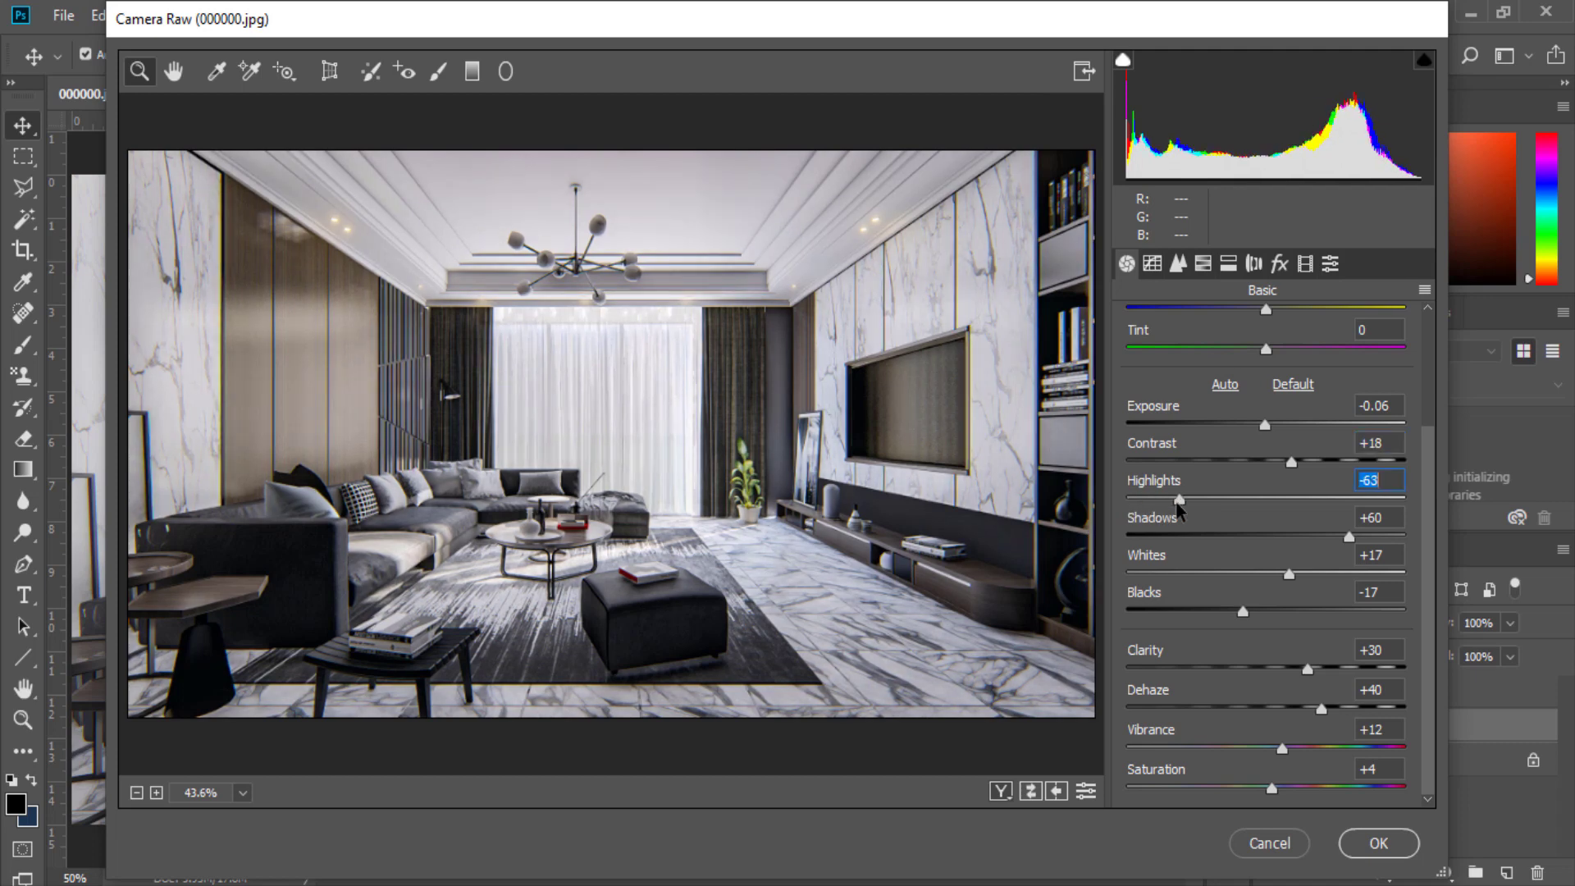
key("ctrl+z")
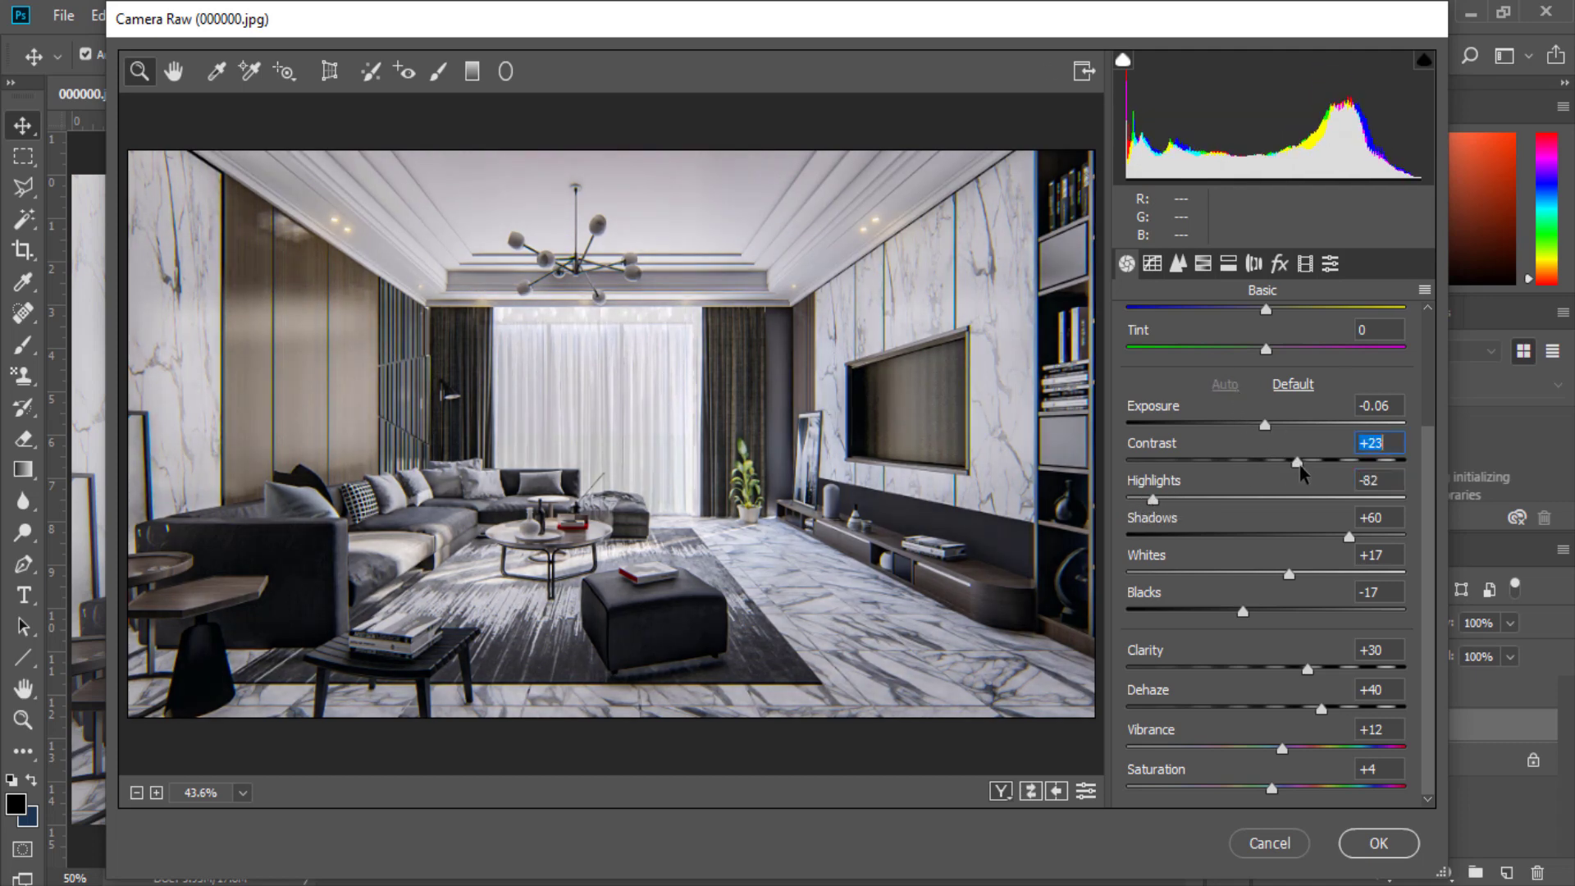
left_click_drag(1292, 462, 1297, 462)
mouse_move(1348, 536)
left_mouse_down()
mouse_move(1249, 538)
mouse_move(1308, 537)
left_mouse_up()
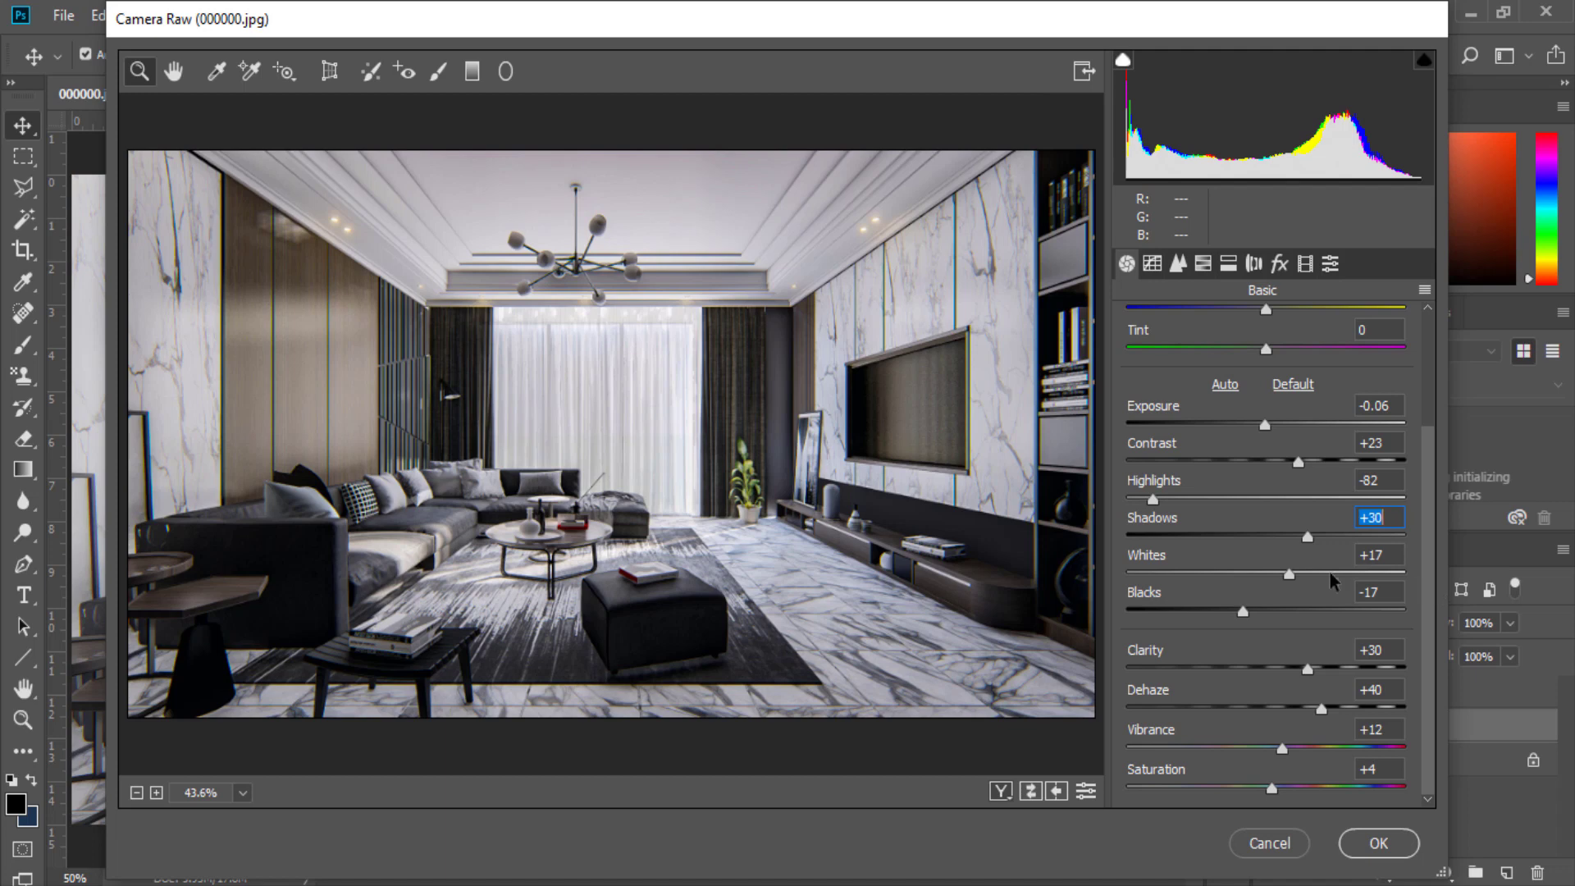
mouse_move(1289, 574)
left_mouse_down()
mouse_move(1220, 615)
mouse_move(1246, 613)
left_mouse_up()
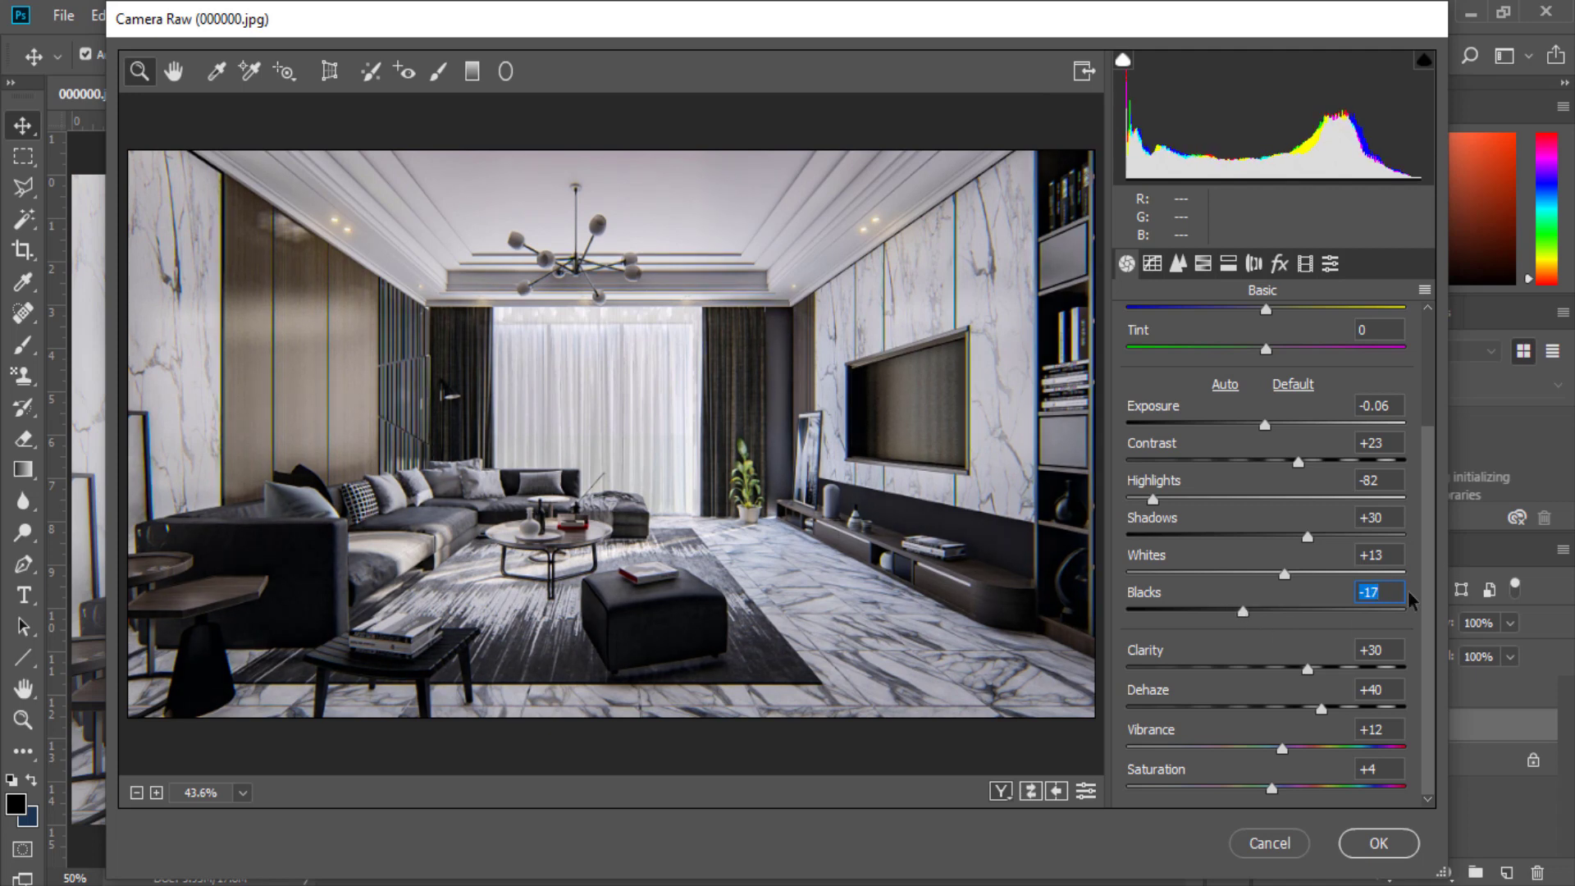
scroll(1434, 417, "up", 3)
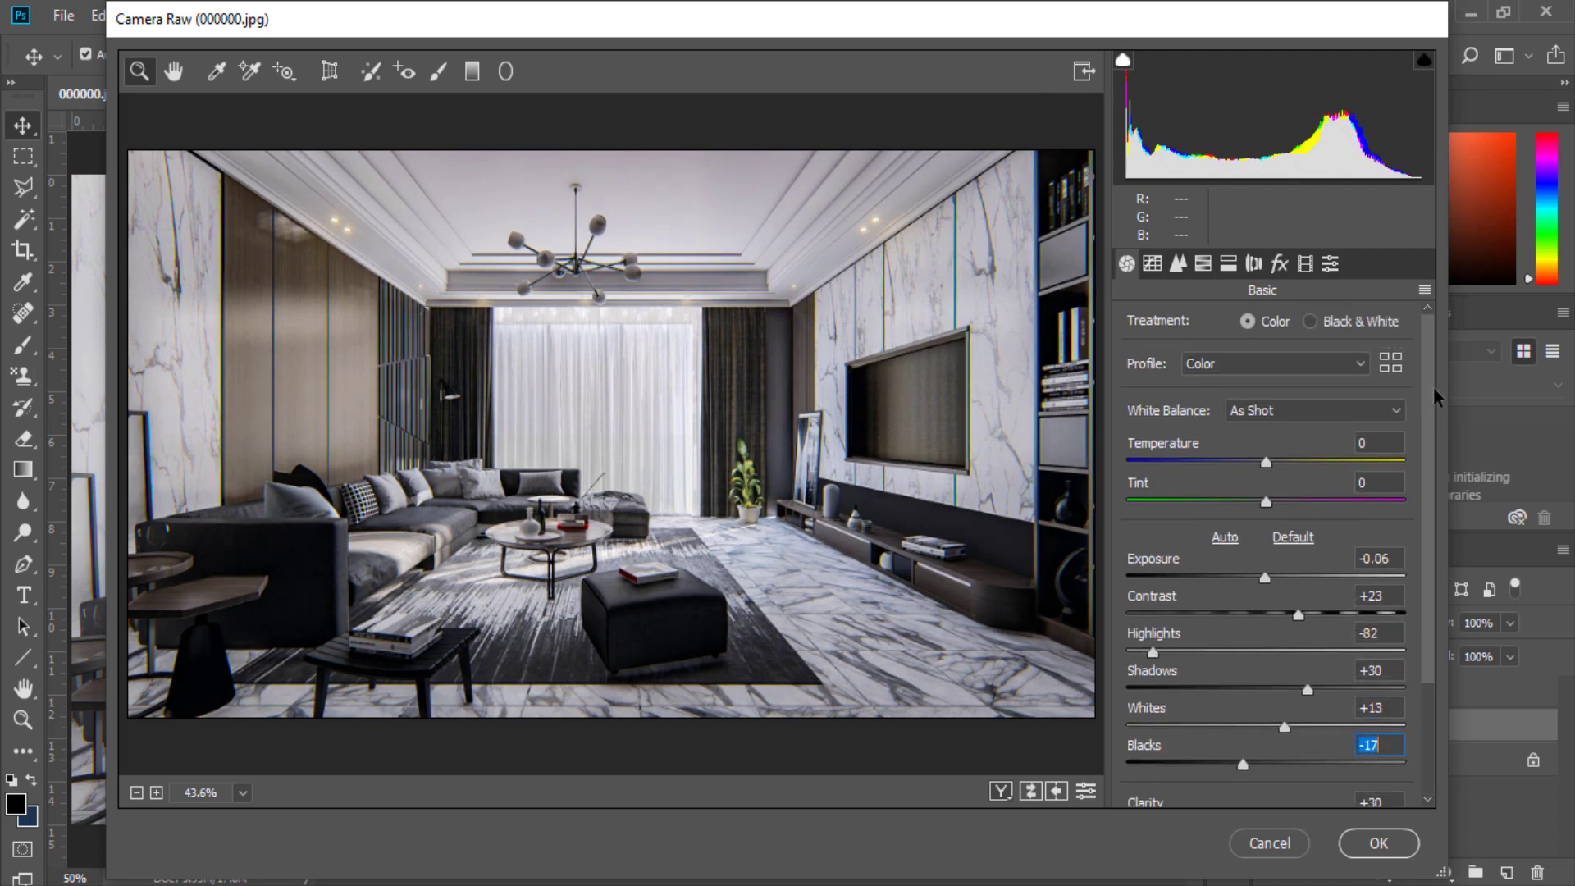
scroll(1434, 427, "down", 3)
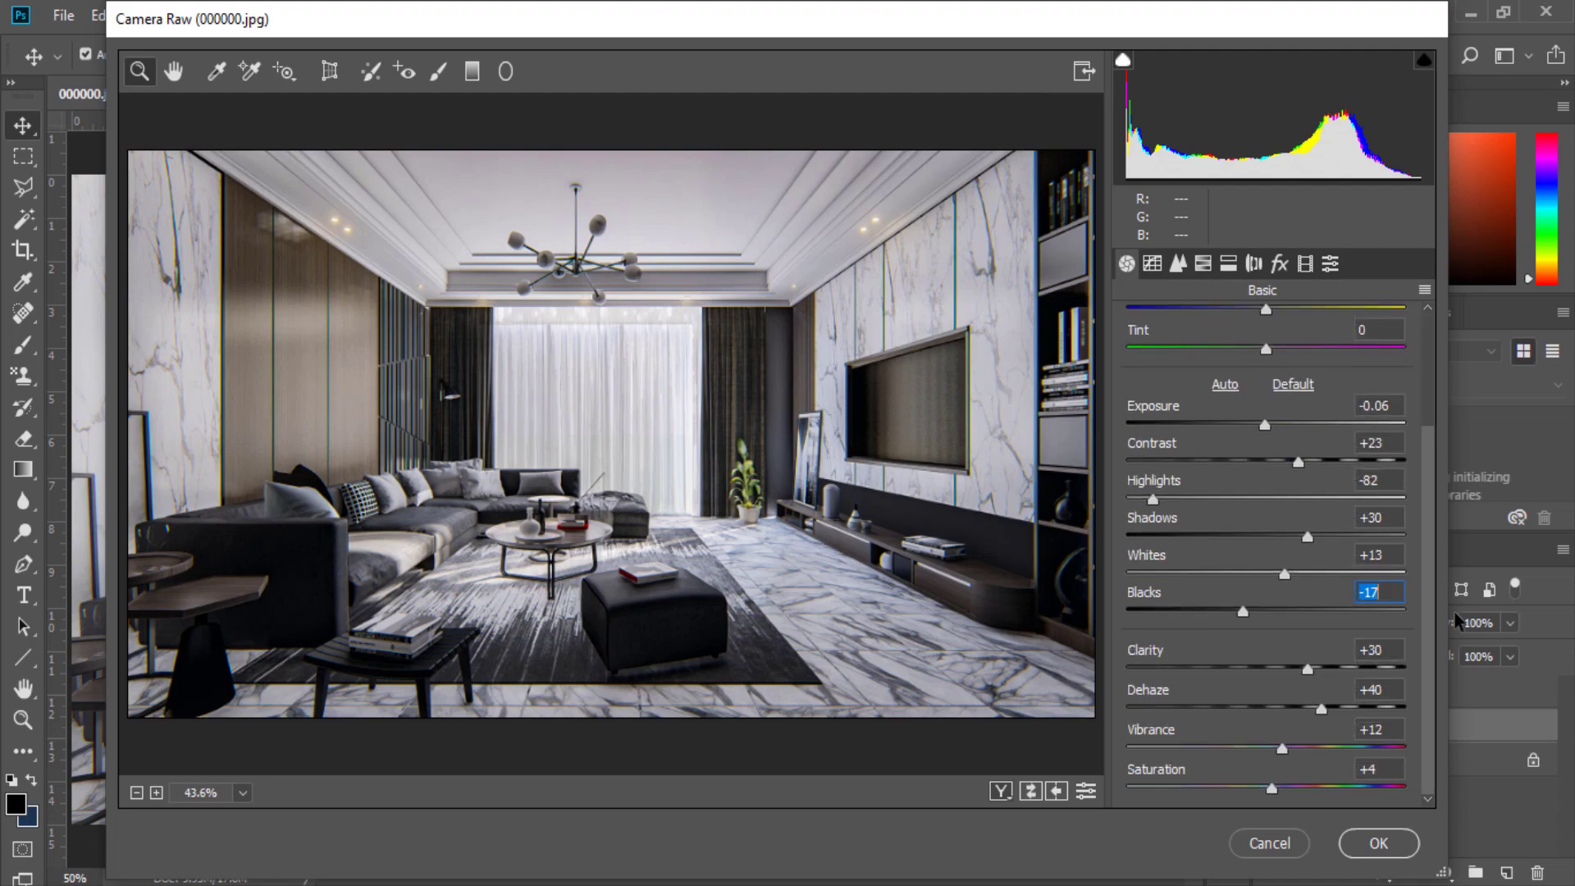
left_click(1383, 838)
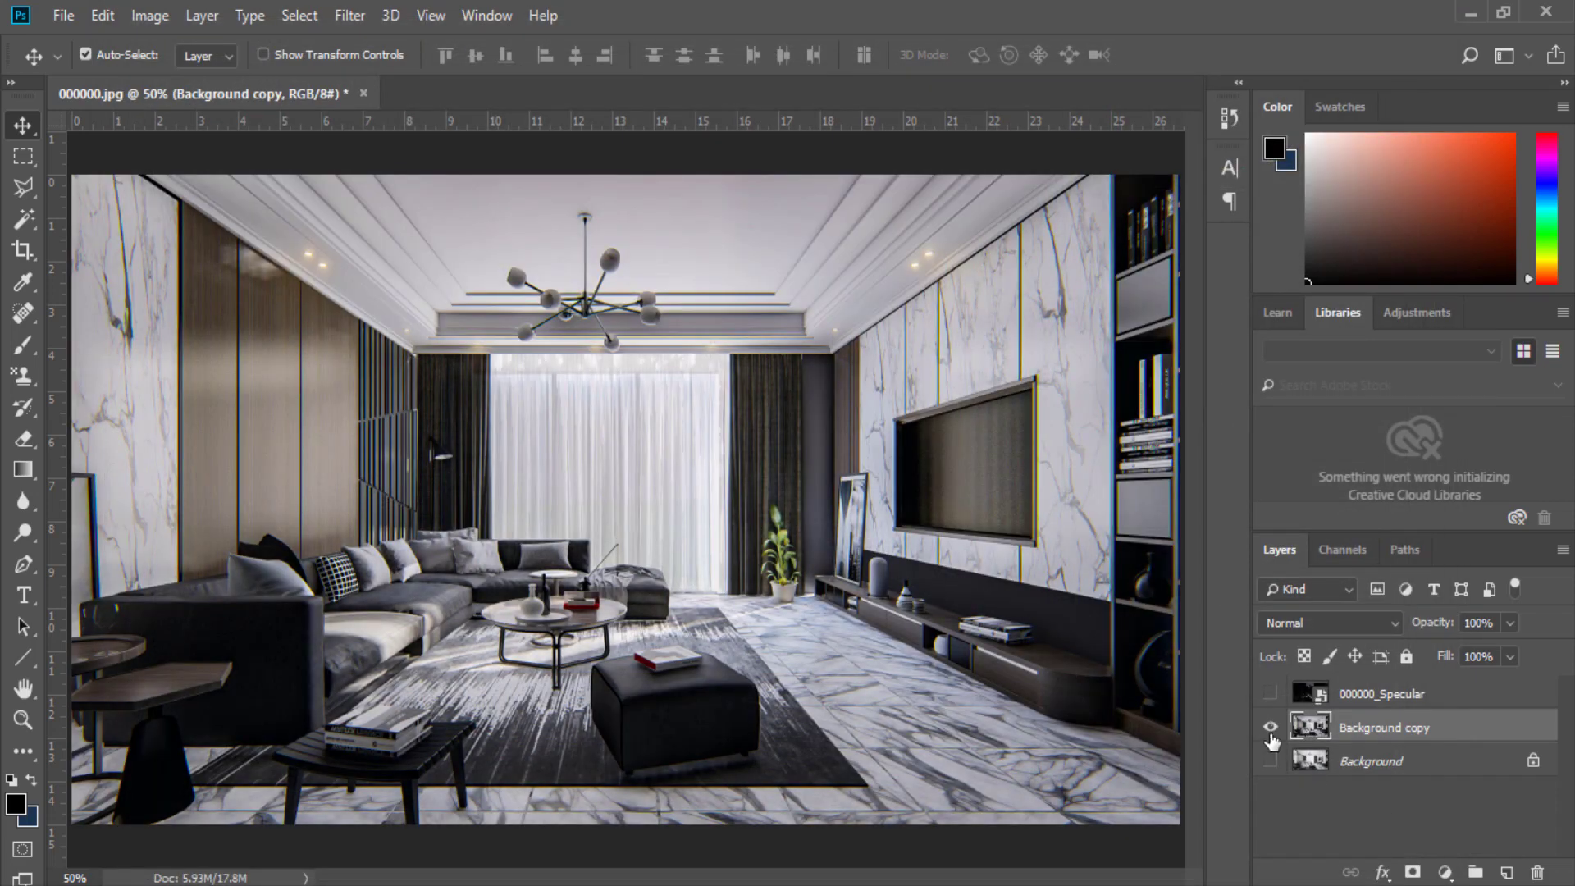
Compare the graded copy, then show the 000000_Specular layer in Screen blend mode
left_click(1271, 727)
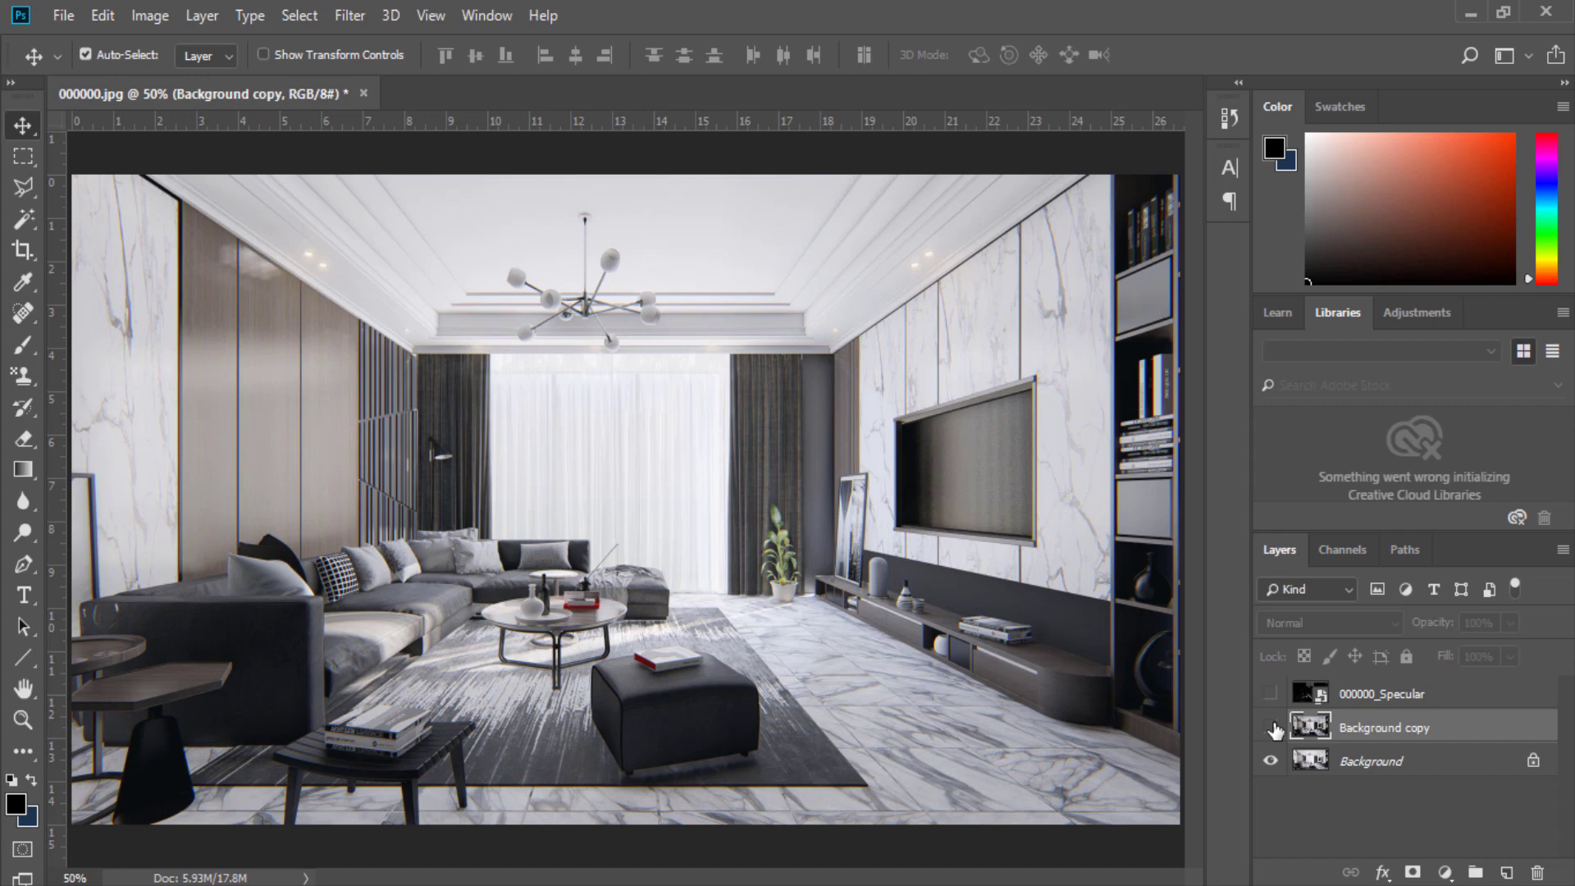
left_click(1271, 727)
left_click(1271, 728)
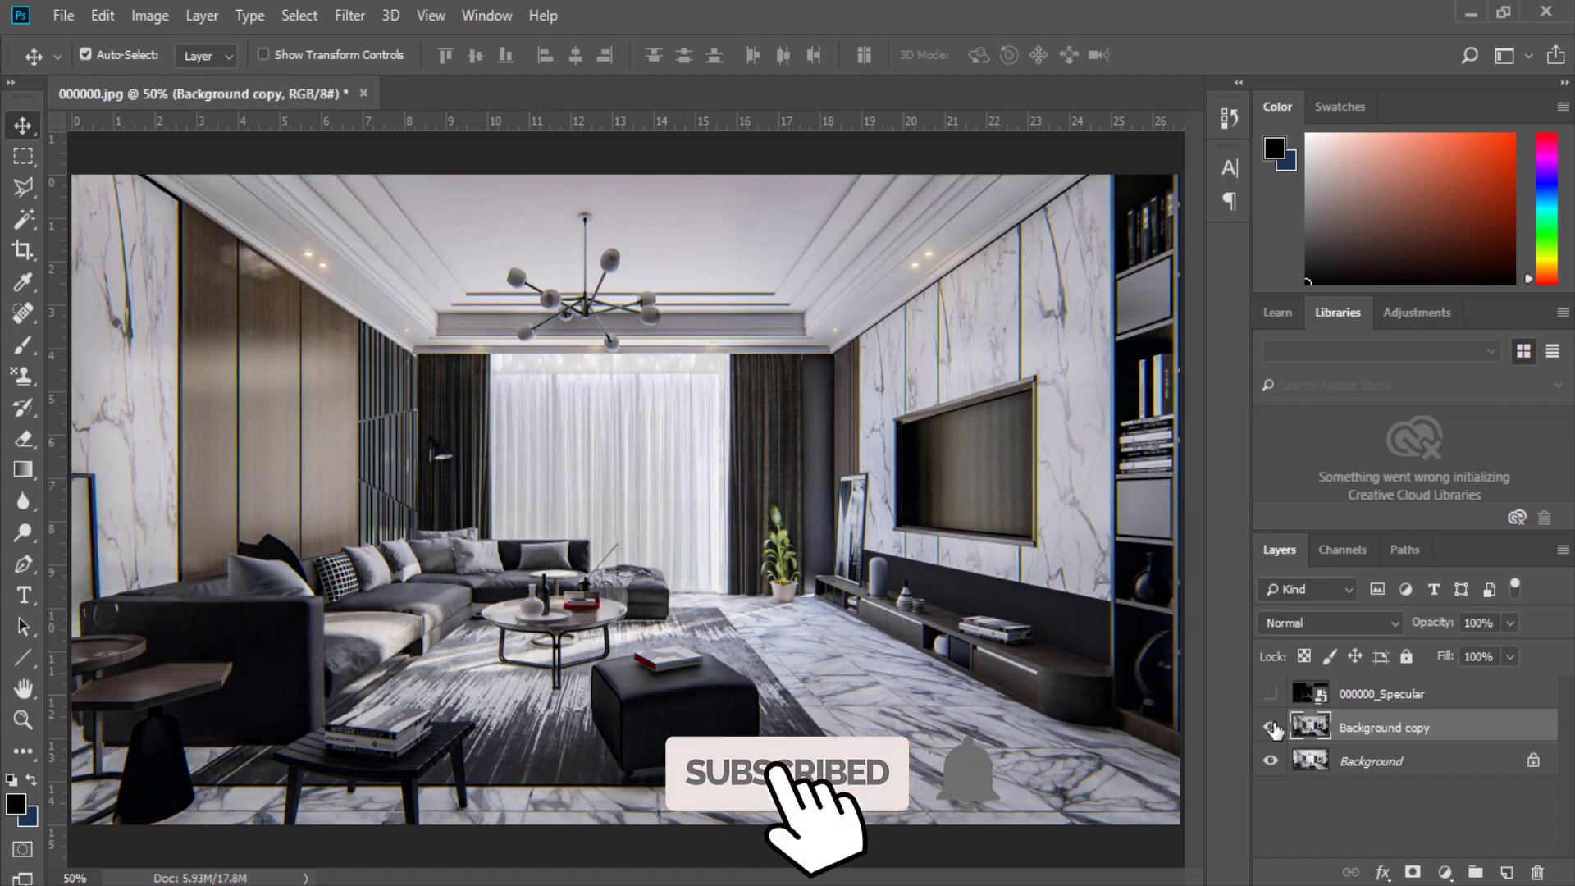
left_click(1395, 695)
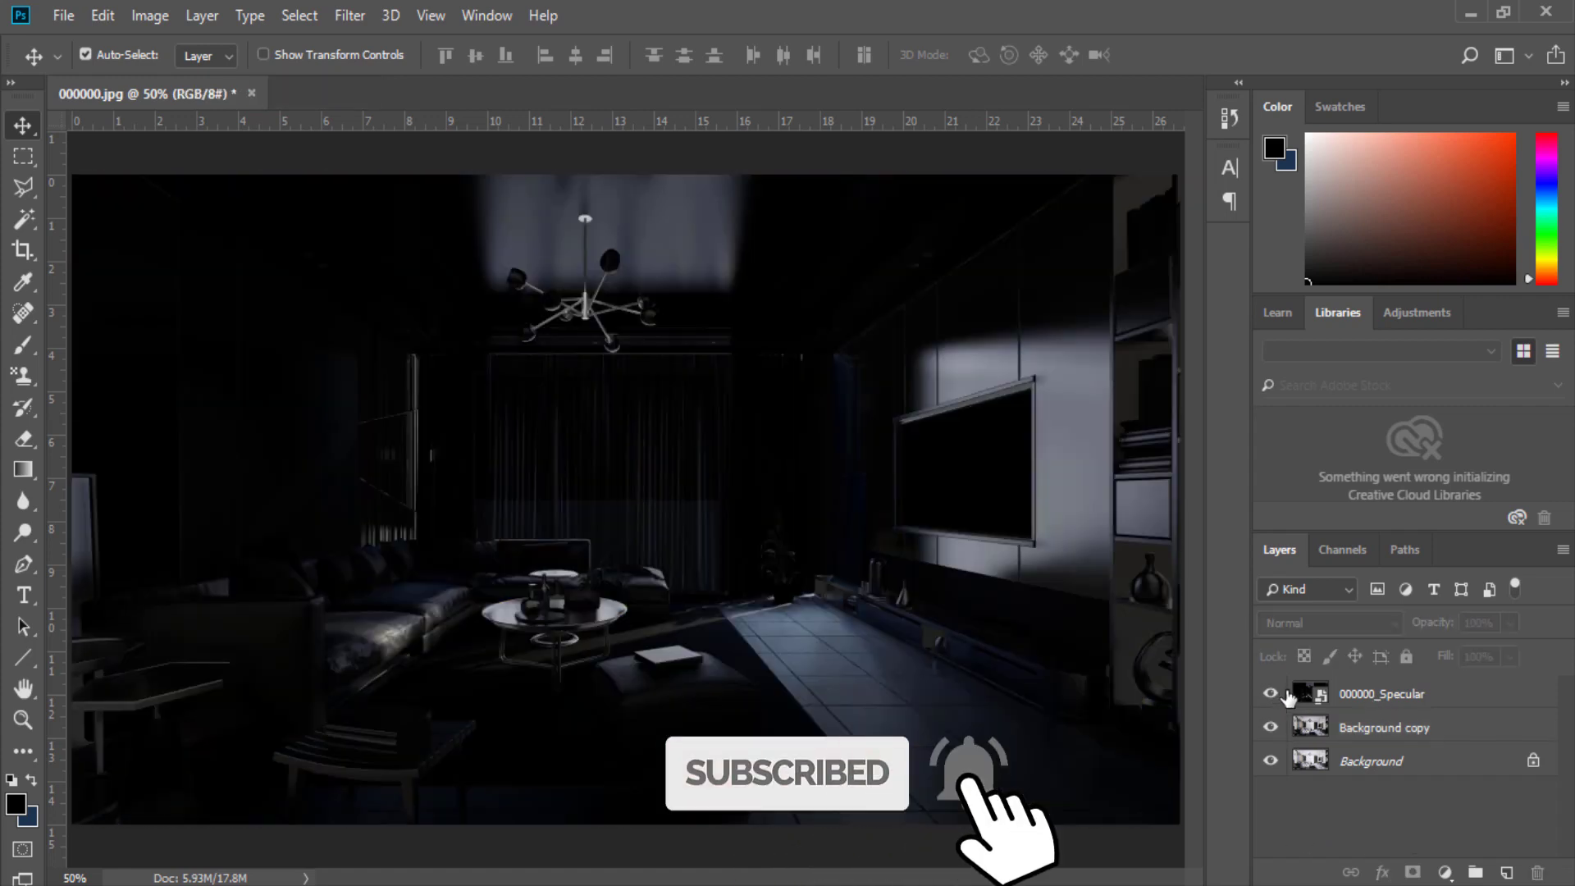
left_click(1354, 621)
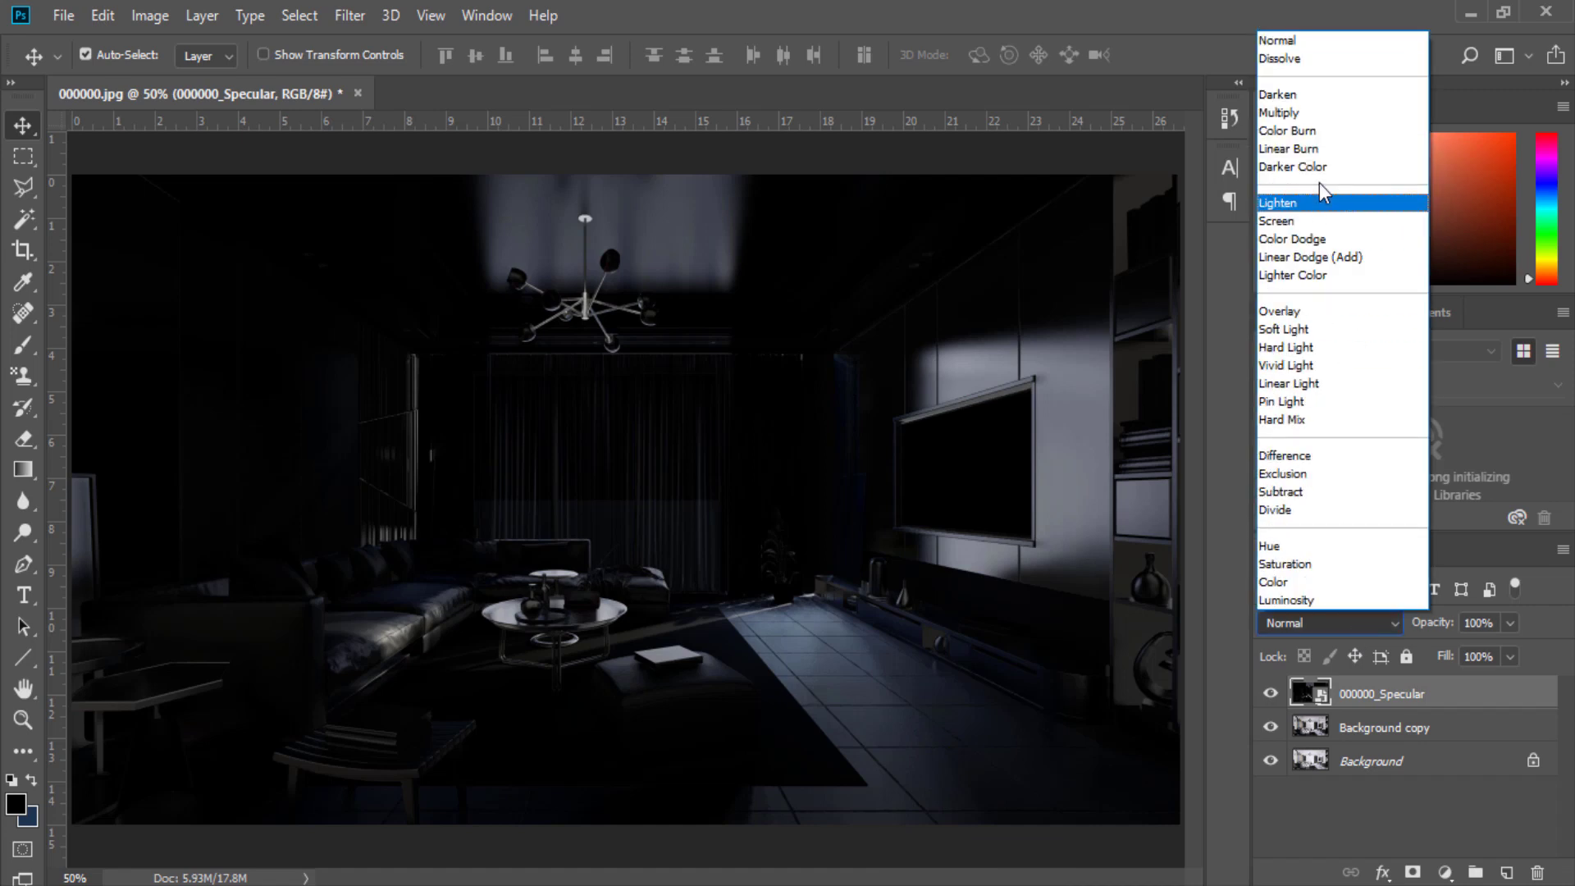
left_click(1314, 218)
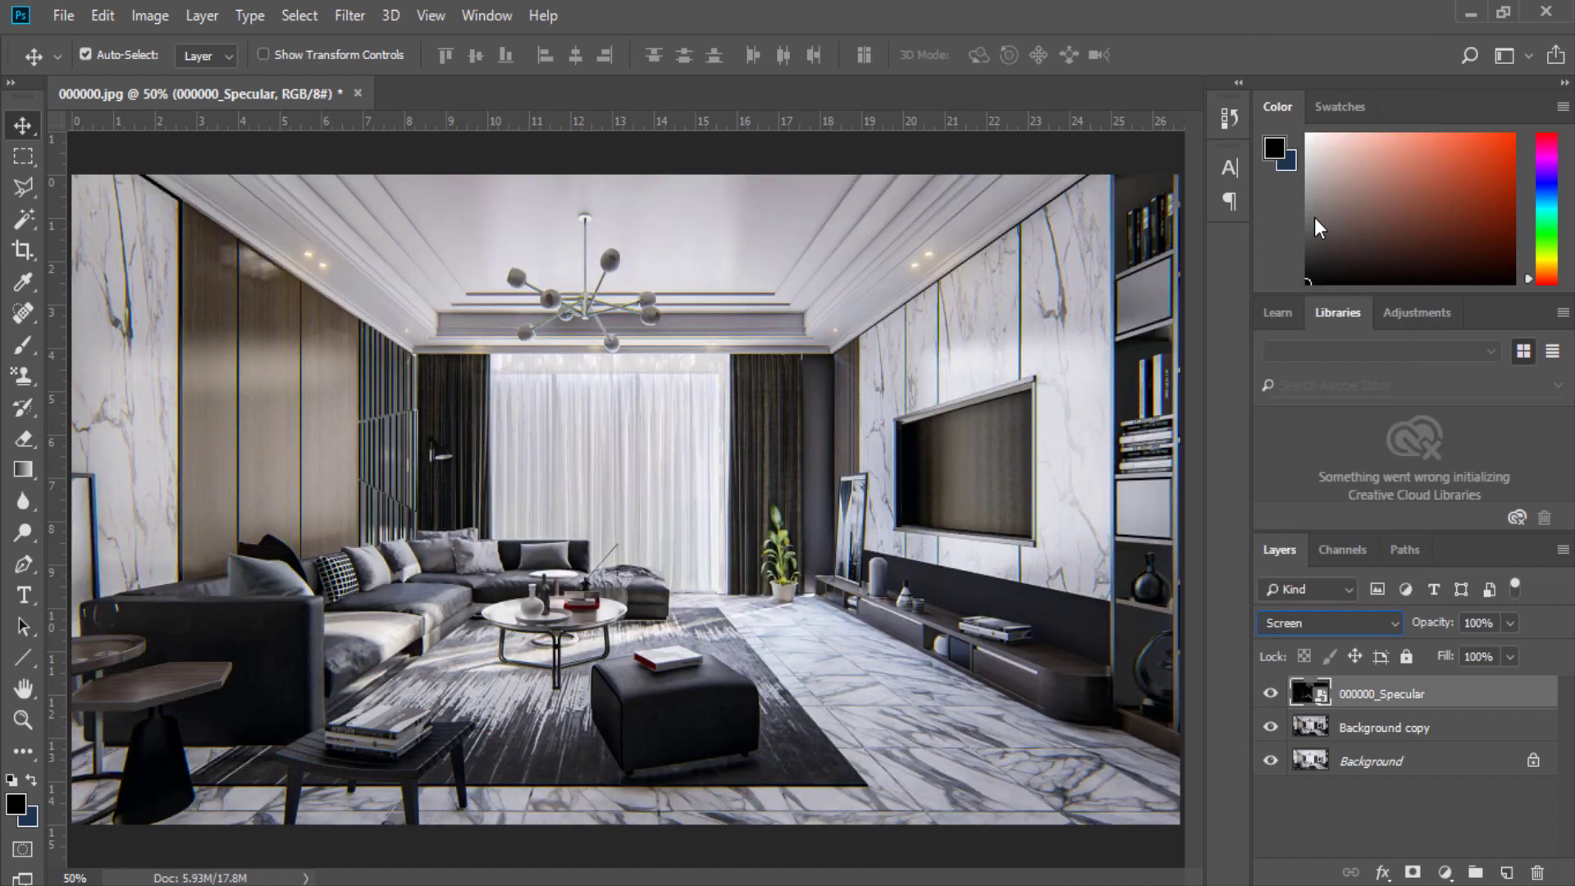
left_click(1272, 695)
left_click(1272, 694)
Toggle the specular pass to compare its effect and lower its opacity to 81%
left_click(1271, 695)
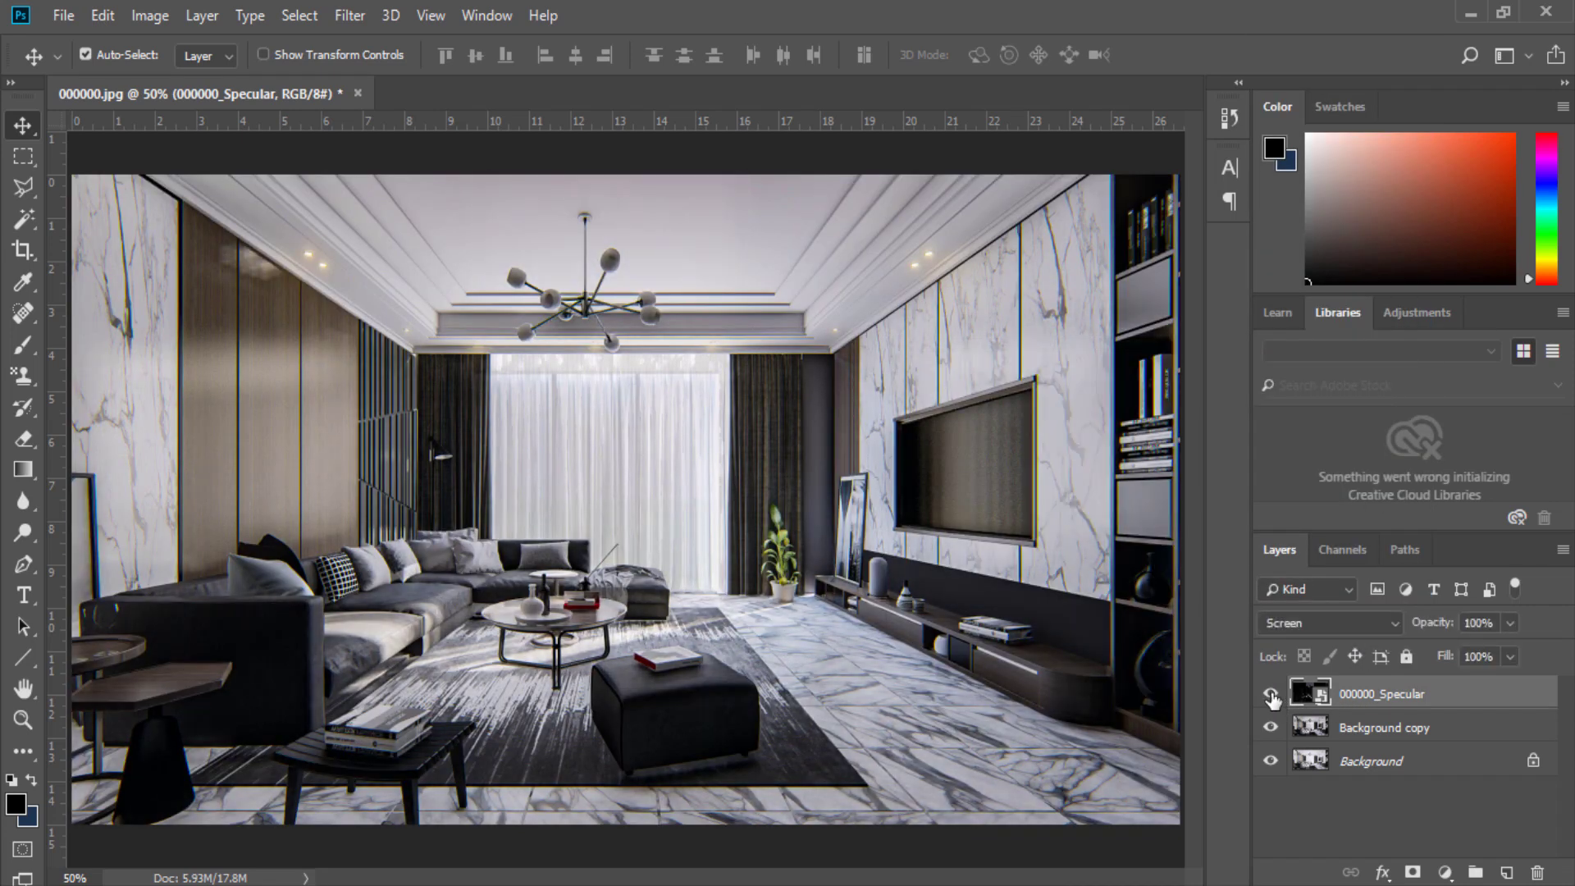
left_click(1271, 695)
left_click(1271, 695)
left_click(1271, 695)
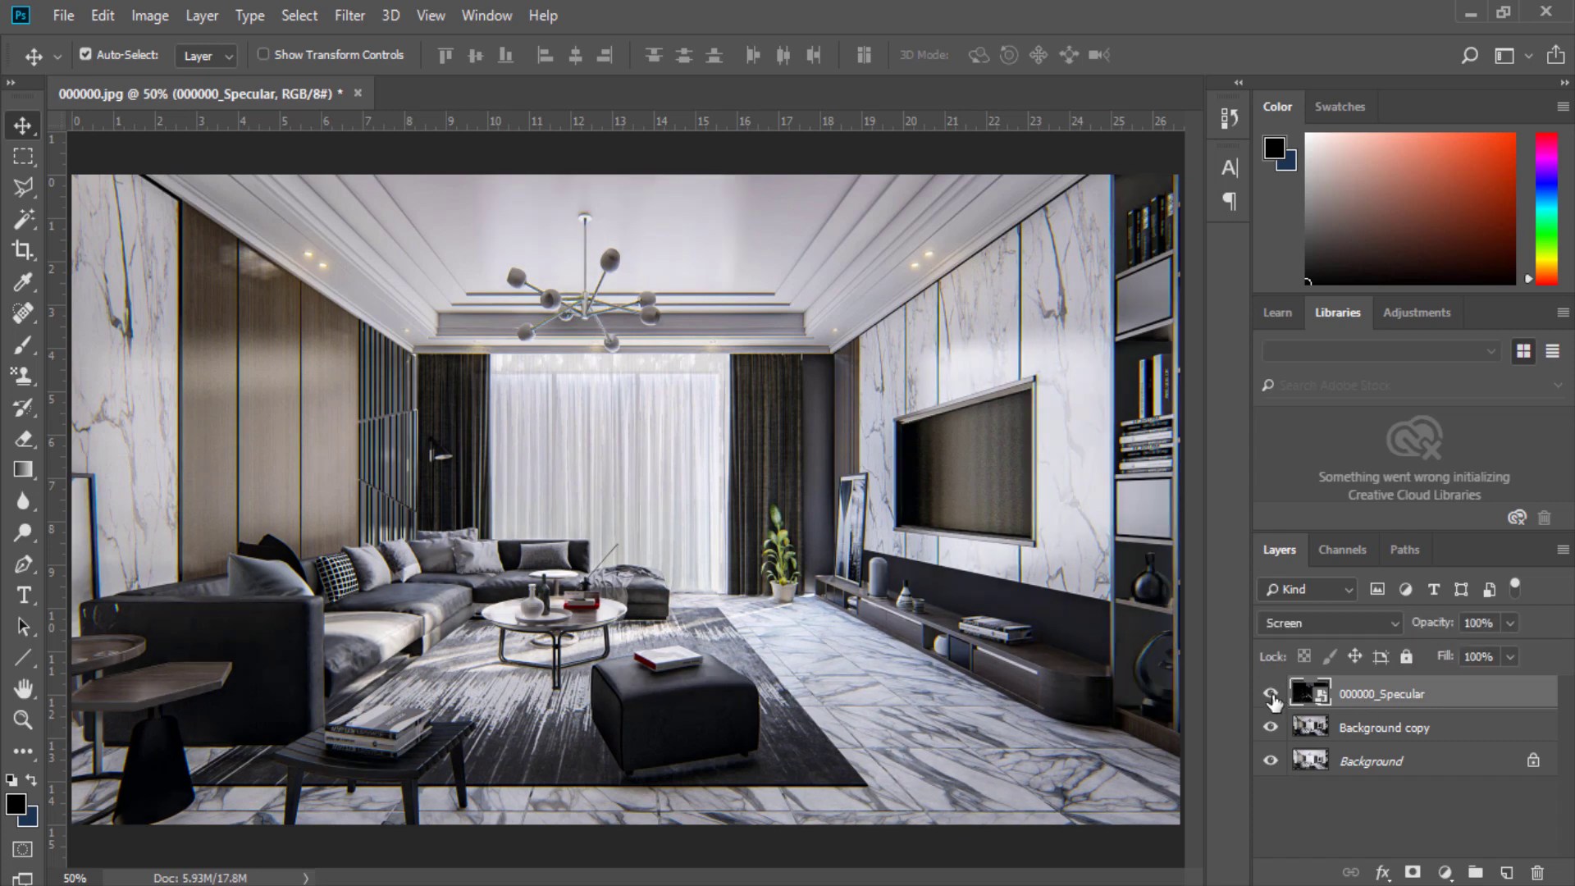
left_click(1270, 695)
left_click(1270, 694)
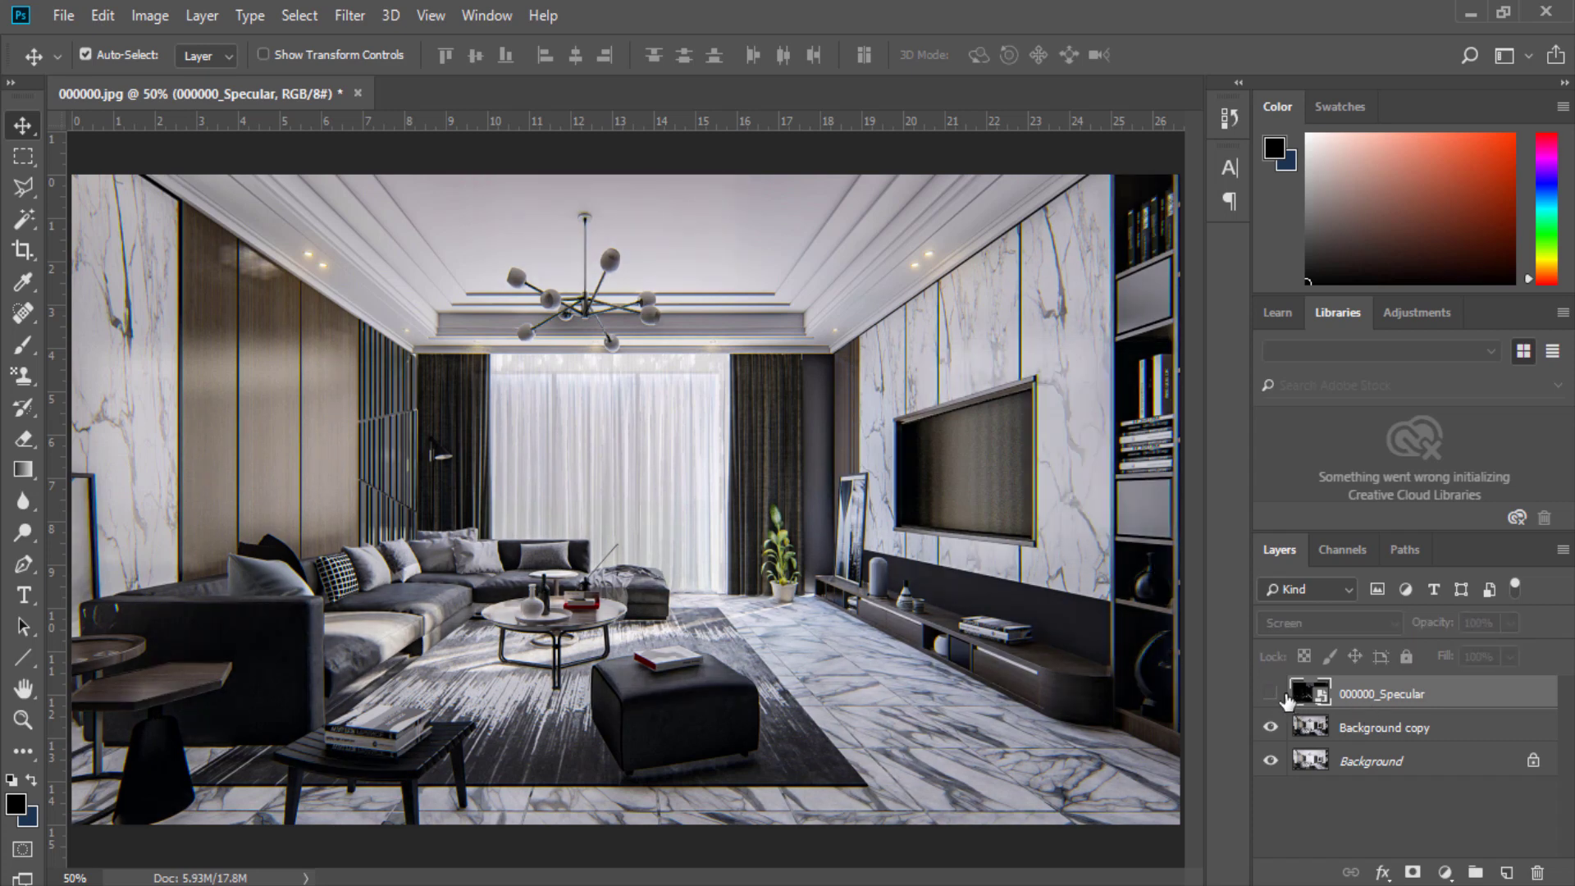
left_click_drag(1442, 628, 1412, 629)
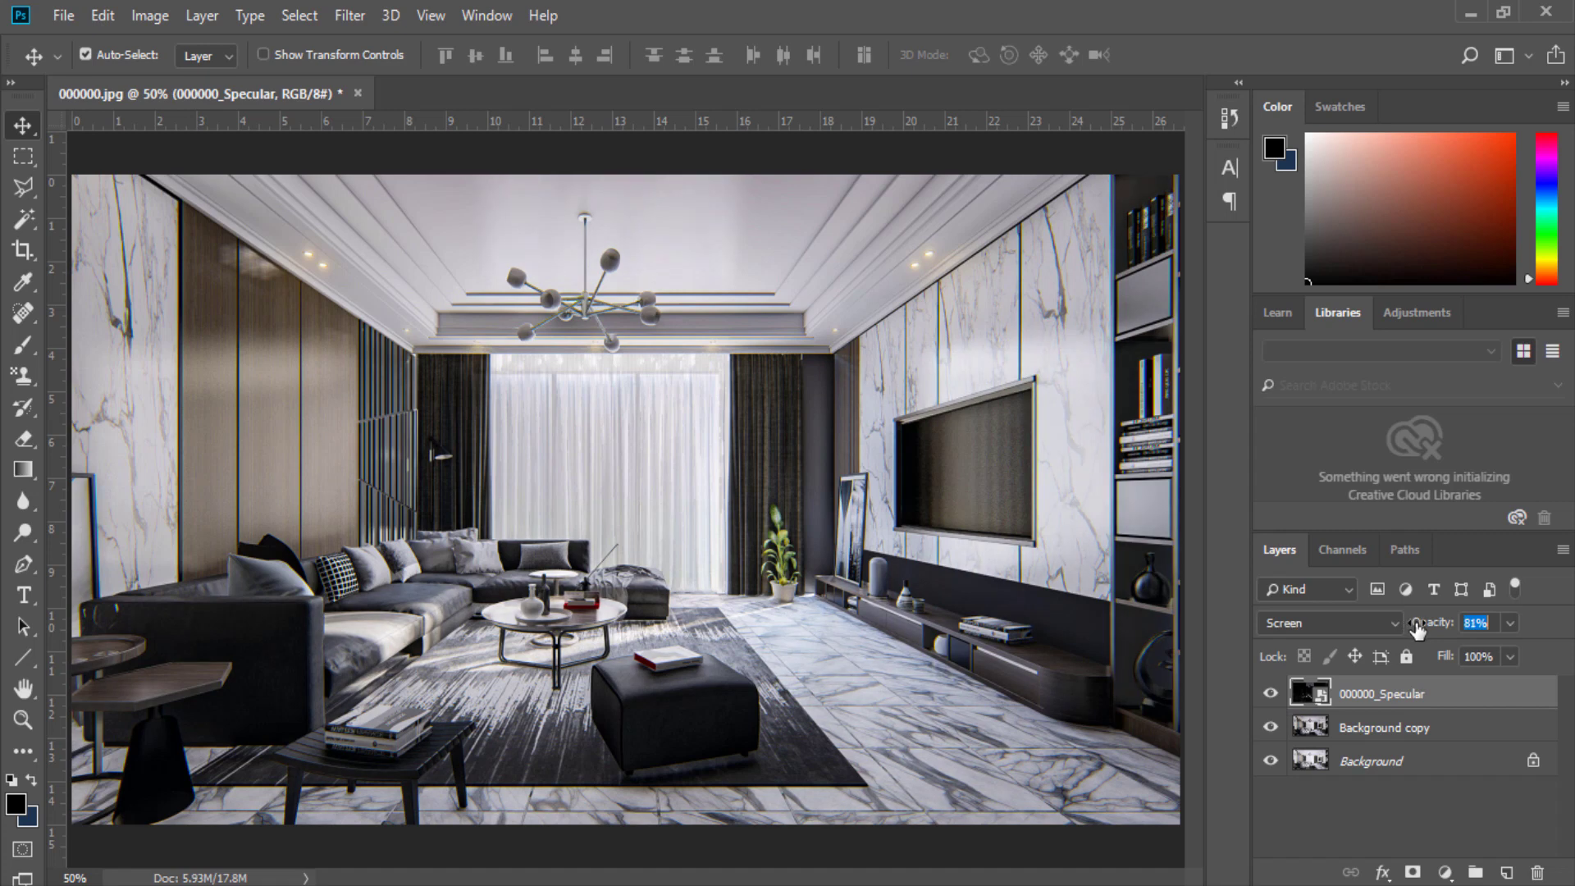
left_click(1435, 805)
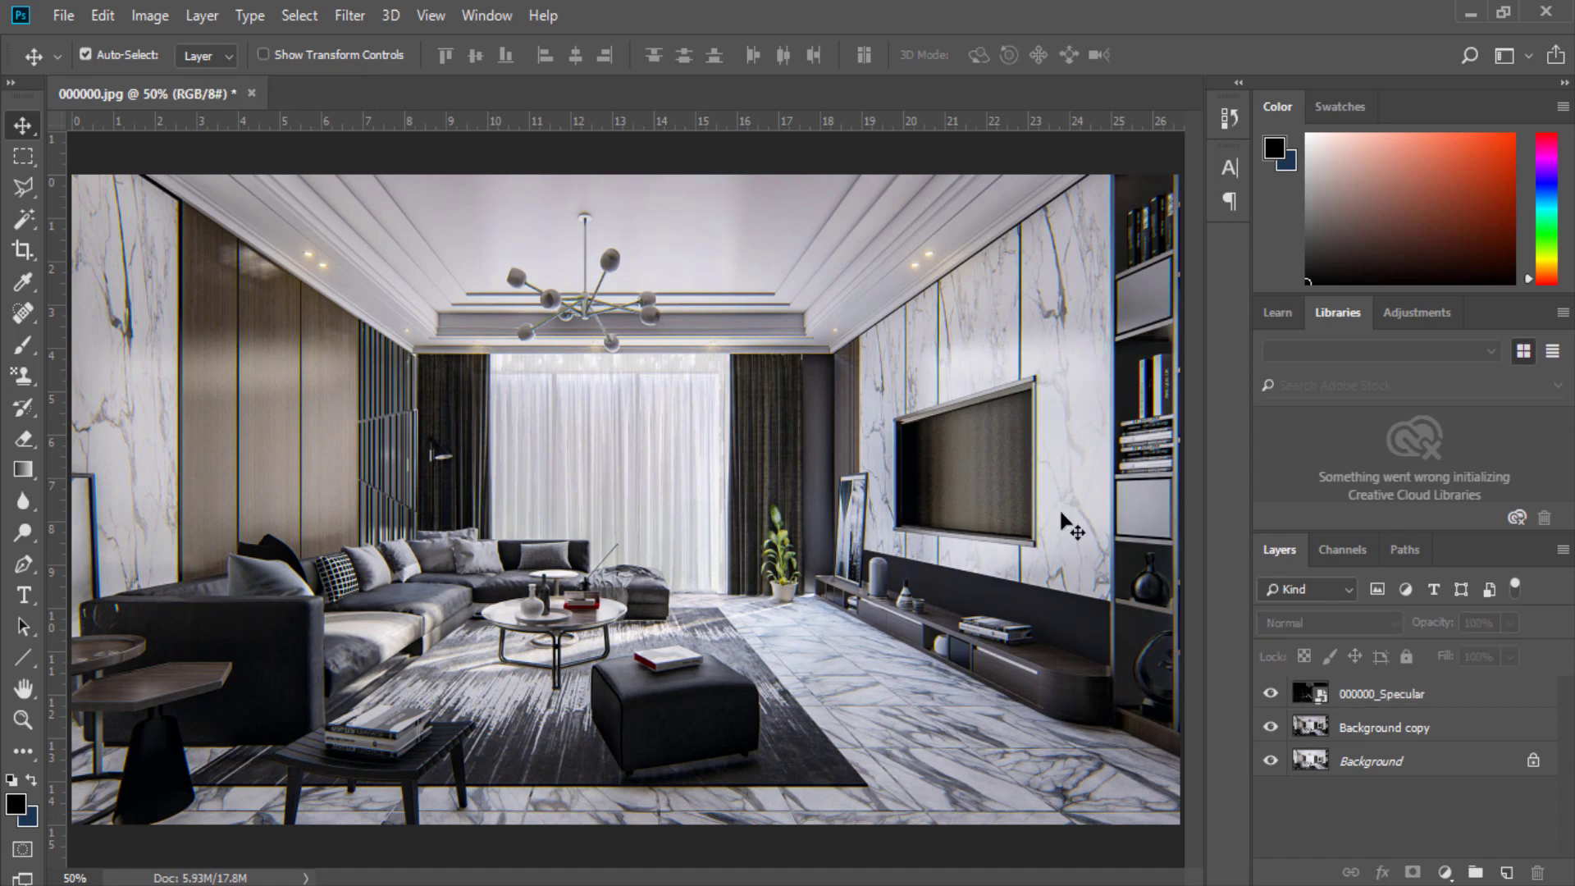
left_click(1367, 729)
Add a Levels adjustment layer above the Background copy, lifting the black input point slightly
right_click(1368, 730)
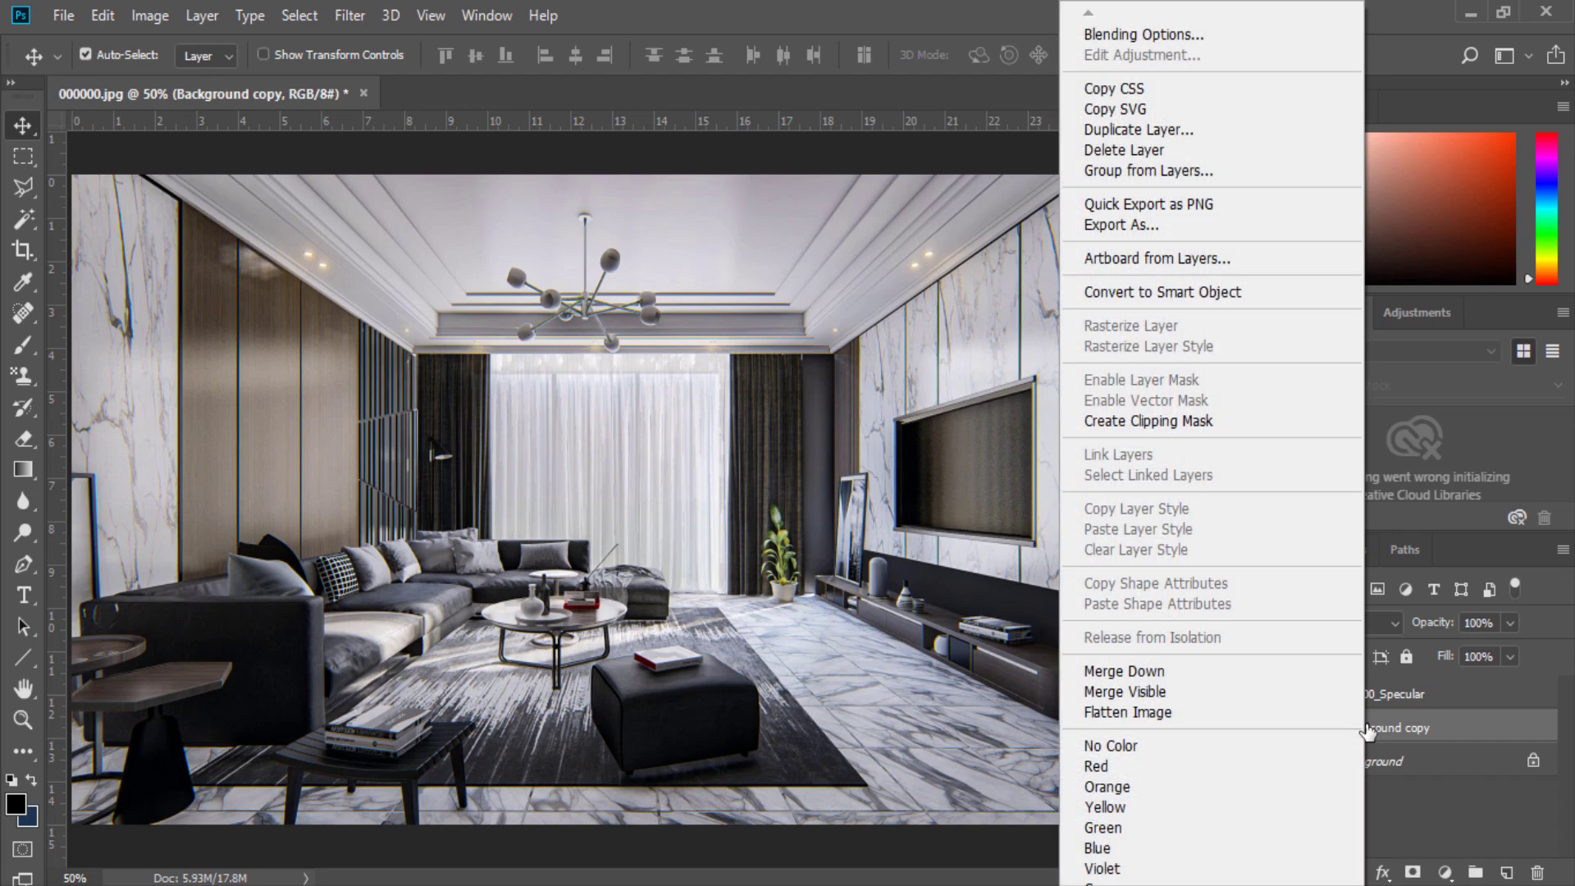
left_click(1406, 791)
left_click(1445, 872)
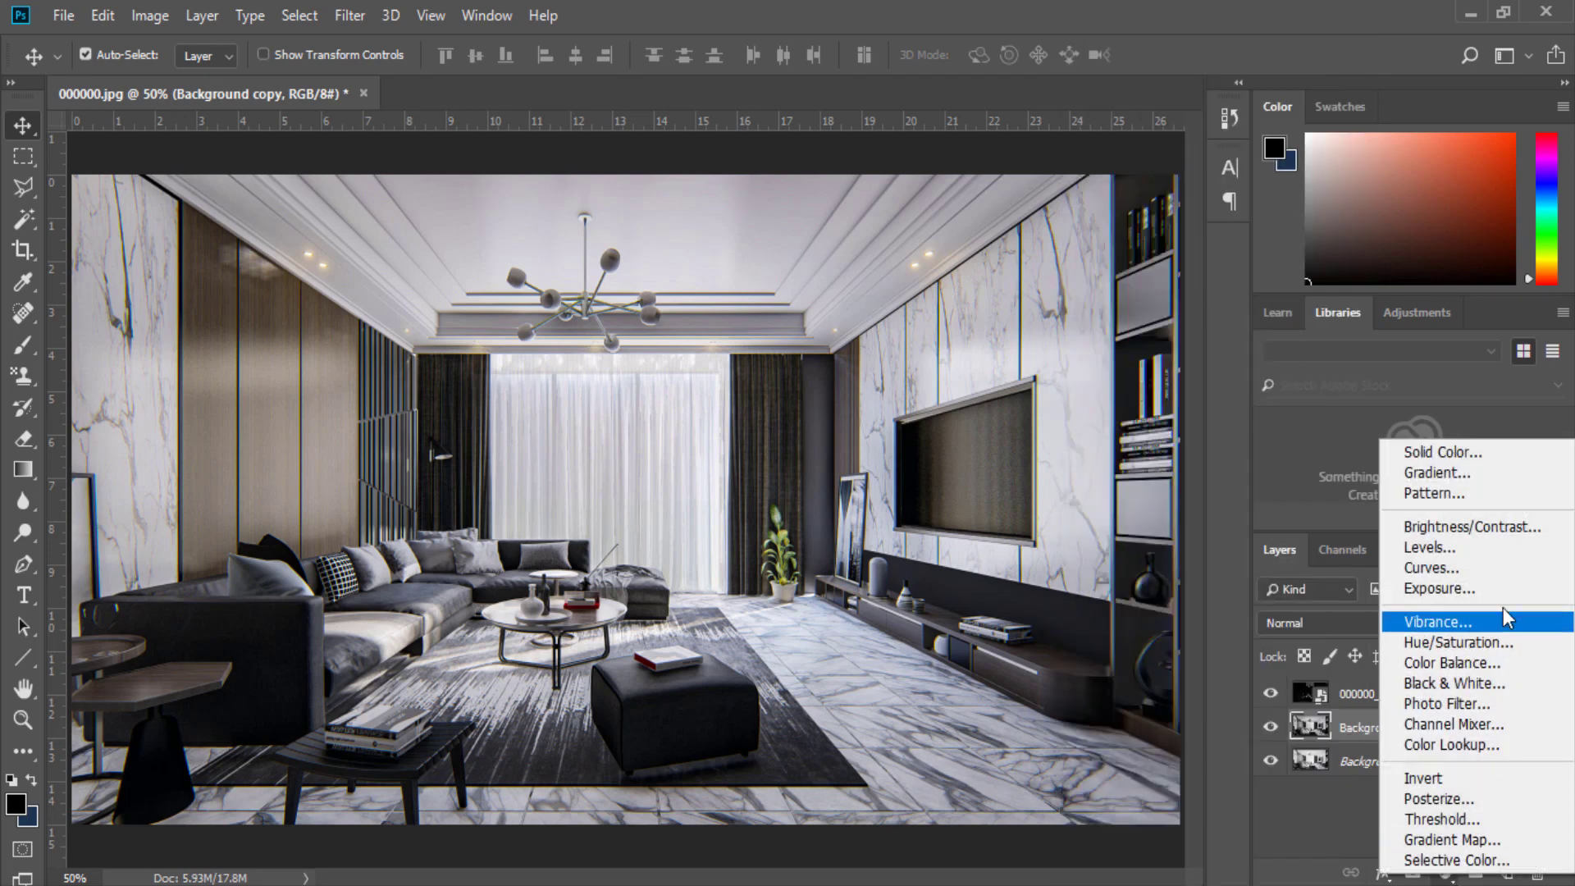
left_click(1498, 545)
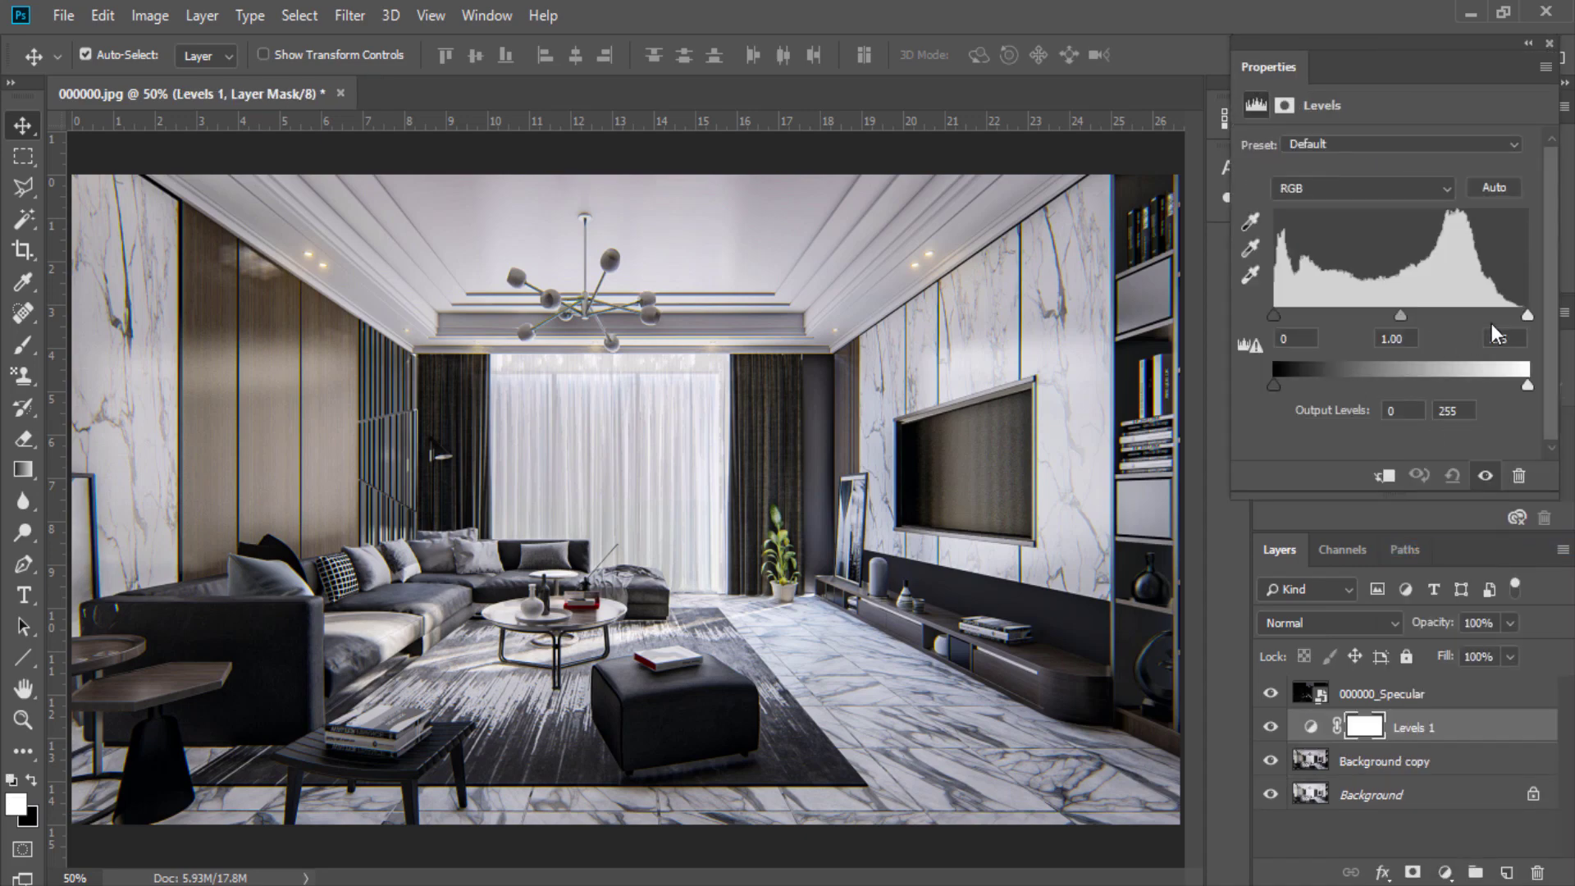
mouse_move(1521, 315)
left_mouse_down()
mouse_move(1495, 315)
mouse_move(1534, 315)
left_mouse_up()
left_click_drag(1272, 315, 1274, 315)
left_click(1548, 43)
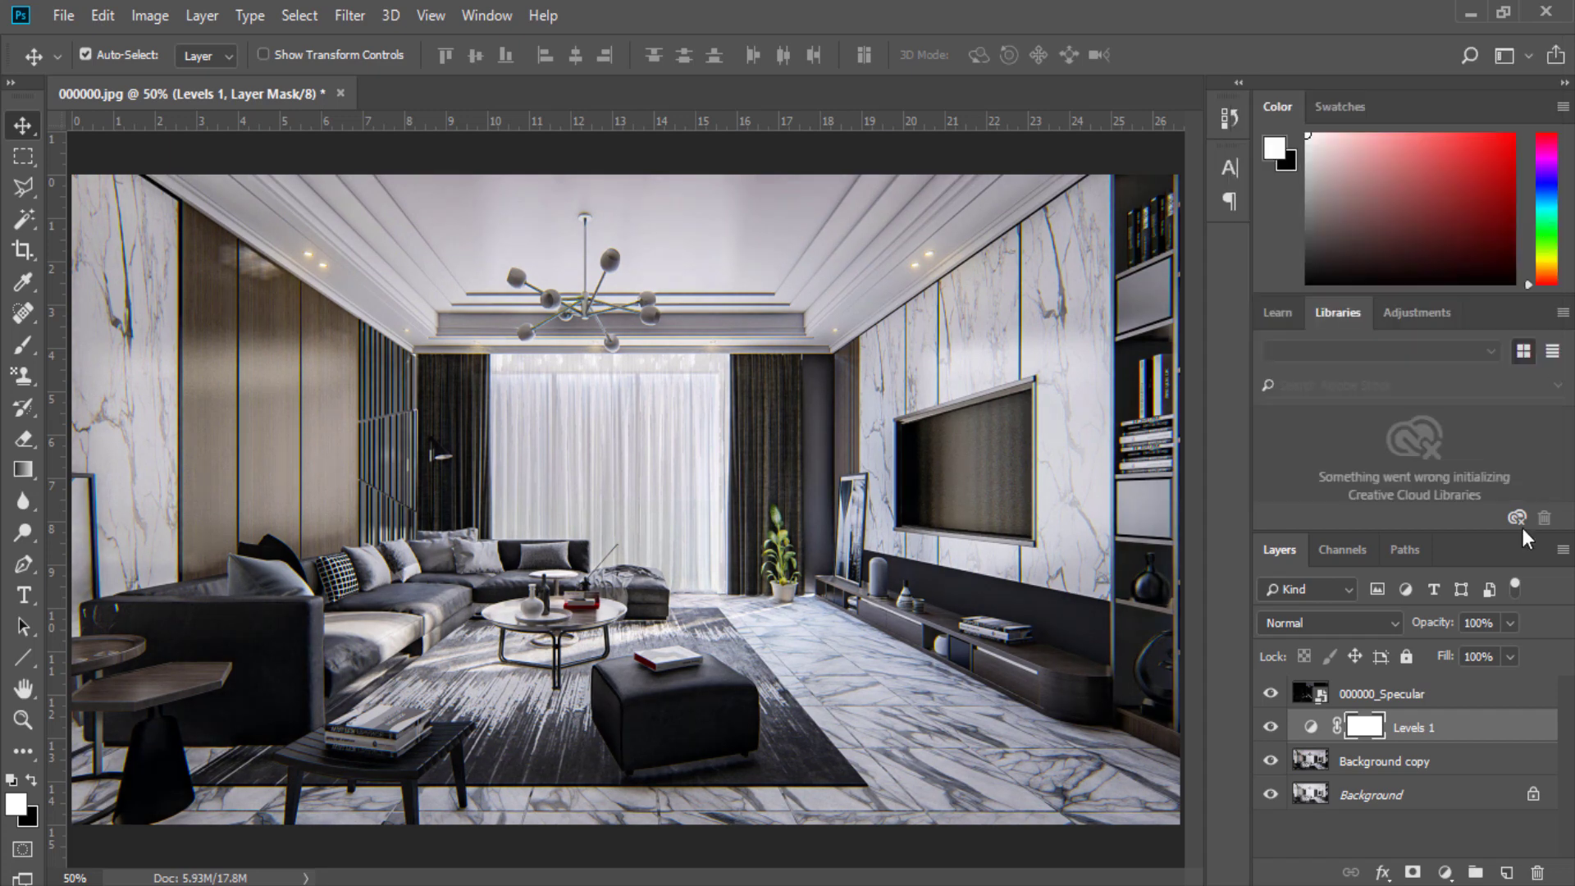
Try a clipped Color Balance layer warming the midtones, then delete it
left_click(1387, 761)
left_click(1445, 872)
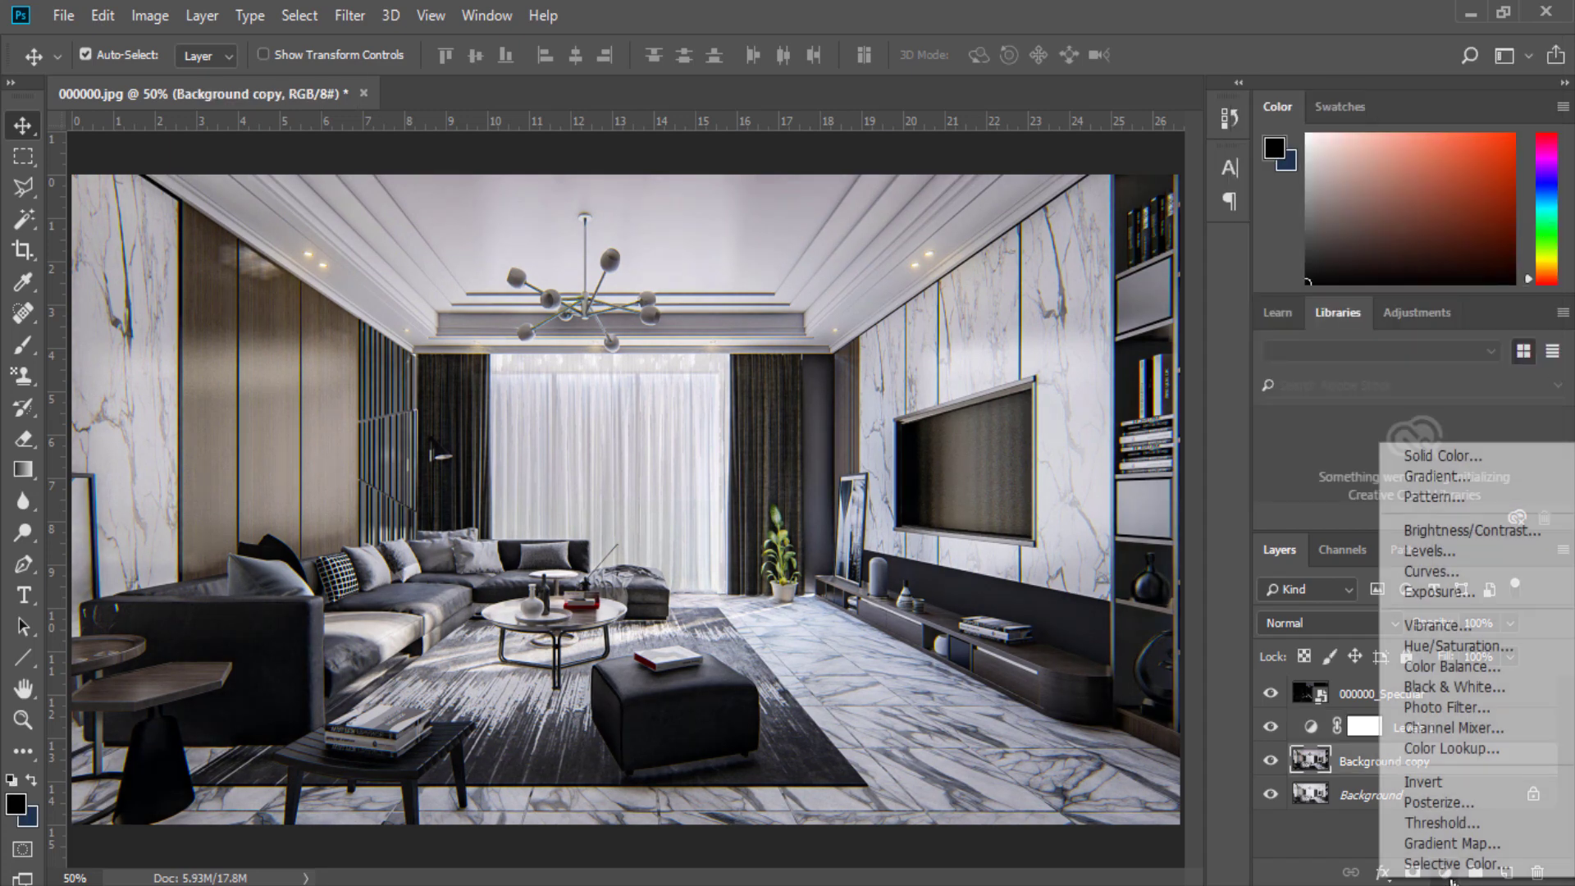
left_click(1517, 667)
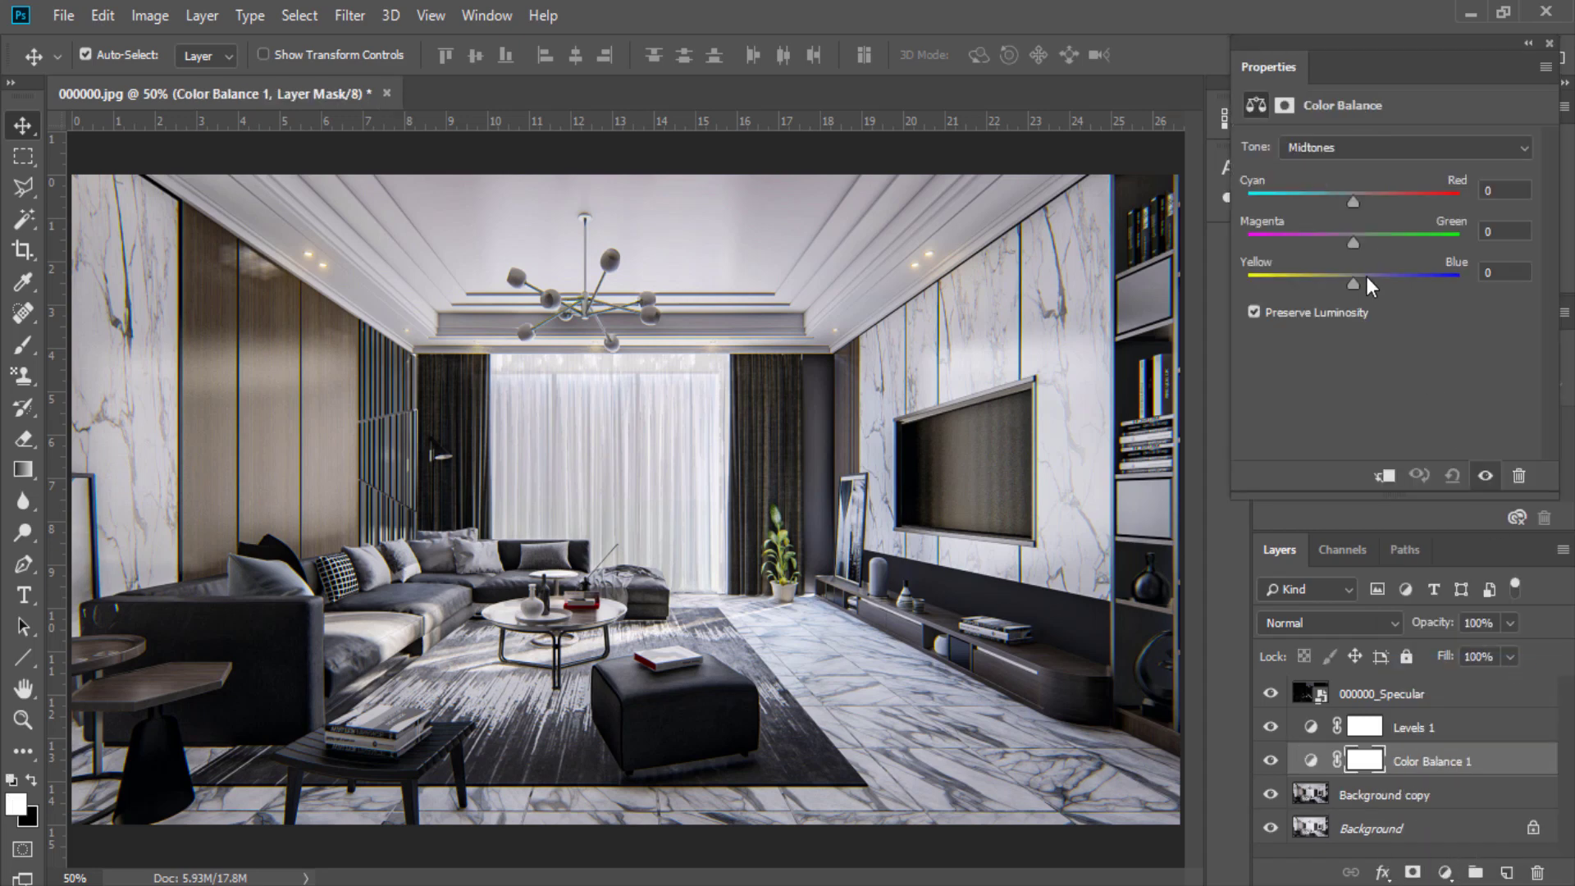
left_click_drag(1353, 284, 1351, 283)
mouse_move(1353, 202)
left_mouse_down()
mouse_move(1342, 283)
mouse_move(1365, 284)
left_mouse_up()
left_click(1454, 476)
left_click(1386, 477)
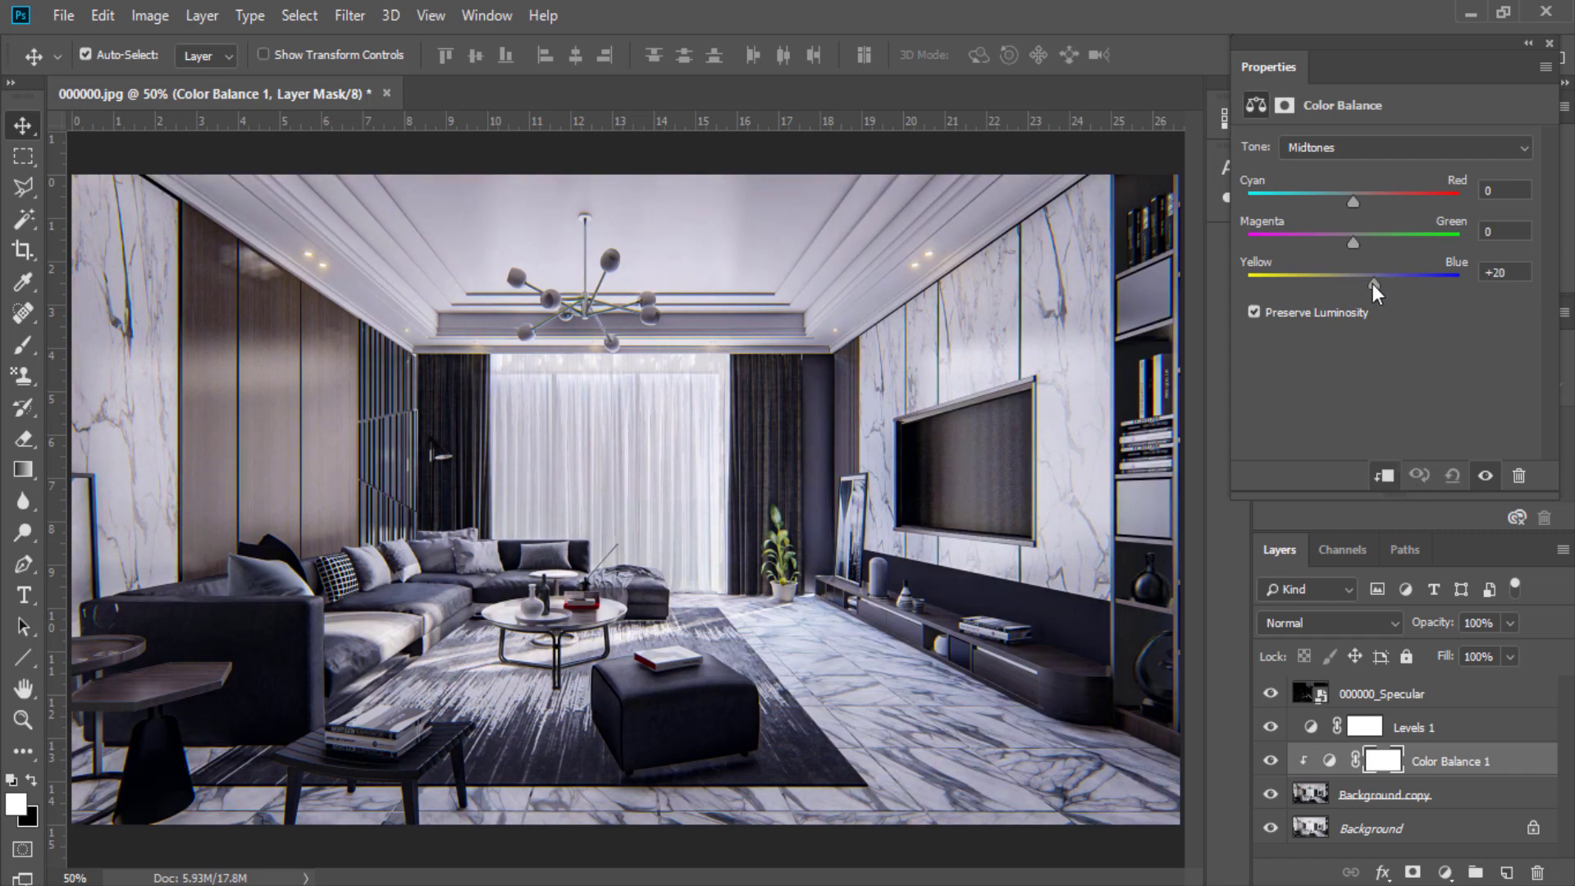
left_click(1549, 43)
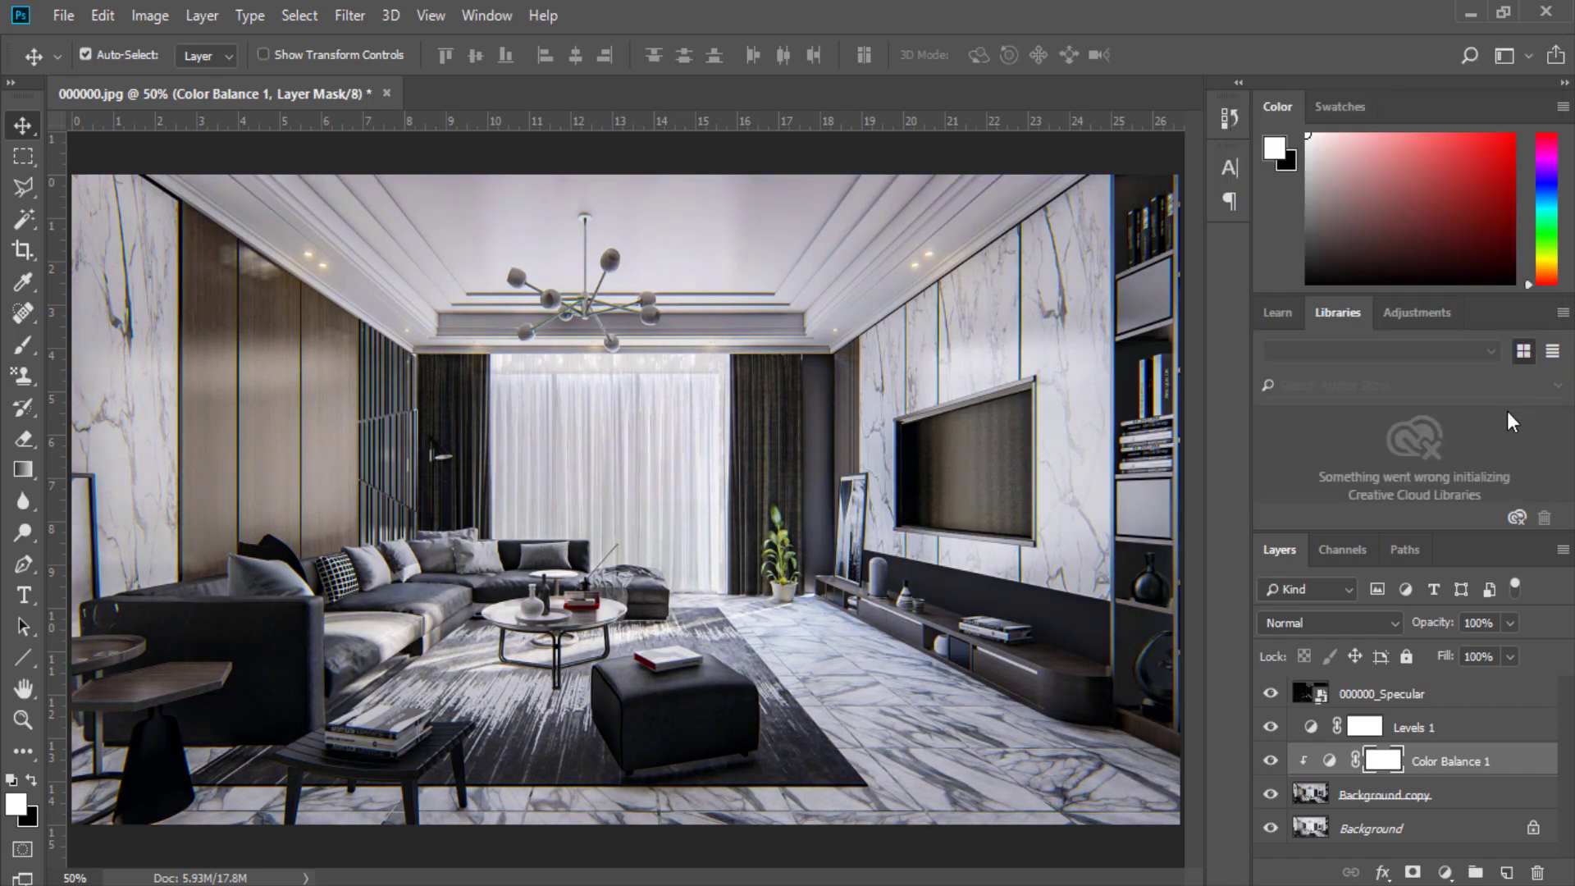
left_click_drag(1457, 766, 1534, 872)
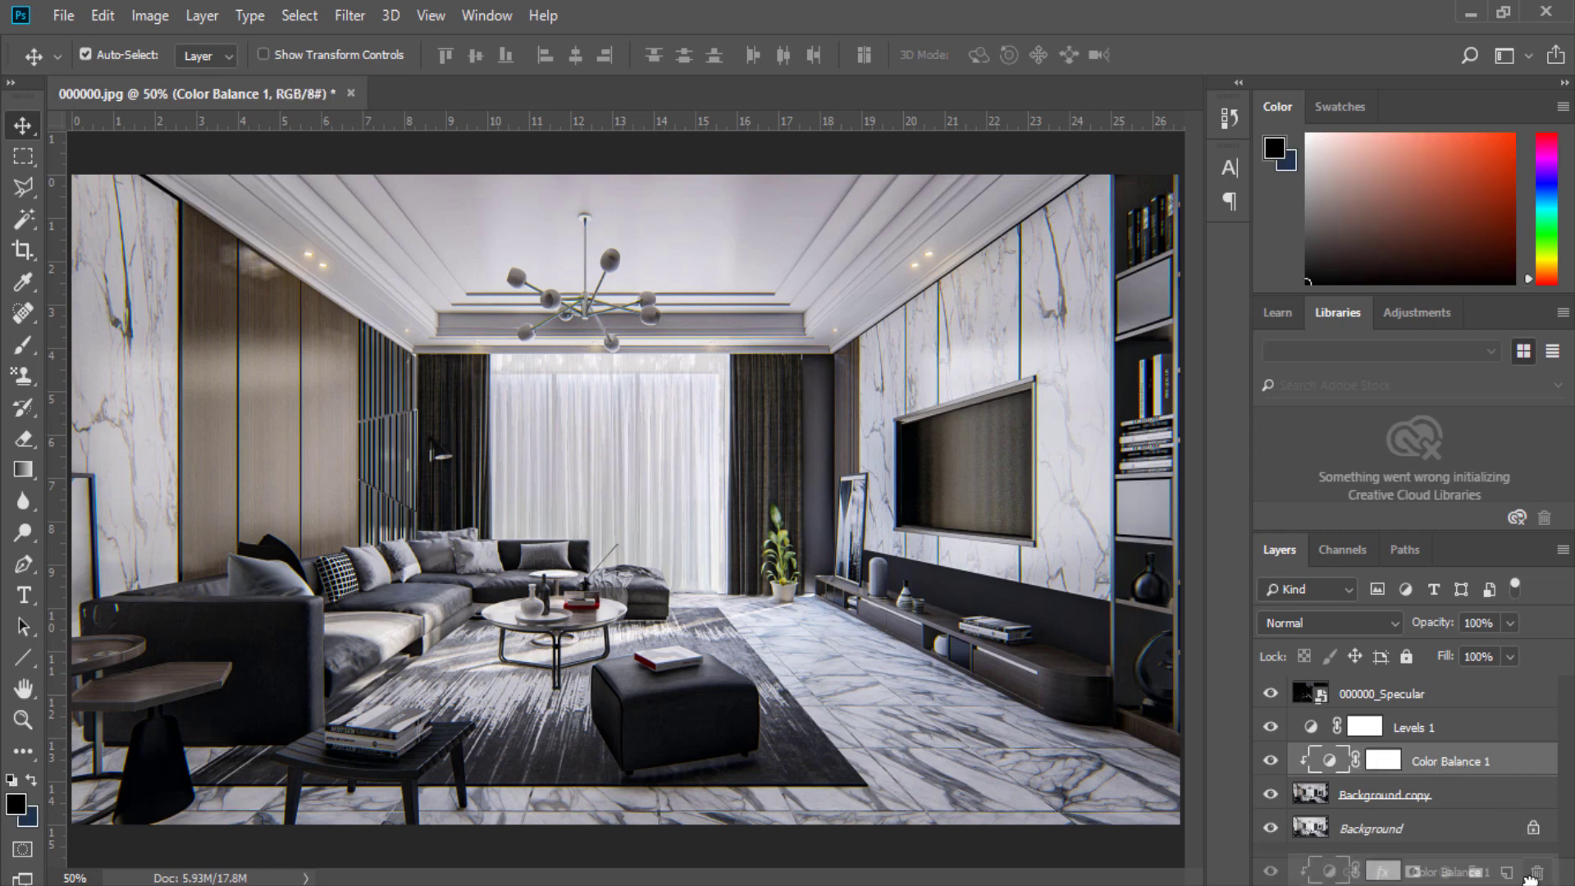
left_click(1445, 872)
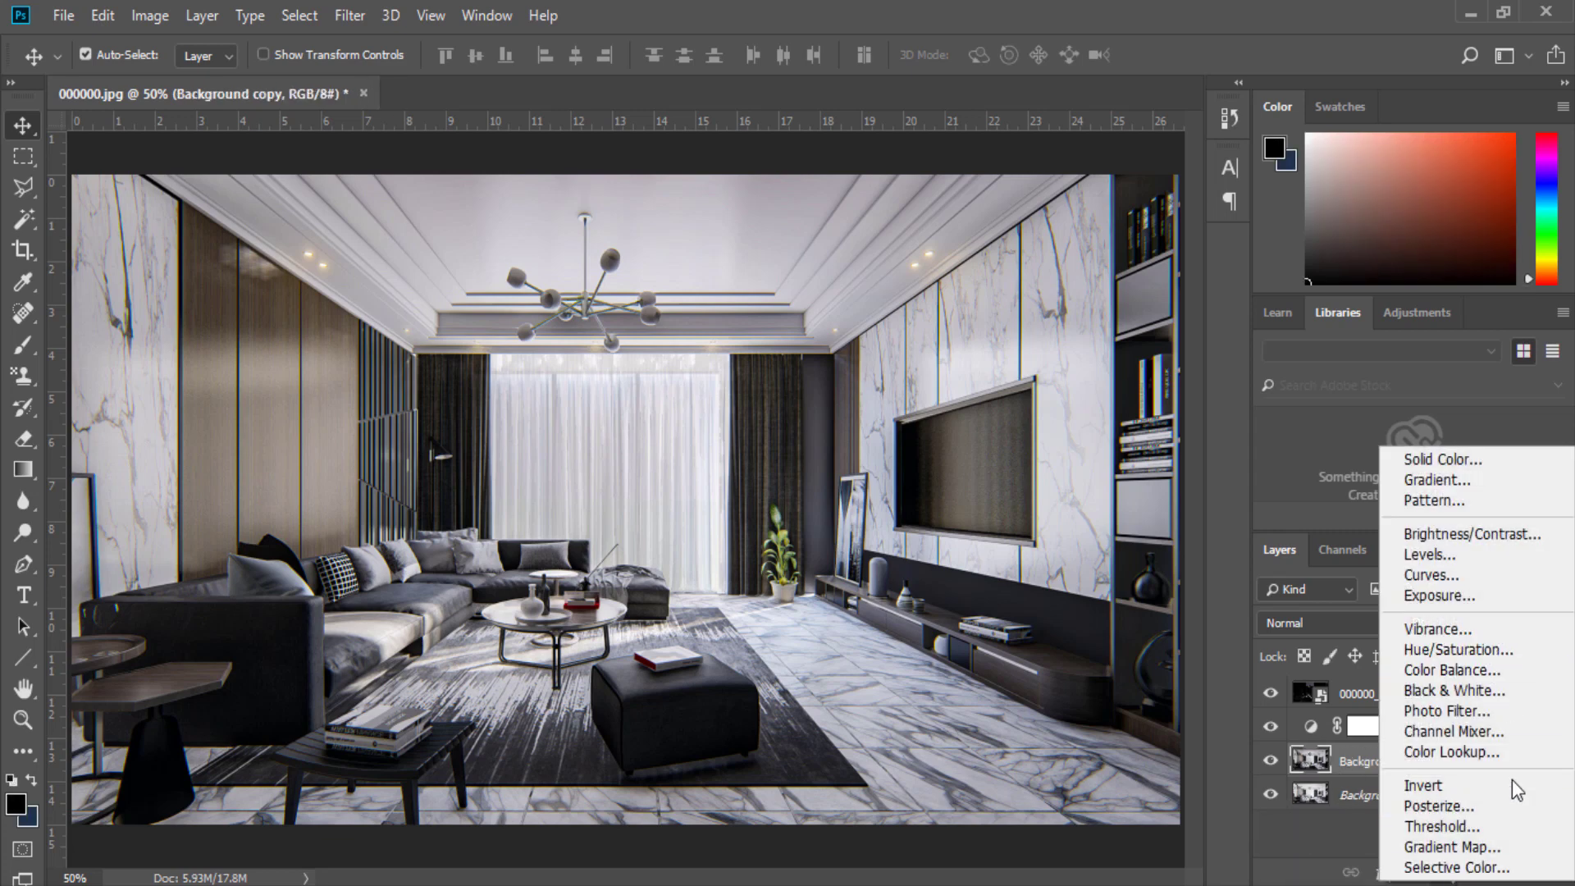
Add a Channel Mixer layer clipped to the Background copy with the red output's Red at +102%
left_click(1537, 743)
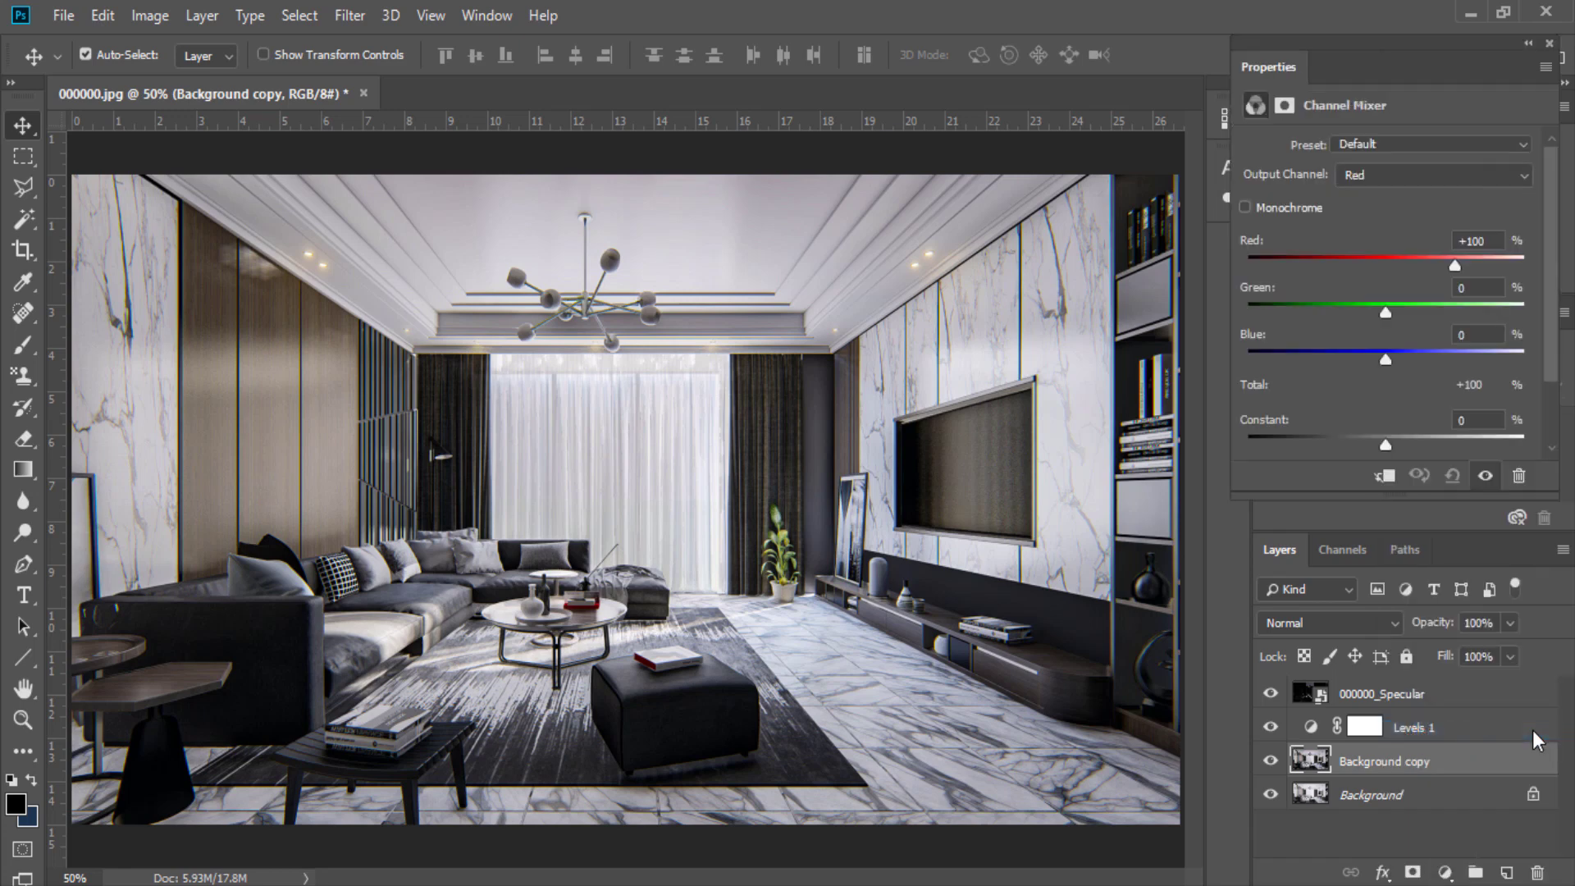
left_click_drag(1455, 263, 1460, 265)
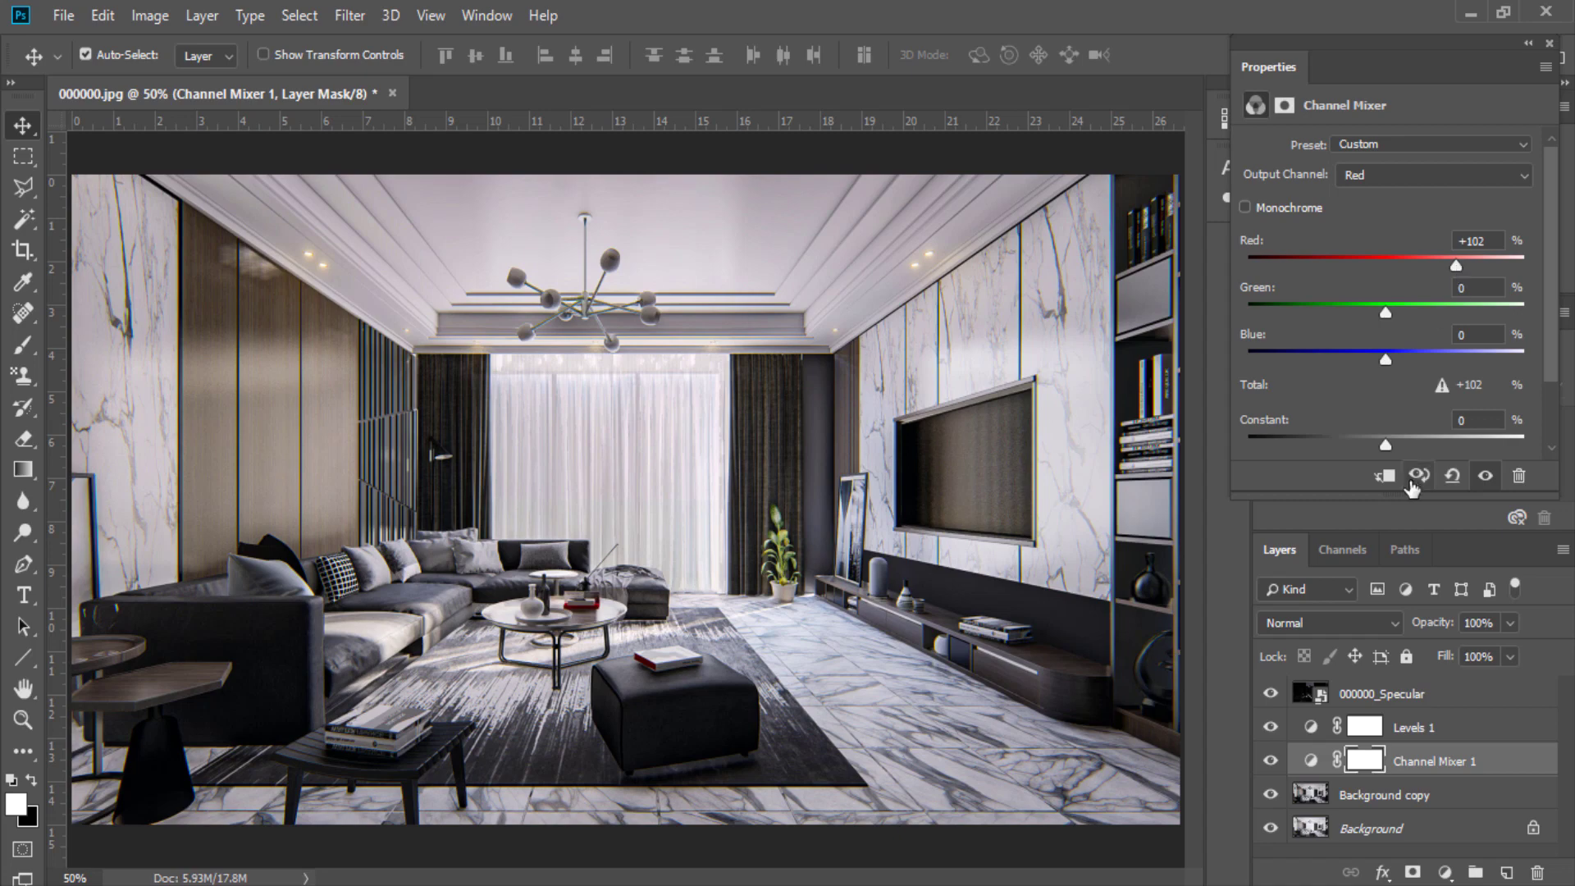
left_click(1384, 476)
left_click(1453, 476)
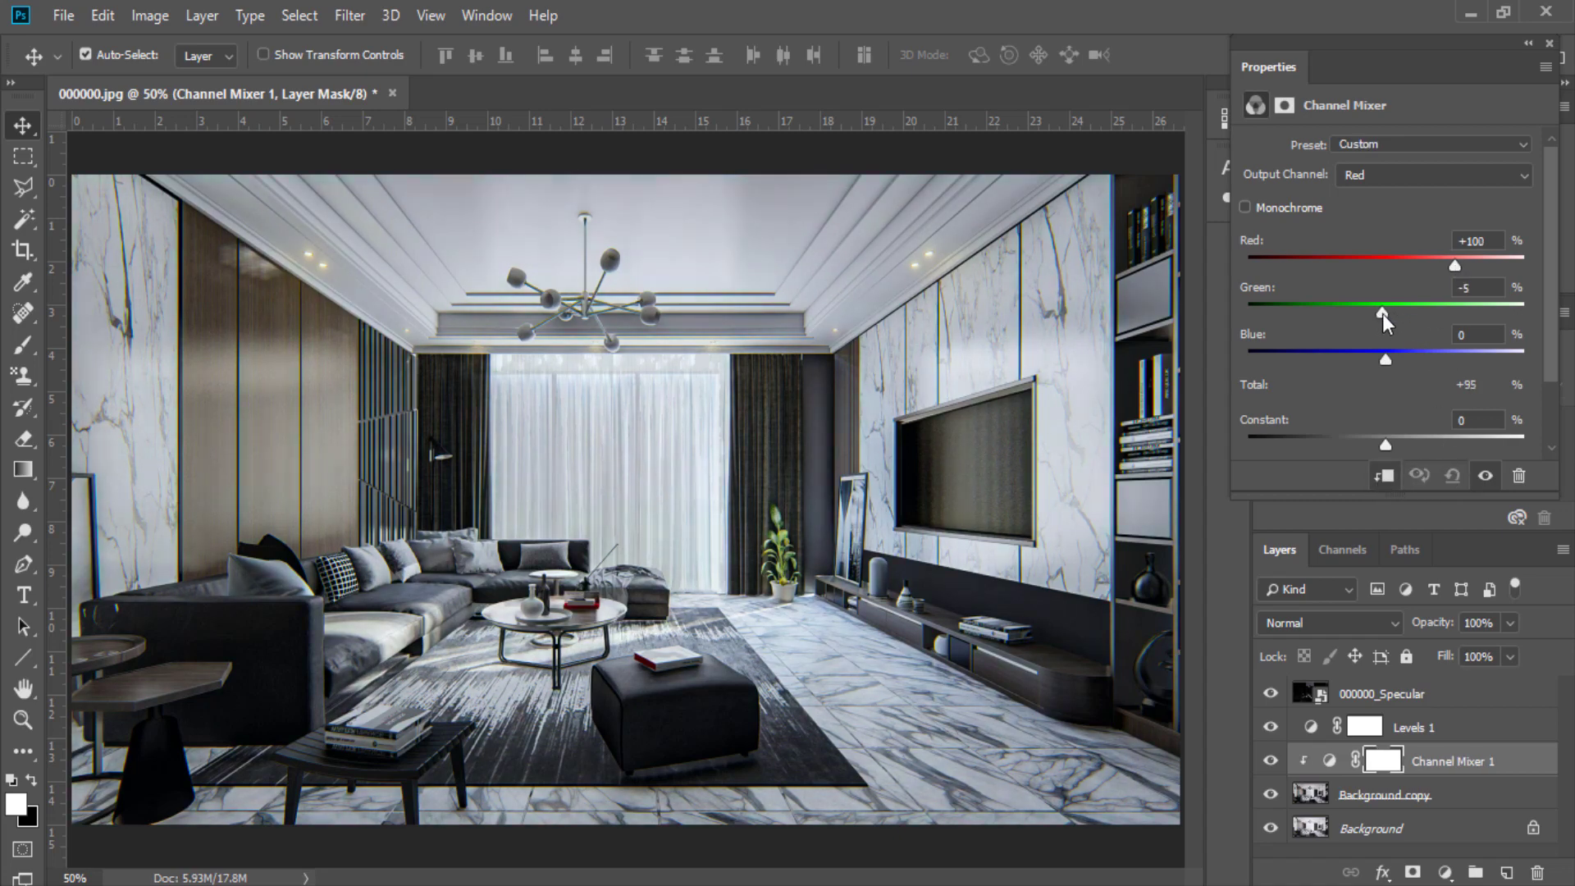
left_click_drag(1385, 359, 1378, 361)
left_click(1453, 475)
left_click_drag(1455, 267, 1459, 267)
left_click(1452, 475)
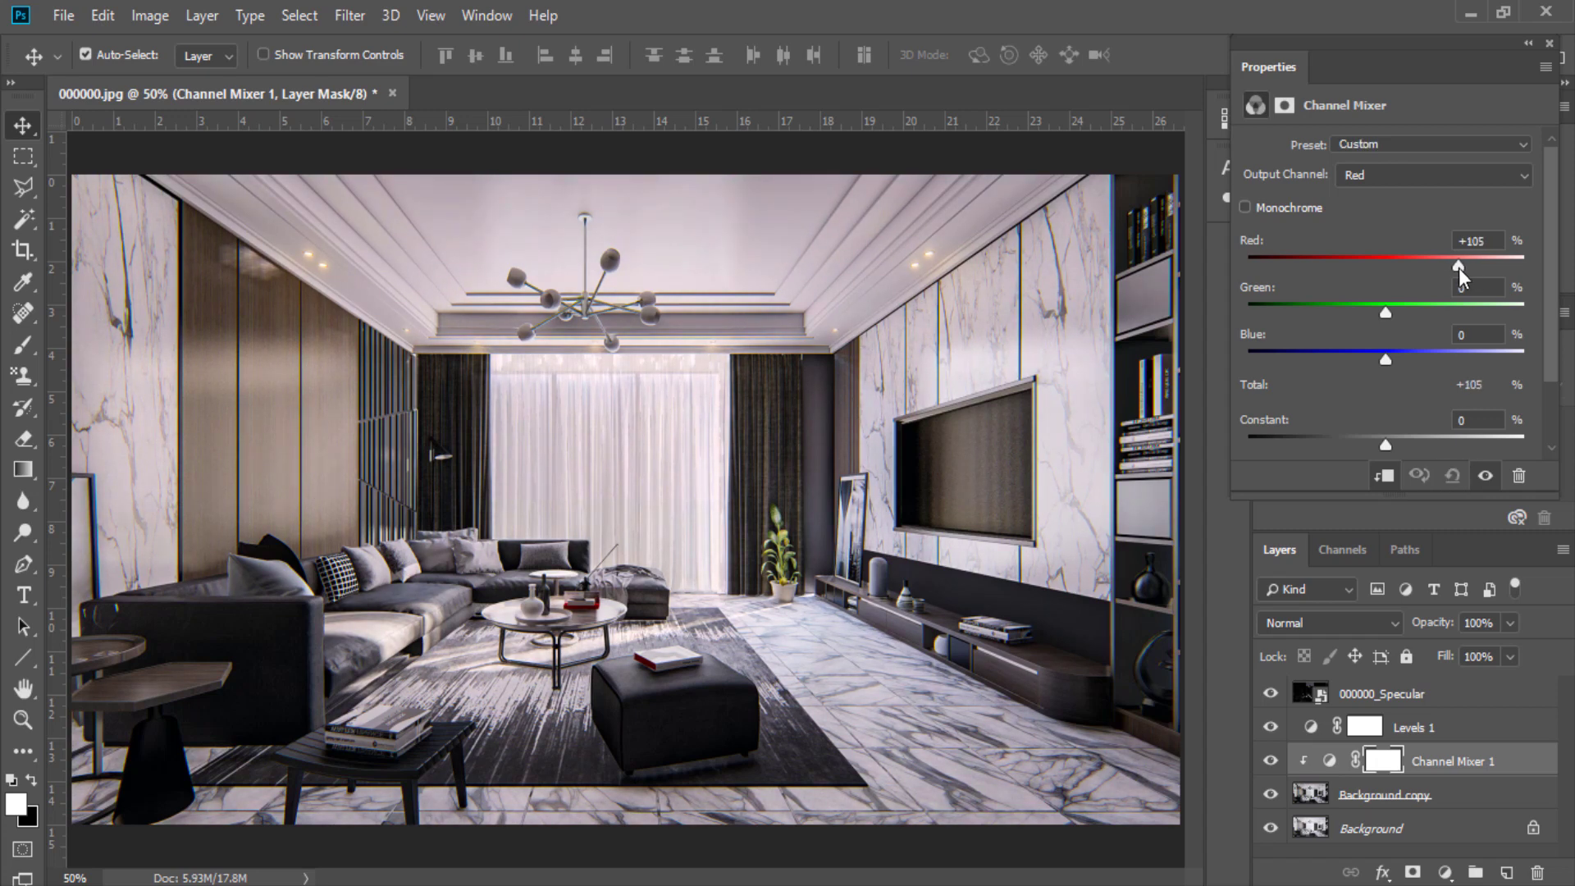
left_click(1455, 267)
left_click(1550, 43)
left_click(992, 857)
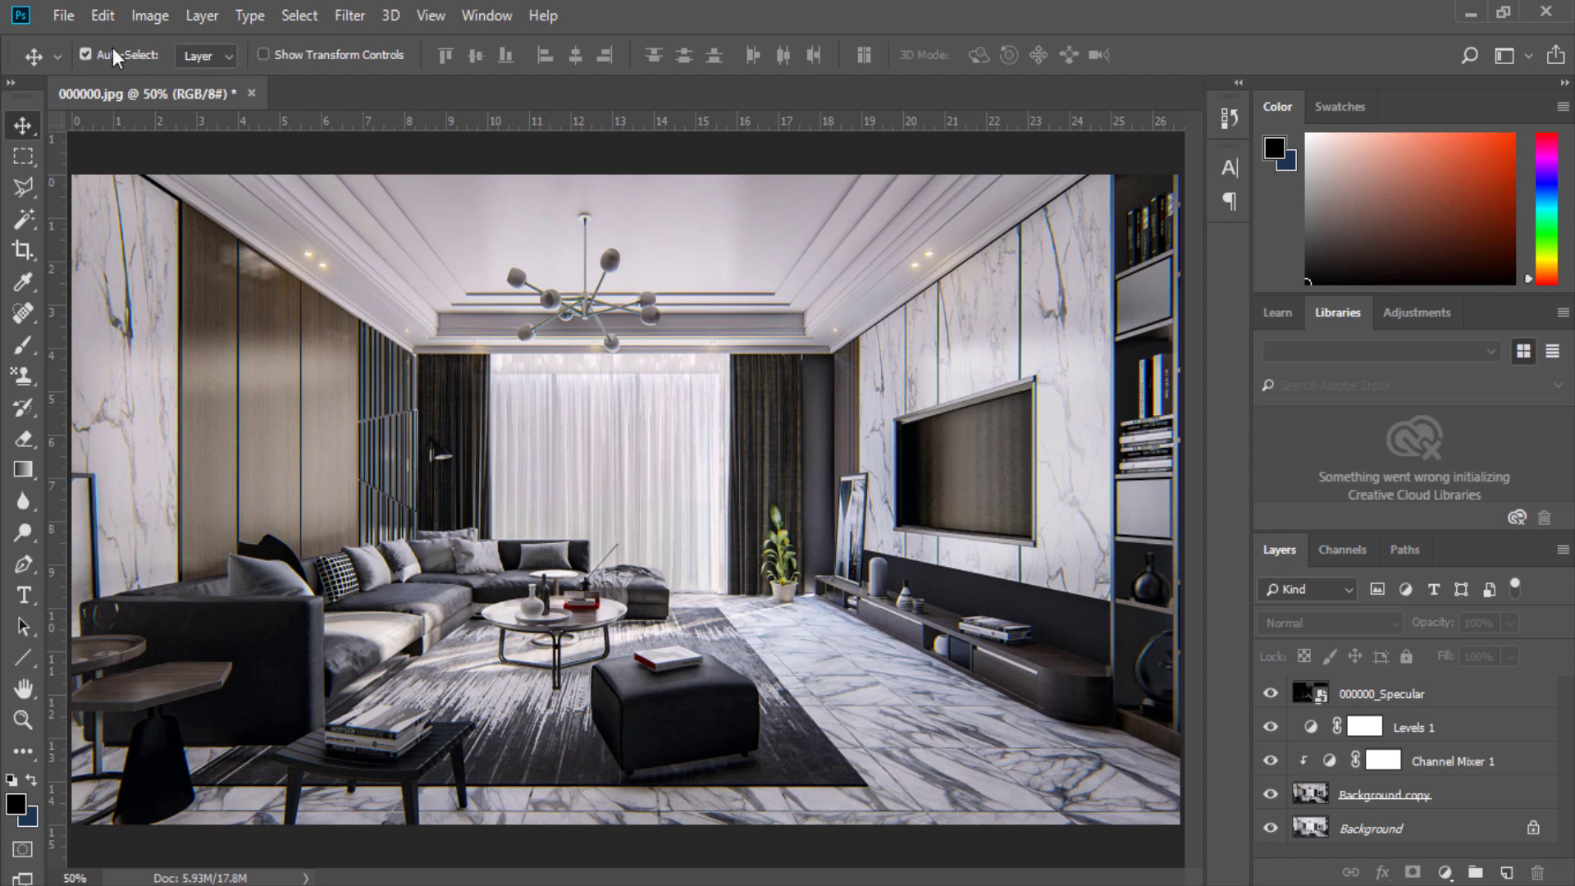
Export the render with Export As as a 1920×1080, 100% quality JPG to the Desktop
left_click(64, 16)
mouse_move(87, 343)
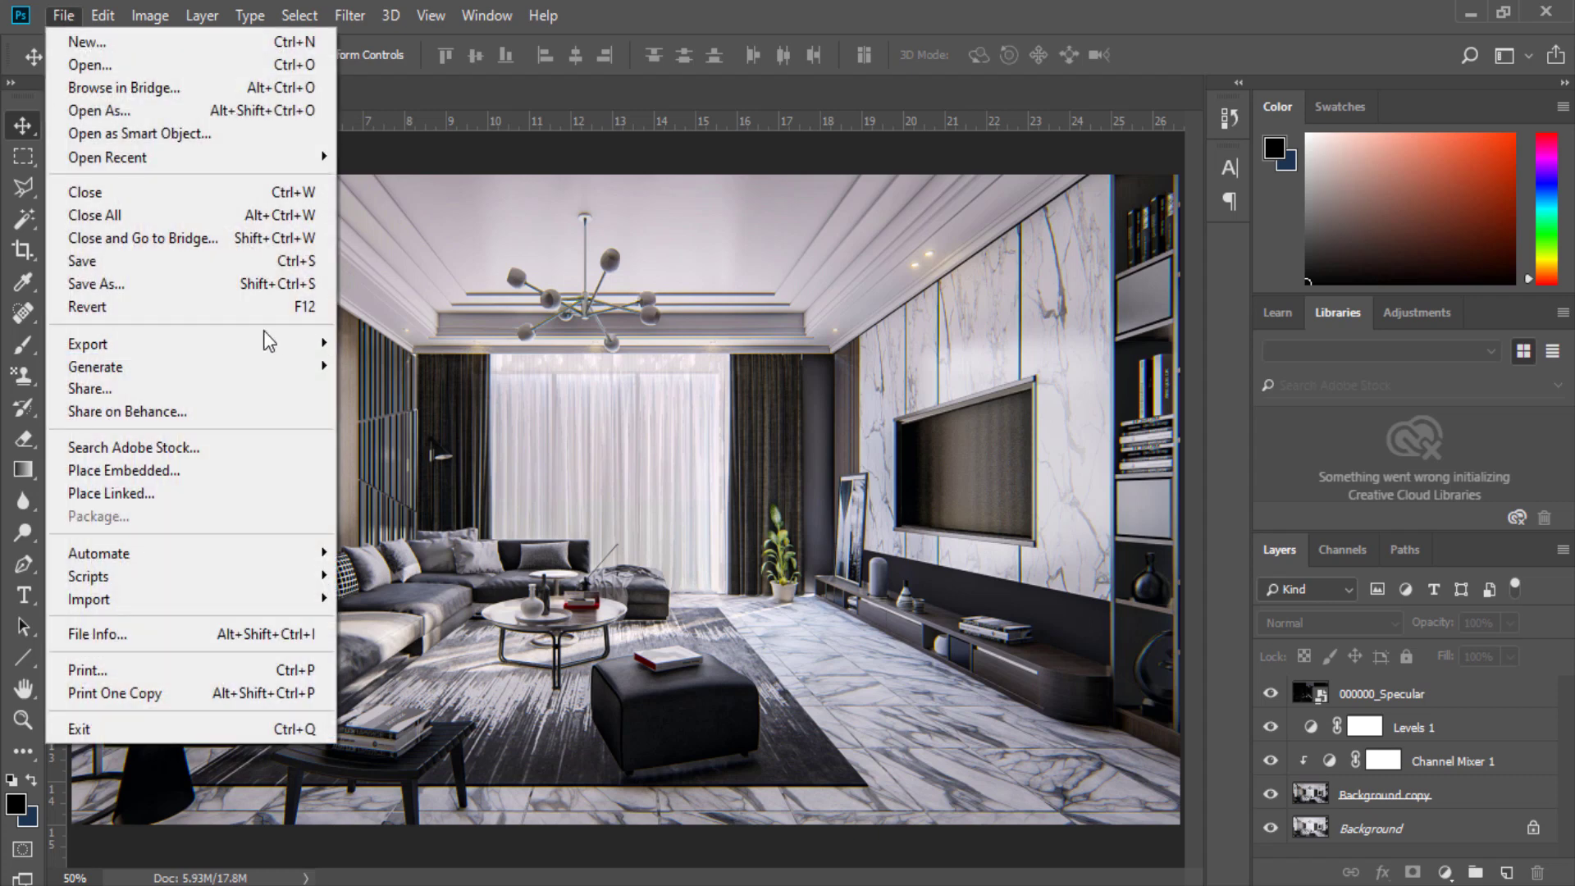
left_click(438, 366)
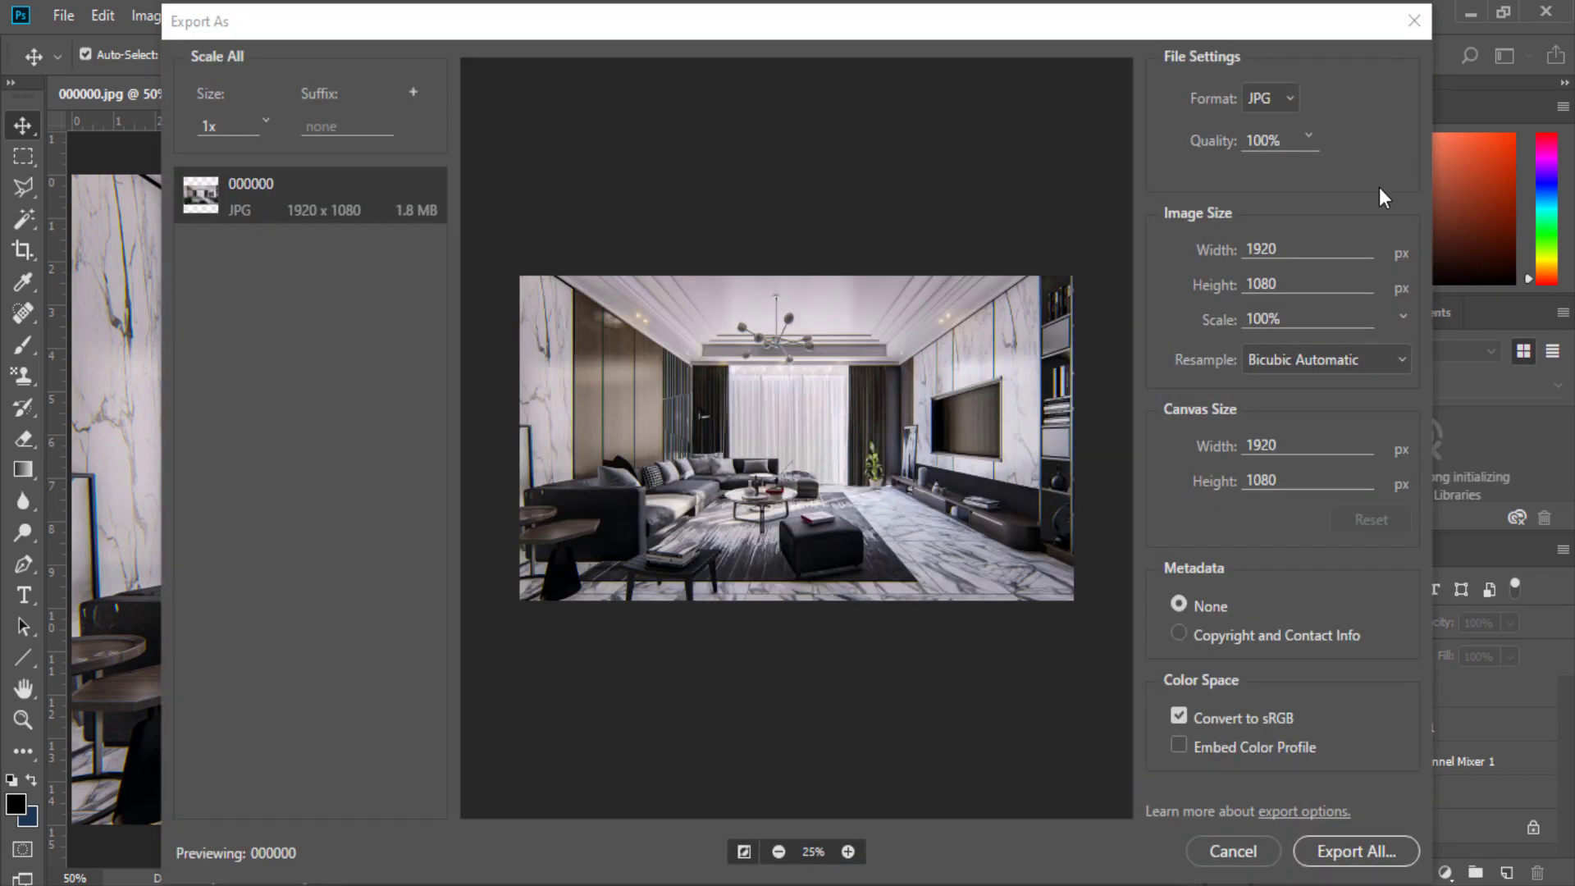
left_click(1390, 849)
left_click(1364, 854)
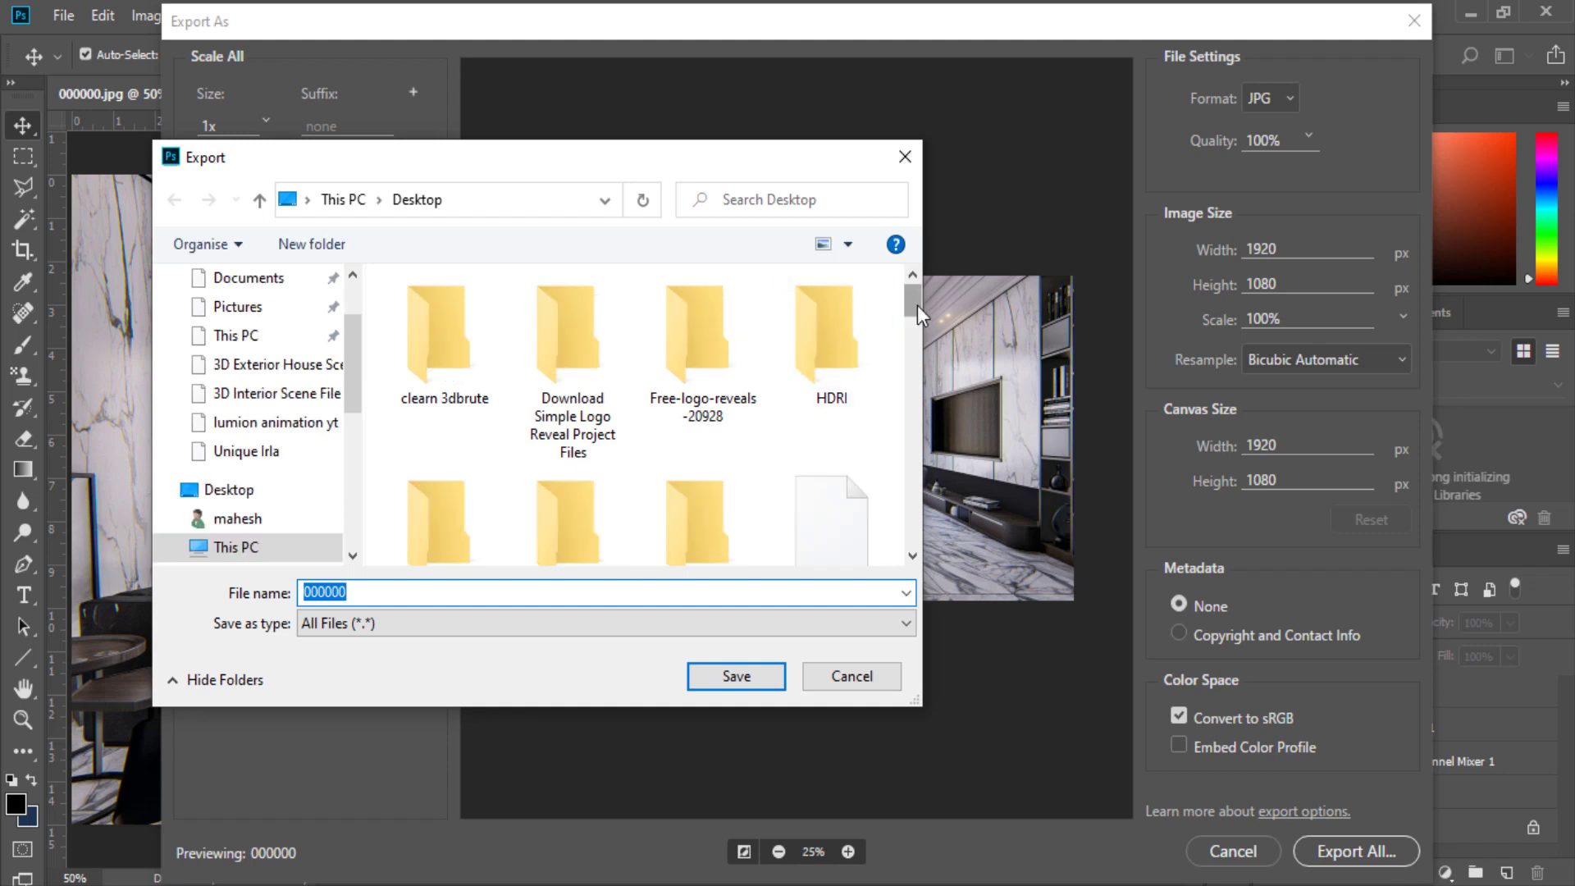
type("living room")
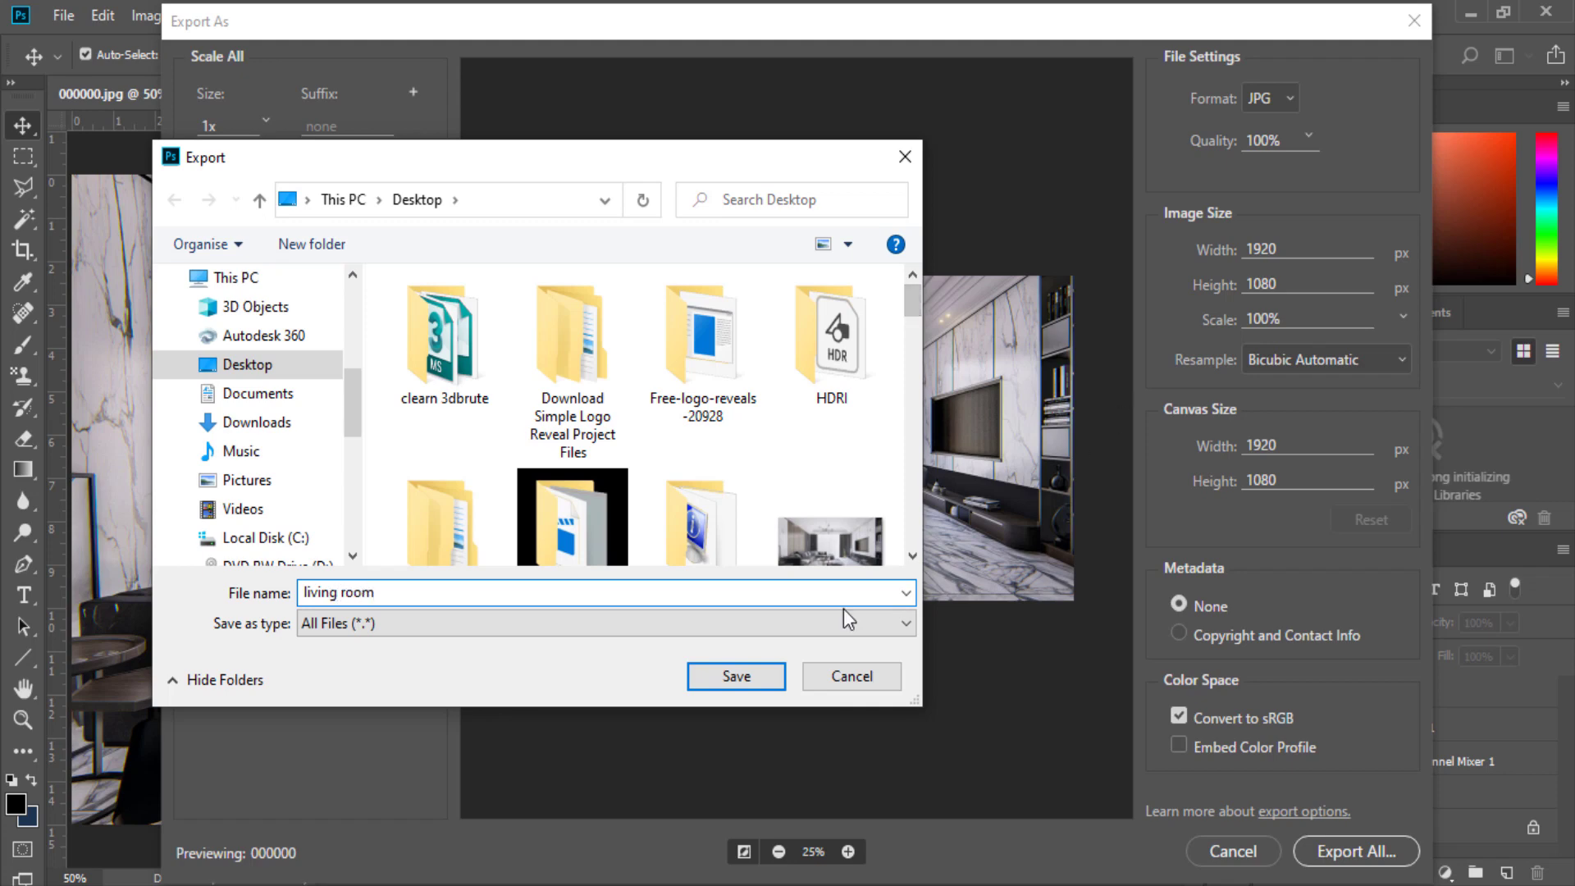
left_click(736, 676)
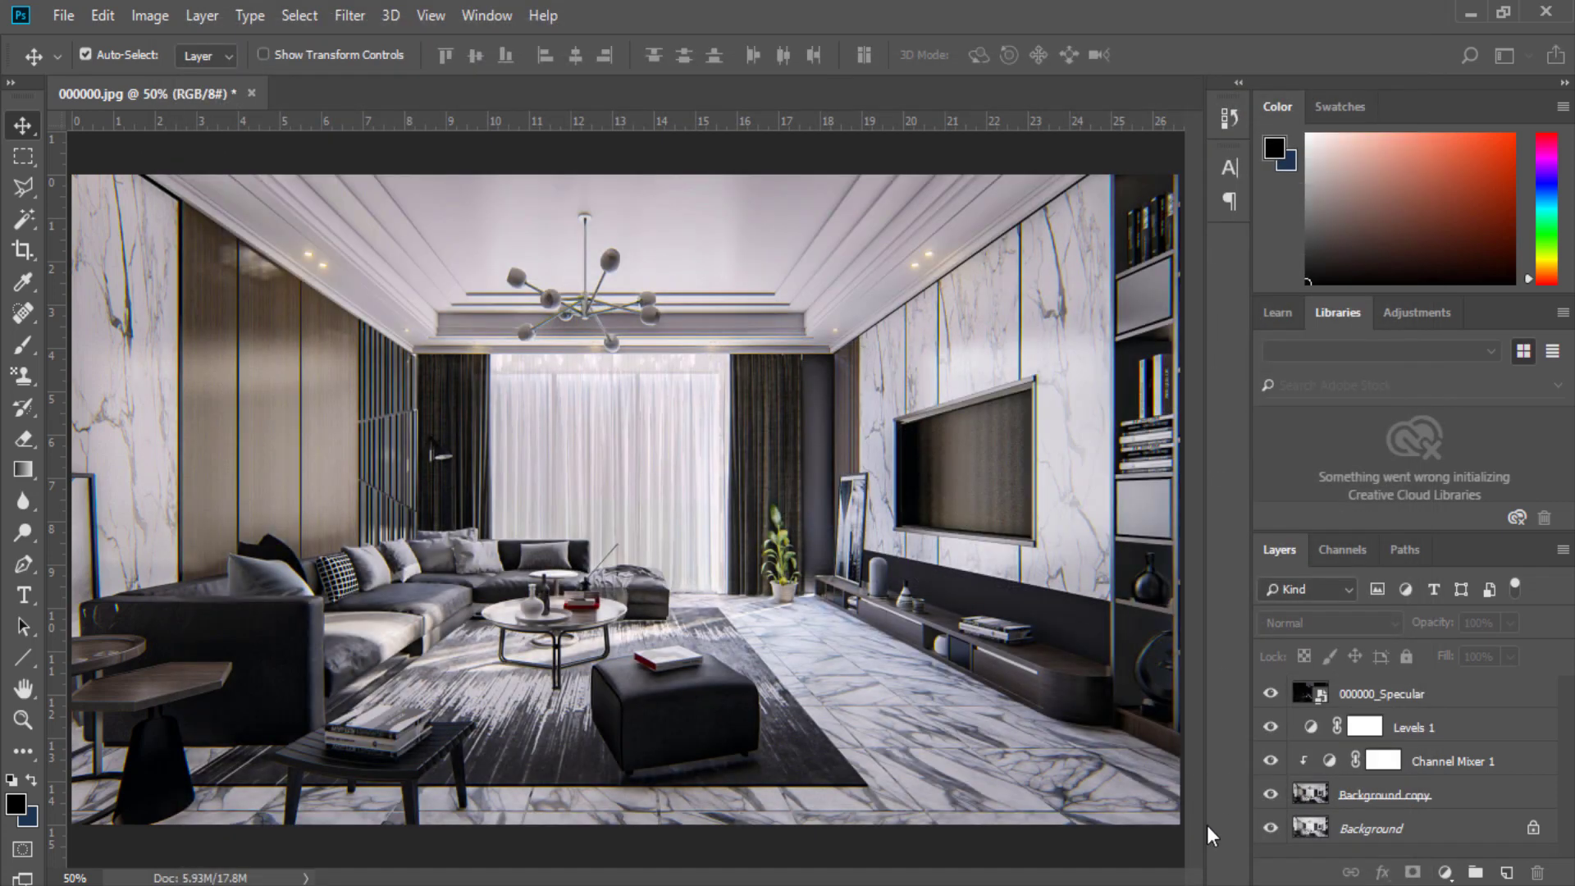
Apply Camera Raw's Auto basic tone correction to the Background copy
left_click(1362, 797)
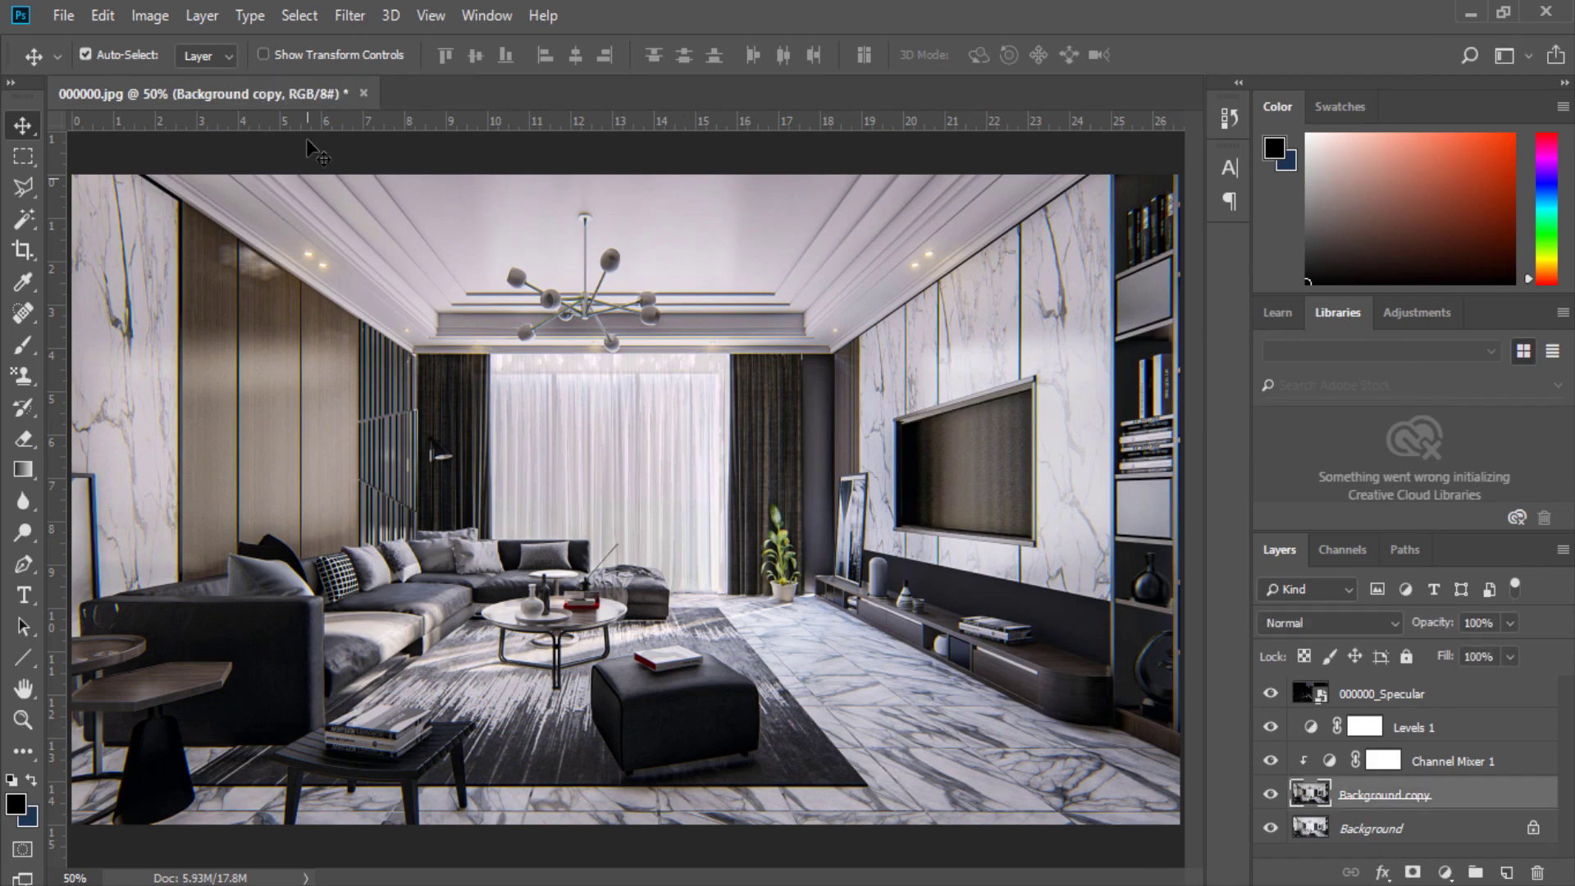
left_click(350, 15)
left_click(430, 161)
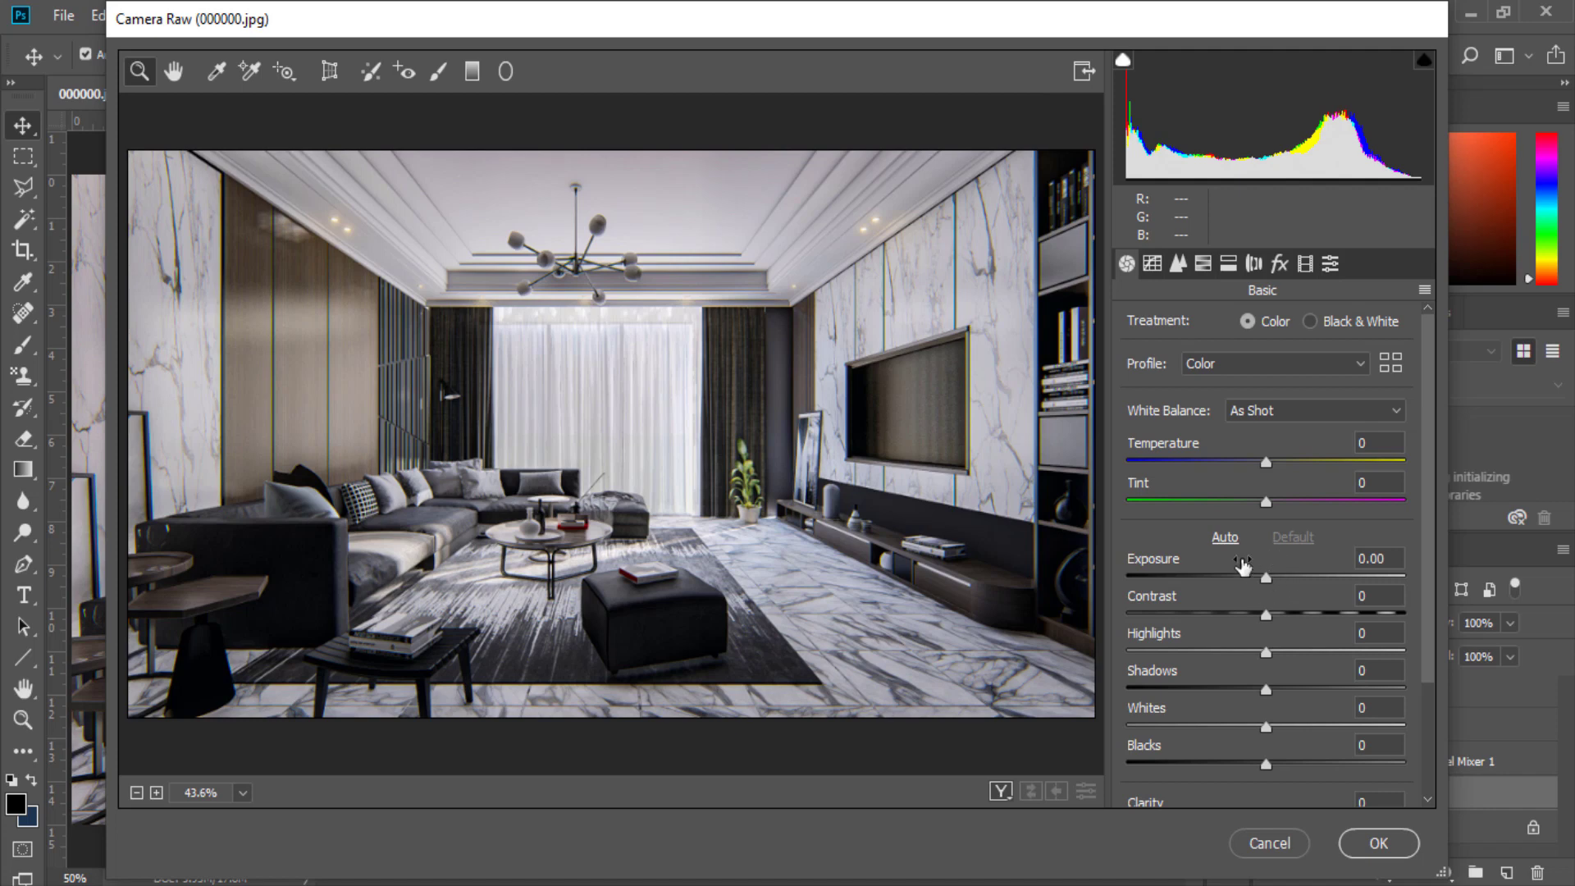
left_click(1225, 541)
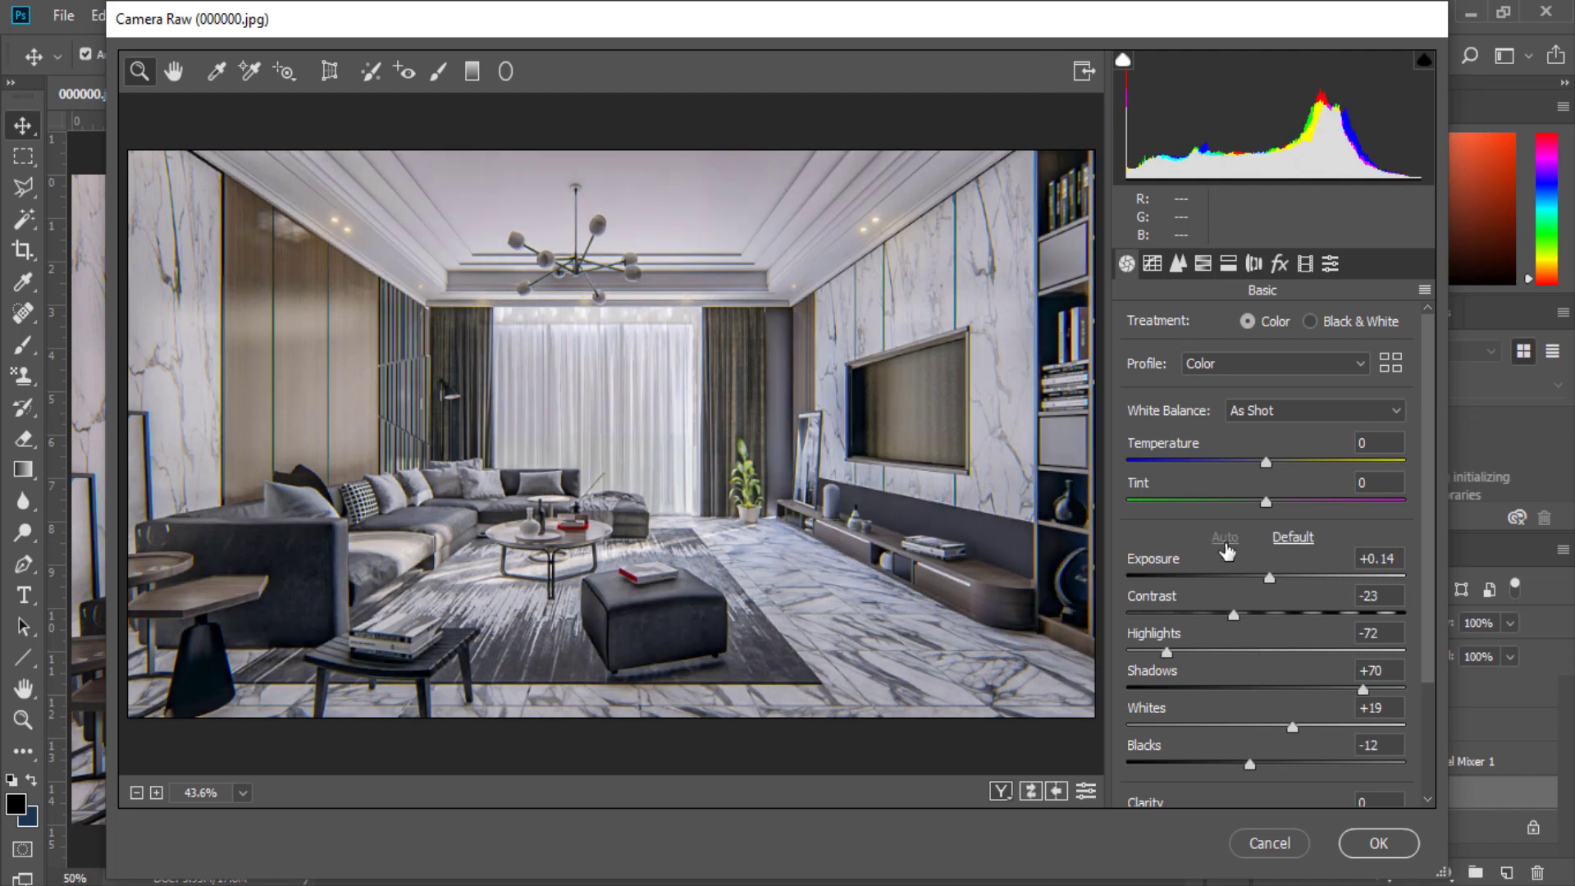
left_click(1299, 849)
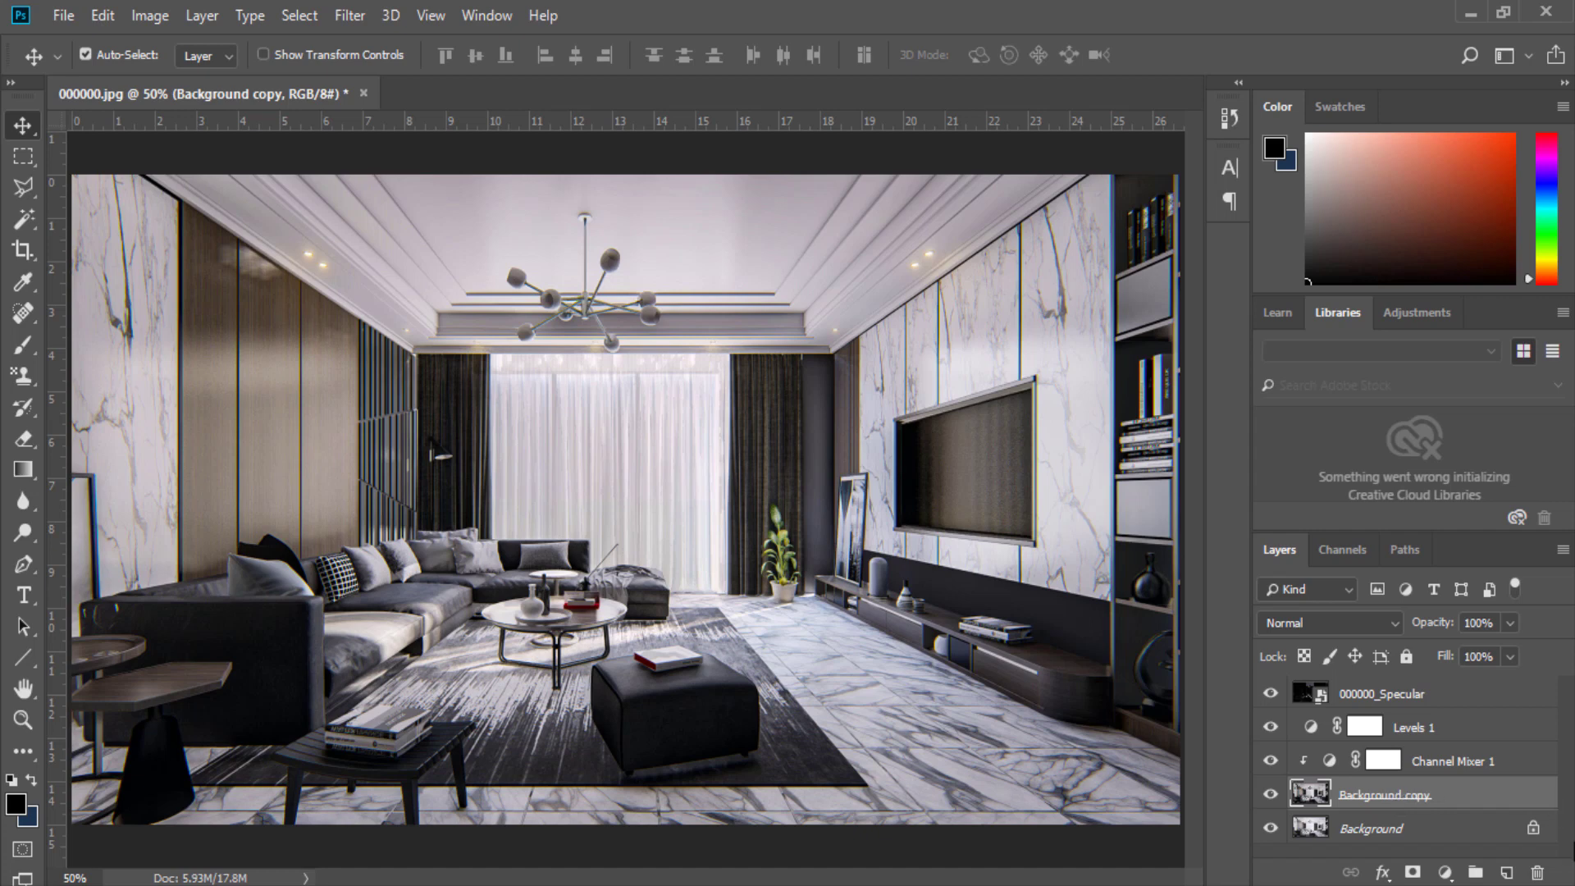
Hide the Channel Mixer 1 and Levels 1 adjustment layers
left_click(1270, 762)
left_click(1271, 727)
left_click(348, 15)
key("Escape")
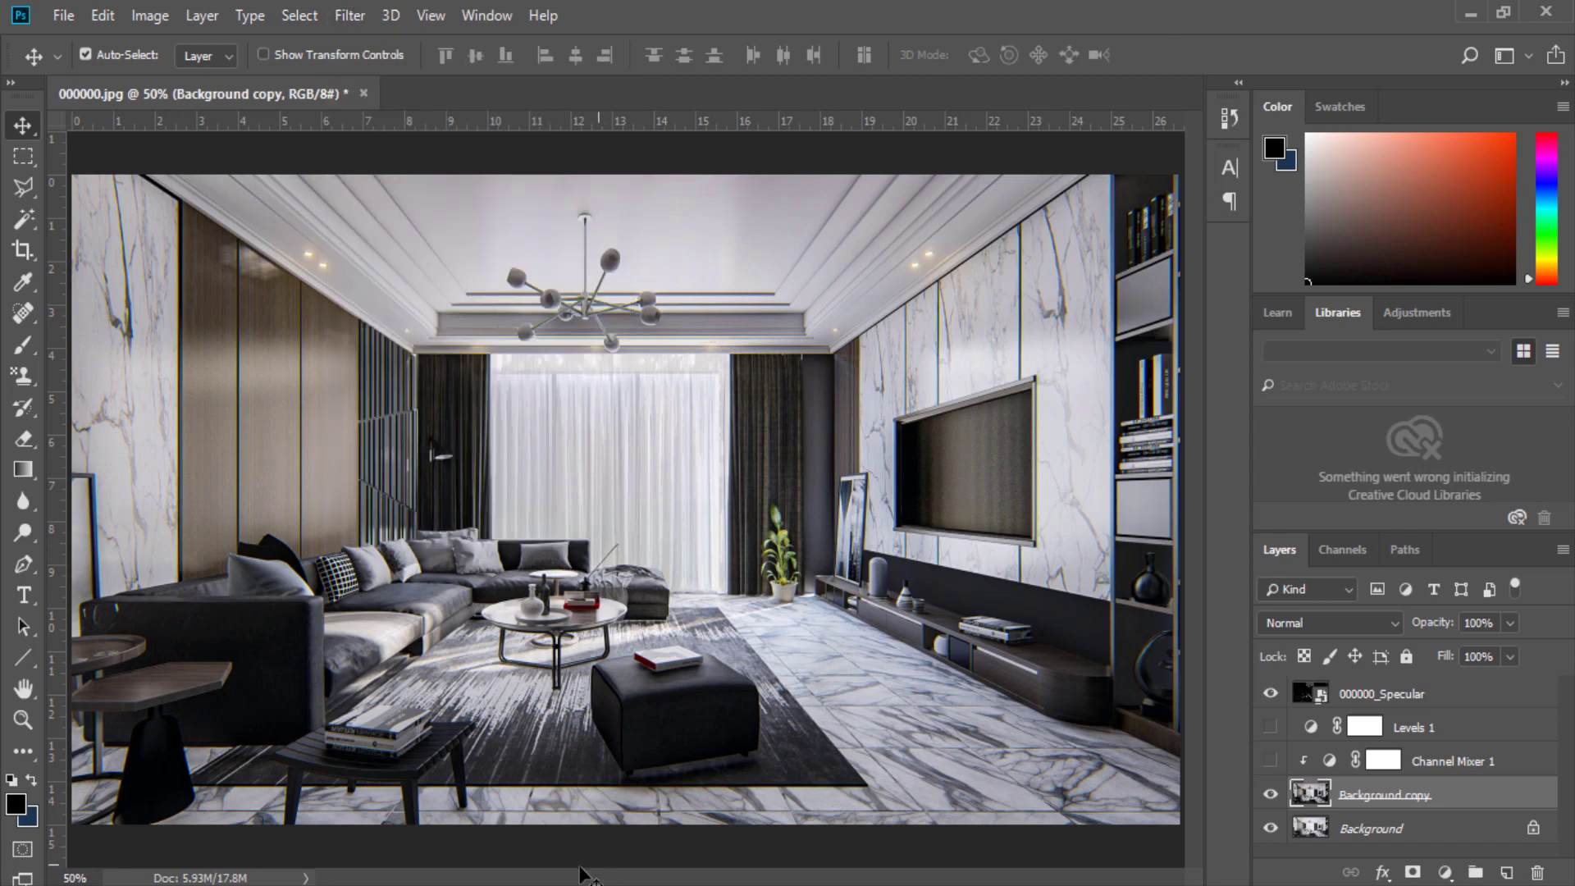